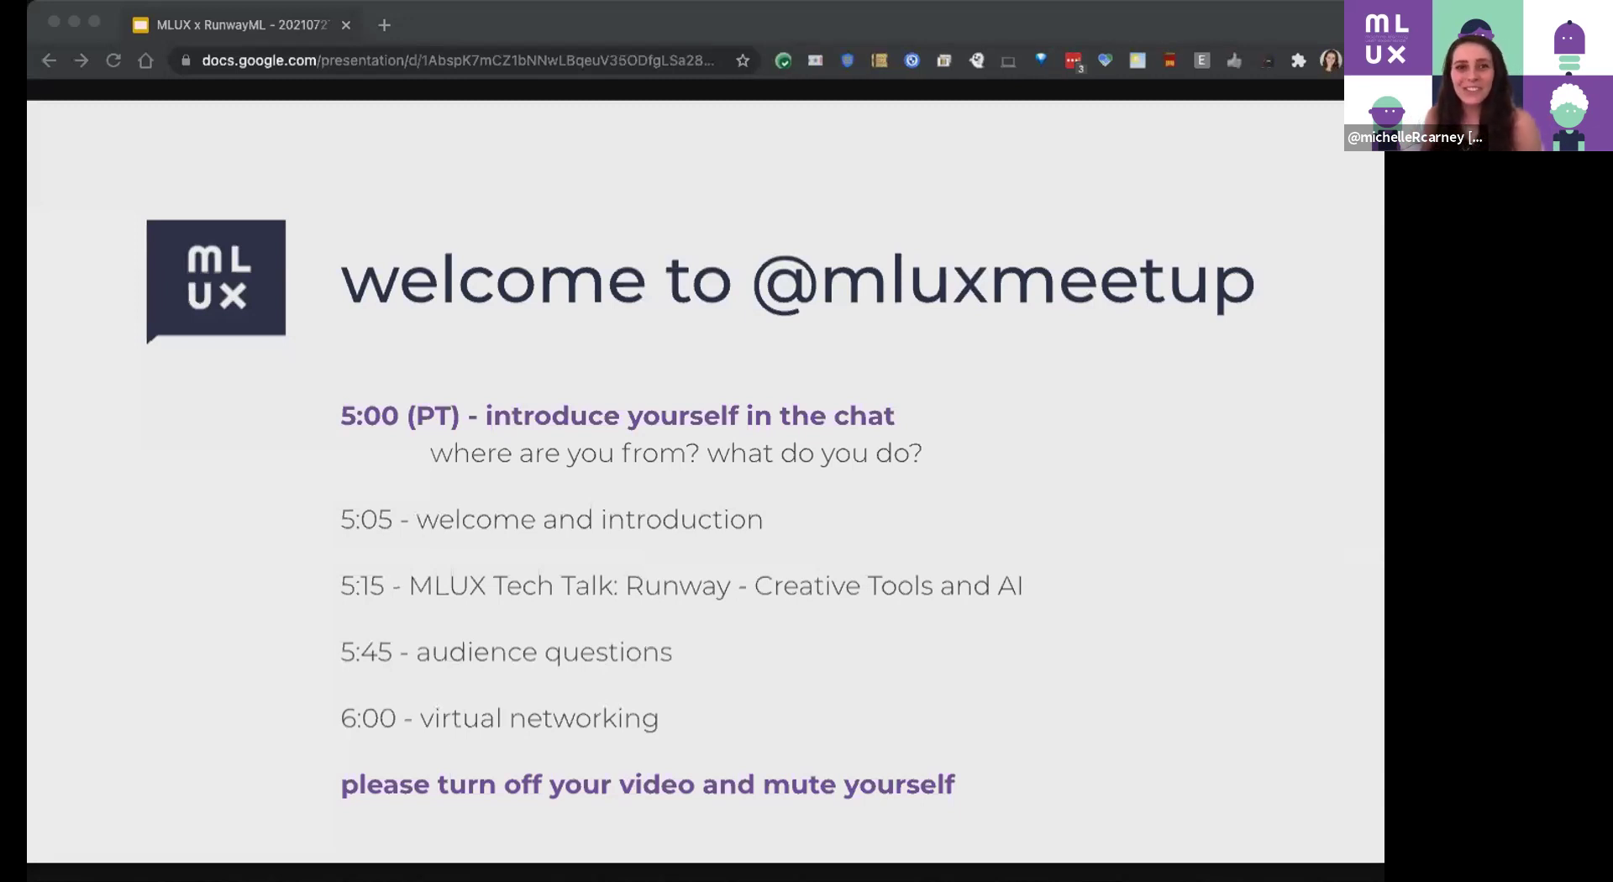
key("Right")
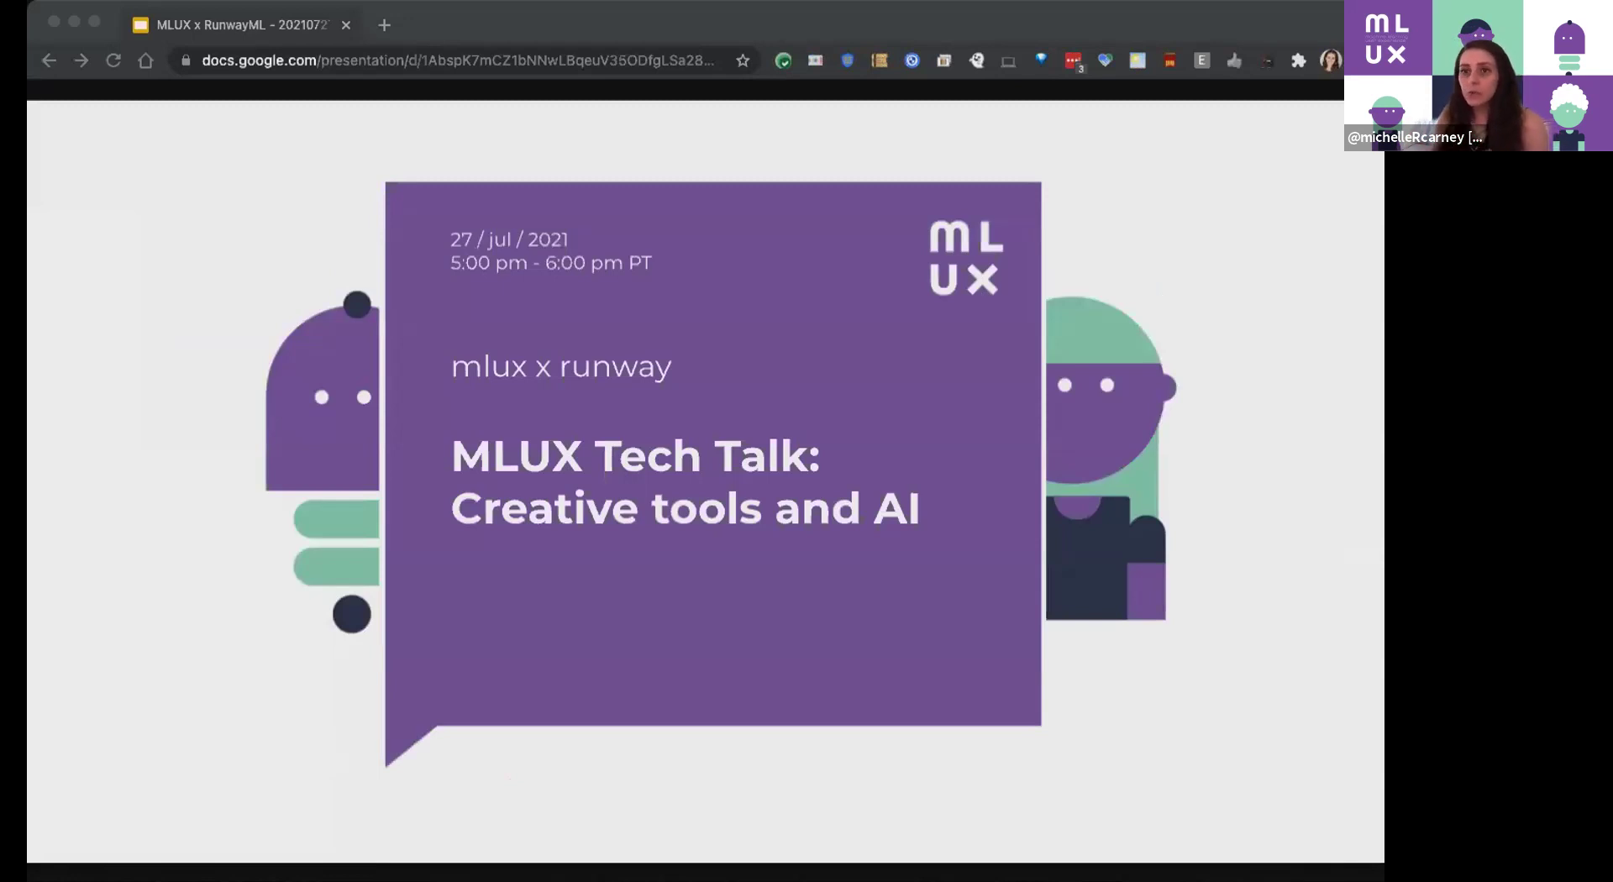
key("Right")
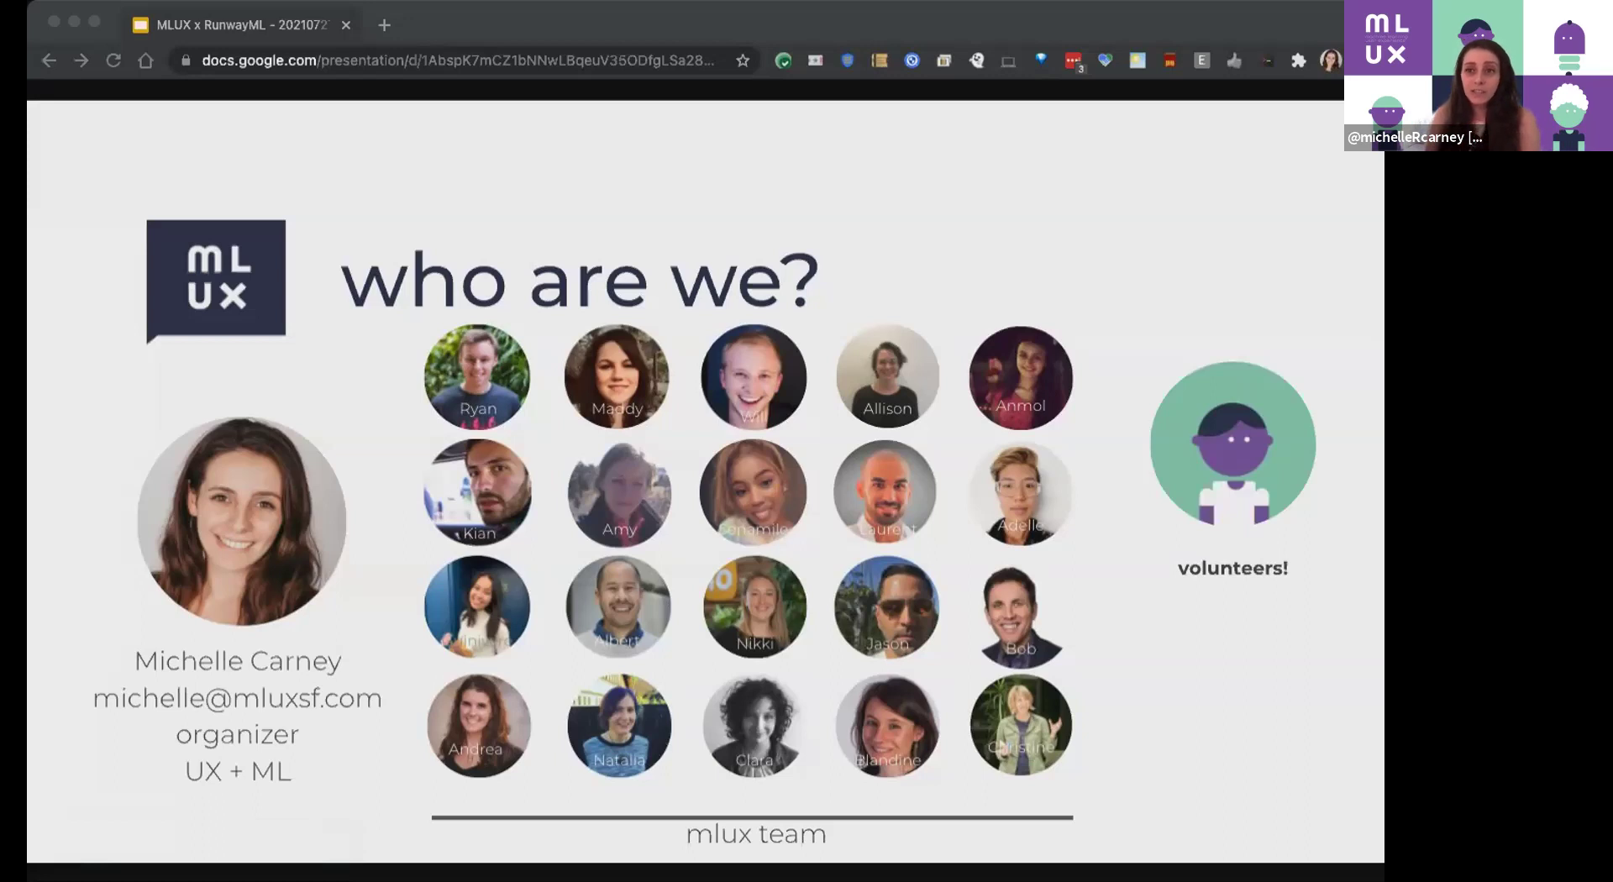
key("Right")
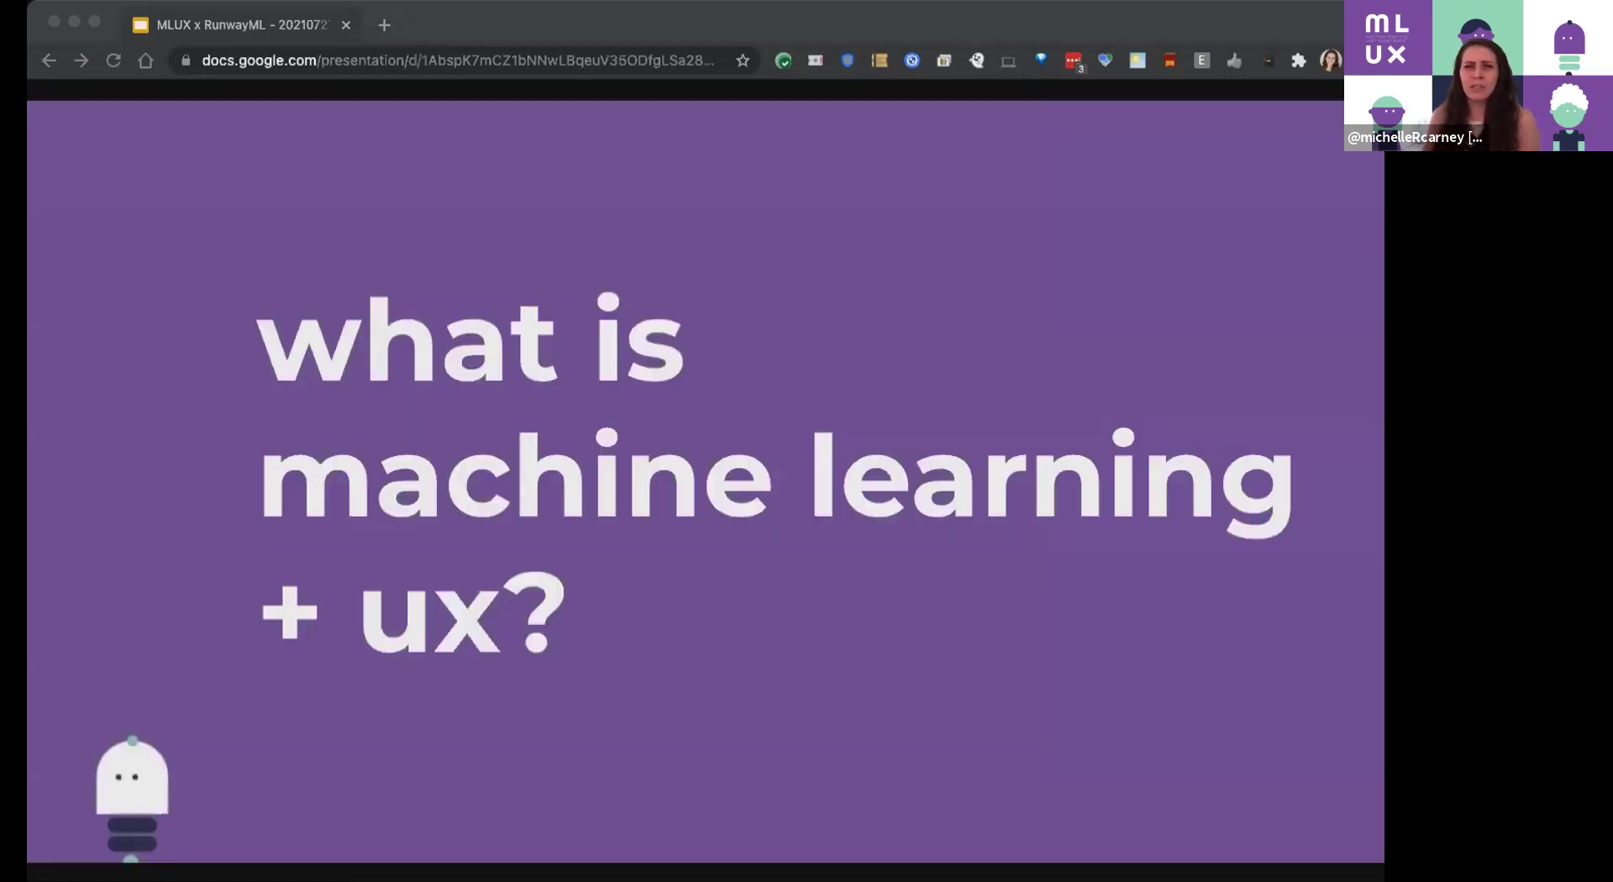
key("Right")
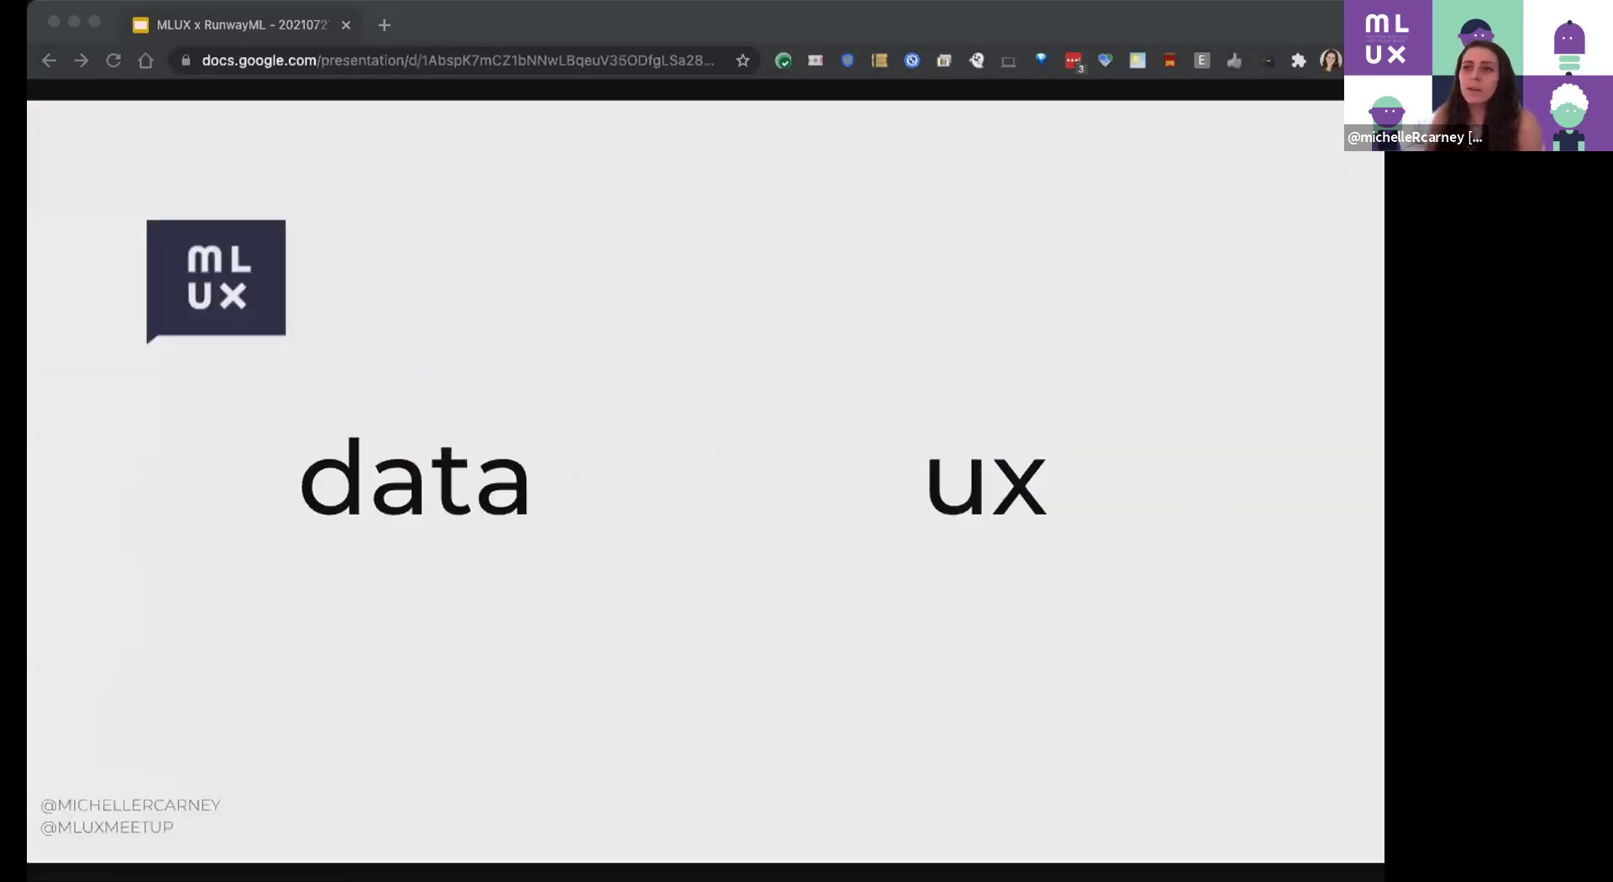
key("Right")
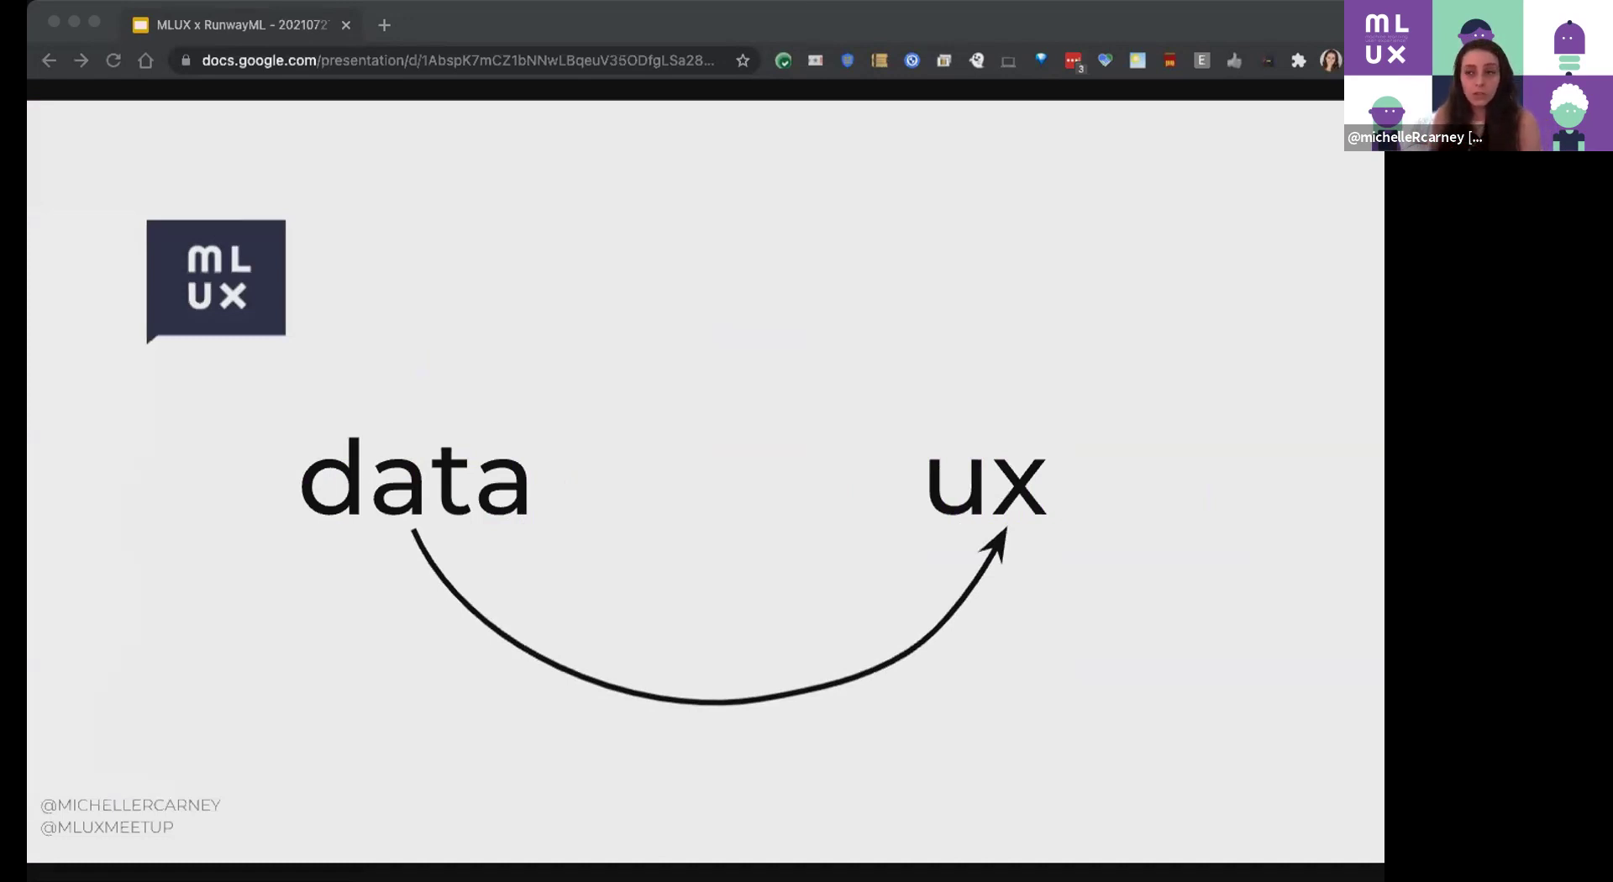
key("Right")
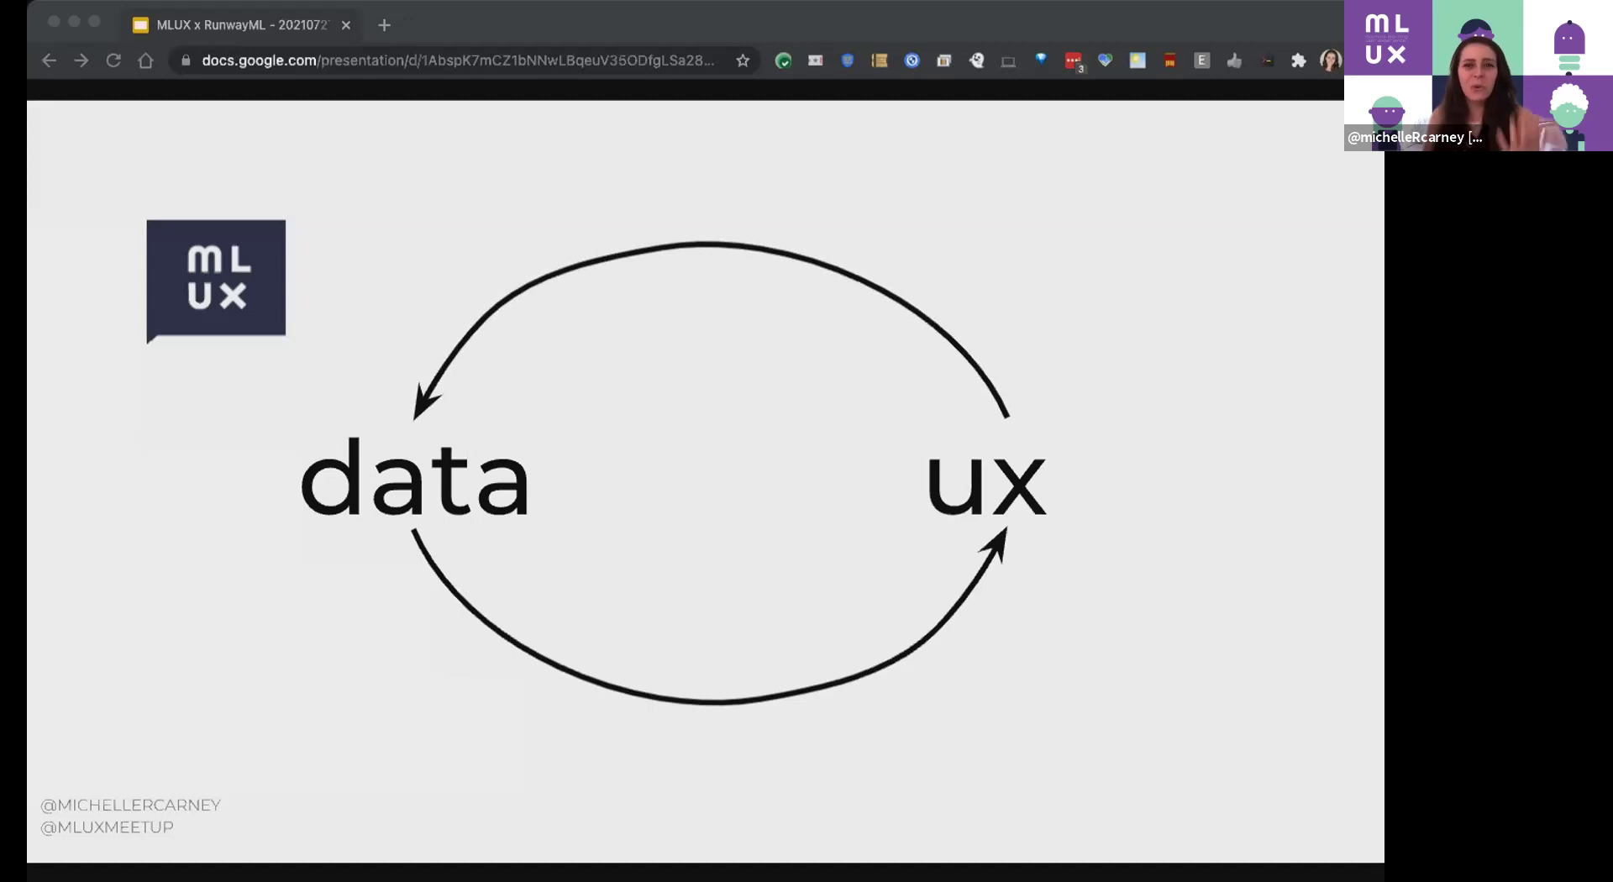
key("Right")
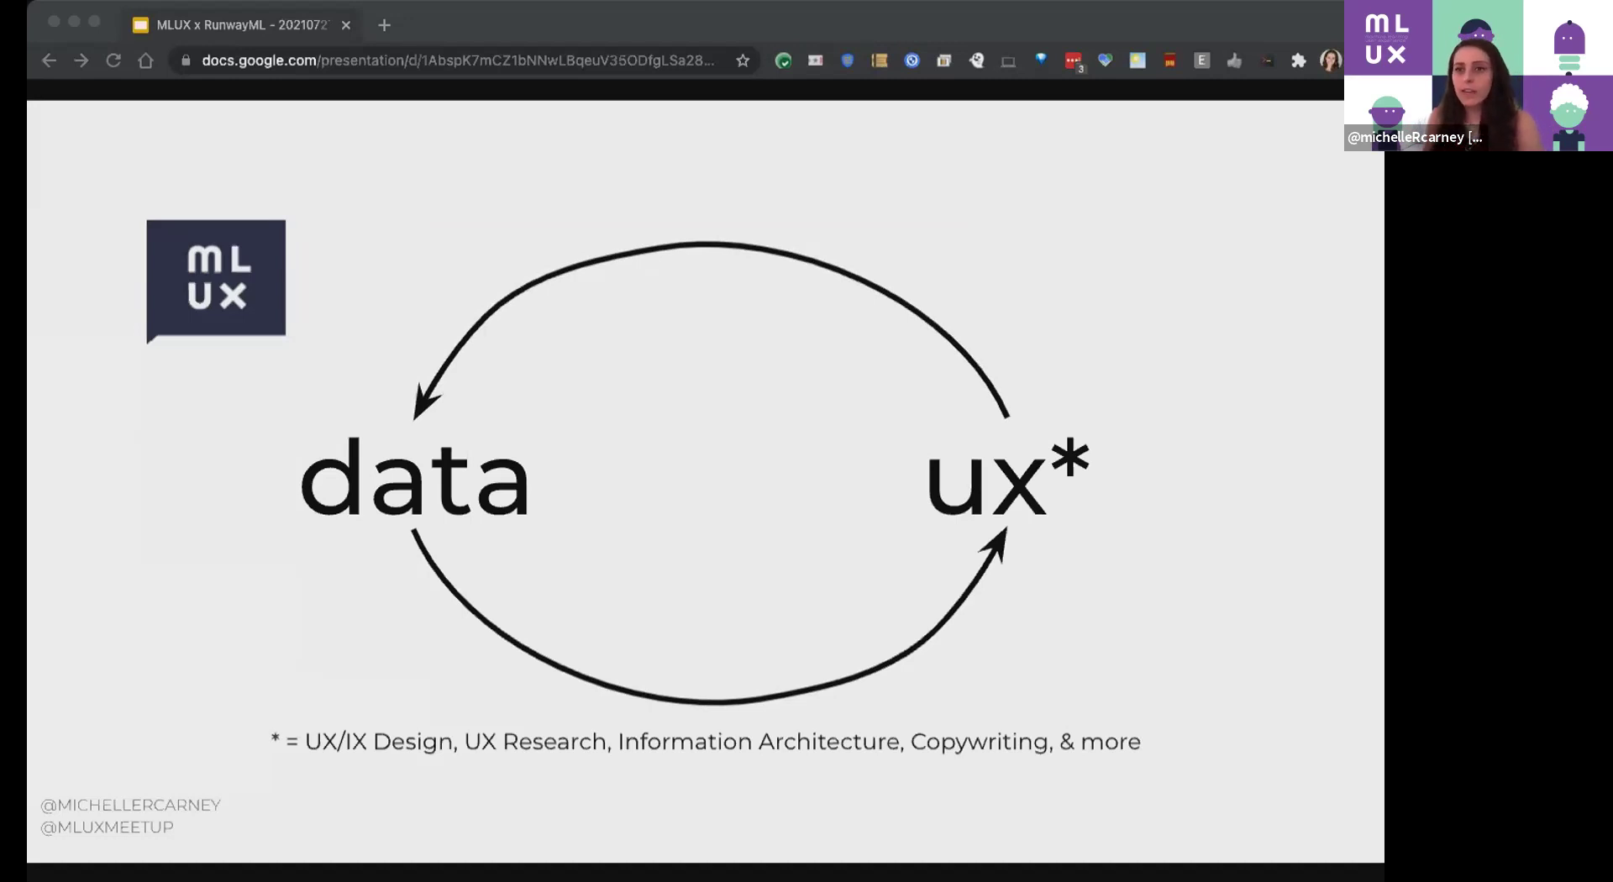
key("Right")
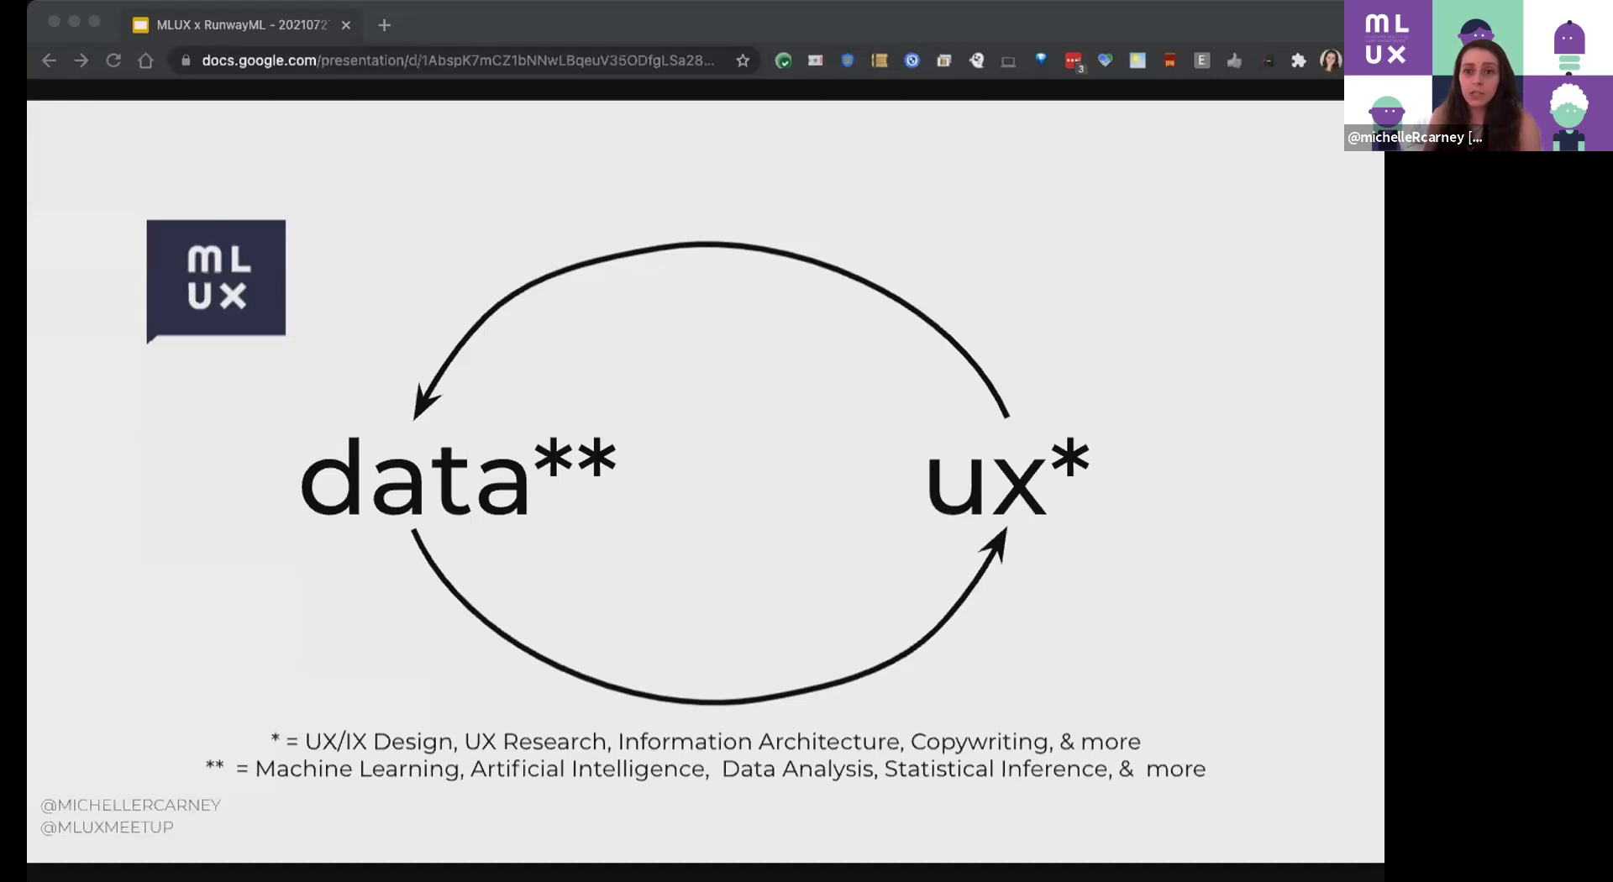
key("Right")
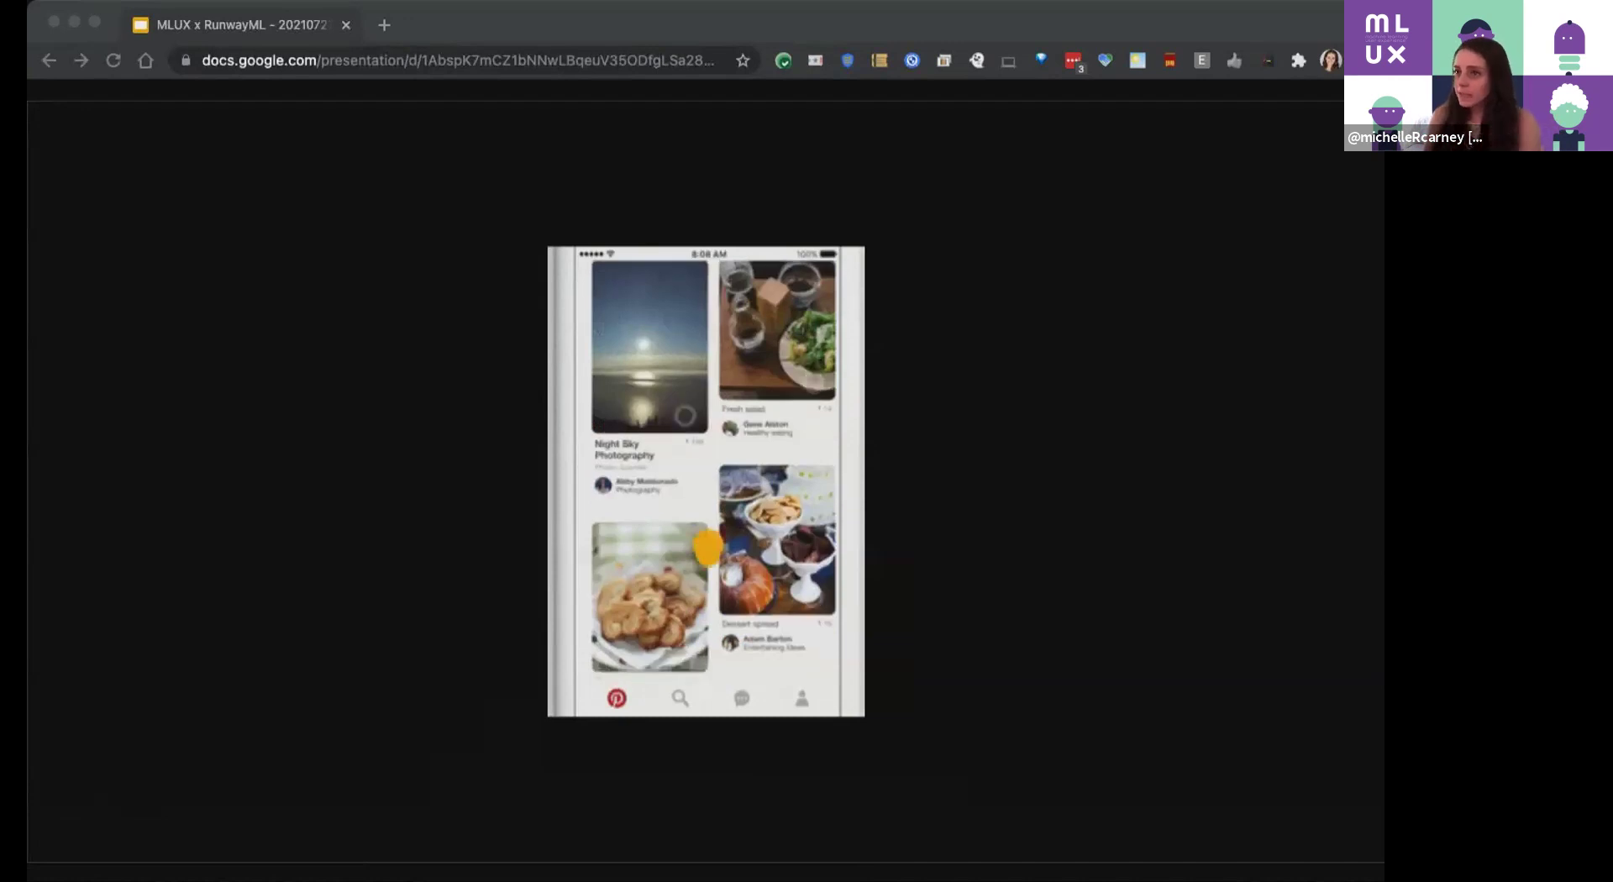
key("Right")
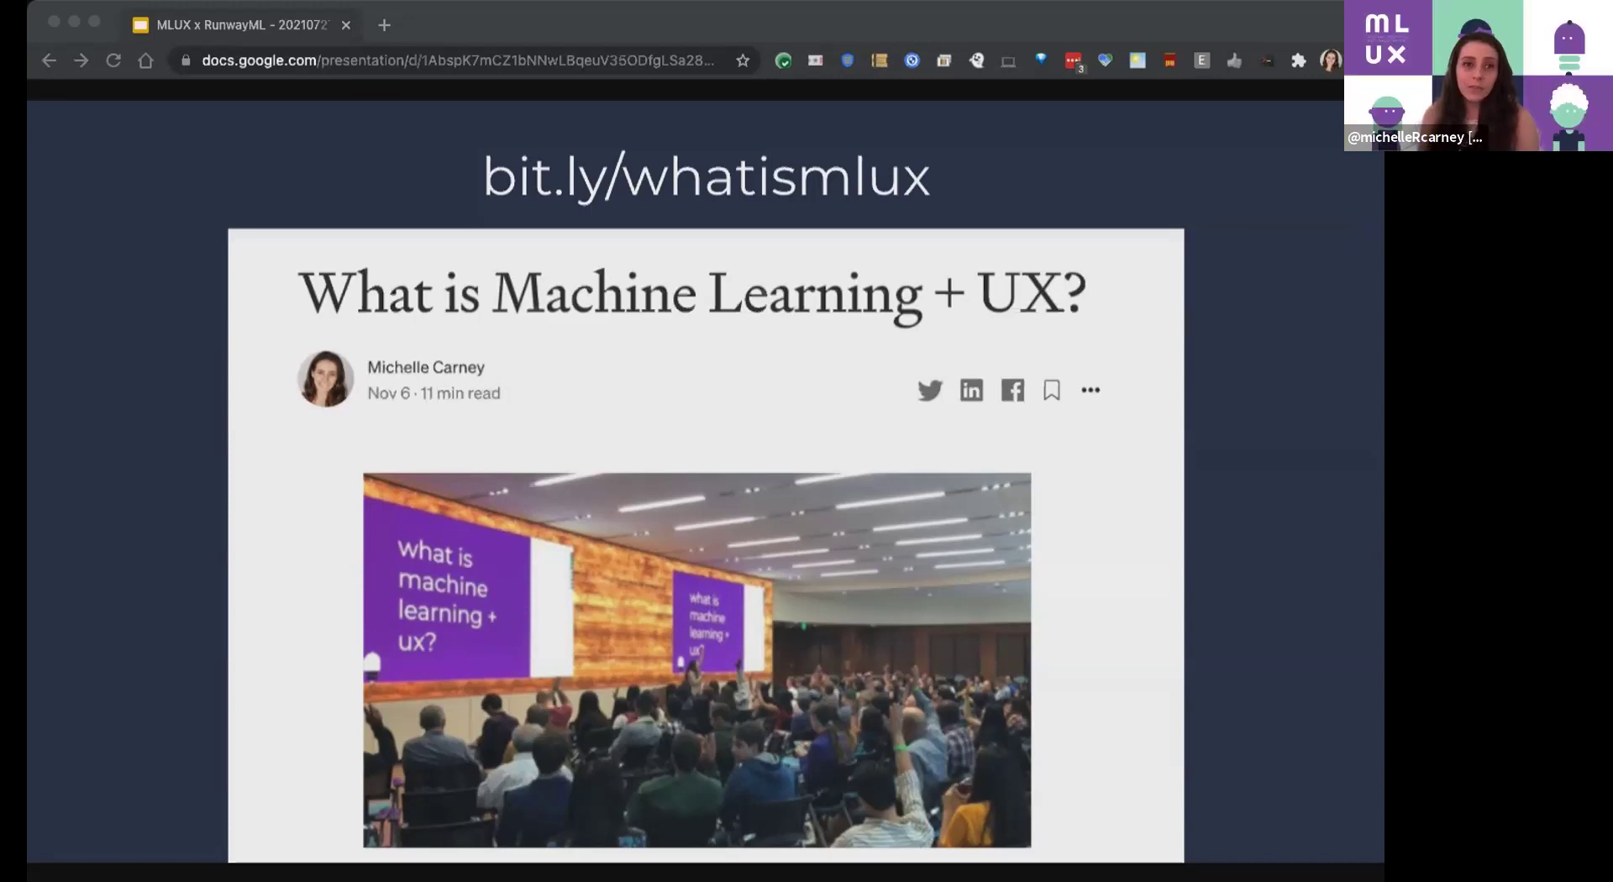
key("Right")
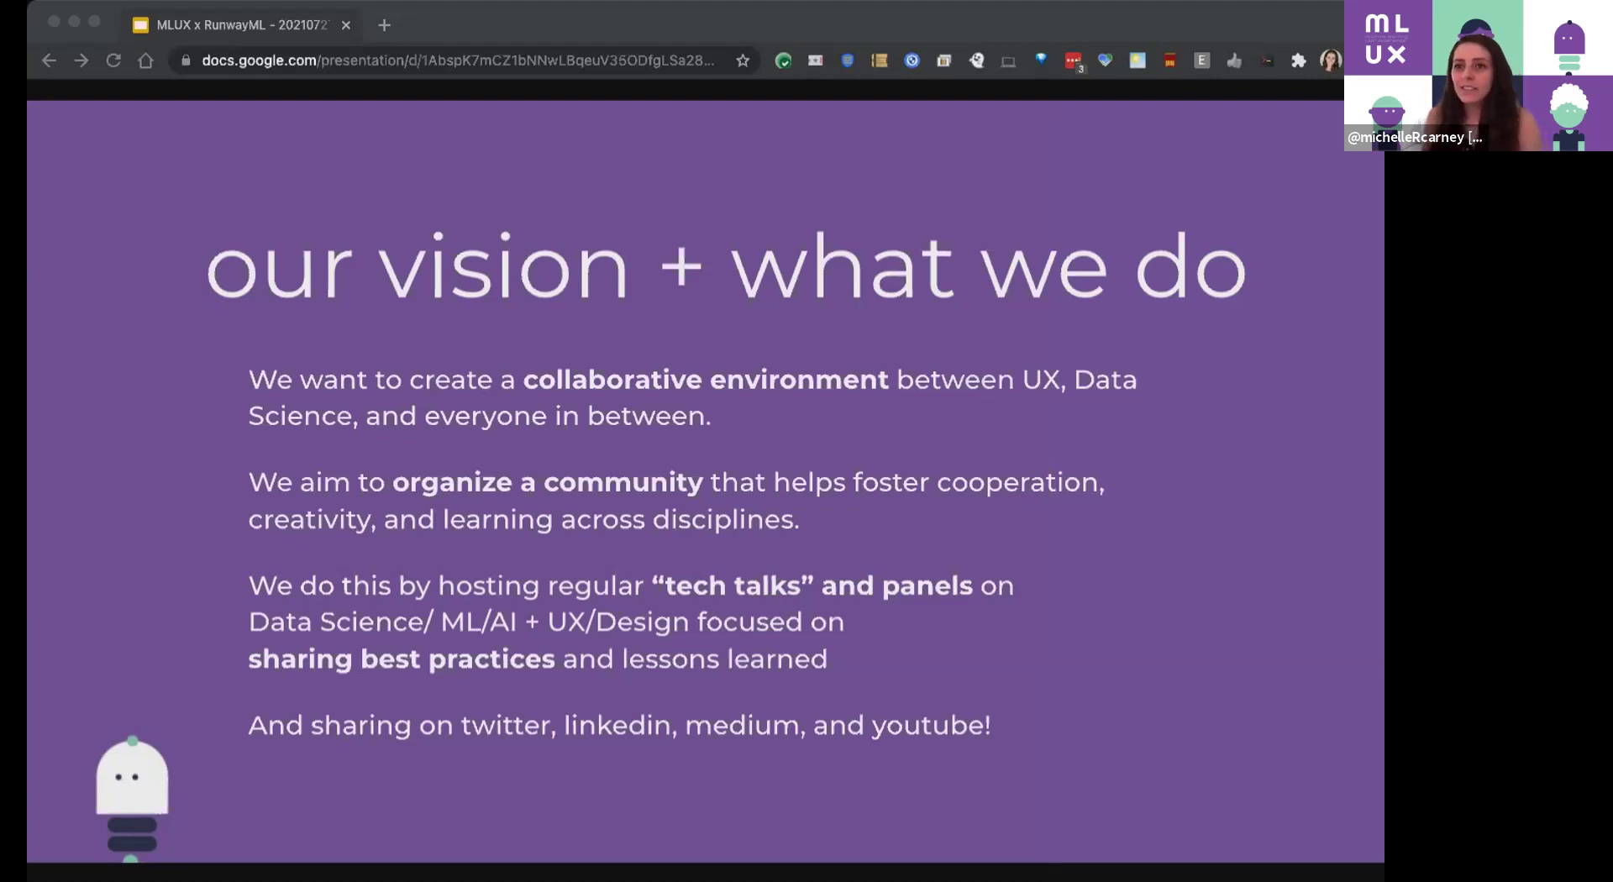
key("Right")
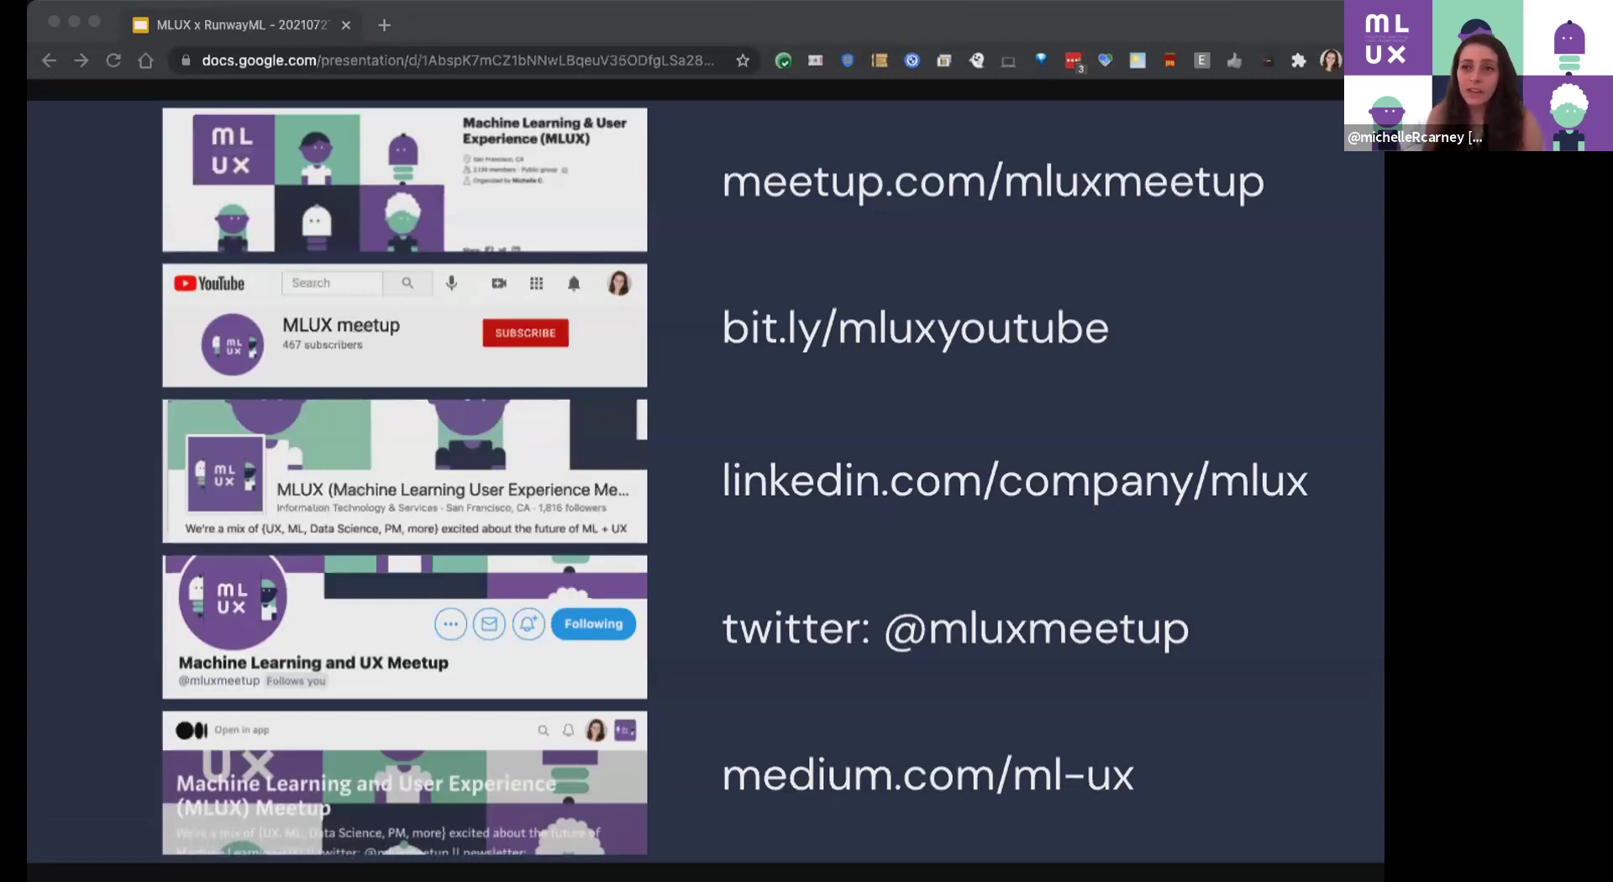
key("Right")
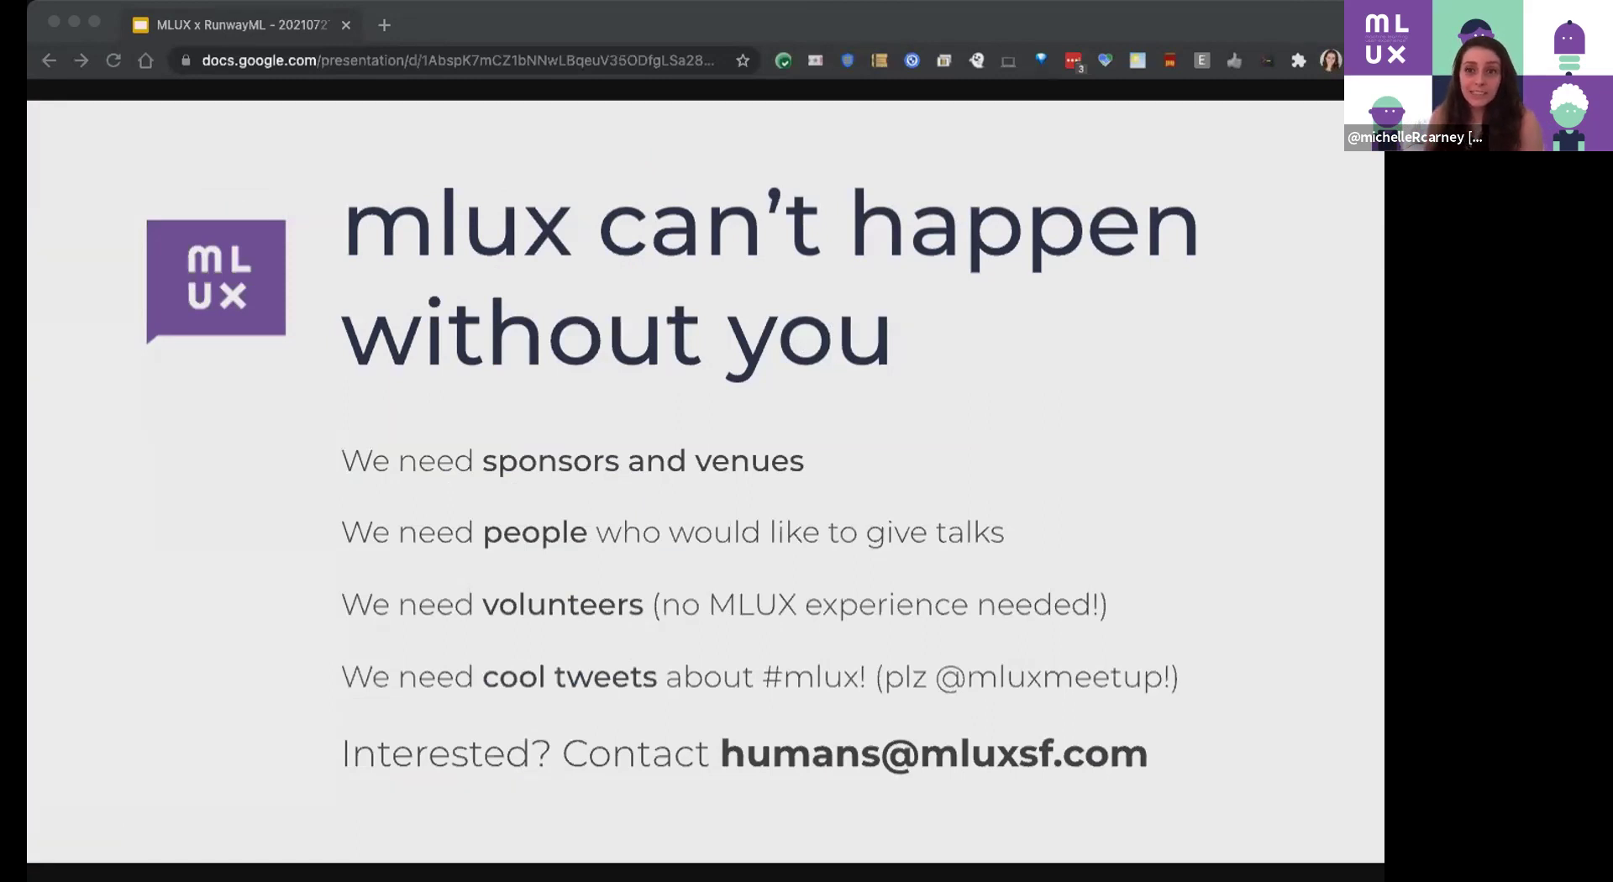
mouse_move(95, 709)
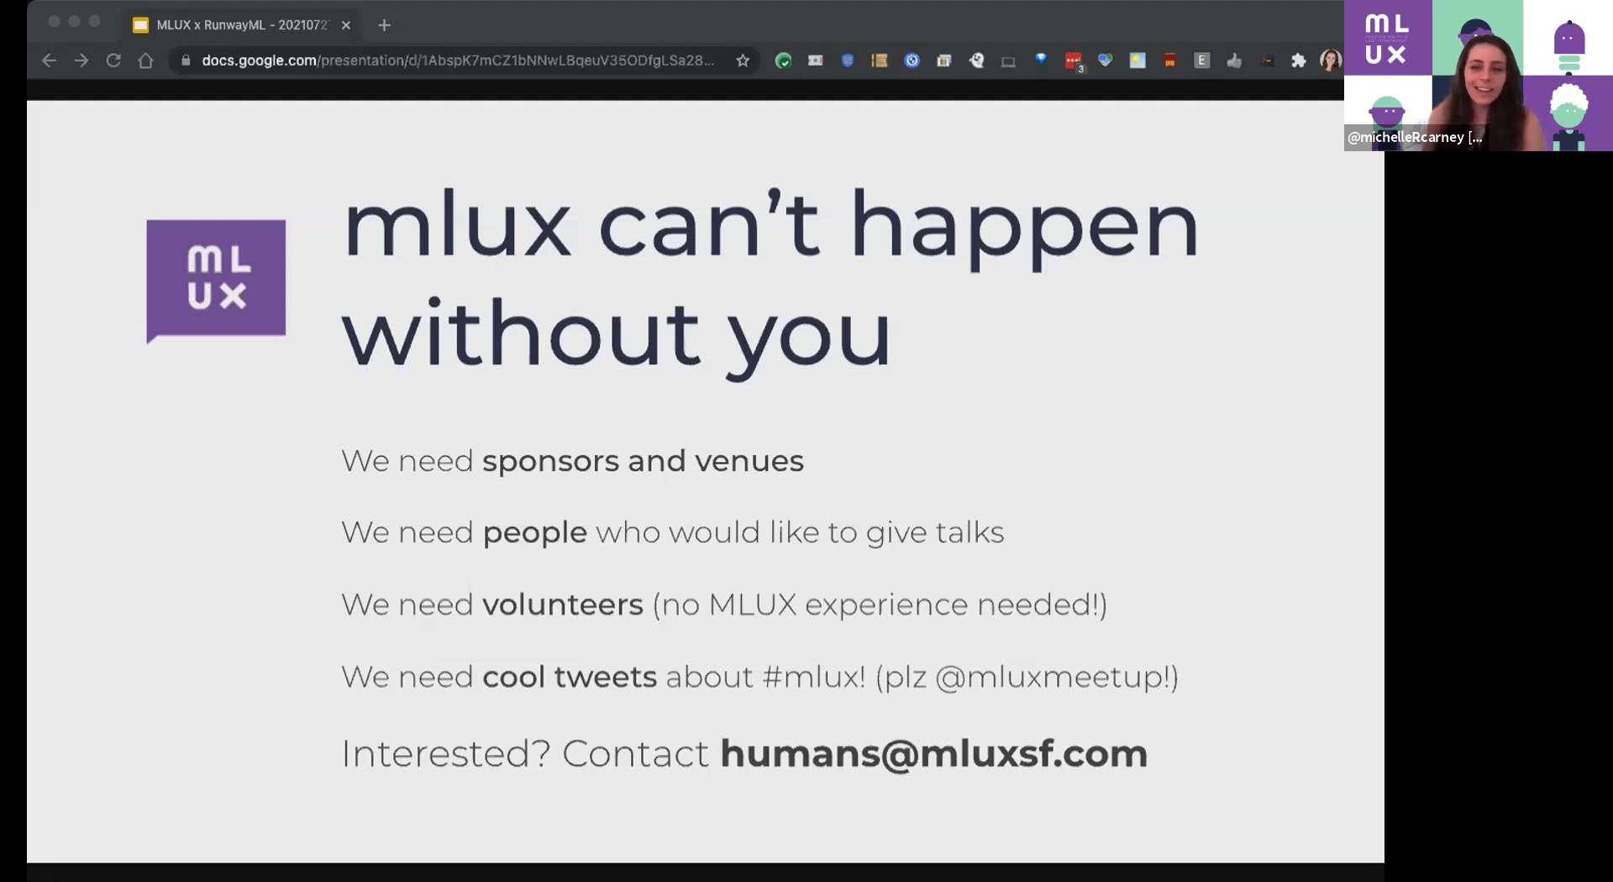
key("Right")
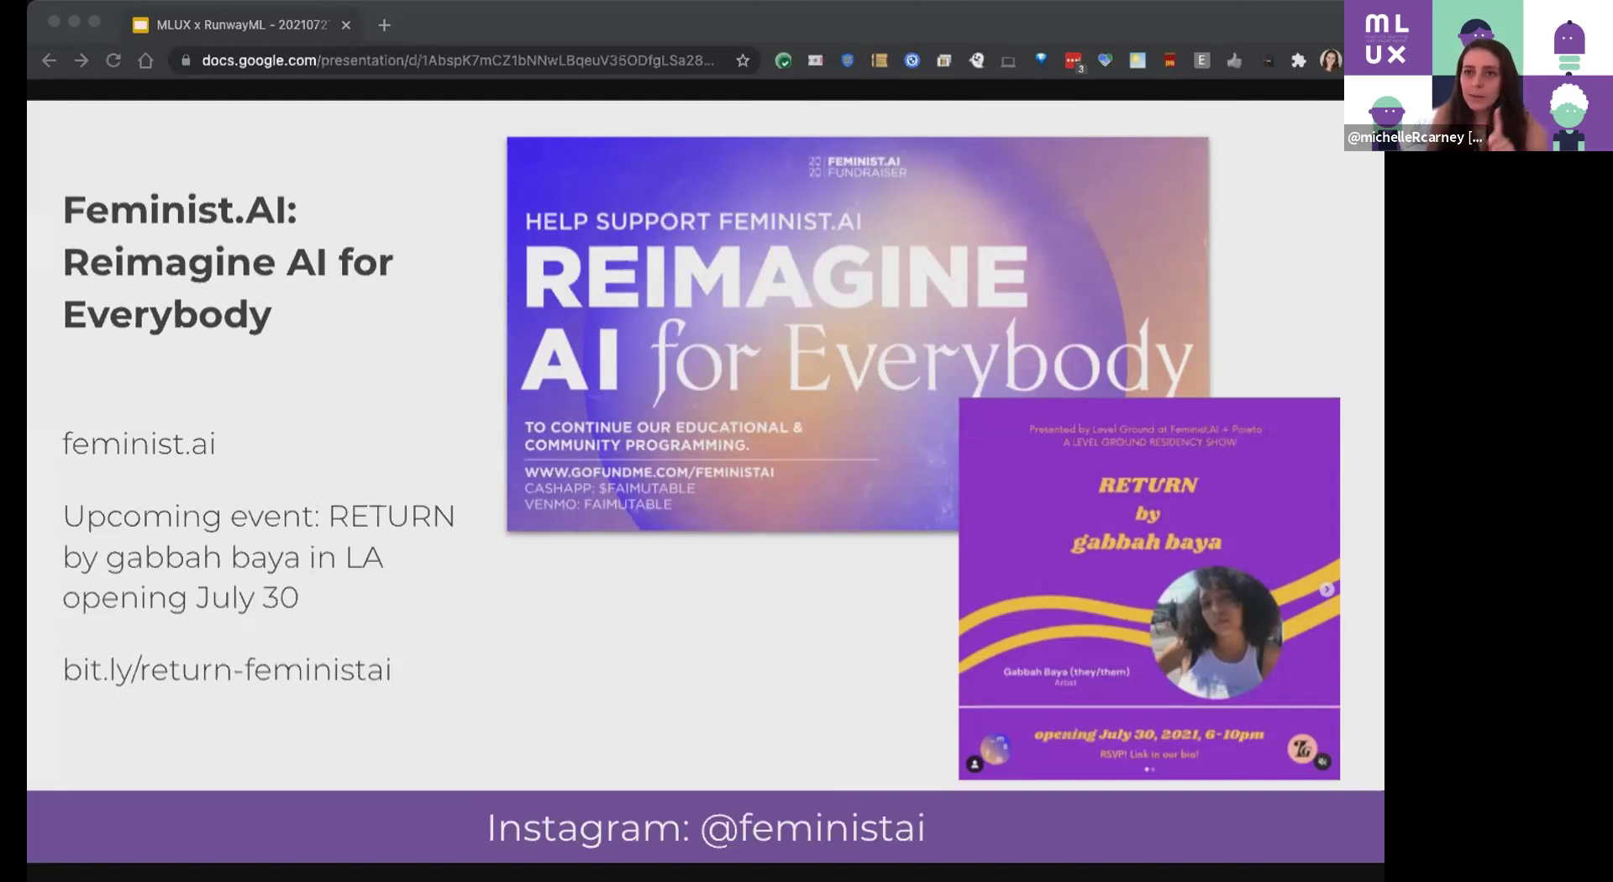
key("Right")
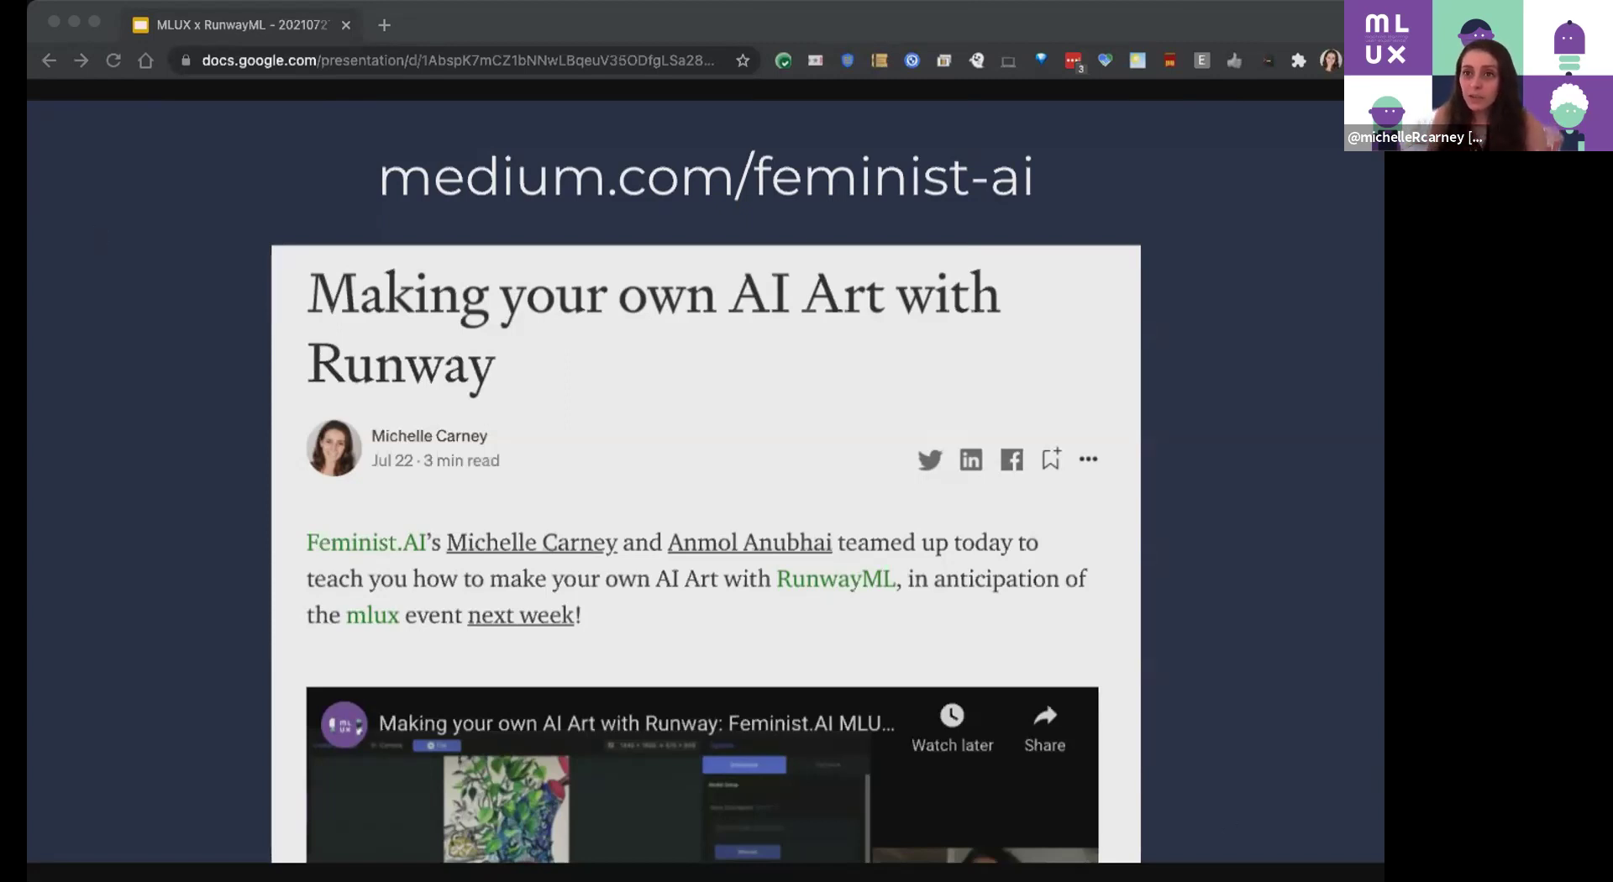
key("Right")
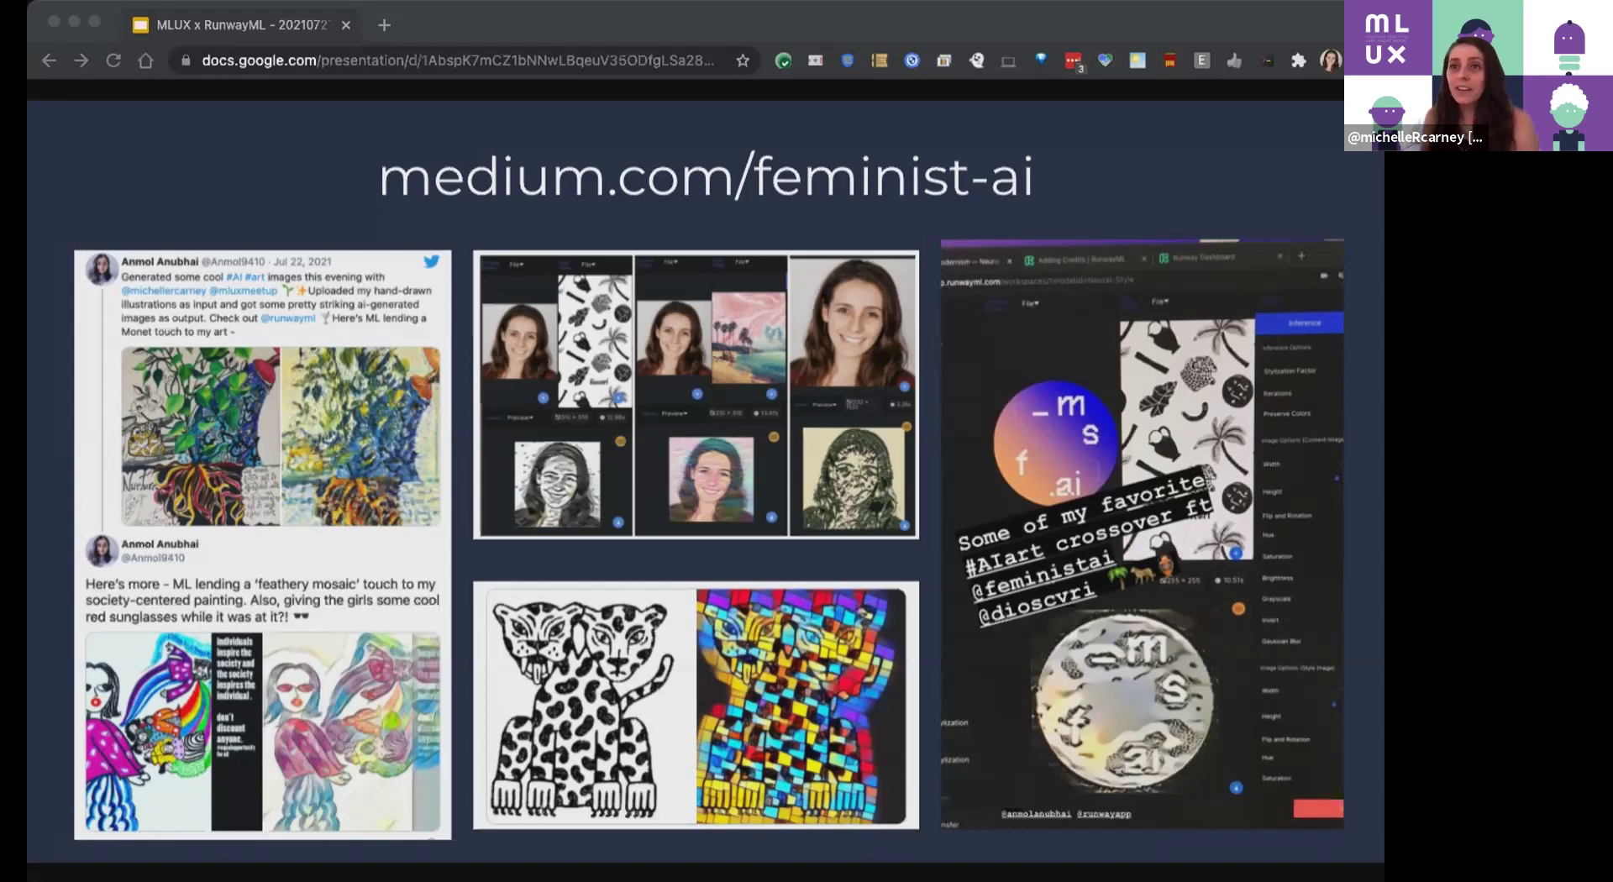
key("Right")
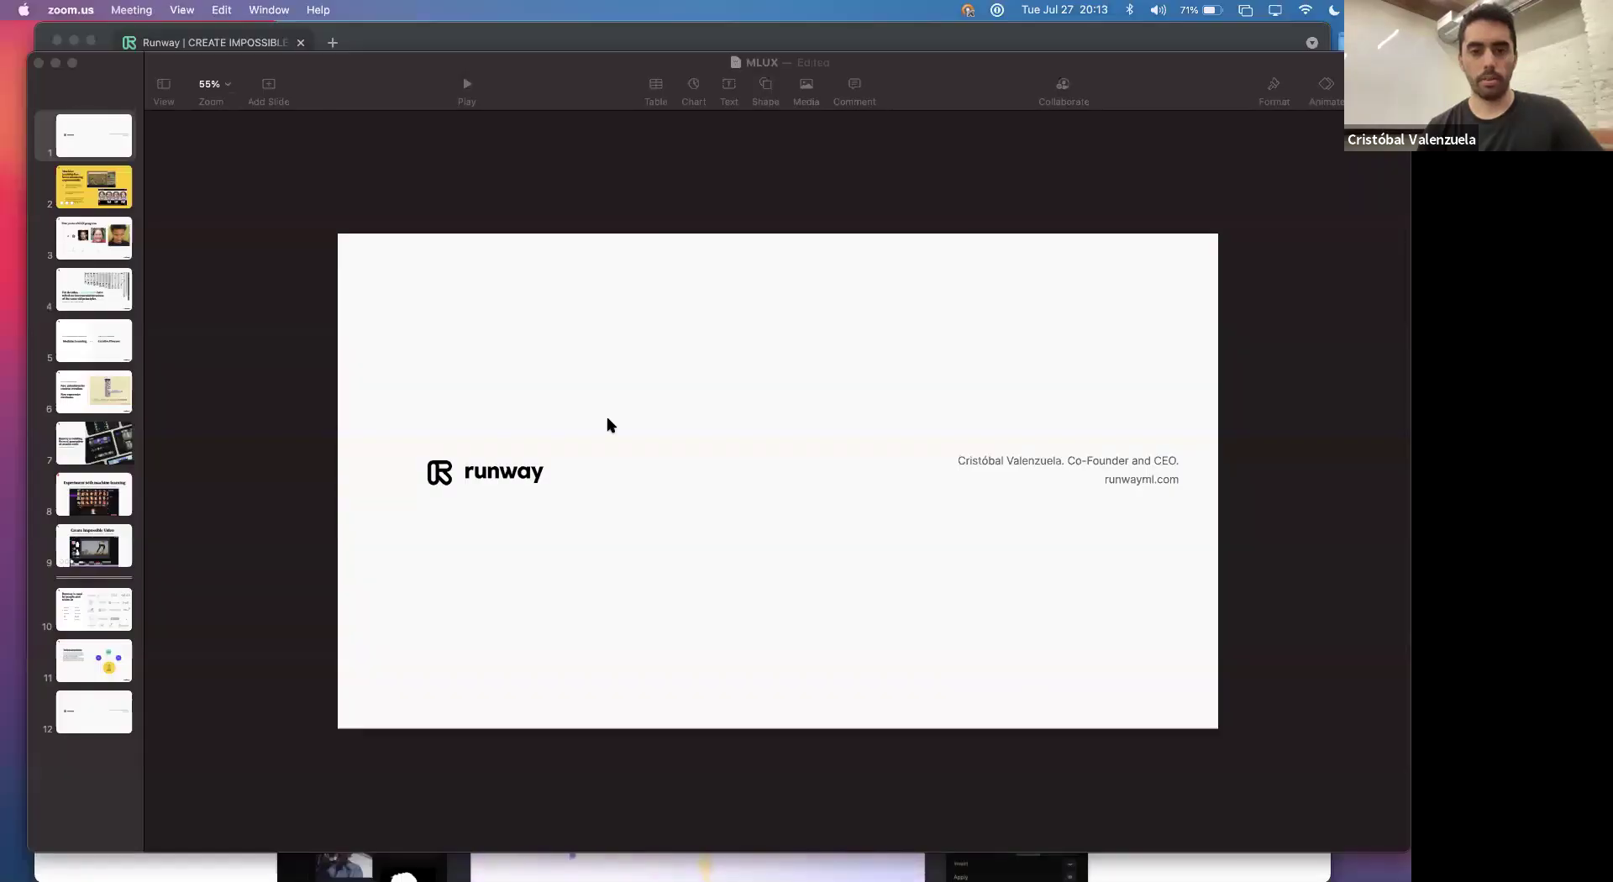
Play the MLUX presentation from its Runway title slide and advance to the slide on five years of GAN progress.
left_click(411, 79)
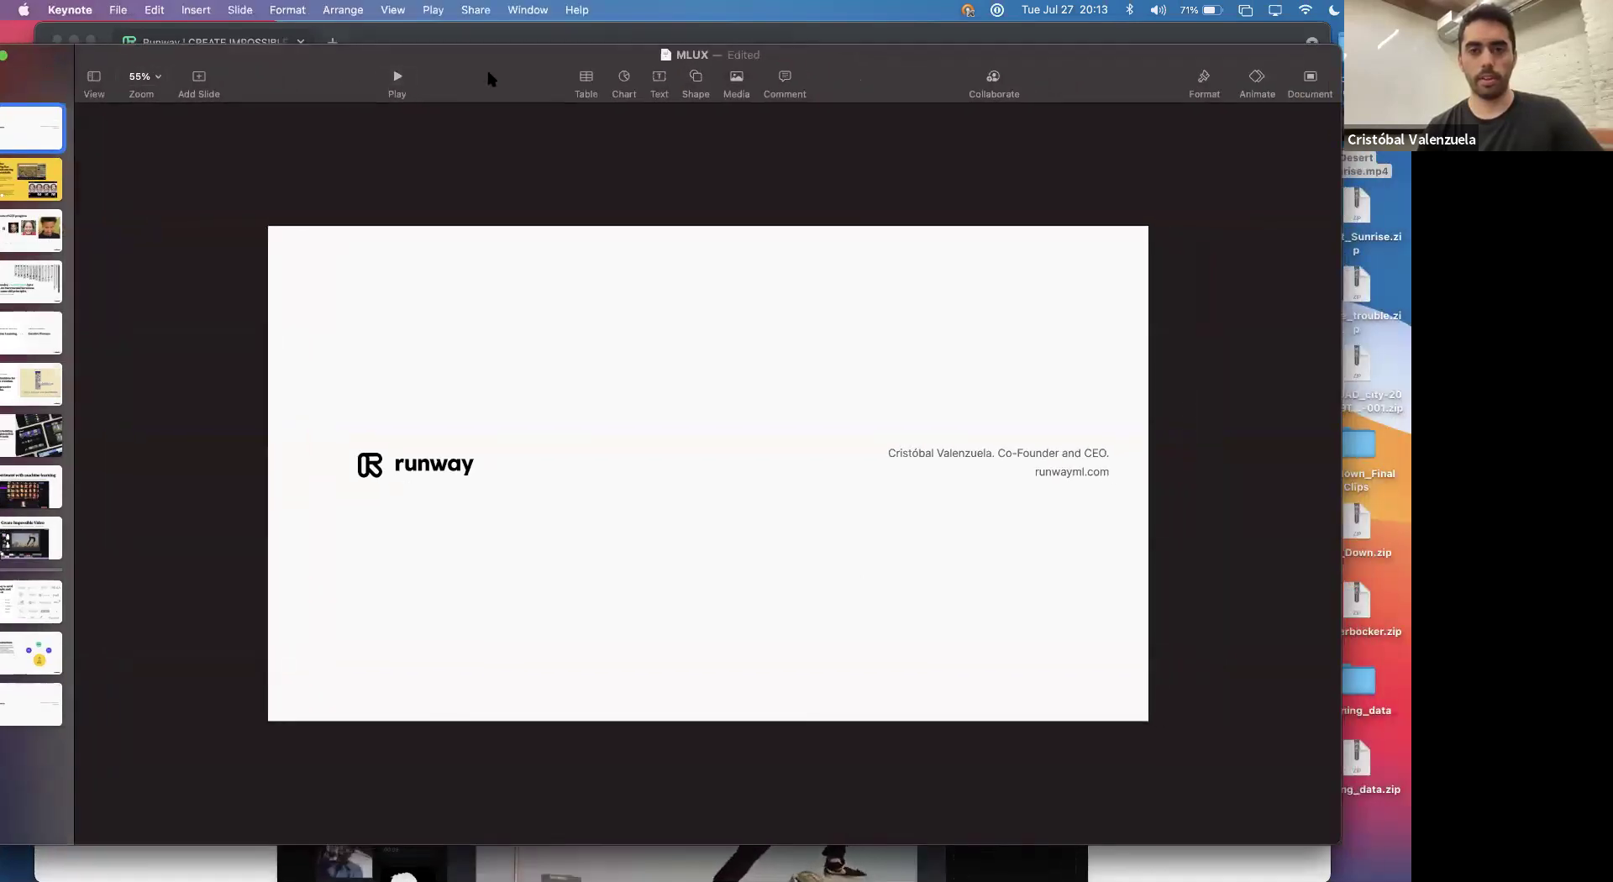
left_click(439, 76)
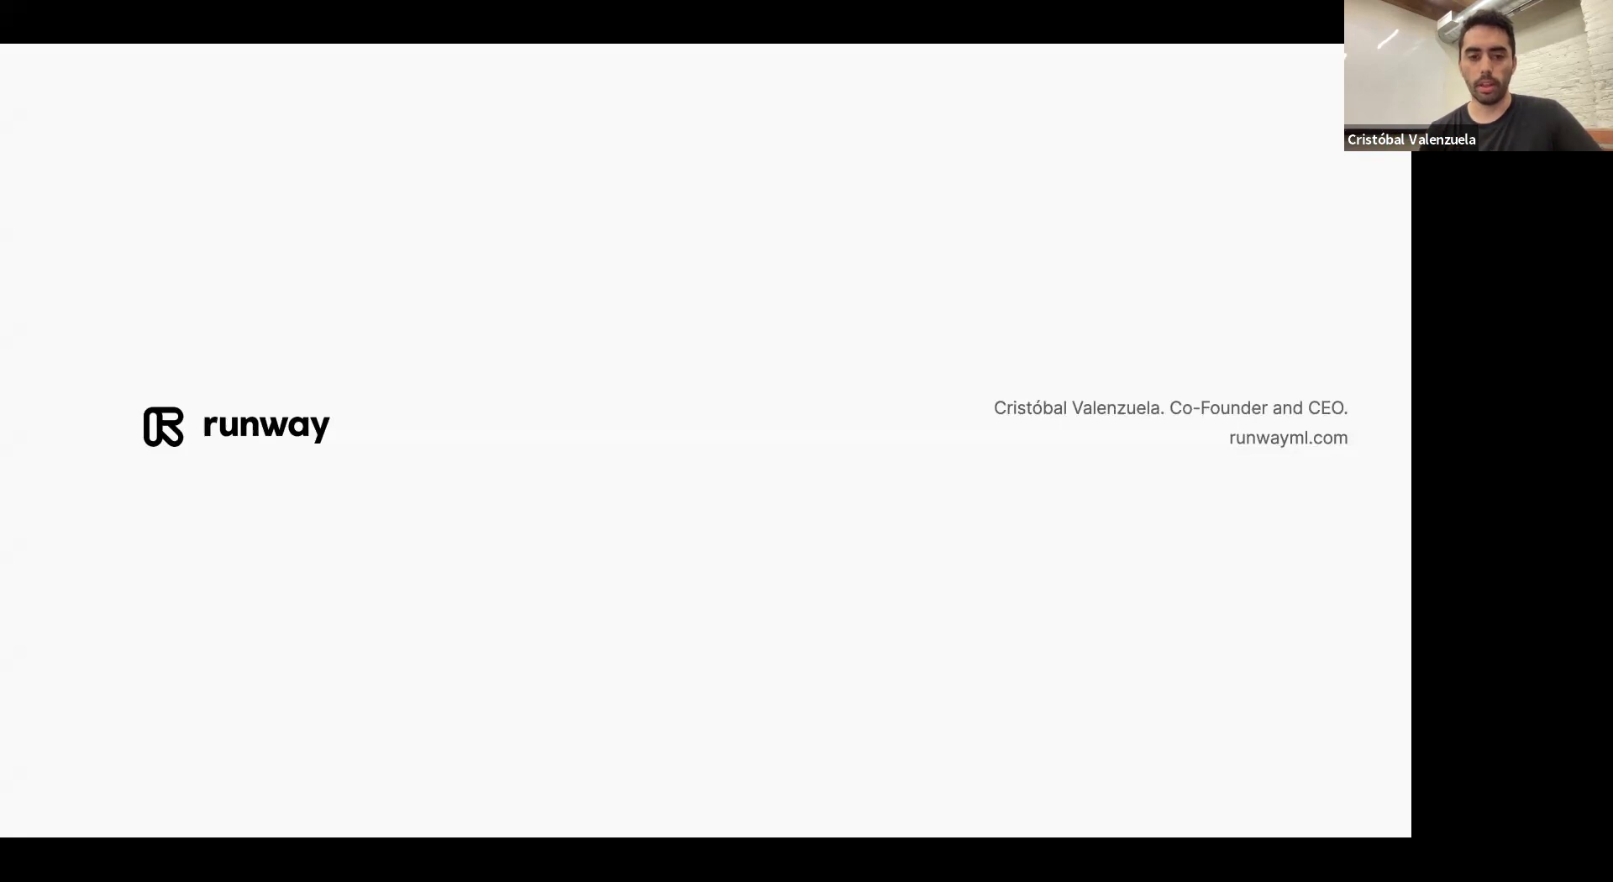
key("Right")
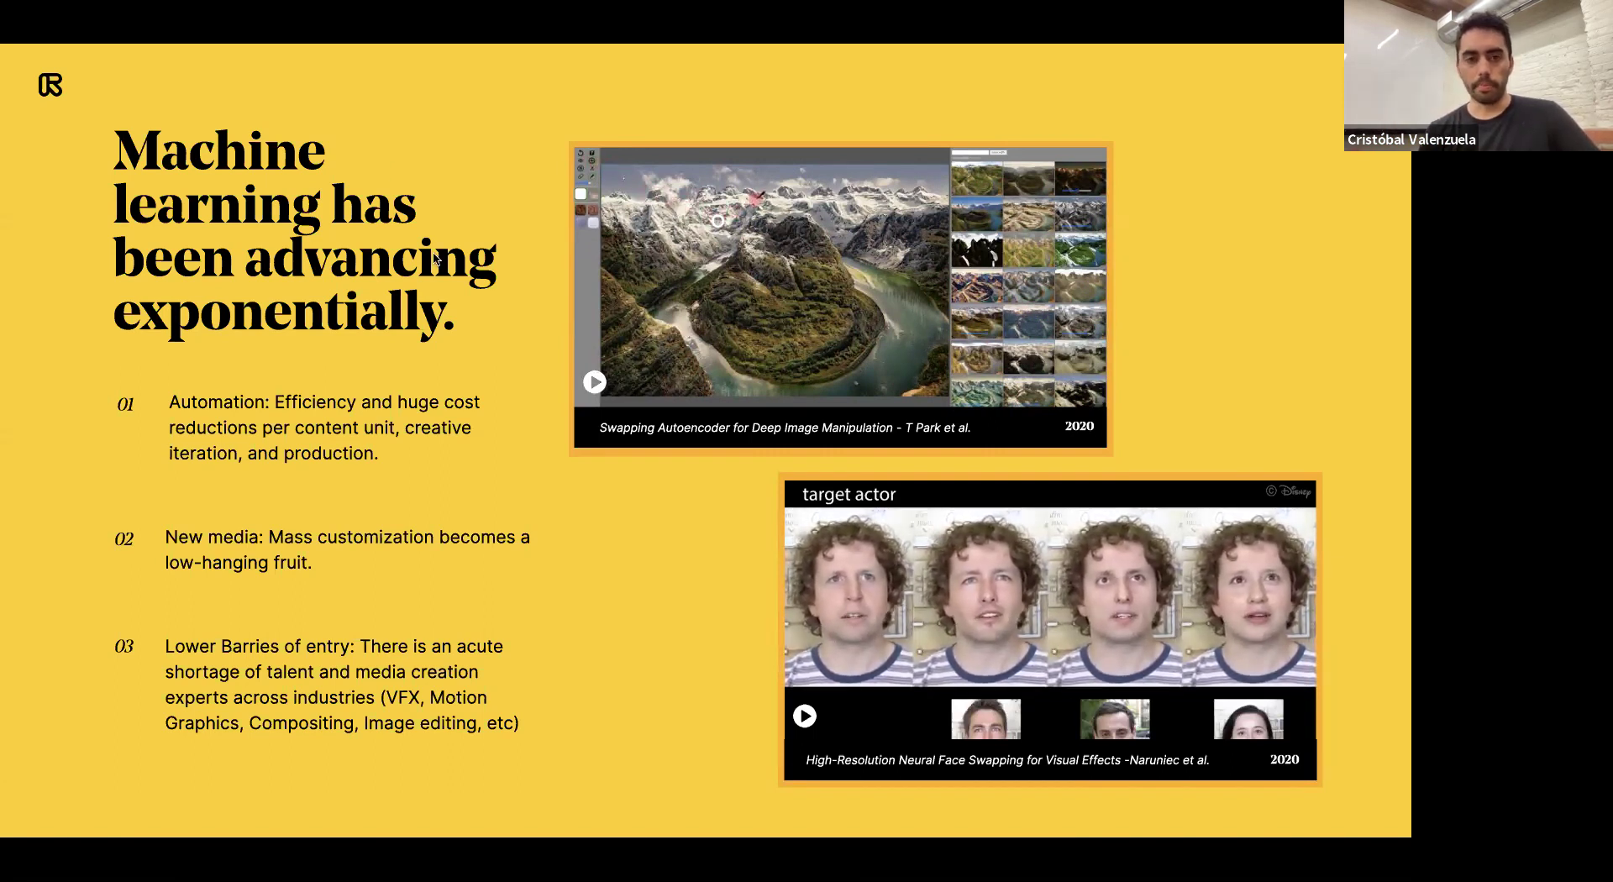
key("Right")
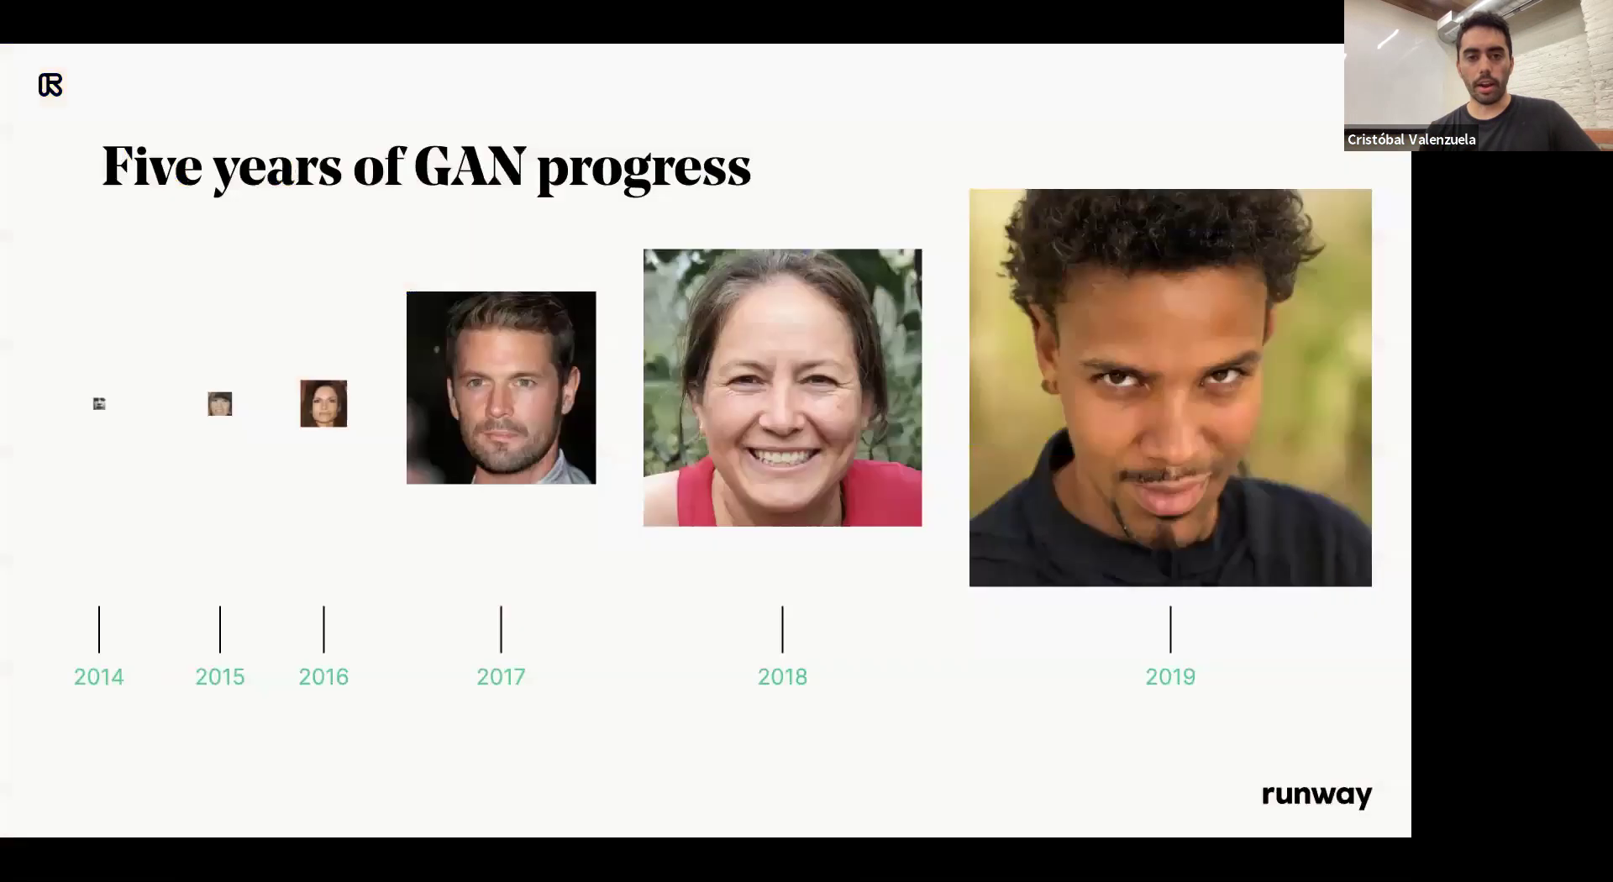
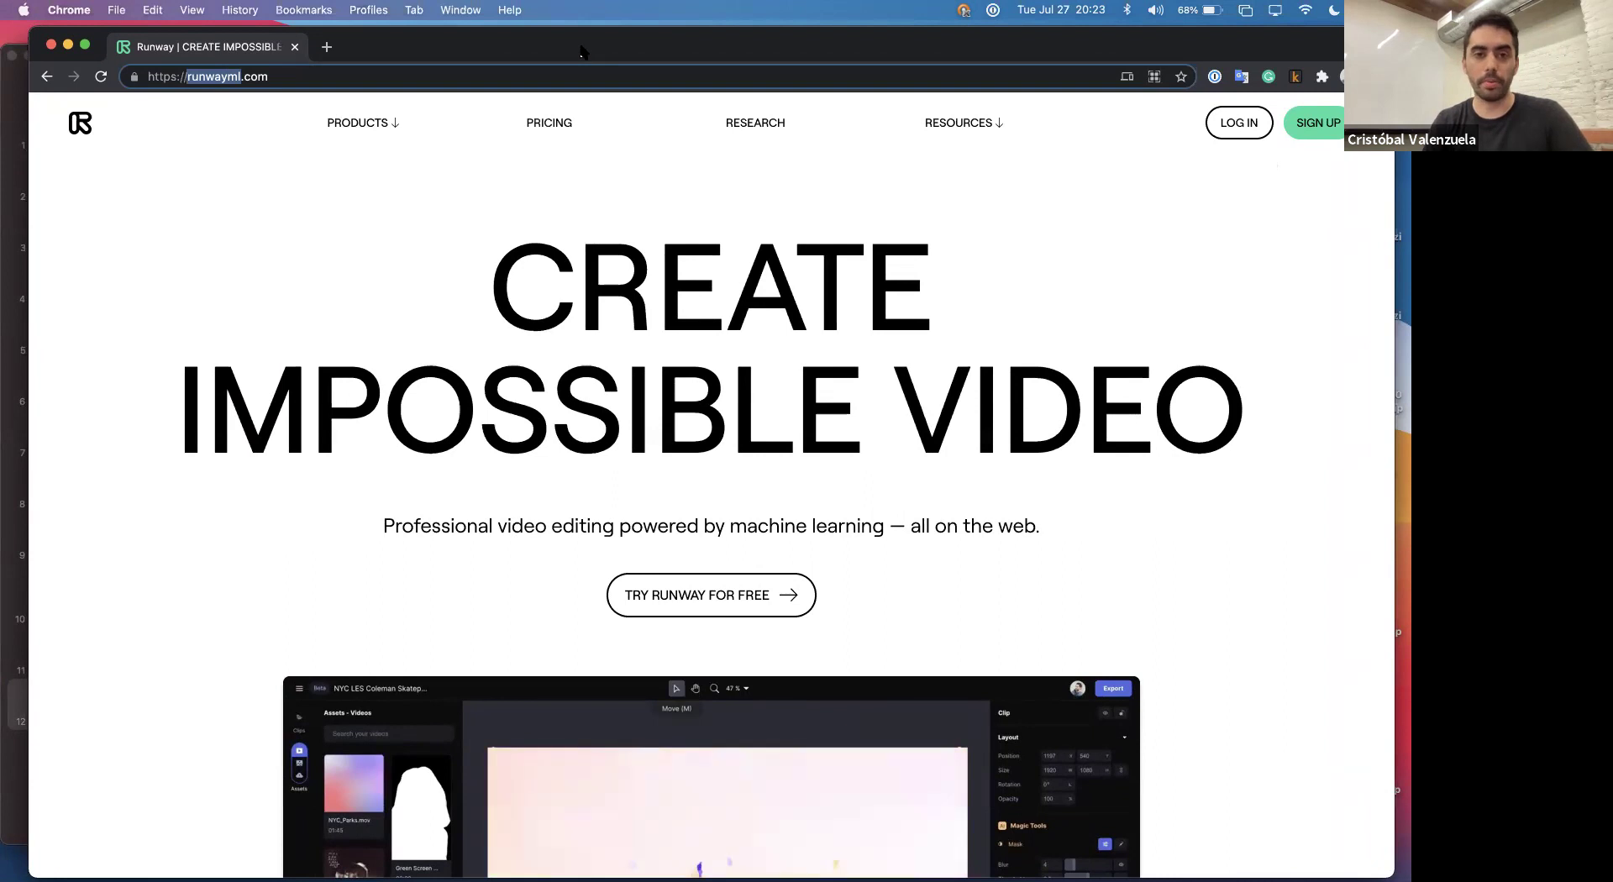
Log in to Runway from its home page and switch the product from Sequel to ML Lab.
left_click(451, 193)
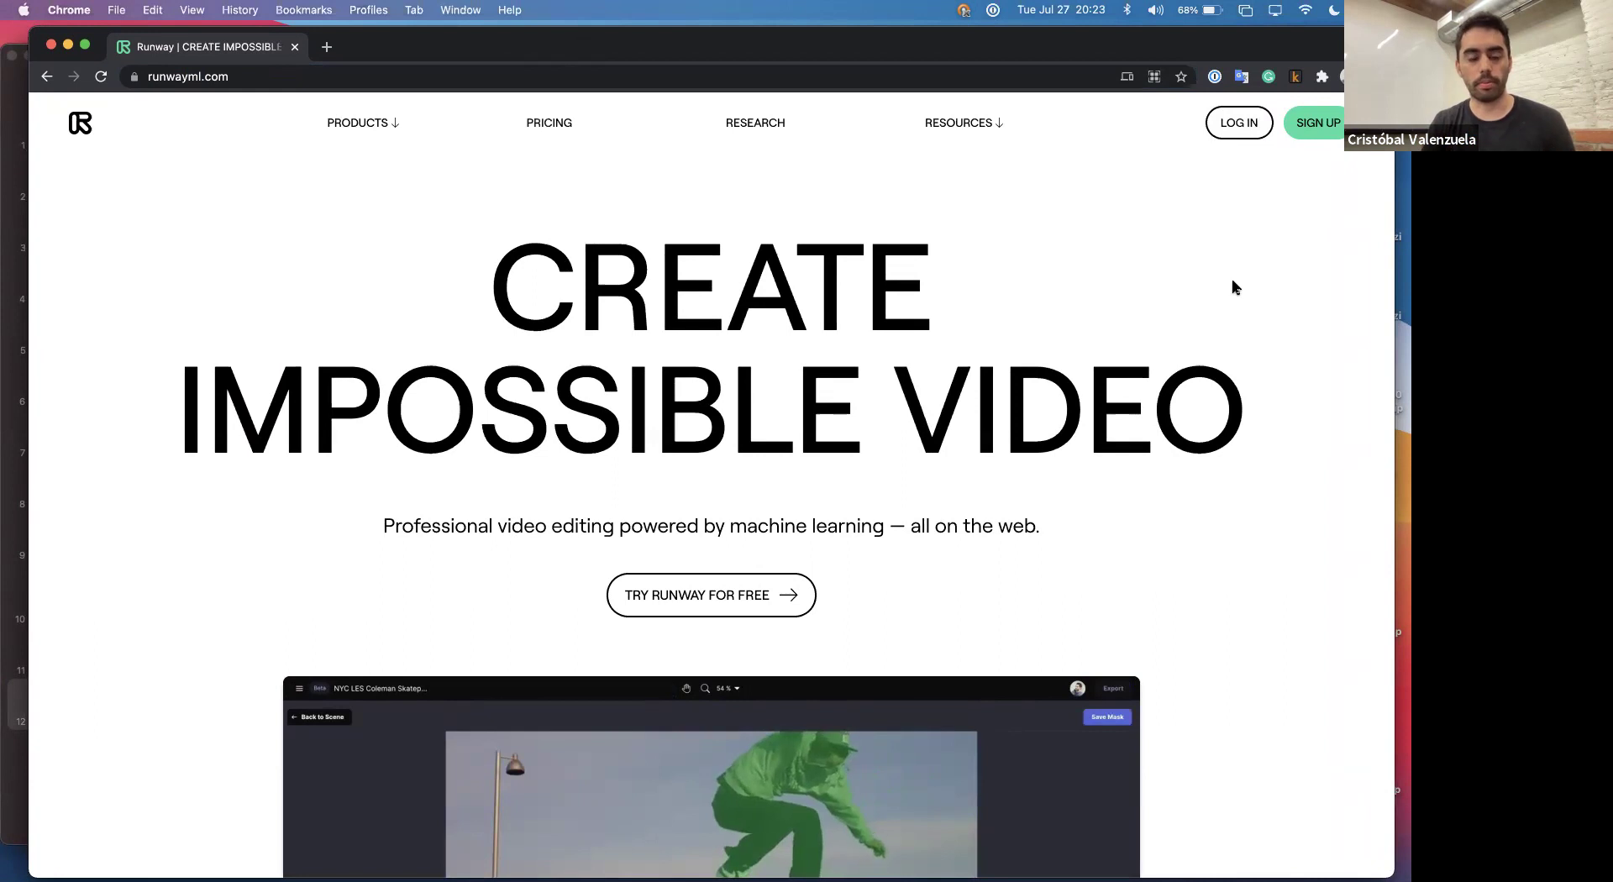
left_click(1239, 124)
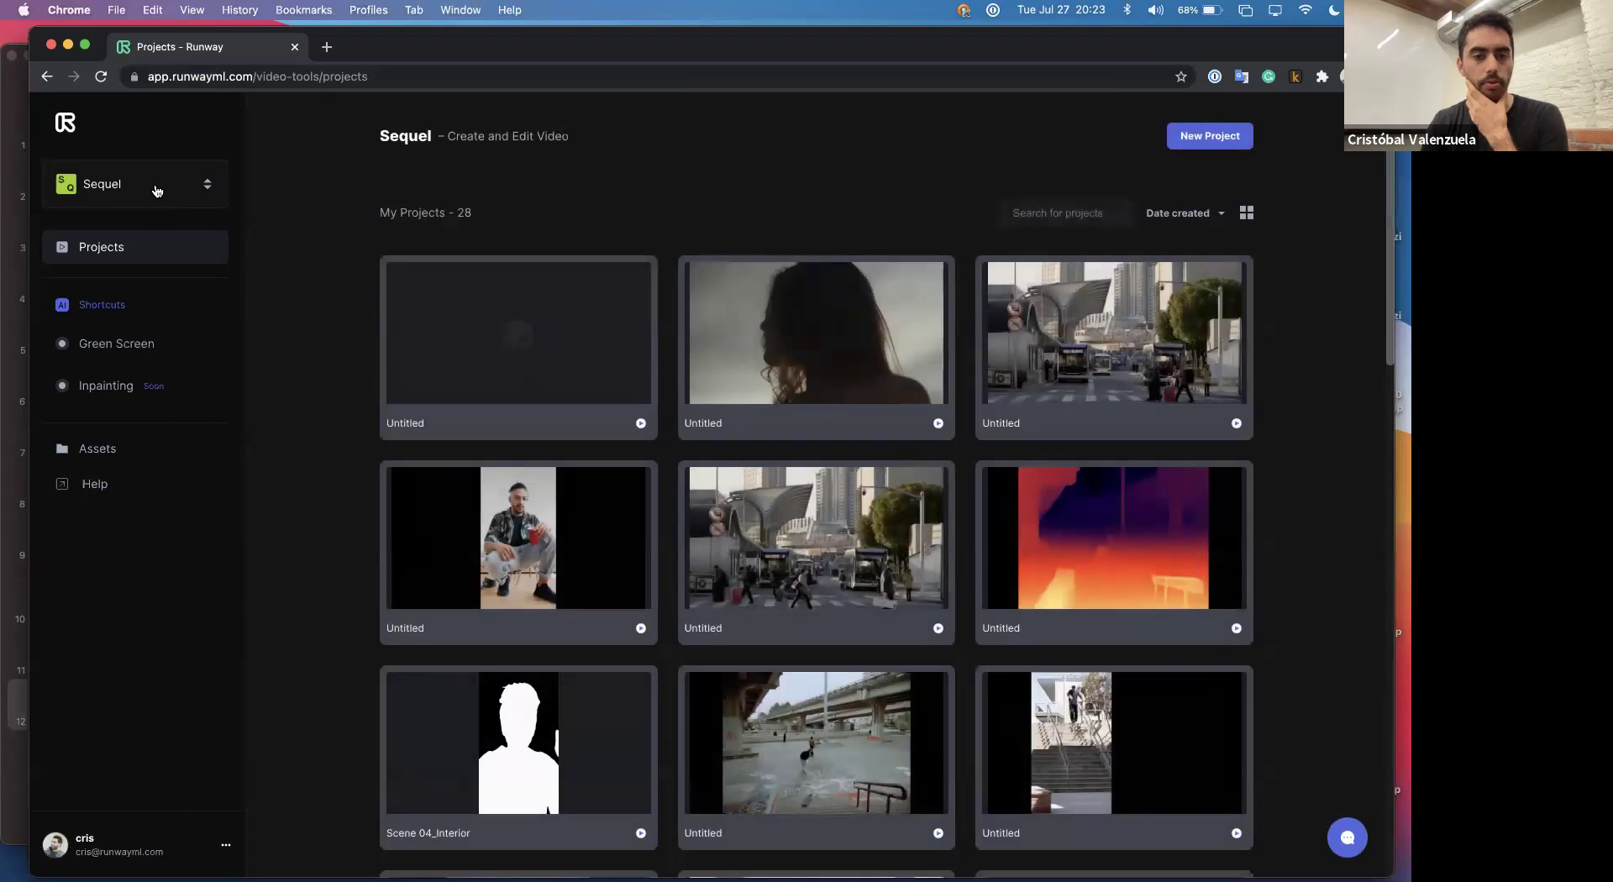
left_click(156, 192)
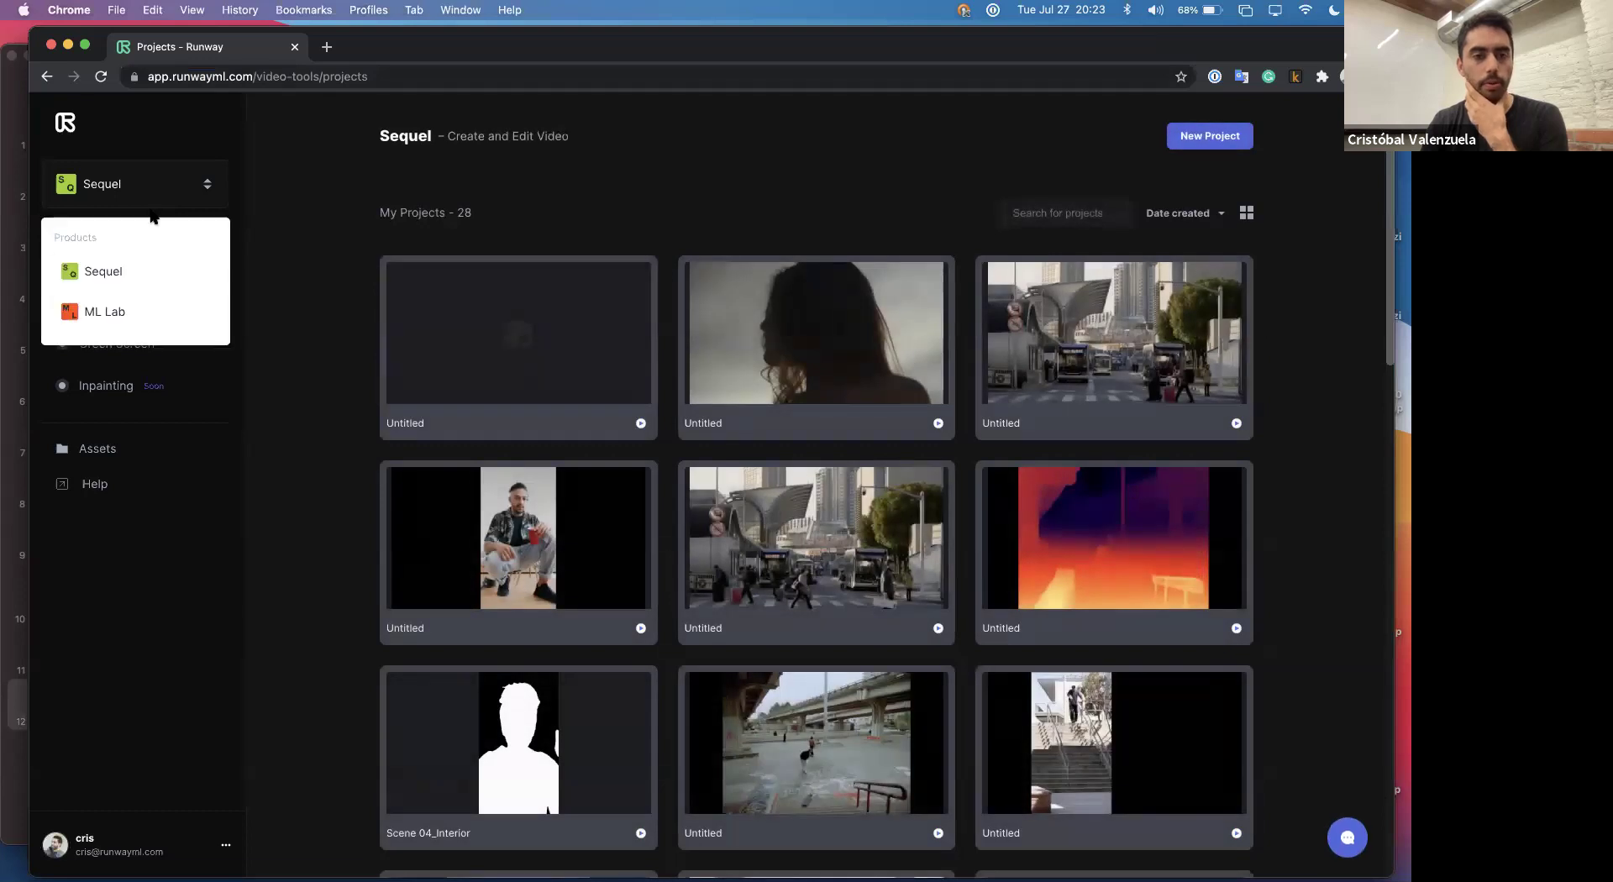
left_click(124, 315)
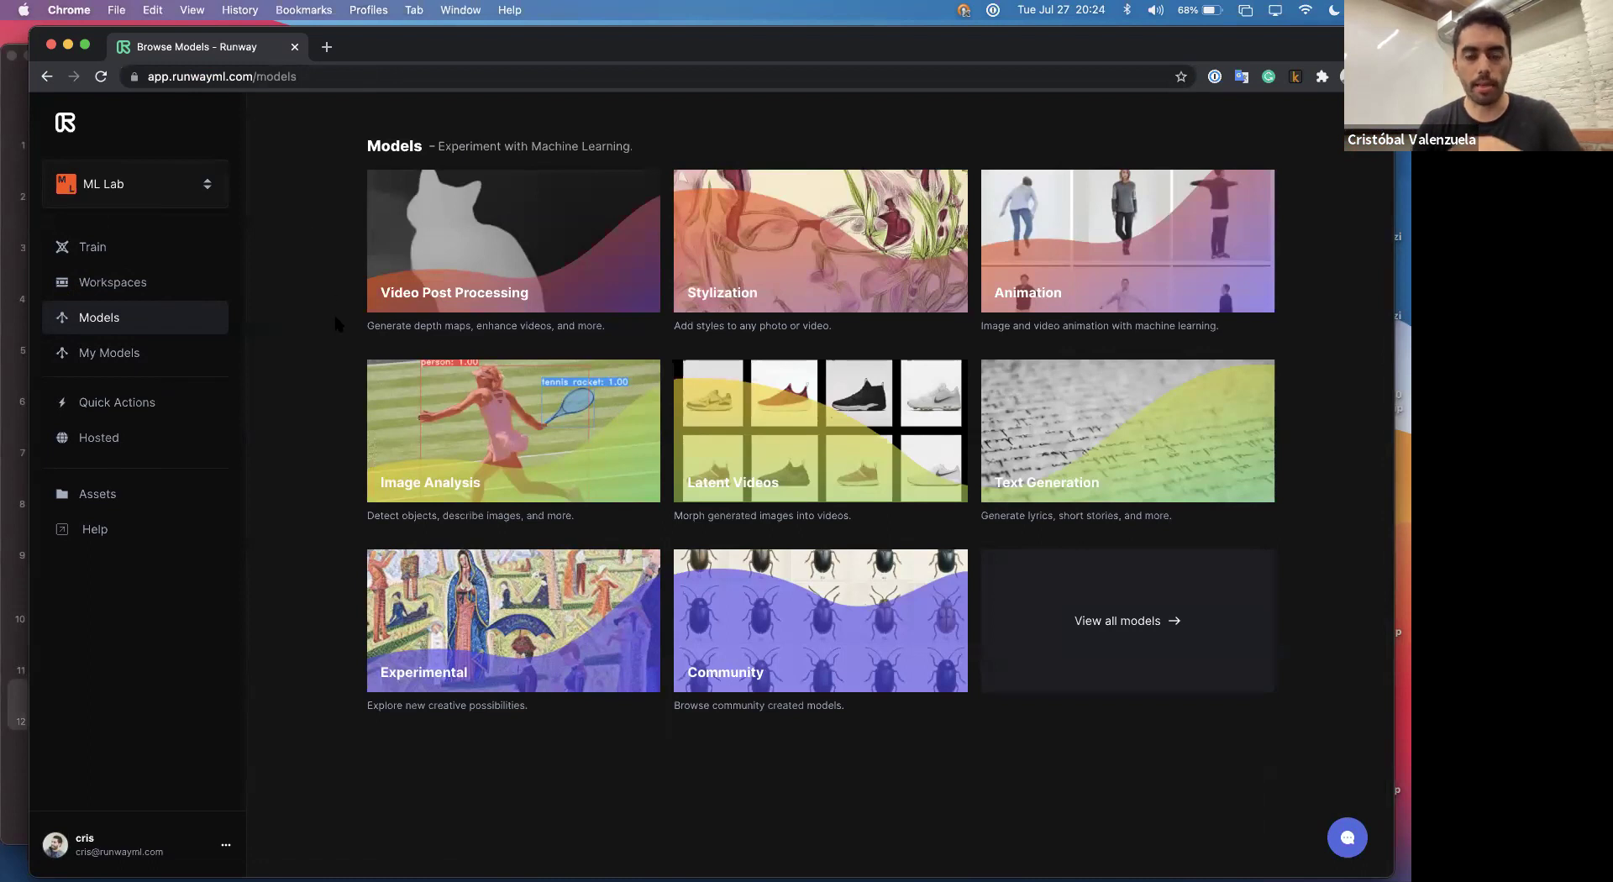
Open the Runway Model SDK documentation at sdk.runwayml.com in a new browser tab.
left_click(331, 50)
type("s")
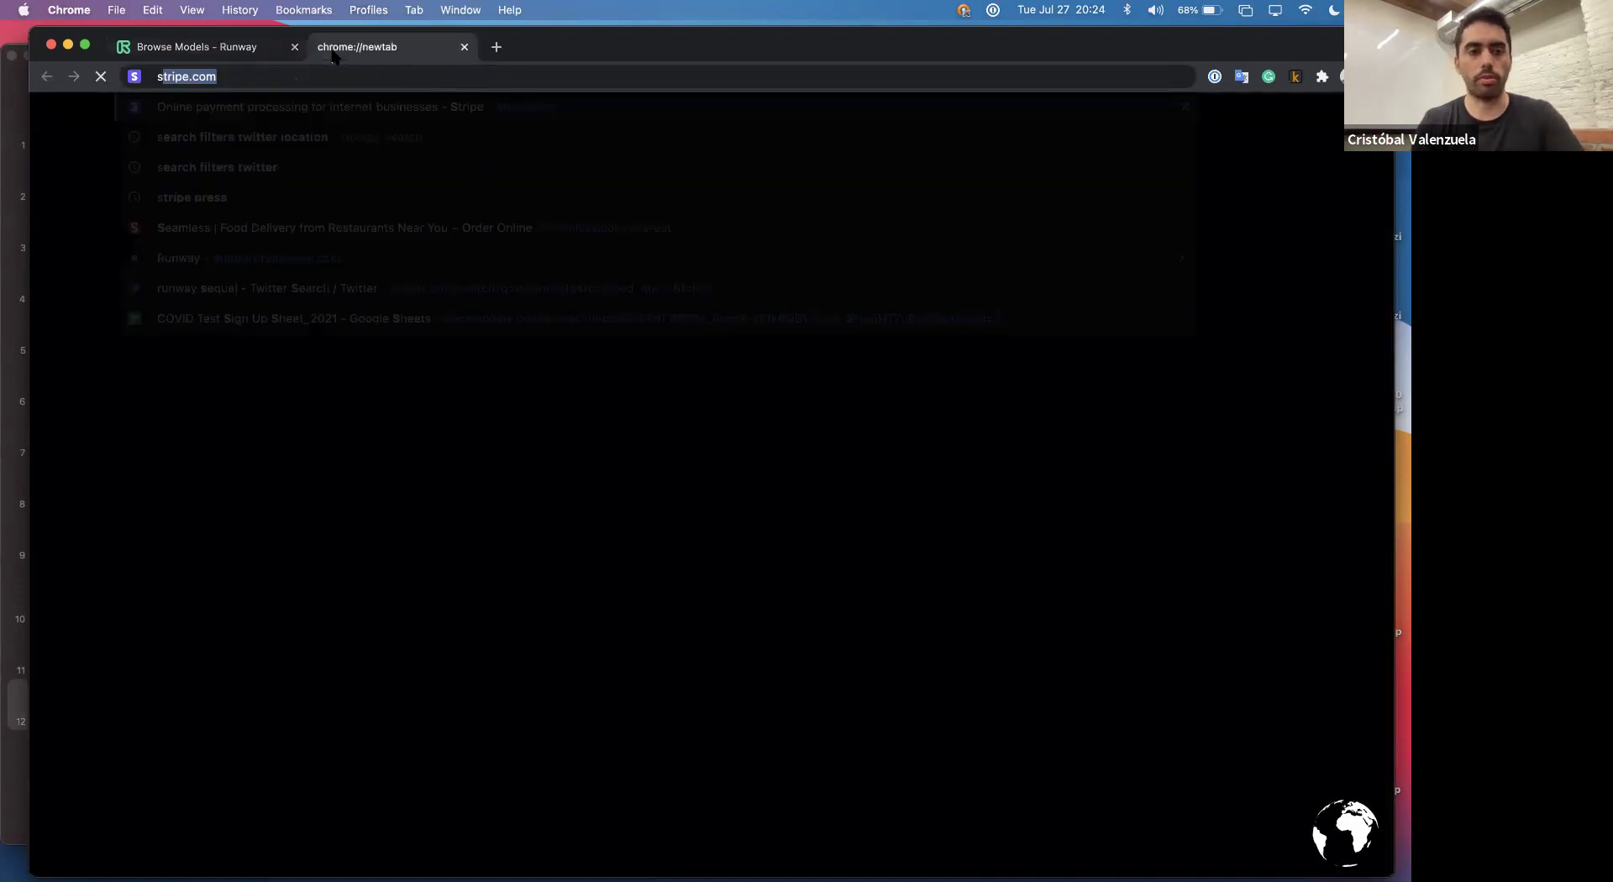
type("dk")
key("Return")
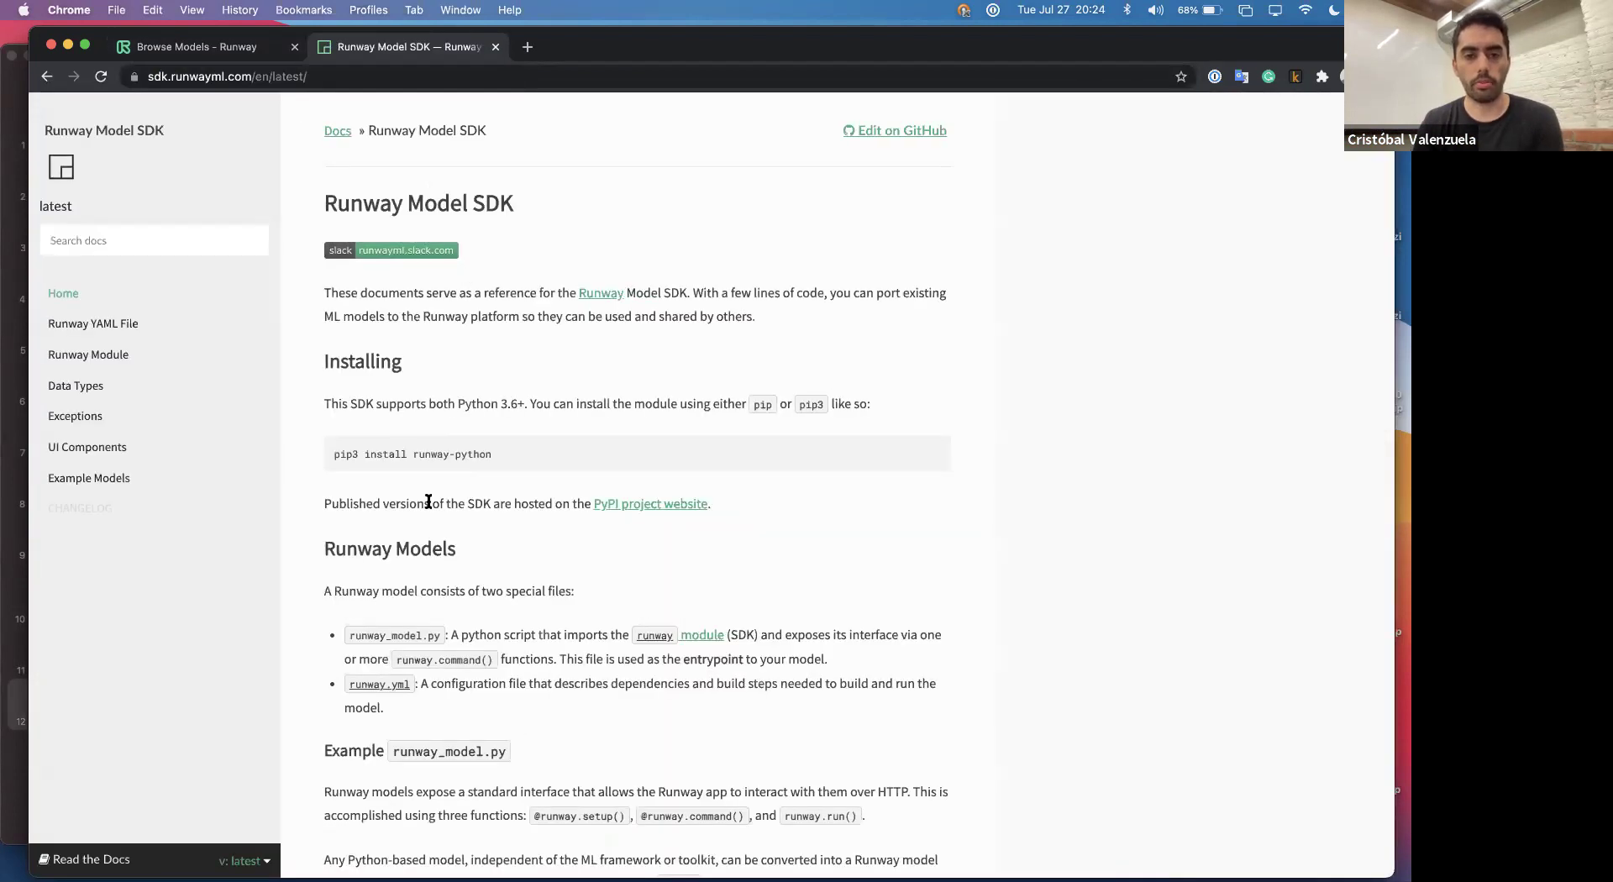
Highlight the pip3 install runway-python command and review the Runway Models section through the runway_model.py example.
triple_click(392, 451)
scroll(392, 436, "down", 5)
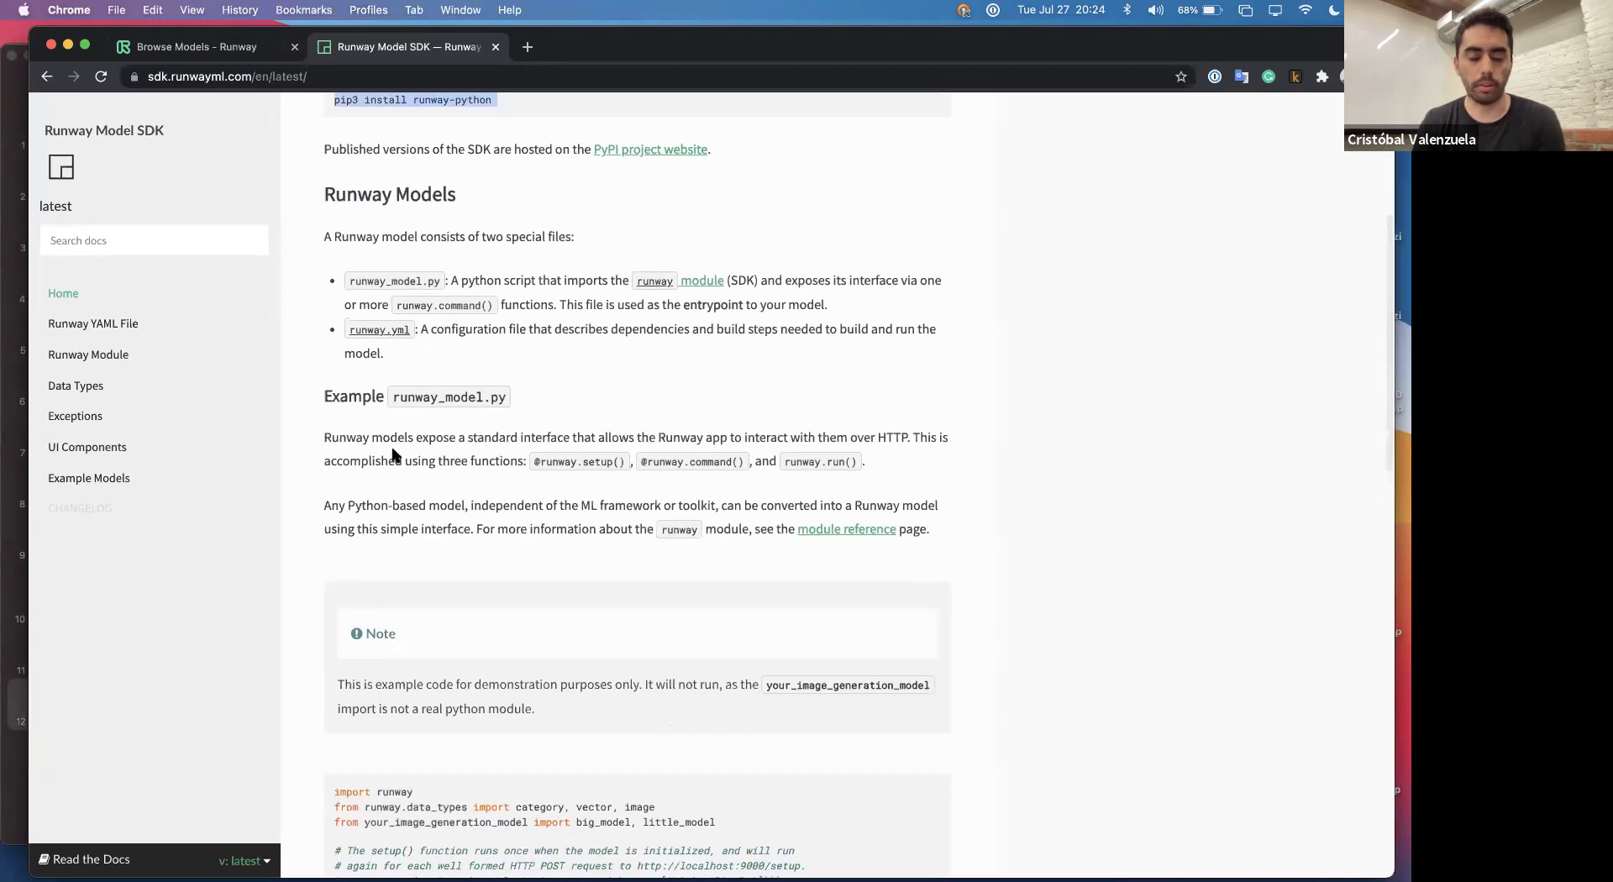
scroll(395, 454, "down", 3)
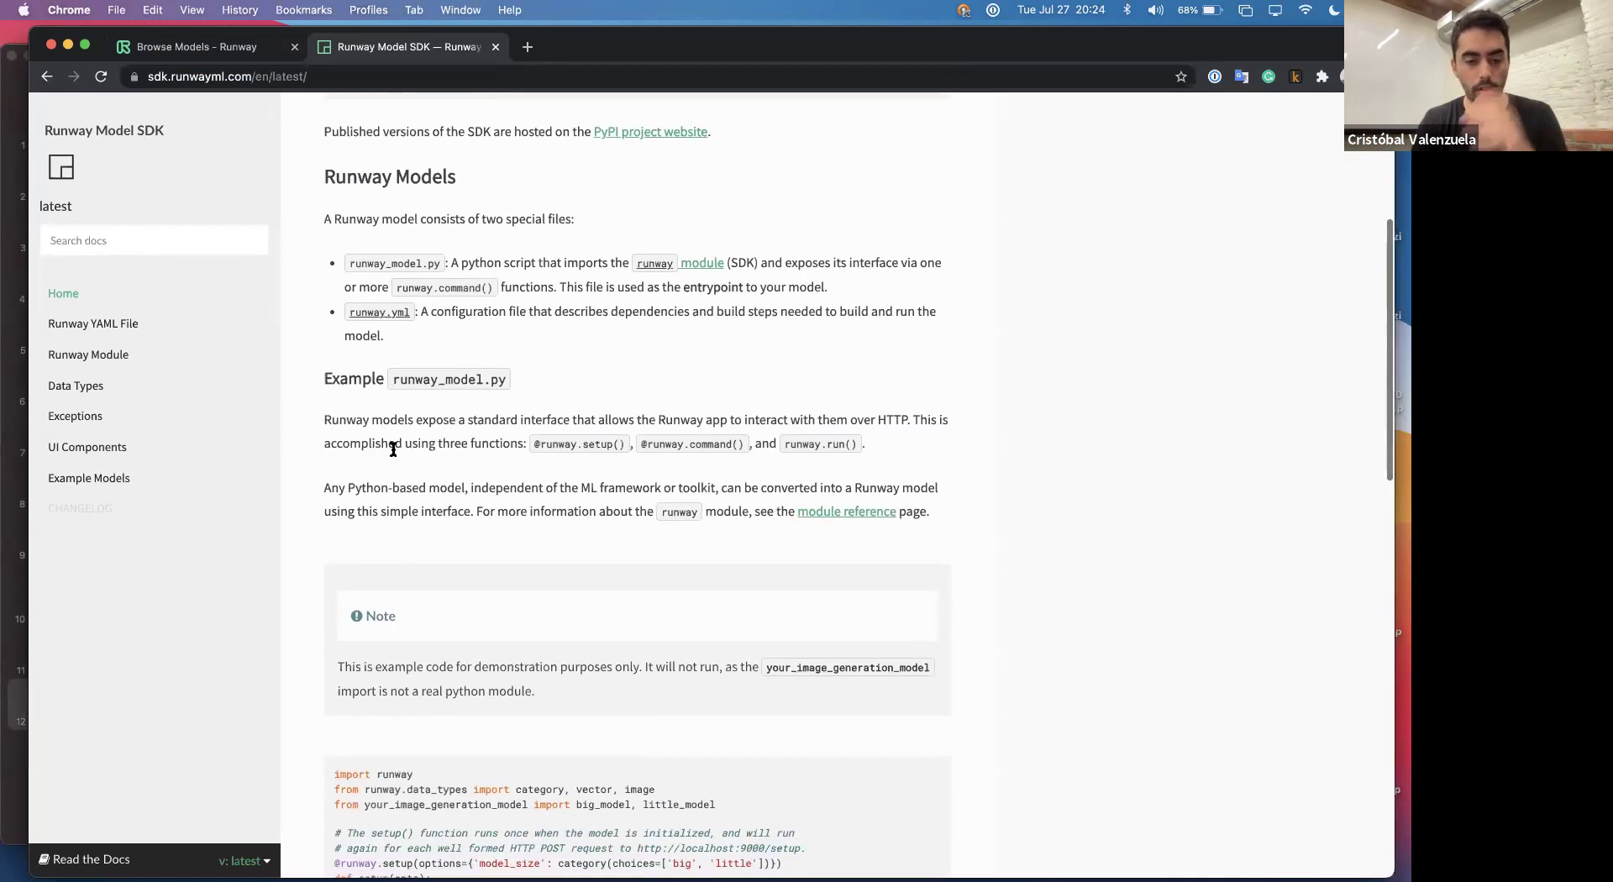
Return to the ML Lab models page, open the Video Post Processing collection and browse its models.
left_click(227, 52)
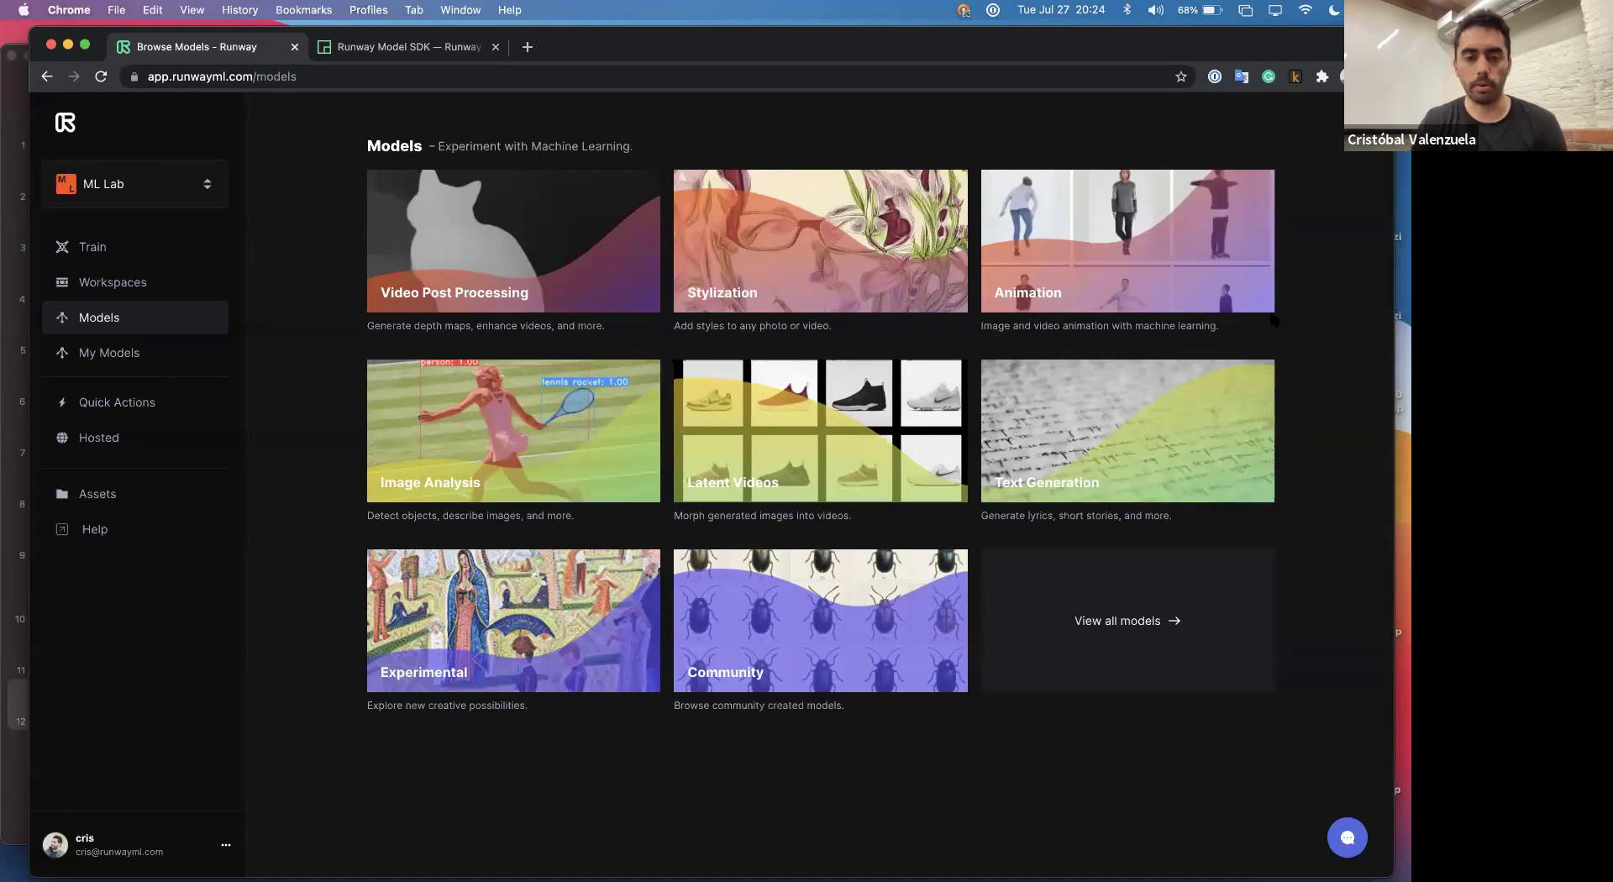
left_click_drag(1133, 57, 1131, 53)
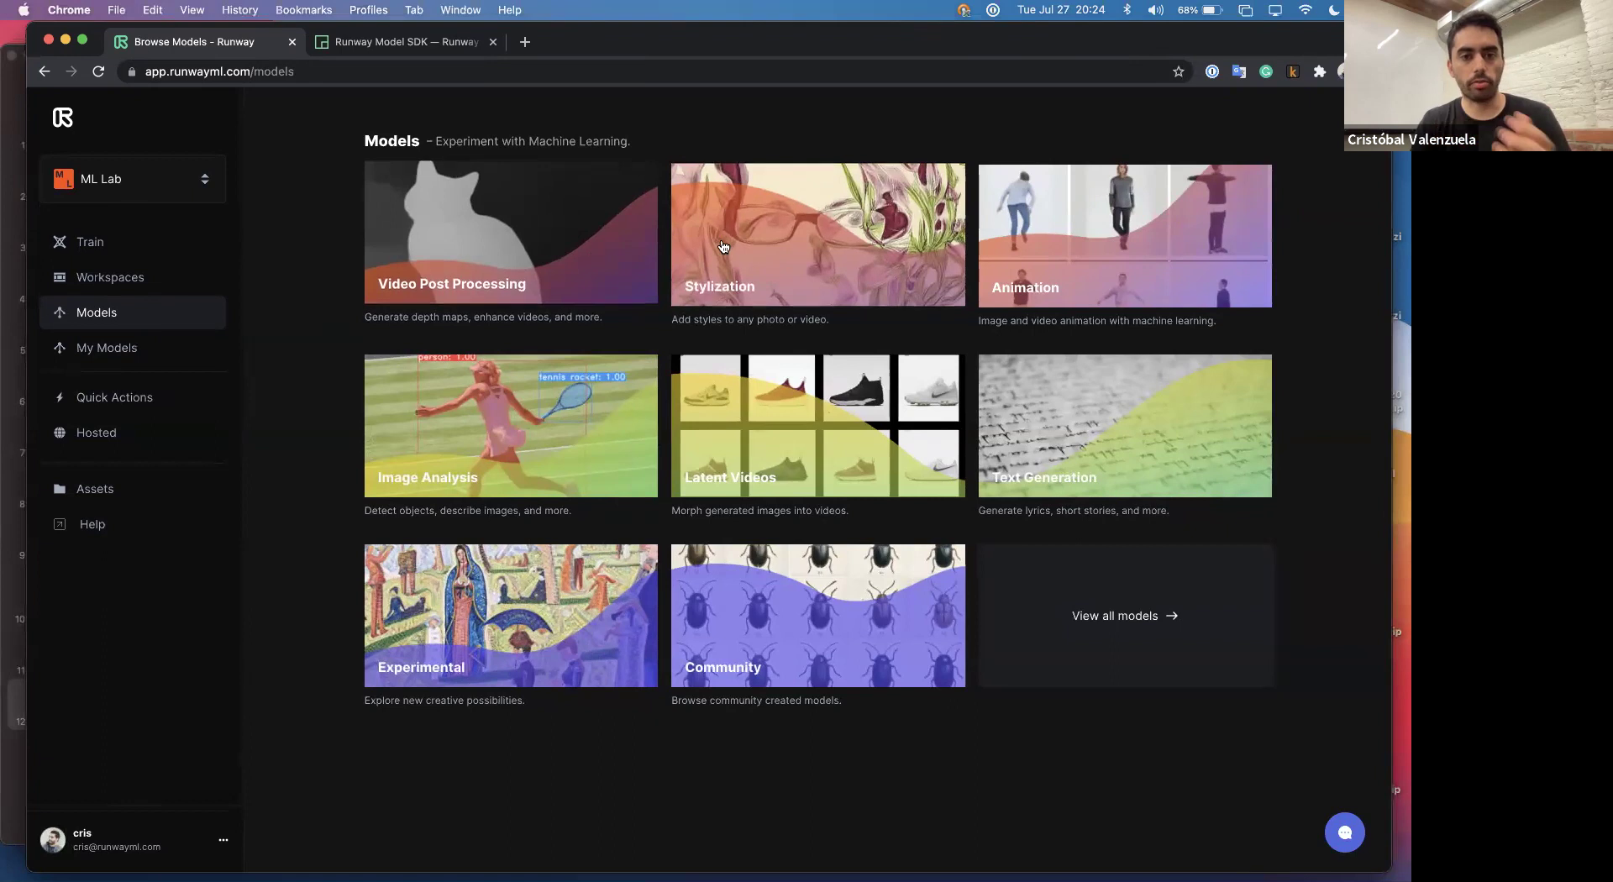
left_click(551, 254)
scroll(398, 562, "down", 7)
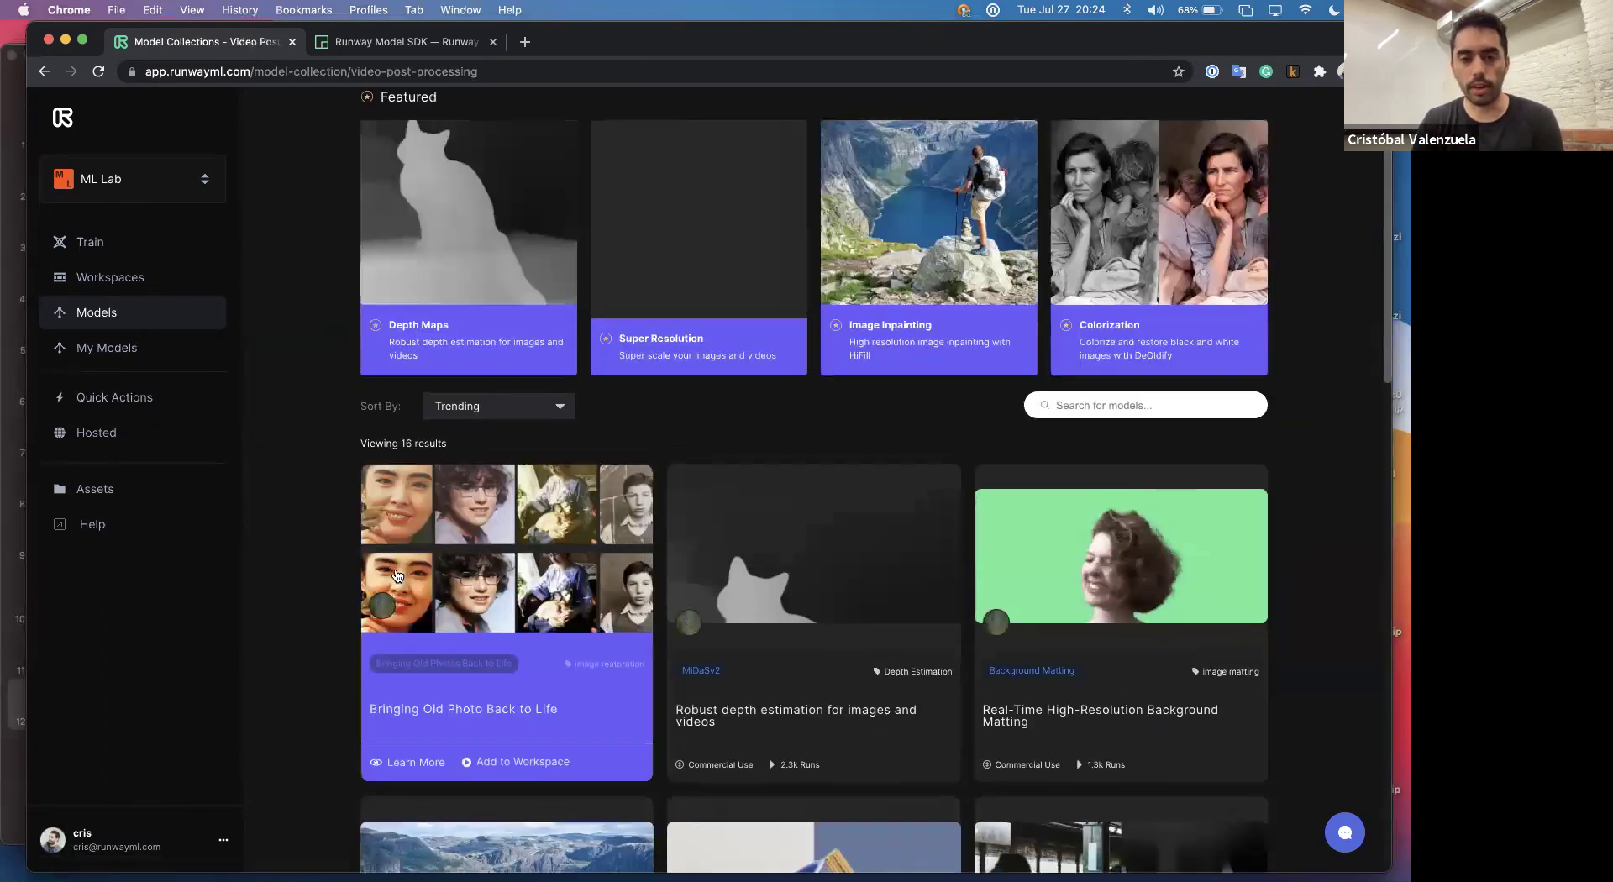
scroll(290, 585, "down", 8)
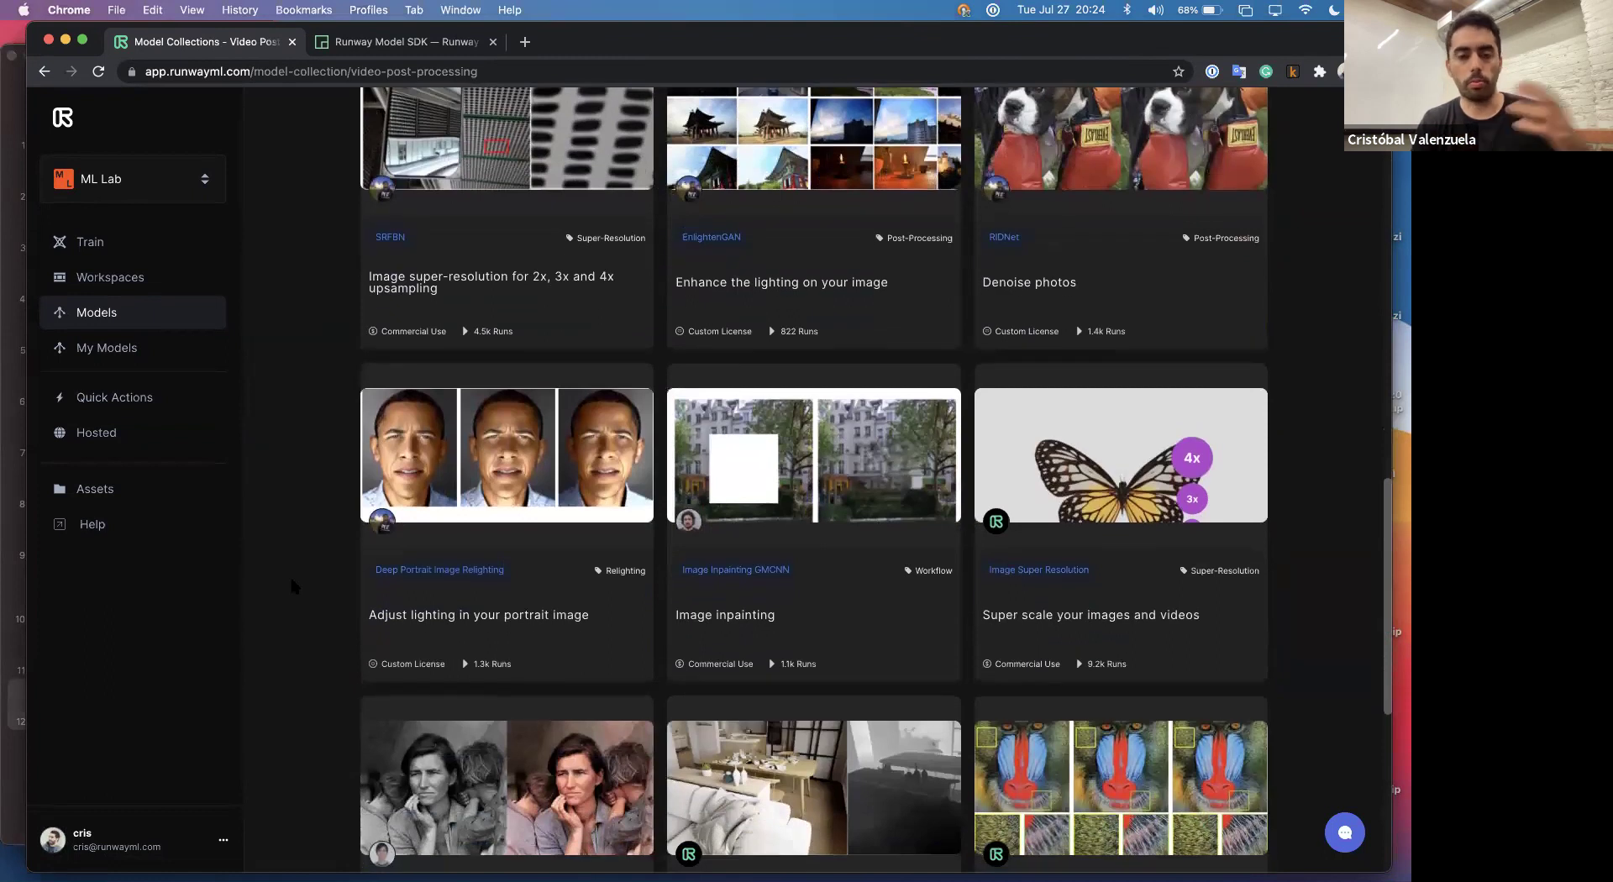
Return to the ML Lab models overview and reopen the Video Post Processing collection.
scroll(291, 581, "up", 11)
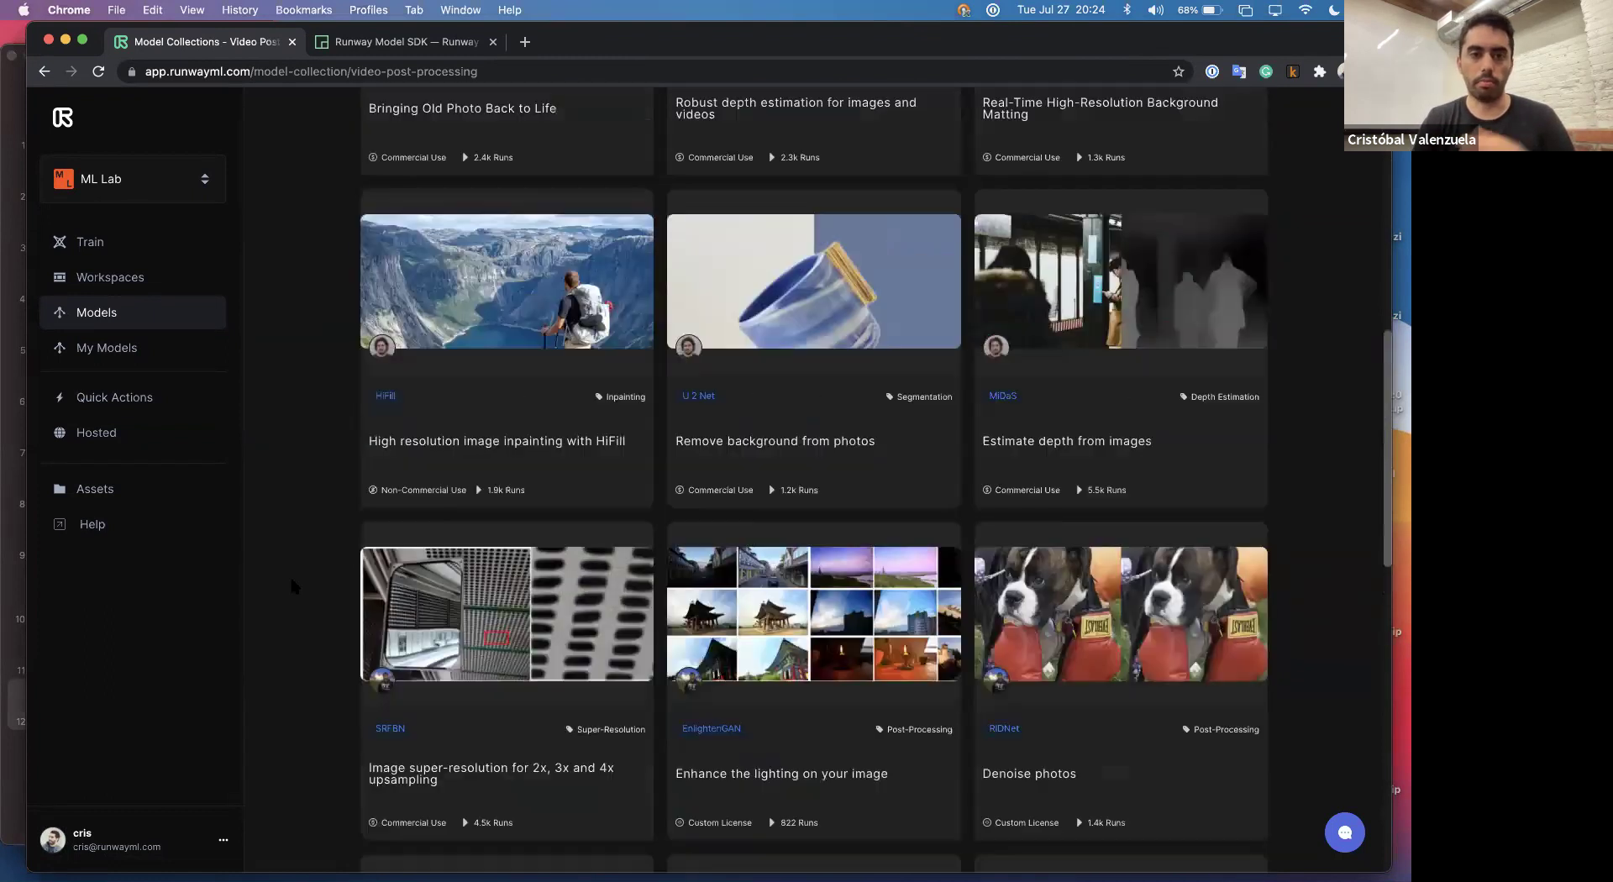
scroll(291, 585, "up", 4)
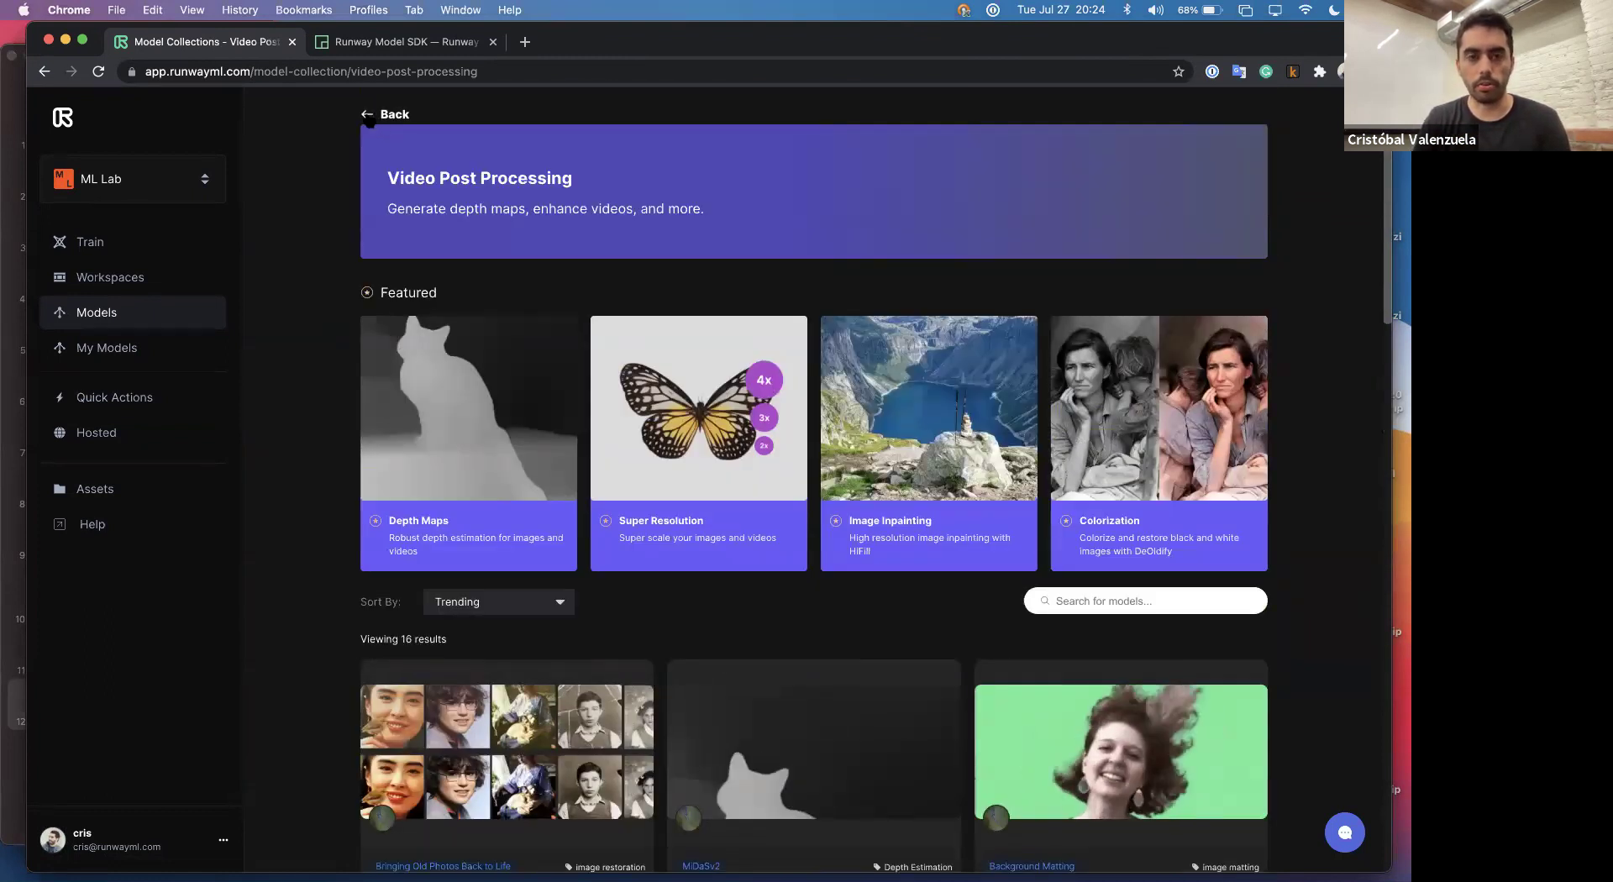
left_click(371, 119)
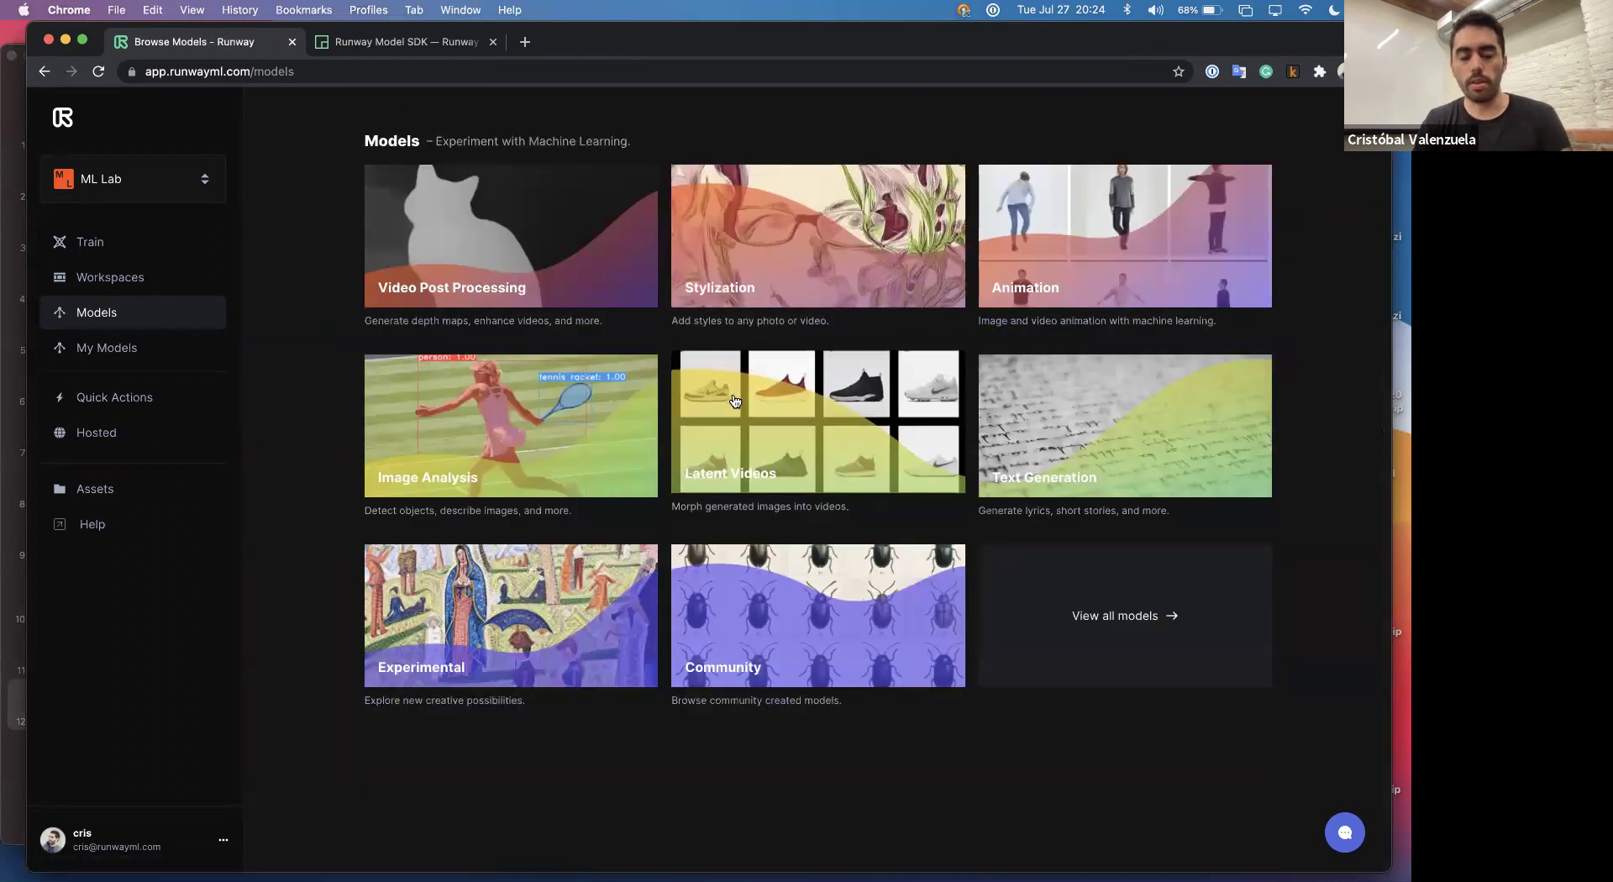
left_click(527, 237)
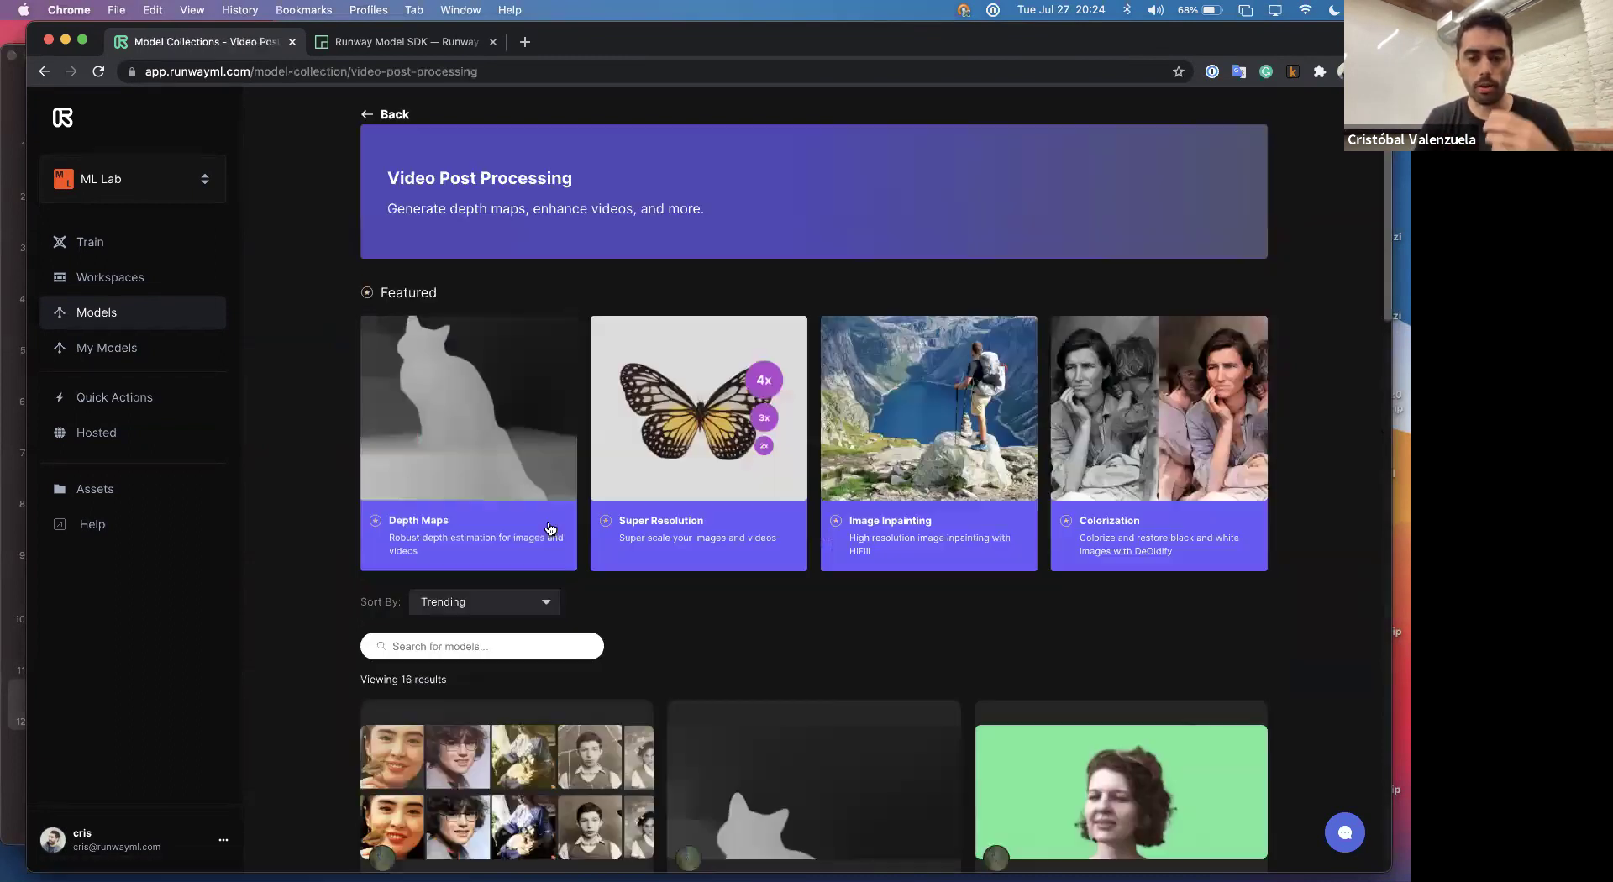
Add the MiDaSv2 depth estimation model to a new workspace named Lychee Cloisonnism and run the model.
scroll(551, 528, "down", 2)
scroll(550, 528, "down", 3)
mouse_move(740, 587)
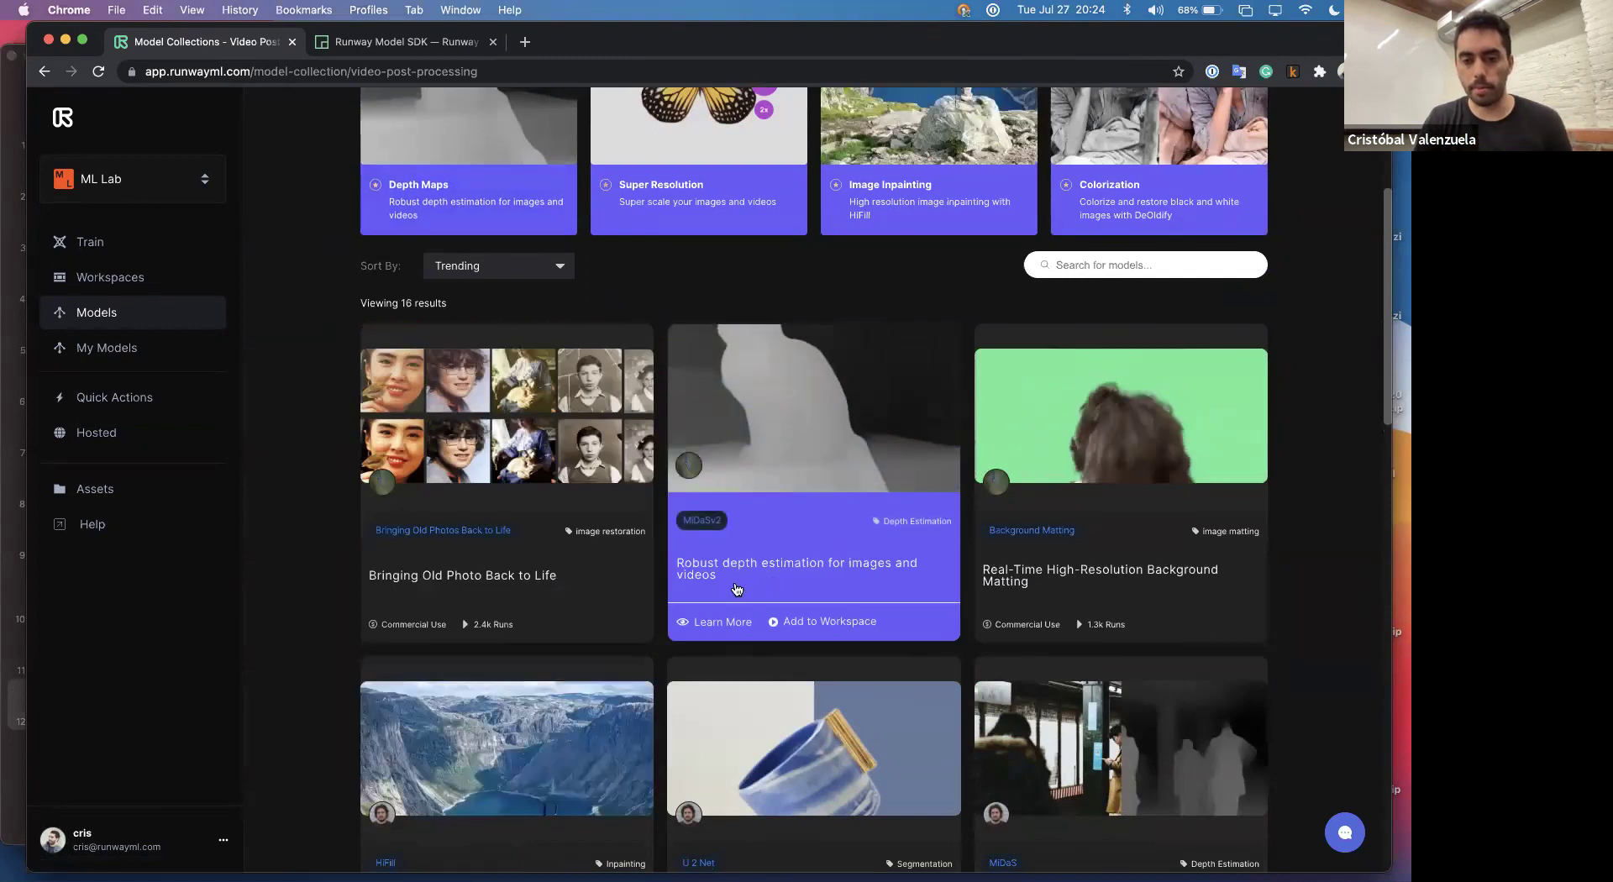
left_click(820, 621)
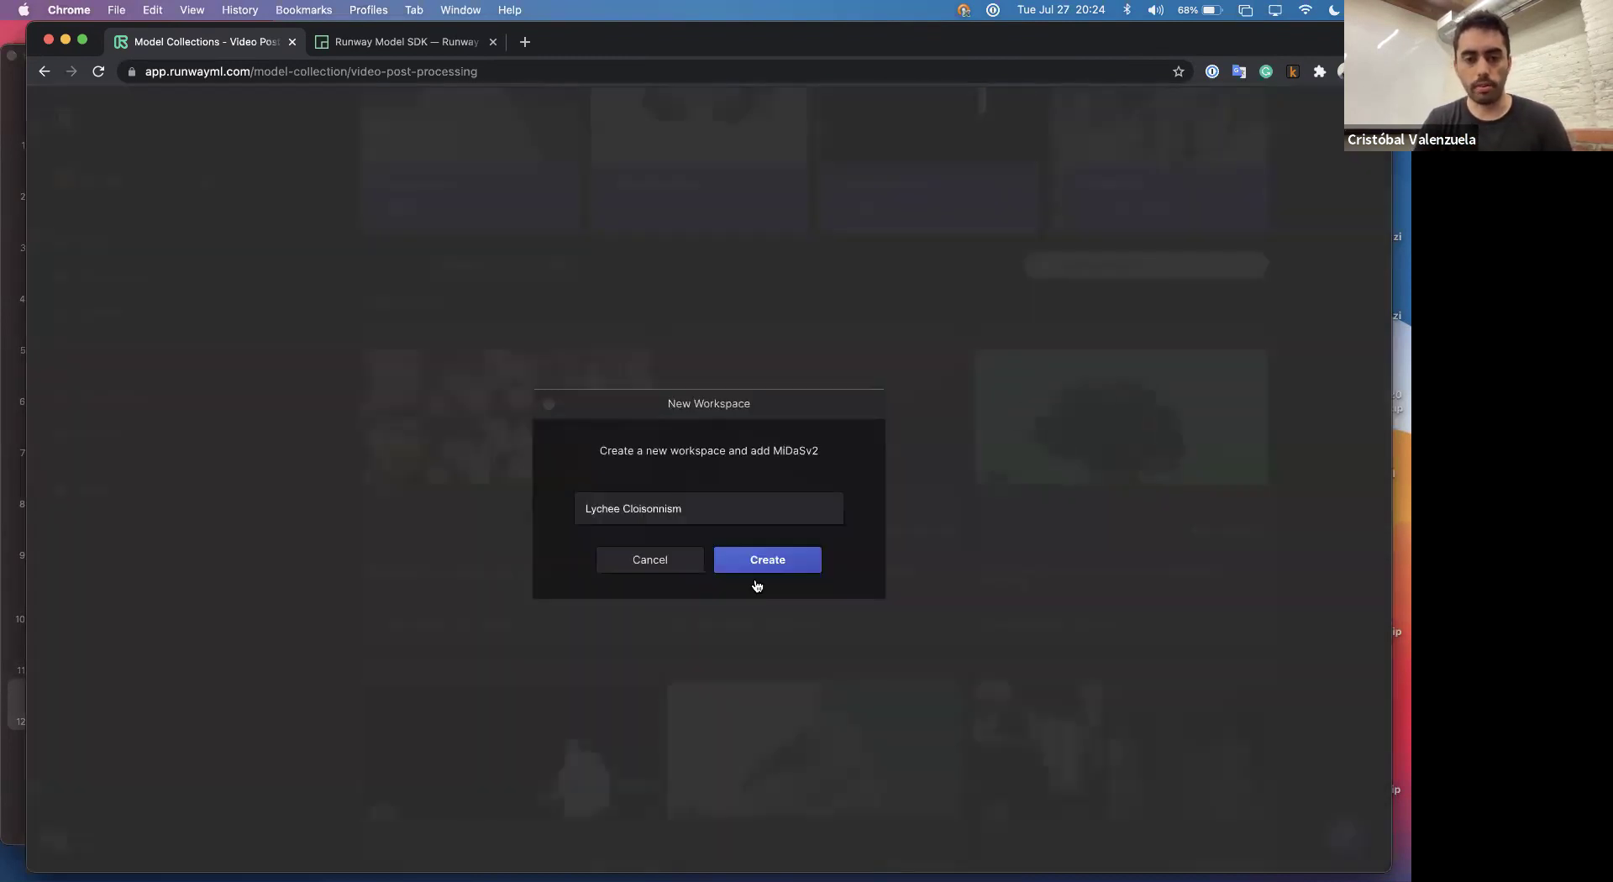
left_click(767, 559)
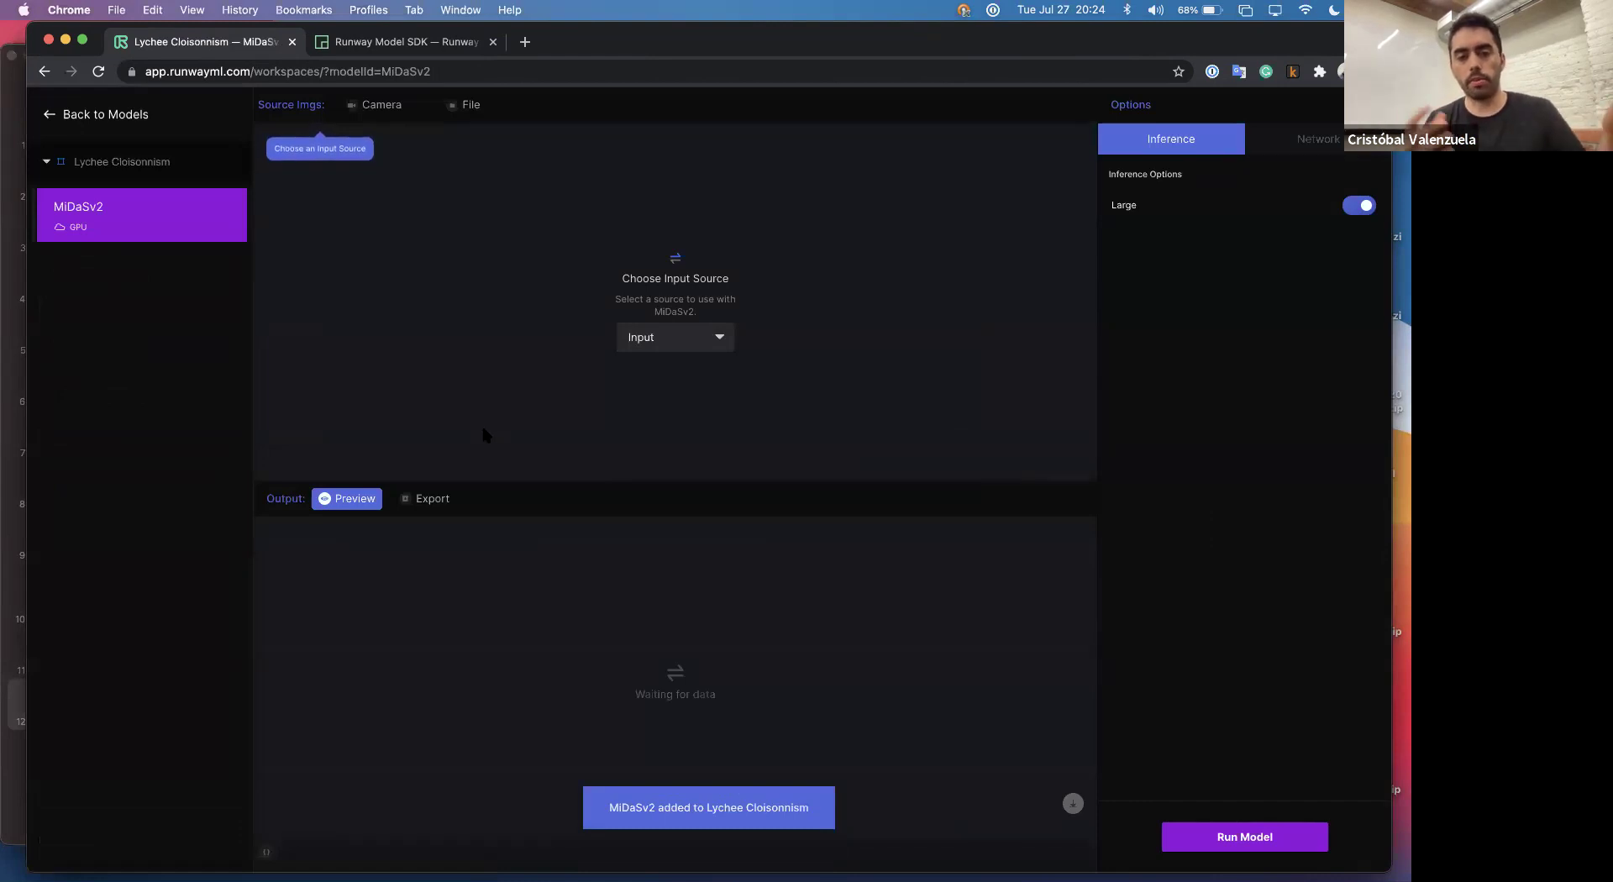
left_click(1209, 834)
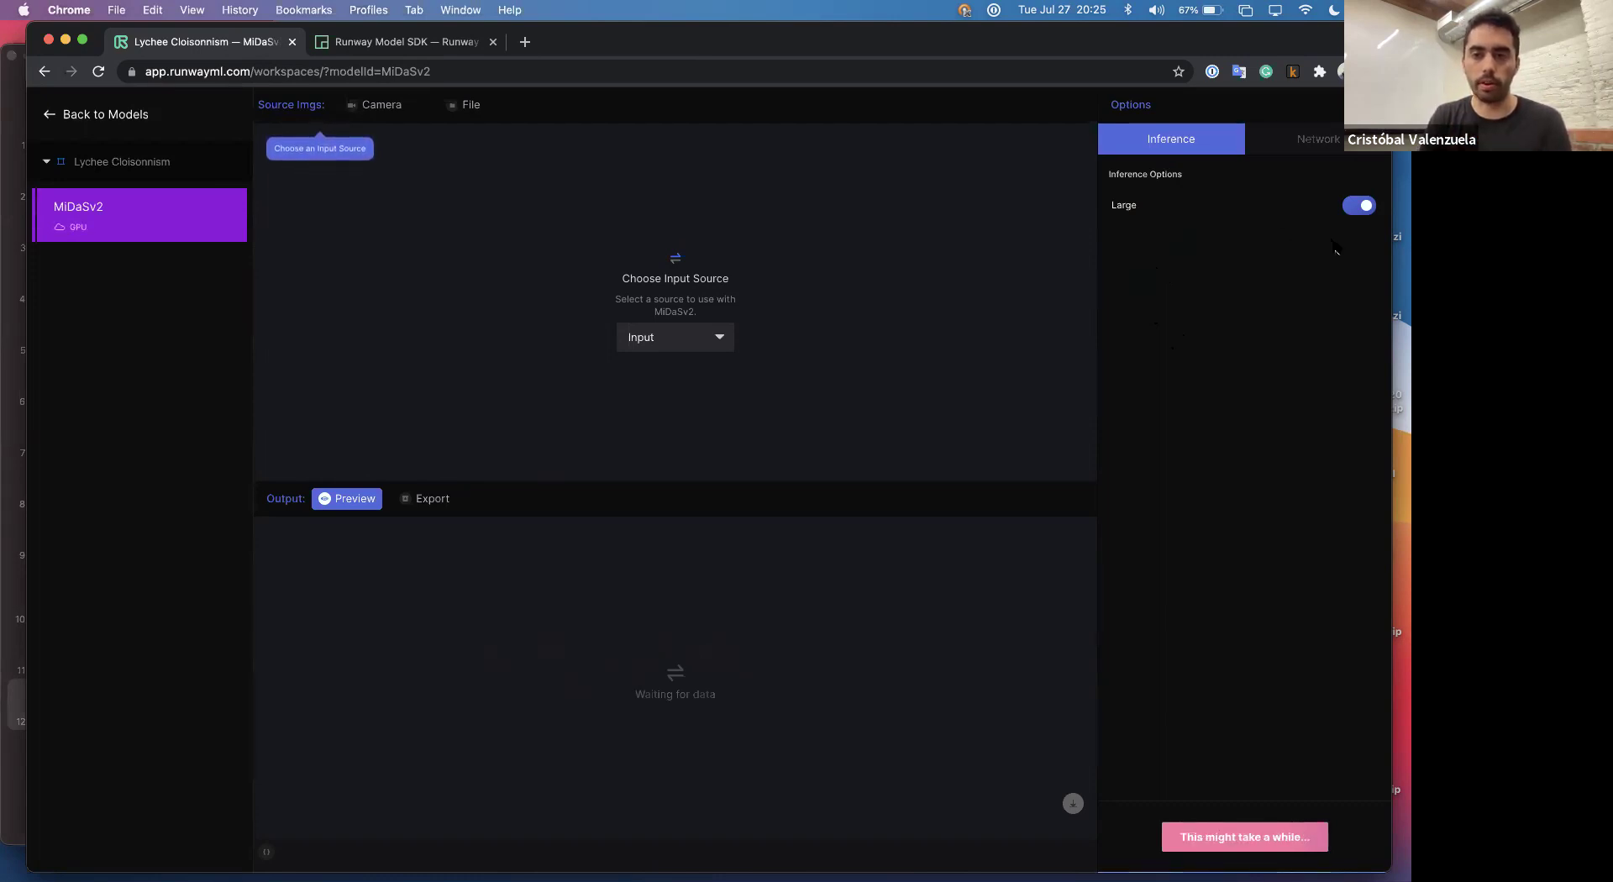
Show the model's Network options, load the clip of the person on the steps as file input, and play it to 00:03.
left_click(1313, 138)
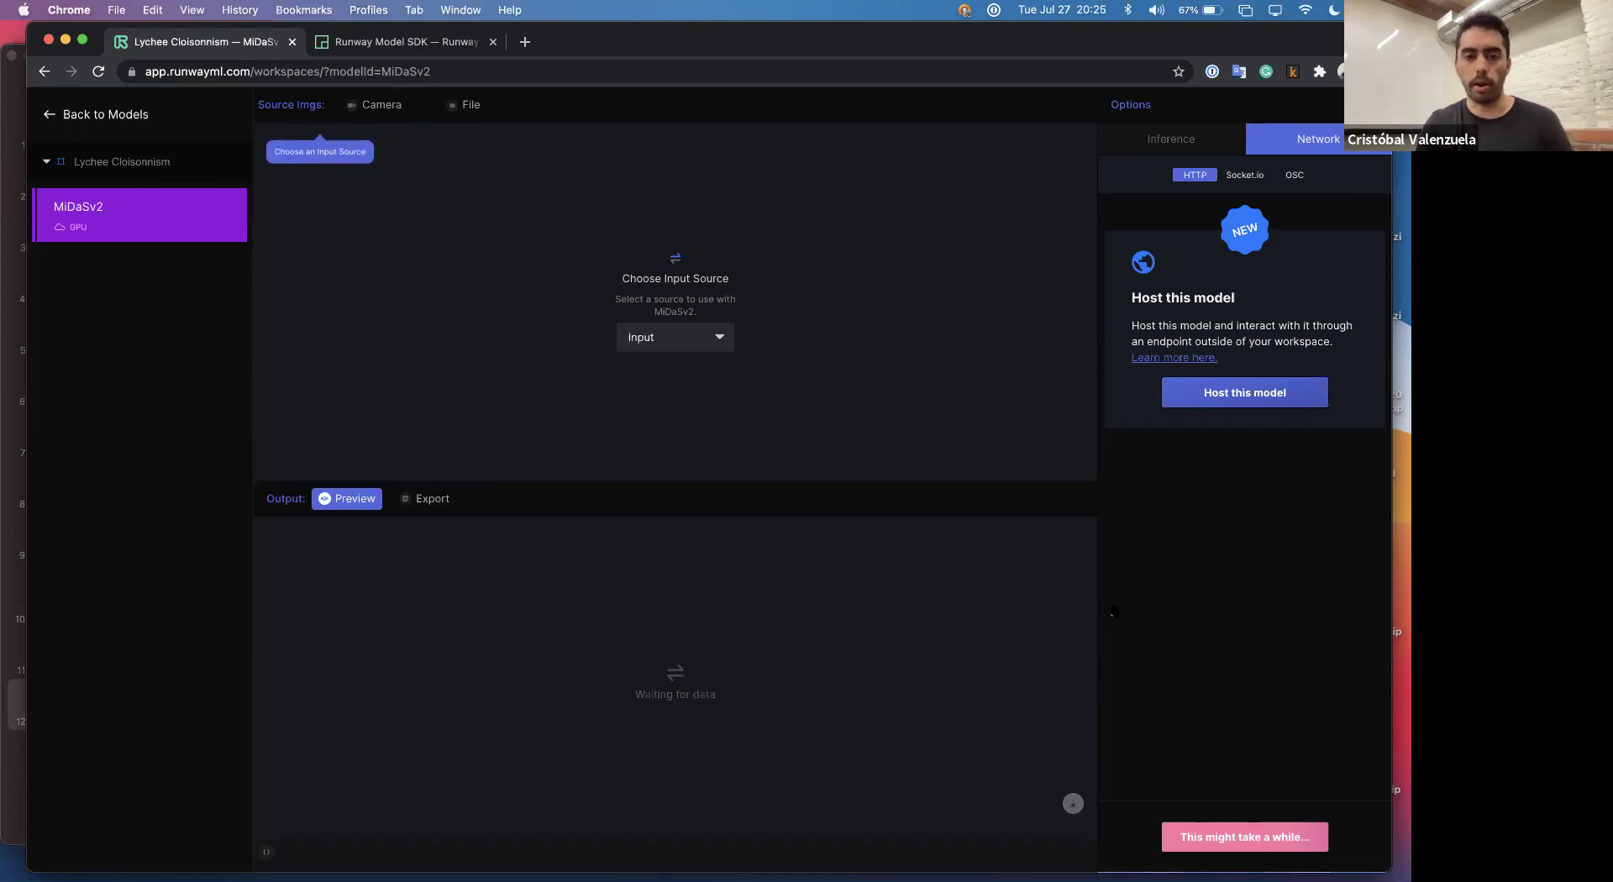
left_click(695, 341)
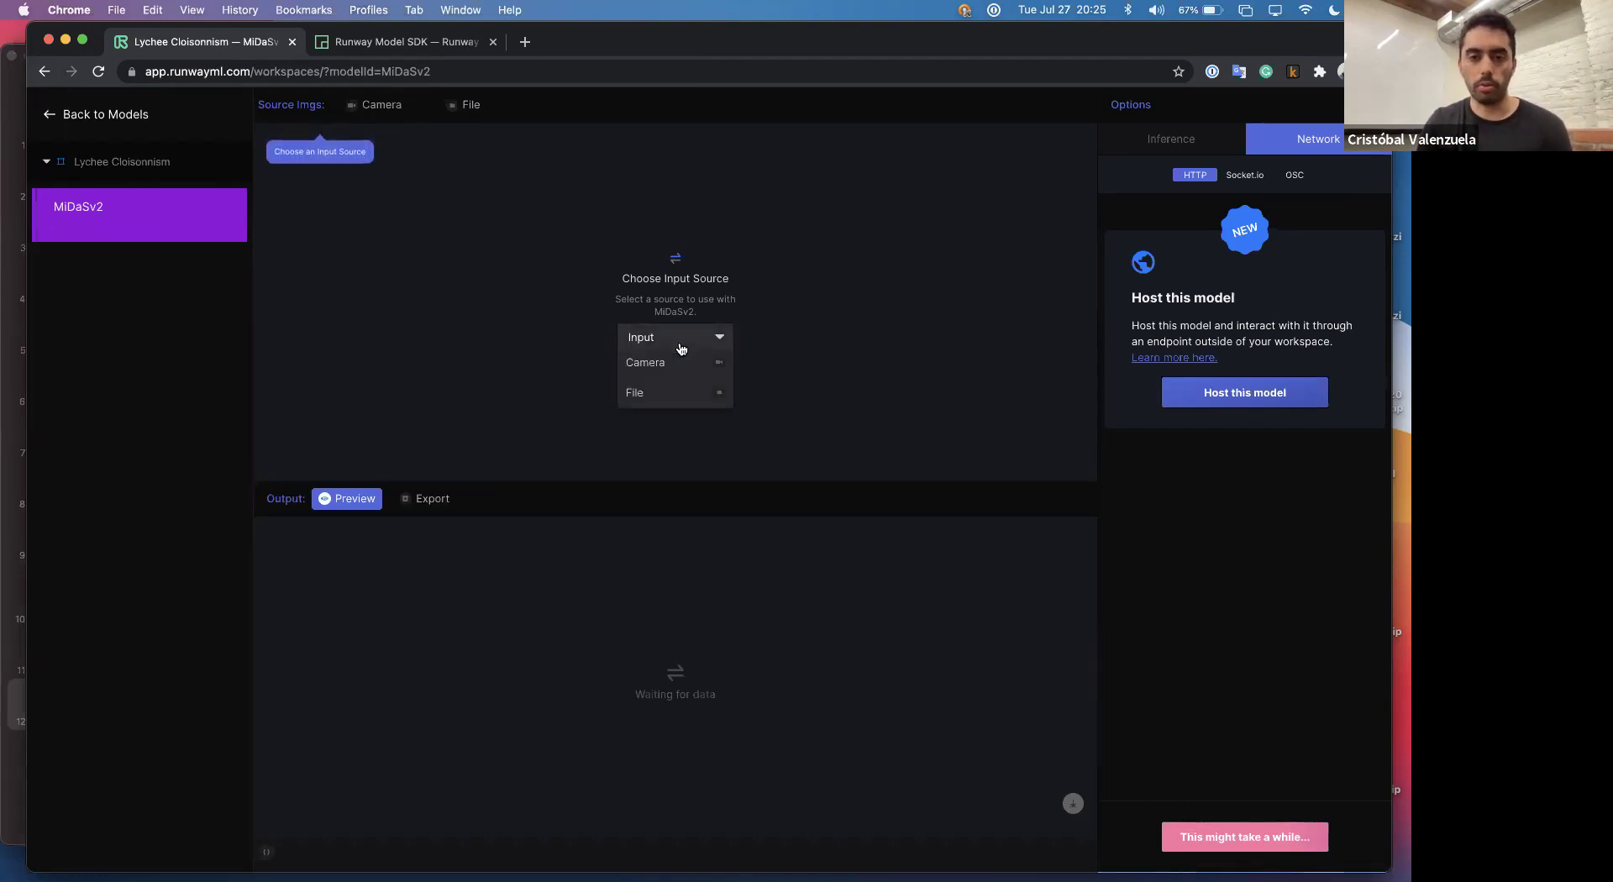
left_click(657, 391)
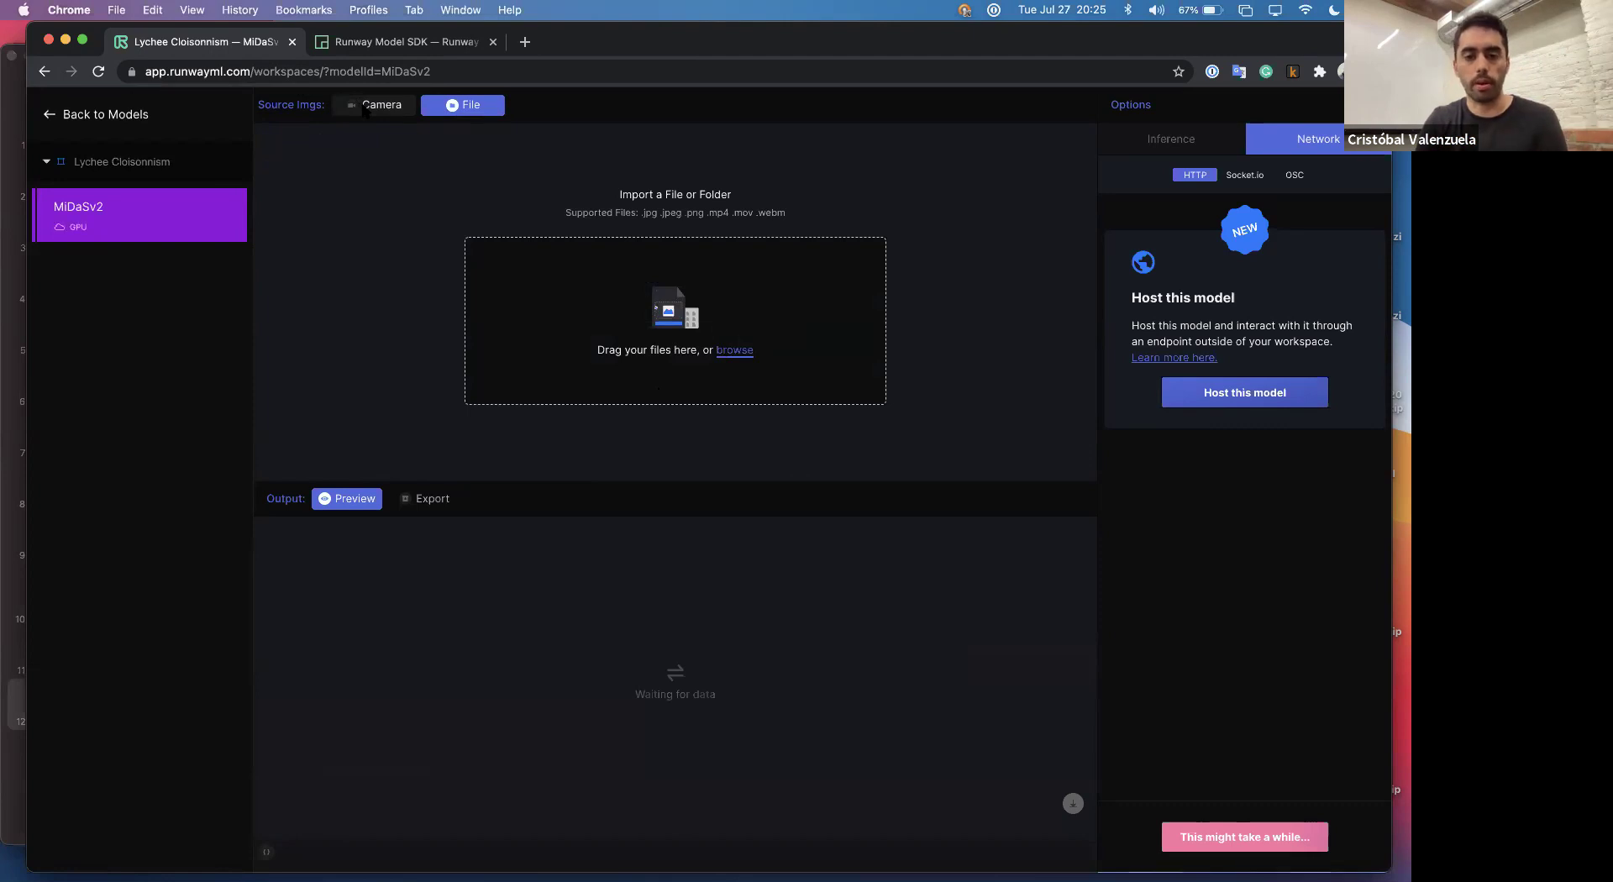
left_click(732, 350)
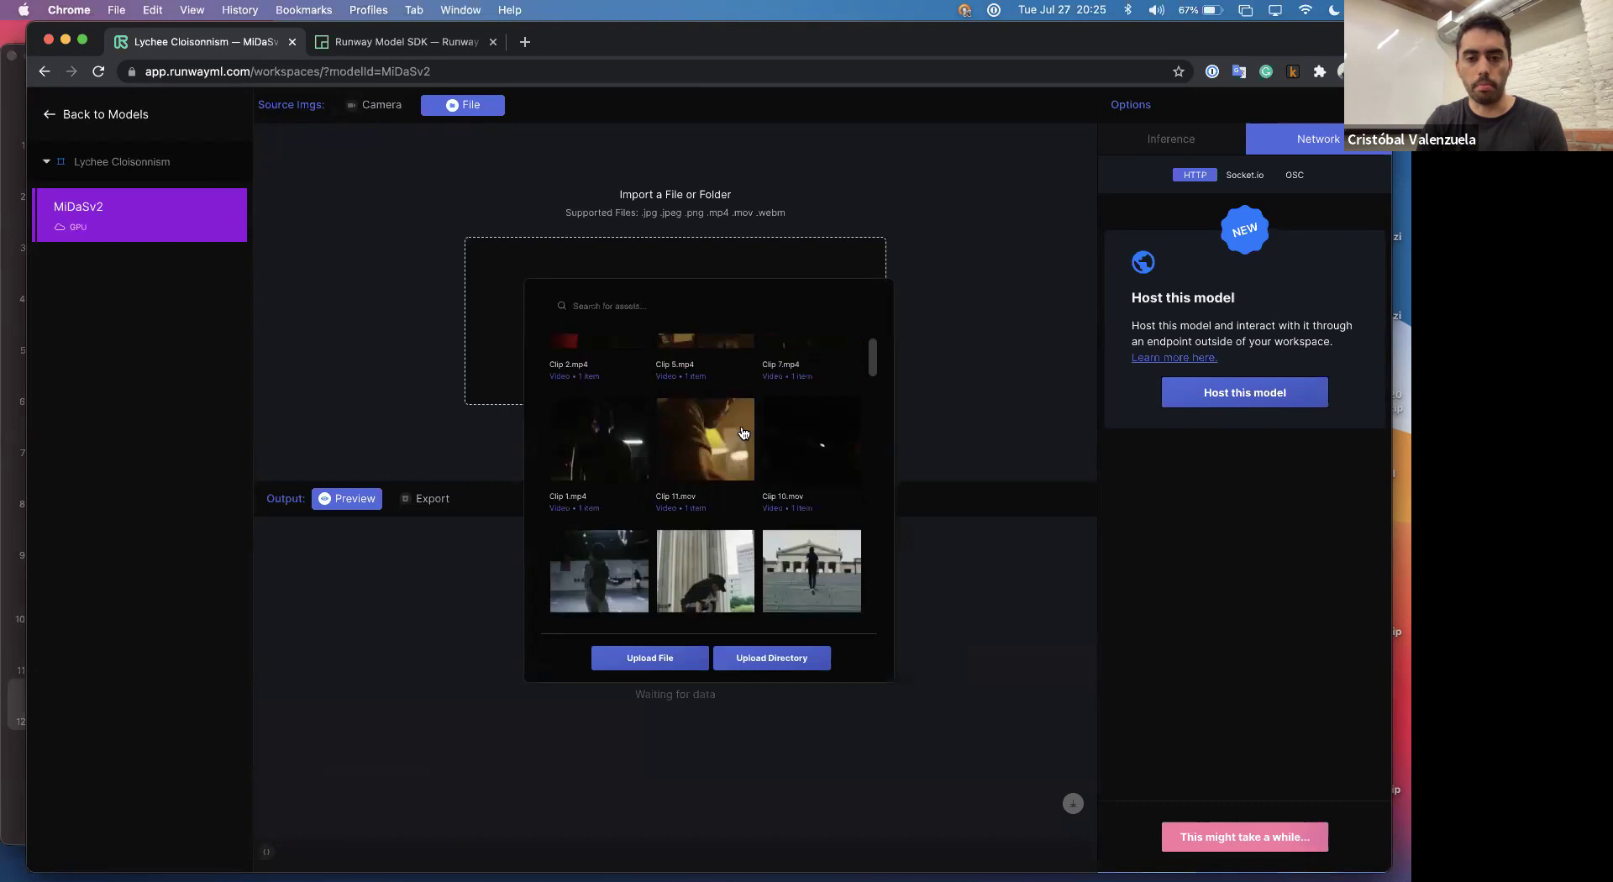
scroll(743, 432, "down", 3)
left_click(812, 369)
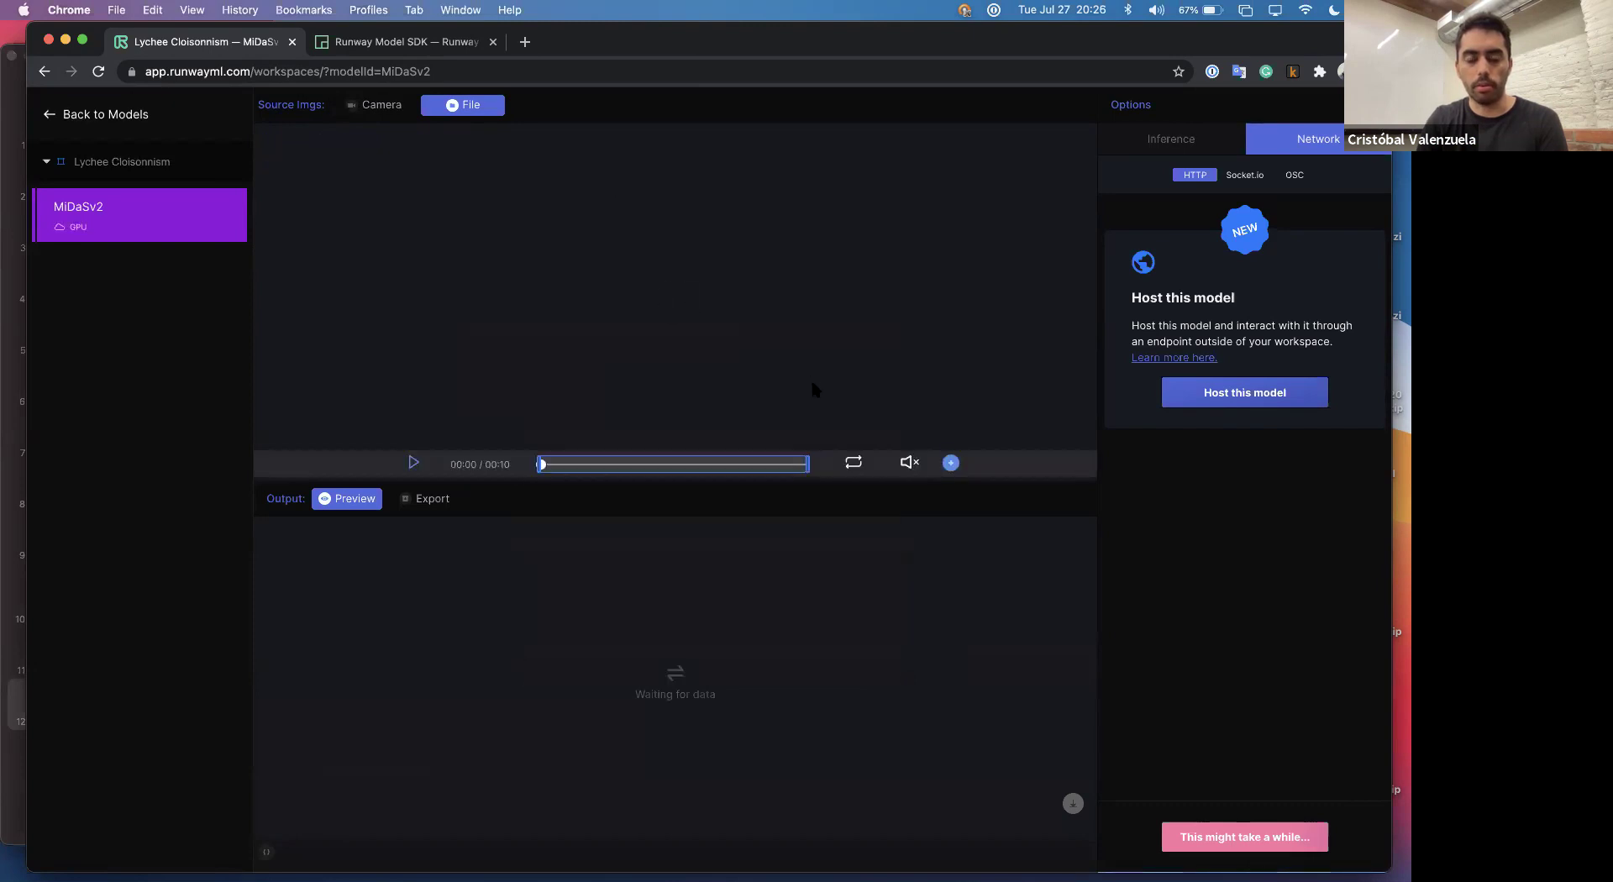
left_click(413, 463)
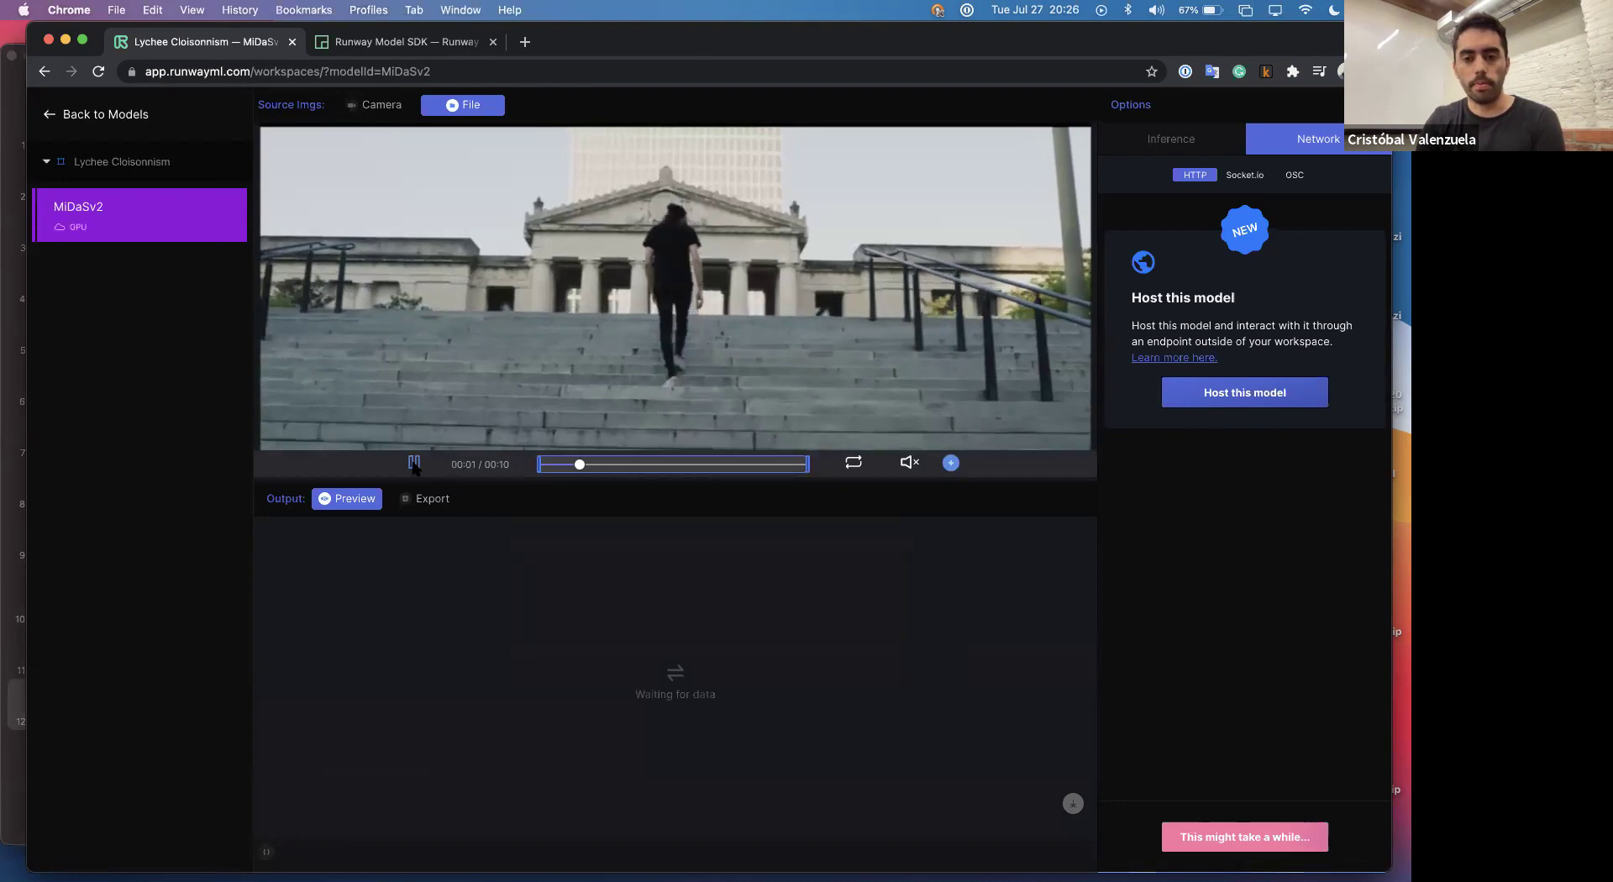
left_click(413, 463)
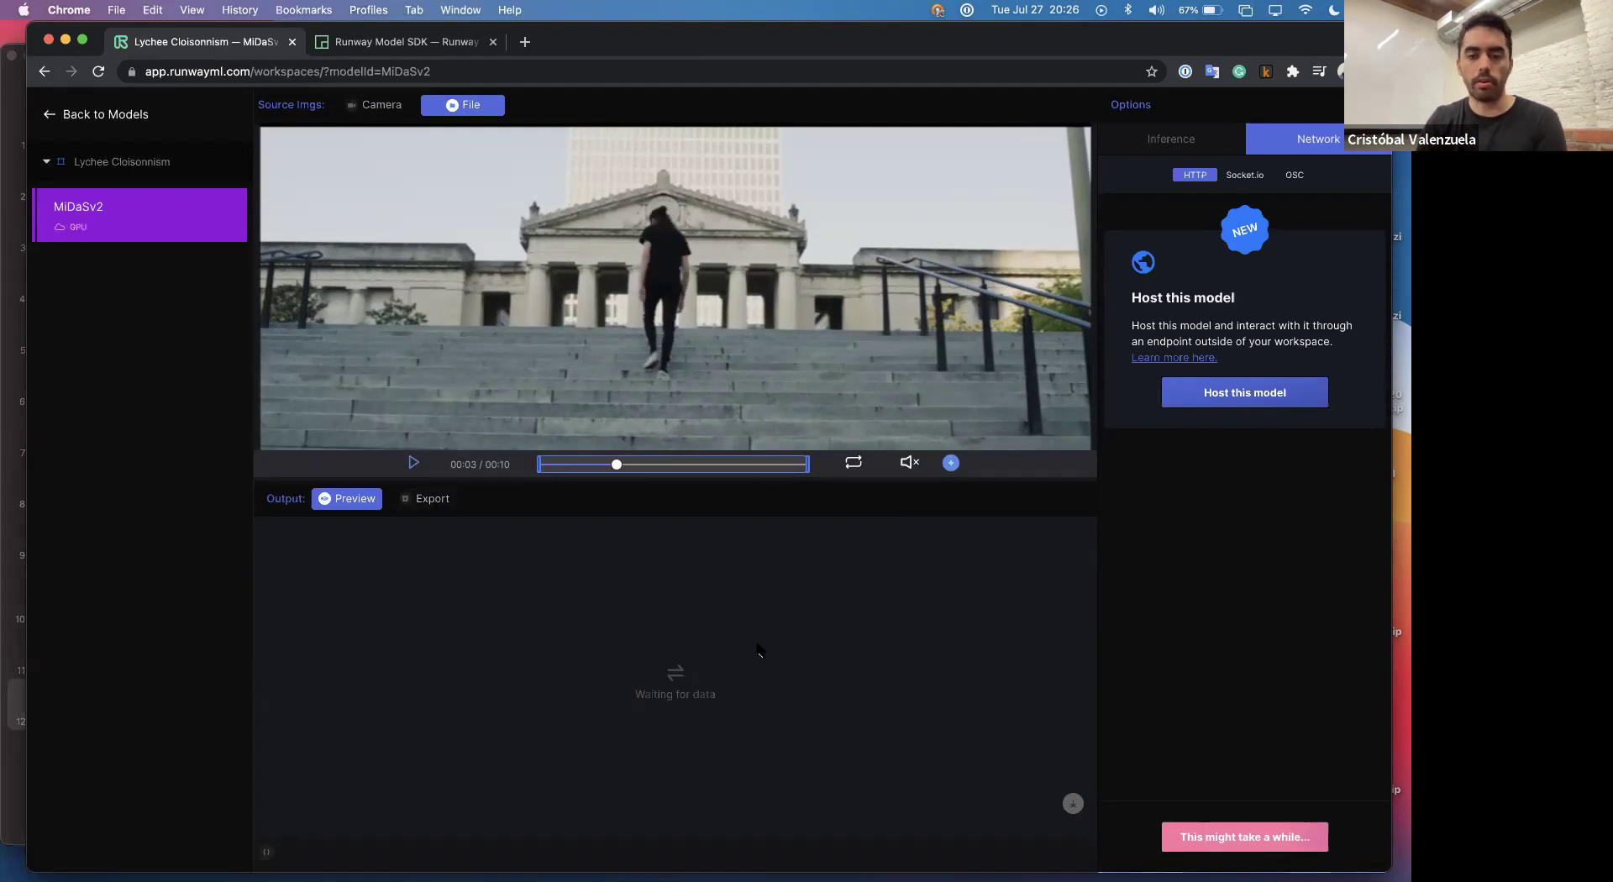
Look at the MiDaSv2 export options, leave the workspace and browse the Stylization model collection.
left_click(428, 501)
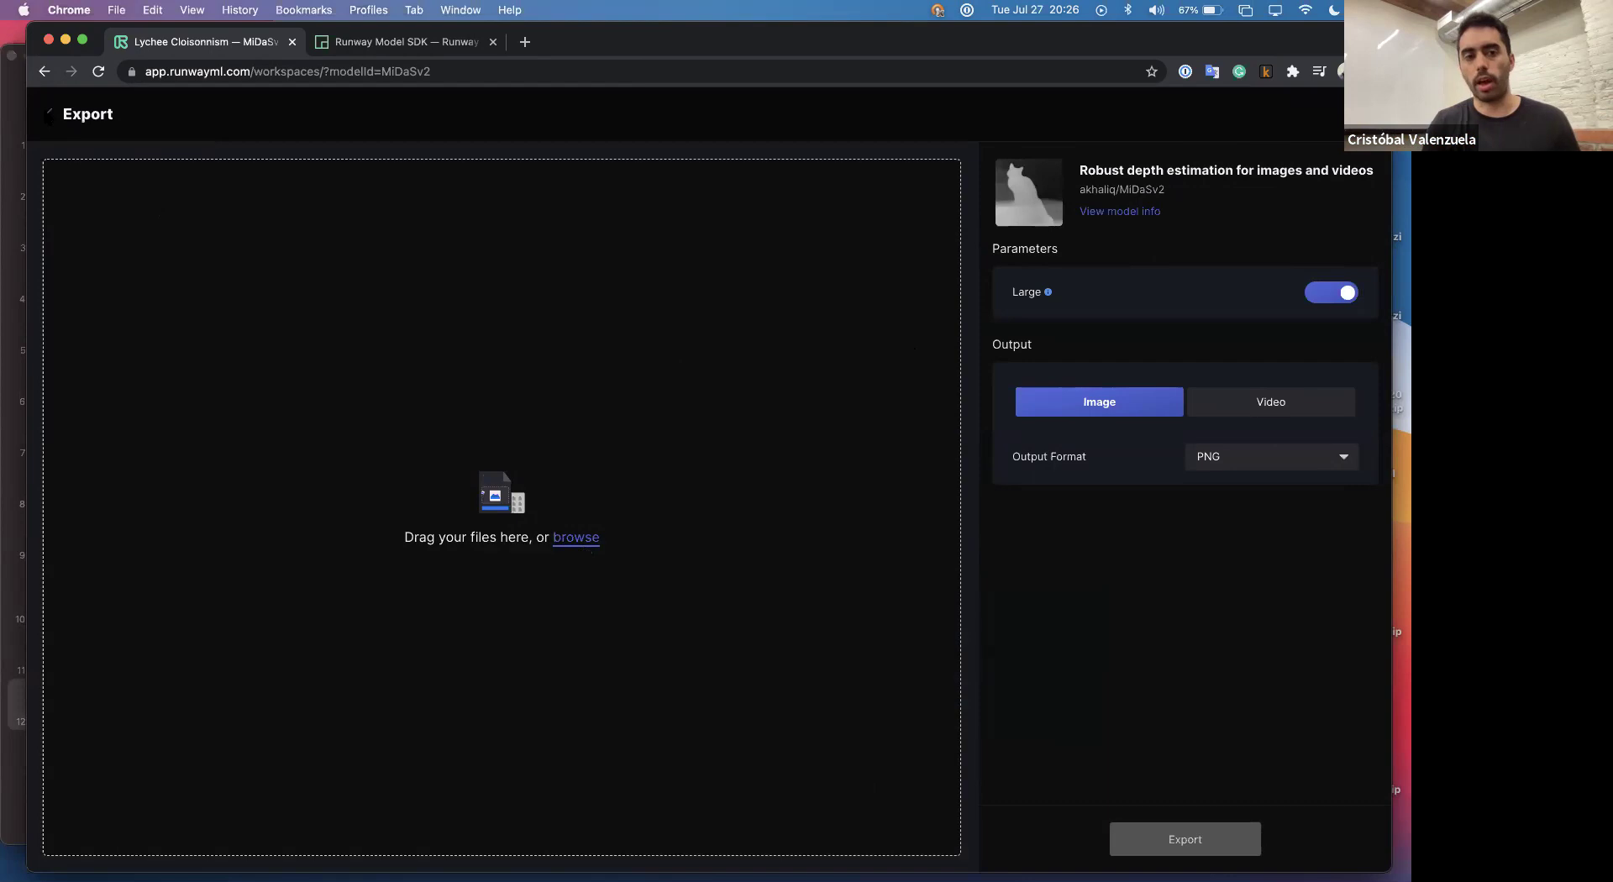
left_click(47, 118)
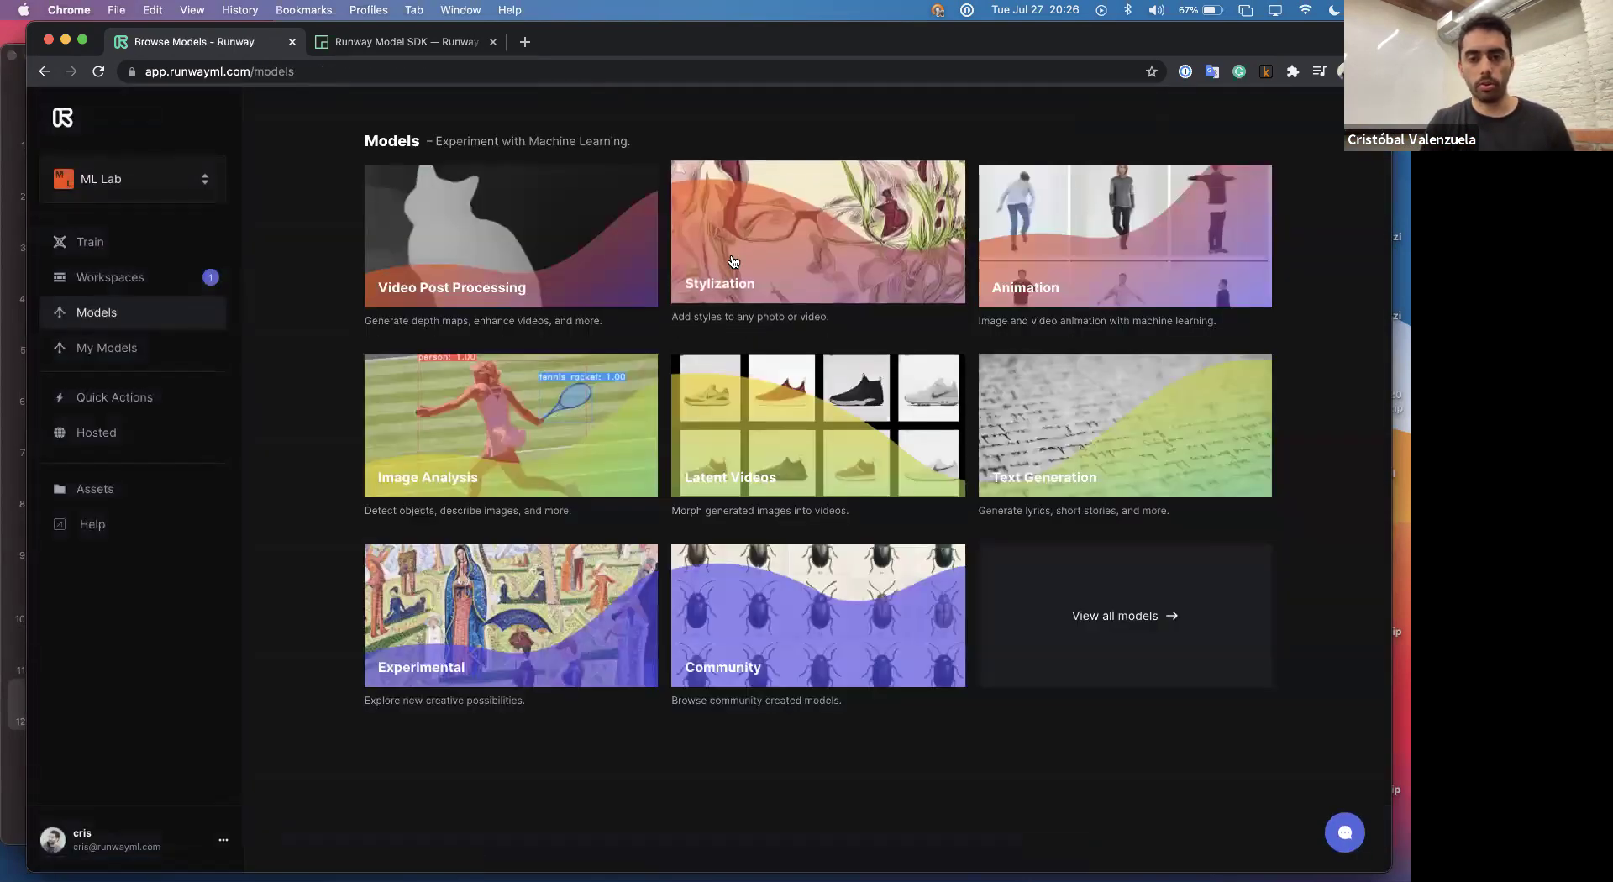
left_click(741, 266)
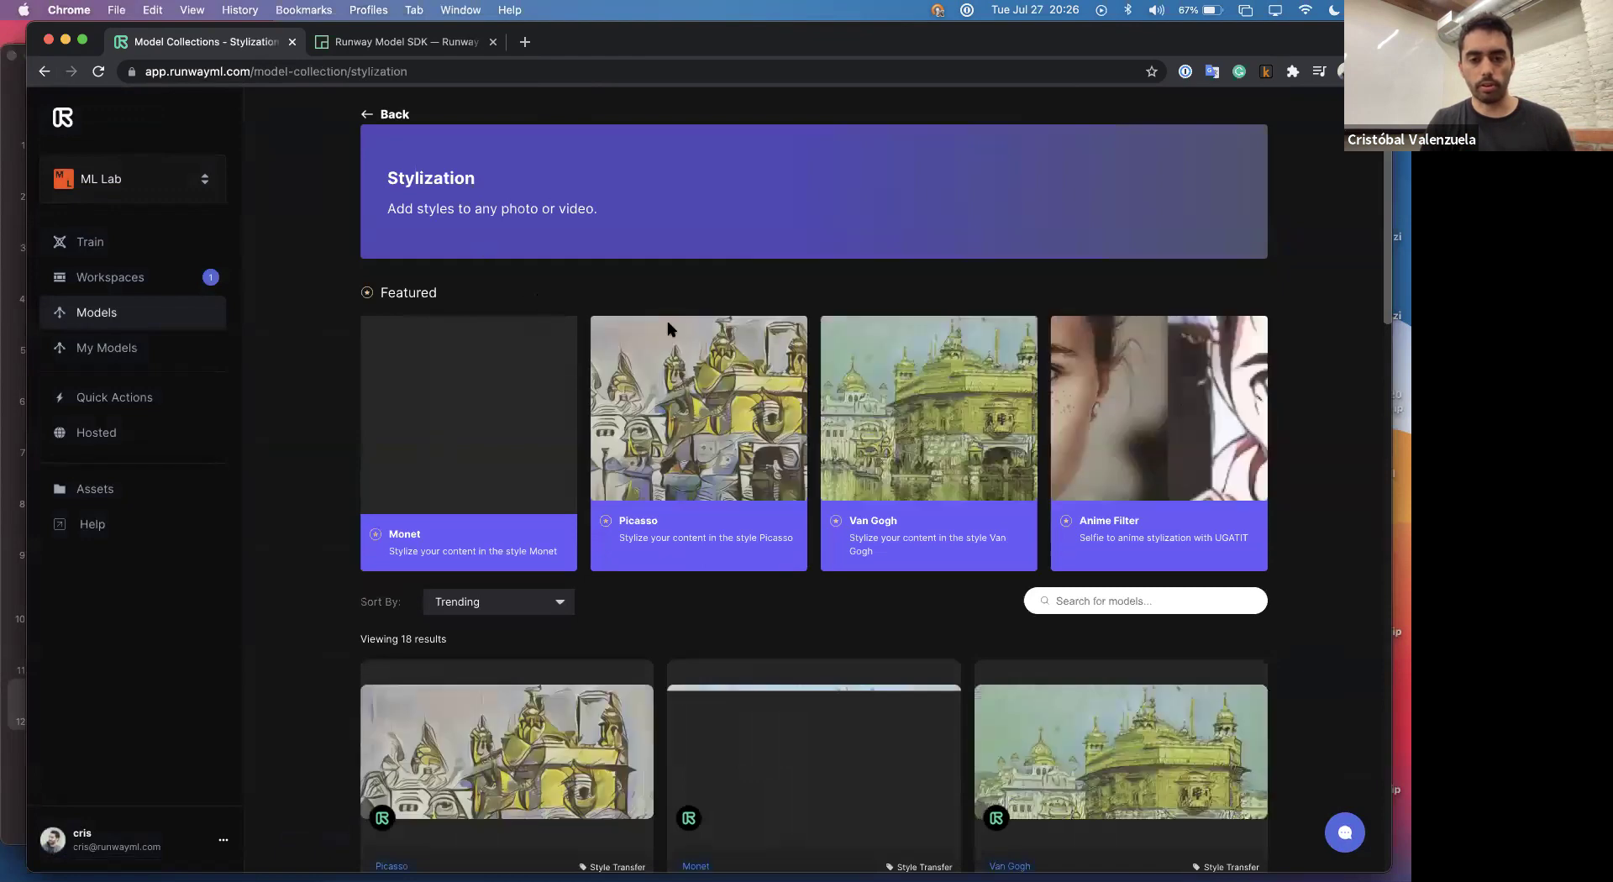
scroll(814, 413, "down", 3)
scroll(814, 413, "down", 2)
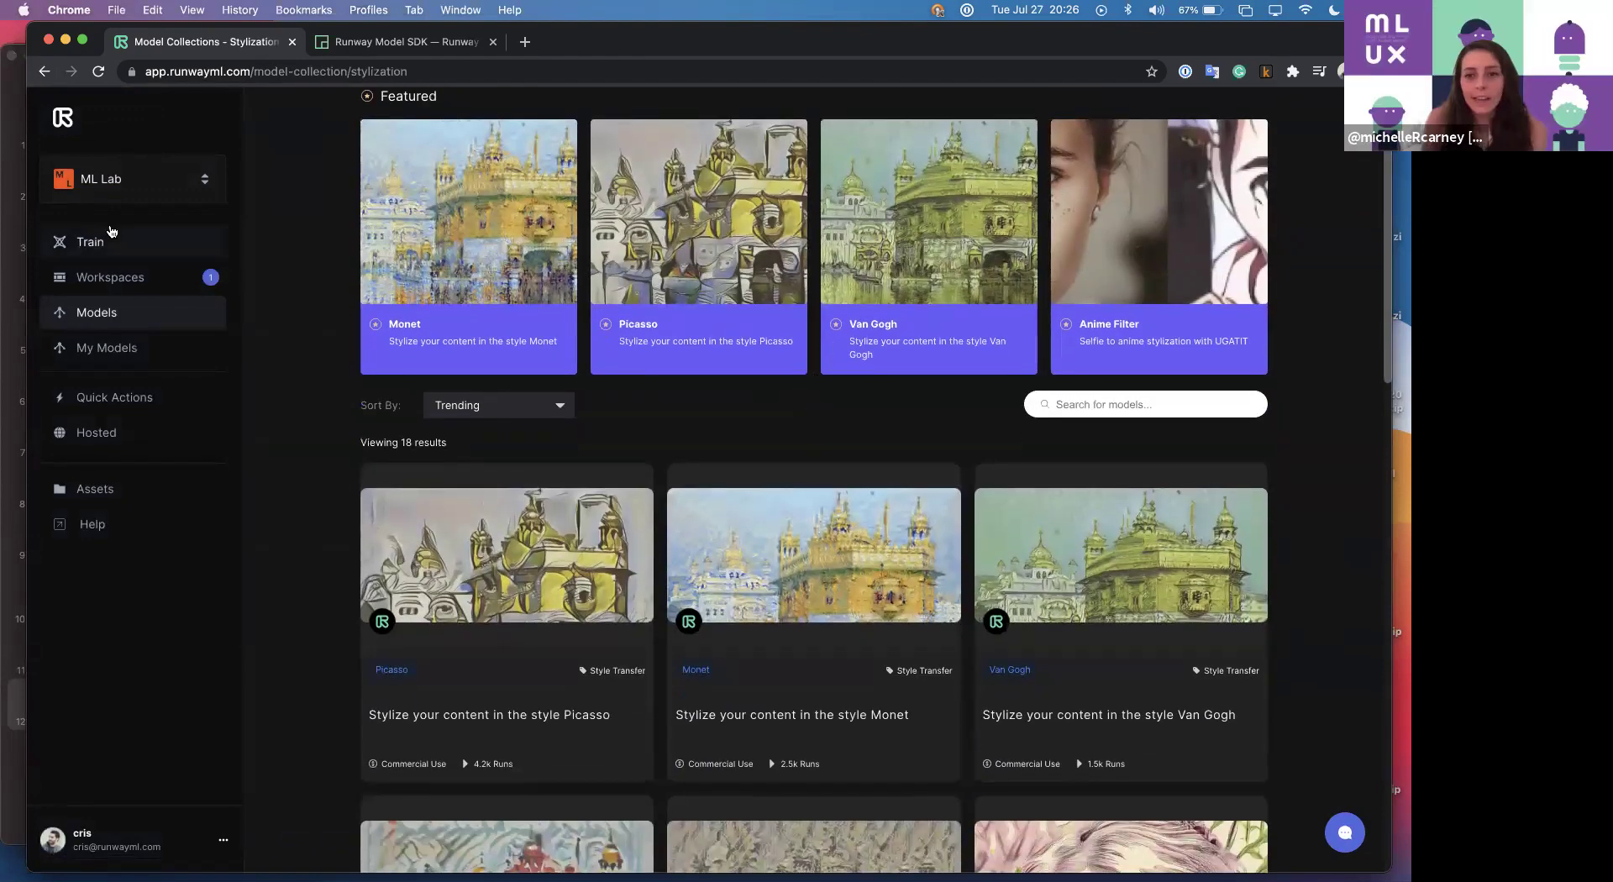
Return to the running MiDaSv2 workspace and enlarge the depth map output preview.
left_click(116, 287)
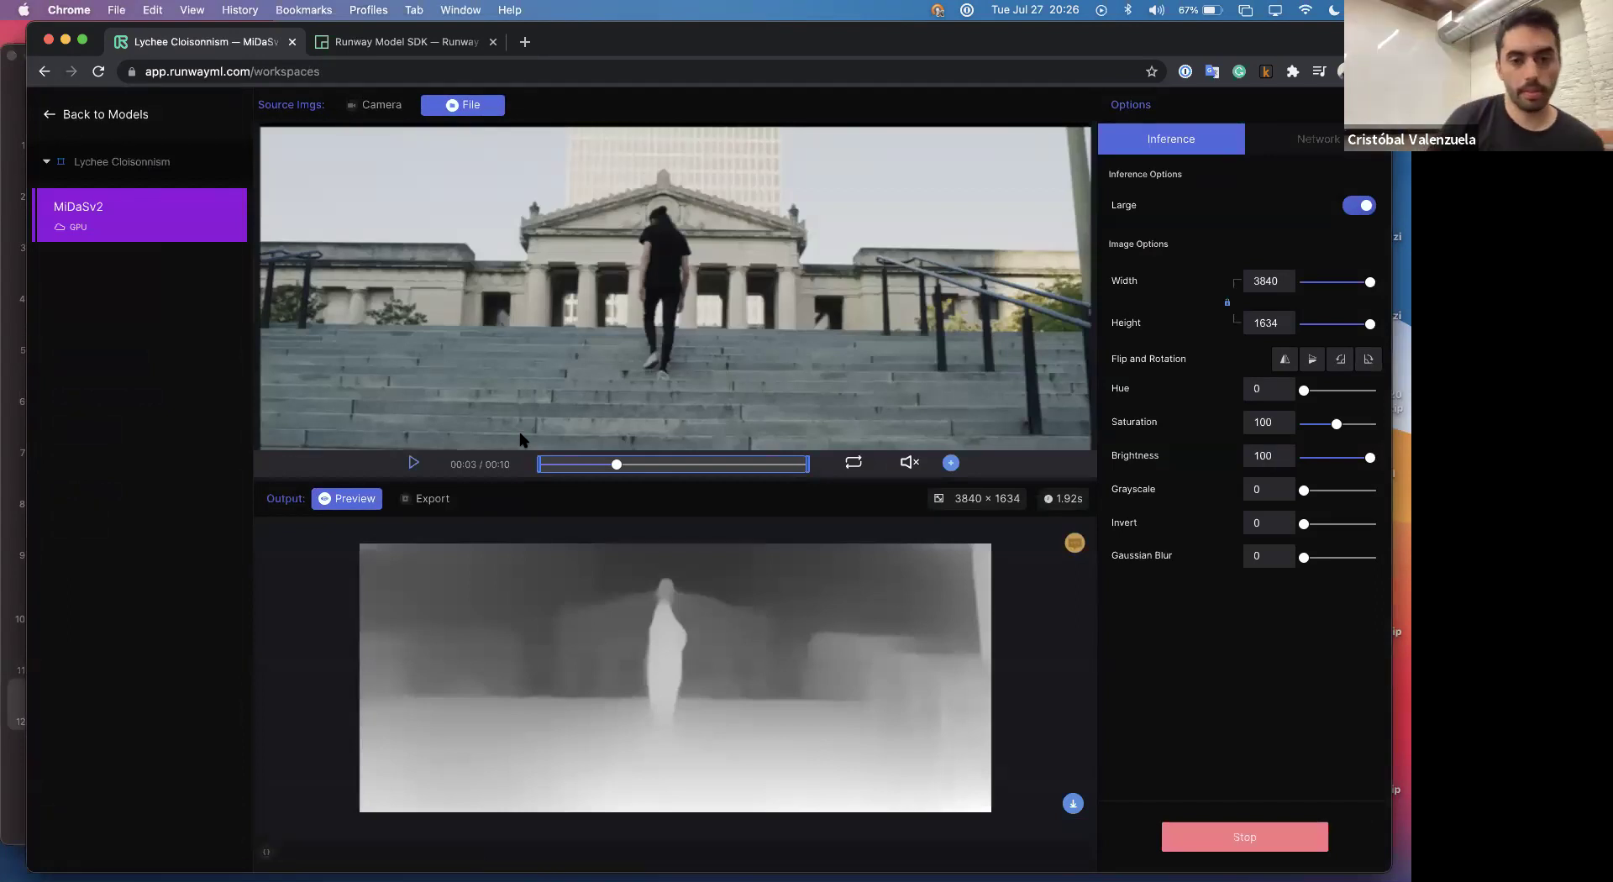
left_click_drag(496, 484, 492, 418)
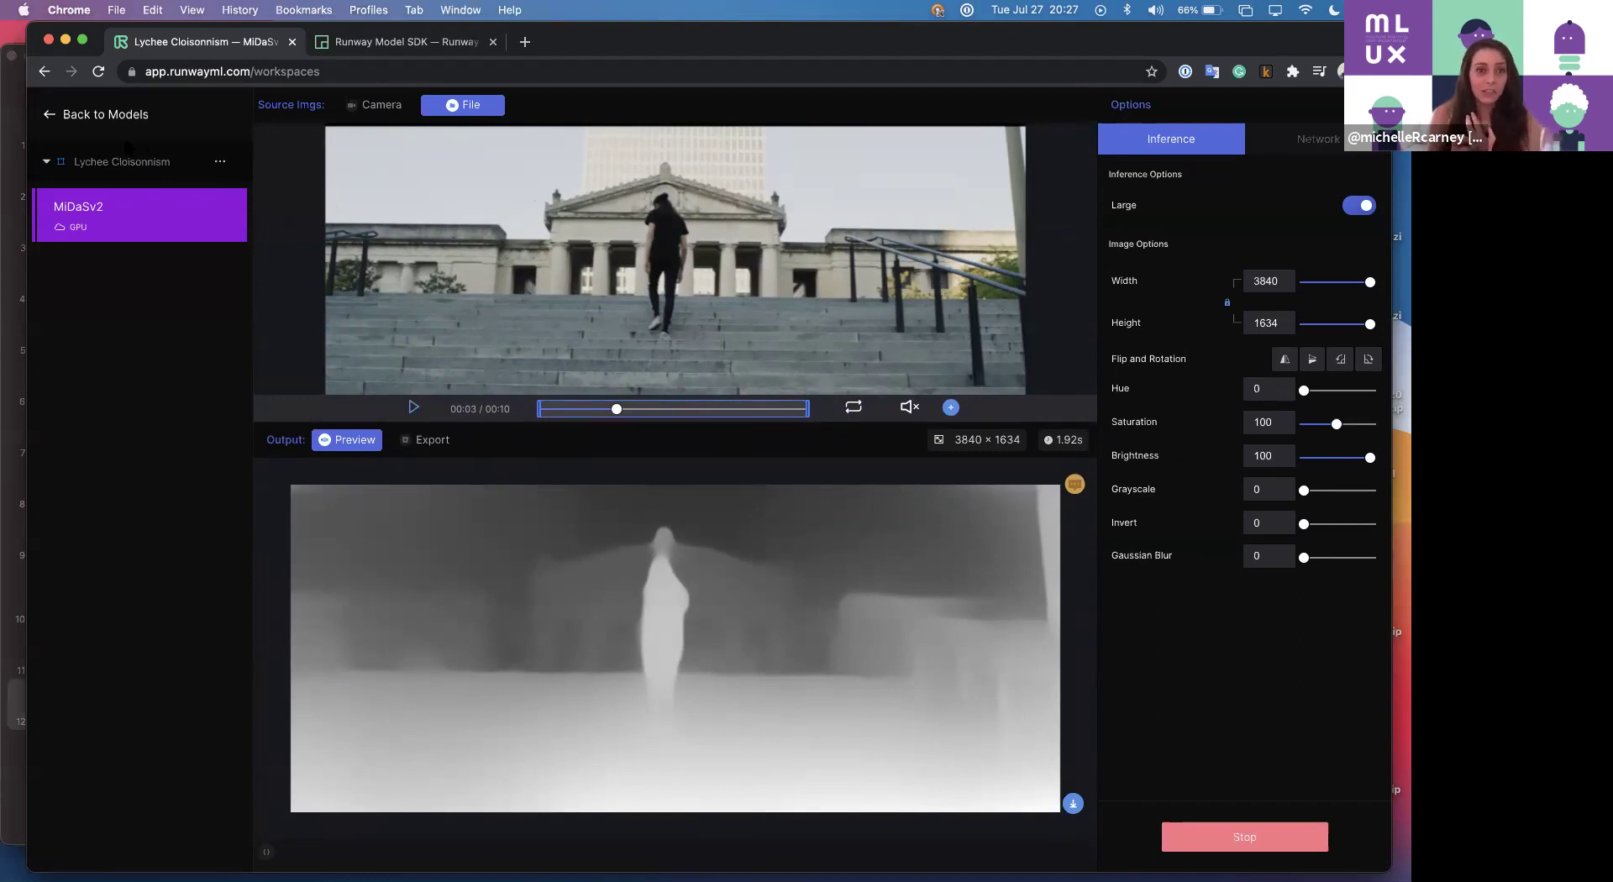
Open the Portraits model from the Latent Videos collection and view its latent walk video export options.
left_click(53, 118)
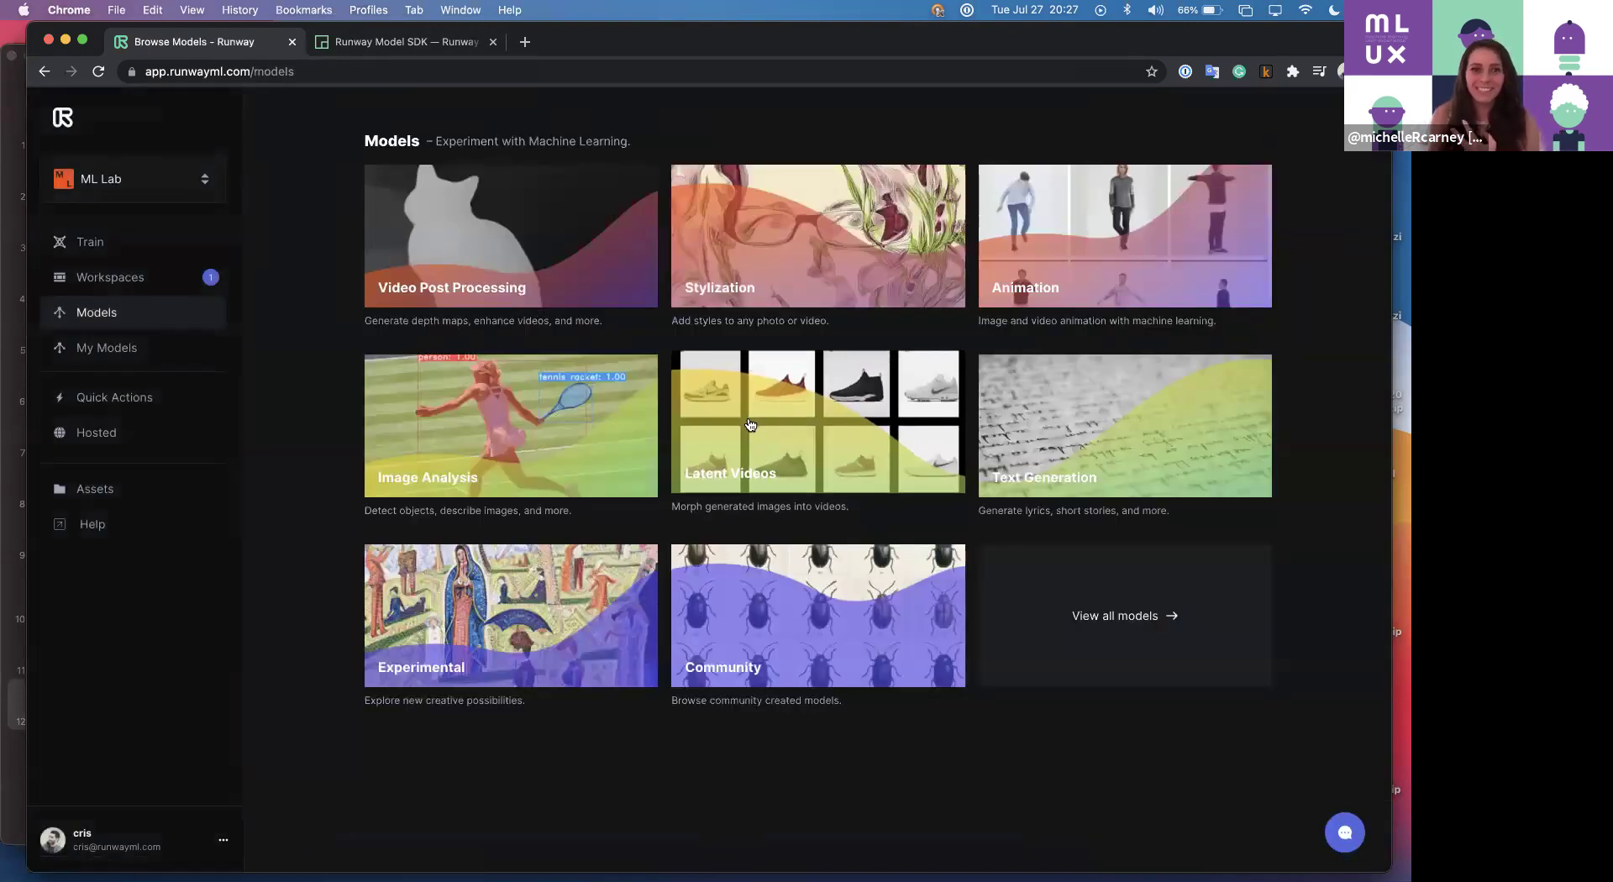
left_click(730, 428)
scroll(950, 445, "down", 2)
left_click(1170, 468)
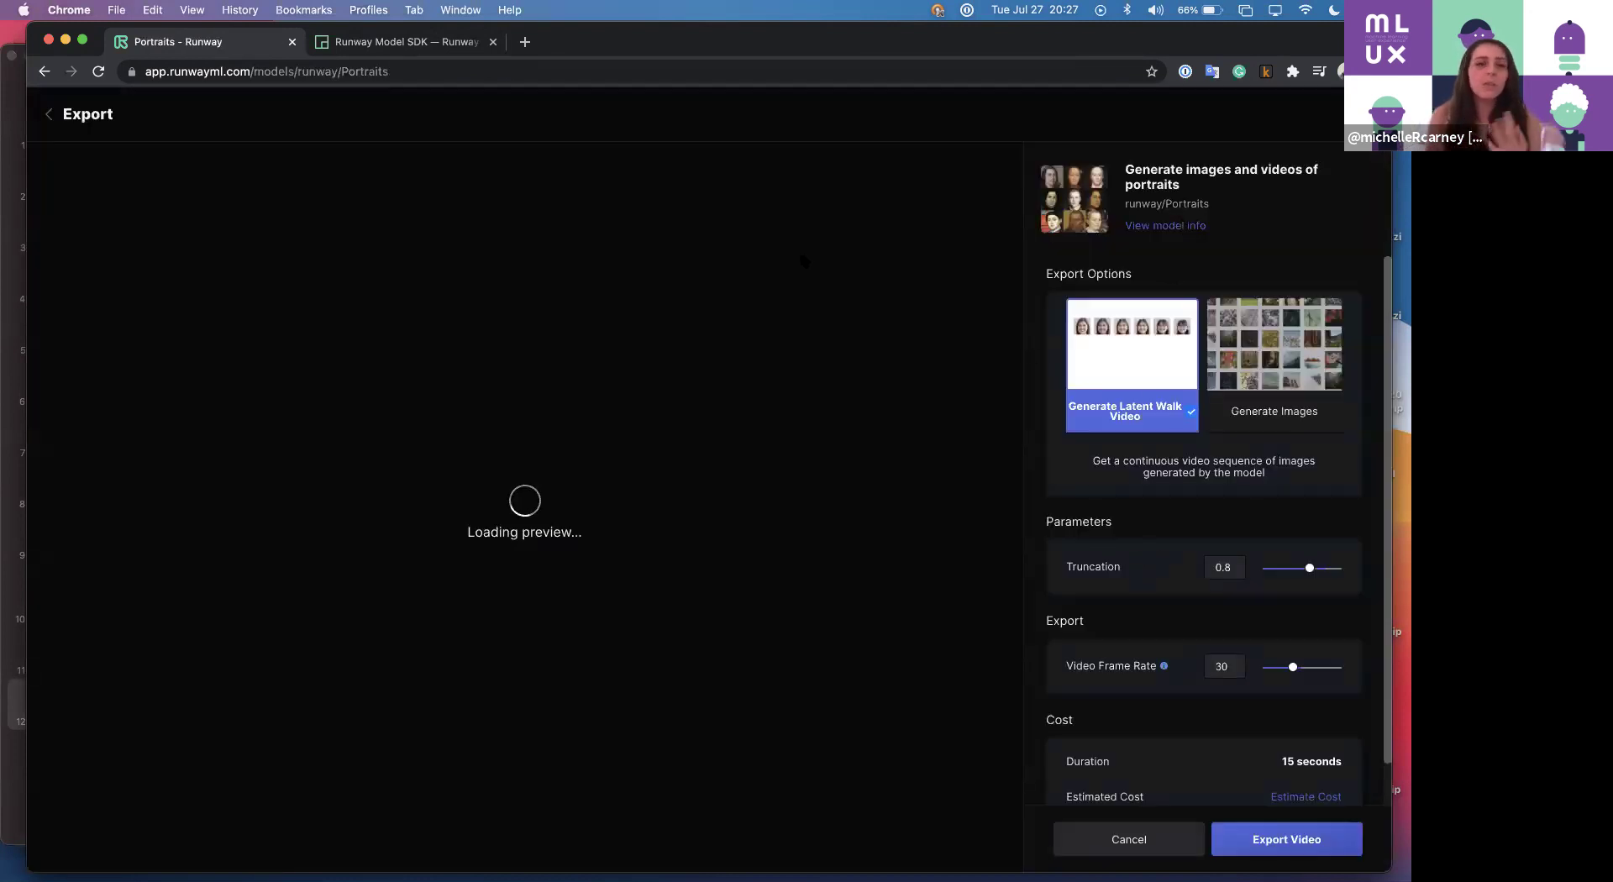
left_click(67, 115)
Add the Portraits model to the Lychee Cloisonnism workspace and run it.
left_click(1035, 189)
left_click(1031, 211)
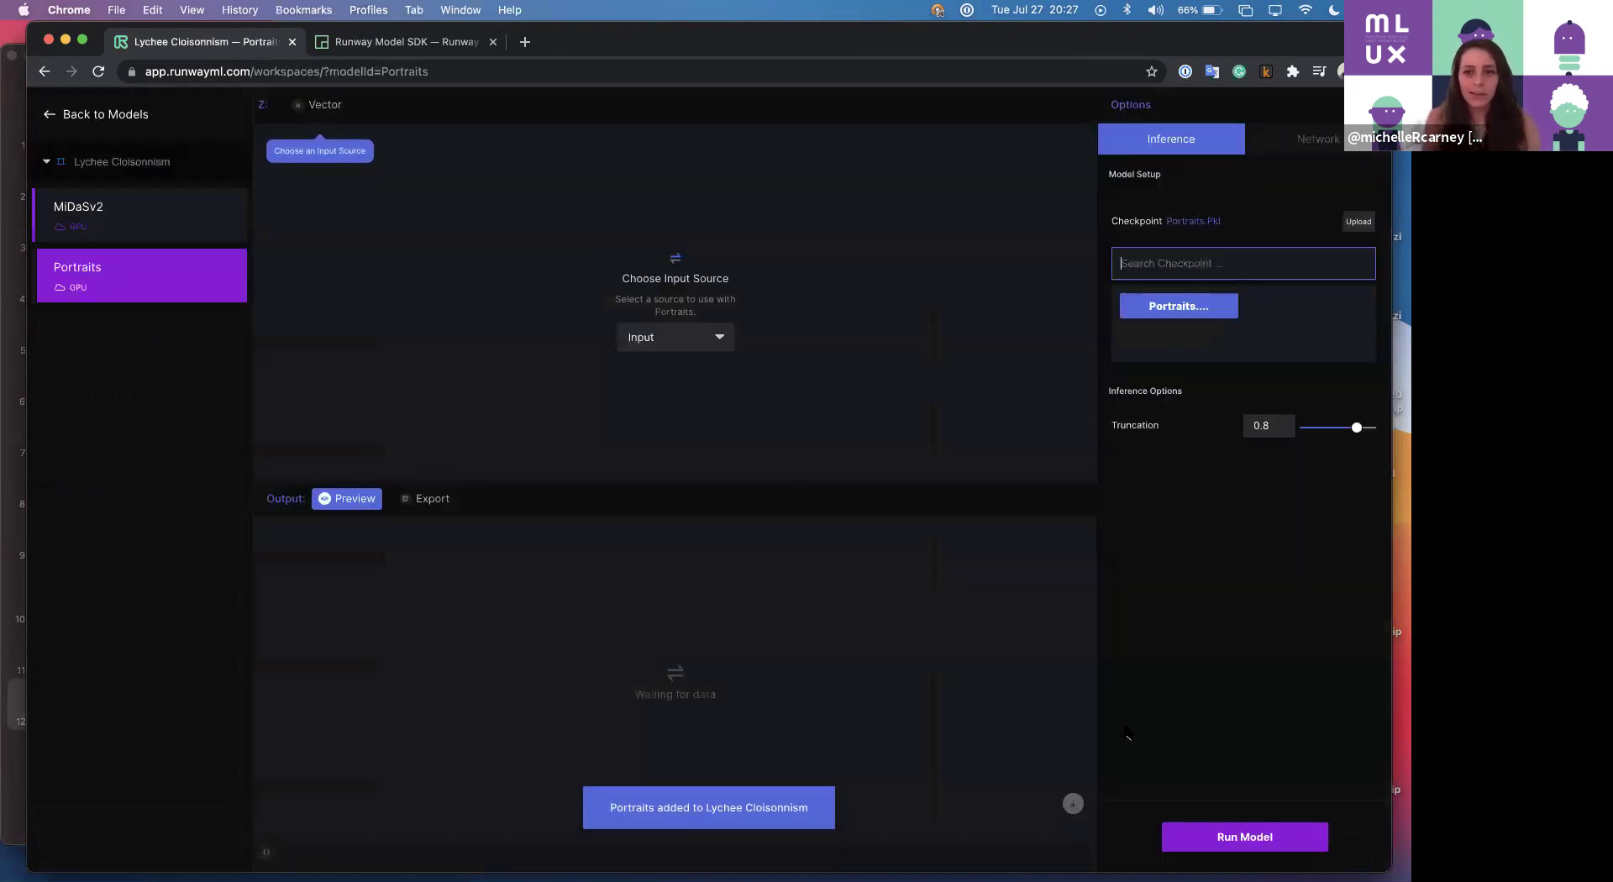
left_click(1241, 838)
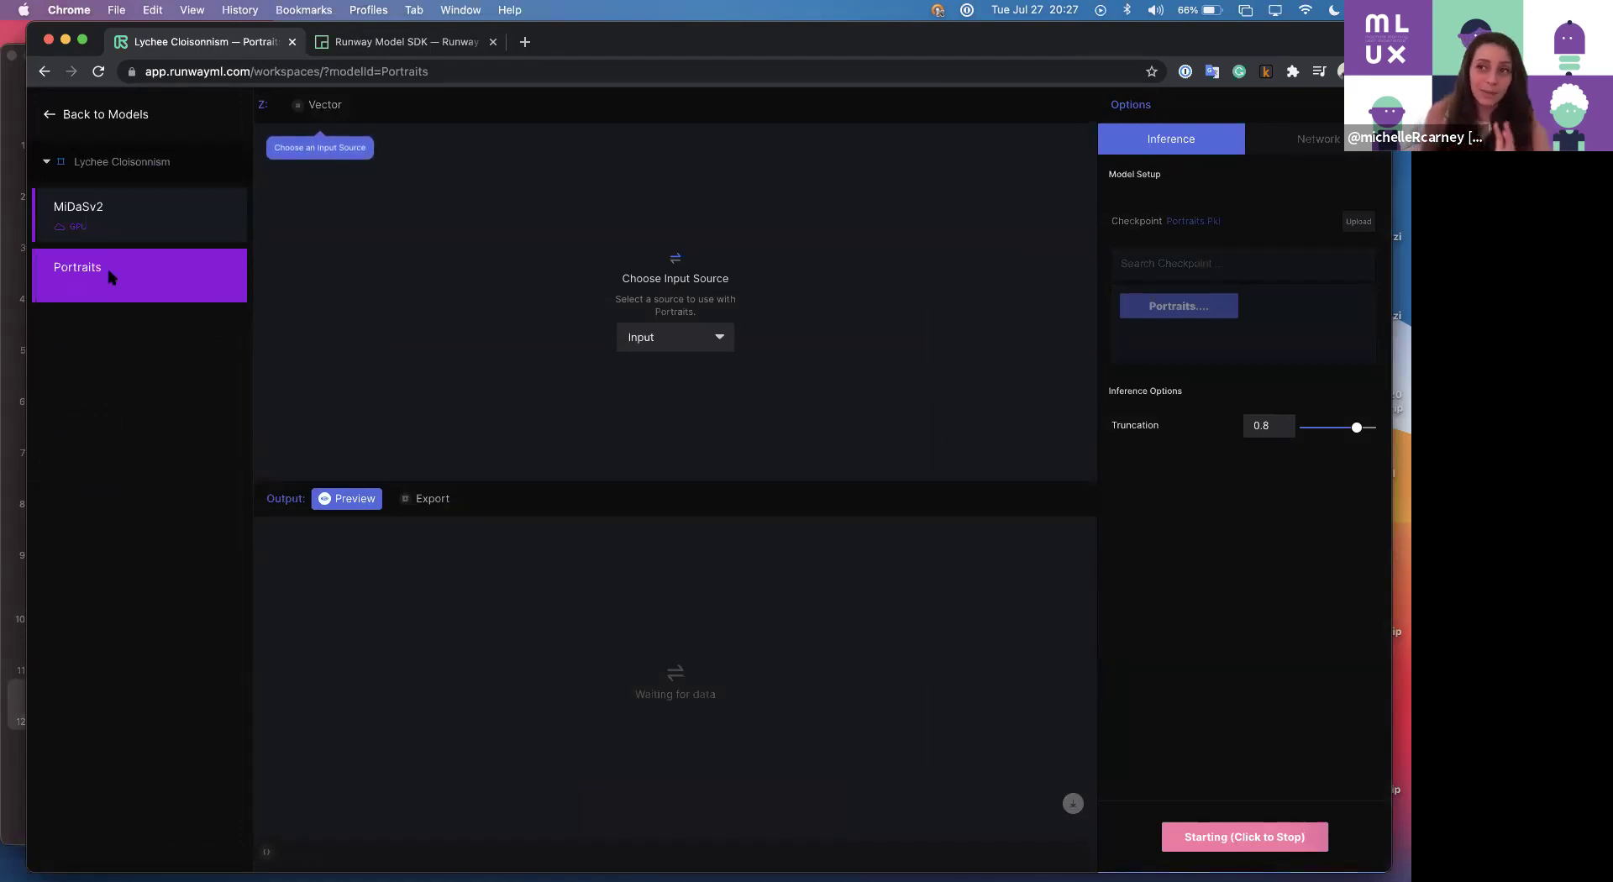
Check the MiDaSv2 output, switch back to the Portraits model and set its input source to Vector.
left_click(149, 209)
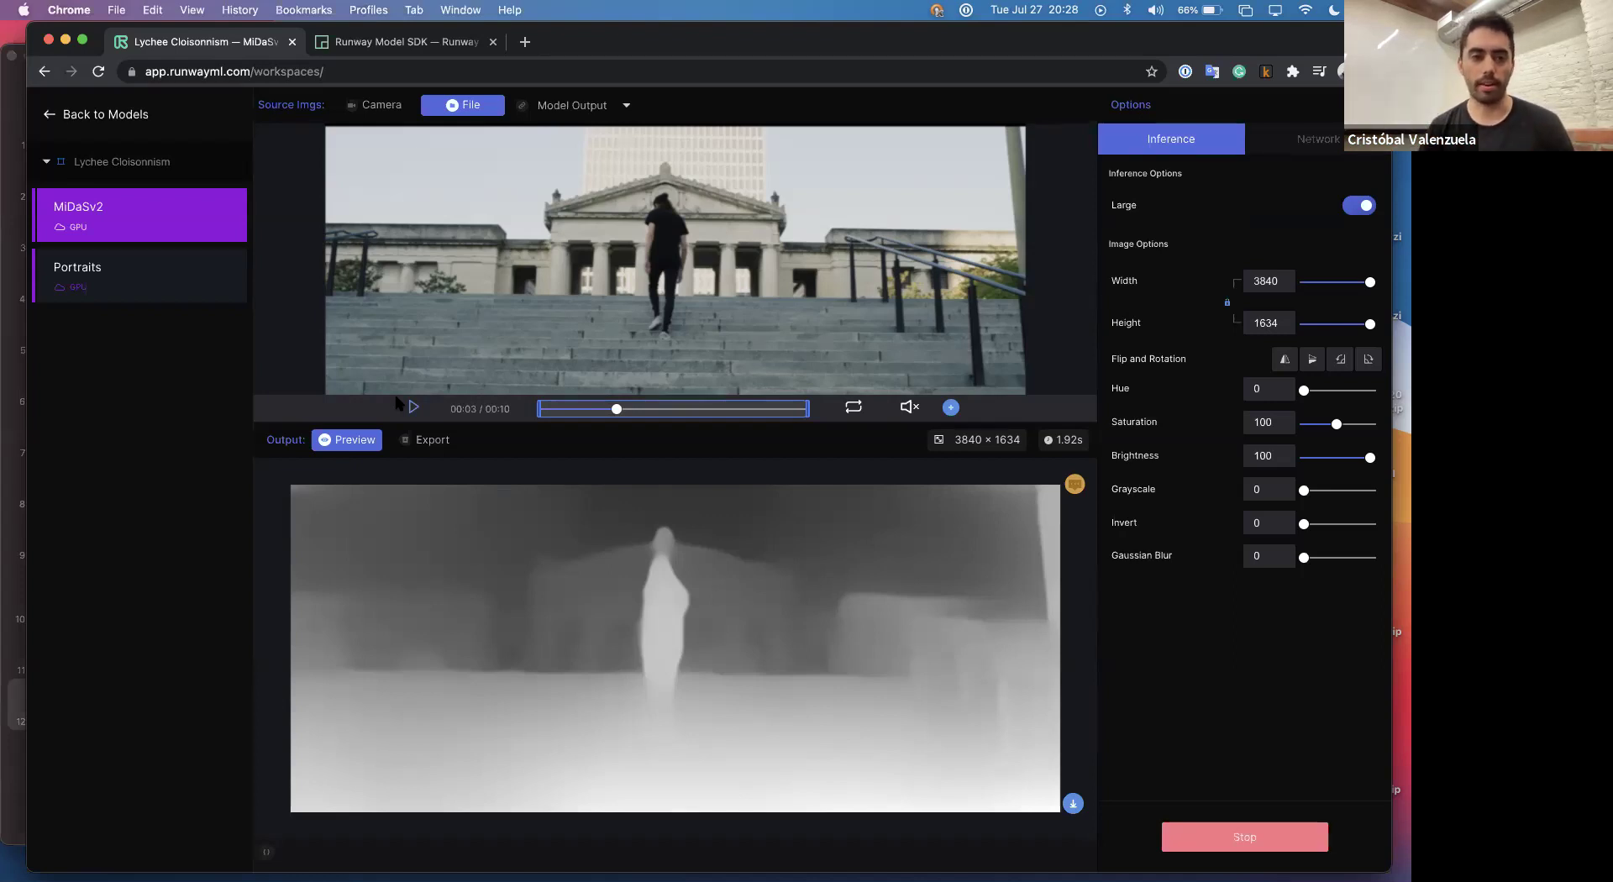
left_click(145, 260)
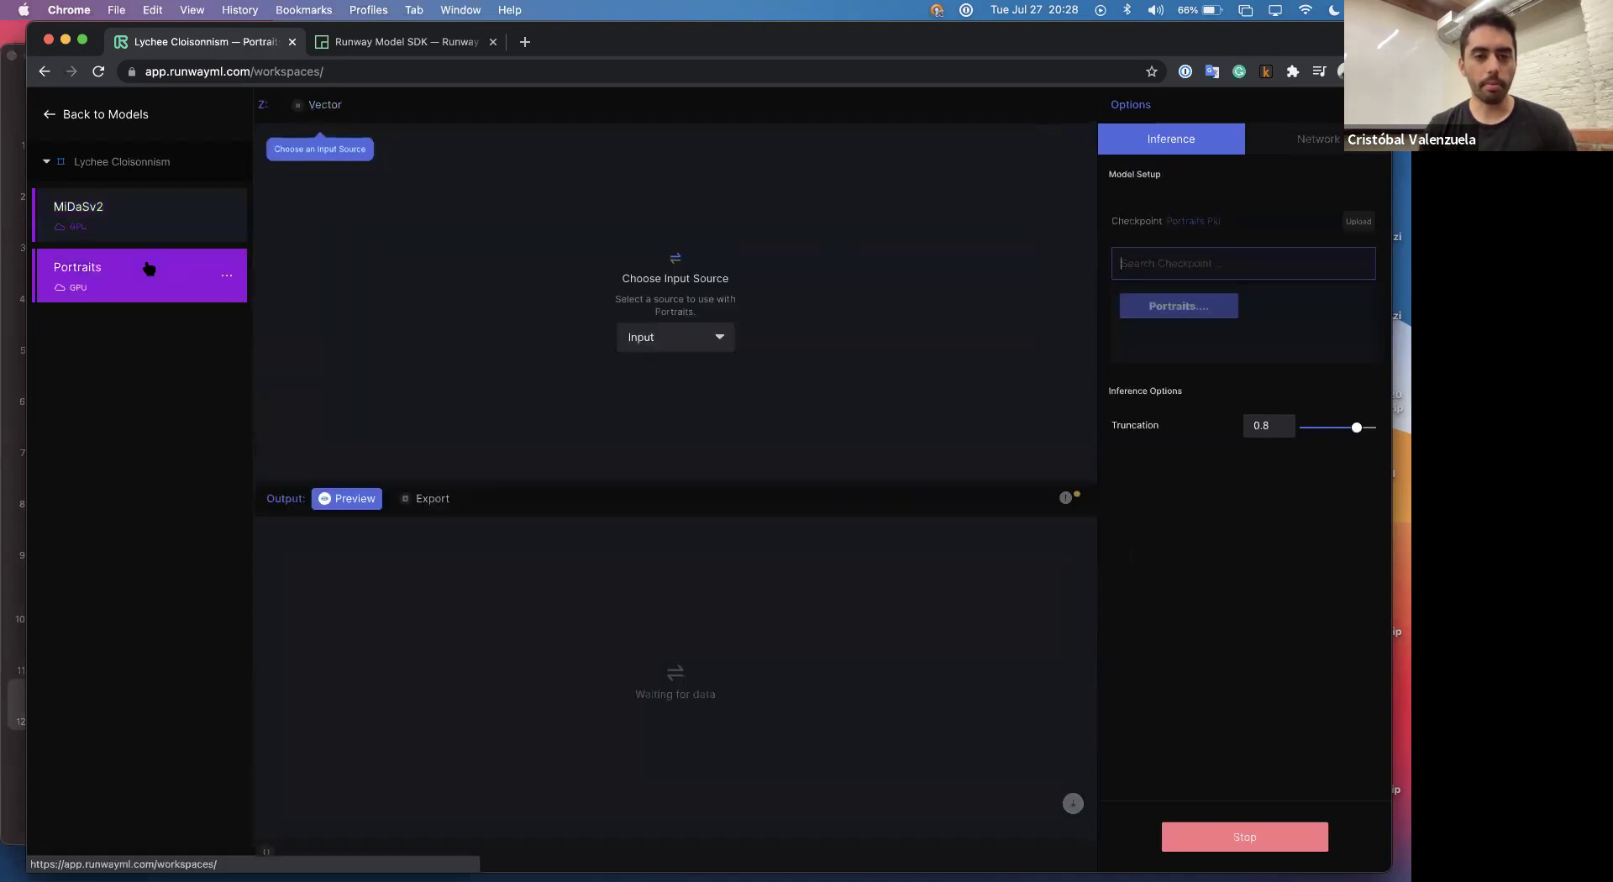
left_click(680, 340)
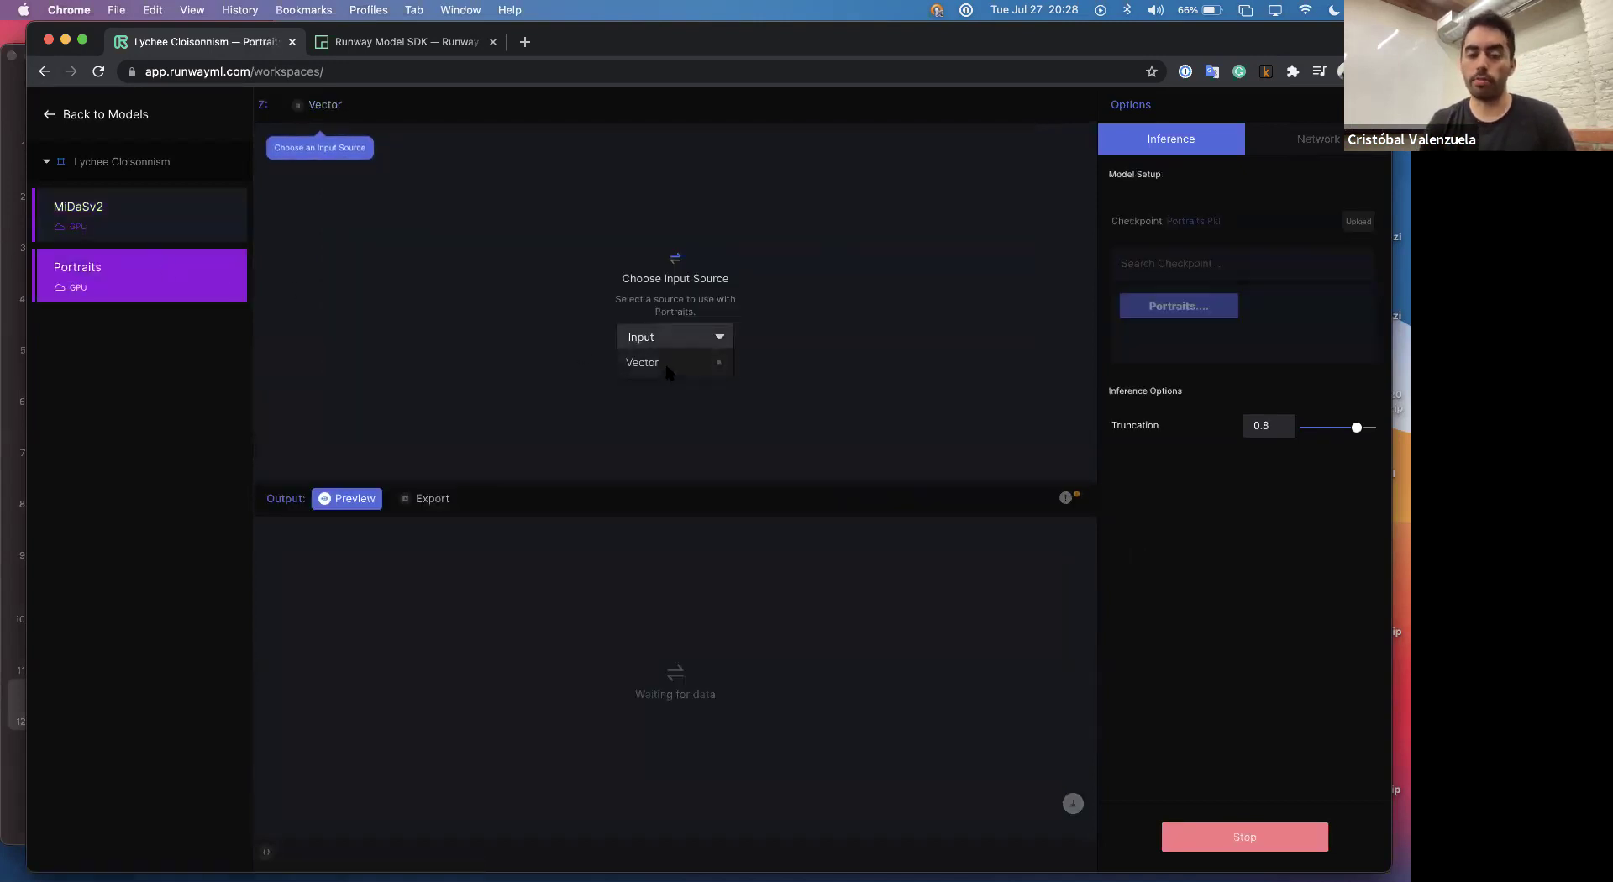
left_click(664, 364)
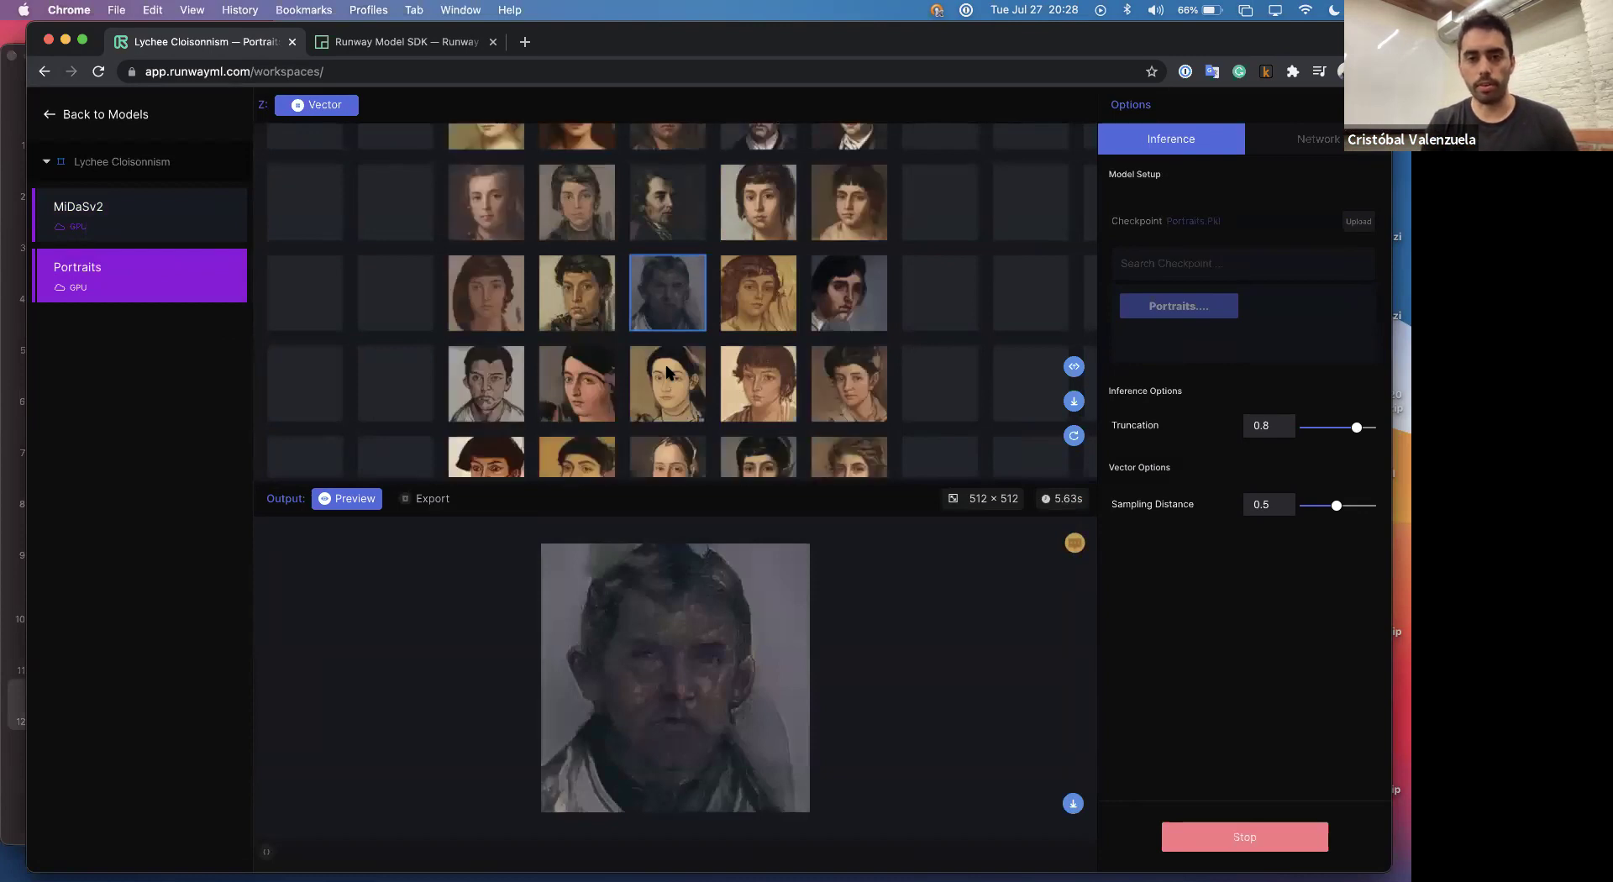
Explore the grid of generated portraits by moving the selection through neighbouring vectors and previewing each face.
key("Left")
key("Left")
key("Left")
key("Left")
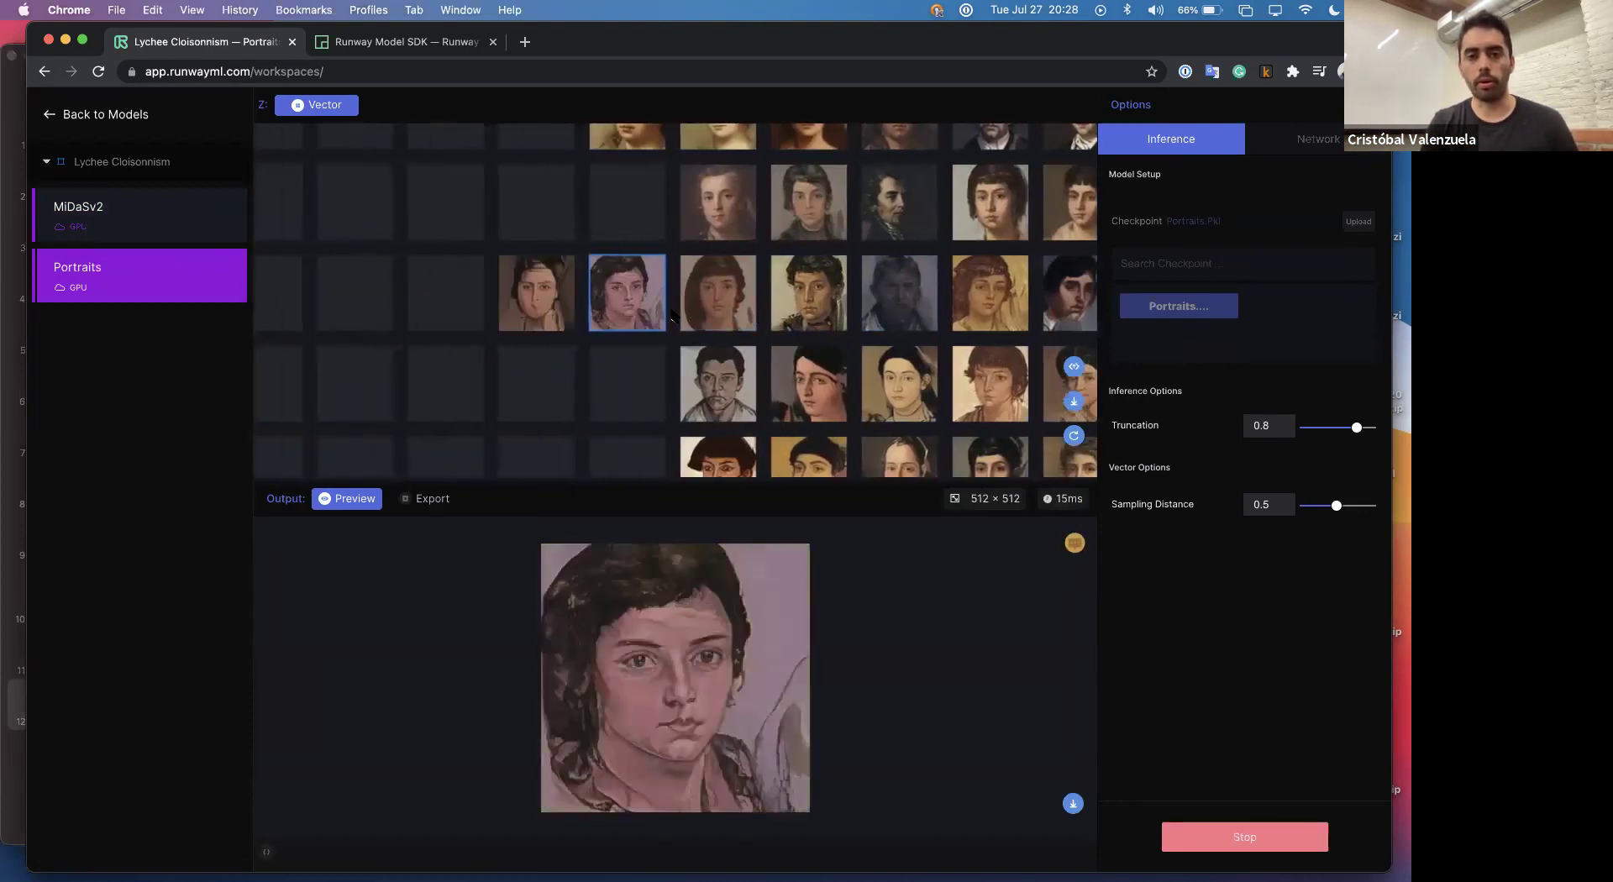
key("Right")
key("Right")
key("Right")
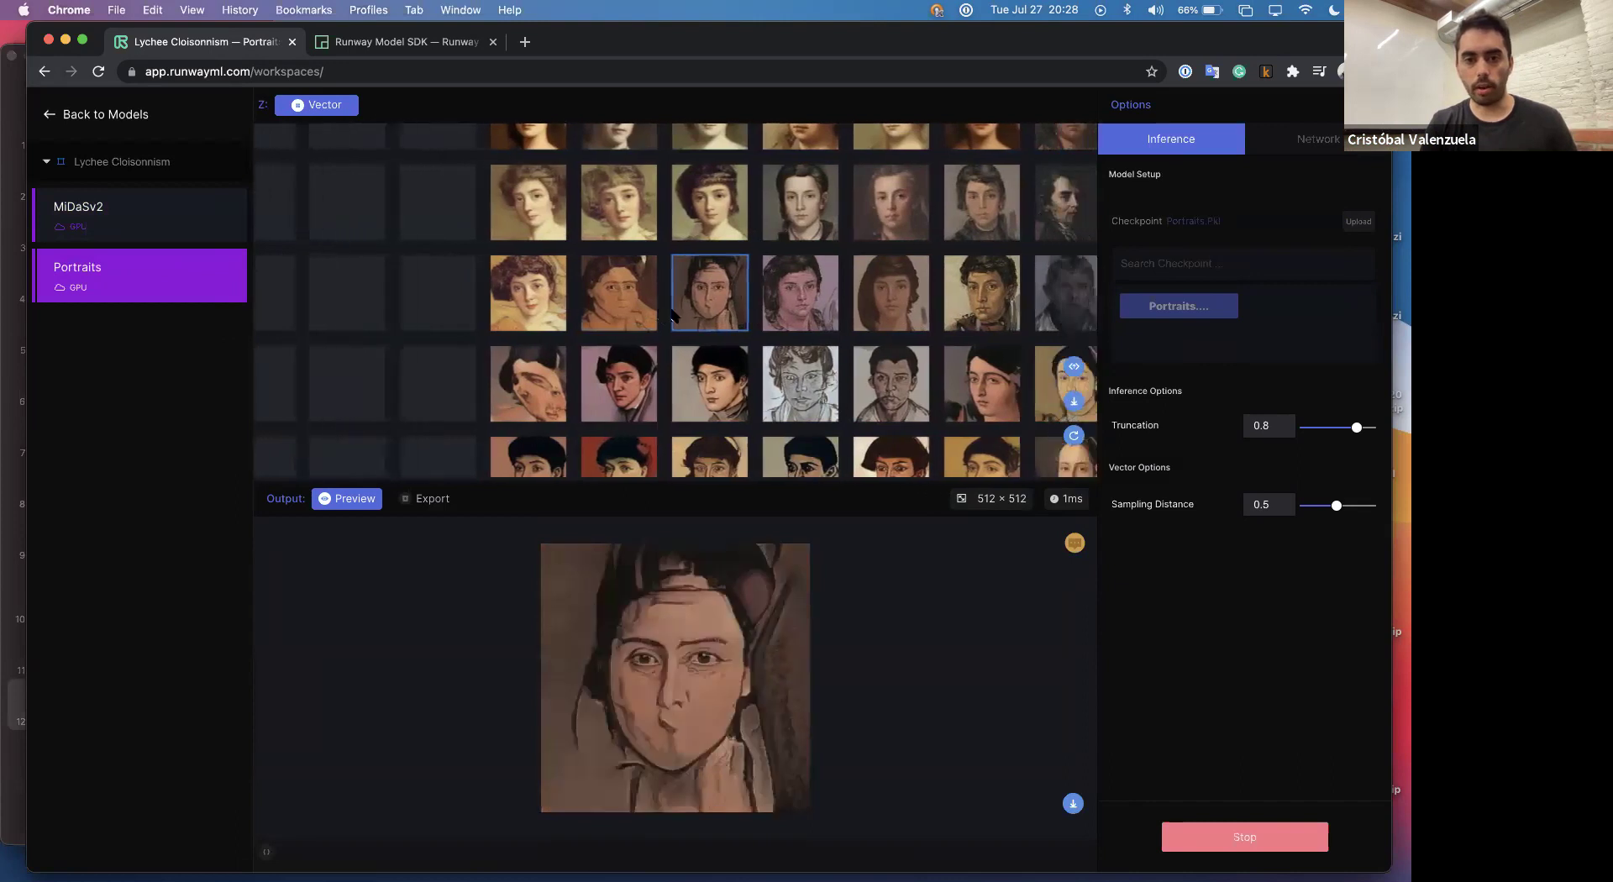
key("Right")
key("Right")
key("Down")
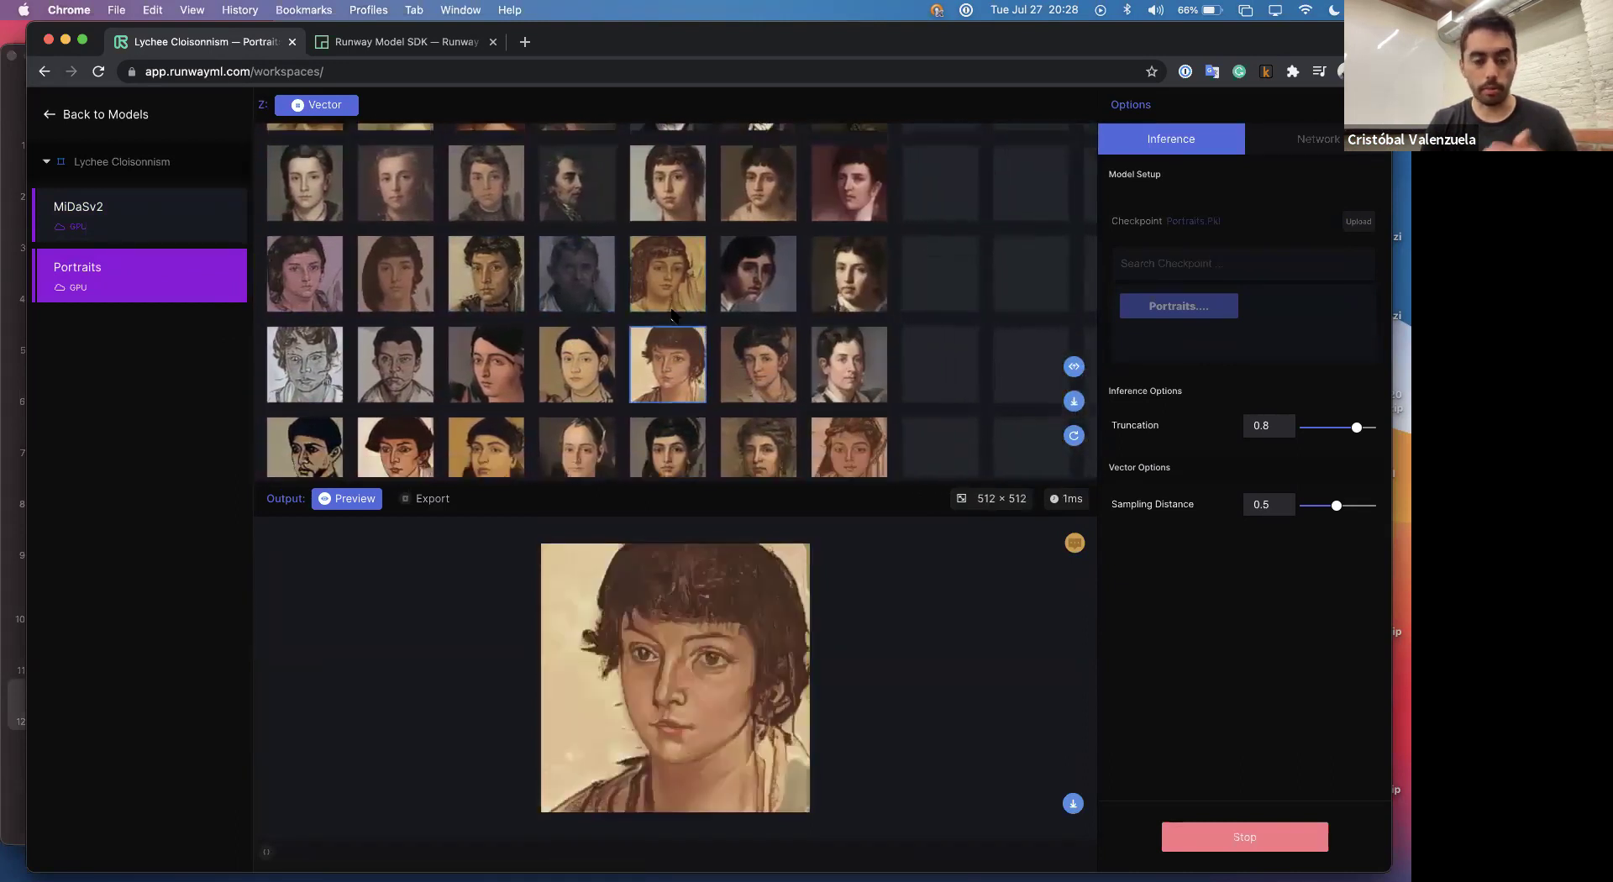
key("Right")
key("Right")
key("Right")
key("Right")
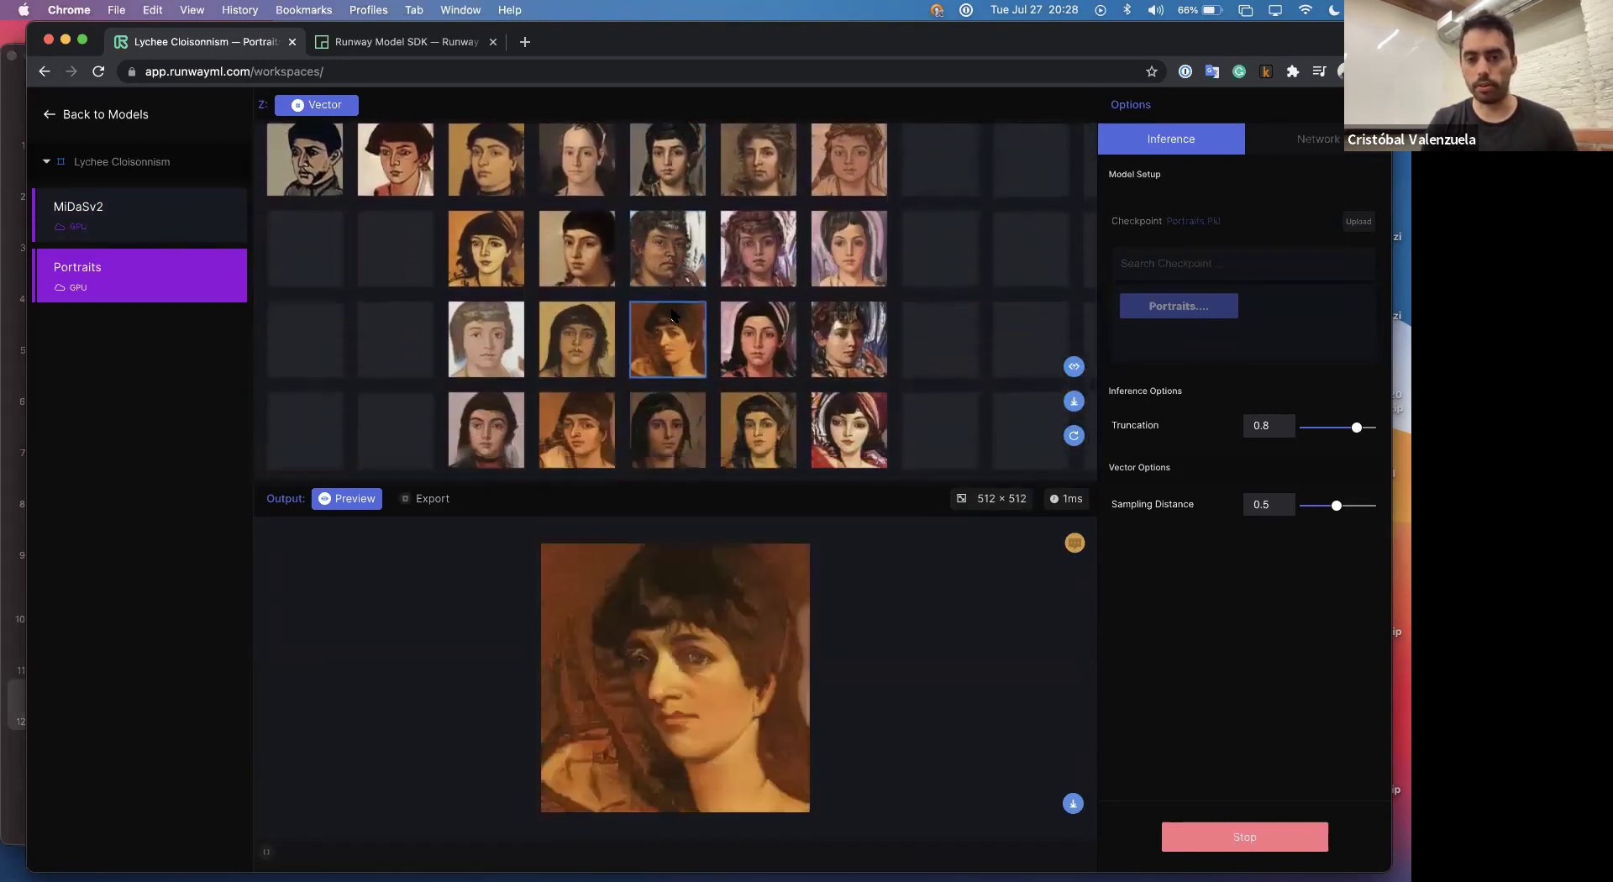
key("Right")
key("Right")
key("Right")
key("Right")
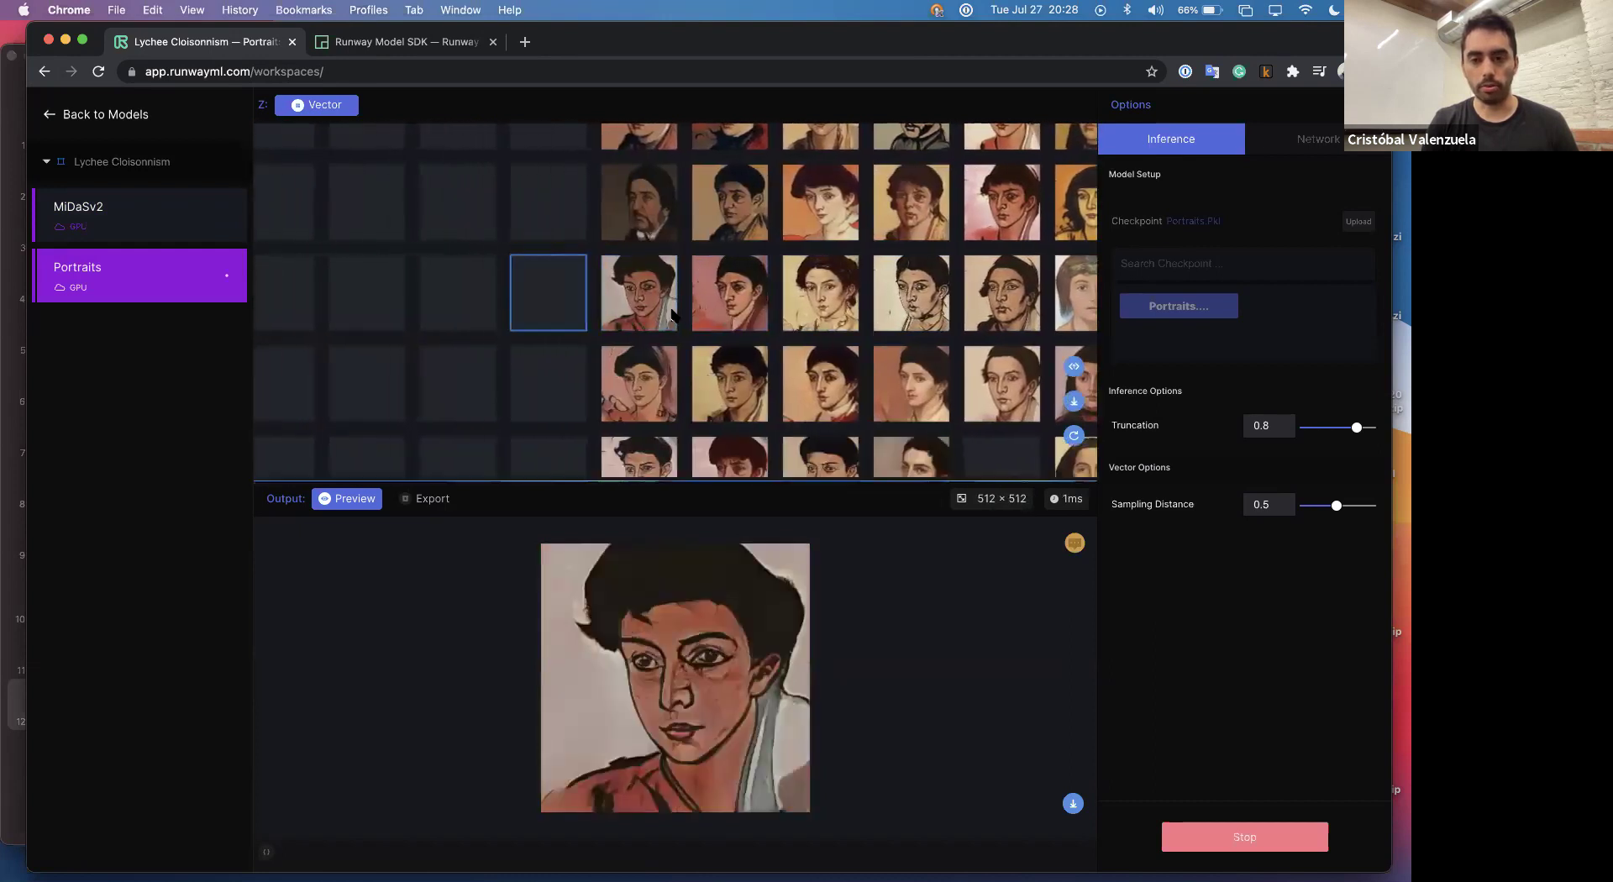
key("Right")
key("Right")
key("Right")
key("Right")
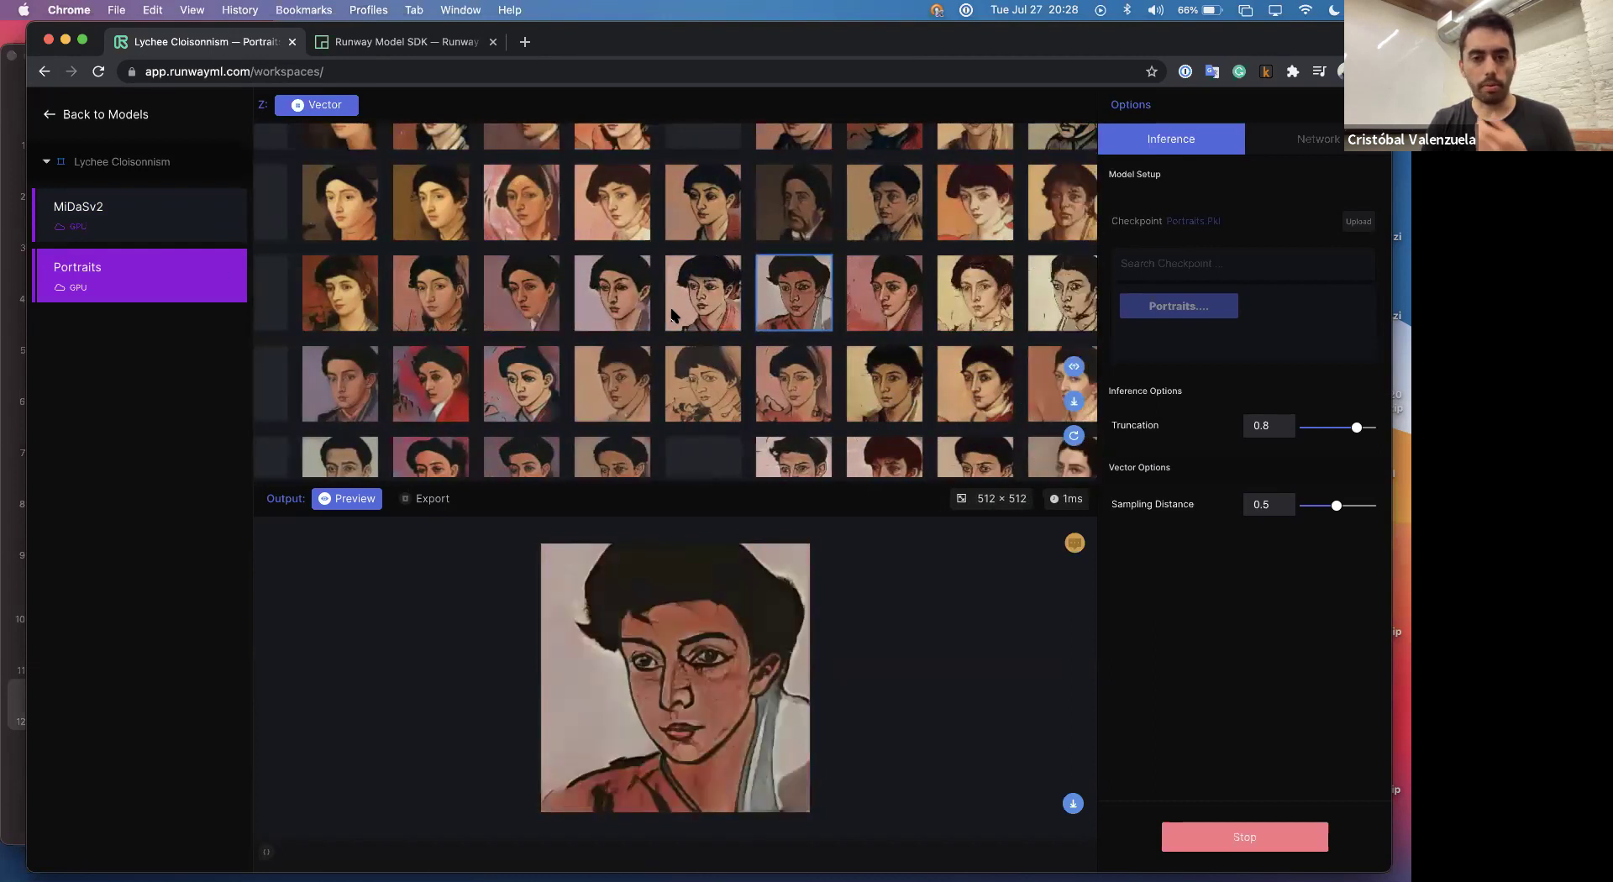
Preview further portraits in the vector grid, check the MiDaSv2 depth output and return to the Portraits model.
key("Right")
key("Right")
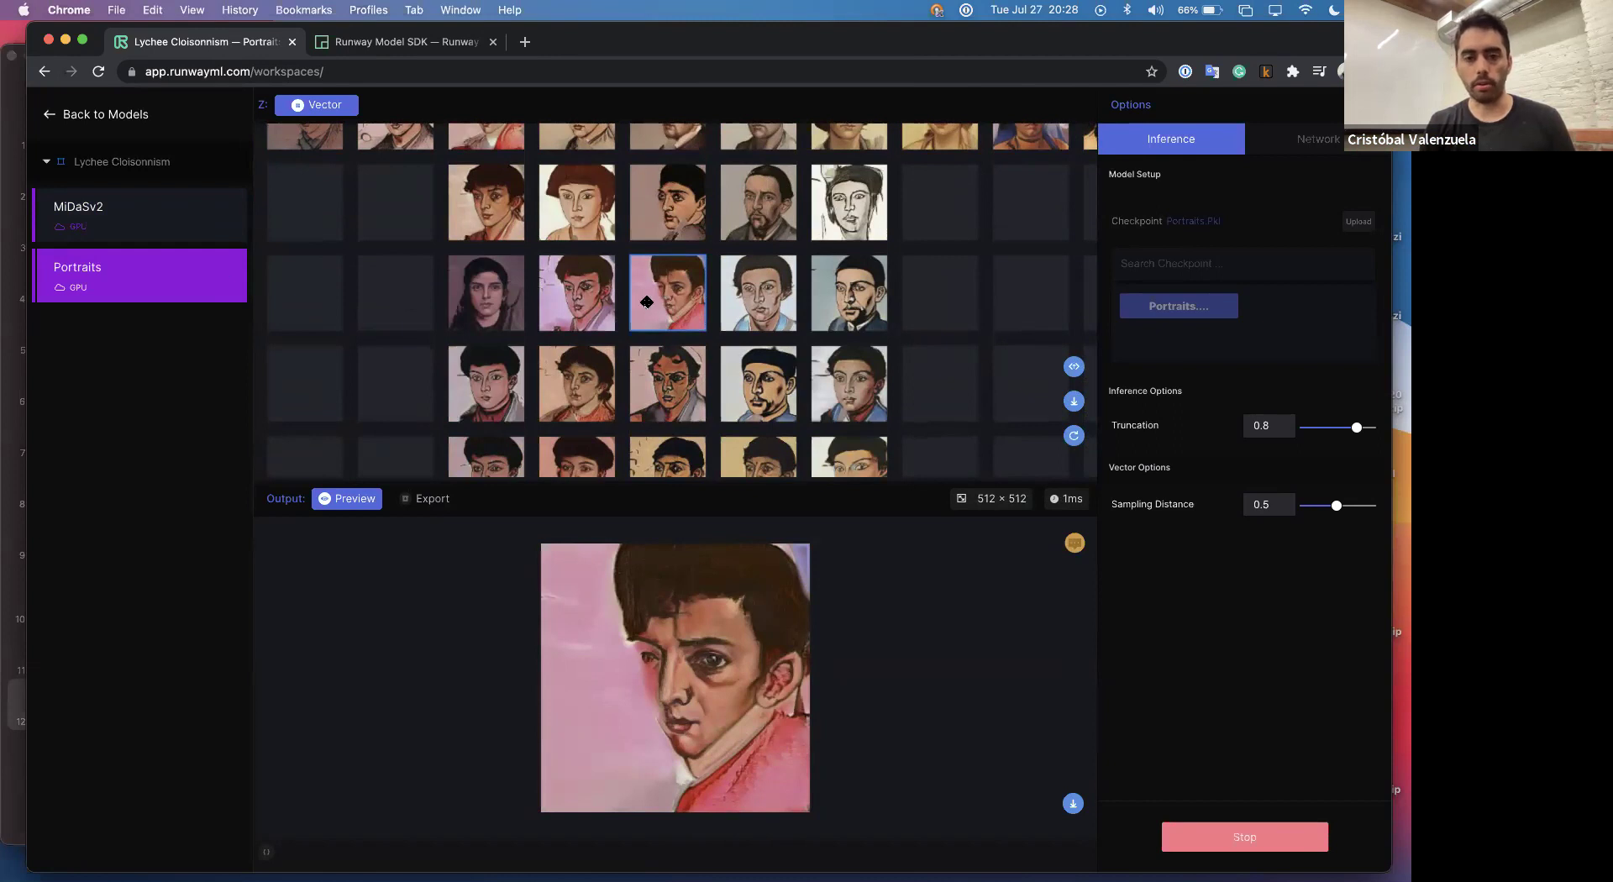
scroll(605, 312, "up", 3)
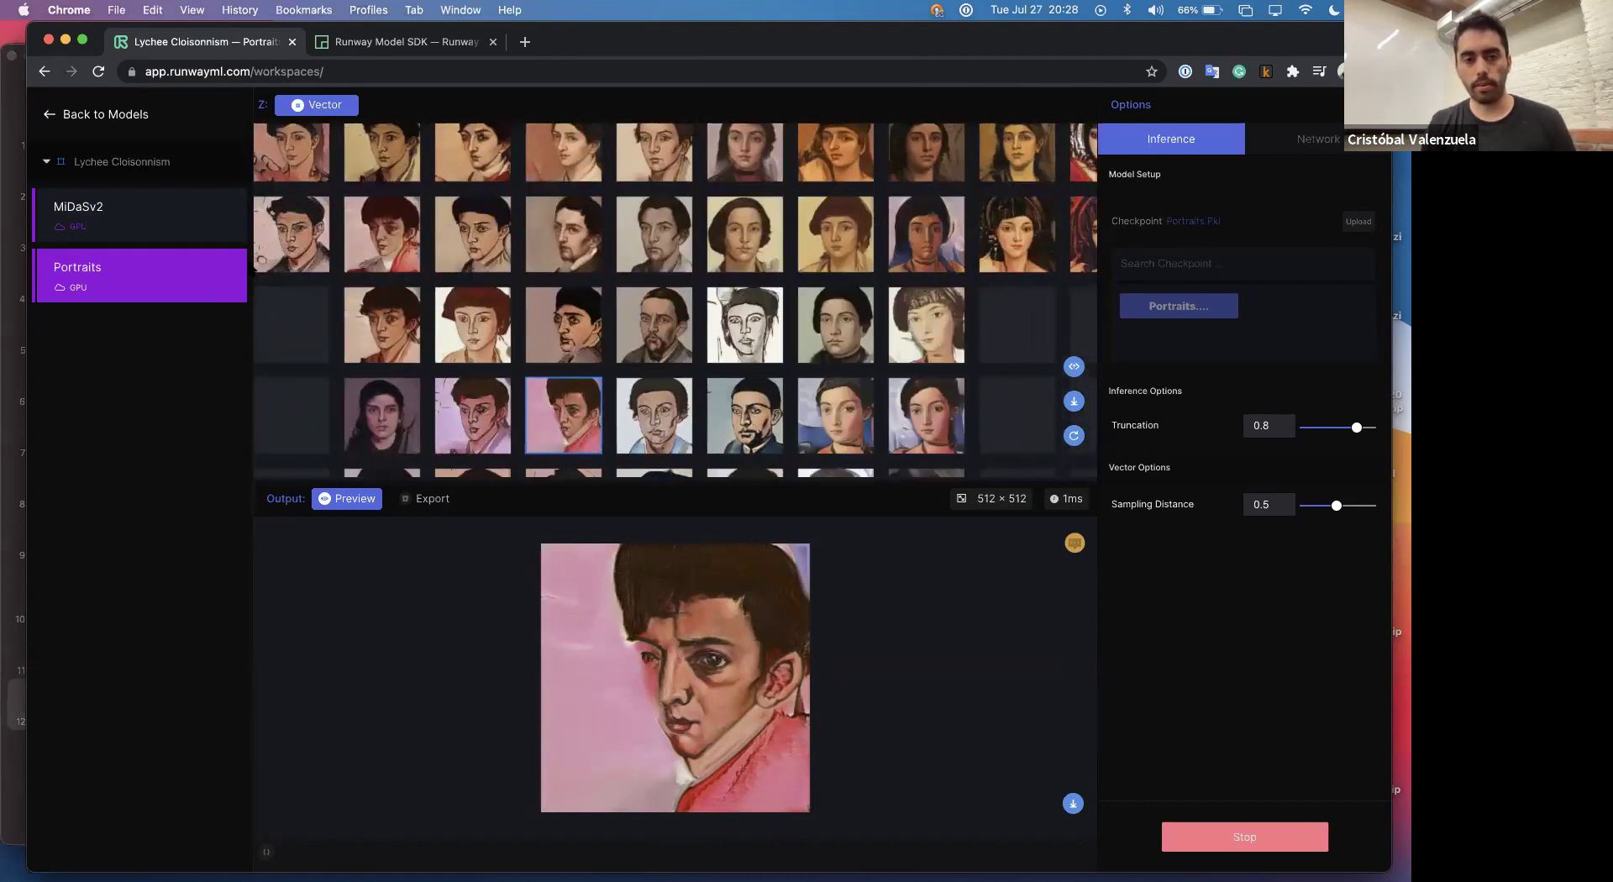
left_click(135, 226)
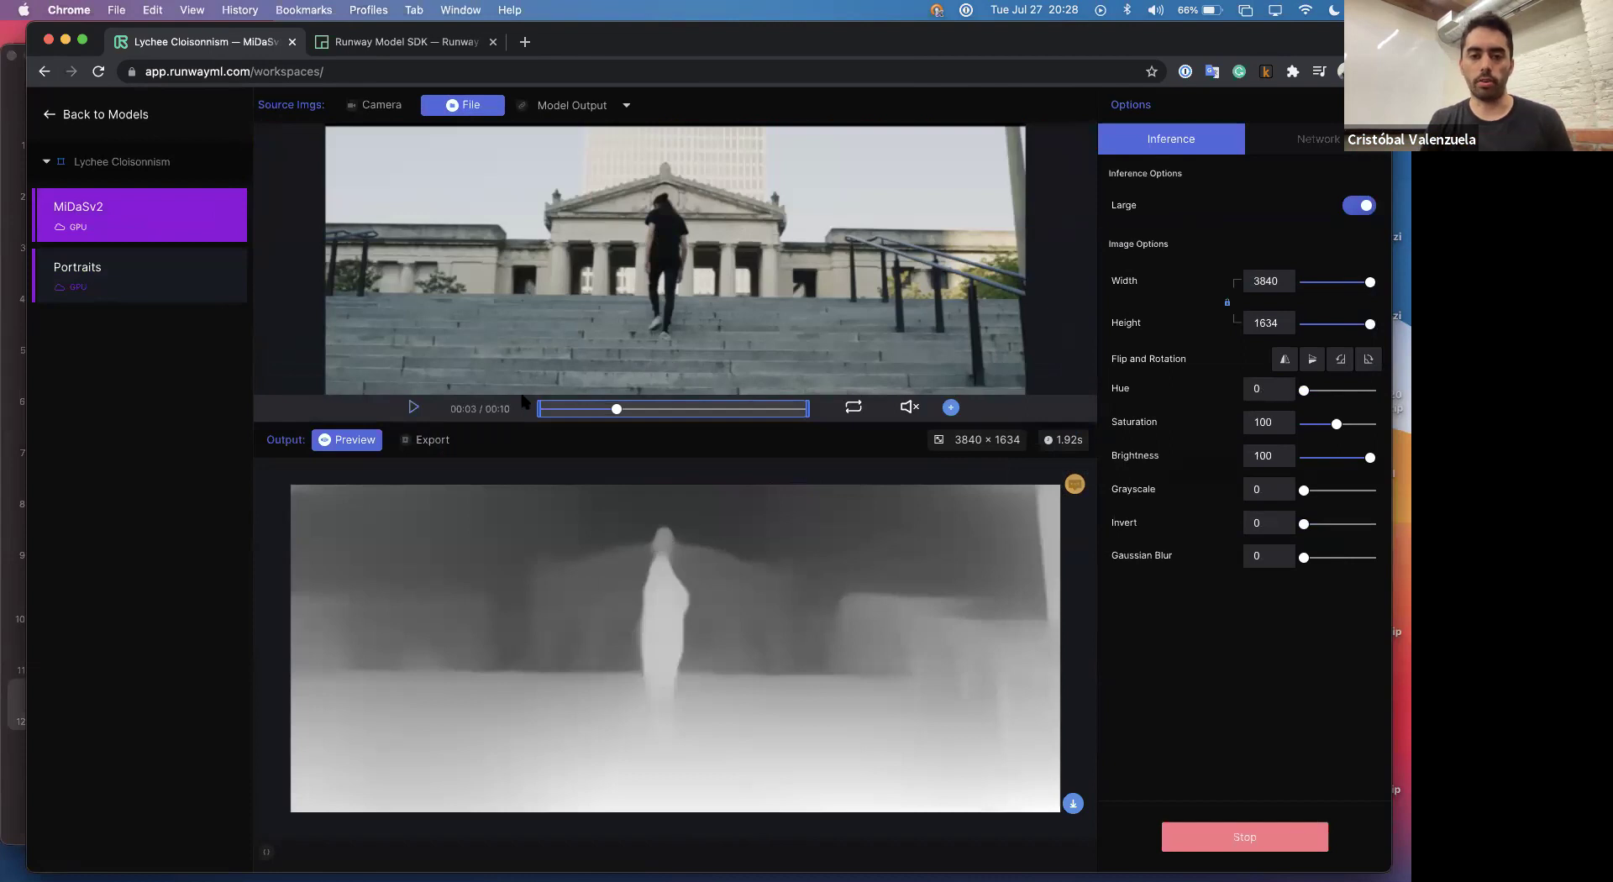
left_click(84, 276)
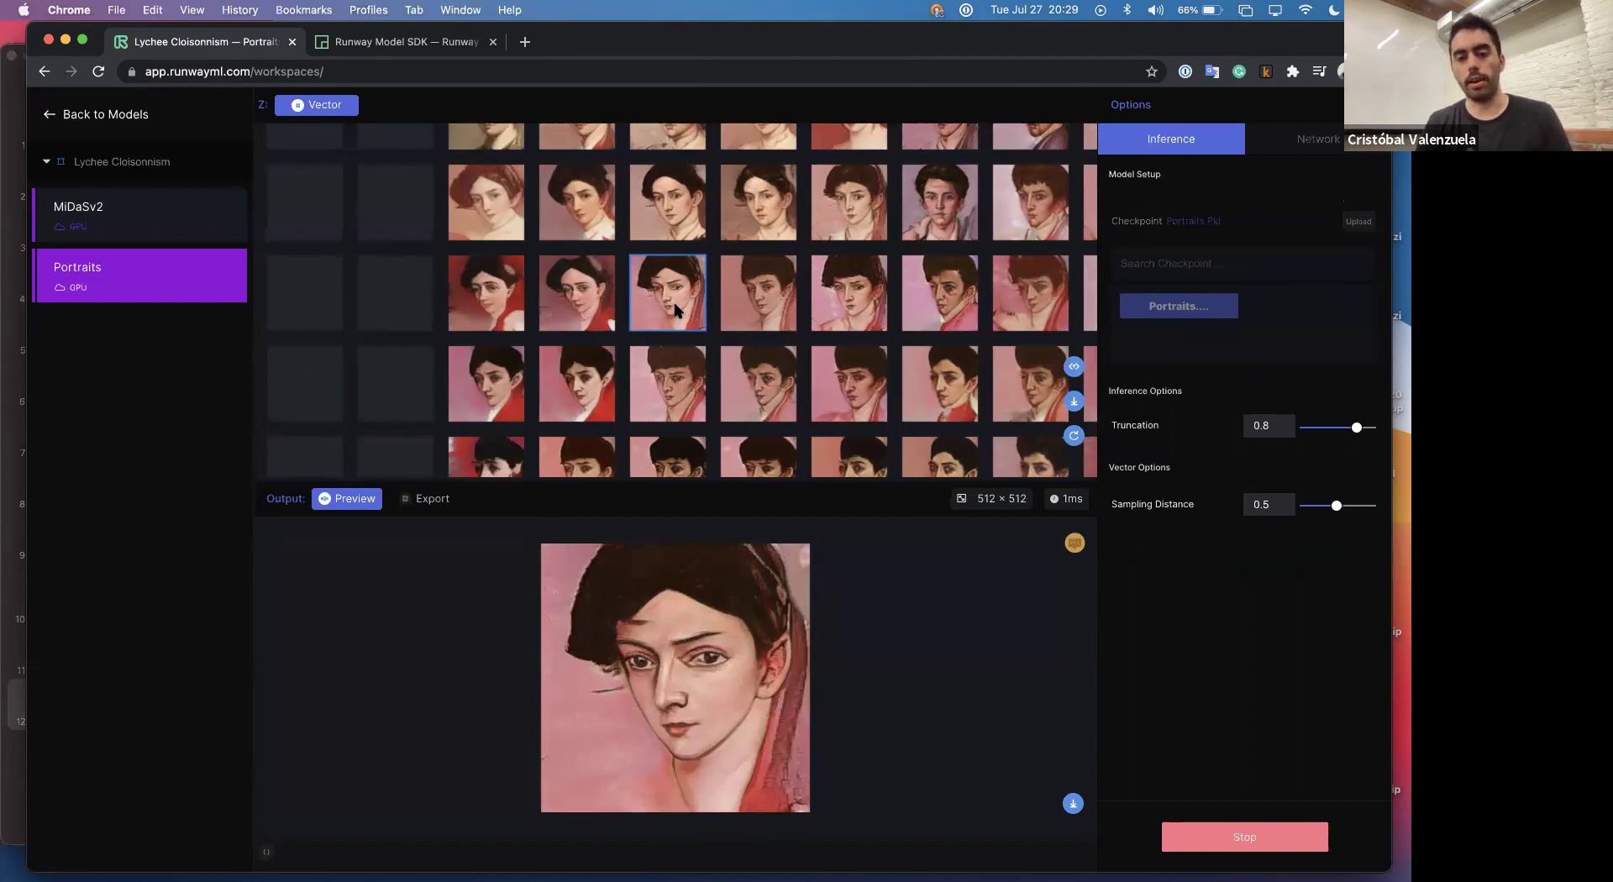
Explore the portrait vector grid at different magnifications and preview faces from other regions of the latent space.
scroll(675, 309, "up", 3)
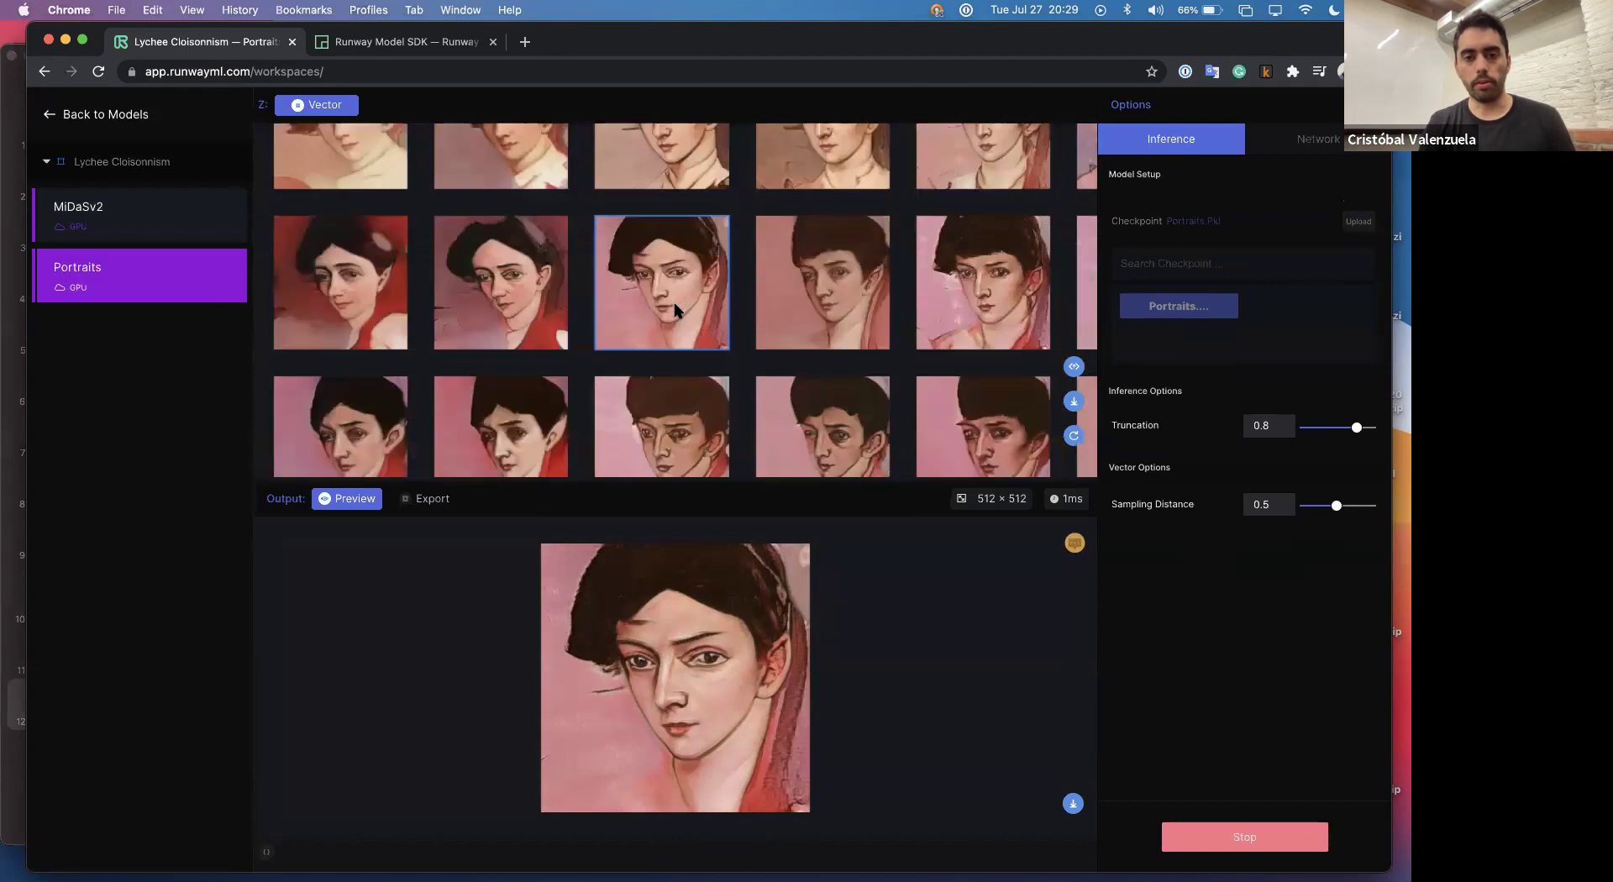
scroll(639, 300, "down", 3)
scroll(605, 294, "up", 3)
left_click_drag(597, 292, 794, 334)
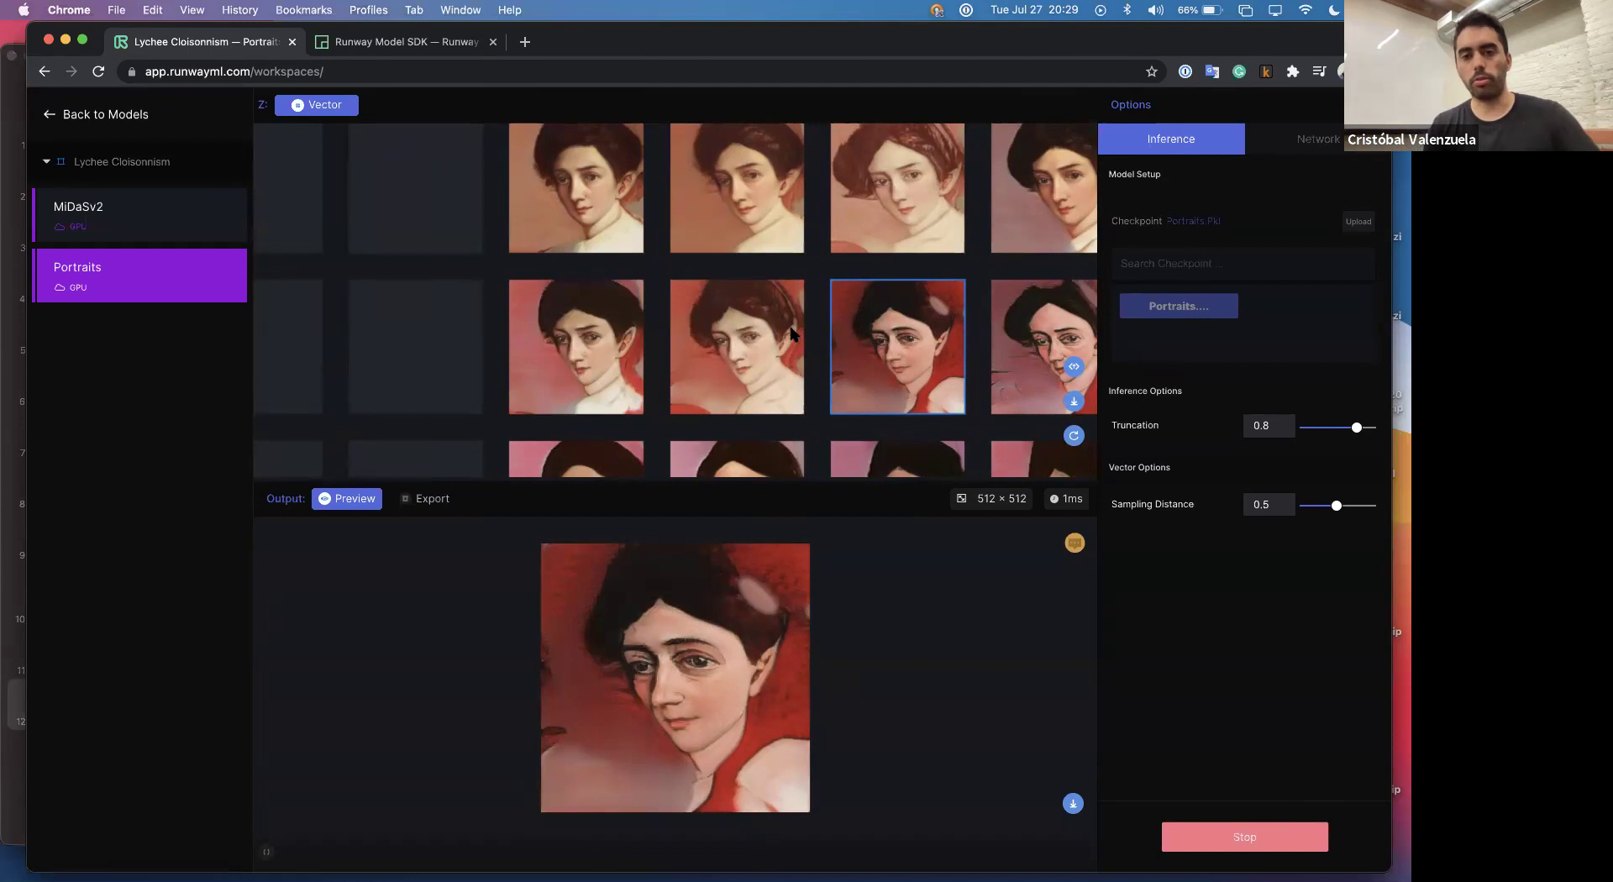
left_click_drag(779, 290, 746, 393)
scroll(652, 313, "down", 5)
scroll(746, 281, "up", 3)
scroll(899, 237, "up", 5)
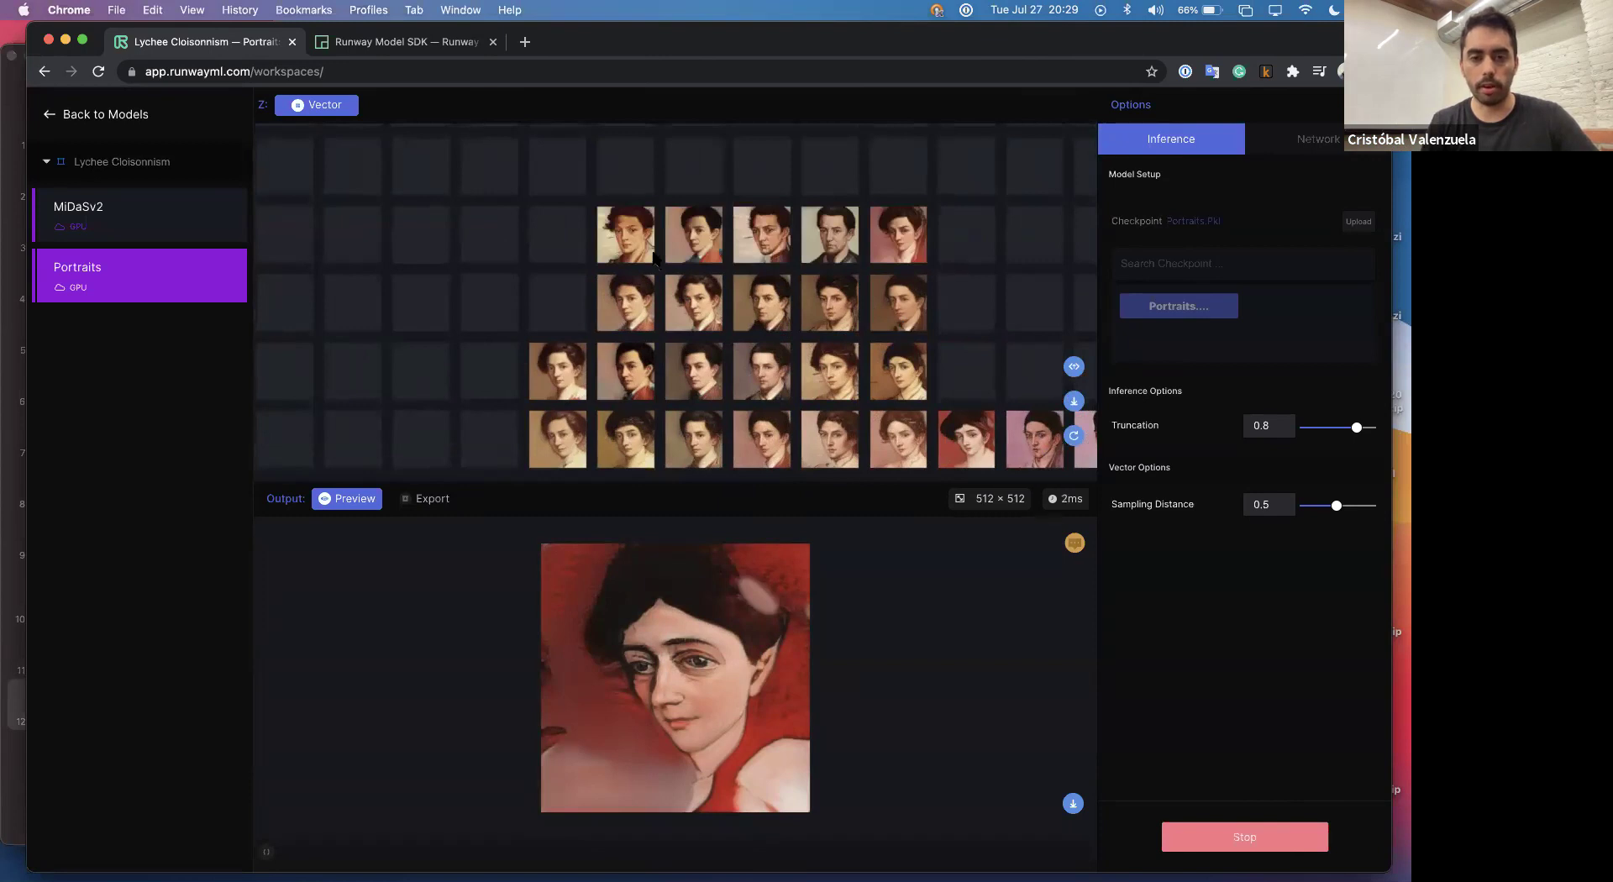
scroll(653, 258, "up", 3)
scroll(653, 258, "left", 3)
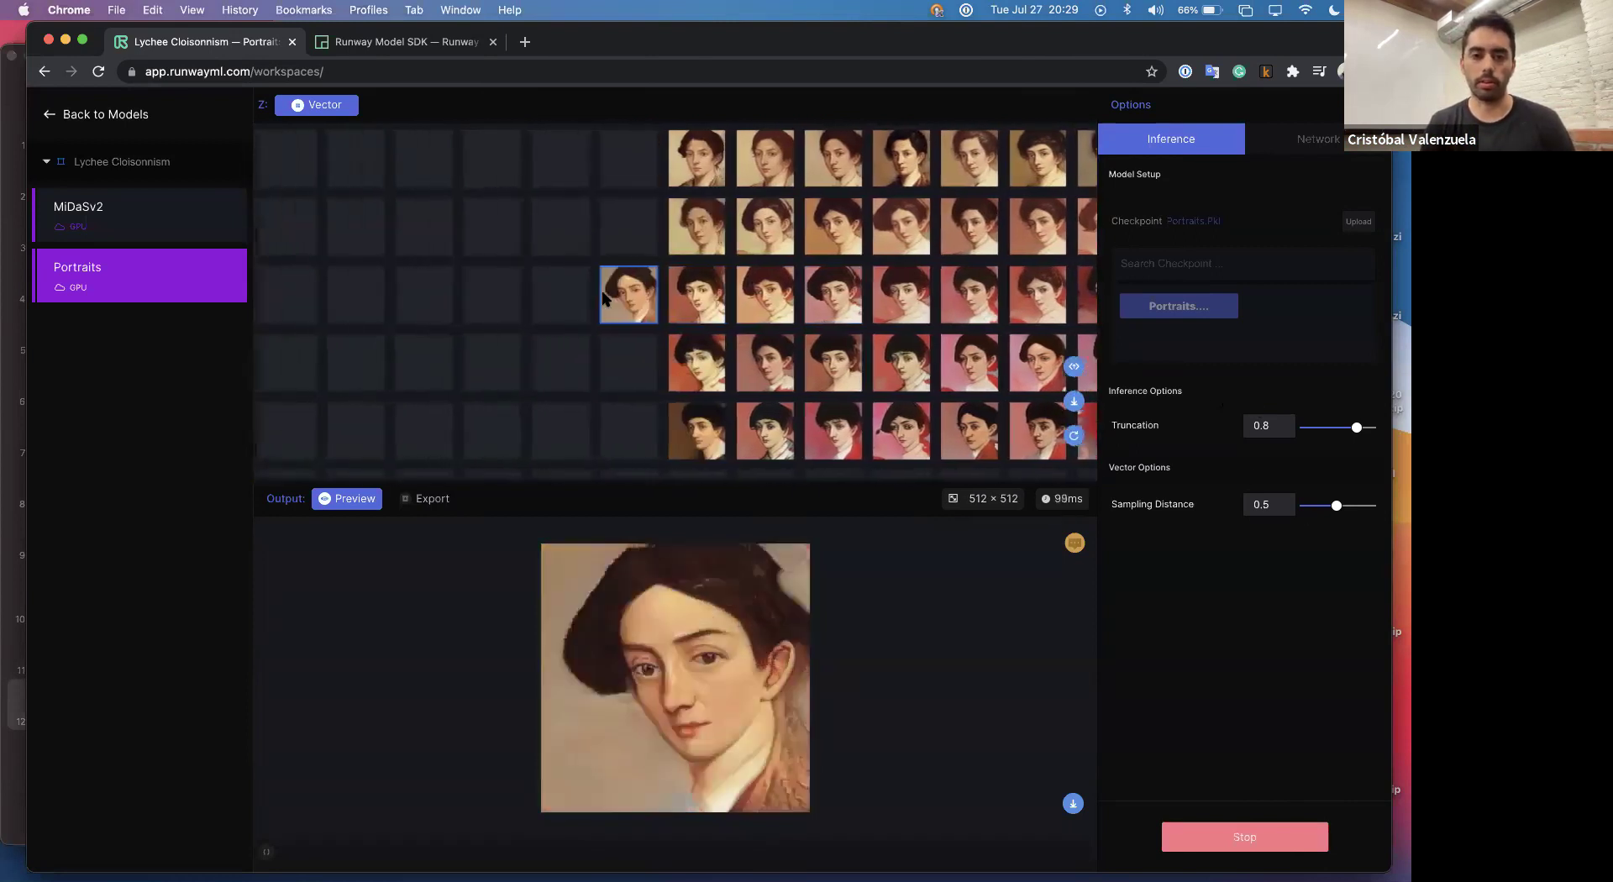
Try a latent walk video export with a third portrait keyframe and the third easing curve on the first transition.
left_click(420, 498)
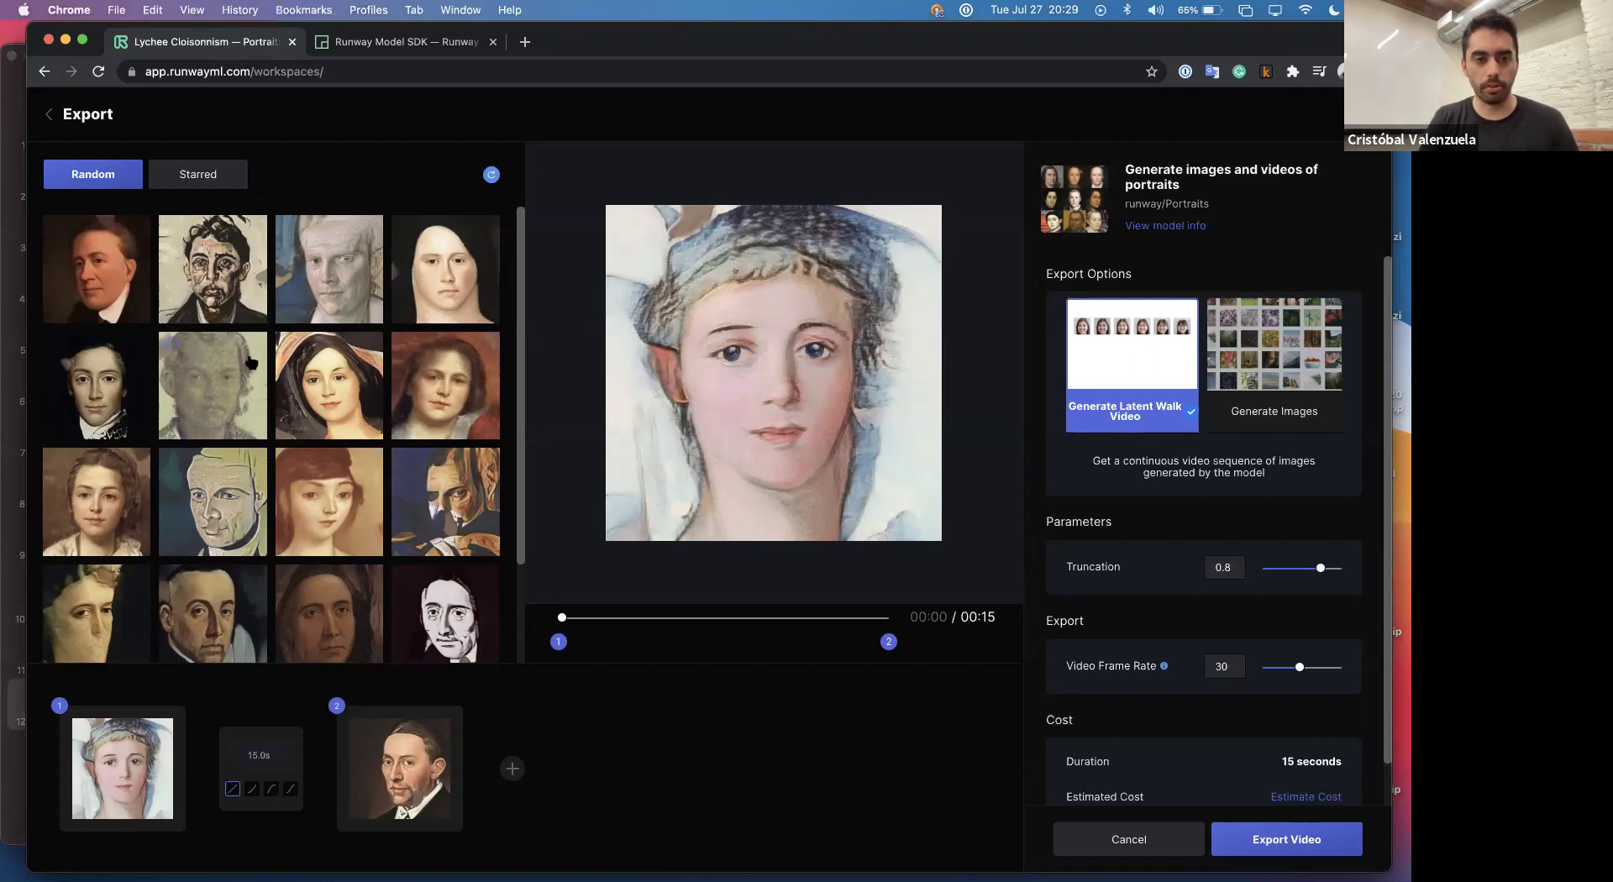
left_click(229, 408)
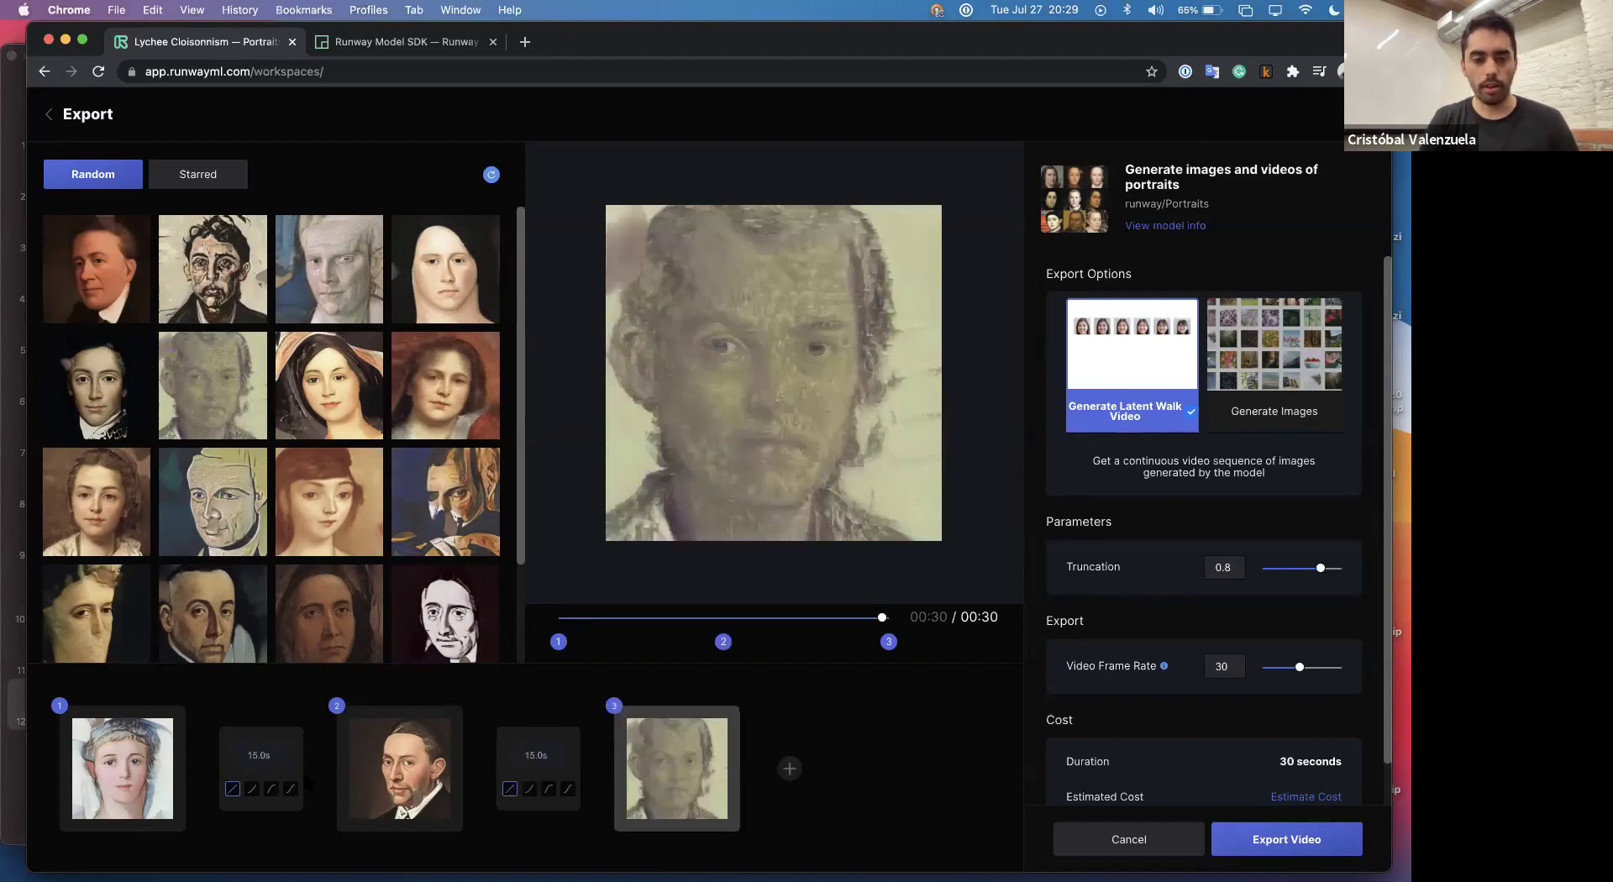
left_click(271, 789)
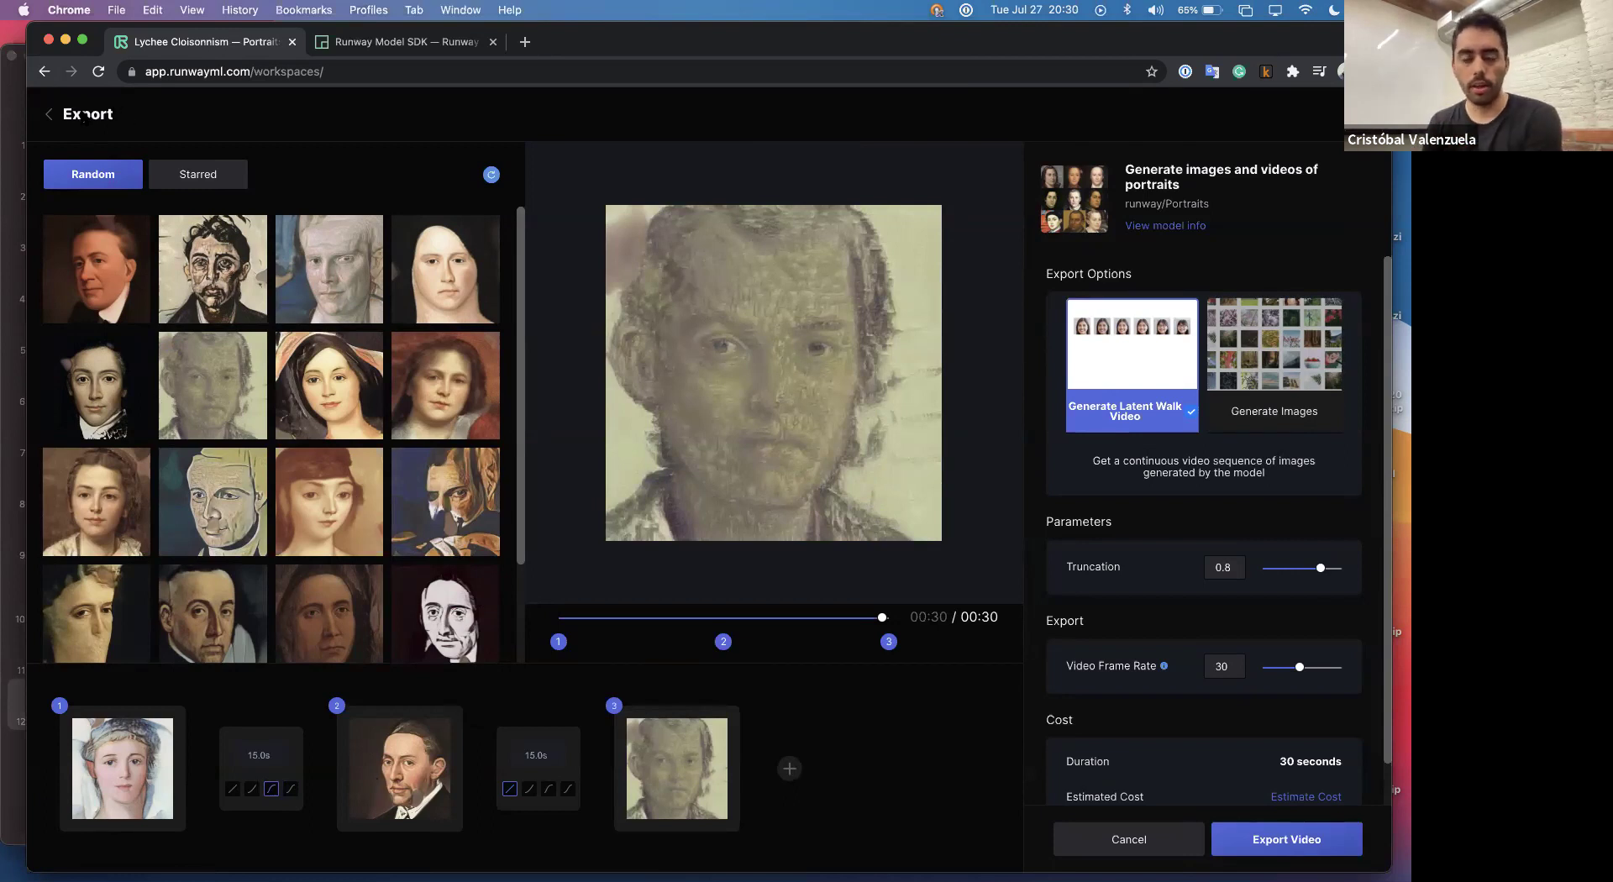
left_click(49, 114)
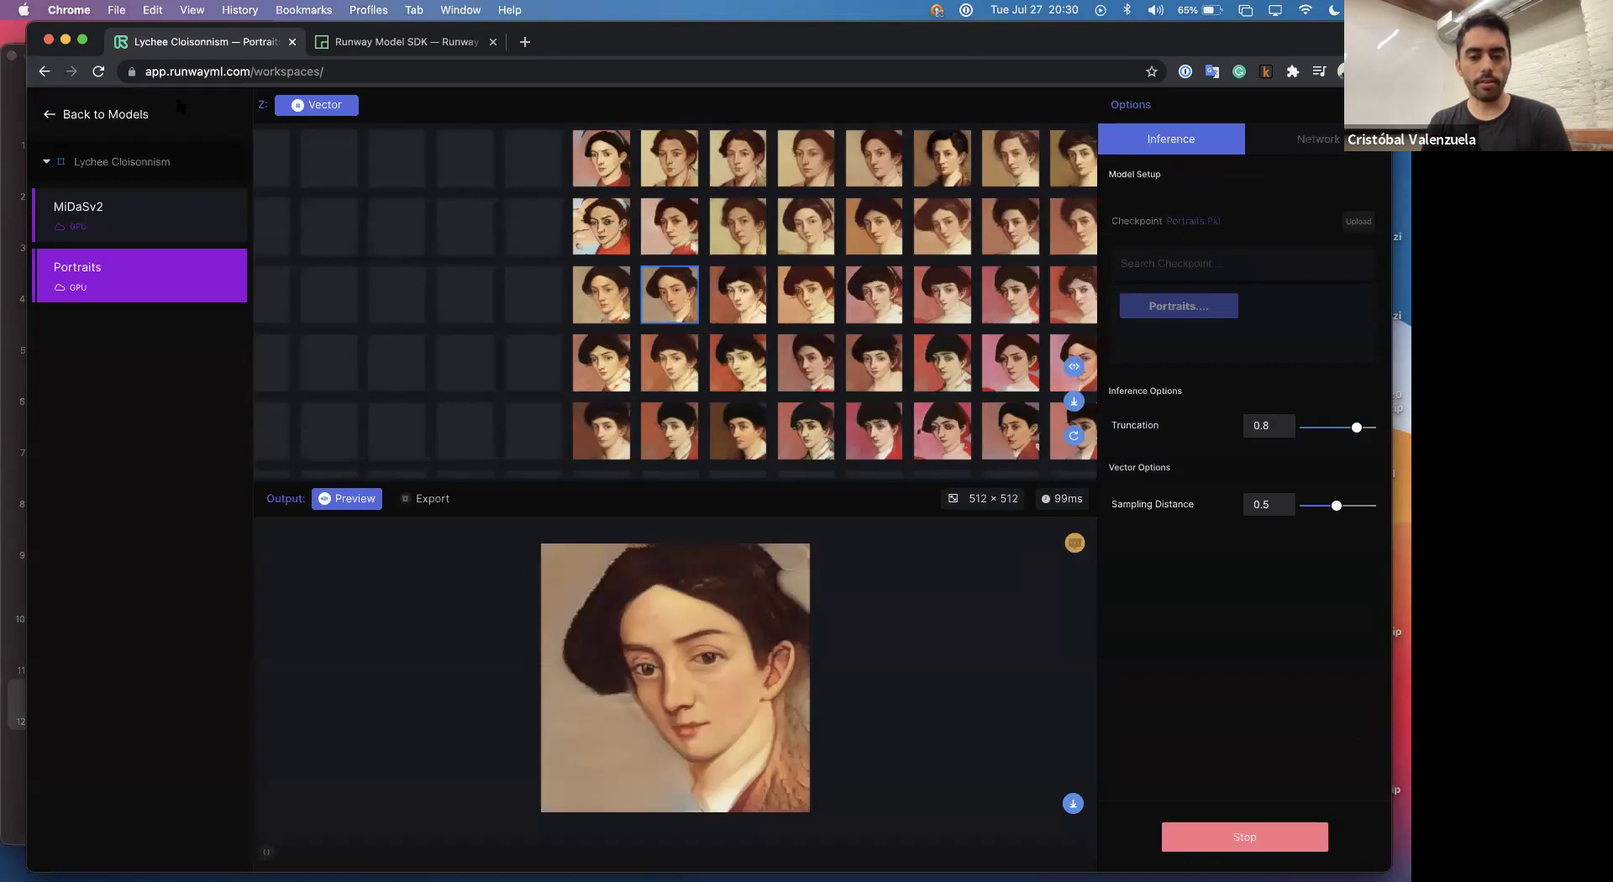
Stop the running Portraits and MiDaSv2 models and return to the model categories.
left_click(1231, 836)
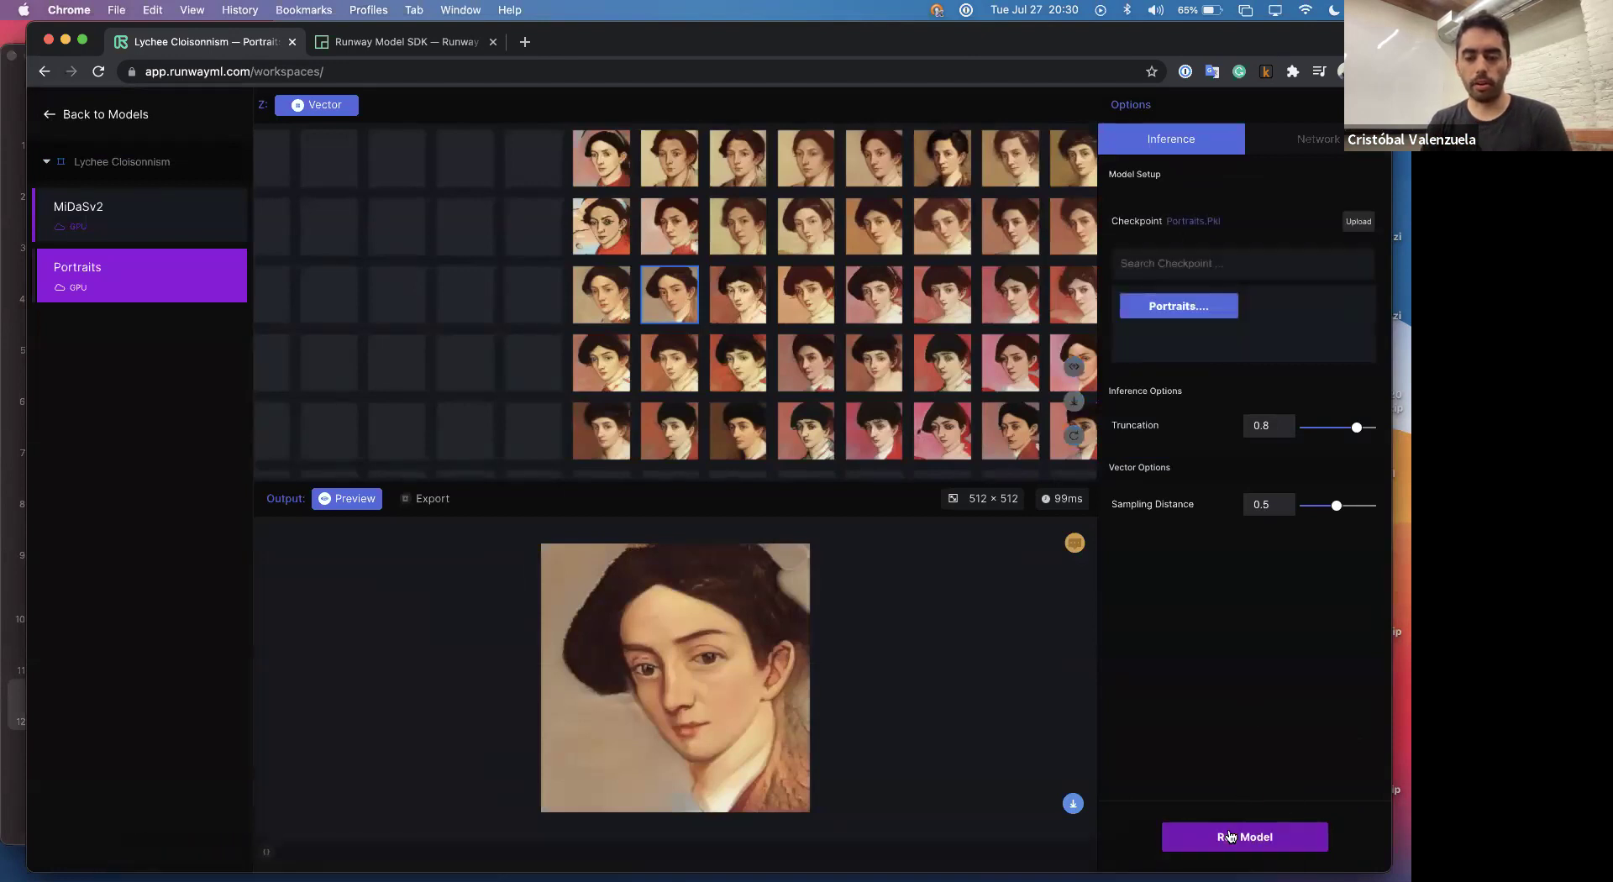
left_click(126, 214)
left_click(1241, 838)
left_click(49, 114)
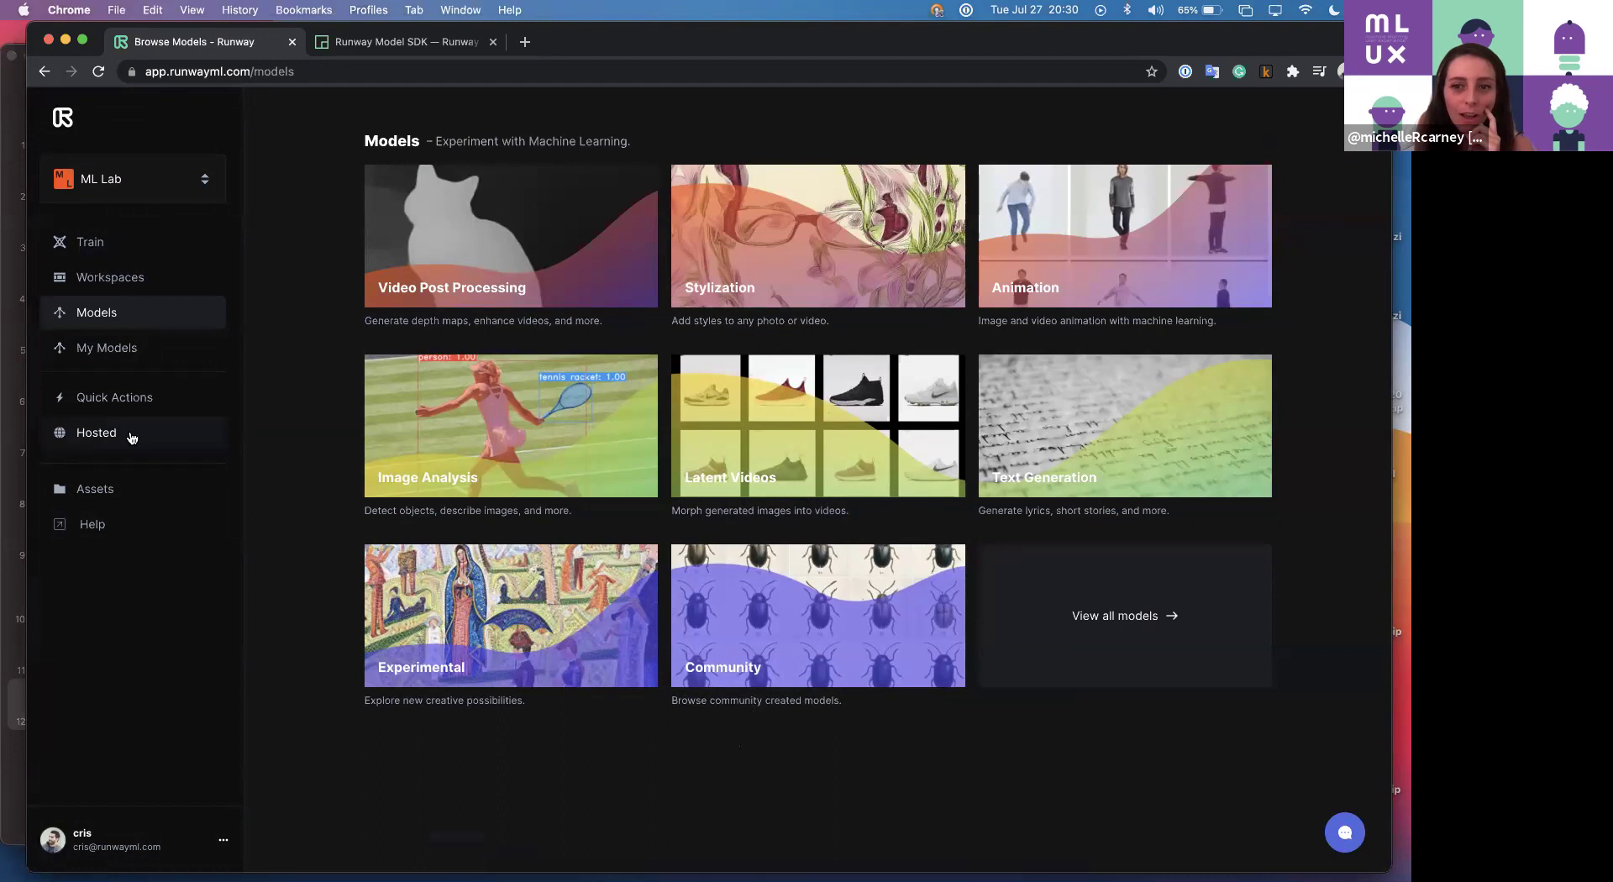
Create an image training experiment with the Shoes - Transformed (2) dataset and continue to its training options.
left_click(126, 243)
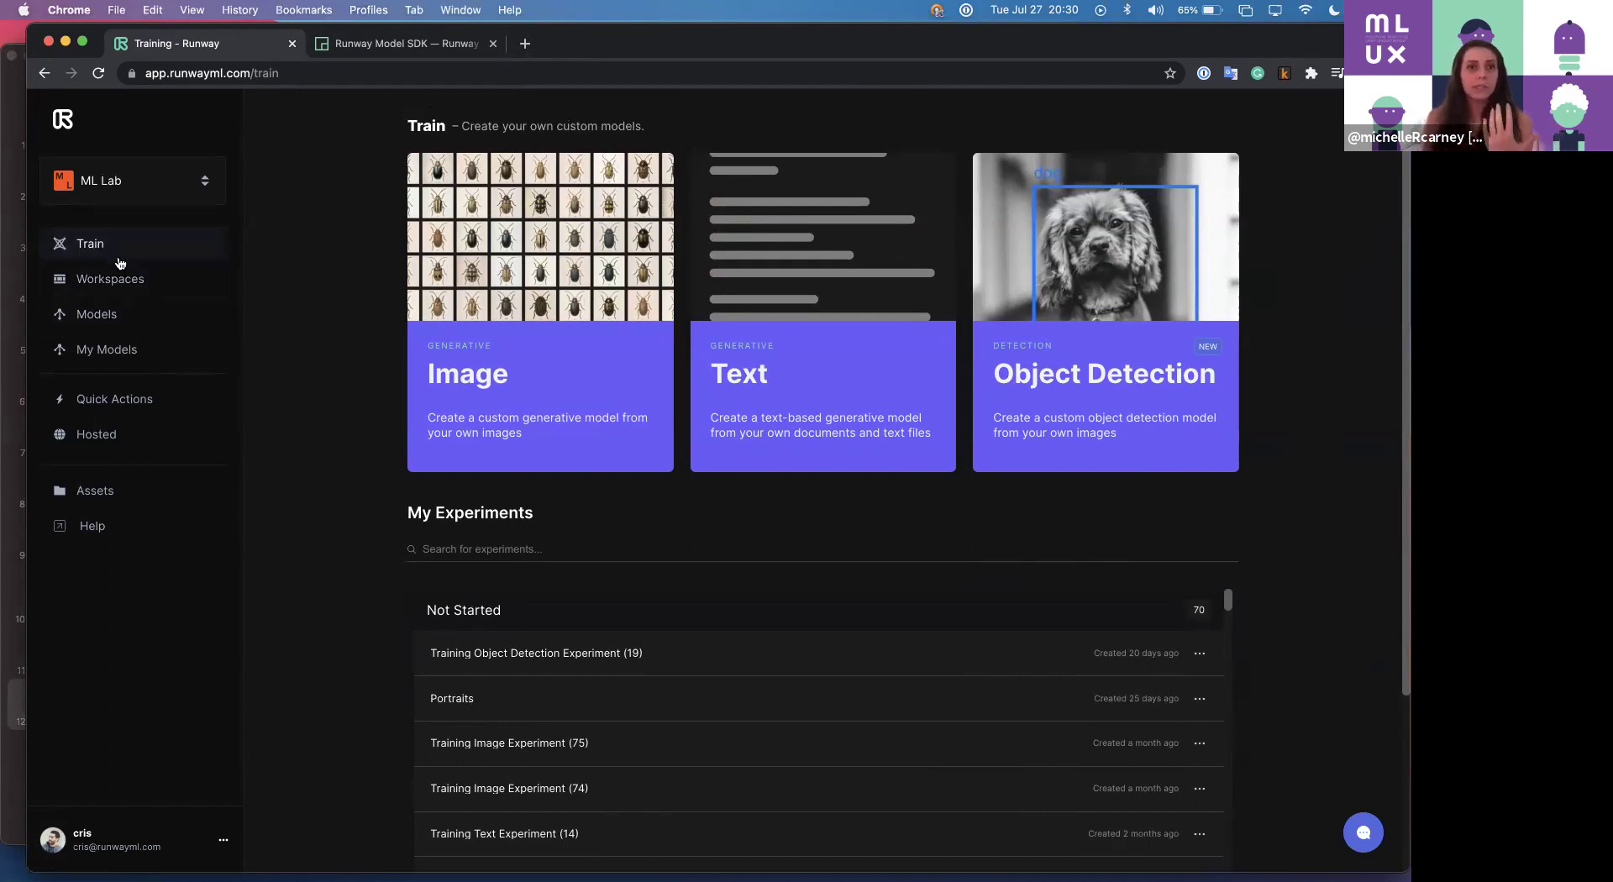
left_click(639, 445)
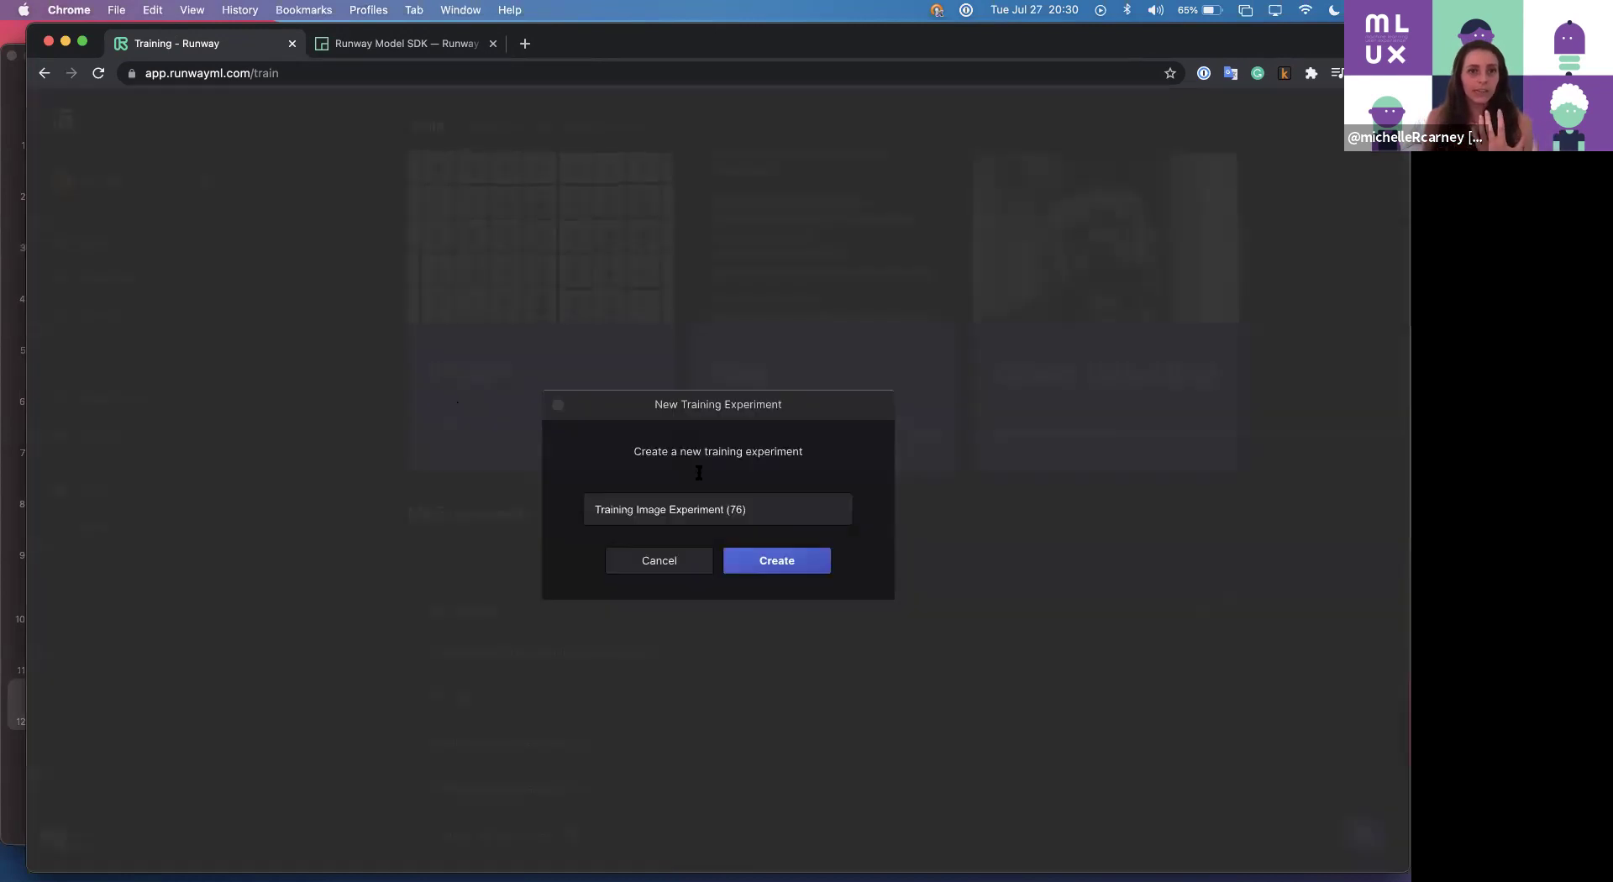
left_click(759, 564)
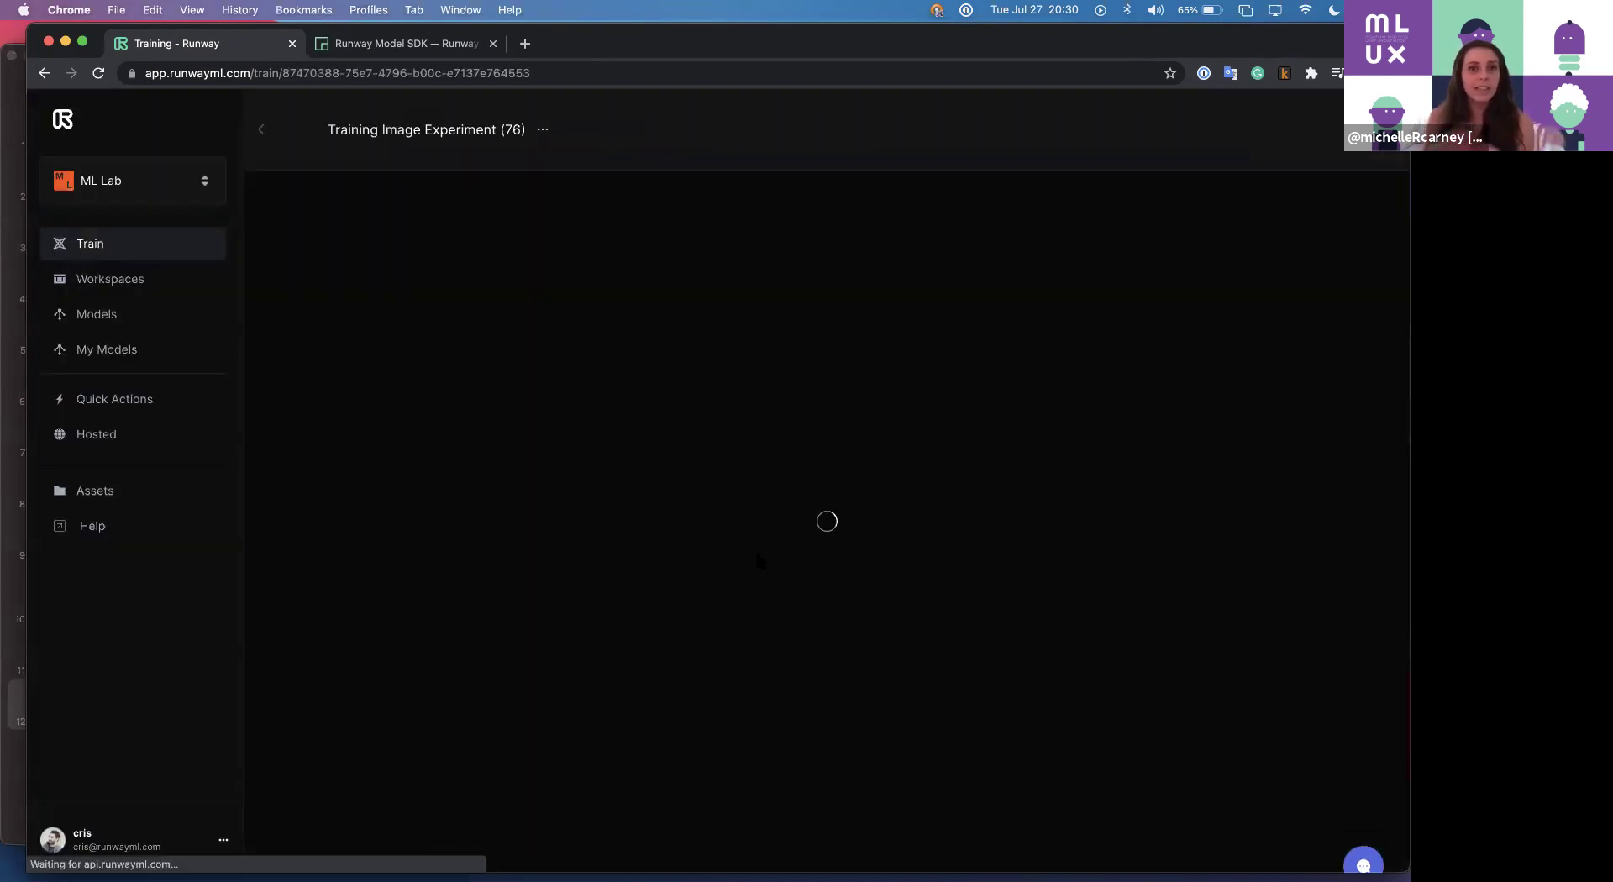
scroll(764, 441, "down", 1)
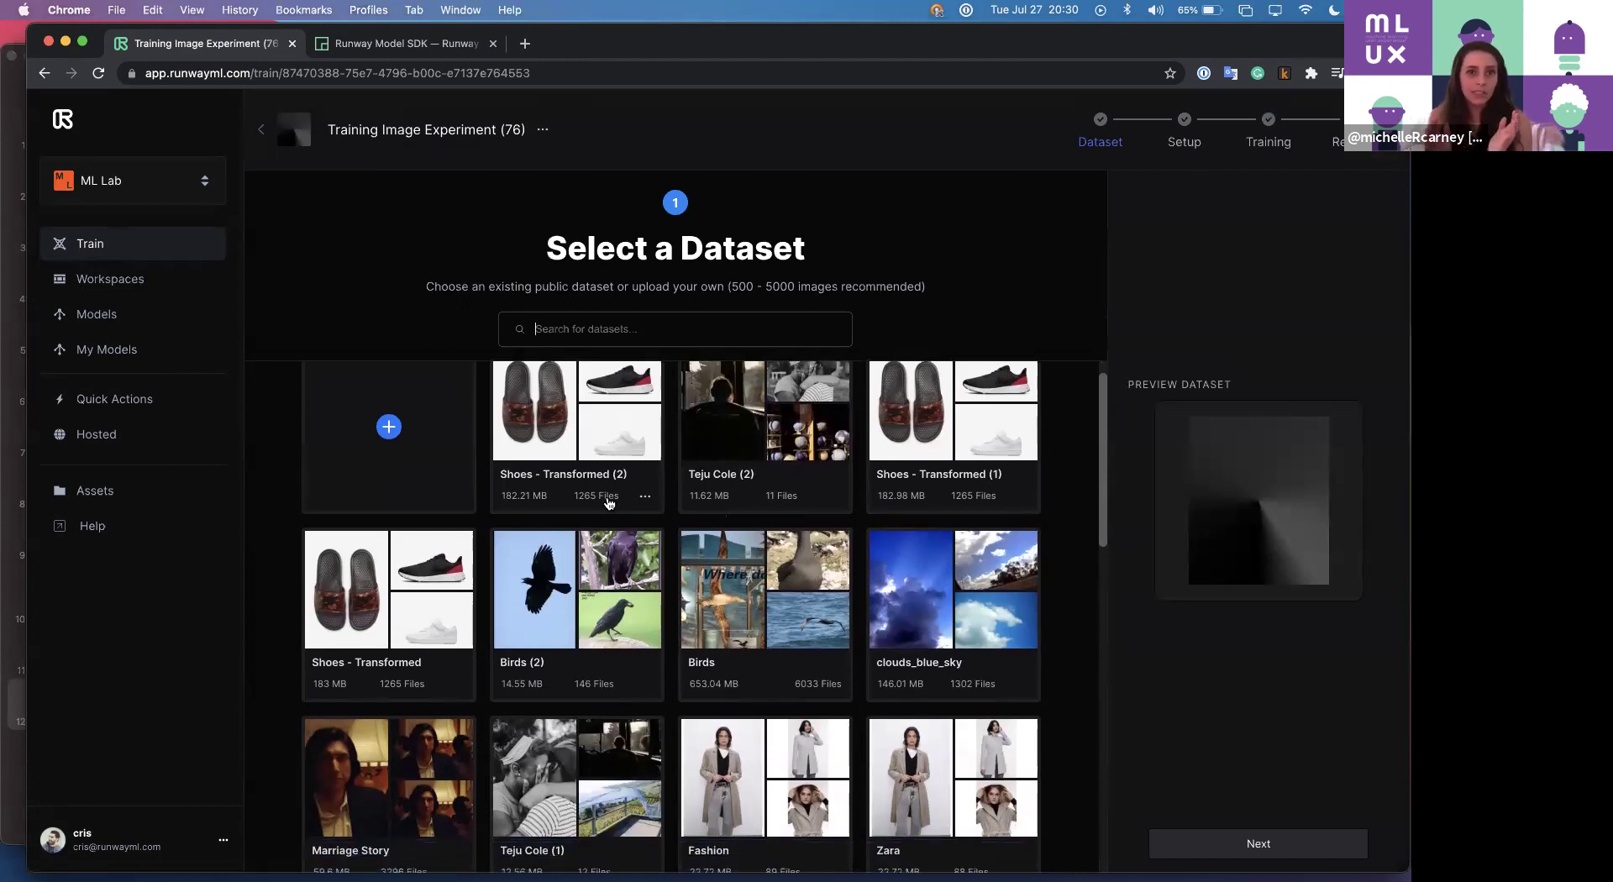
left_click(599, 441)
left_click(1220, 836)
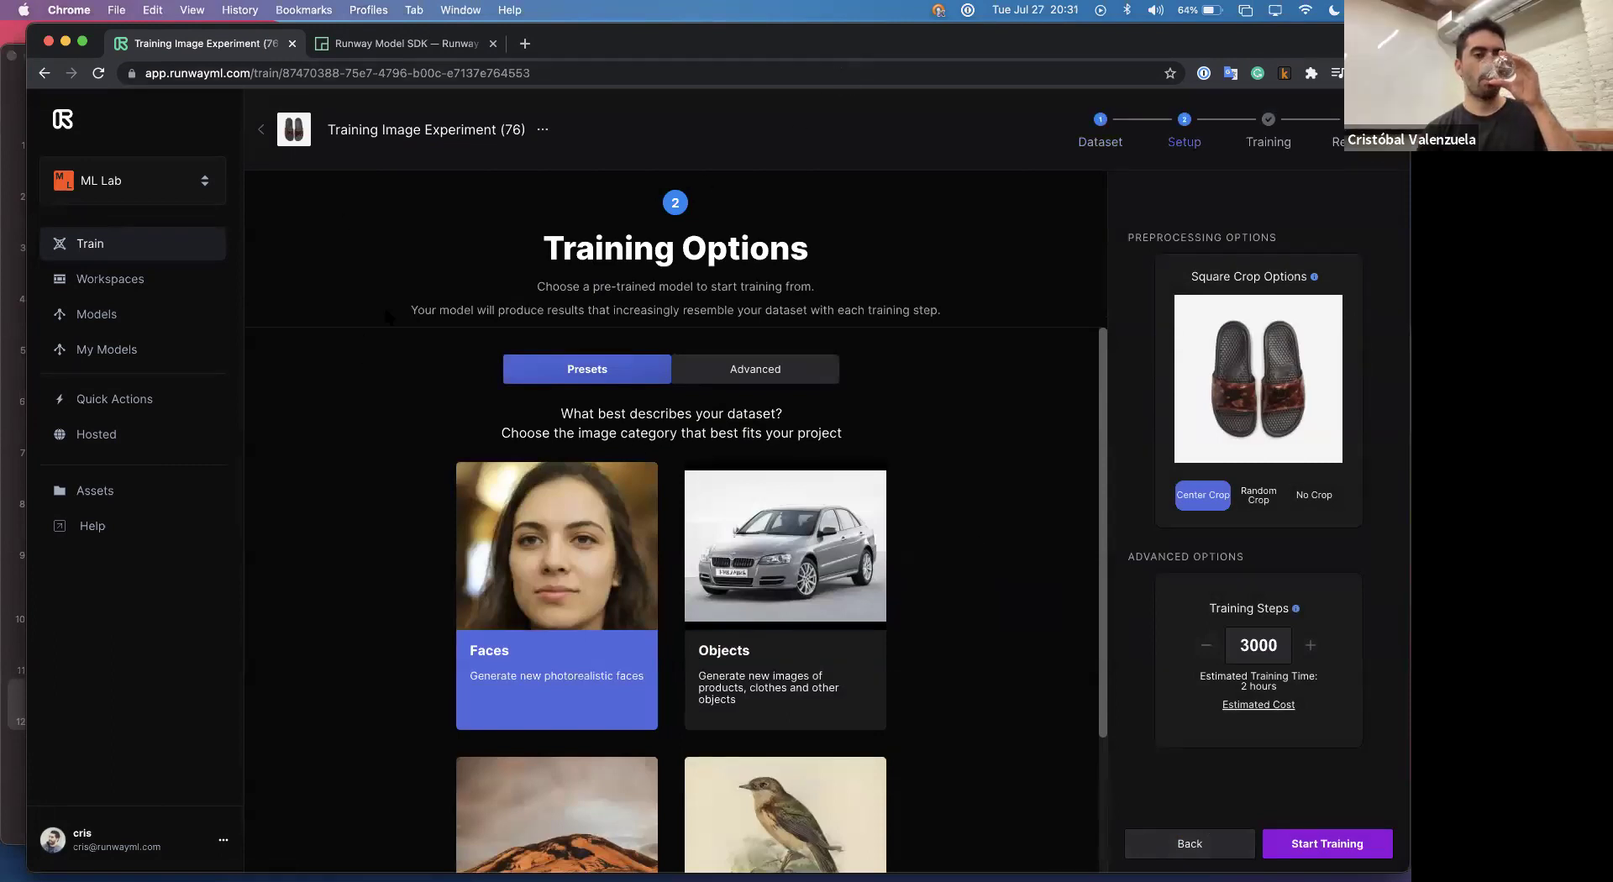
left_click(91, 185)
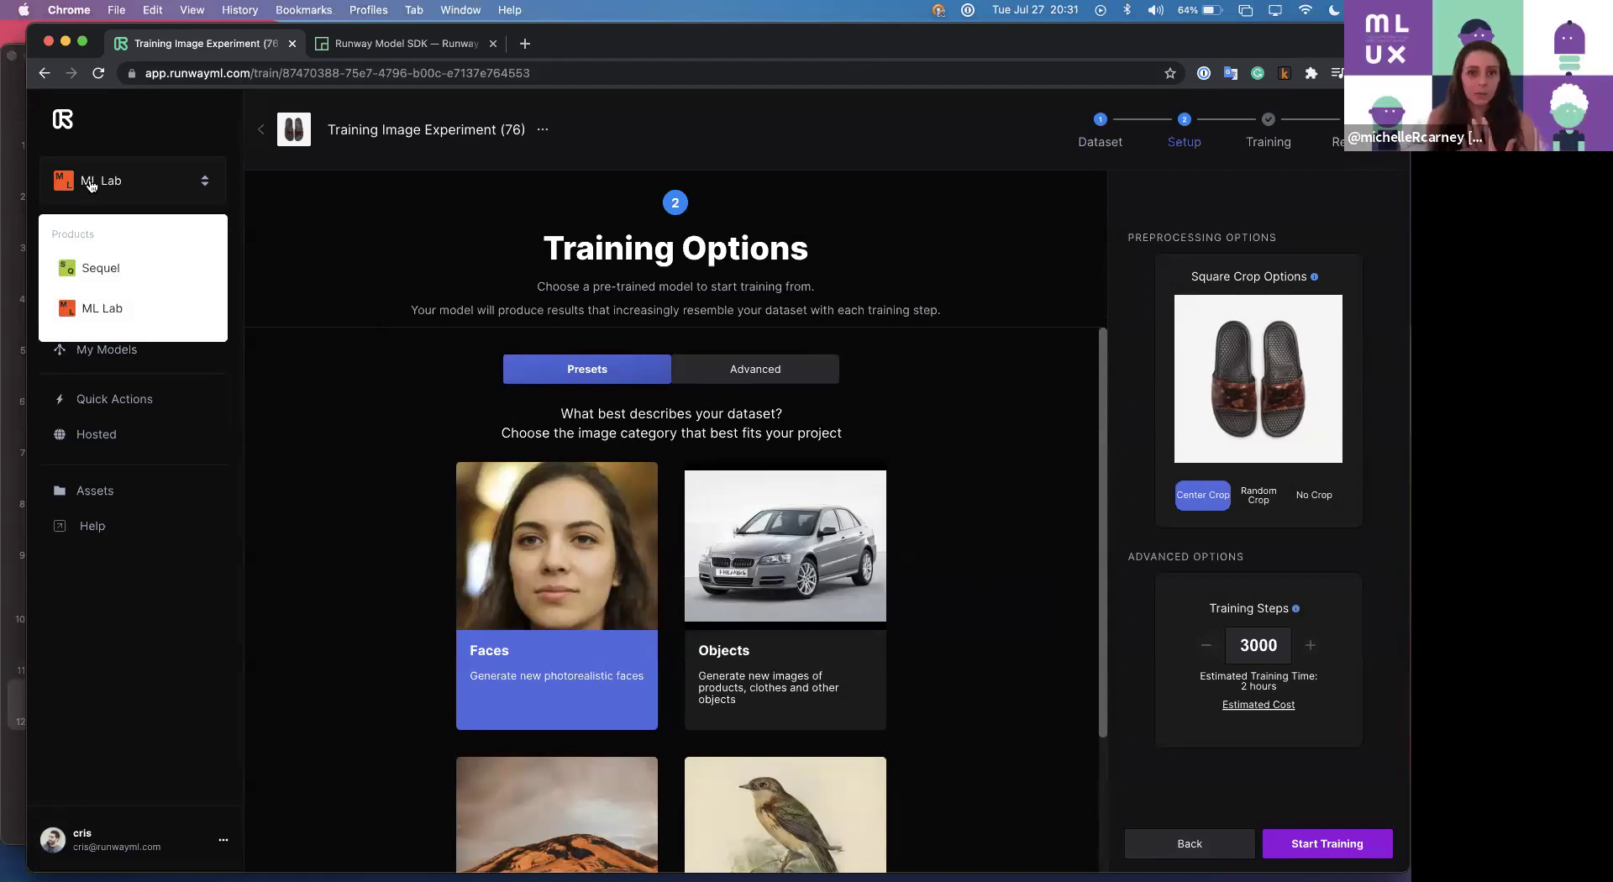
left_click(333, 237)
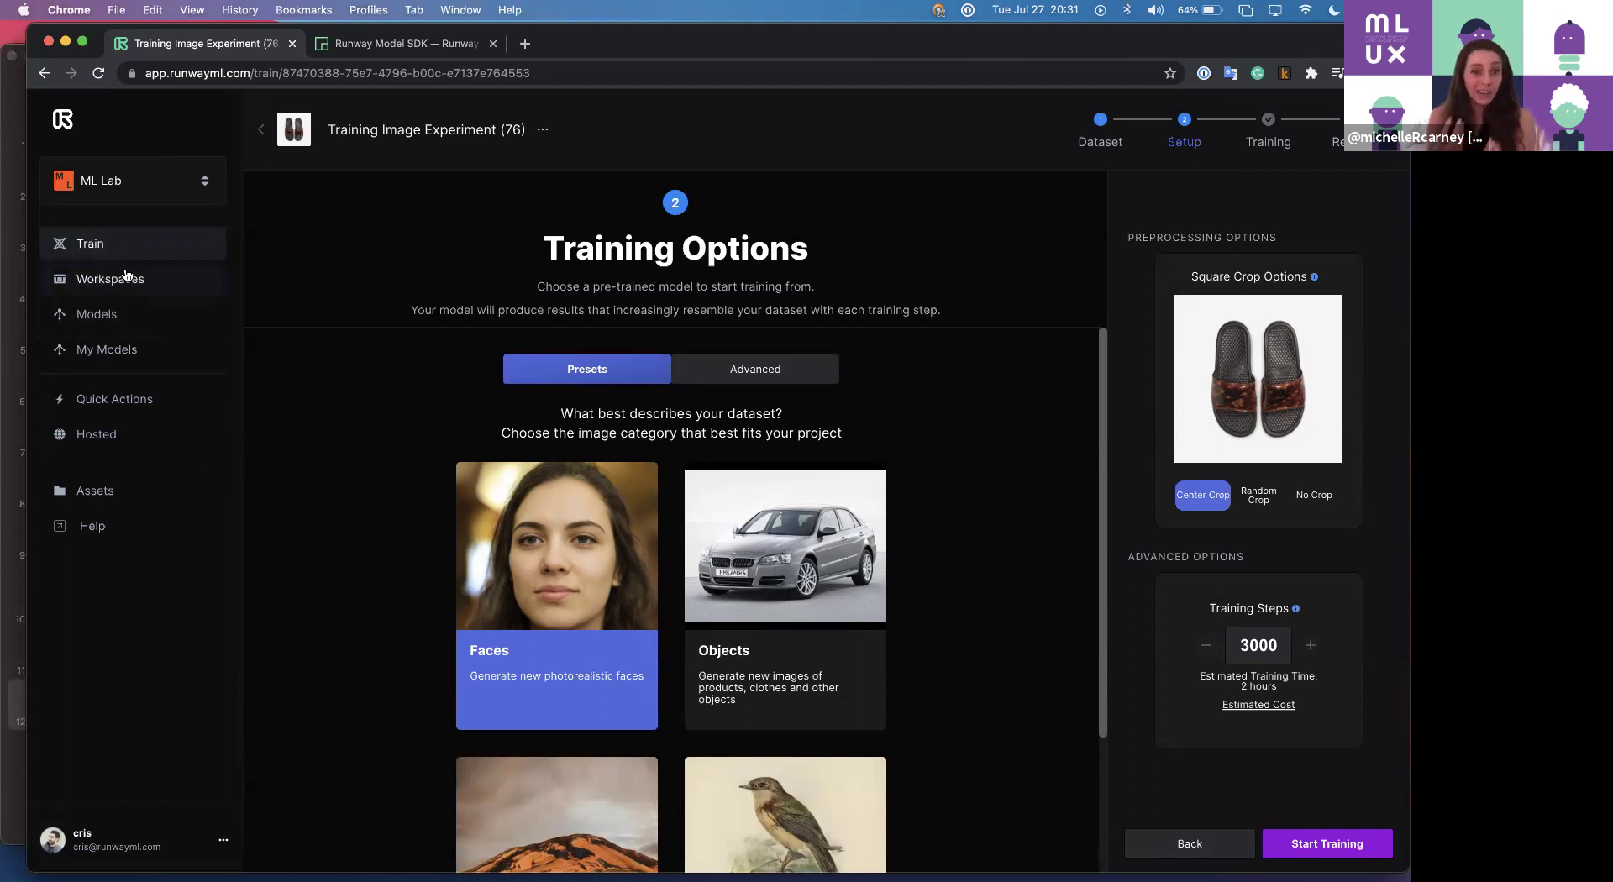
Open the Stylization model collection and look through all of its style transfer models.
left_click(122, 312)
left_click(758, 320)
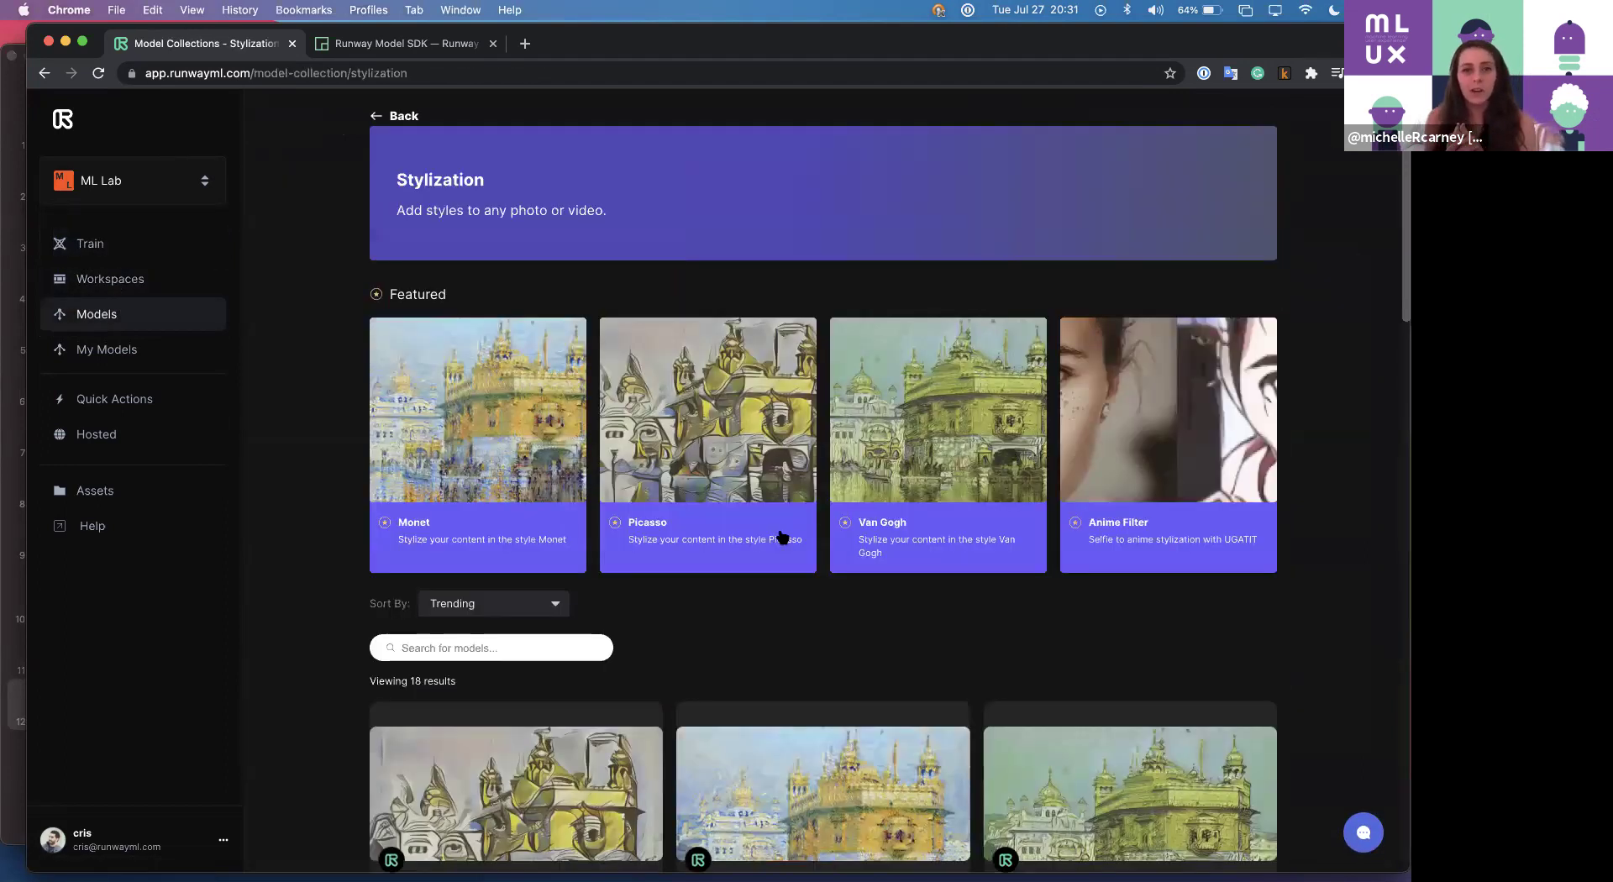
scroll(759, 320, "down", 10)
scroll(781, 536, "down", 12)
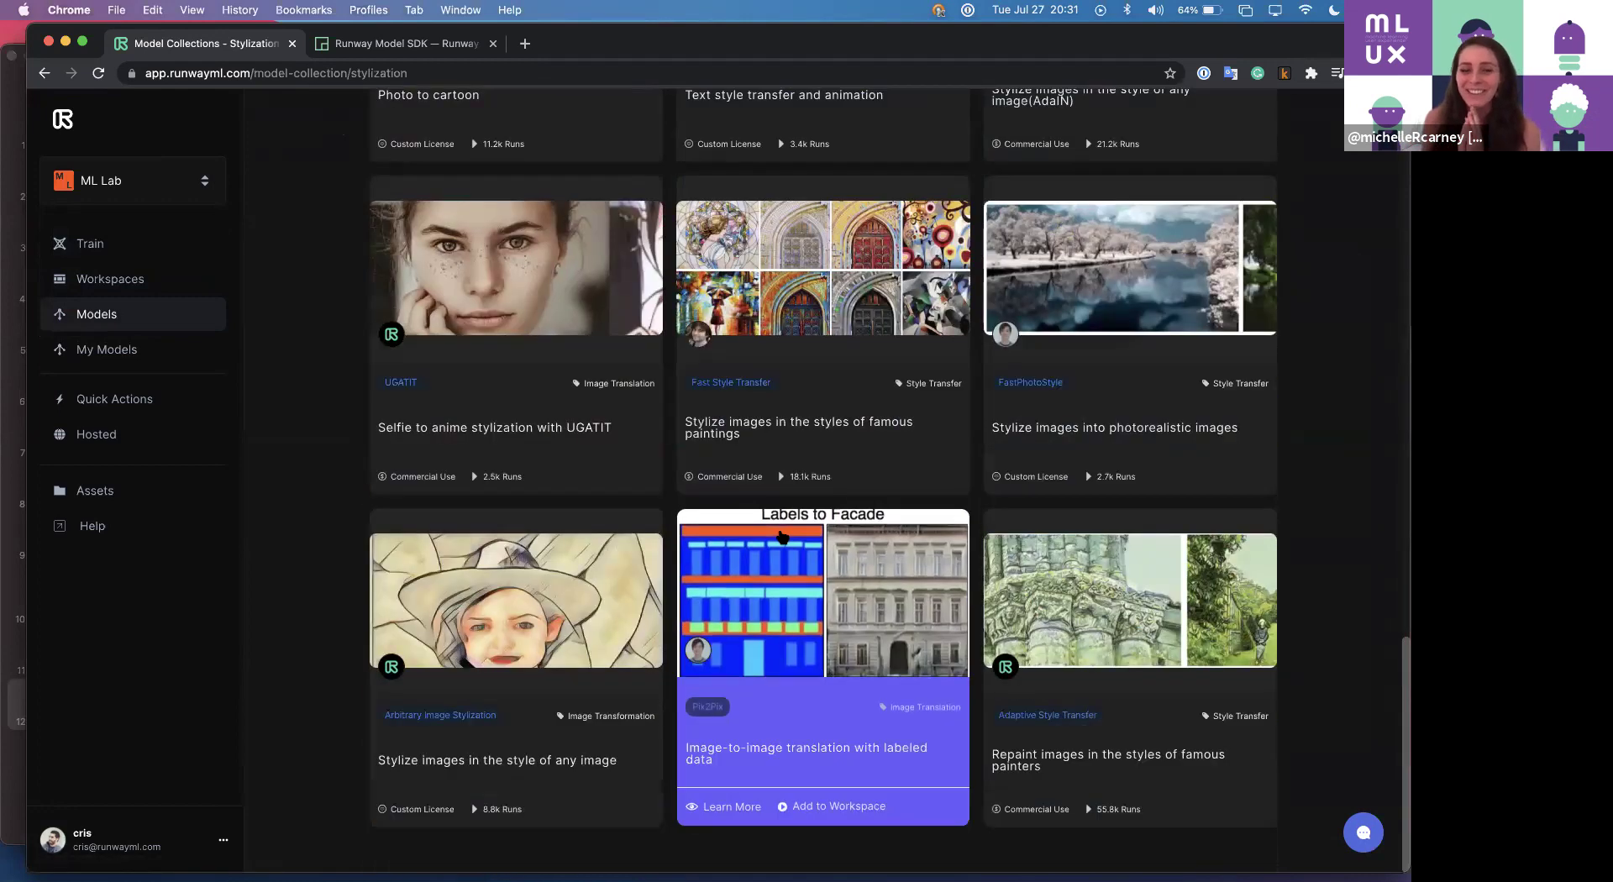
scroll(781, 536, "up", 10)
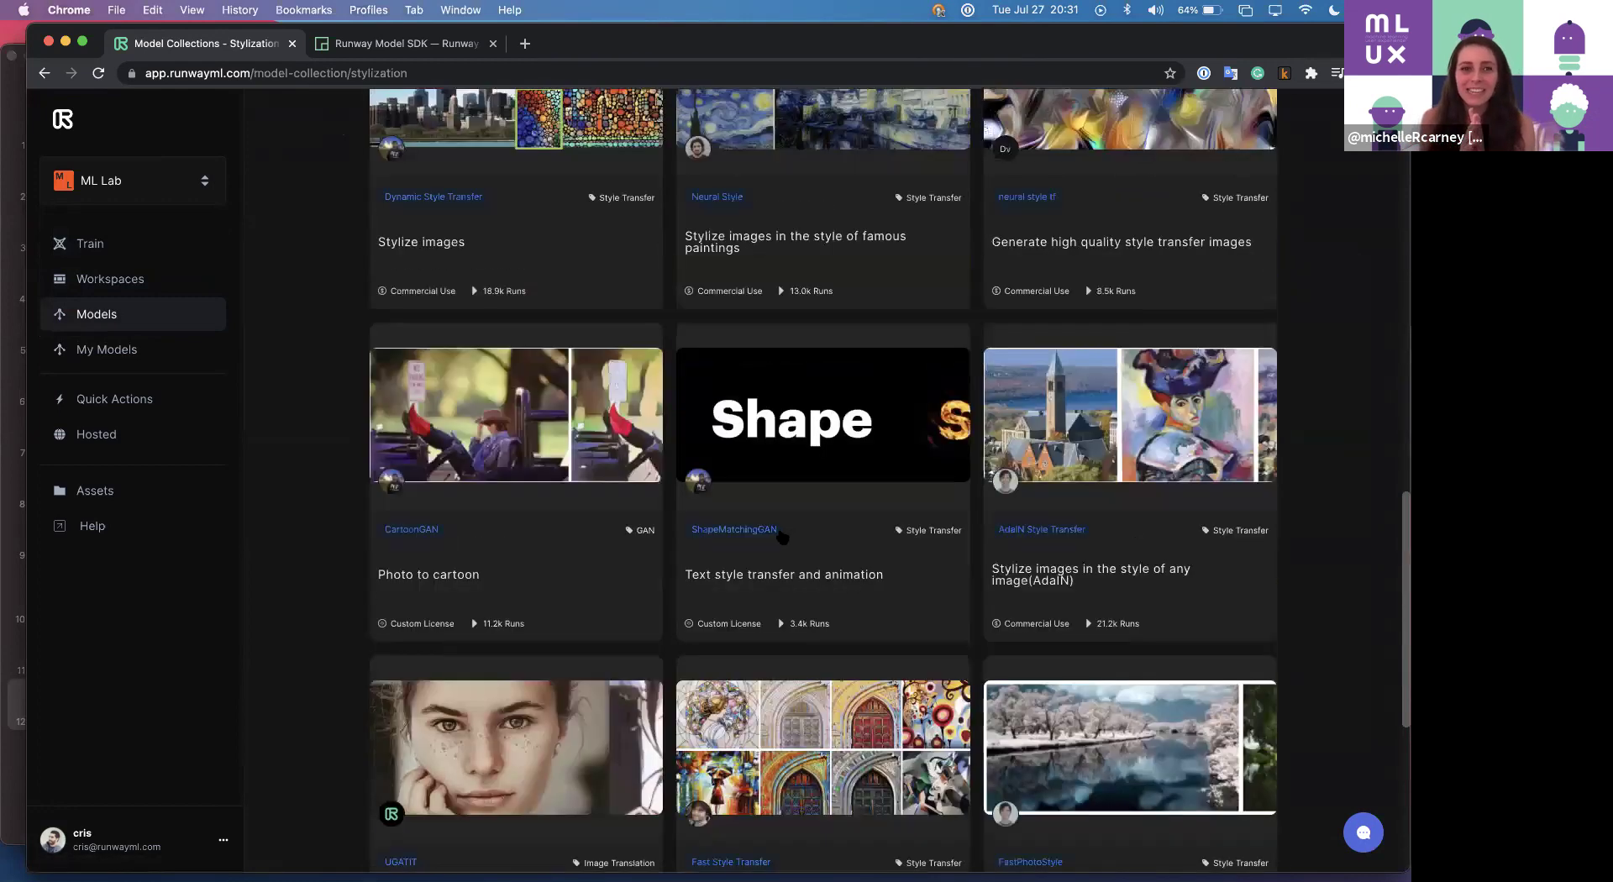
scroll(782, 536, "up", 15)
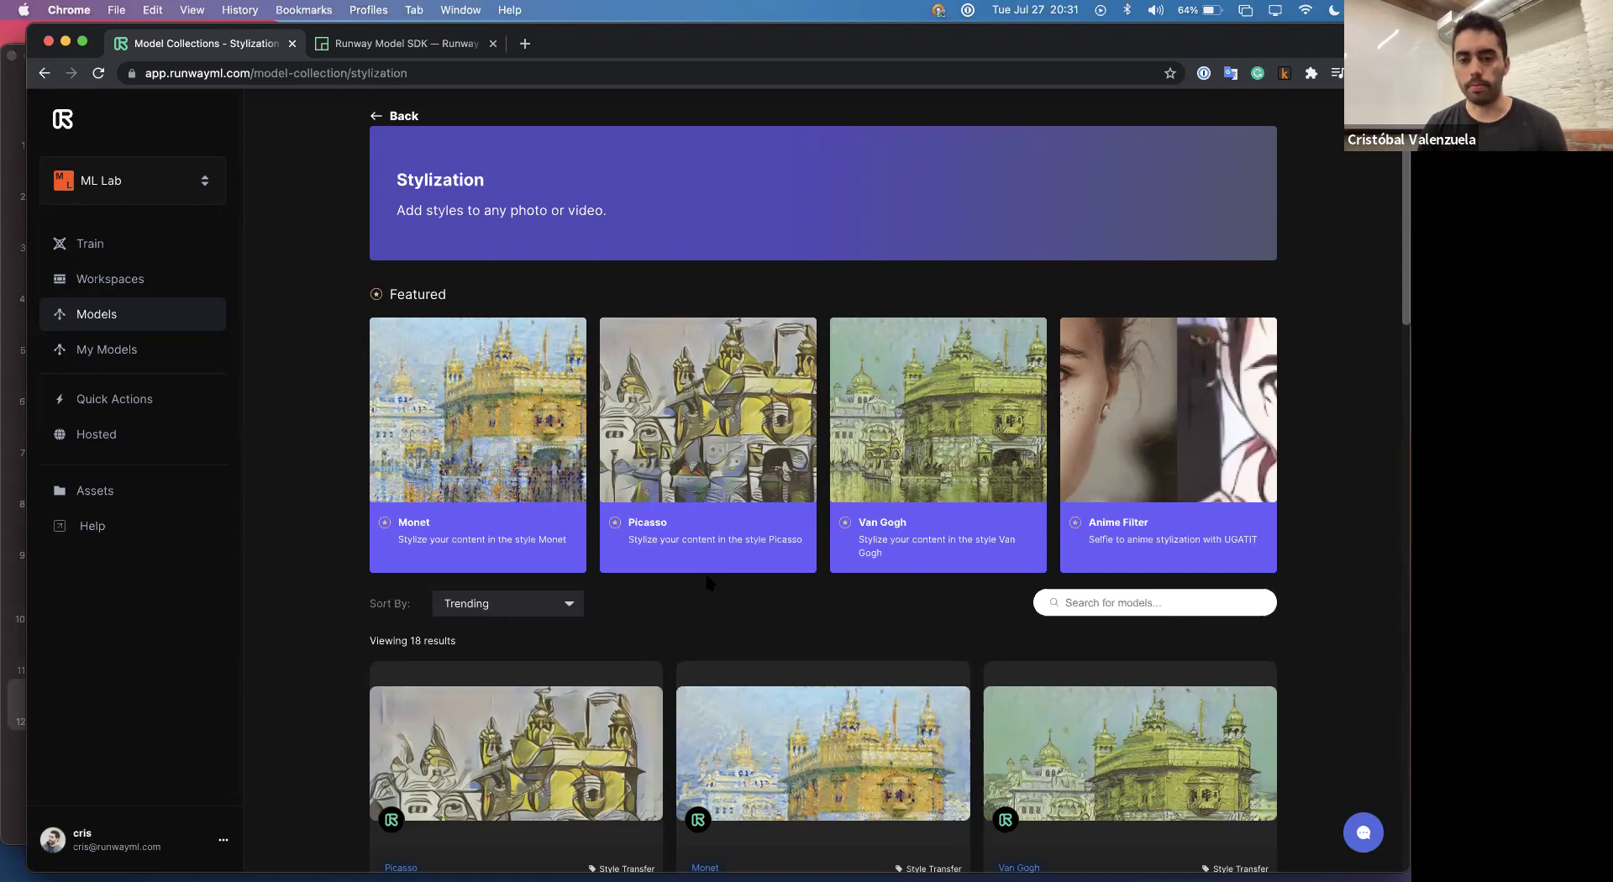
Look through the Animation and Experimental model collections and return to the model categories.
left_click(394, 116)
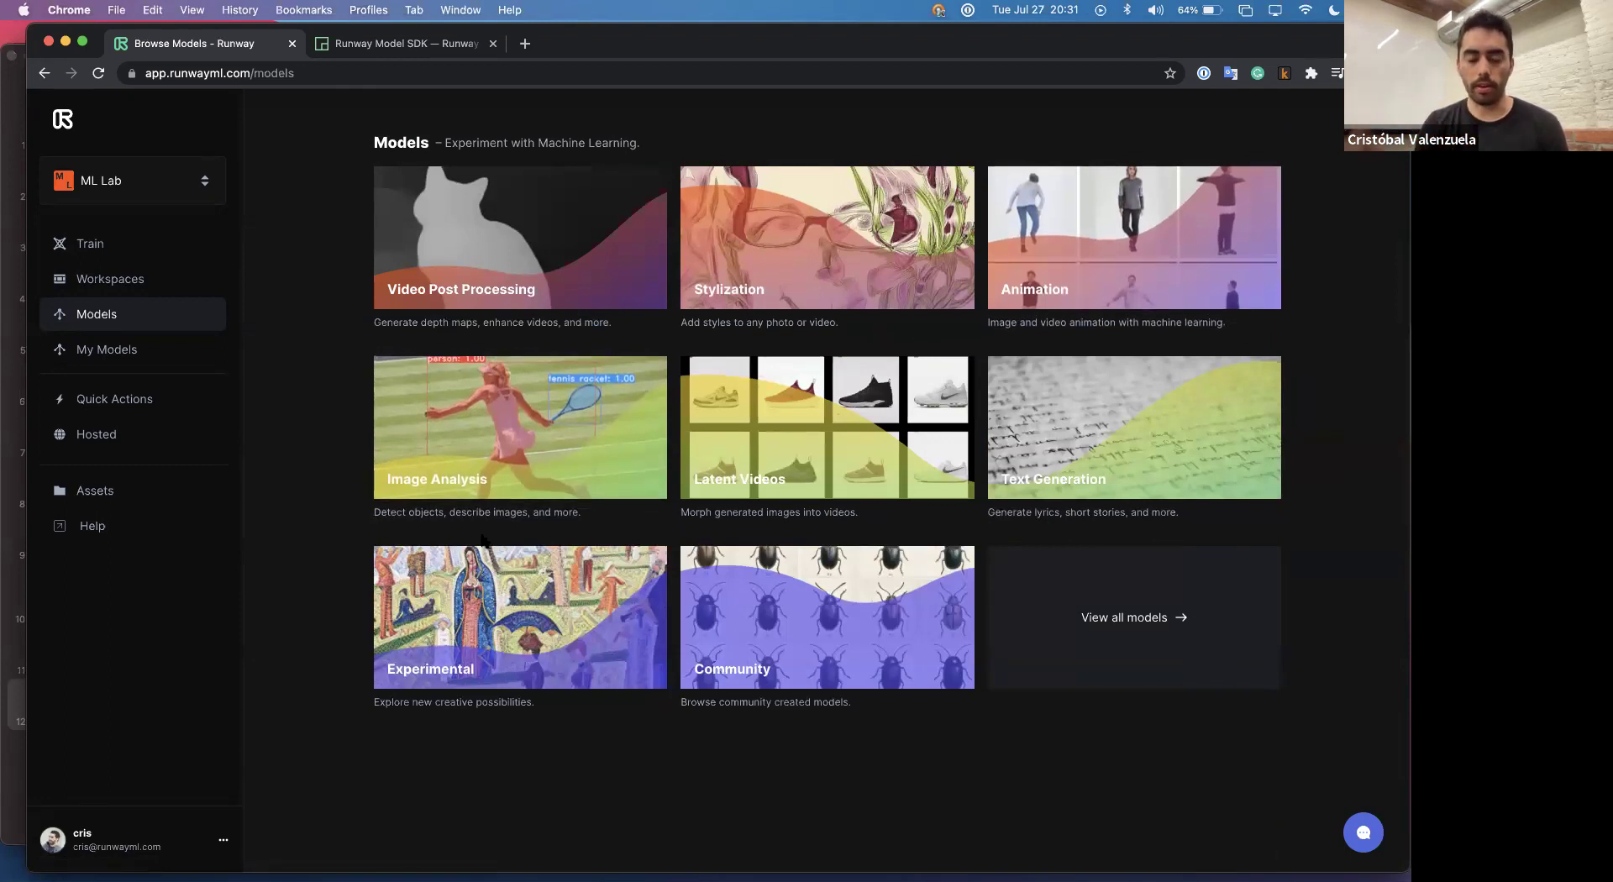
left_click(1033, 286)
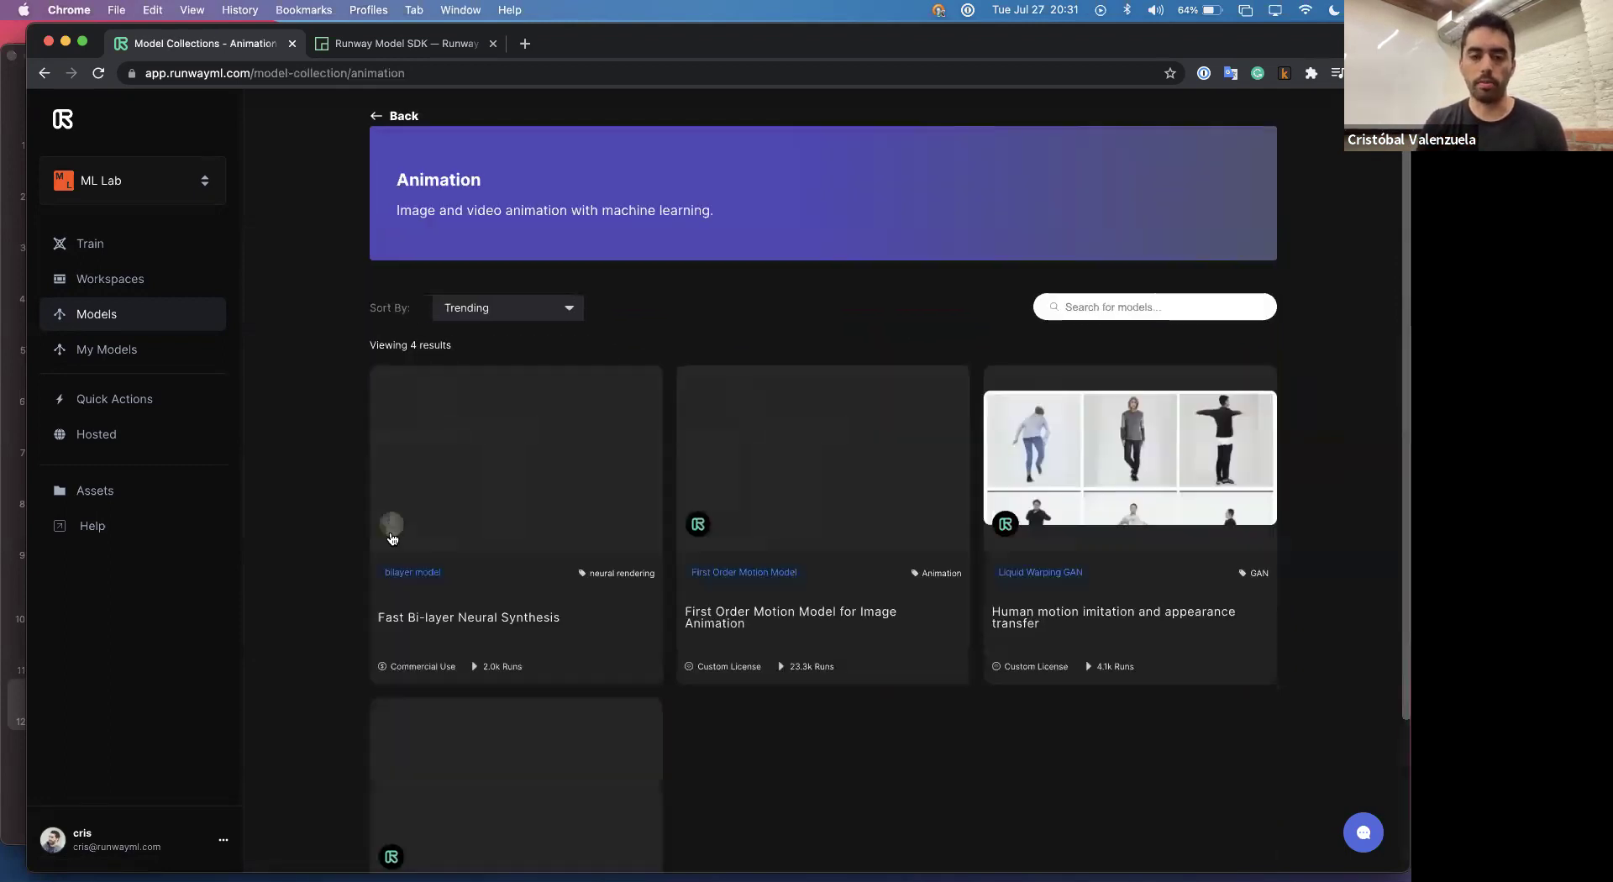
scroll(391, 538, "down", 1)
scroll(399, 336, "up", 1)
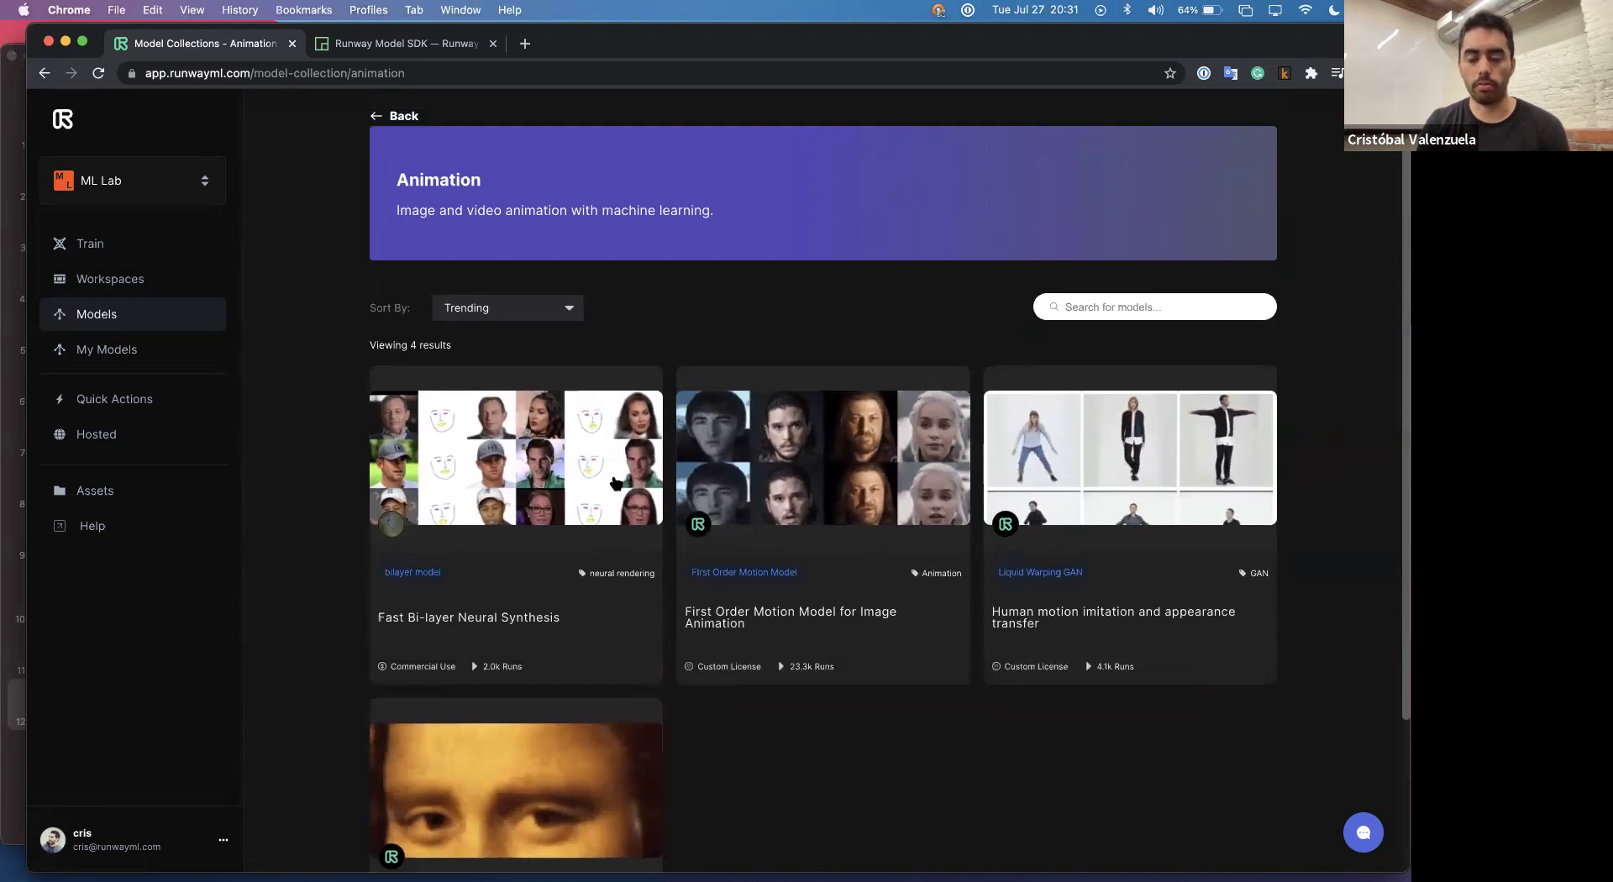
left_click(398, 117)
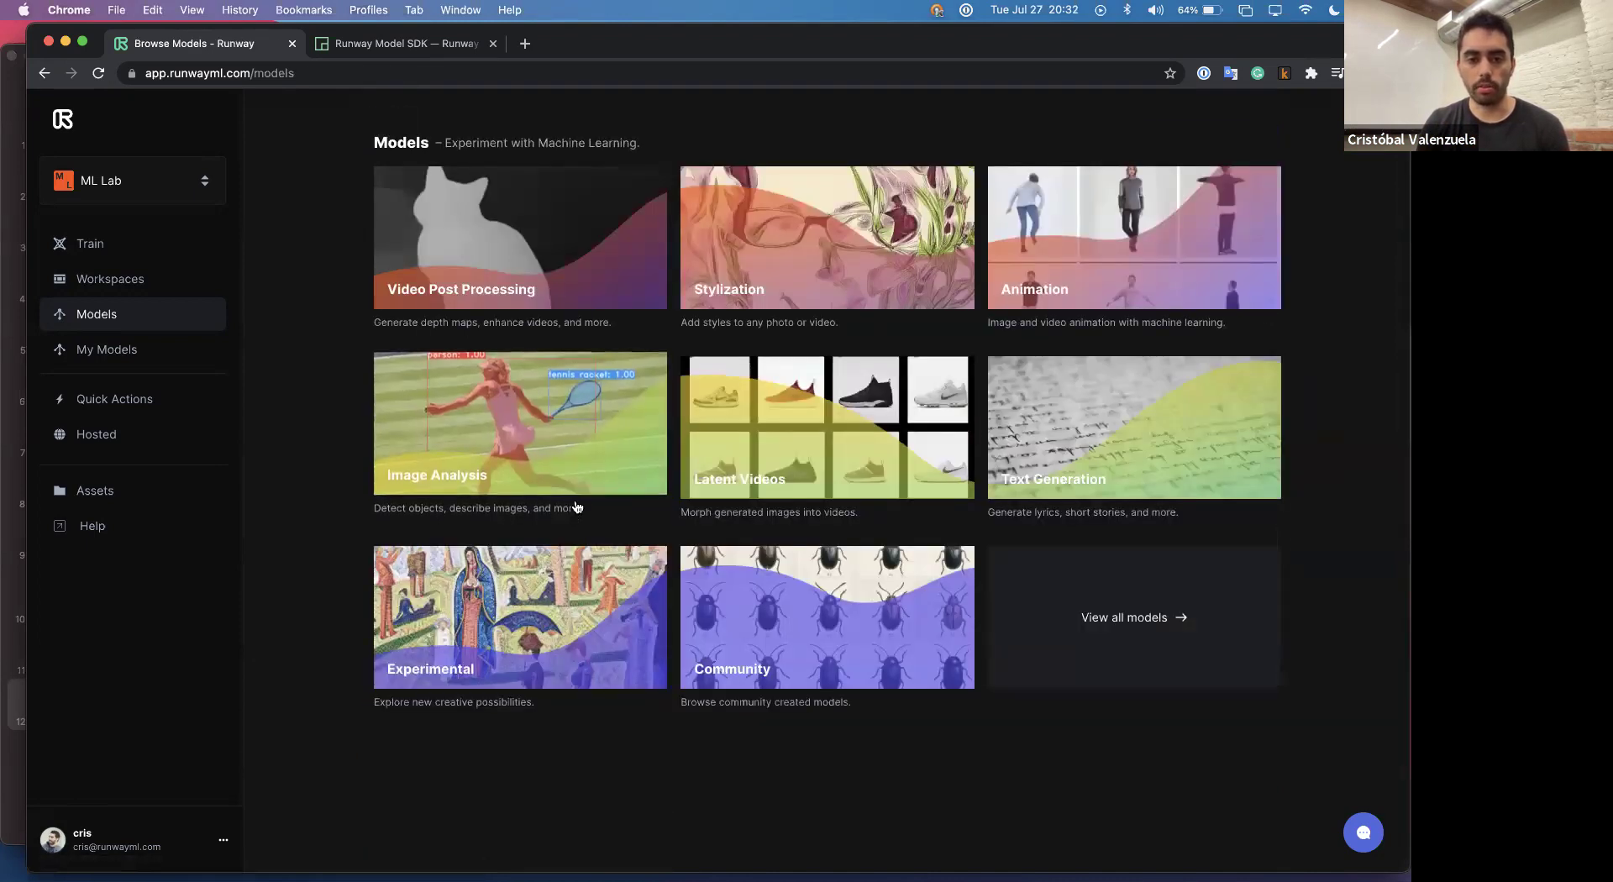
left_click(580, 571)
left_click(398, 117)
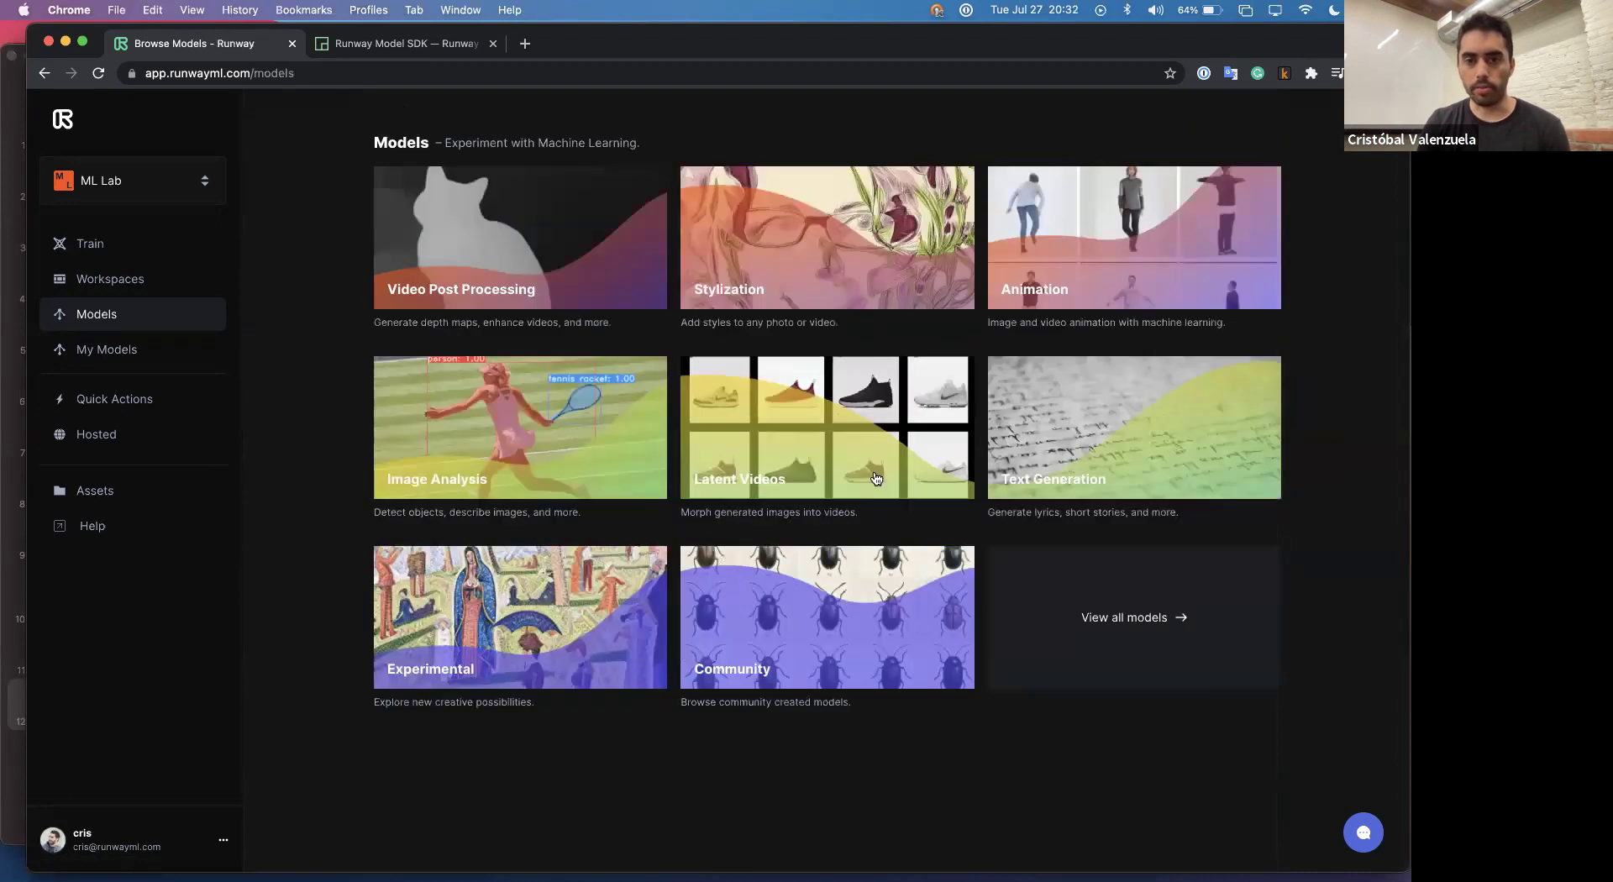
Examine the featured and listed models in the Video Post Processing collection and return to the model categories.
left_click(588, 269)
scroll(663, 420, "down", 3)
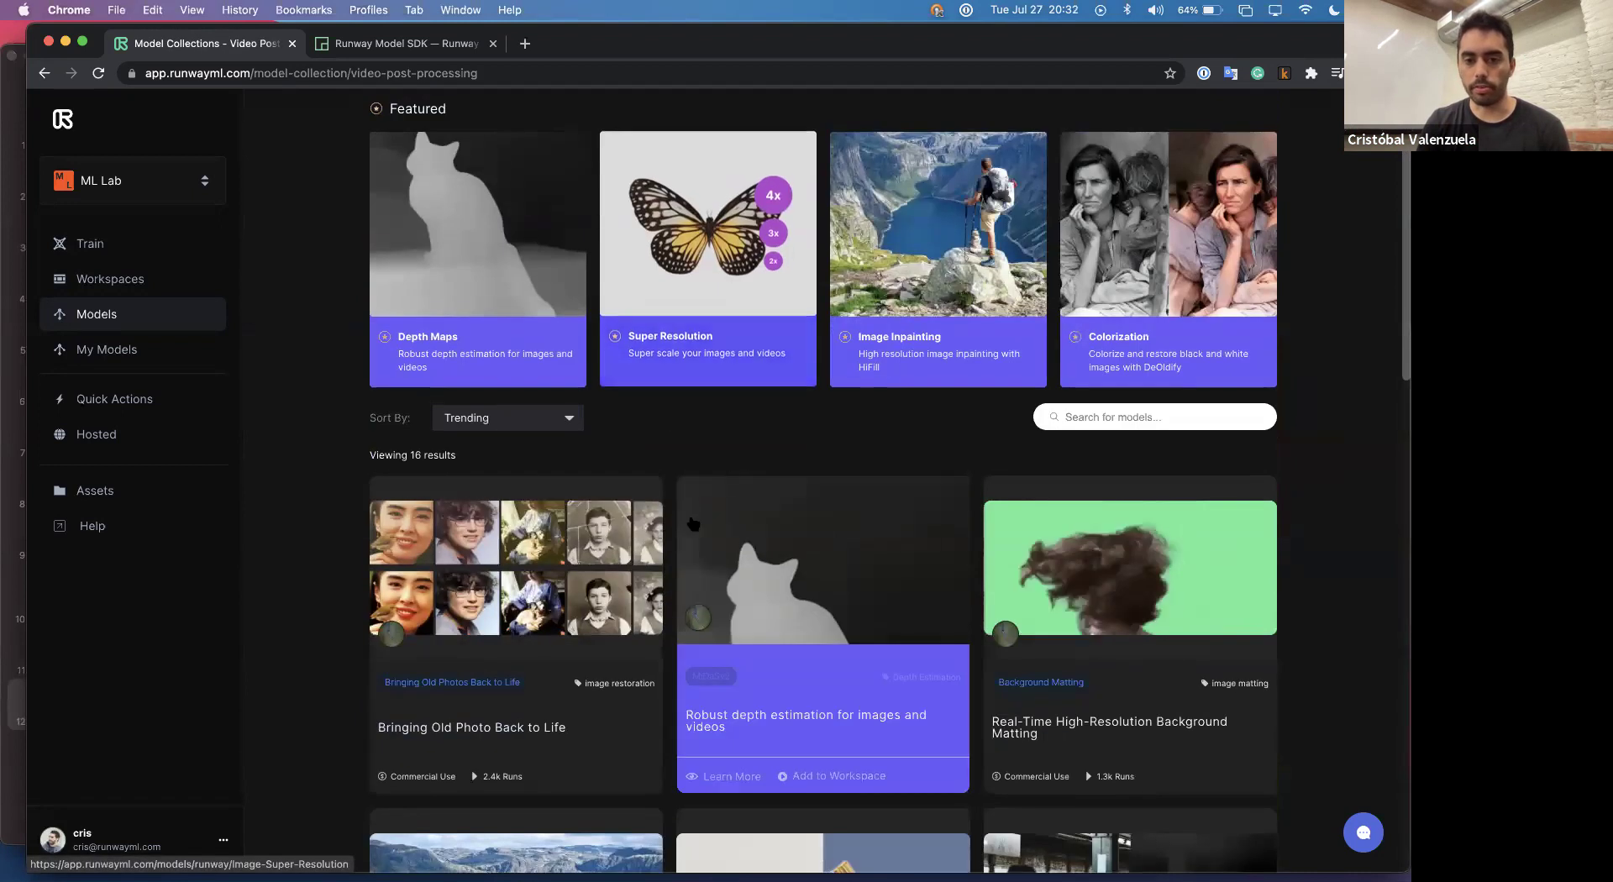
scroll(693, 524, "down", 5)
scroll(374, 89, "up", 10)
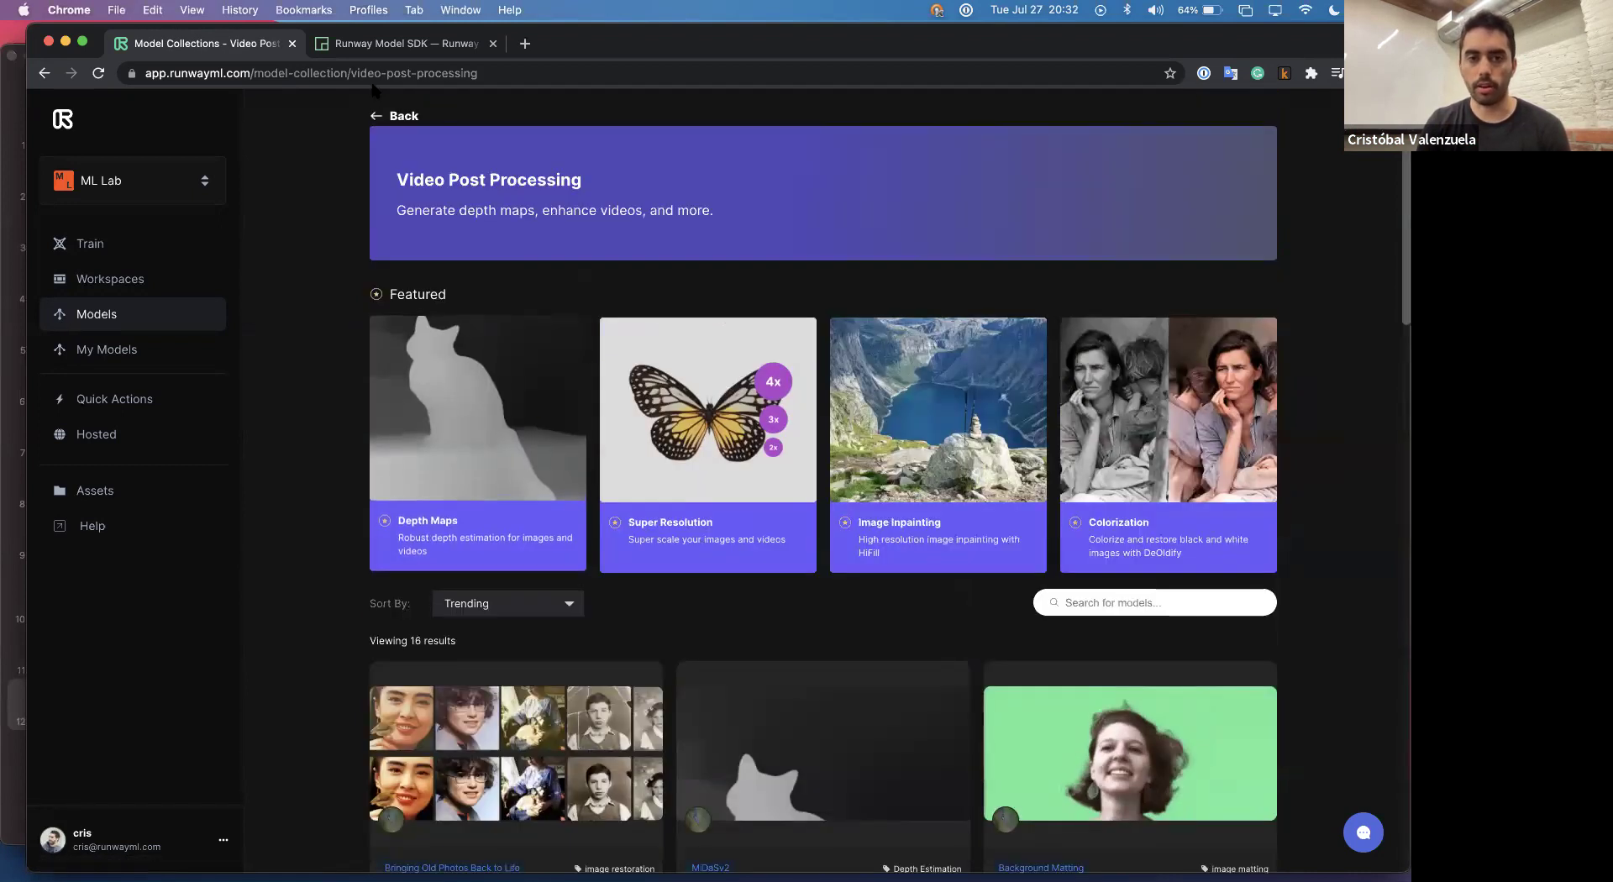
left_click(378, 116)
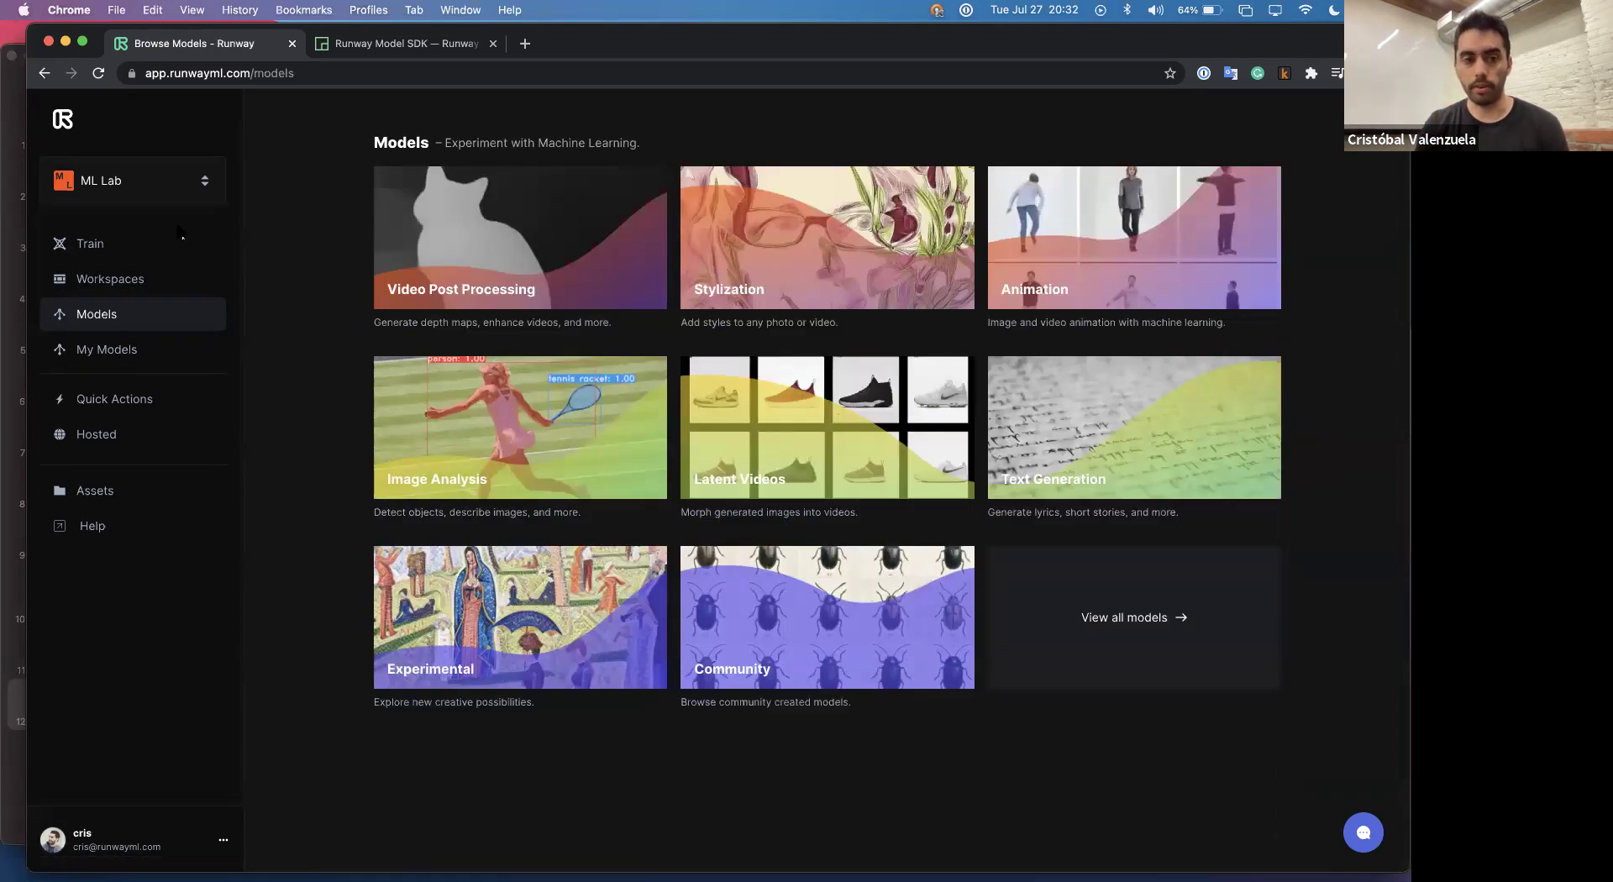
Create a new image training experiment named Training Image Experiment (77) and choose the Shoes - Transformed (2) dataset.
left_click(90, 243)
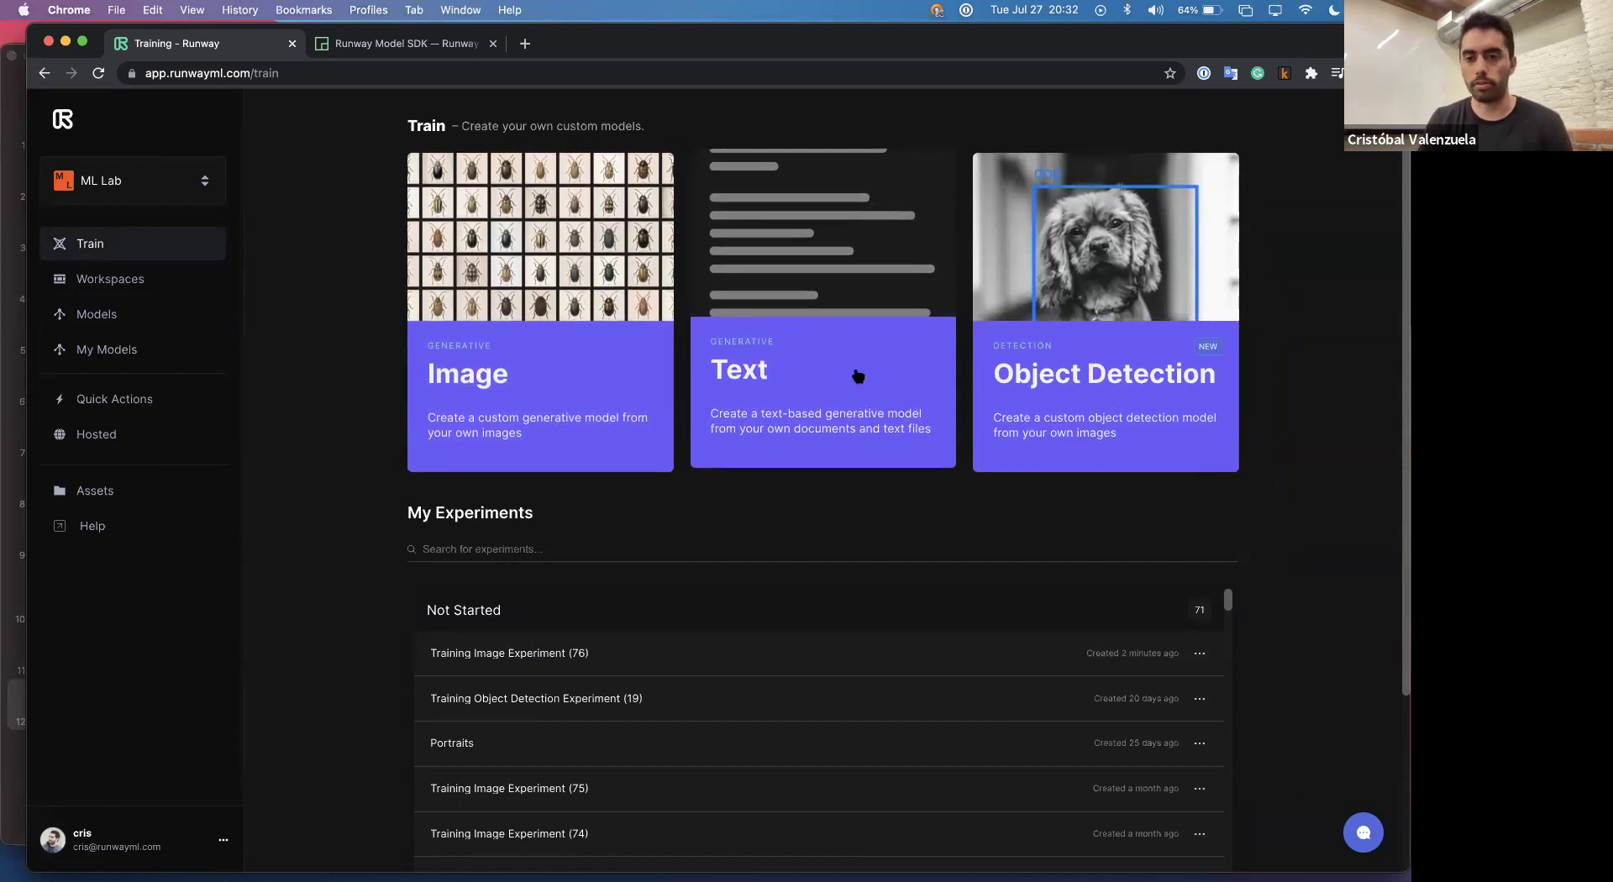
left_click(471, 401)
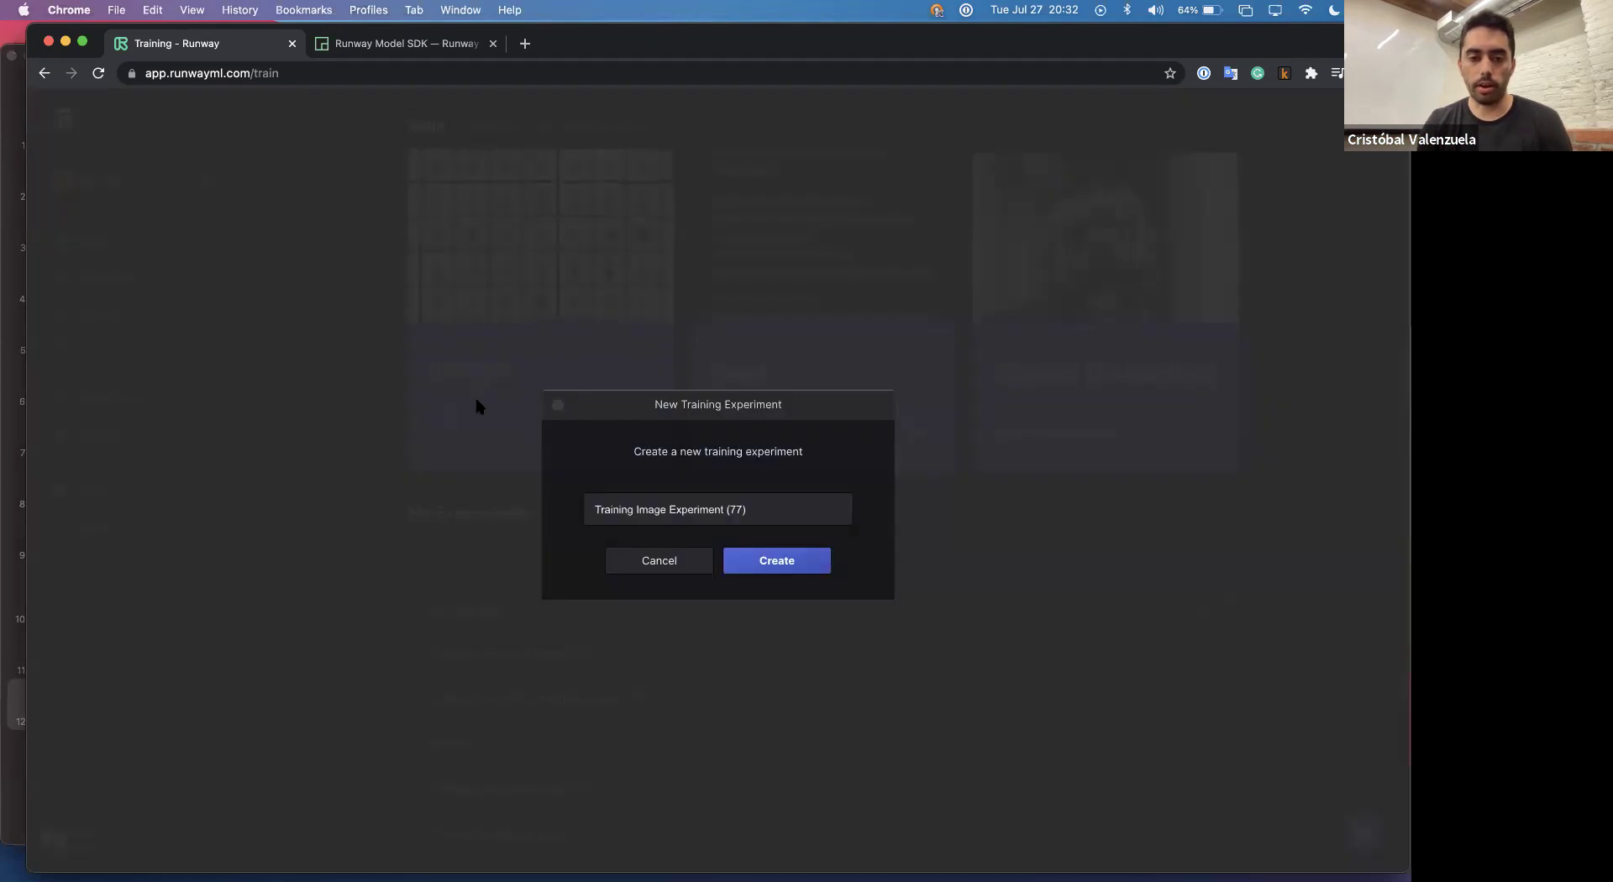
left_click(800, 571)
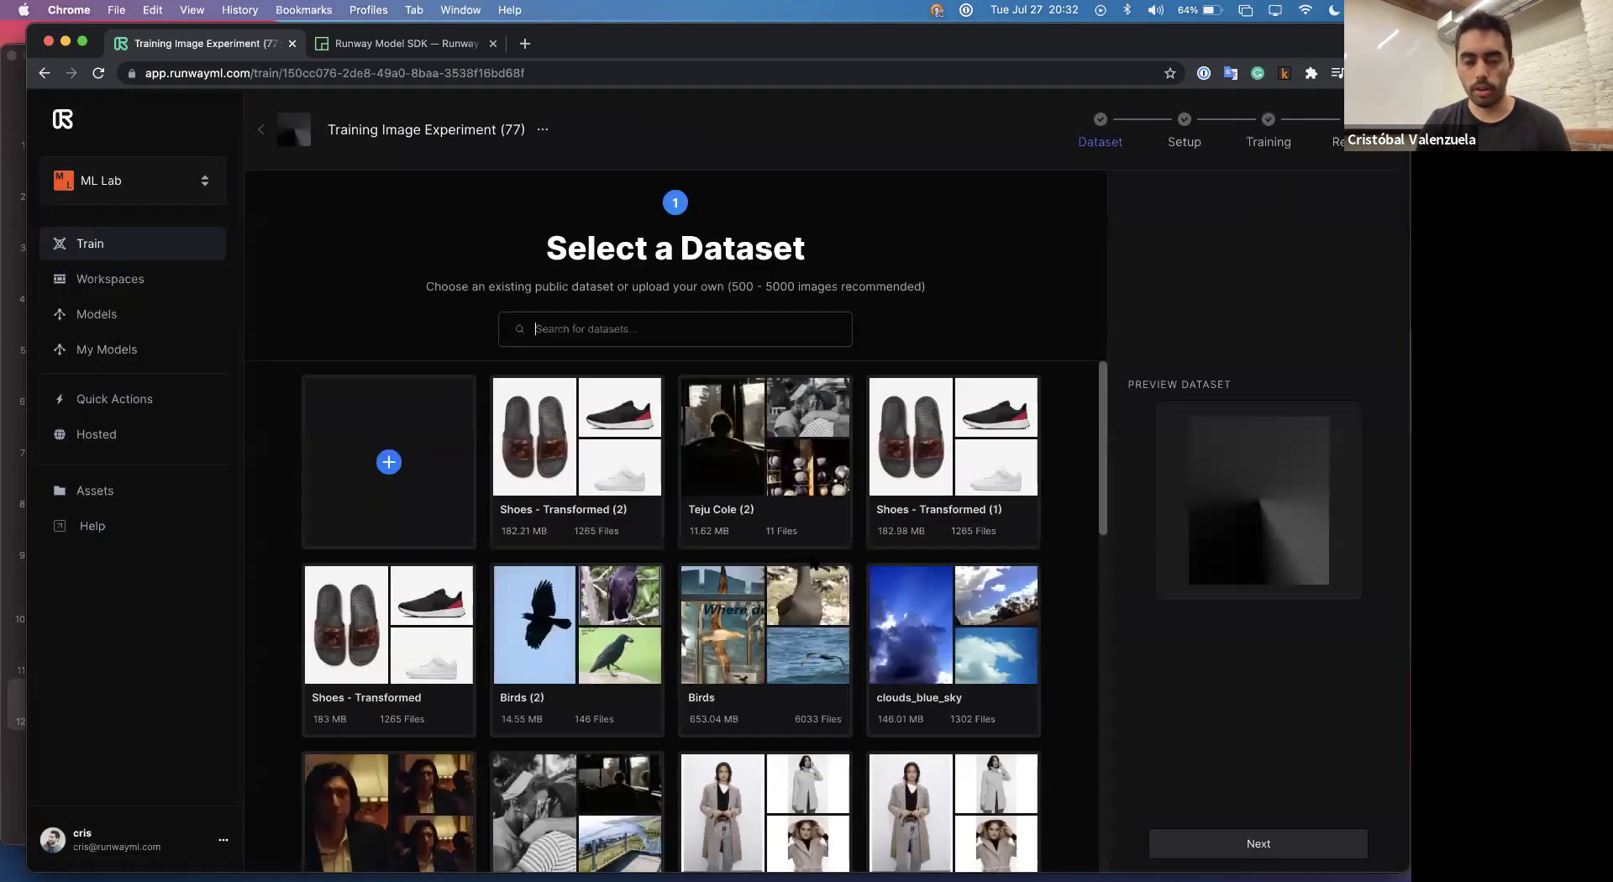
scroll(619, 531, "down", 2)
left_click(619, 504)
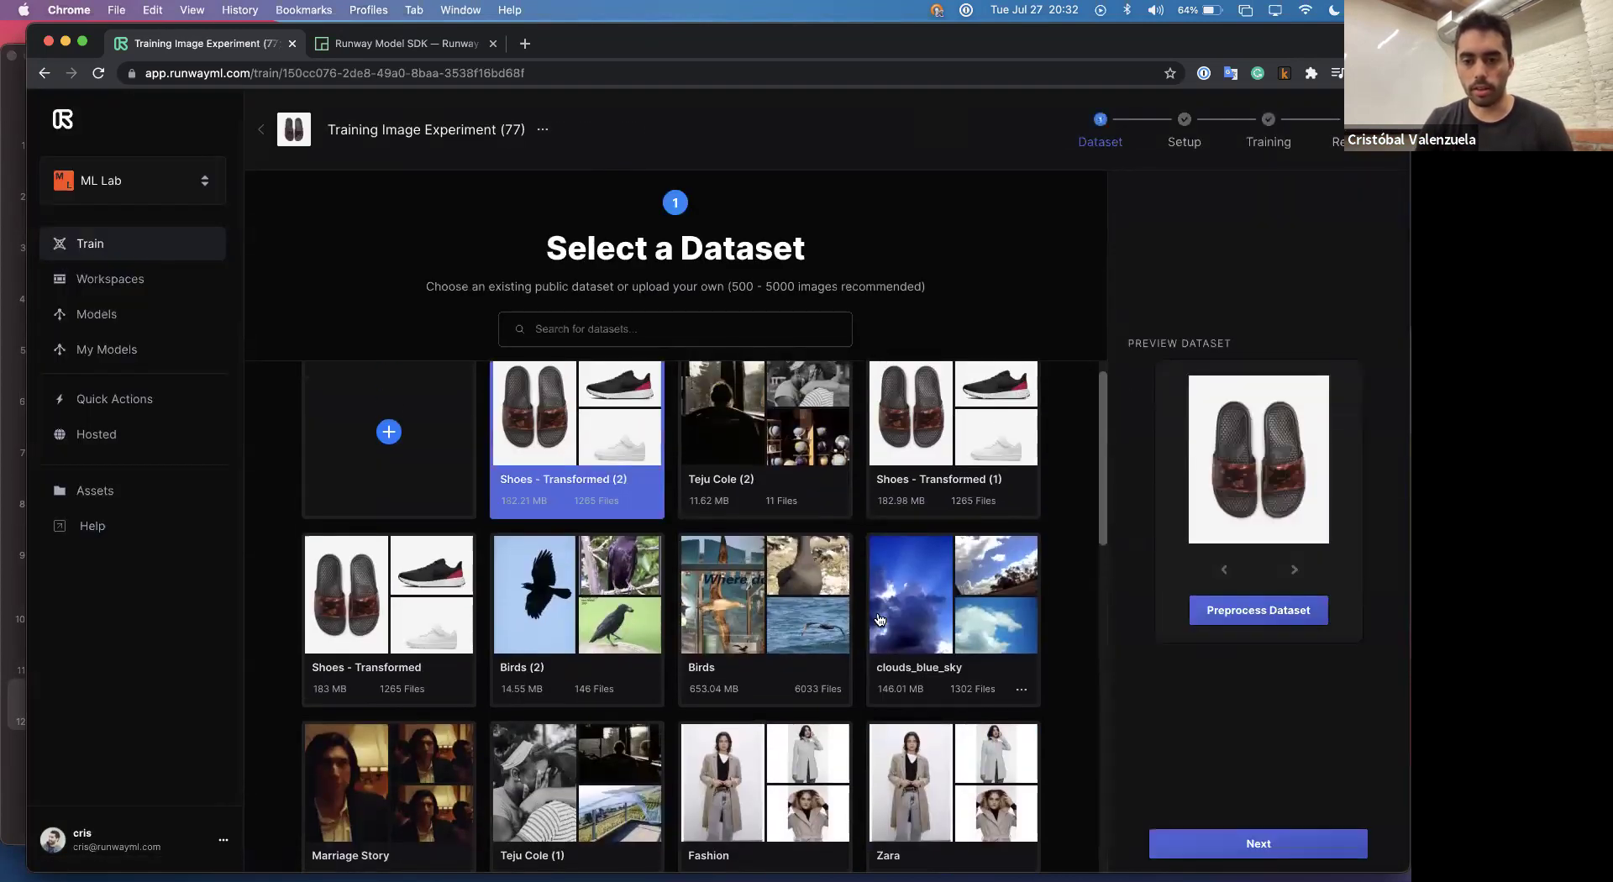
Open the dataset preprocessing view, look through the uncropped shoe images, and close it.
left_click(1194, 615)
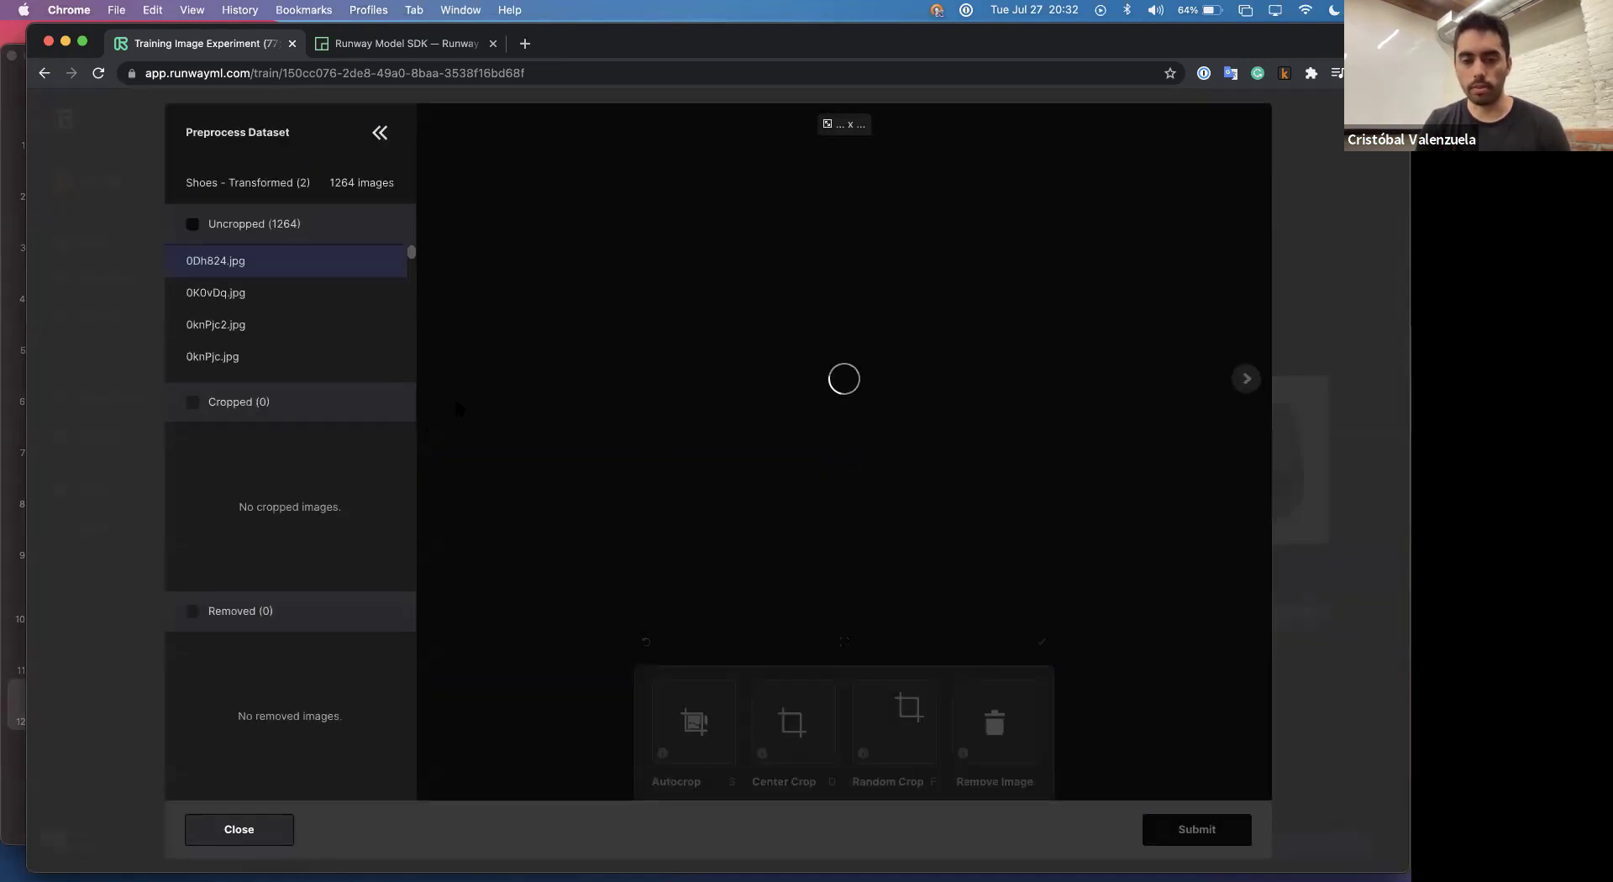
left_click(277, 290)
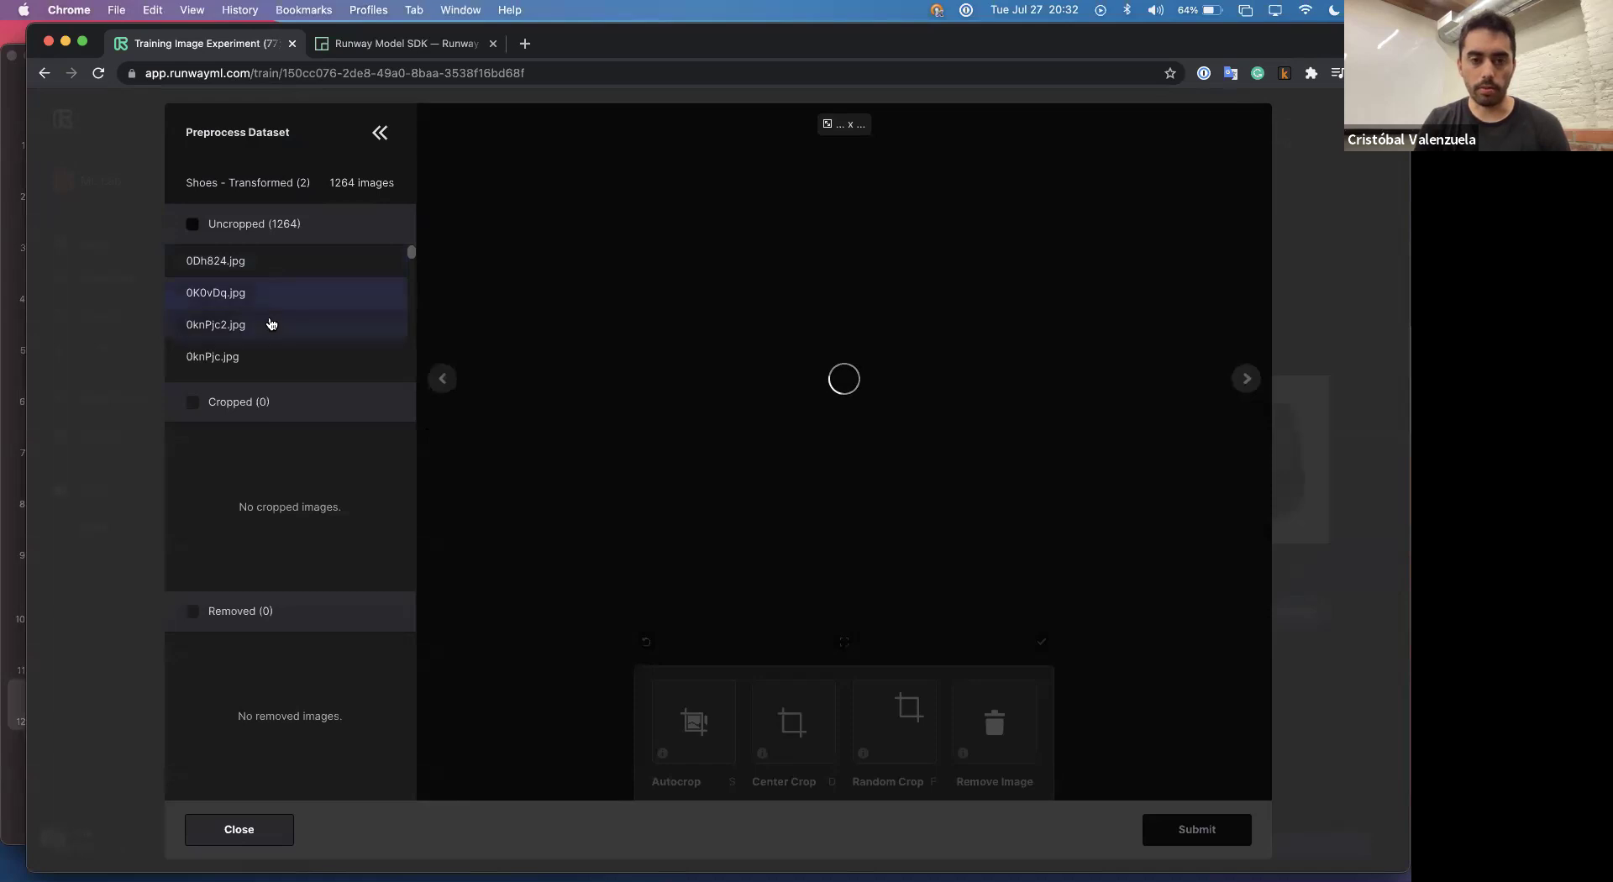
scroll(269, 320, "down", 2)
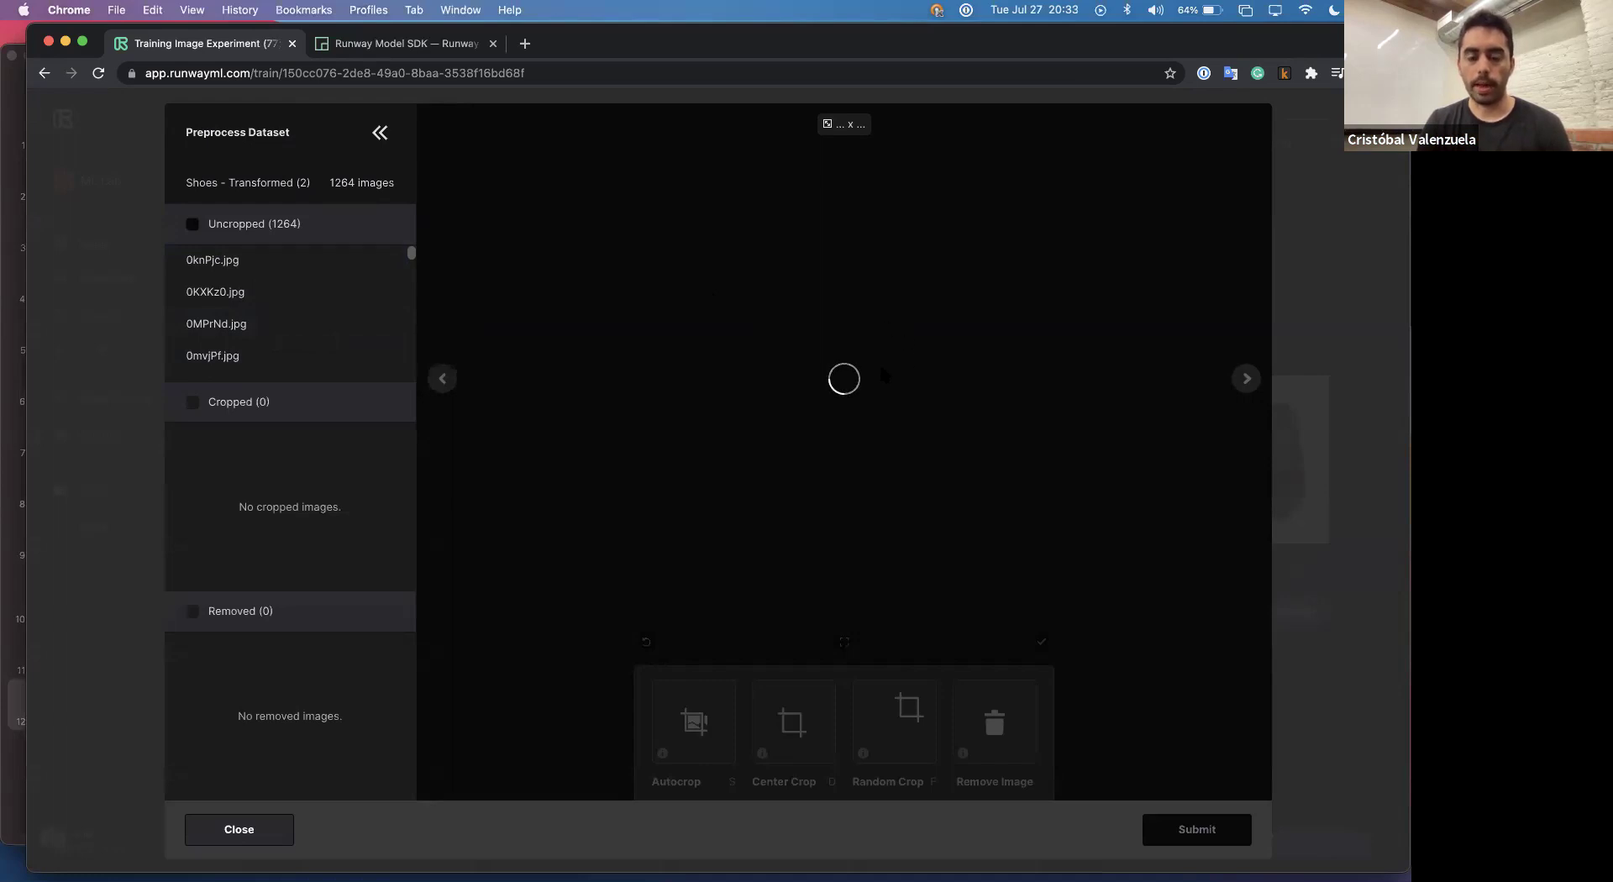
left_click(252, 830)
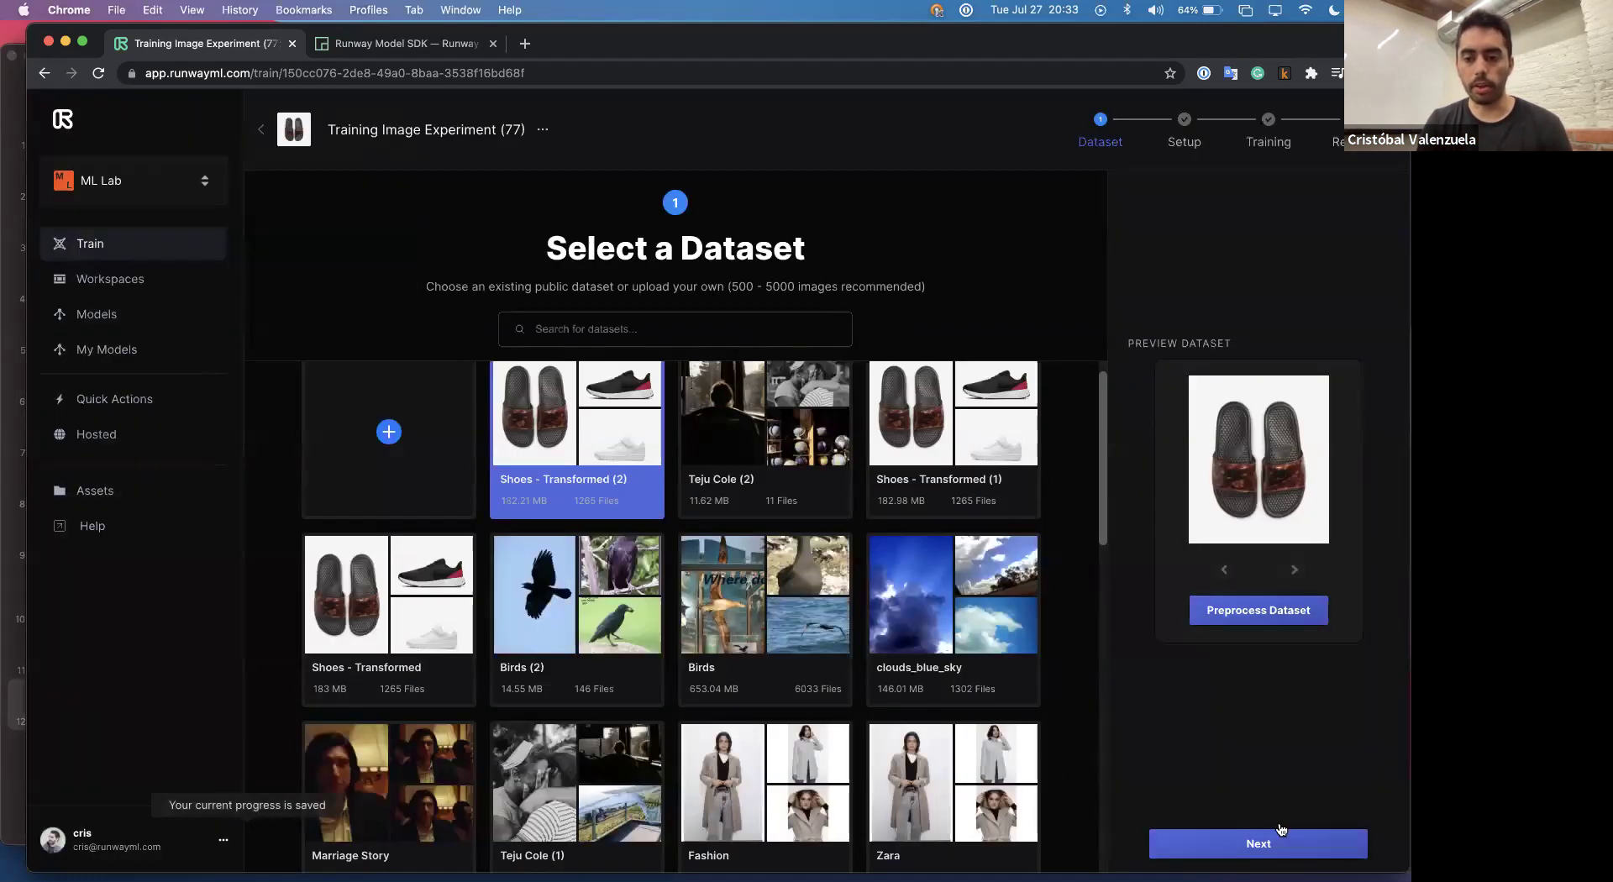
Start training the experiment with the Faces preset, Center Crop and 3000 steps, and stop the run.
left_click(1283, 836)
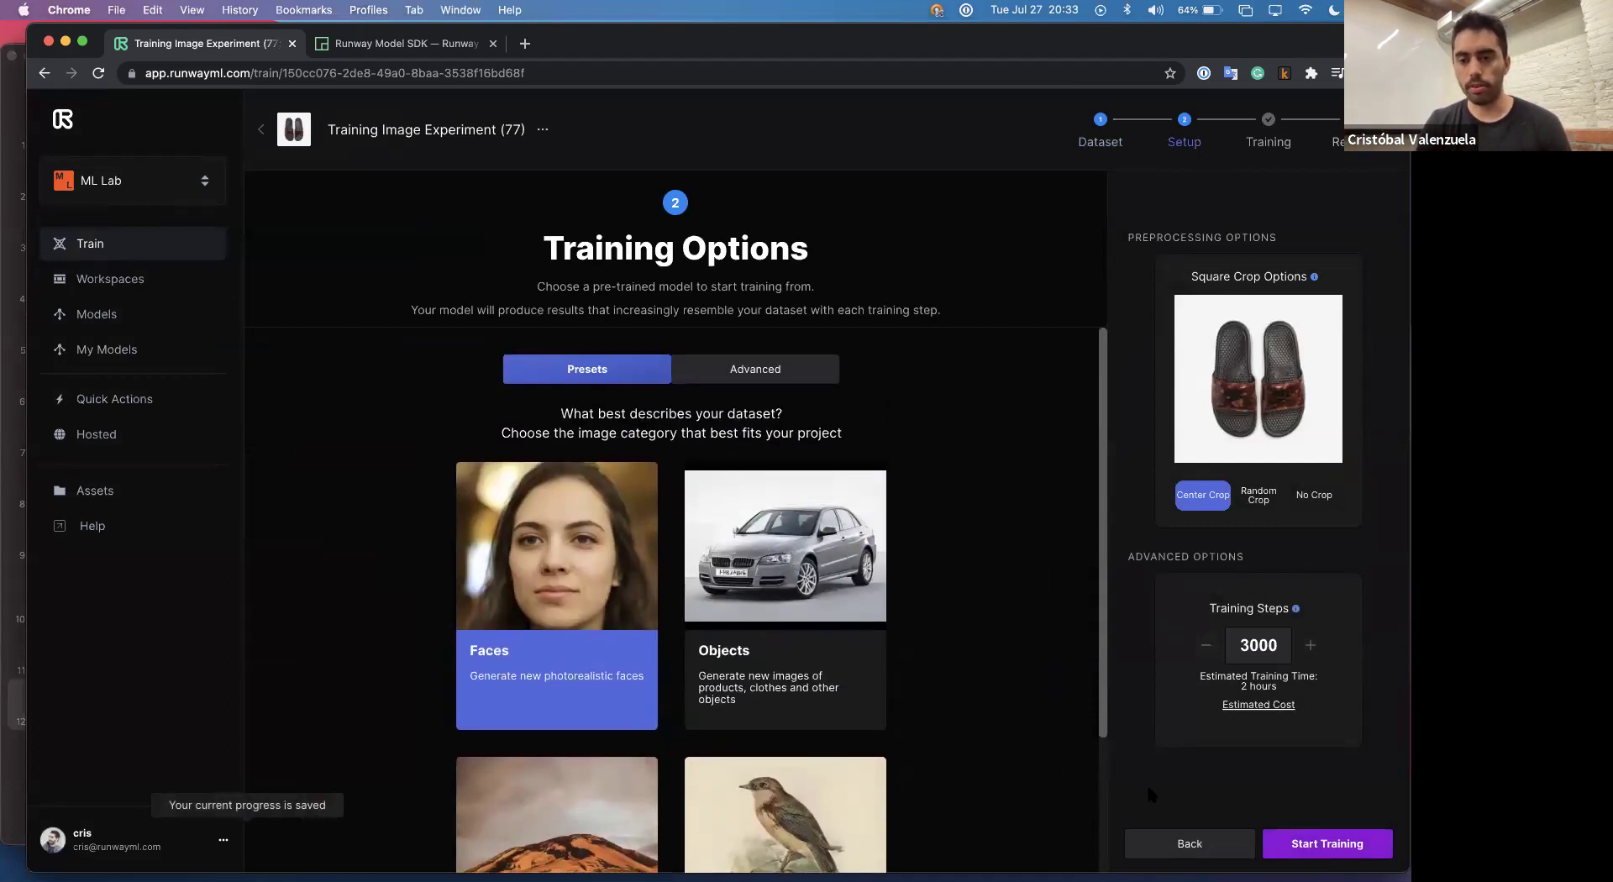
left_click(1308, 843)
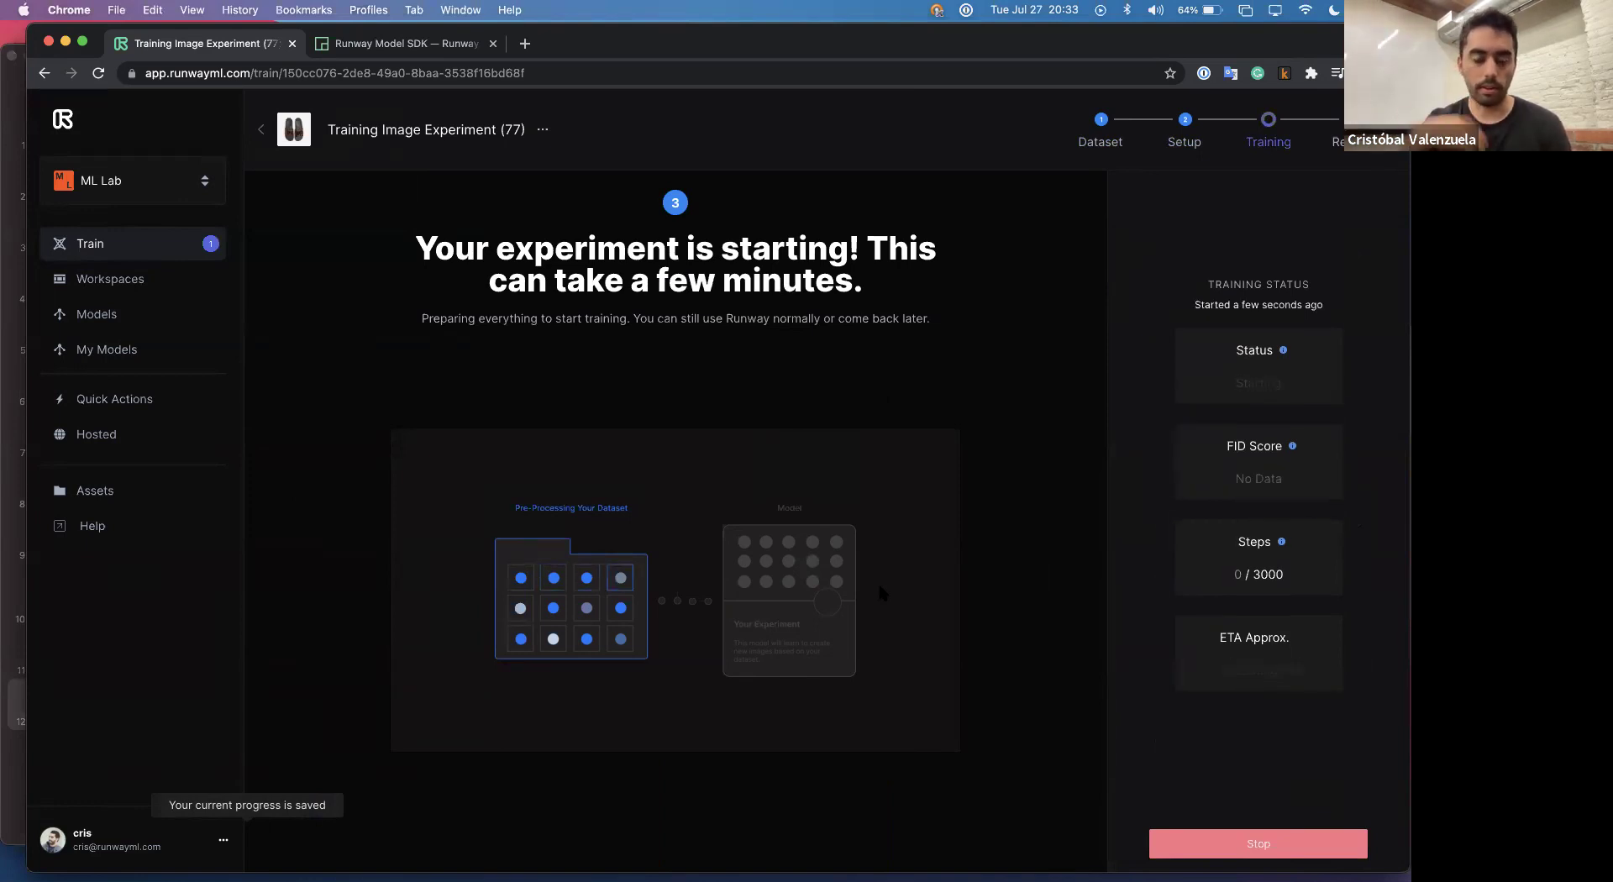
left_click(1252, 848)
left_click(763, 561)
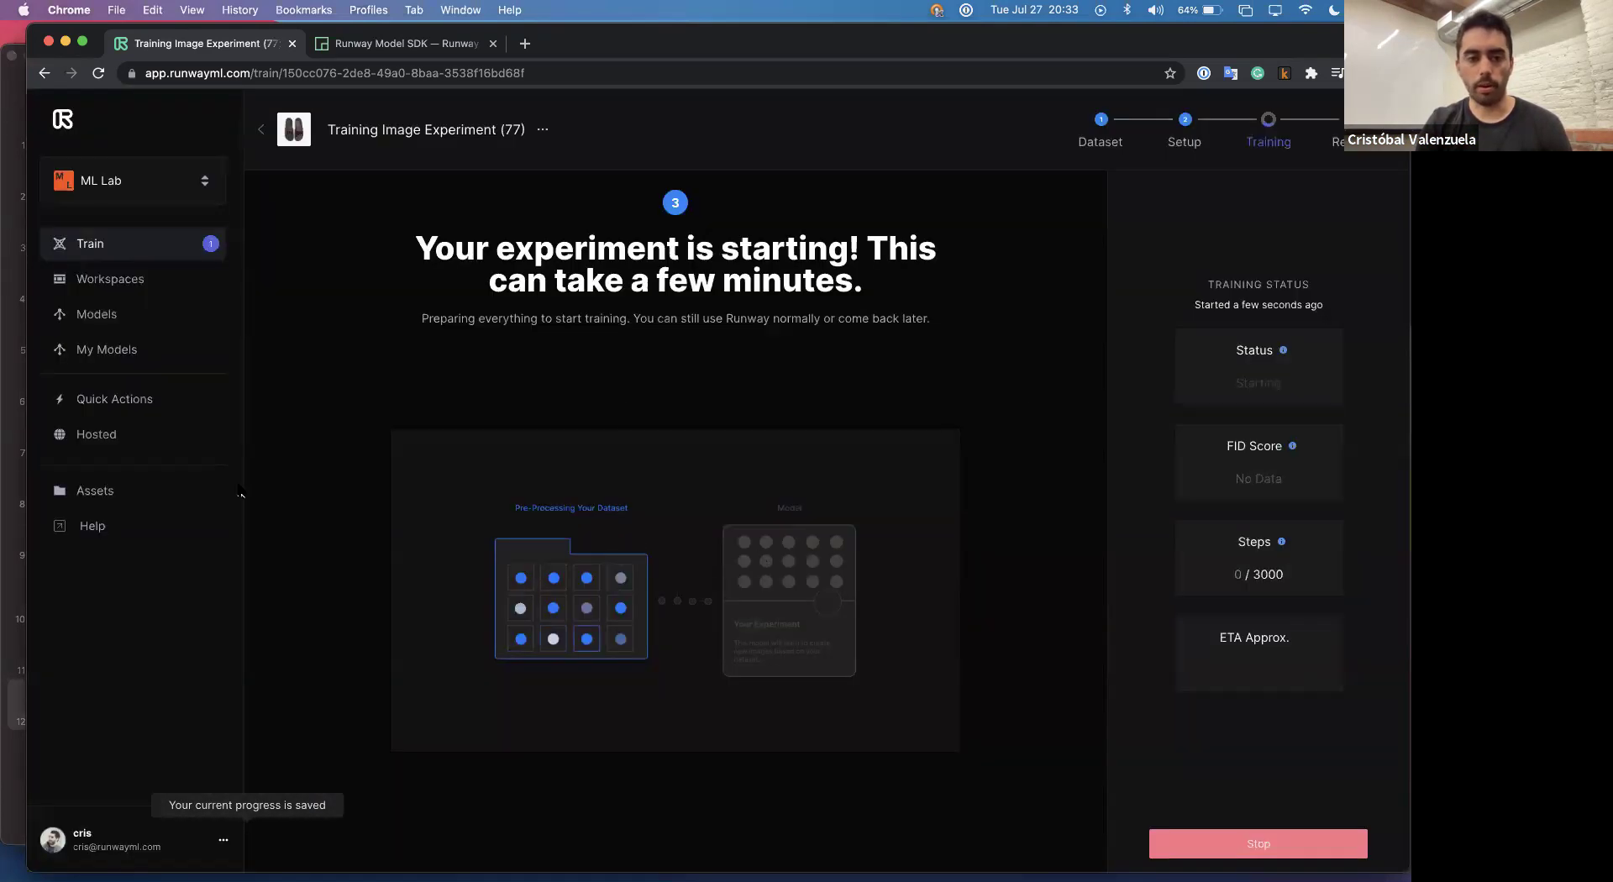
Search the training experiments for "sne" and open the completed Sneakers experiment.
left_click(133, 251)
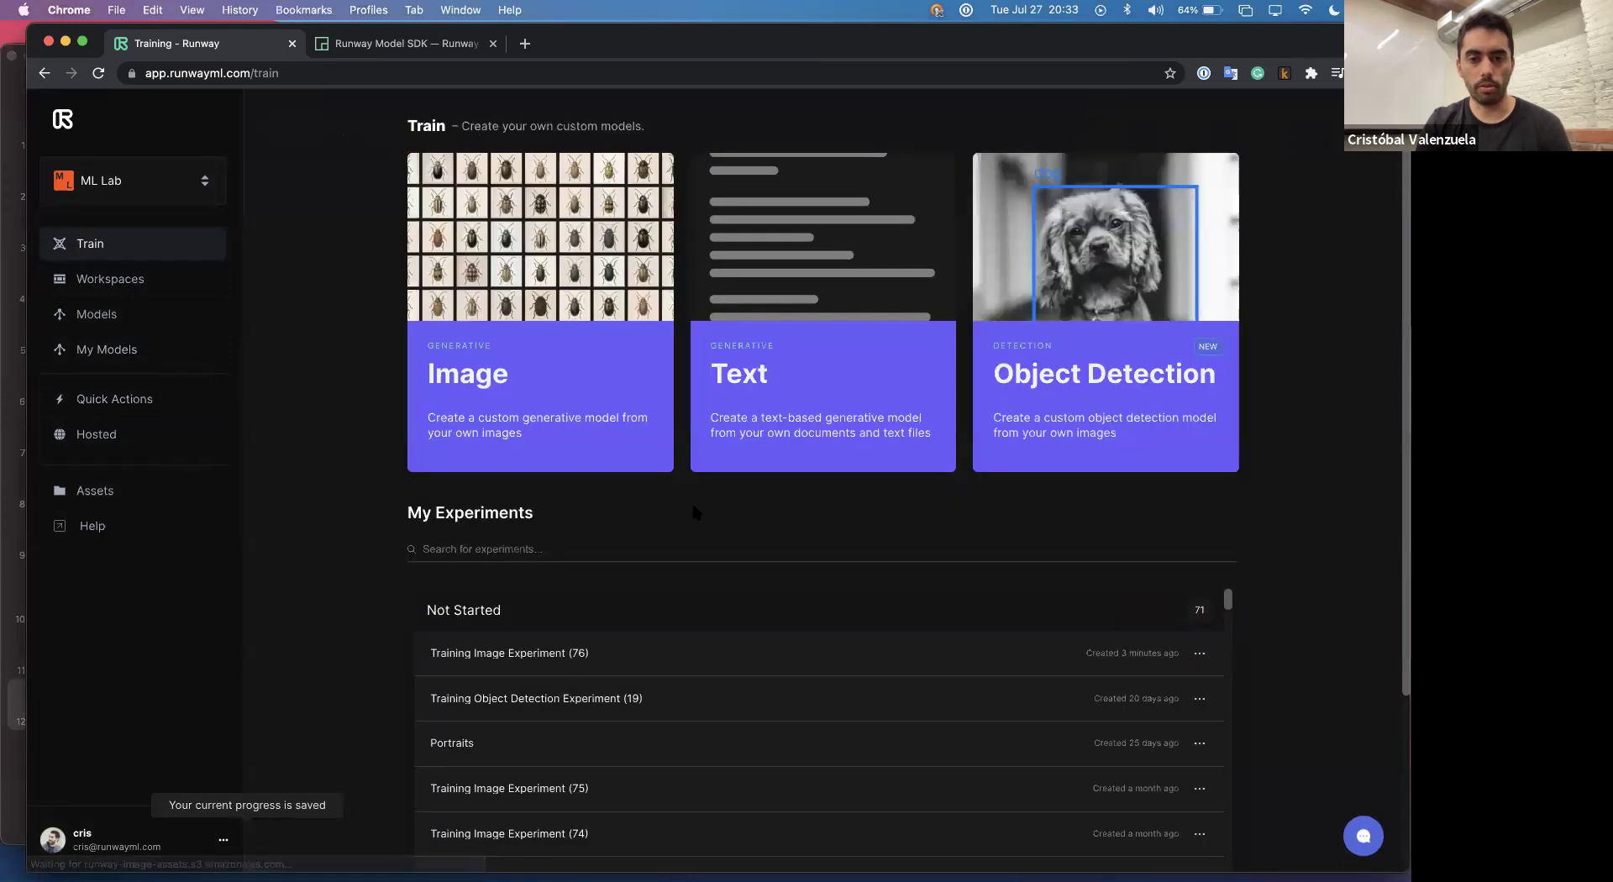
left_click(593, 550)
type("sne")
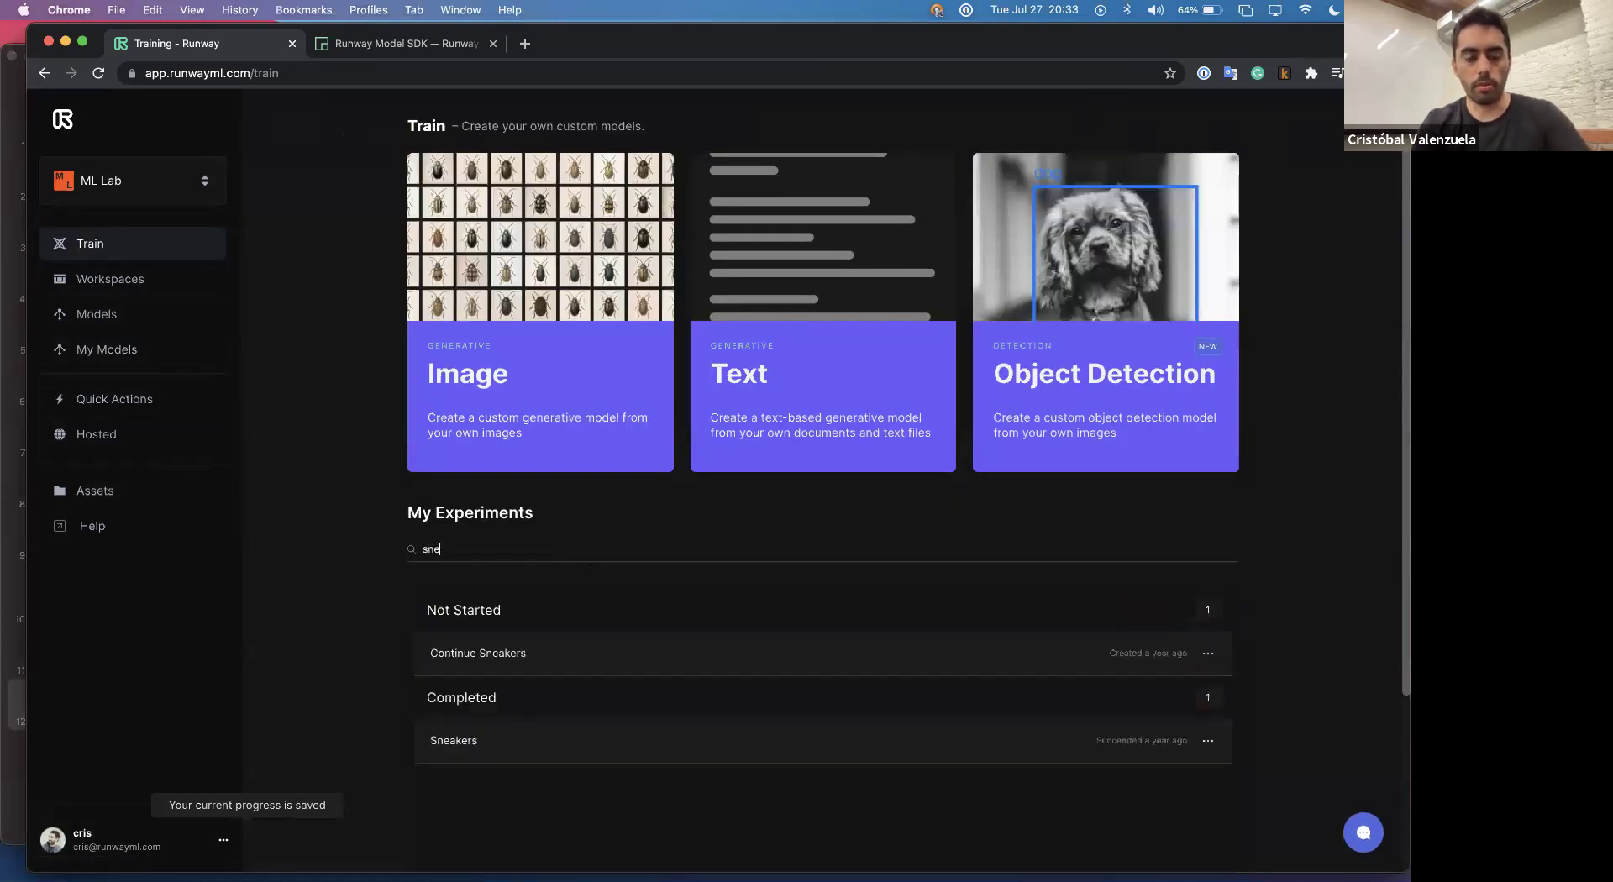
left_click(505, 742)
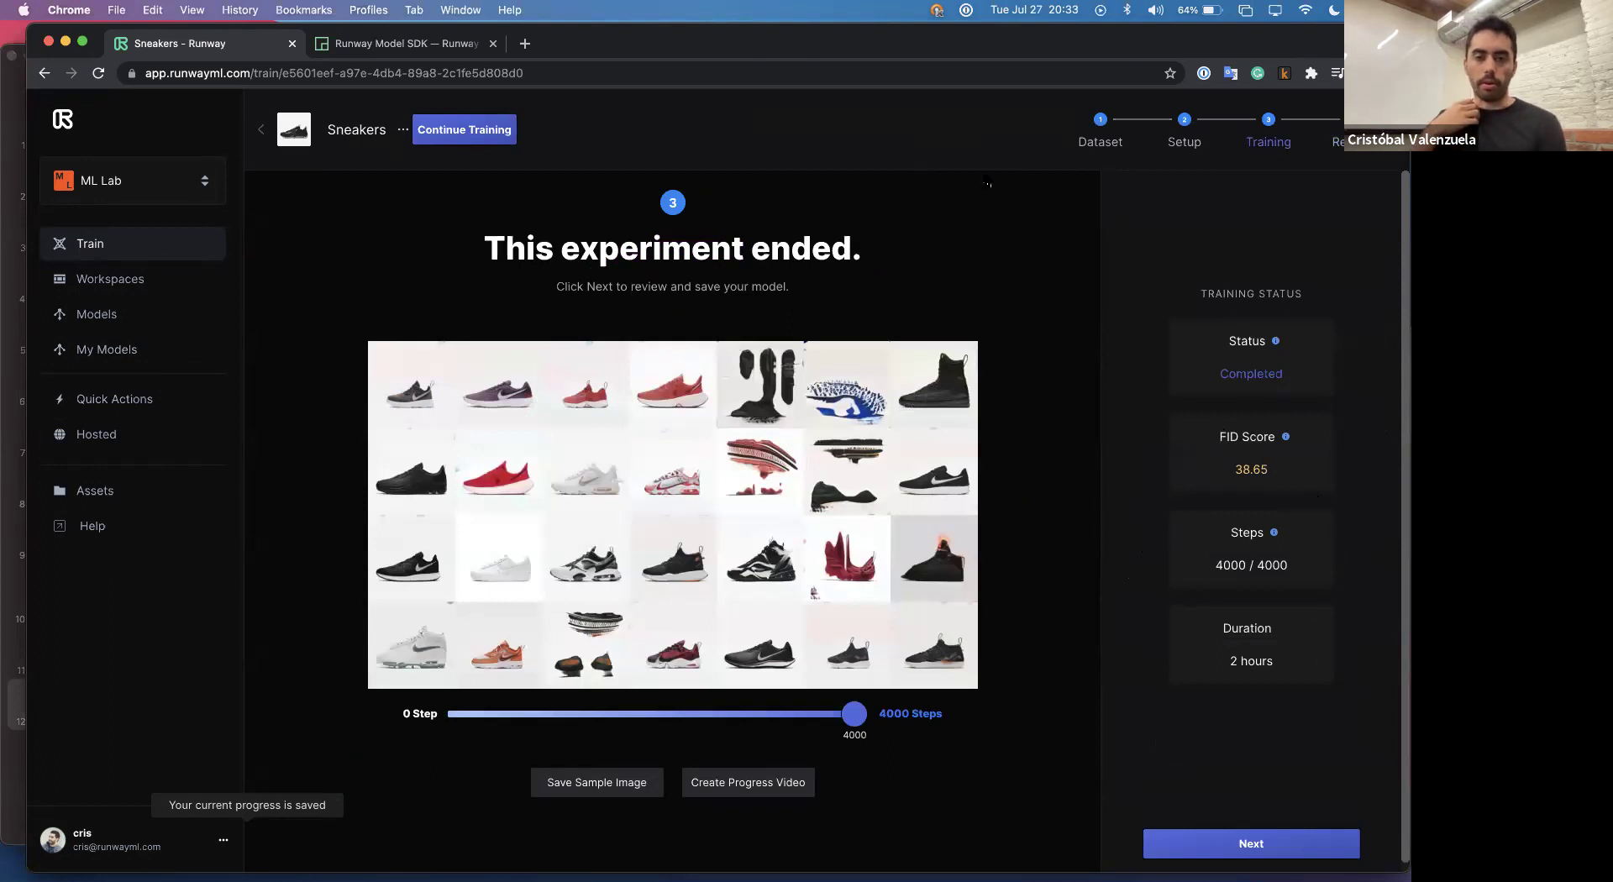
Scrub through the Sneakers experiment's training progress to compare generated samples at early, middle and late steps.
left_click_drag(466, 717, 862, 715)
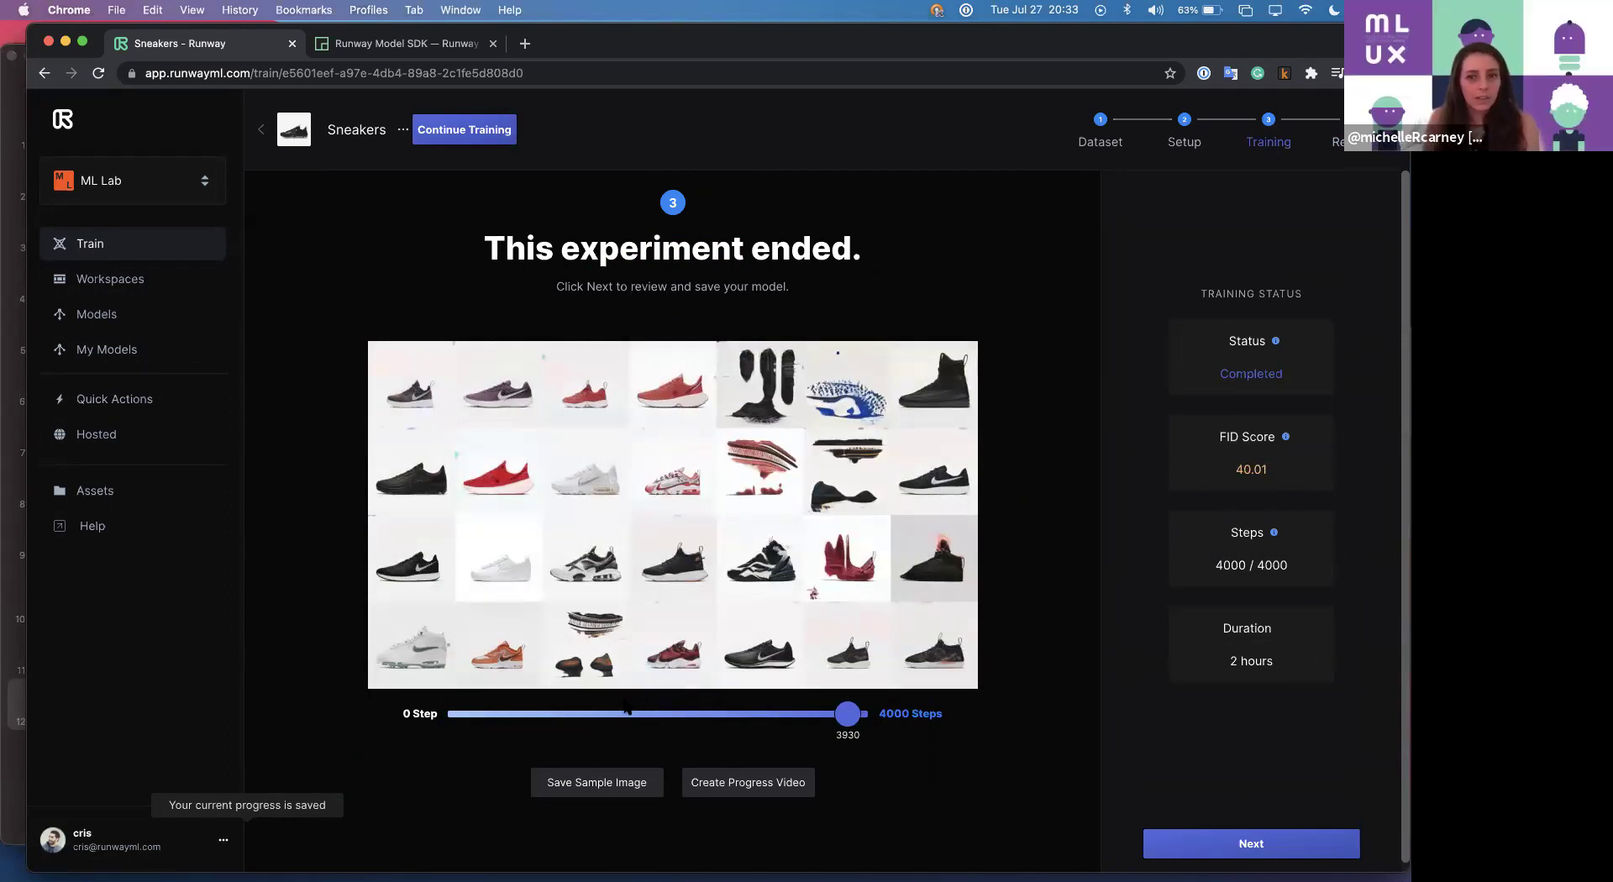
mouse_move(470, 714)
left_mouse_down()
mouse_move(824, 715)
mouse_move(485, 715)
left_mouse_up()
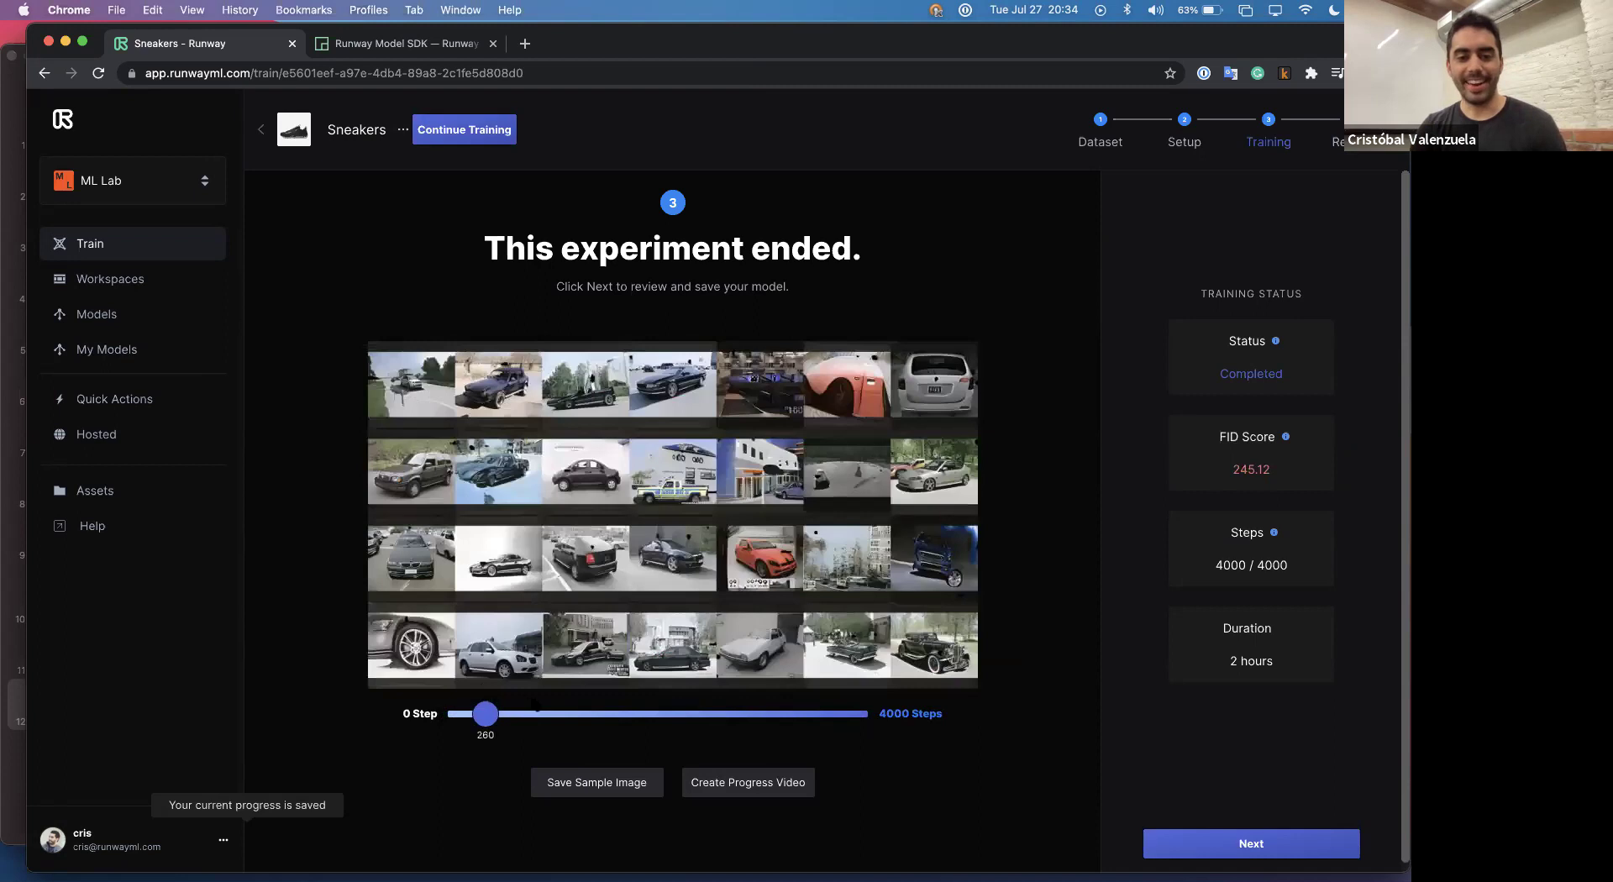
left_click_drag(487, 715, 573, 715)
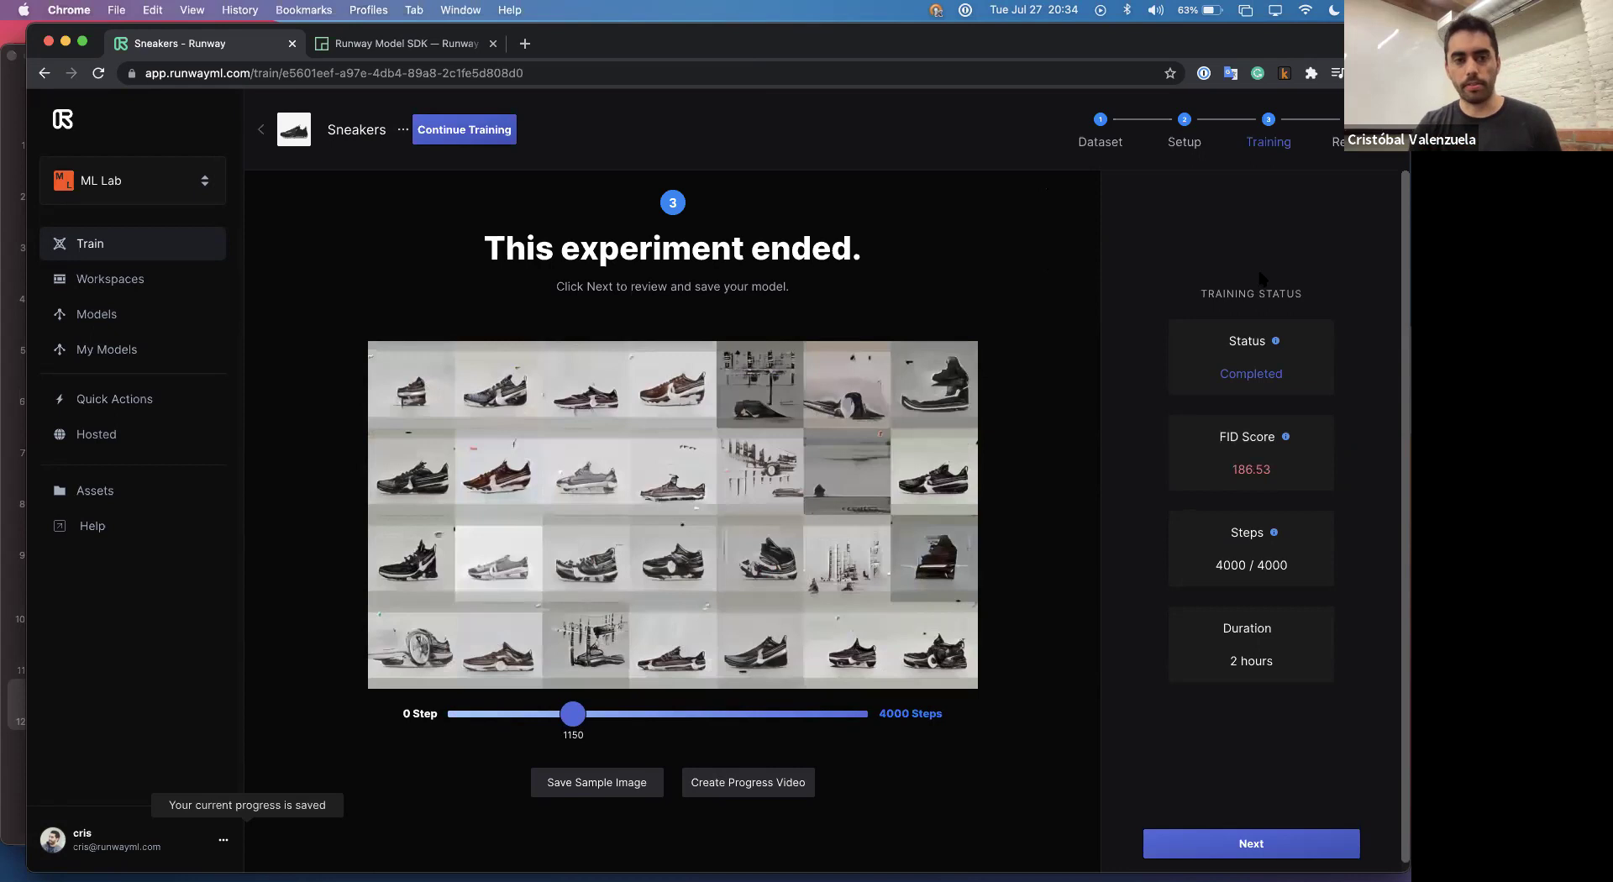
Return to the model categories and check which Runway products are available to switch to.
left_click(87, 247)
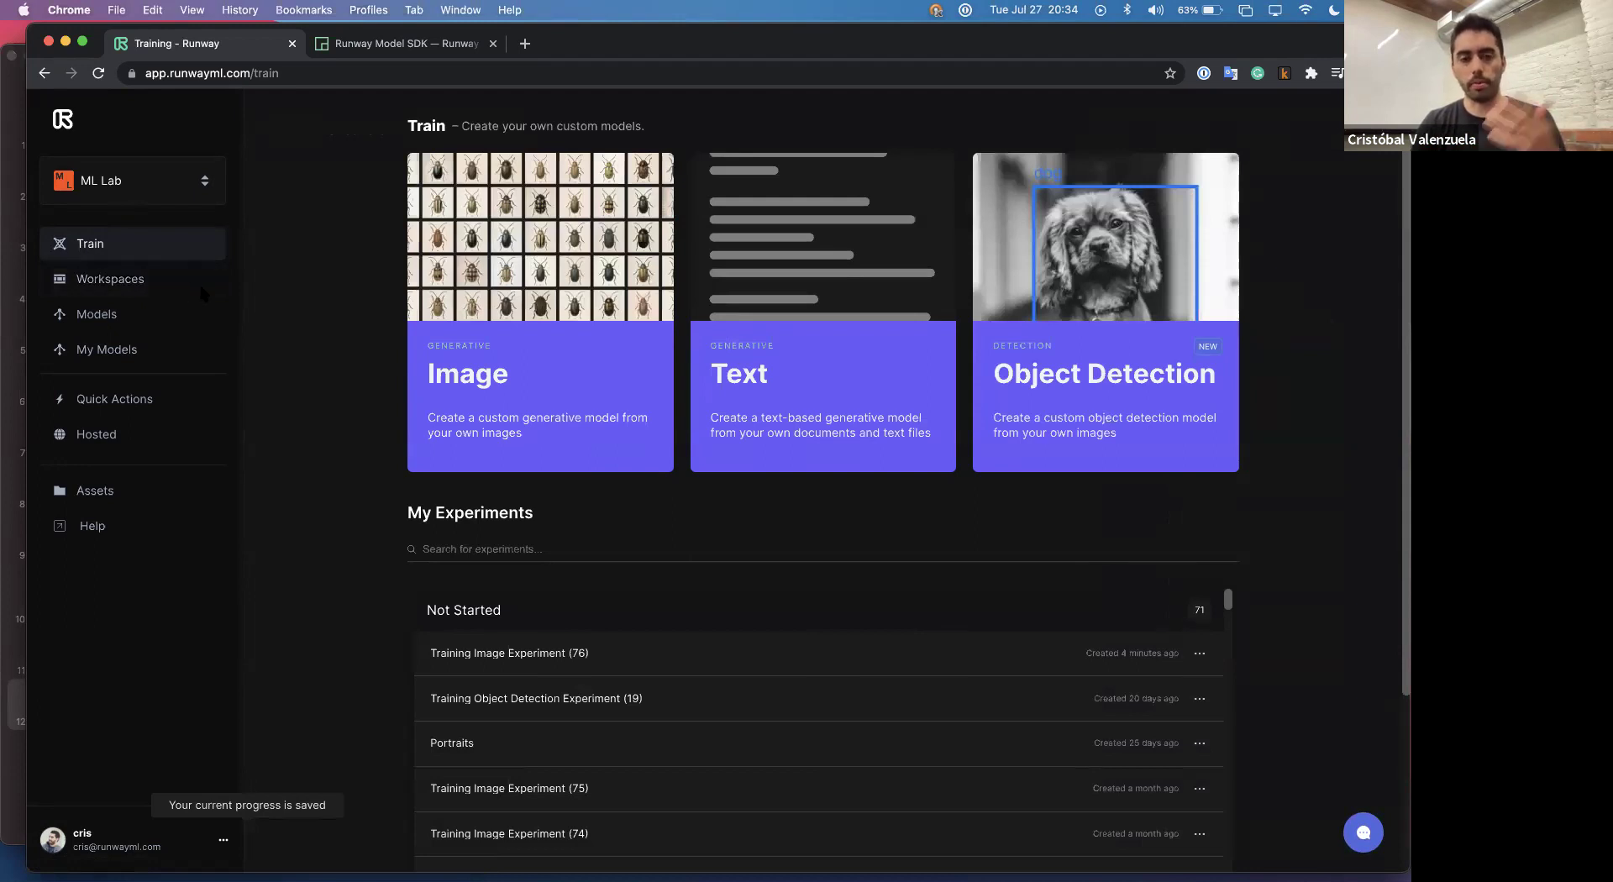
left_click(102, 313)
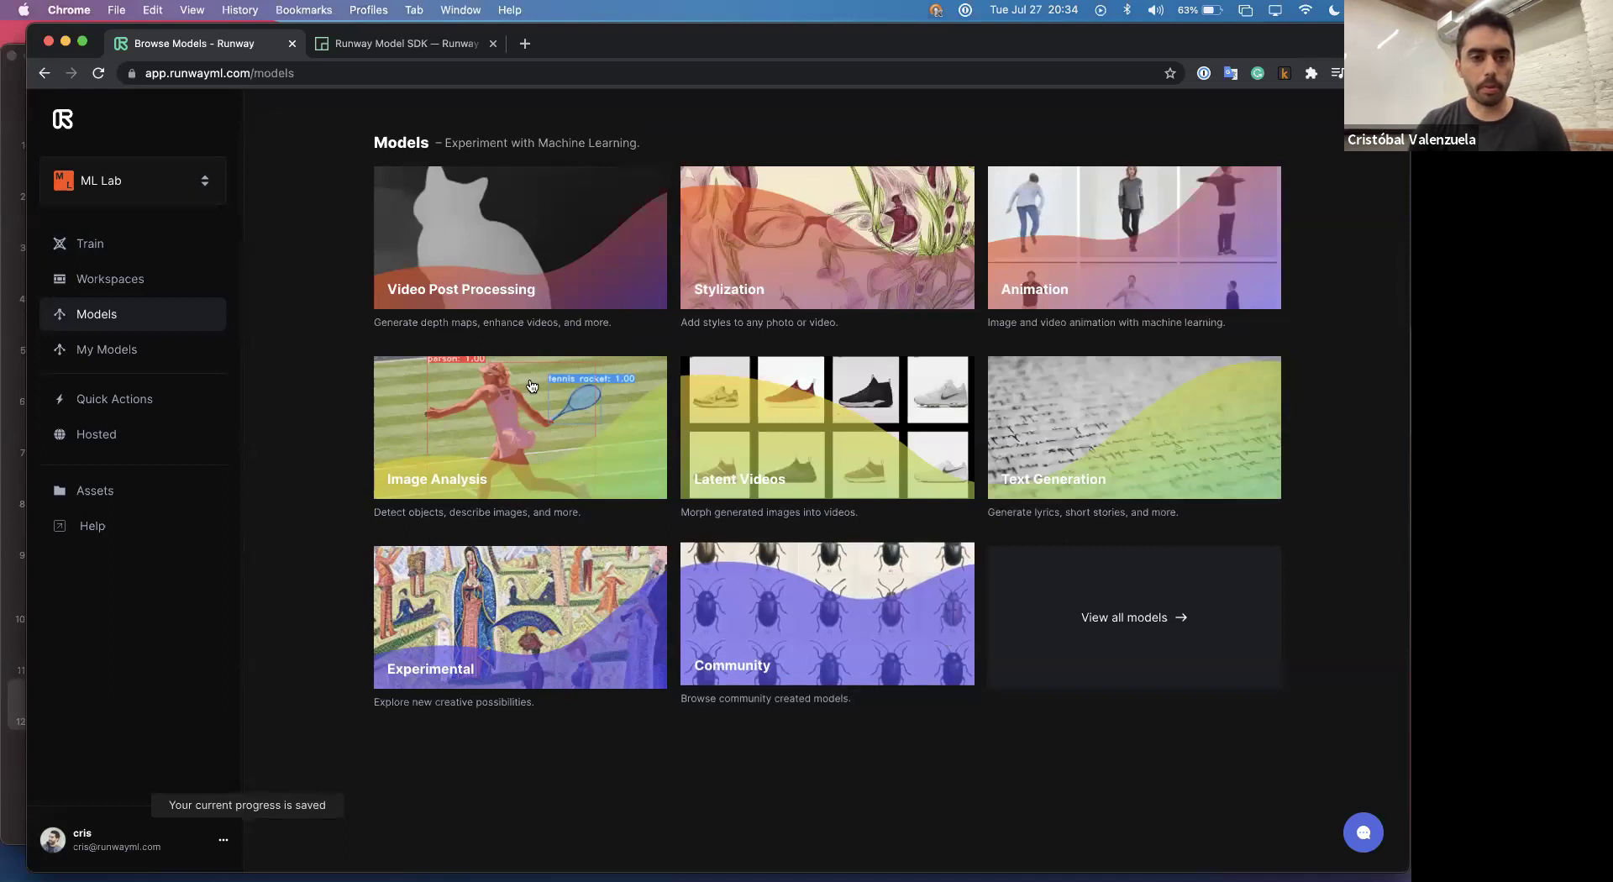
left_click(155, 183)
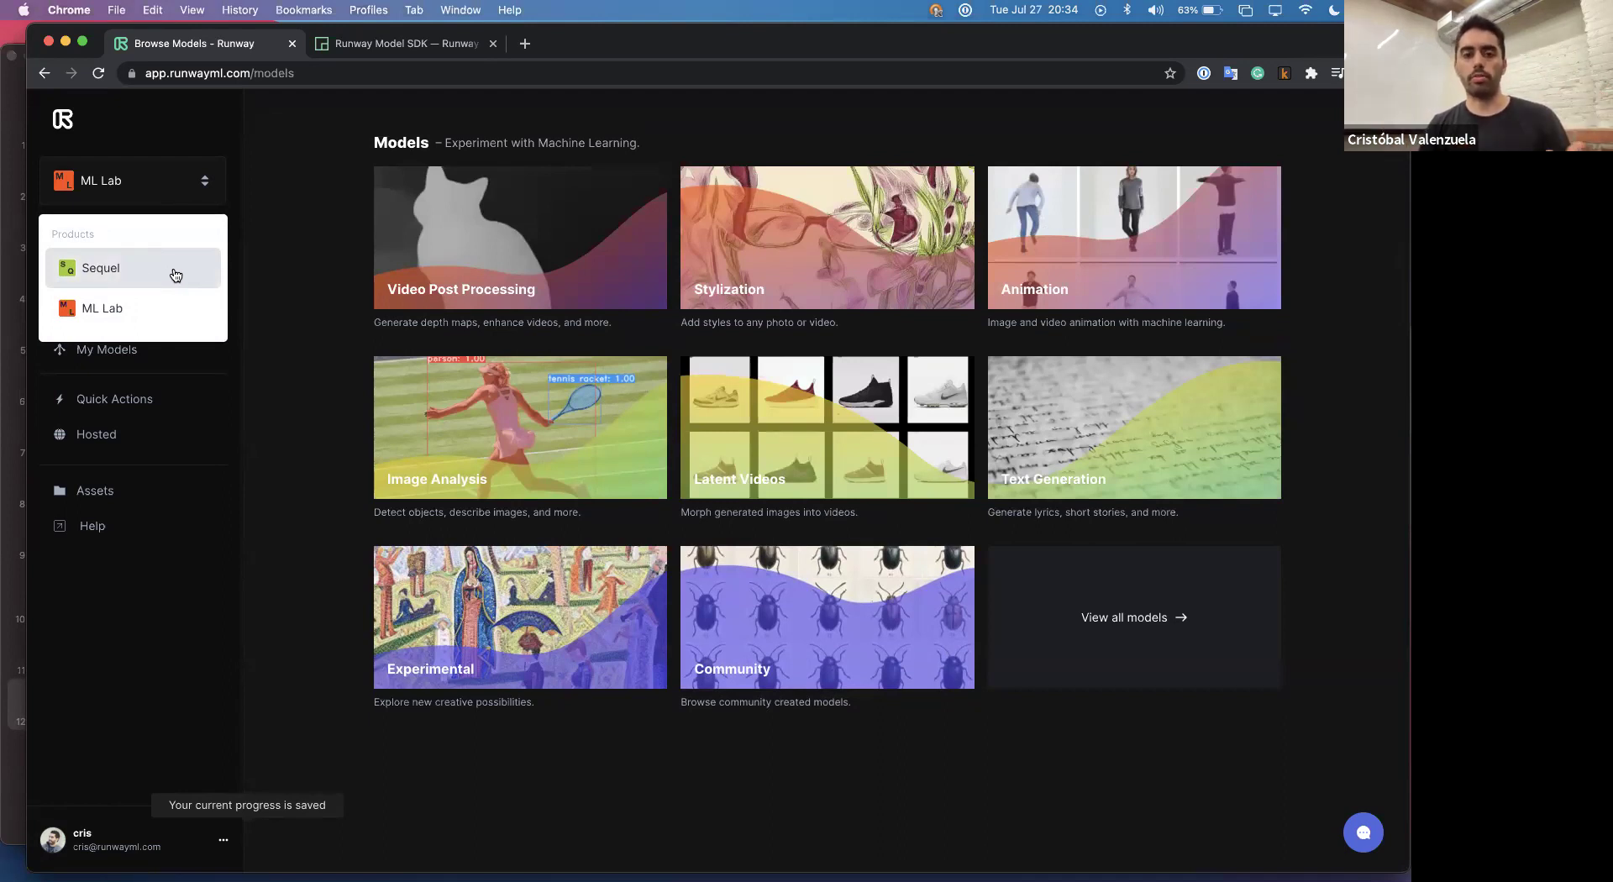
left_click(285, 225)
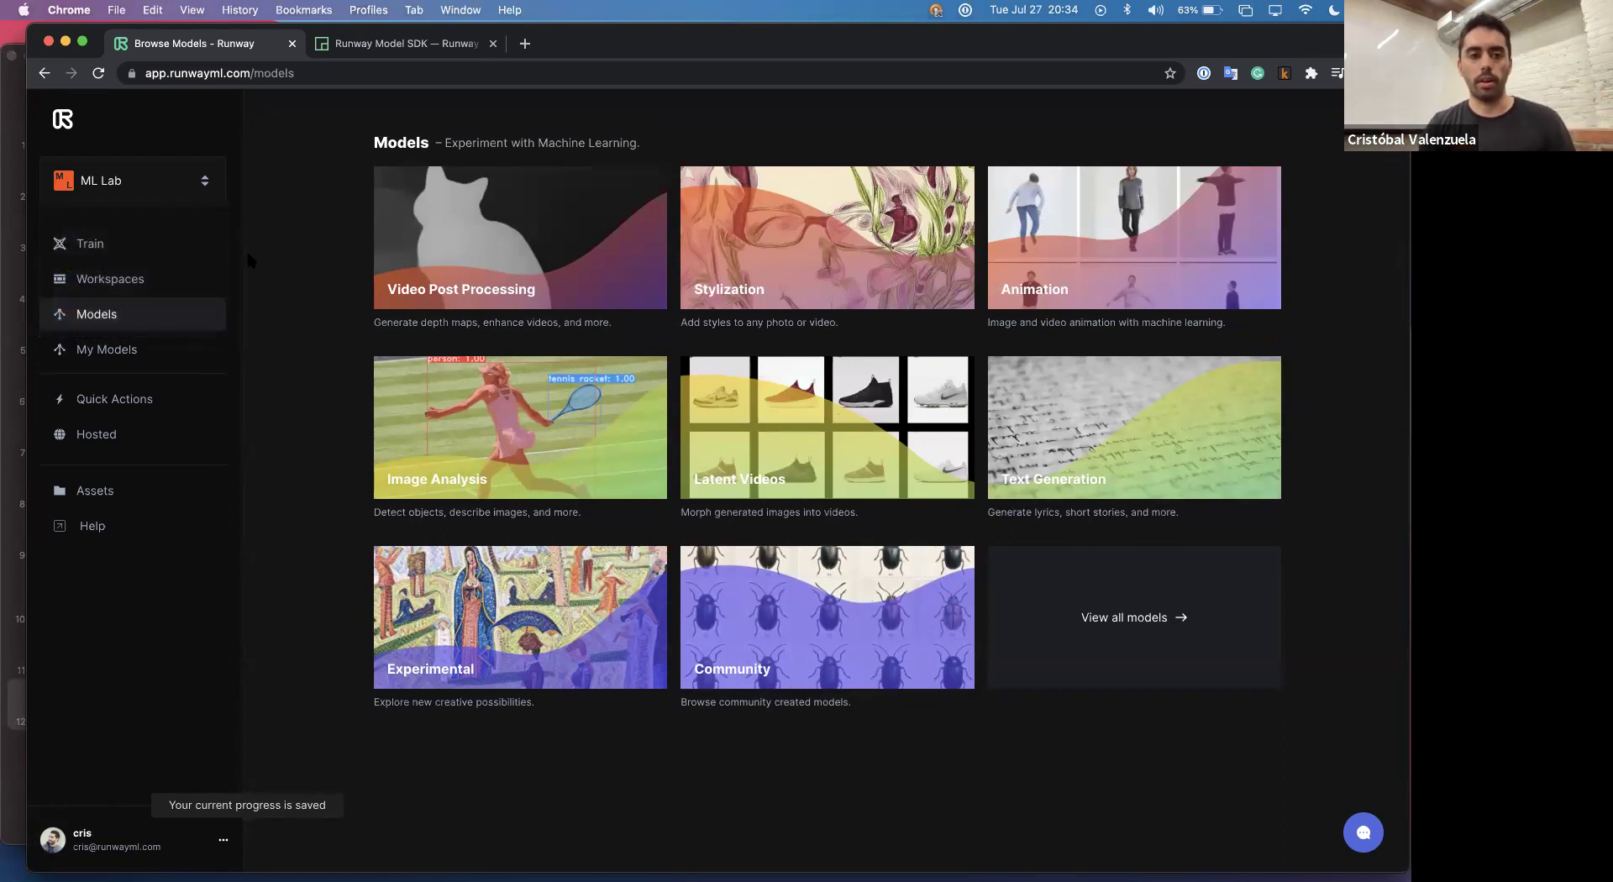
Open the Portraits model in the Lychee Cloisonnism workspace and examine its vector grid and inference options.
left_click(123, 286)
left_click(144, 267)
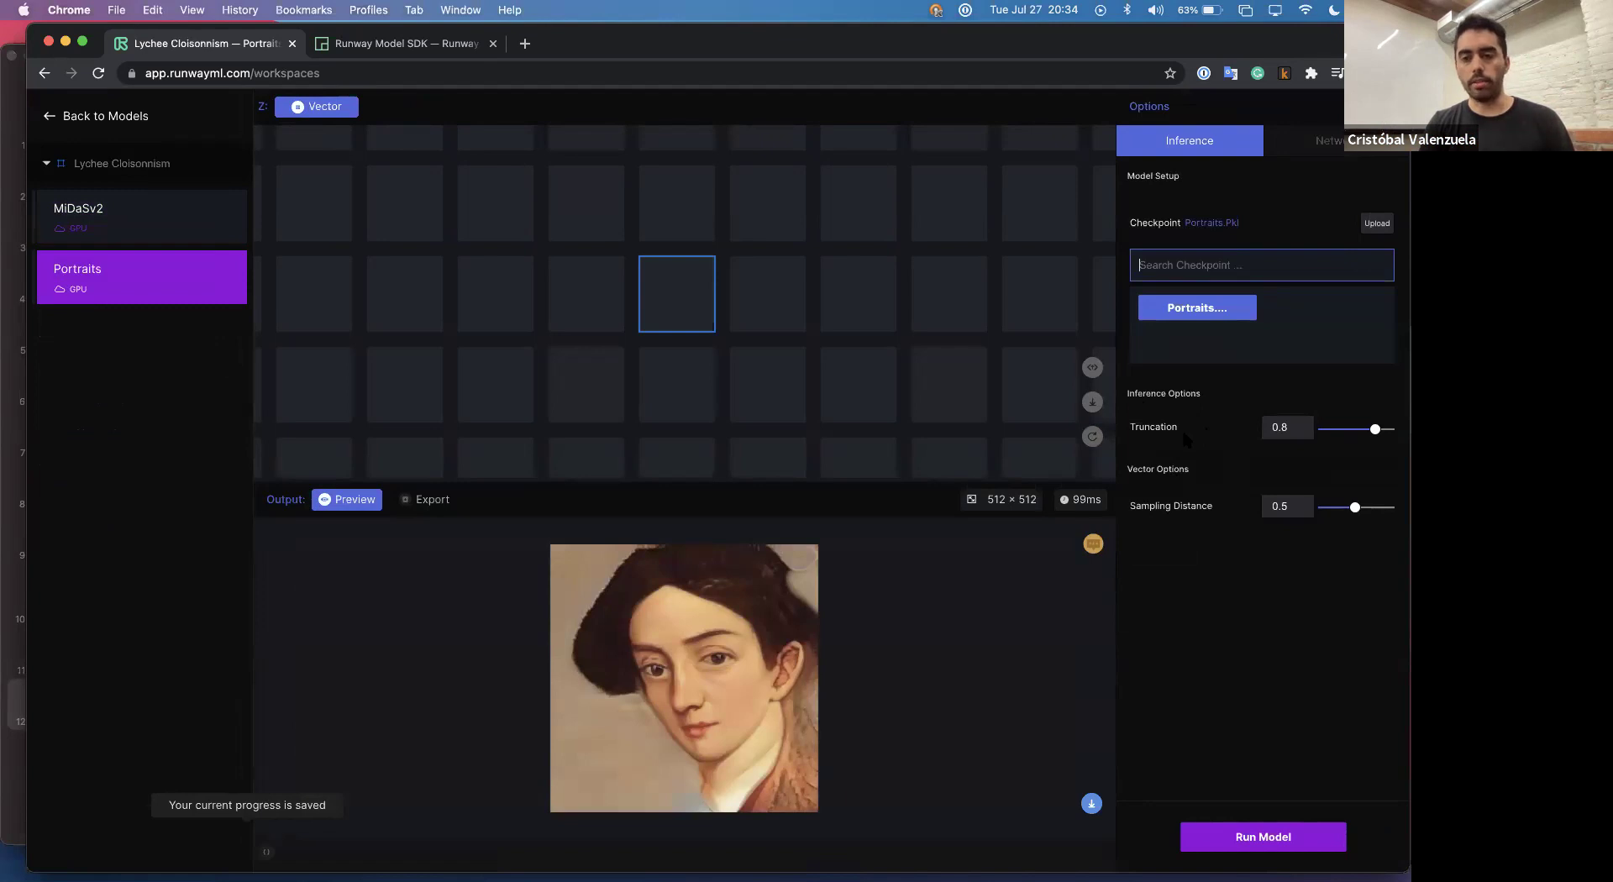
left_click_drag(643, 304, 464, 276)
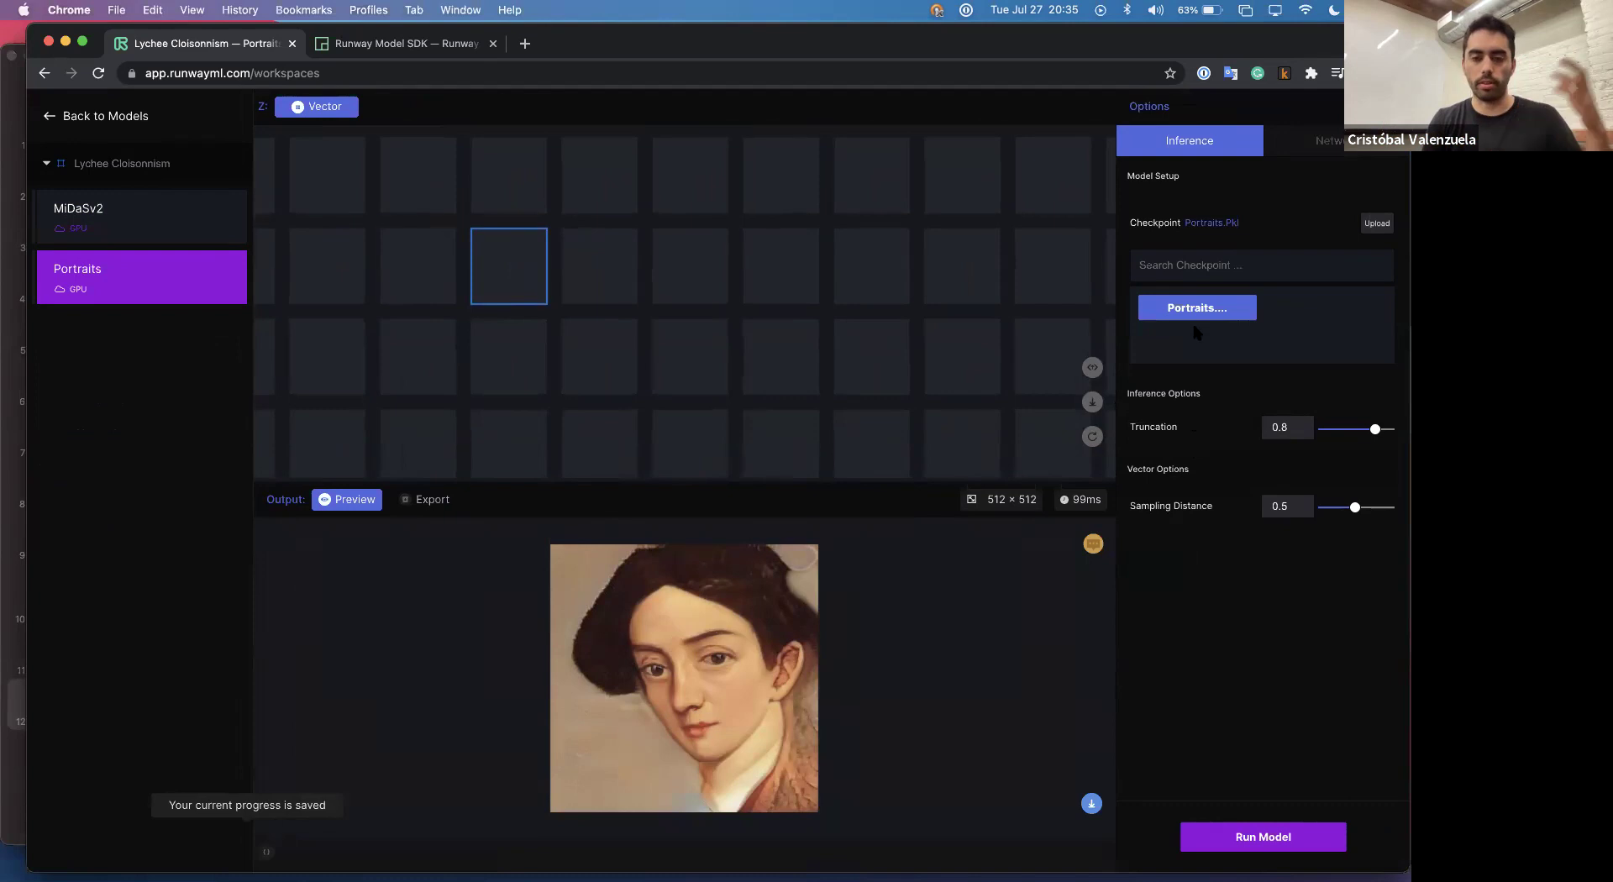
mouse_move(1196, 311)
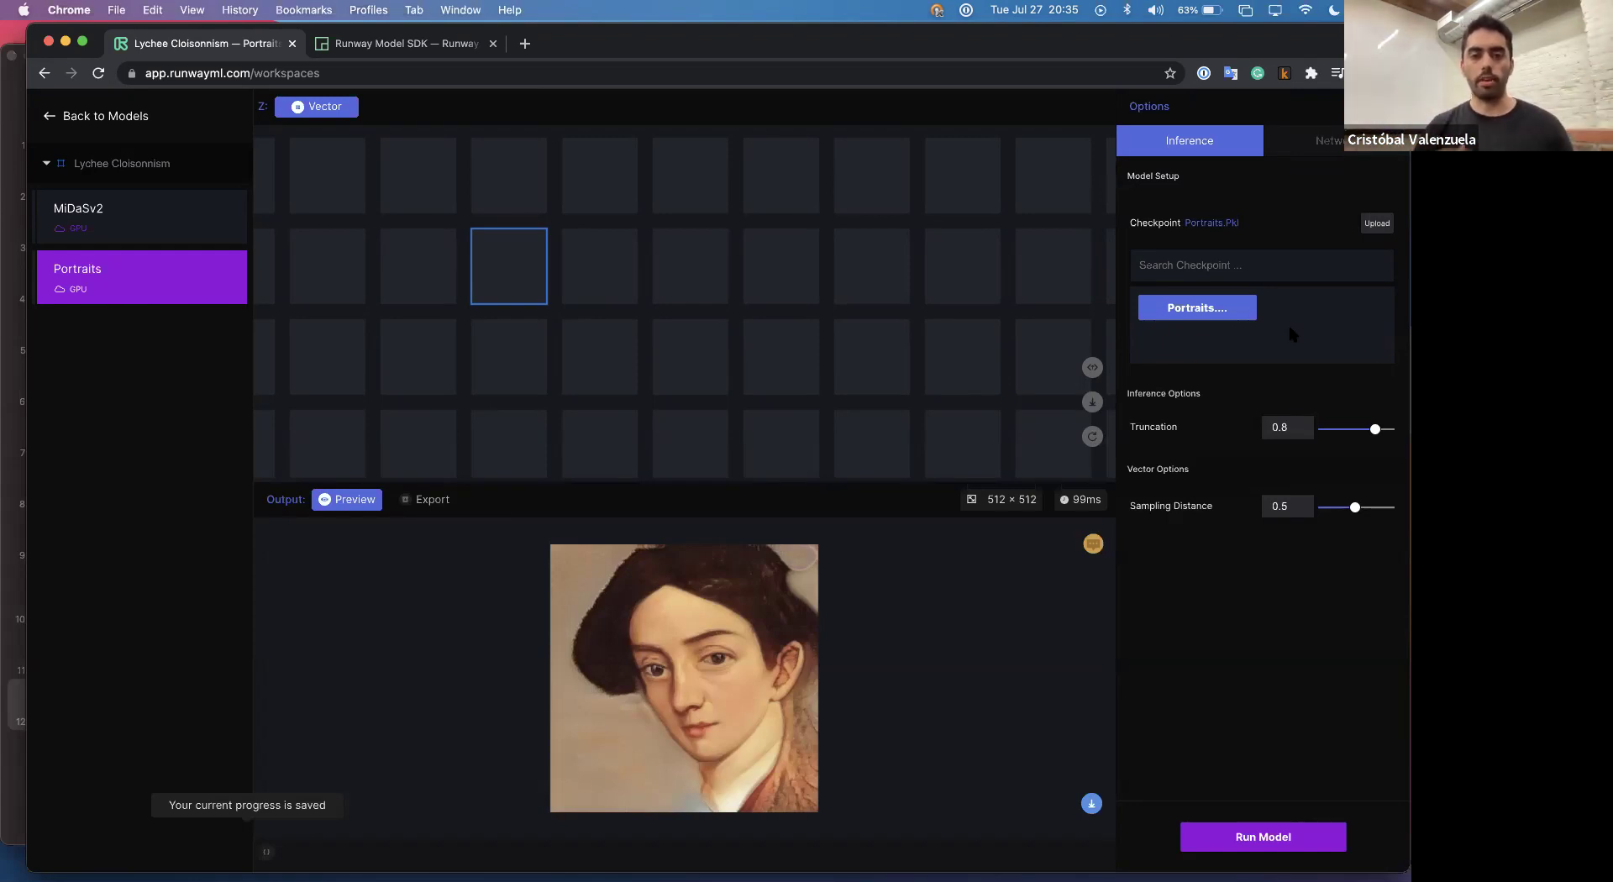
Leave the workspace and switch the Runway product from ML Lab to Sequel.
left_click(50, 119)
left_click(120, 194)
left_click(109, 260)
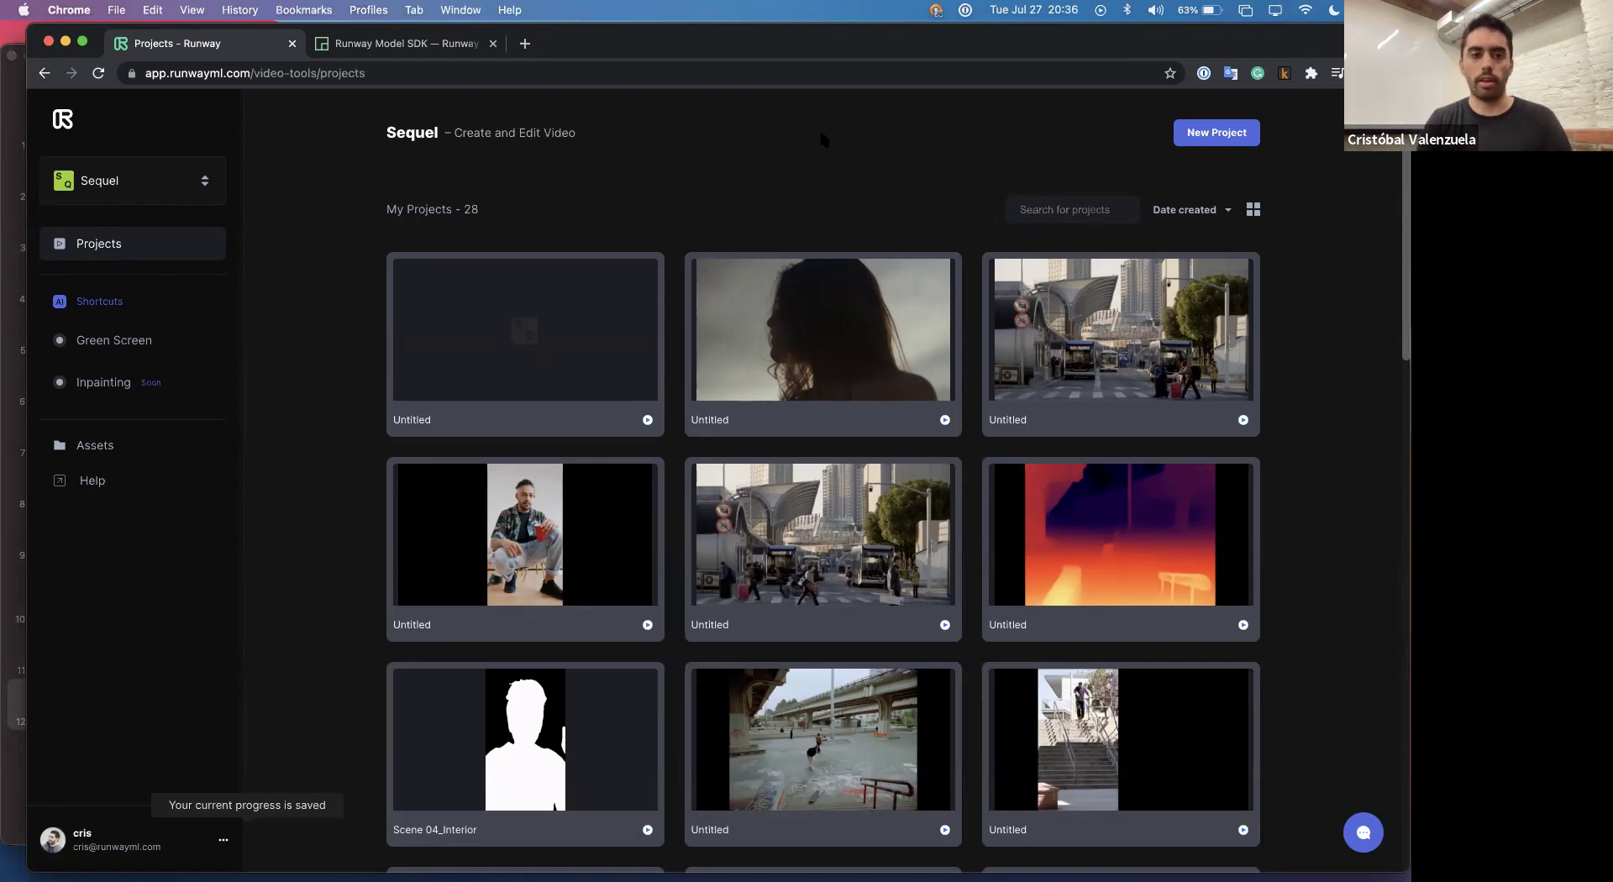
Switch to the MLUX deck in Keynote, show the slide on new primitives for content creation, and return to Chrome.
left_click(6, 217)
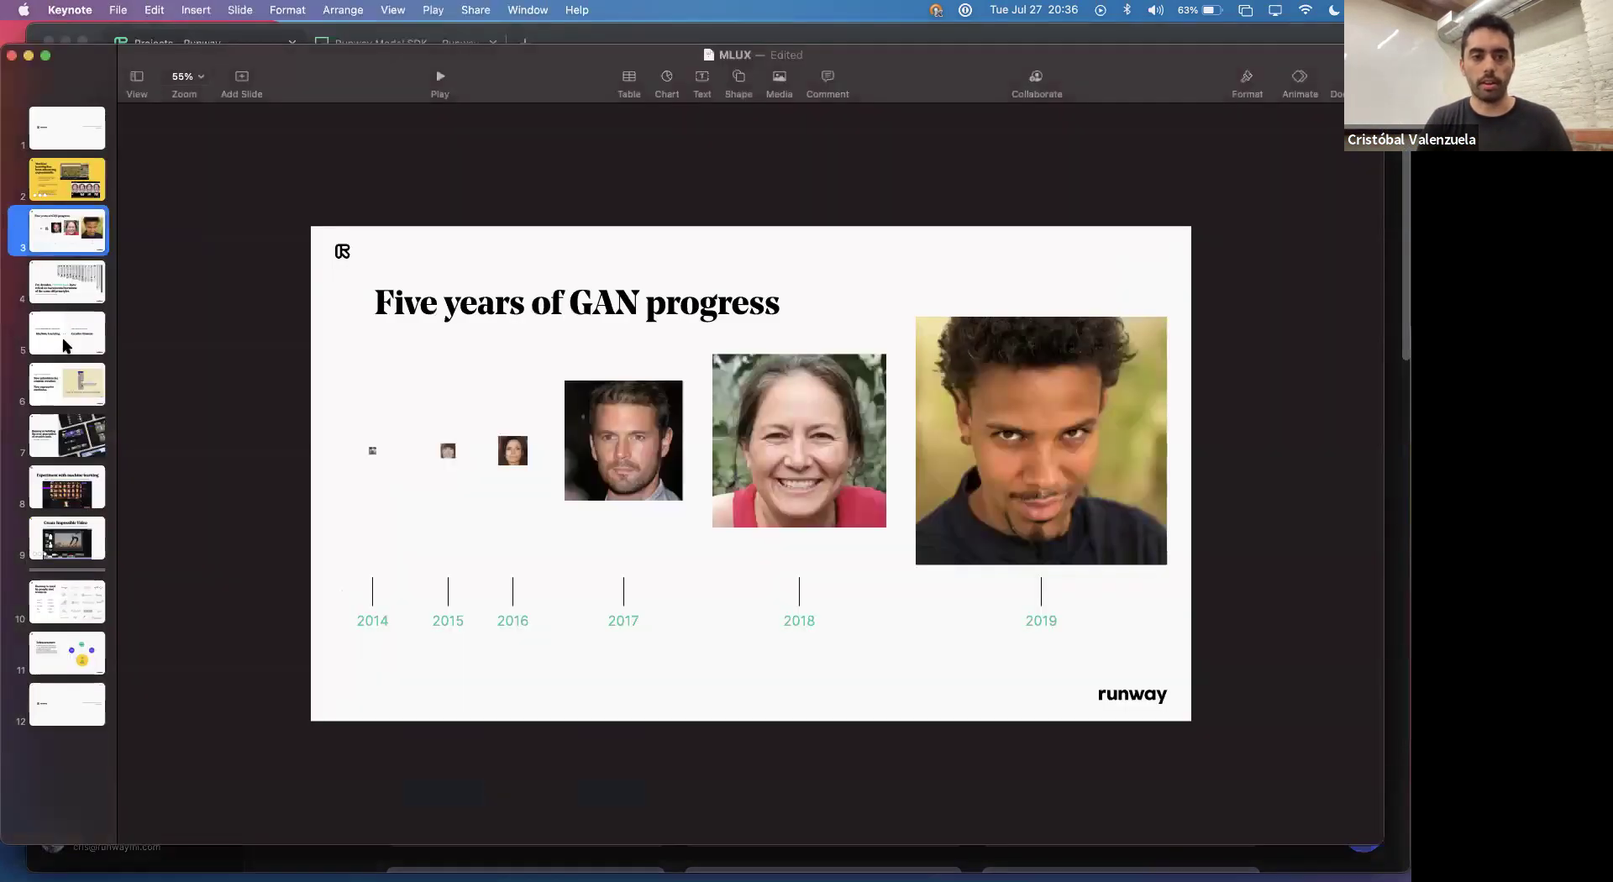
left_click(64, 392)
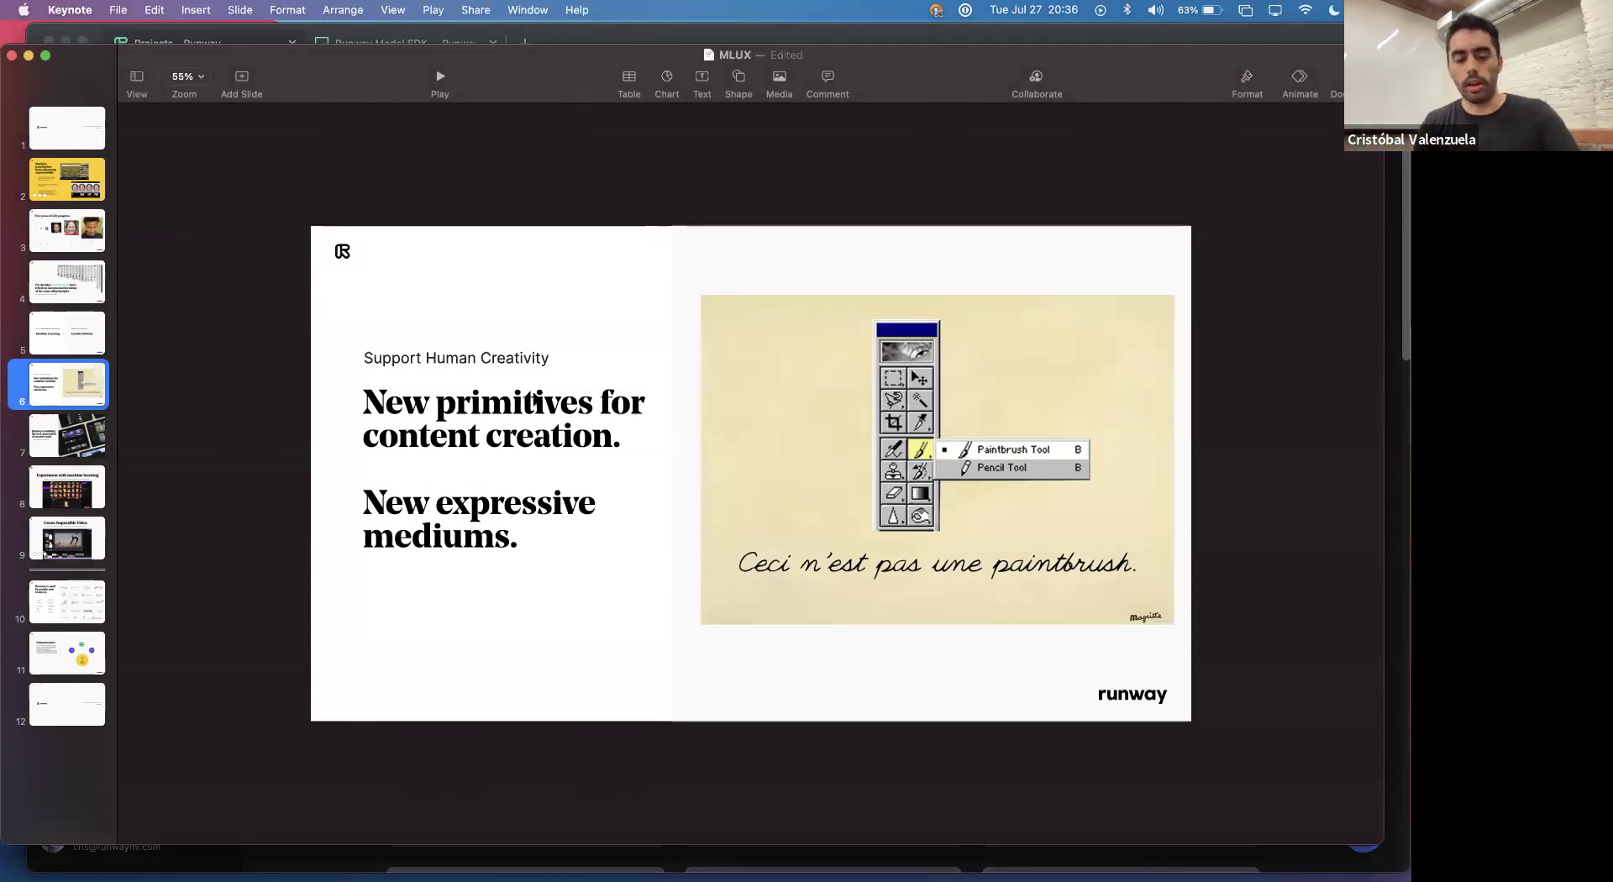
key("super+Tab")
Create a new Sequel project and look through its video assets.
left_click(1212, 132)
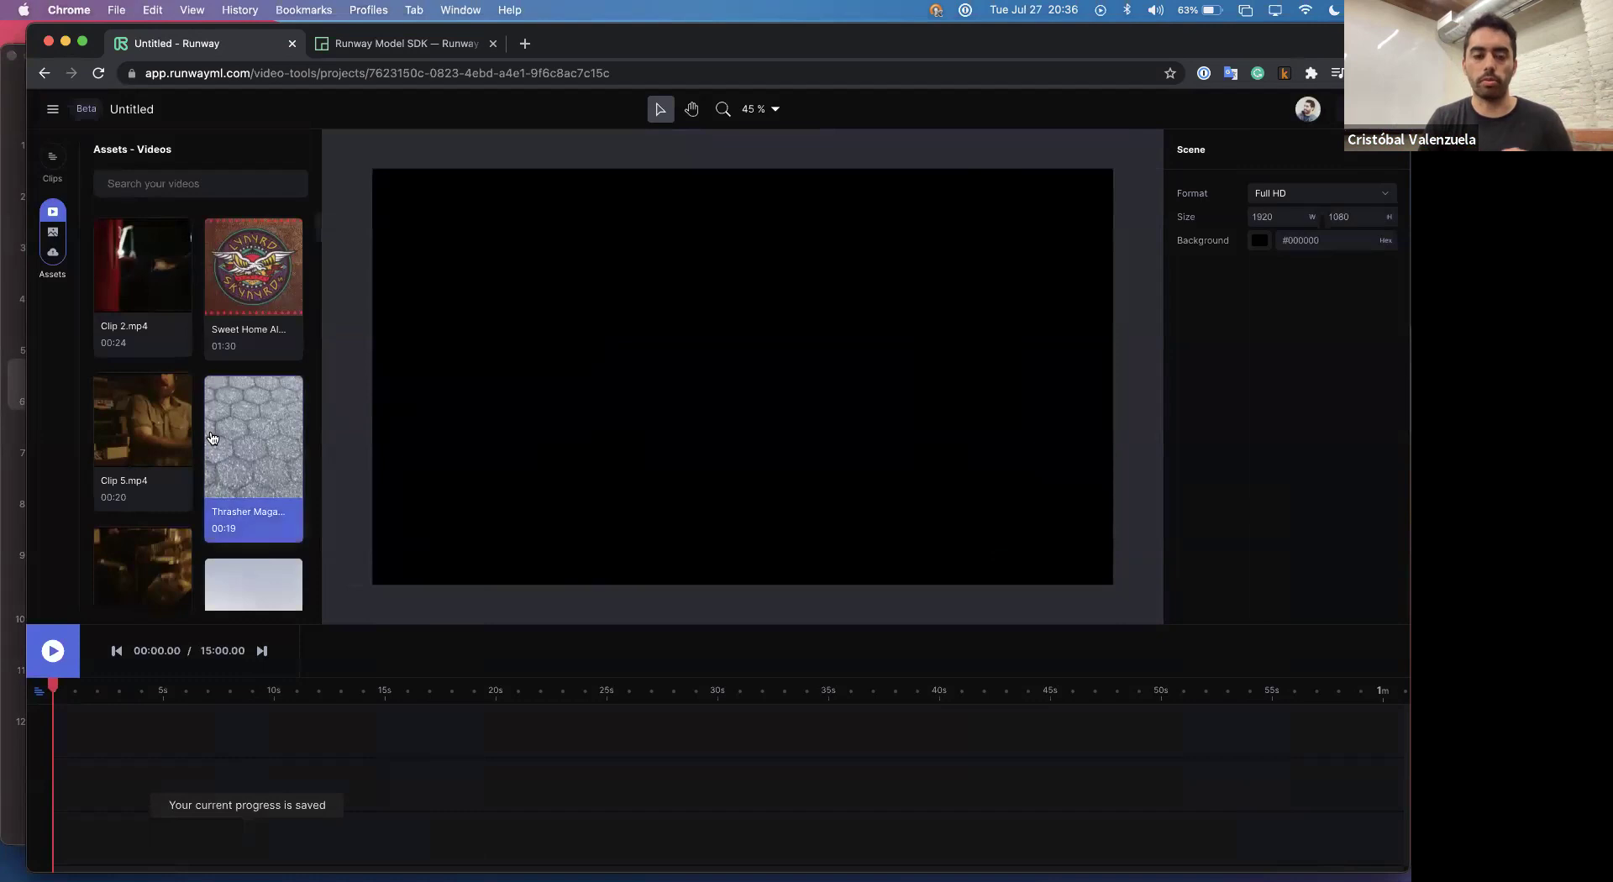
scroll(213, 438, "down", 5)
scroll(212, 437, "down", 5)
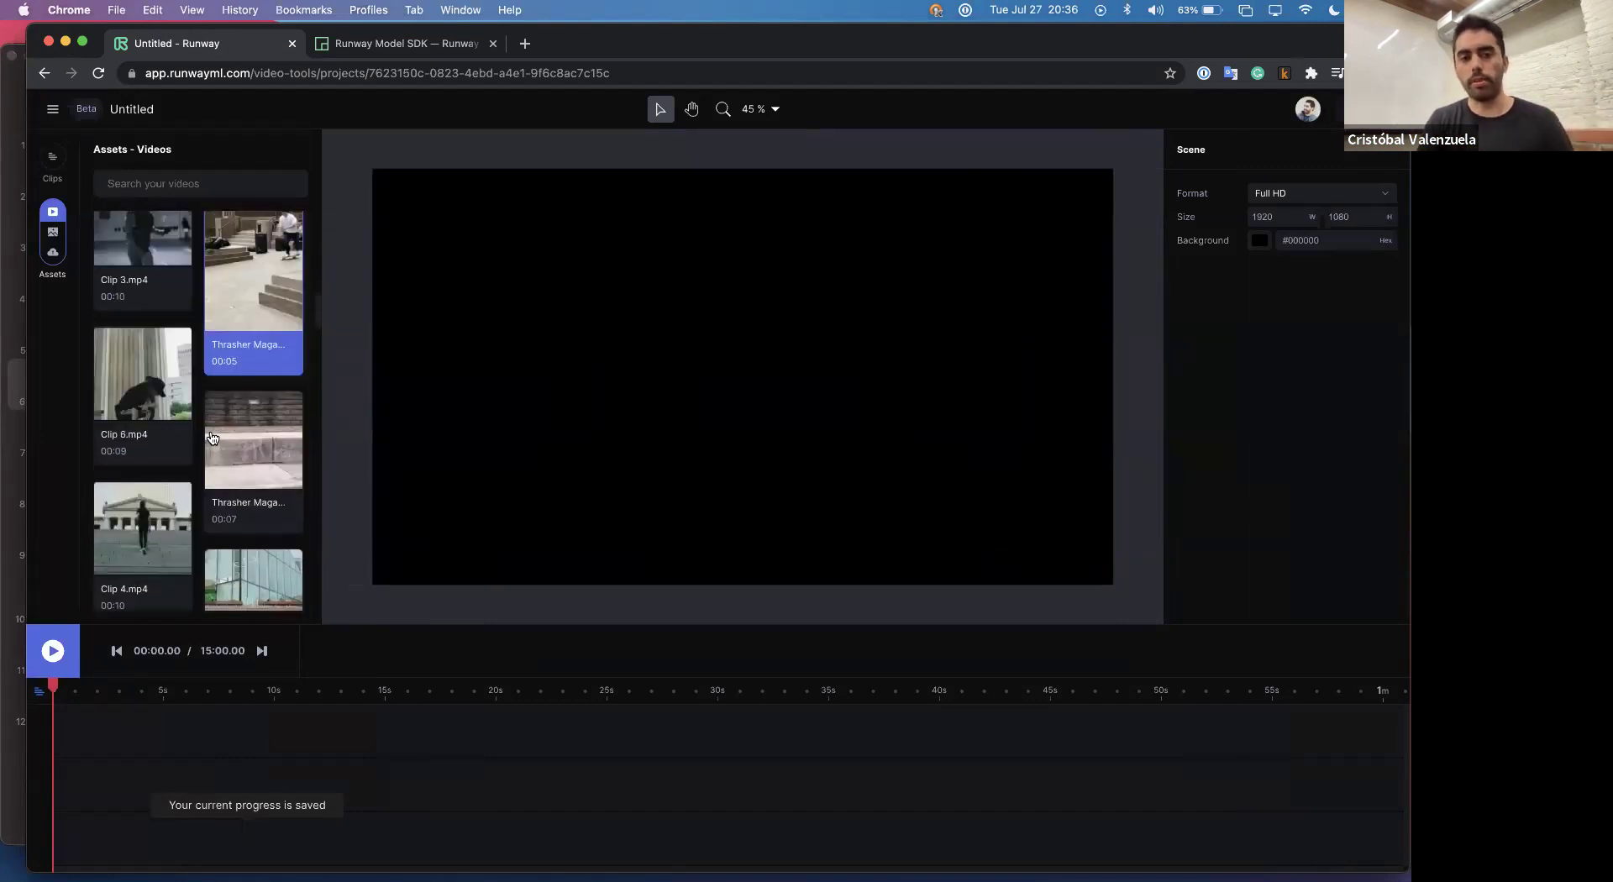
scroll(213, 438, "down", 5)
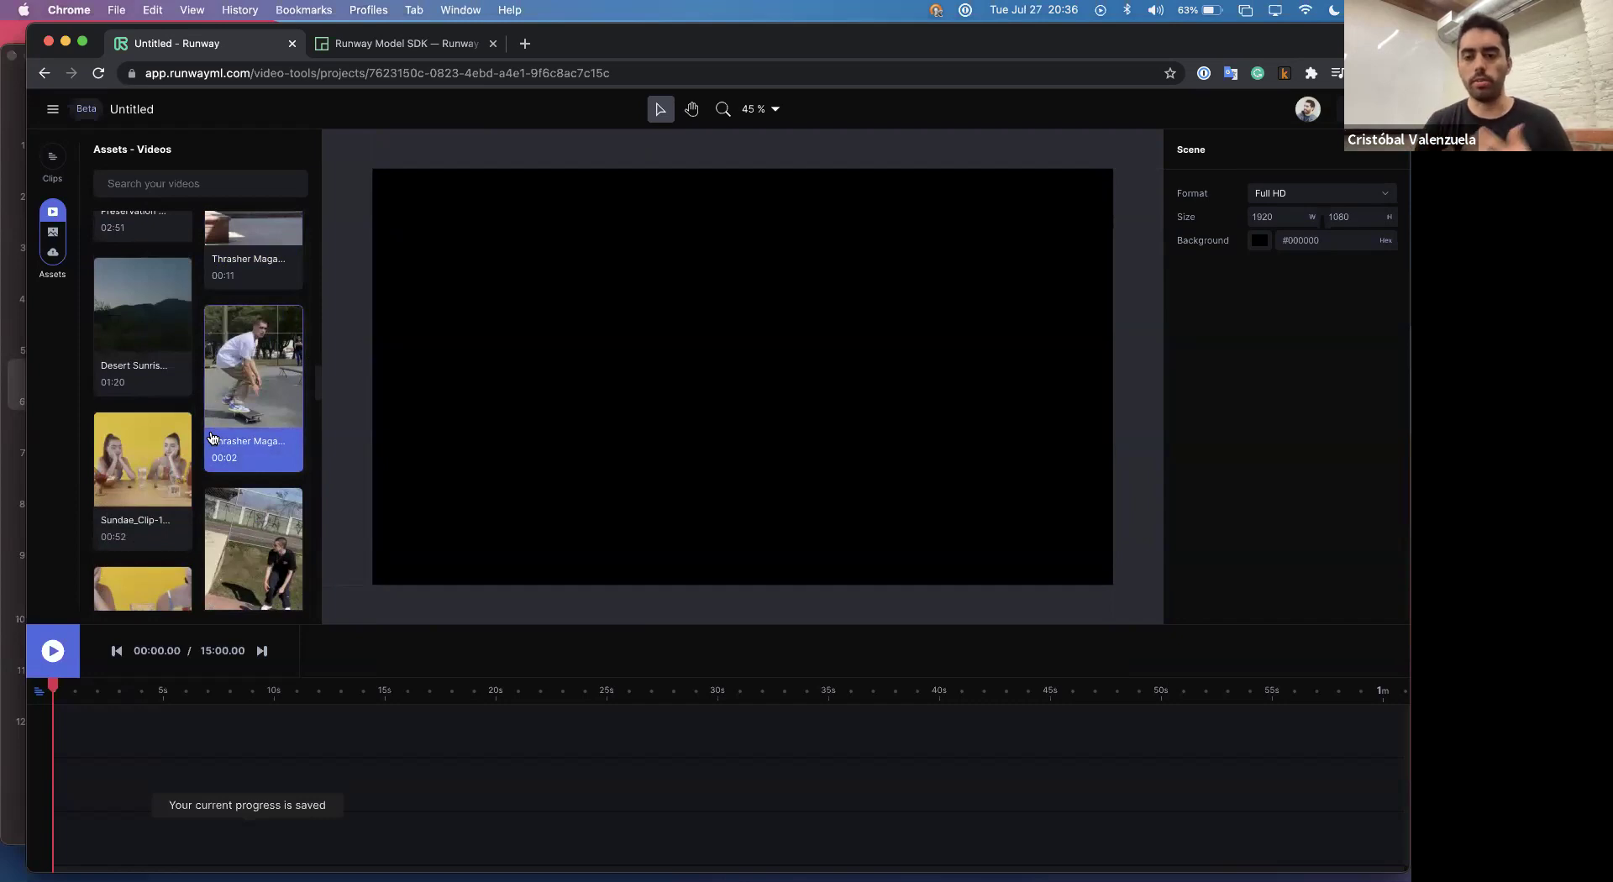
scroll(212, 437, "down", 5)
scroll(194, 521, "down", 5)
scroll(194, 522, "down", 5)
scroll(194, 521, "up", 10)
scroll(194, 522, "down", 5)
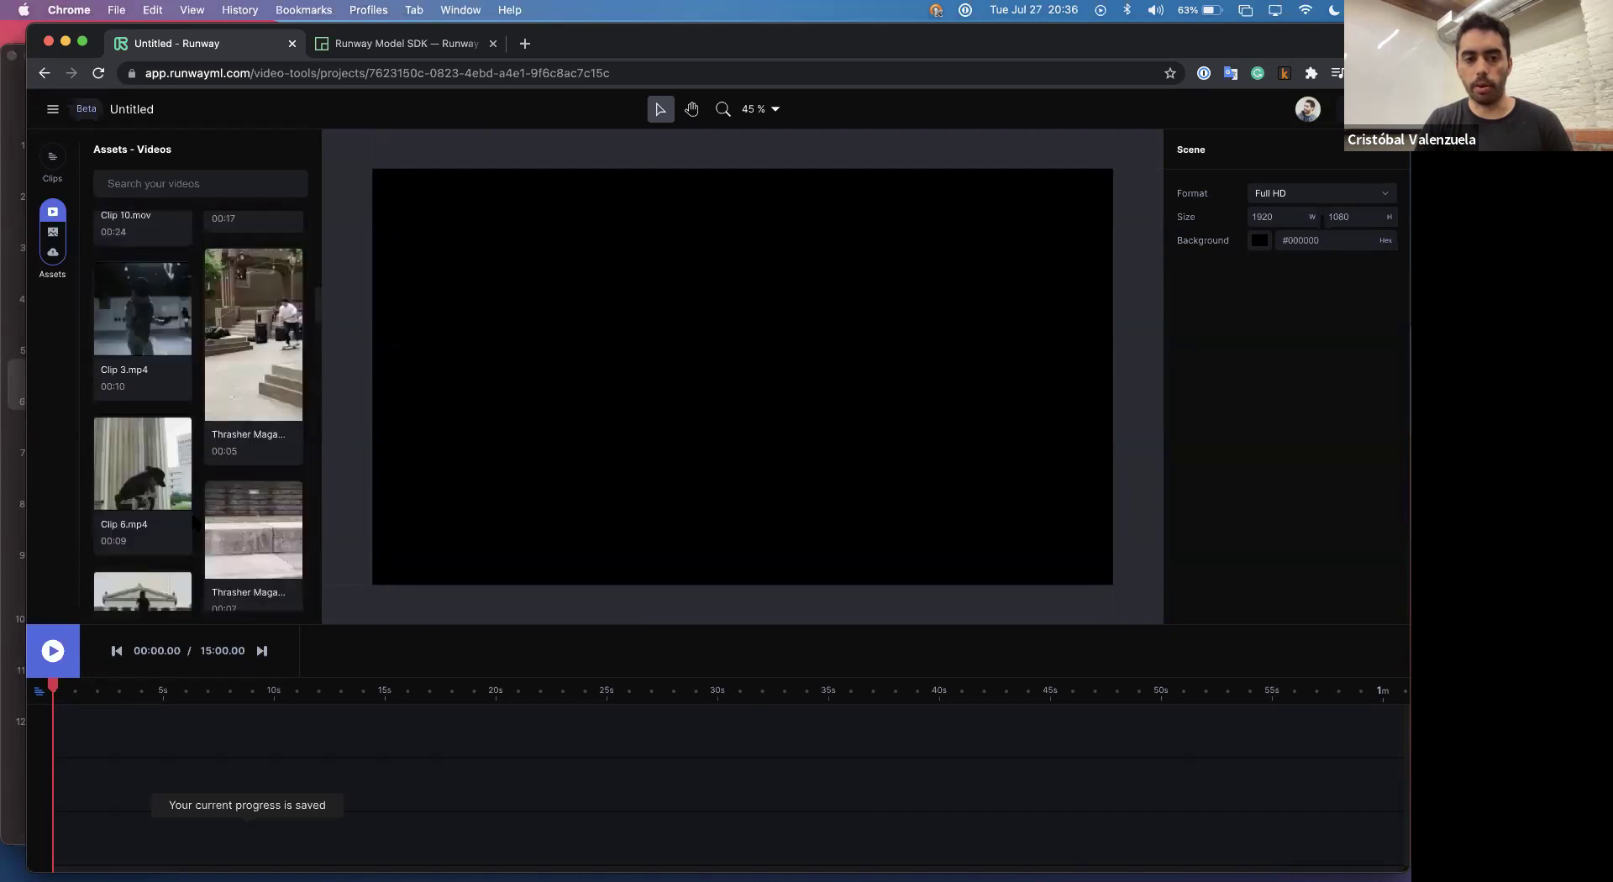
scroll(194, 522, "up", 3)
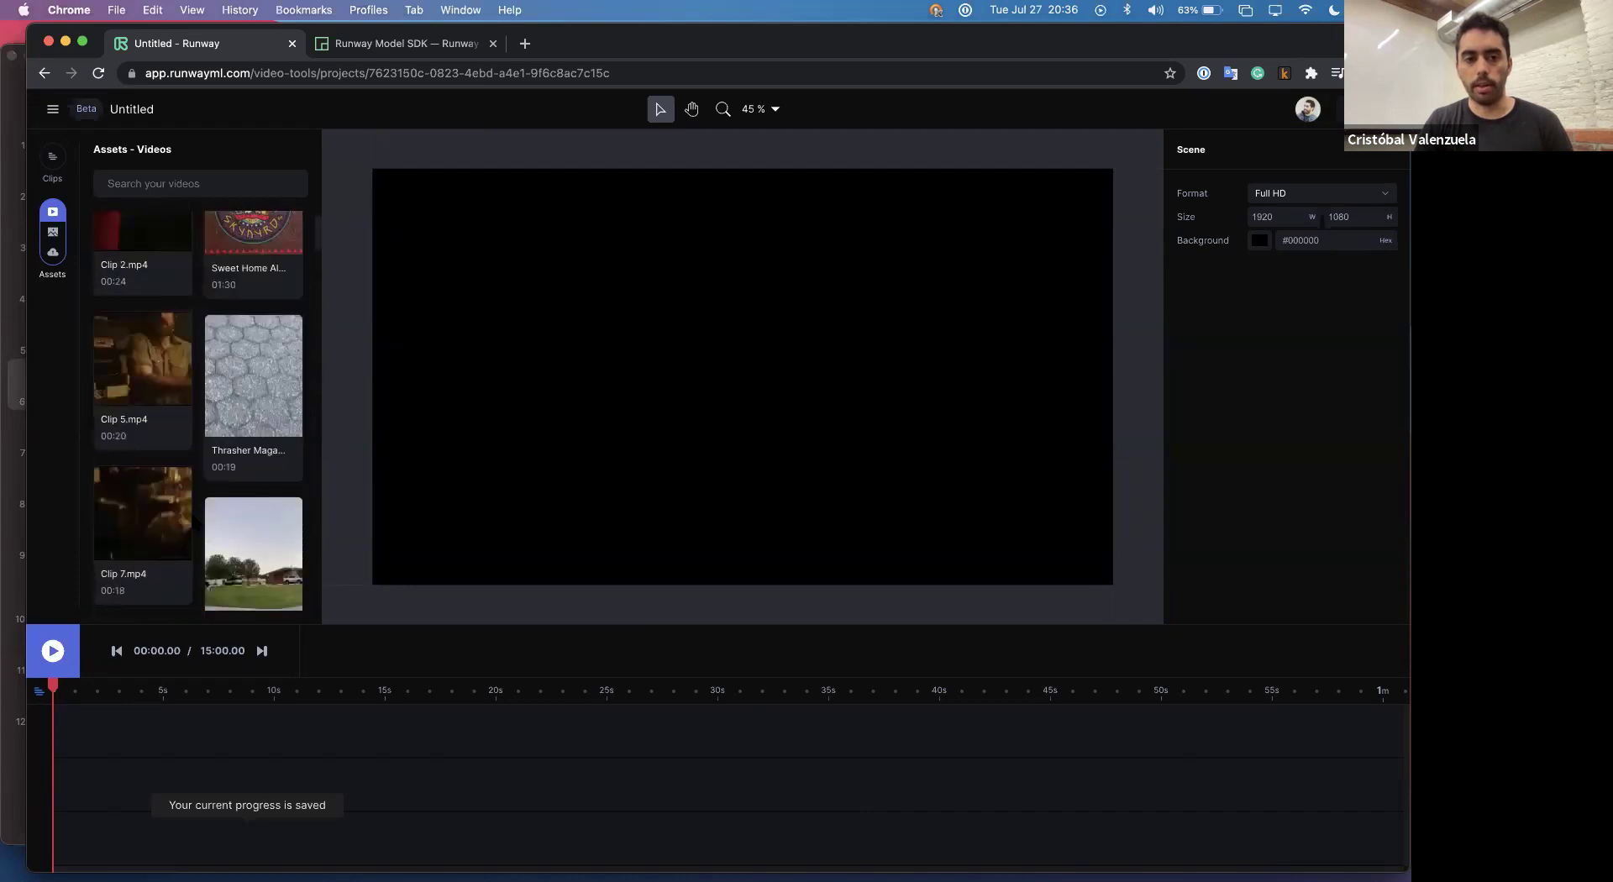
Search the project's video assets for "ele", check the matching clips and clear the search.
left_click(143, 180)
type("ele")
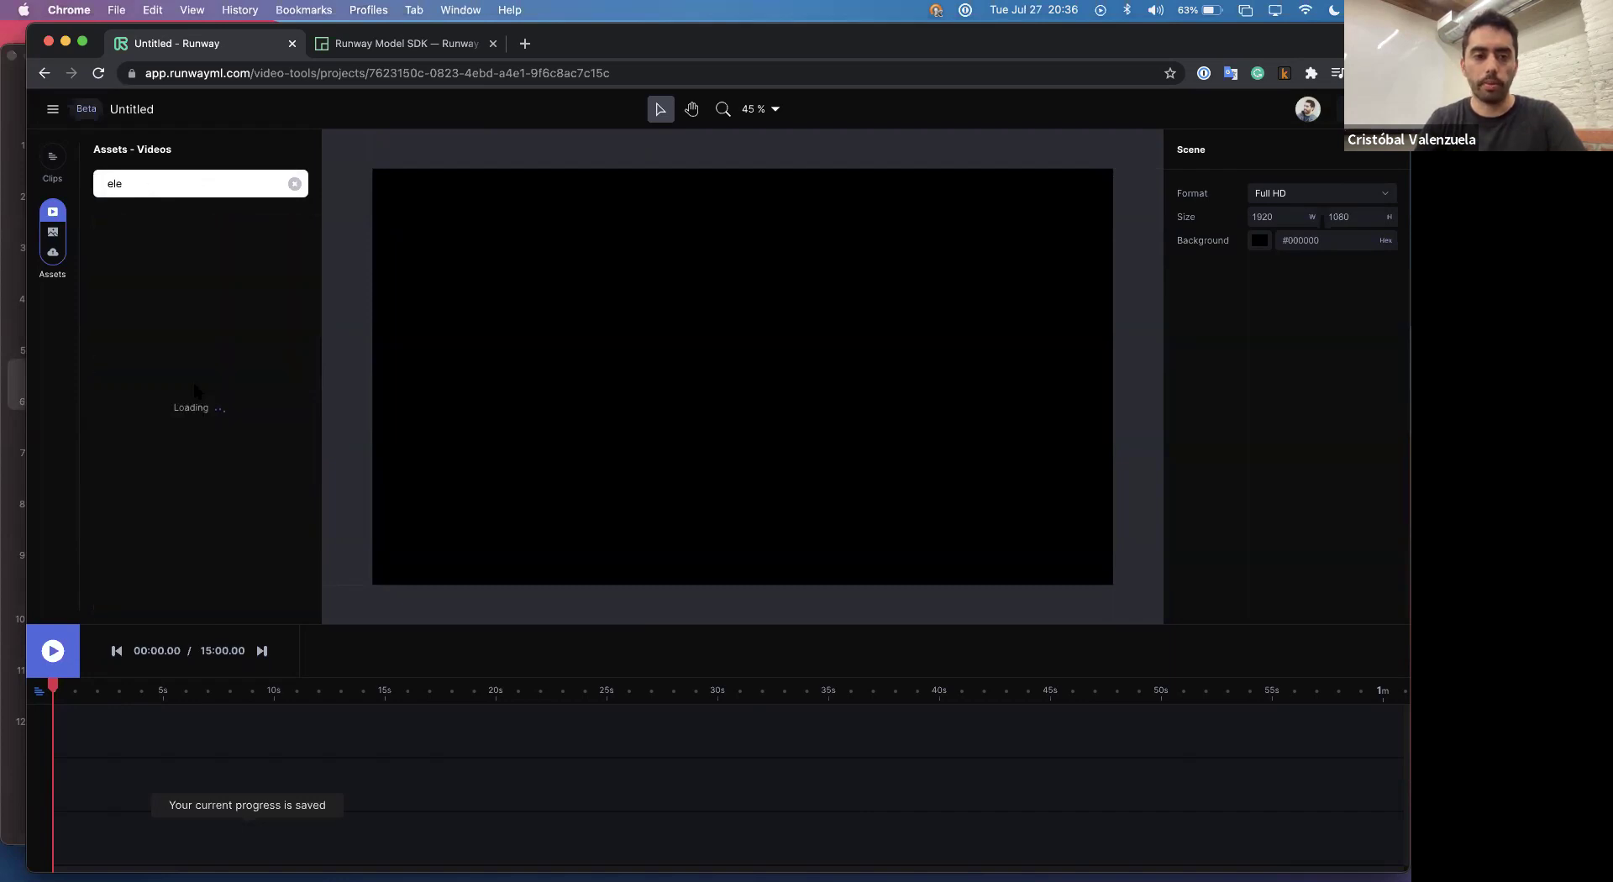
scroll(189, 344, "down", 5)
scroll(191, 361, "up", 5)
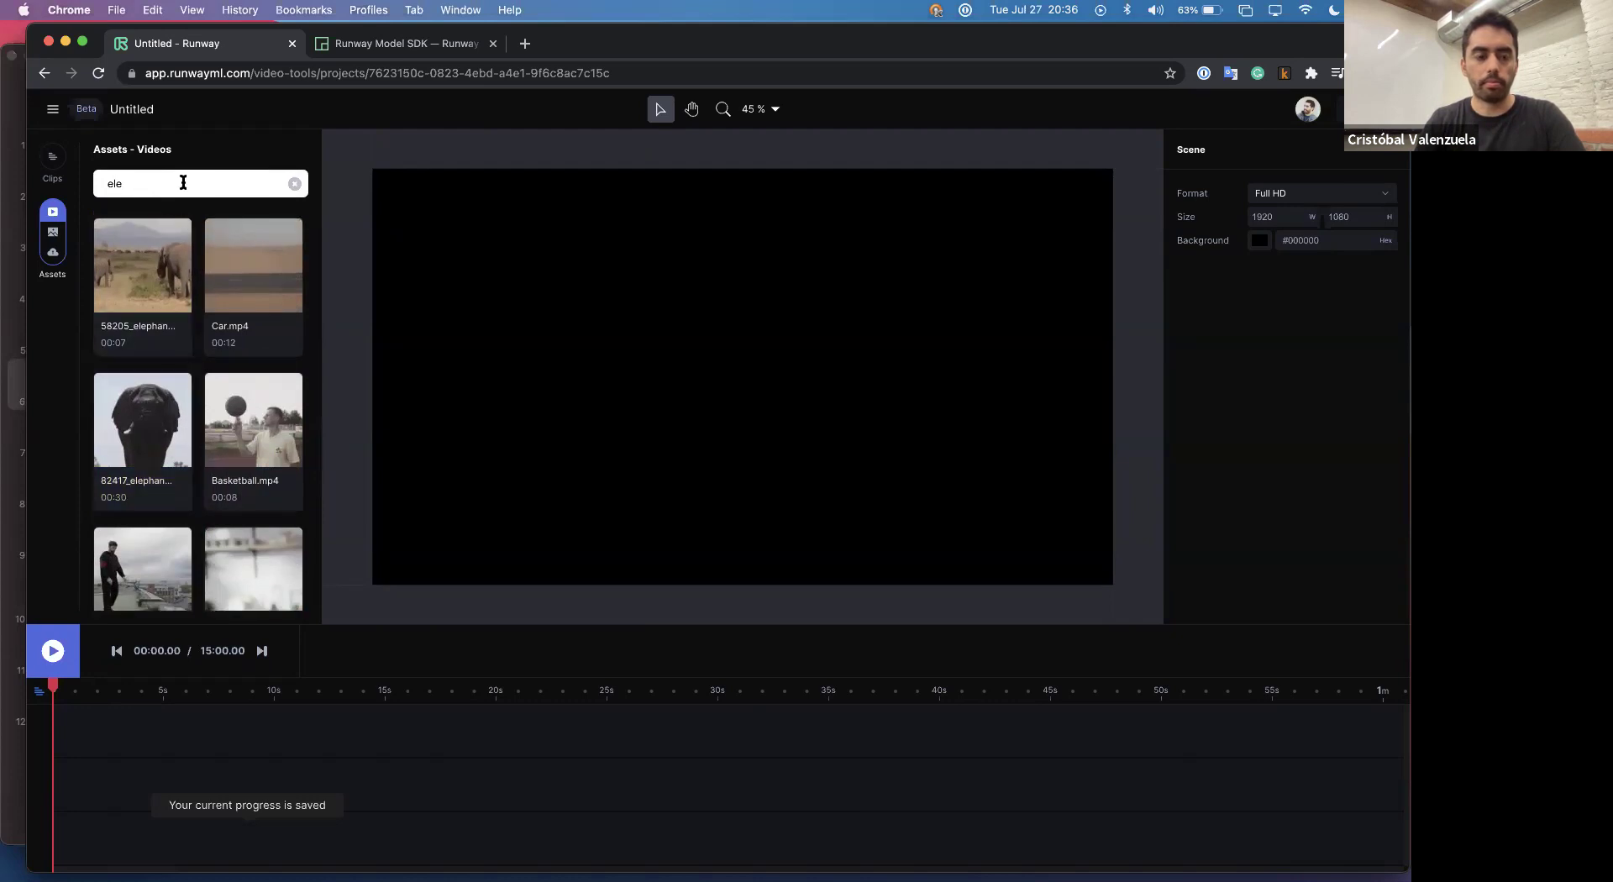
key("BackSpace")
key("BackSpace")
key("BackSpace")
Look through the full list of the project's video assets, down to Mobile-Phone.mp4 and back up to the Sundae clips.
scroll(235, 353, "down", 10)
scroll(225, 393, "down", 10)
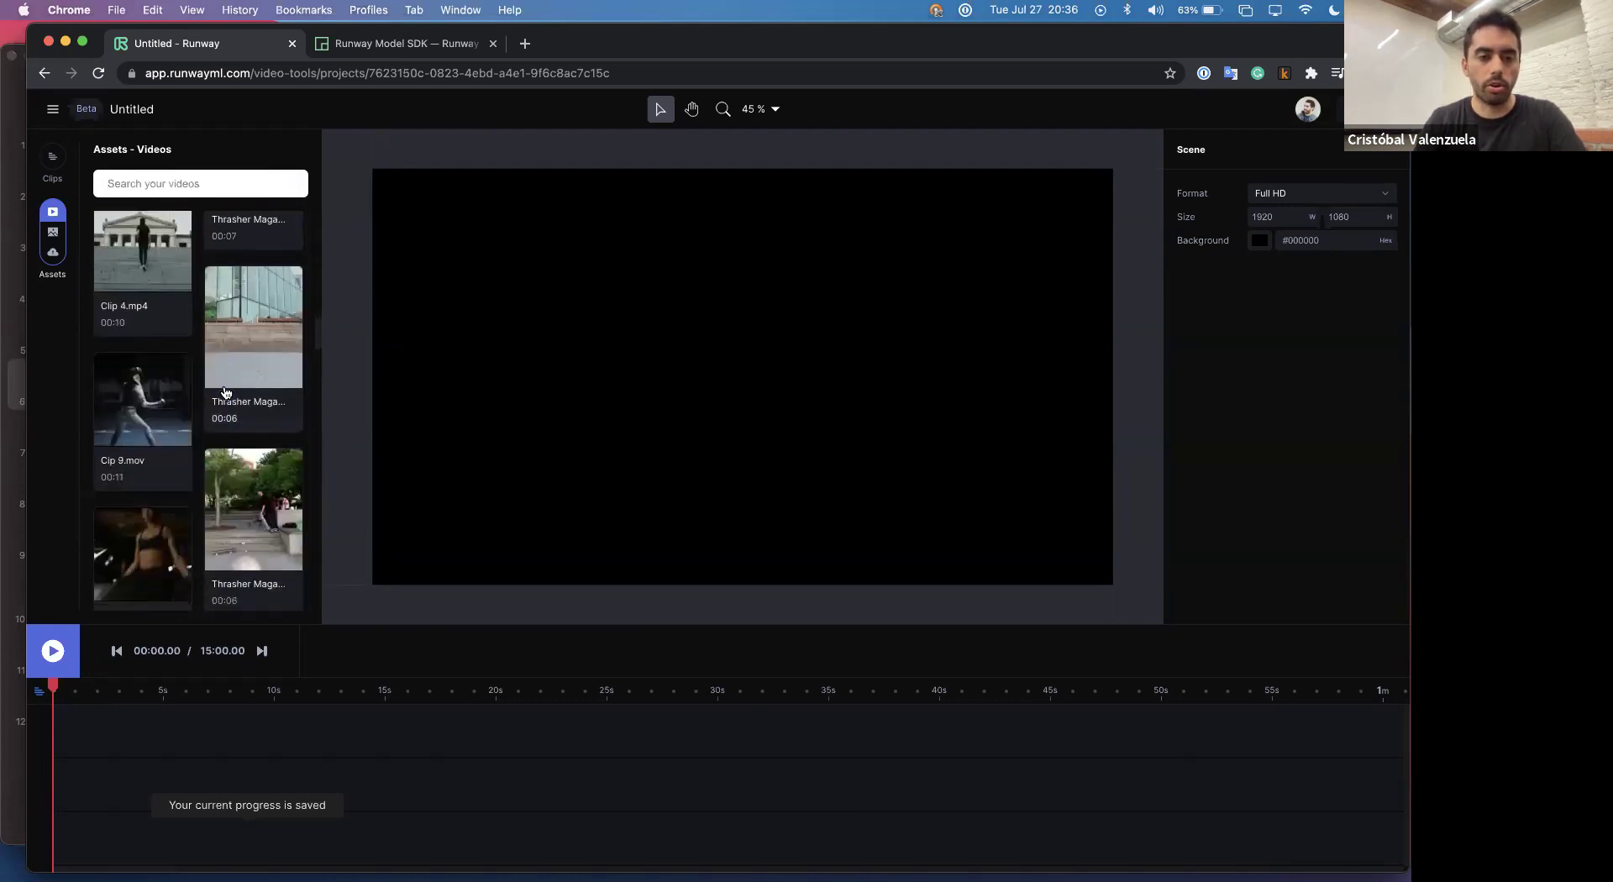
scroll(225, 391, "down", 5)
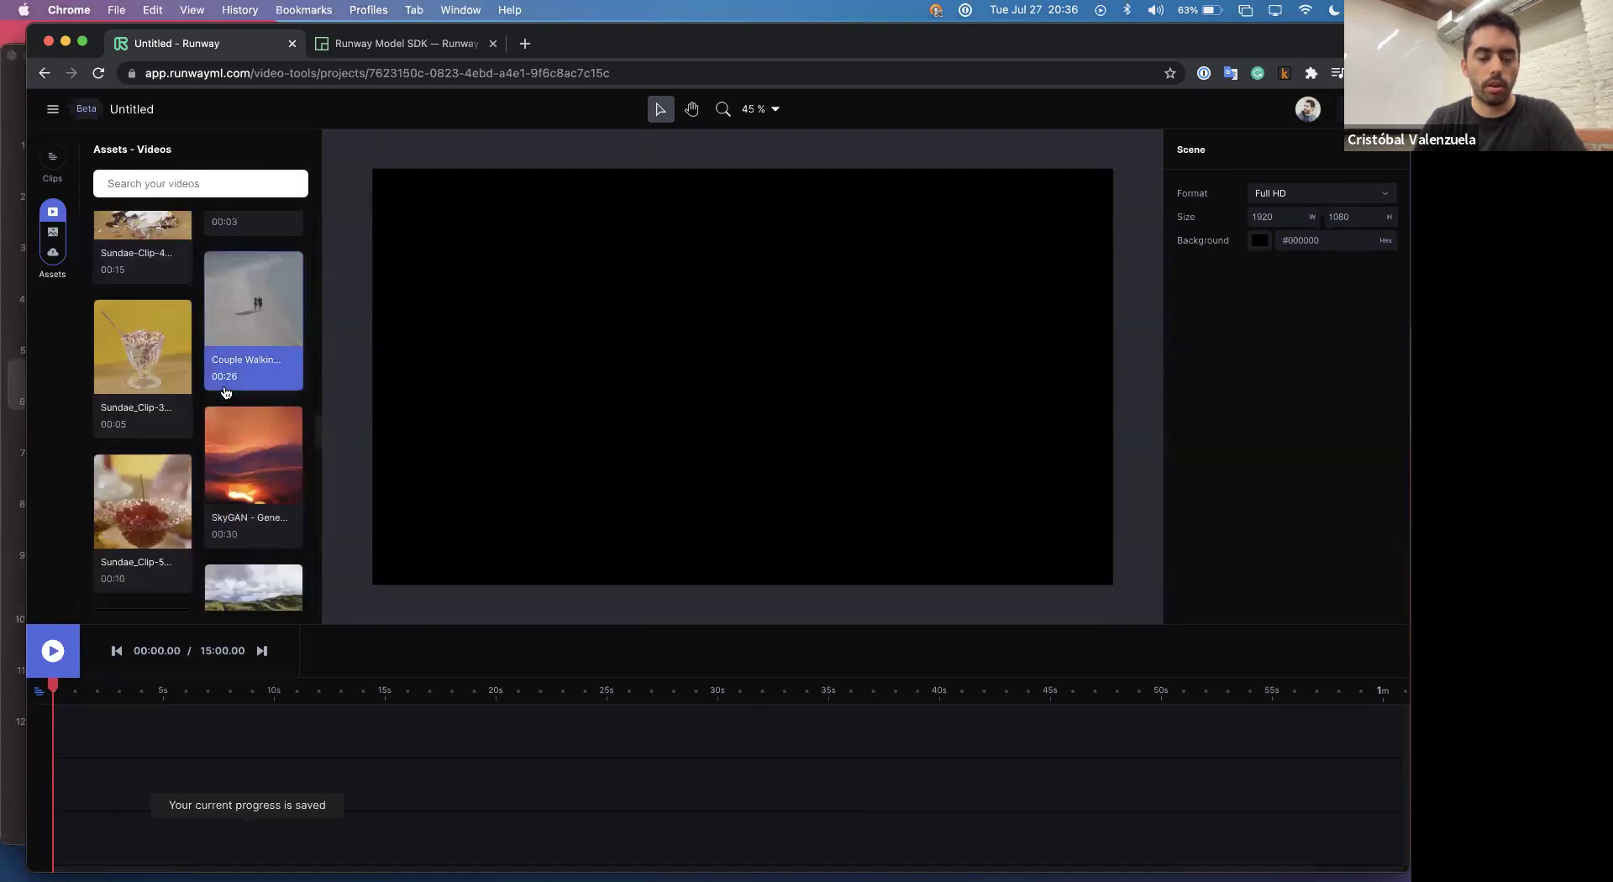
scroll(225, 392, "down", 10)
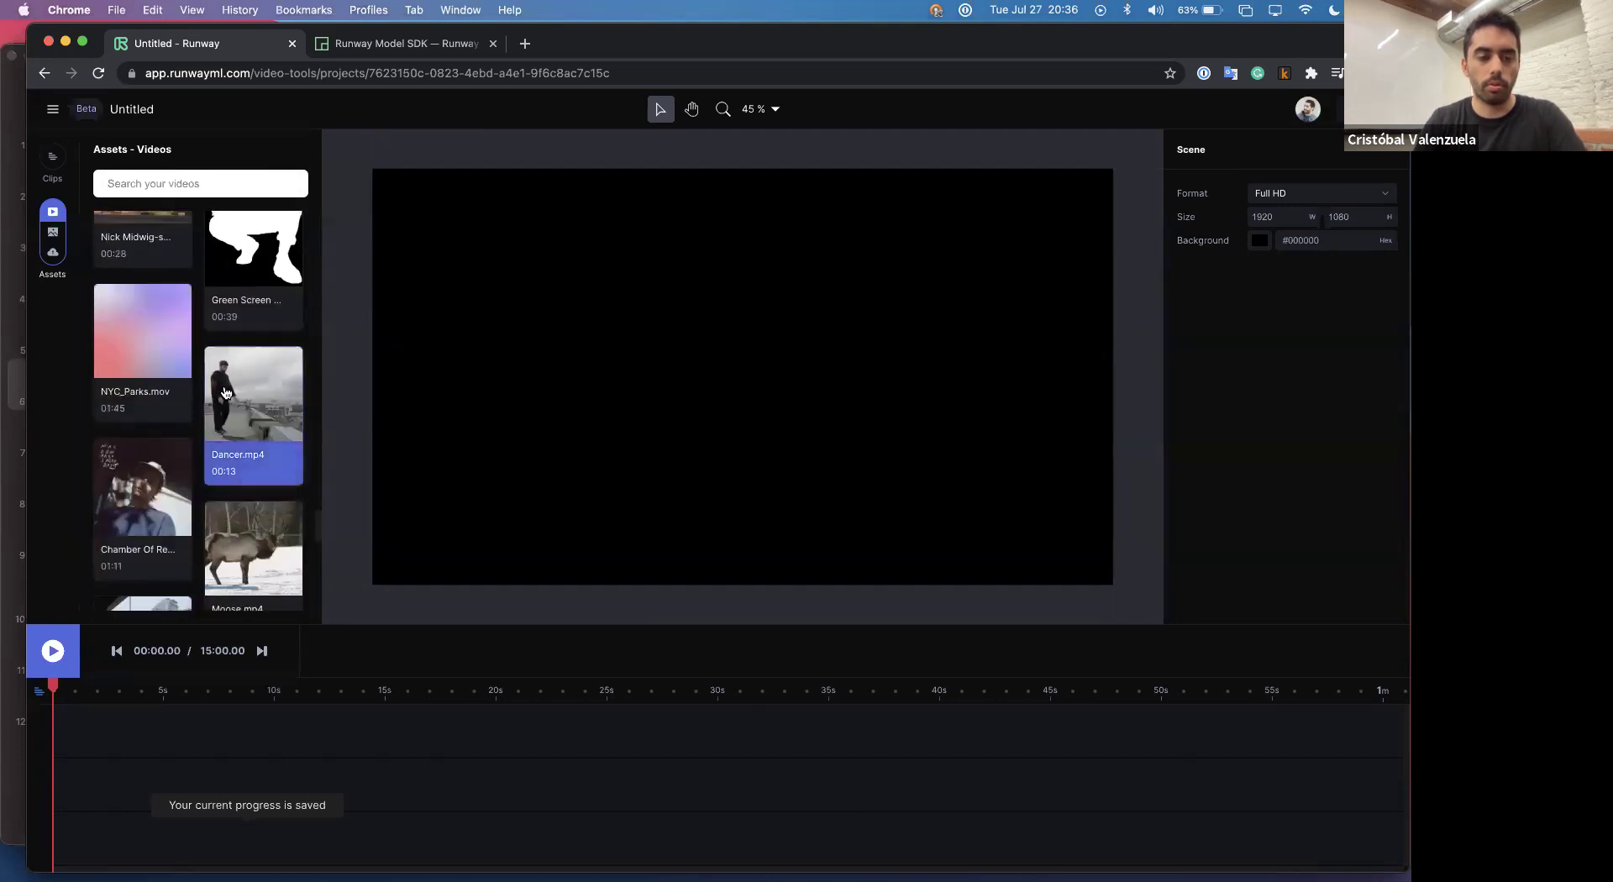
scroll(225, 391, "down", 10)
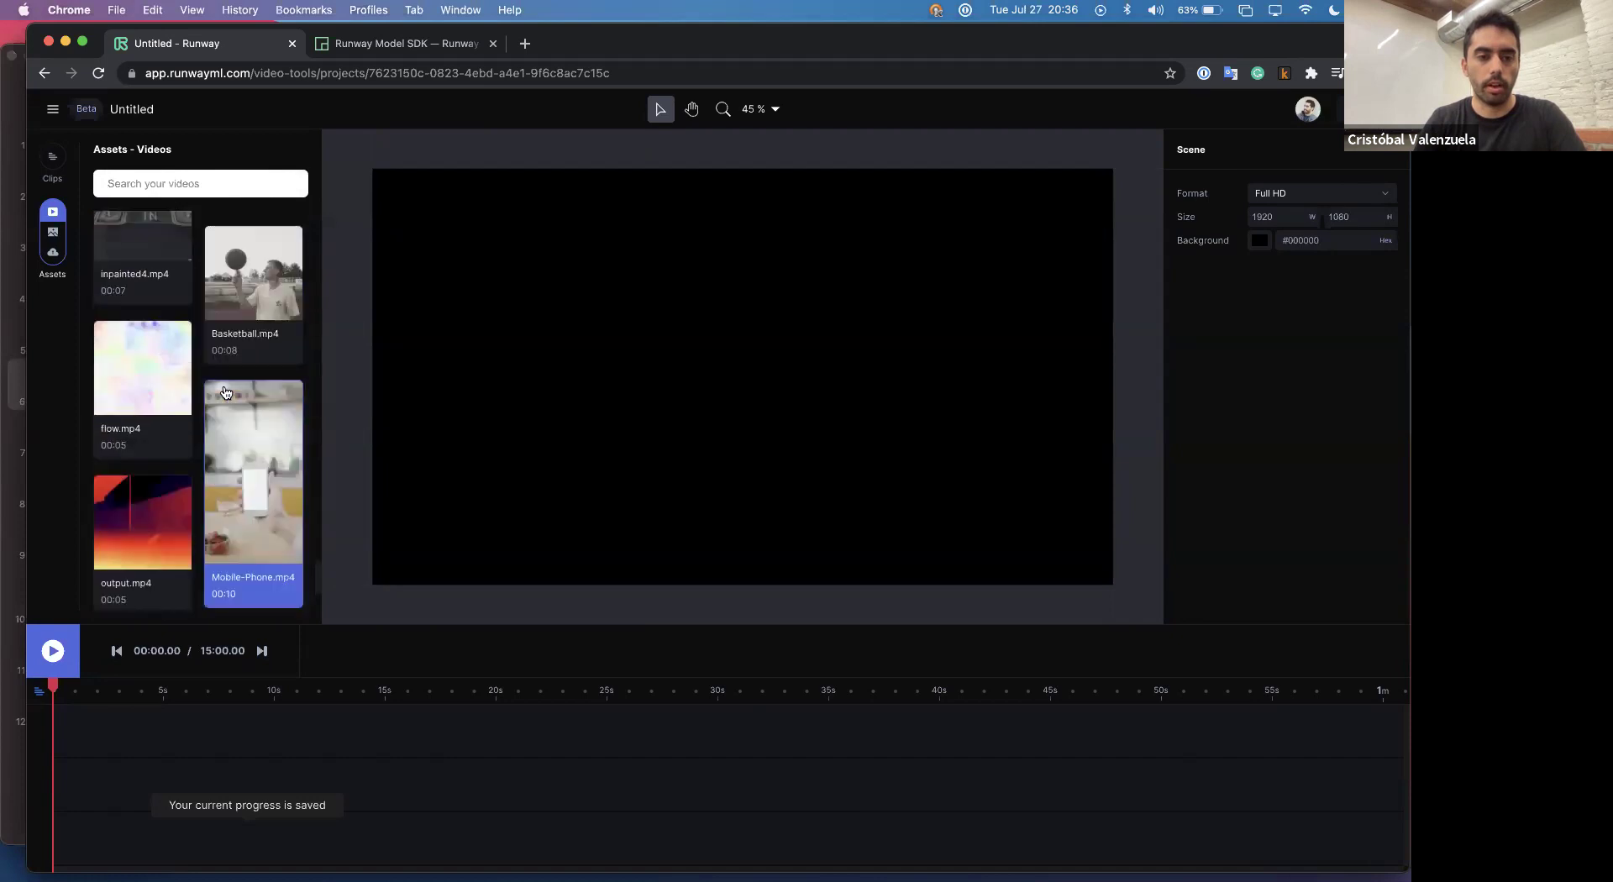
scroll(225, 392, "up", 10)
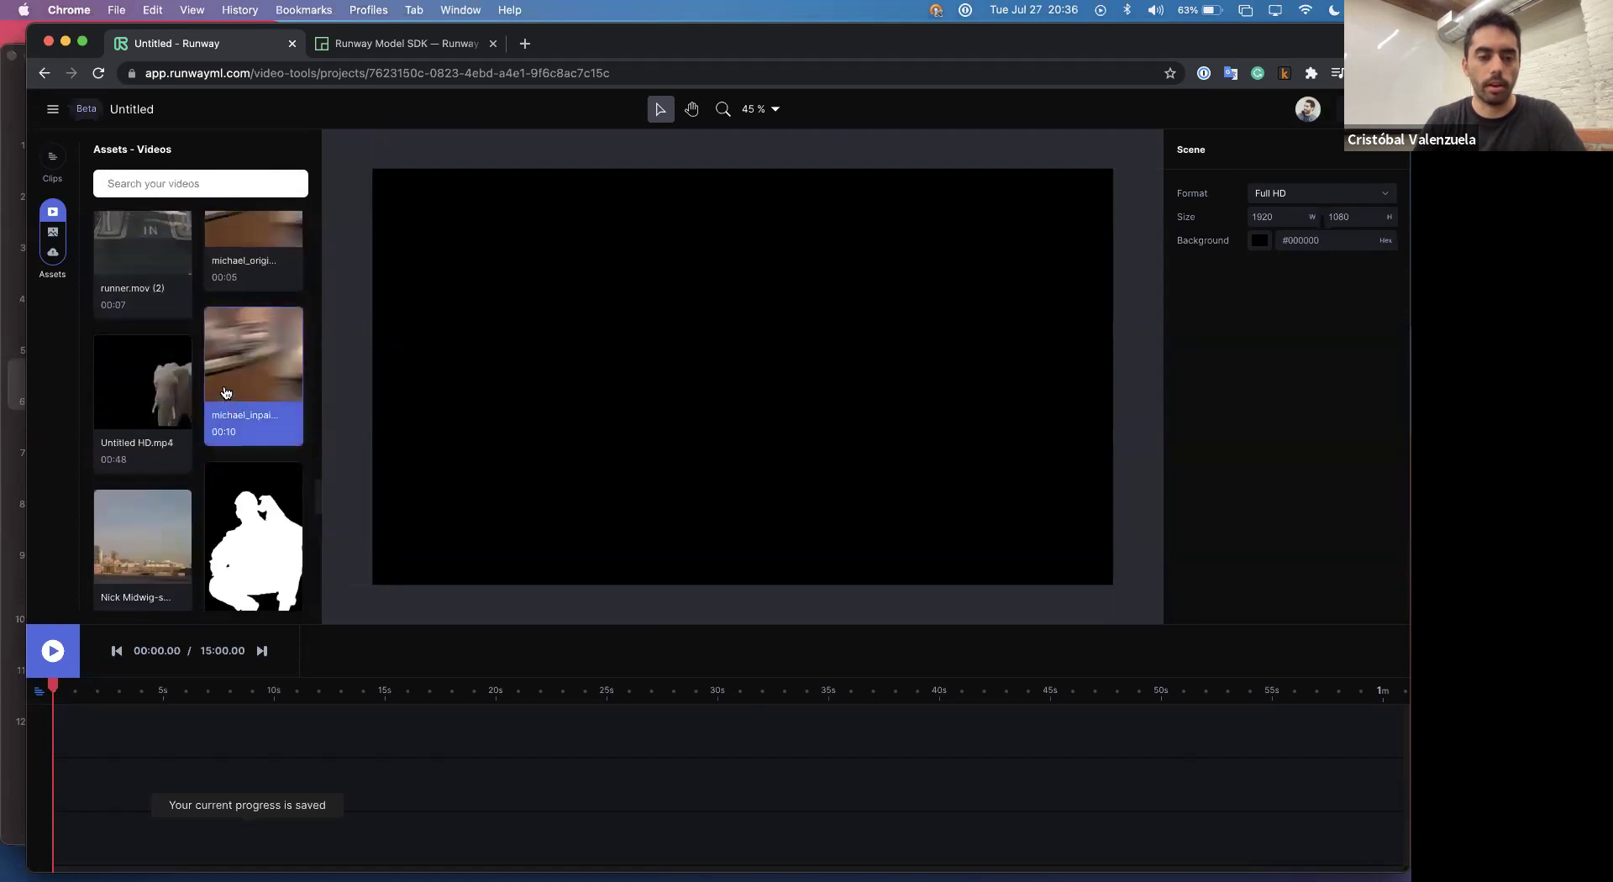
scroll(225, 392, "up", 10)
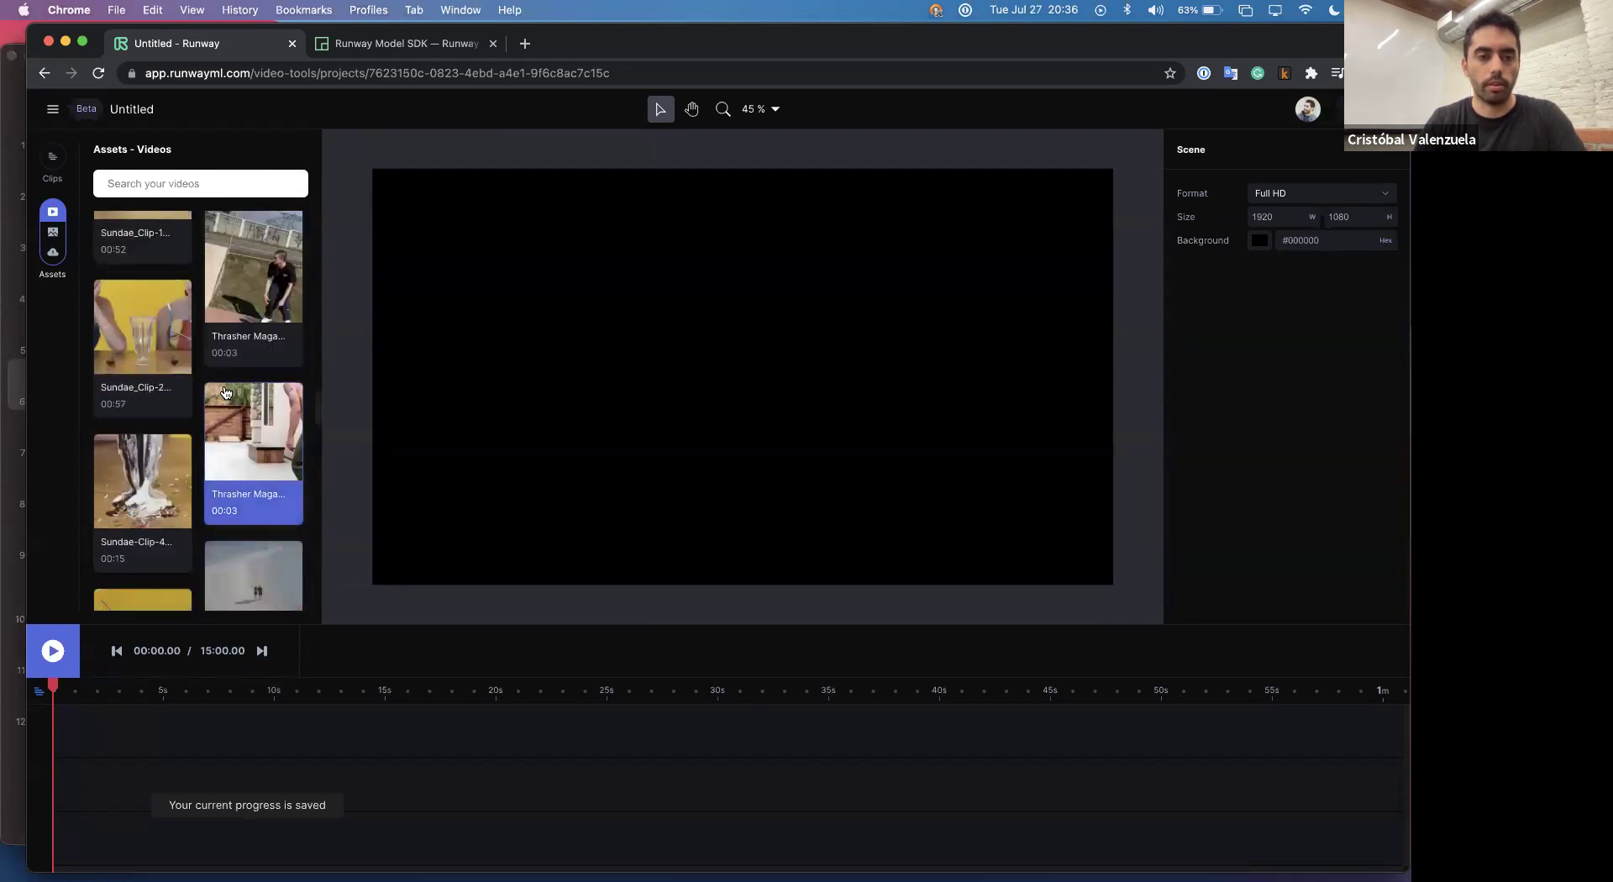
Search the video assets for "ele" and add the 30-second 82417 elephant clip to the scene.
left_click(169, 181)
type("ele")
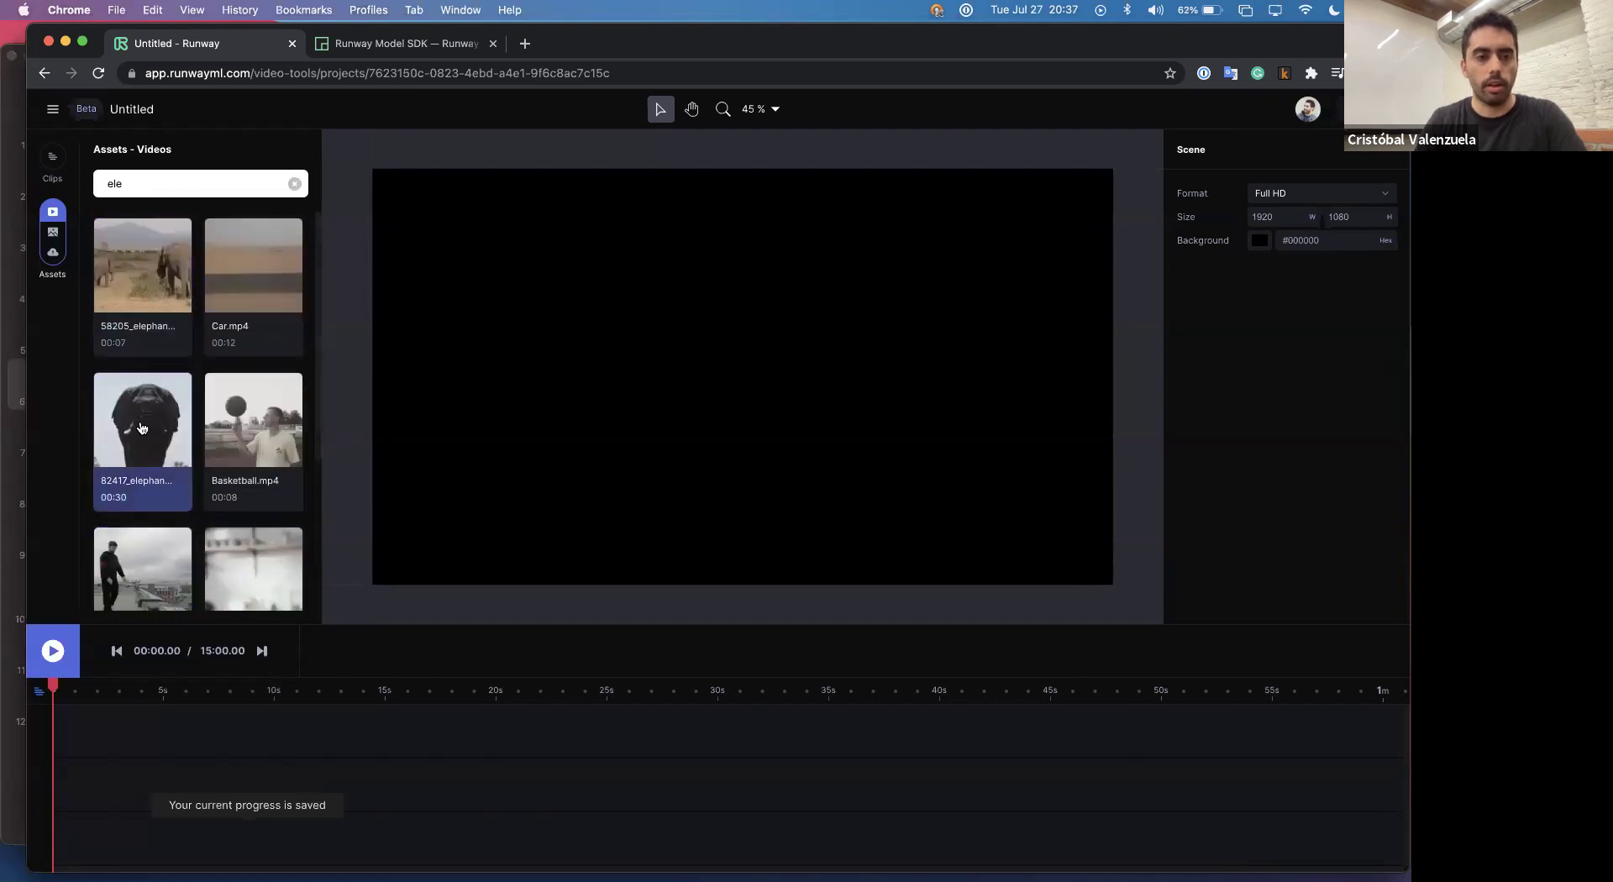
left_click_drag(142, 420, 683, 411)
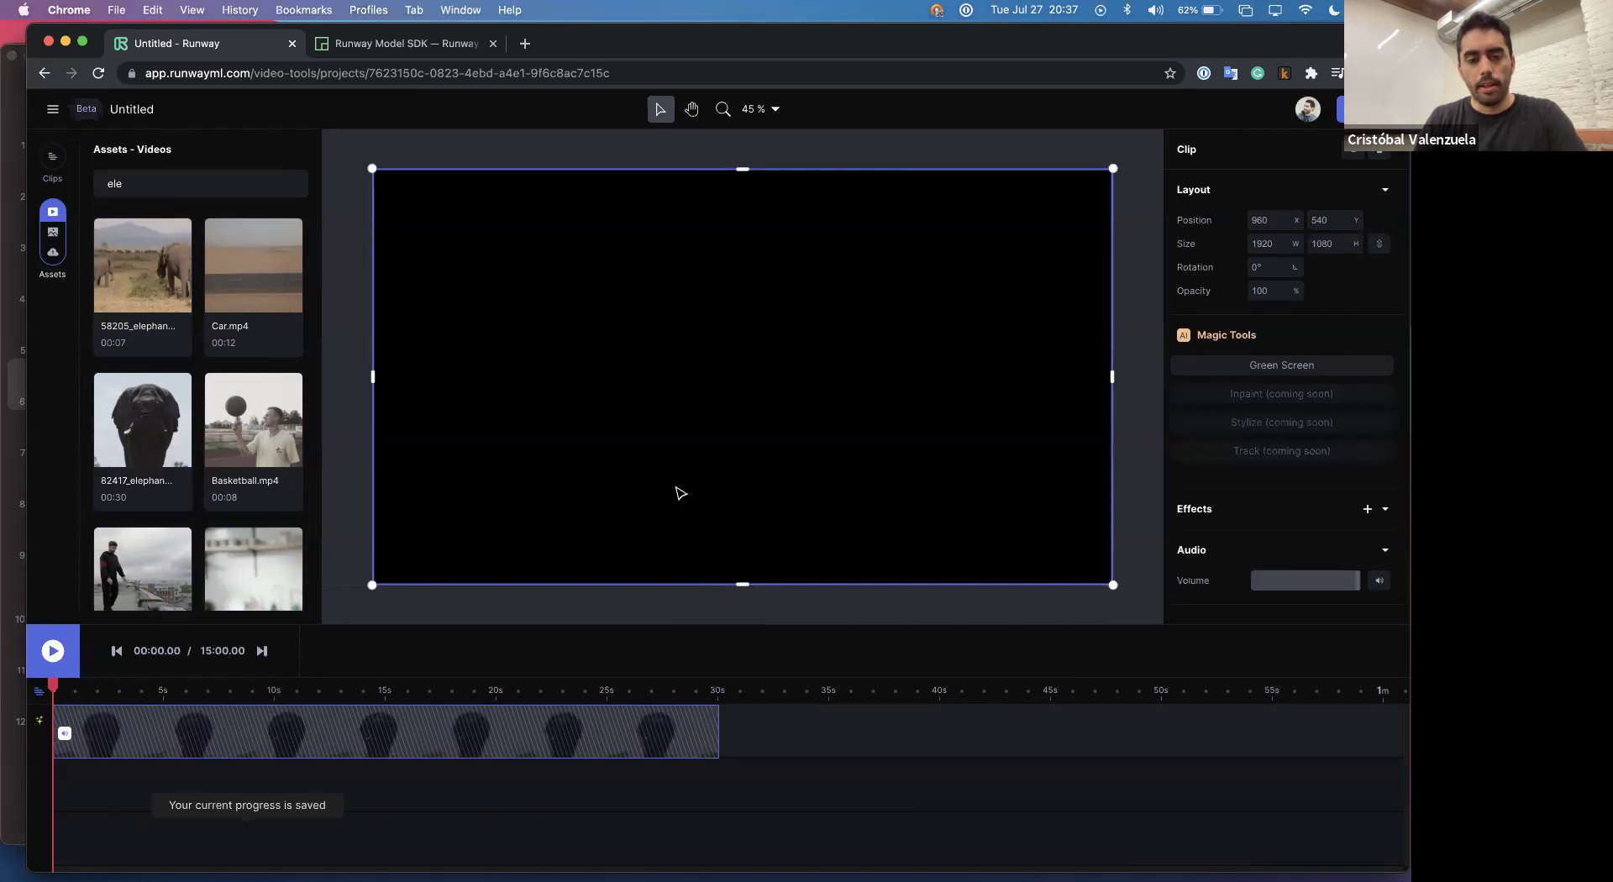
Play the elephant clip, move the playhead back to about 10 s and reload the project page.
key("space")
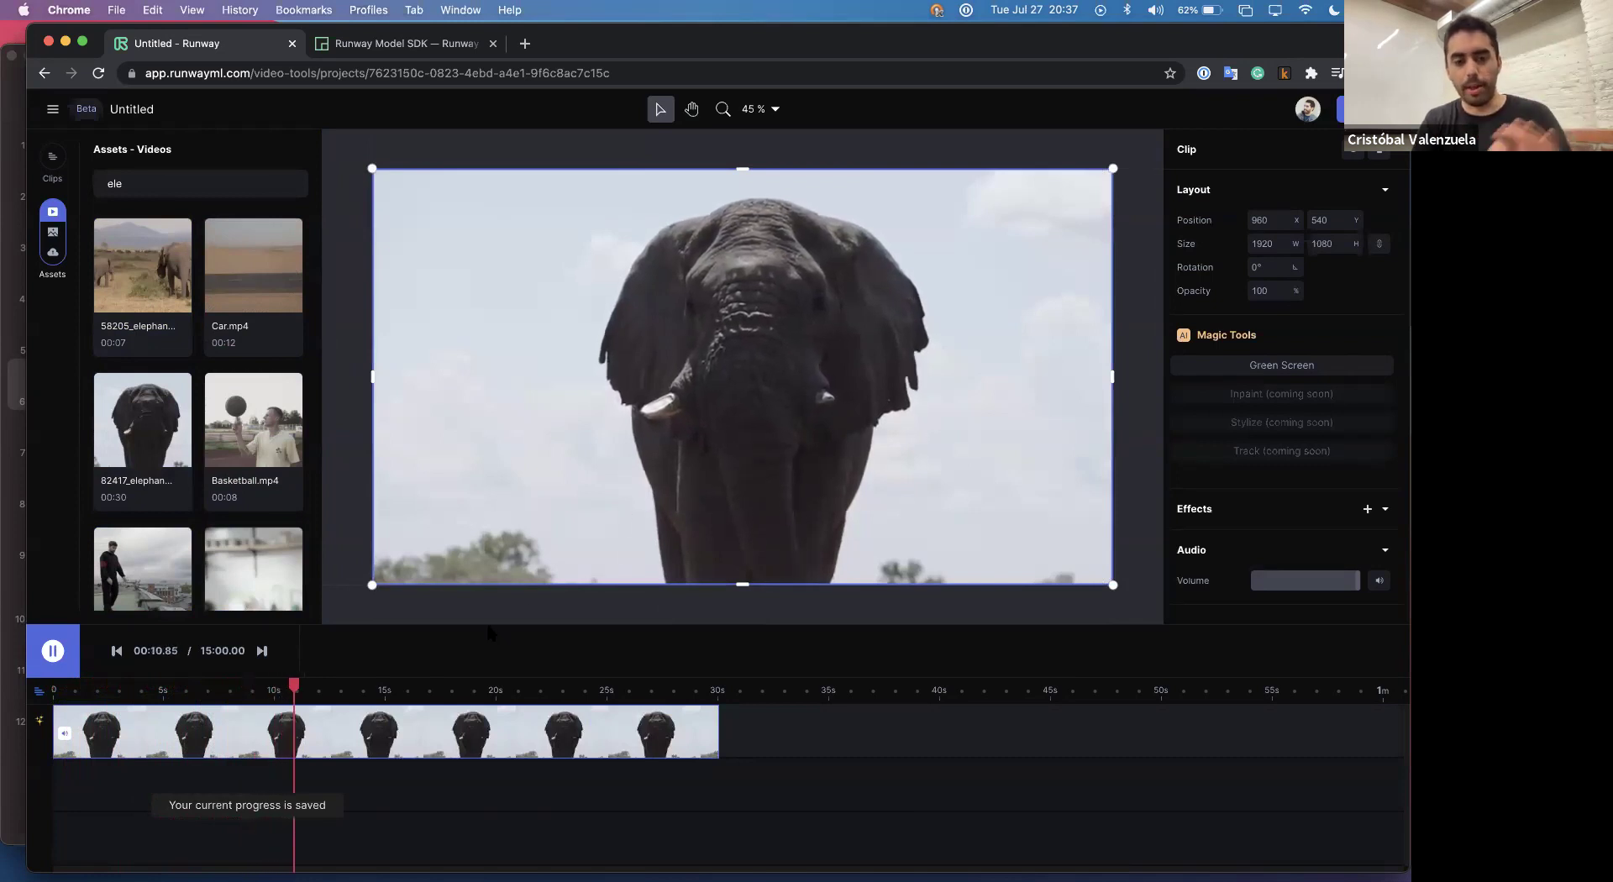
left_click(272, 685)
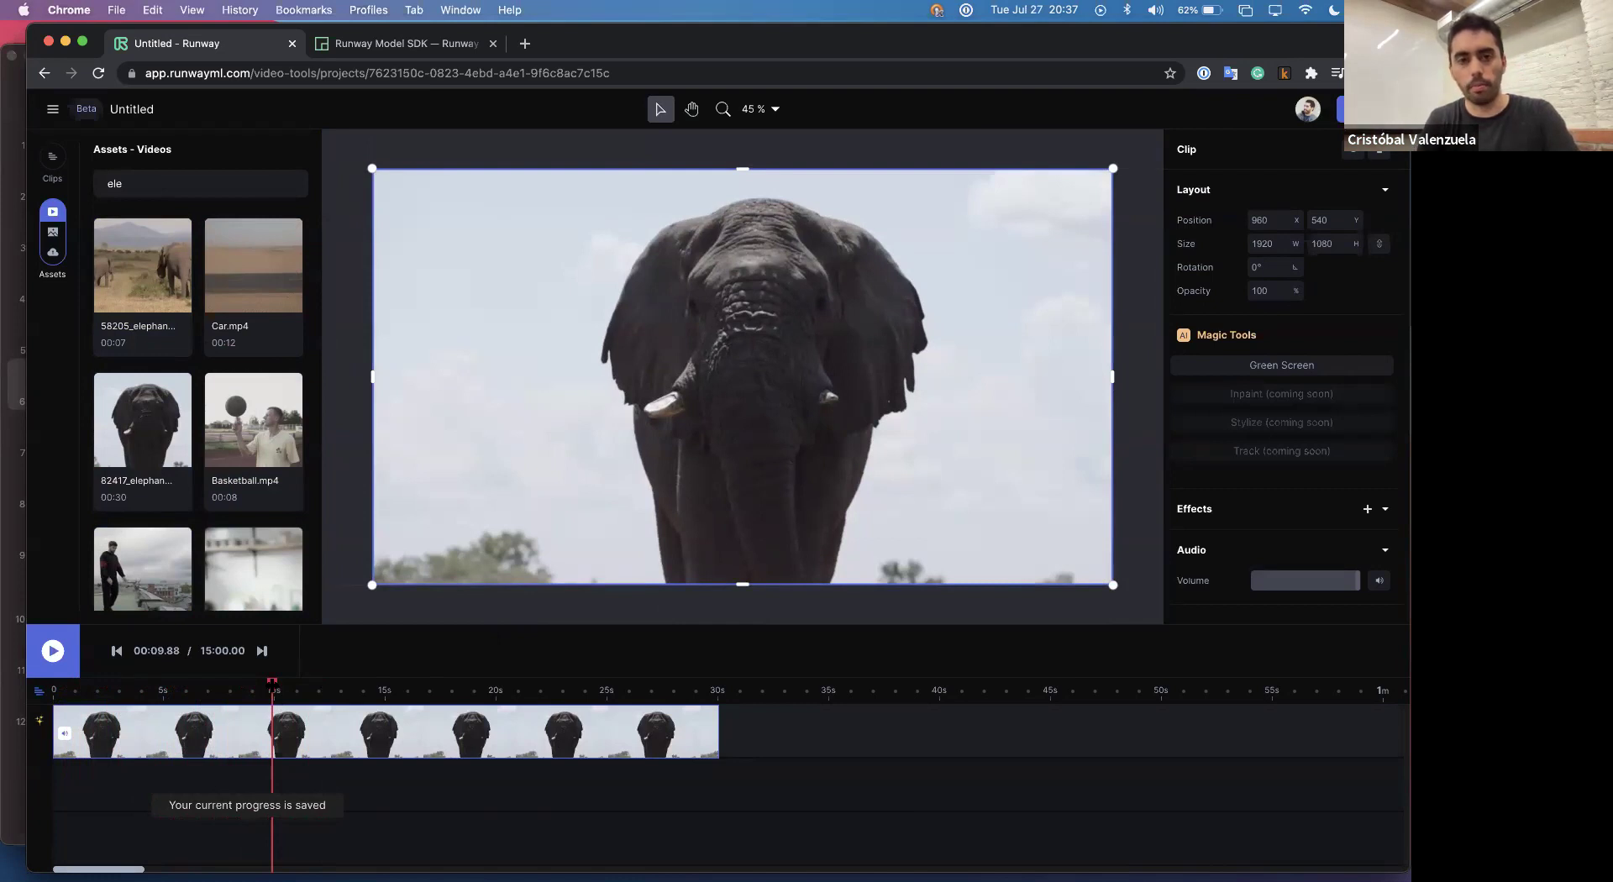
key("super+r")
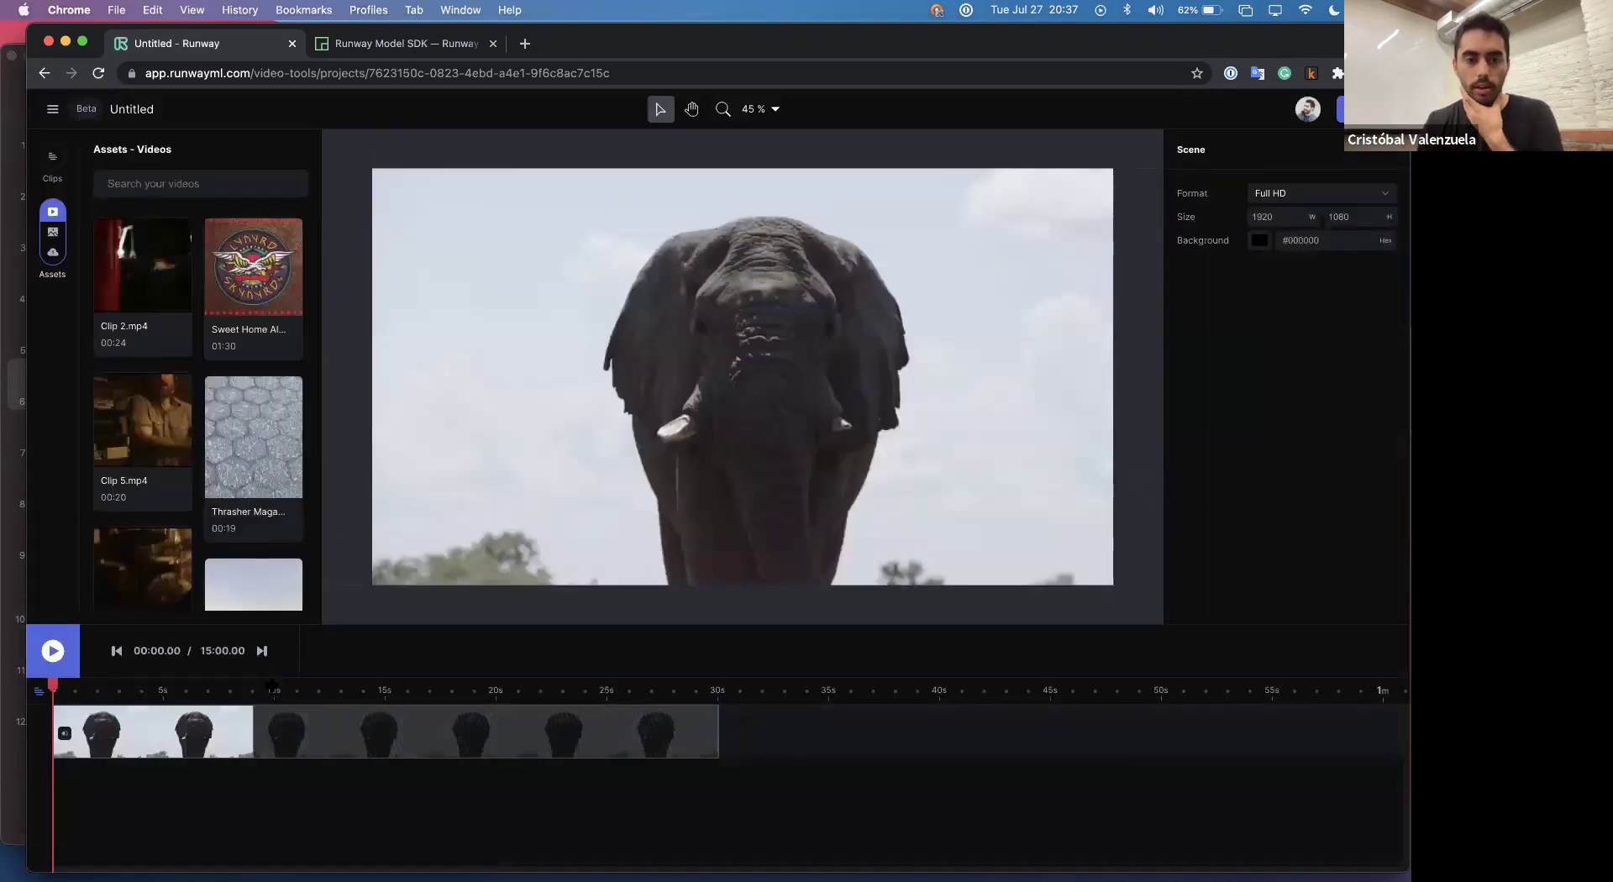
Play the elephant clip from the beginning, return the playhead to the start and select the clip.
key("space")
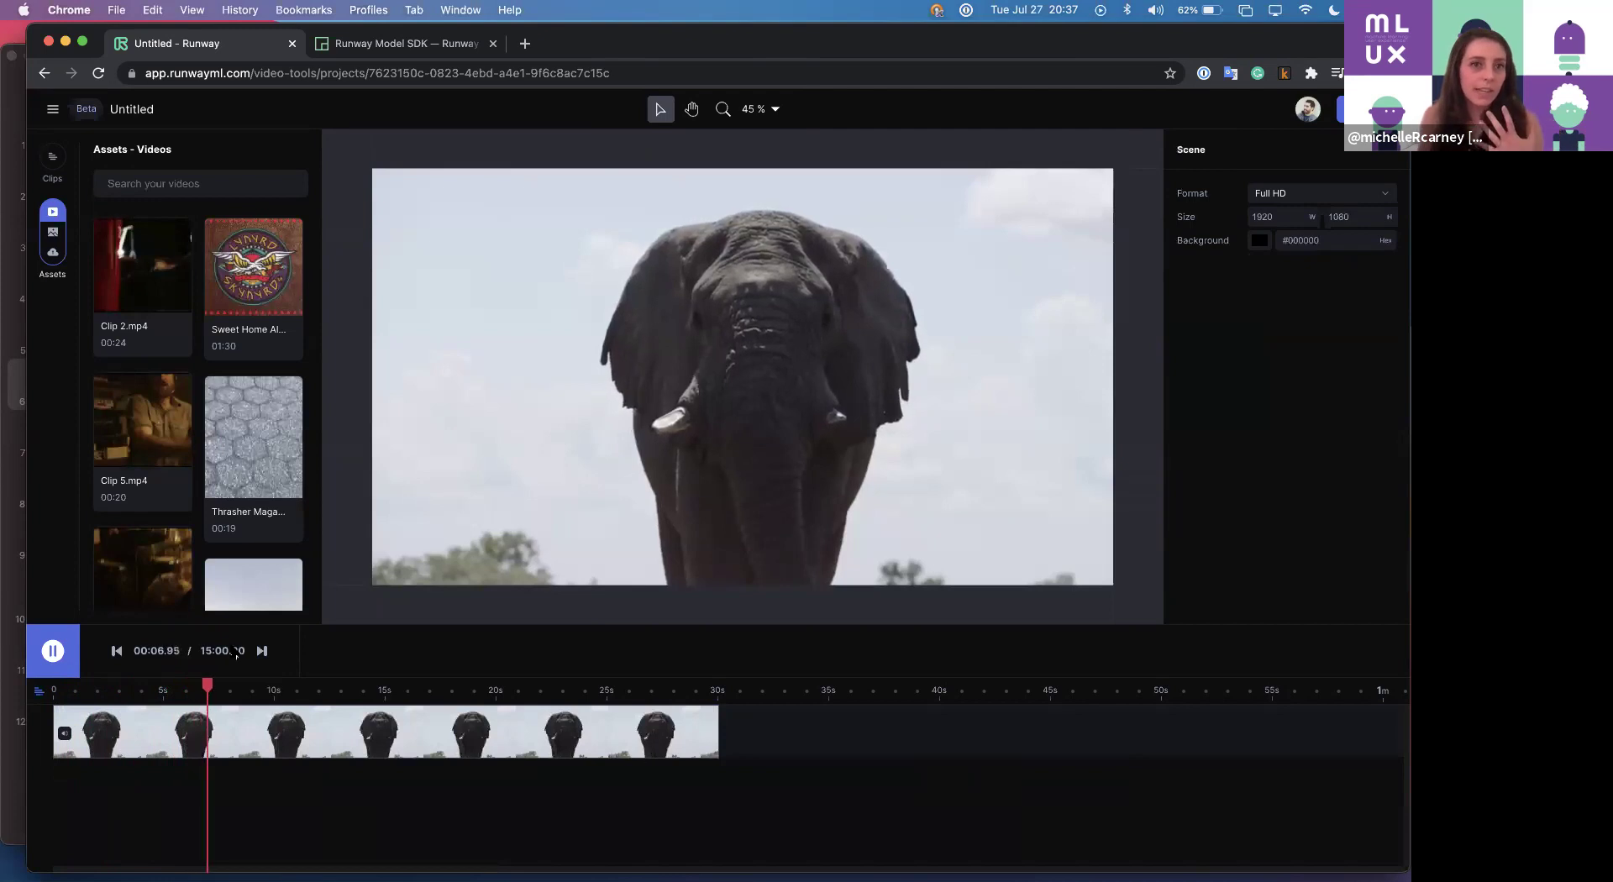
scroll(175, 463, "down", 10)
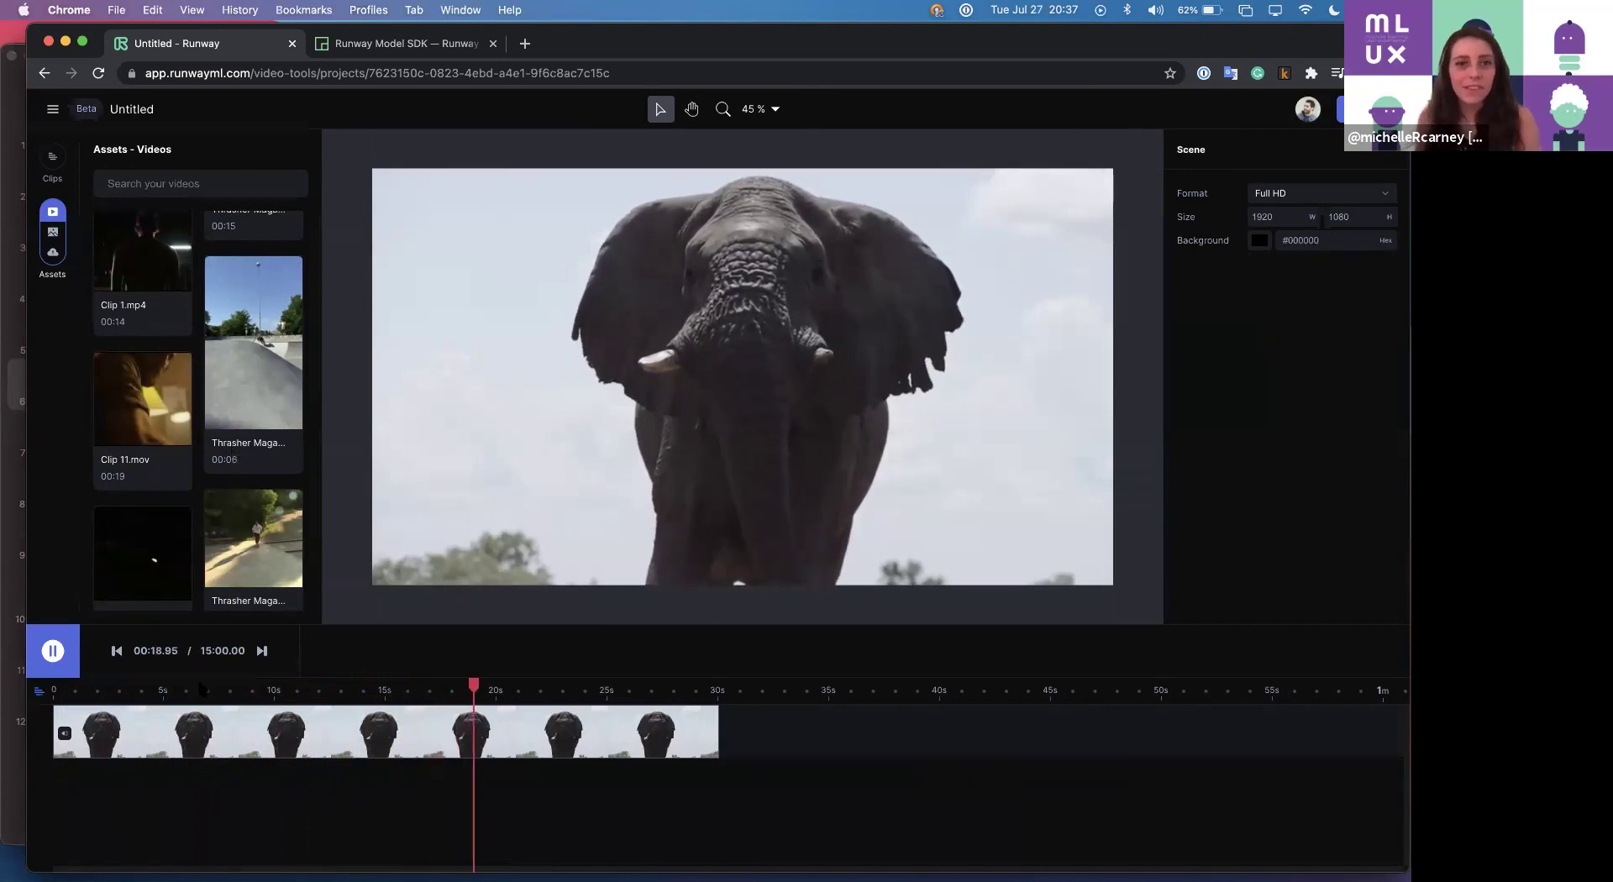
left_click(202, 689)
left_click(63, 729)
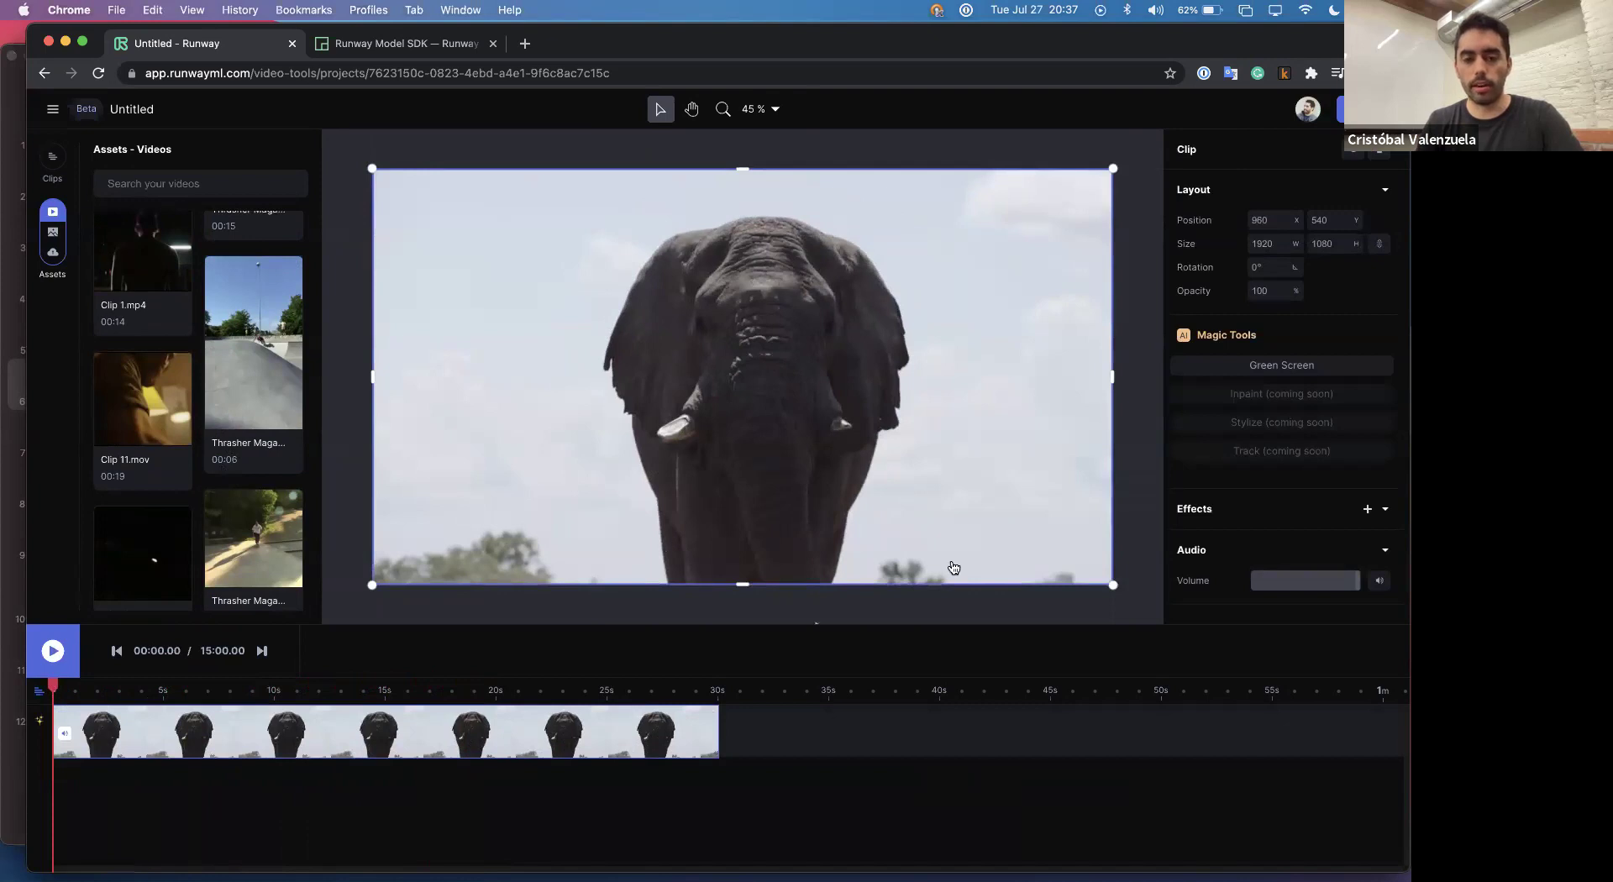
Split the elephant clip at about 12.24 s, move the second part aside on the timeline and delete it.
left_click(324, 687)
right_click(336, 734)
mouse_move(405, 759)
left_click(393, 728)
left_click_drag(438, 730, 619, 730)
left_click_drag(505, 730, 458, 789)
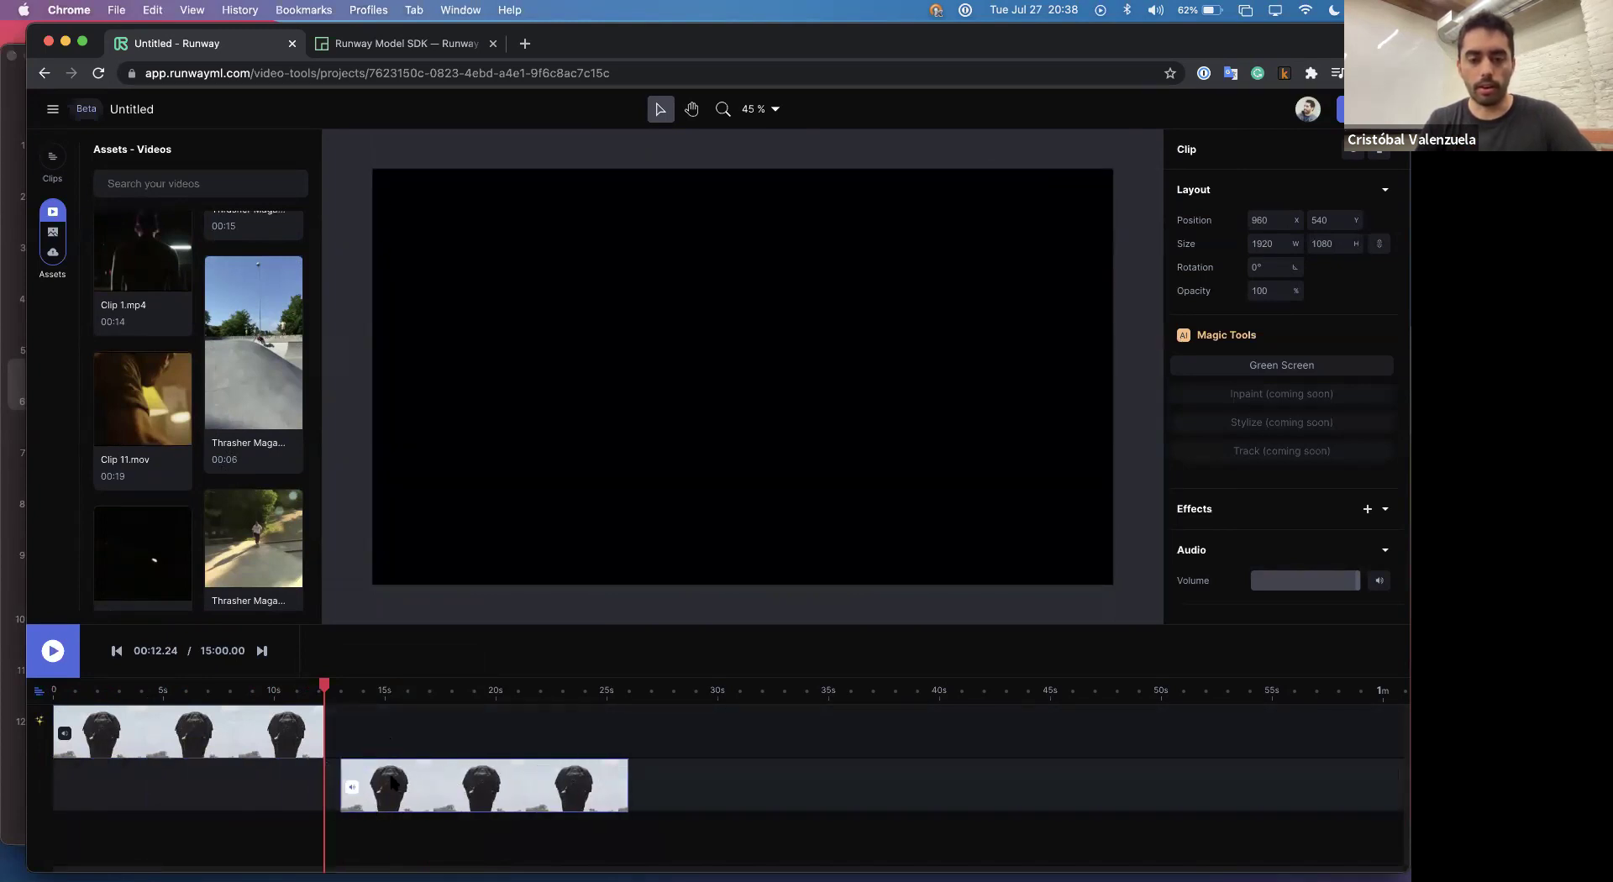
key("Delete")
Return the playhead to the start and view the elephant clip's Position, Scale, Rotation and Opacity tracks.
left_click(142, 691)
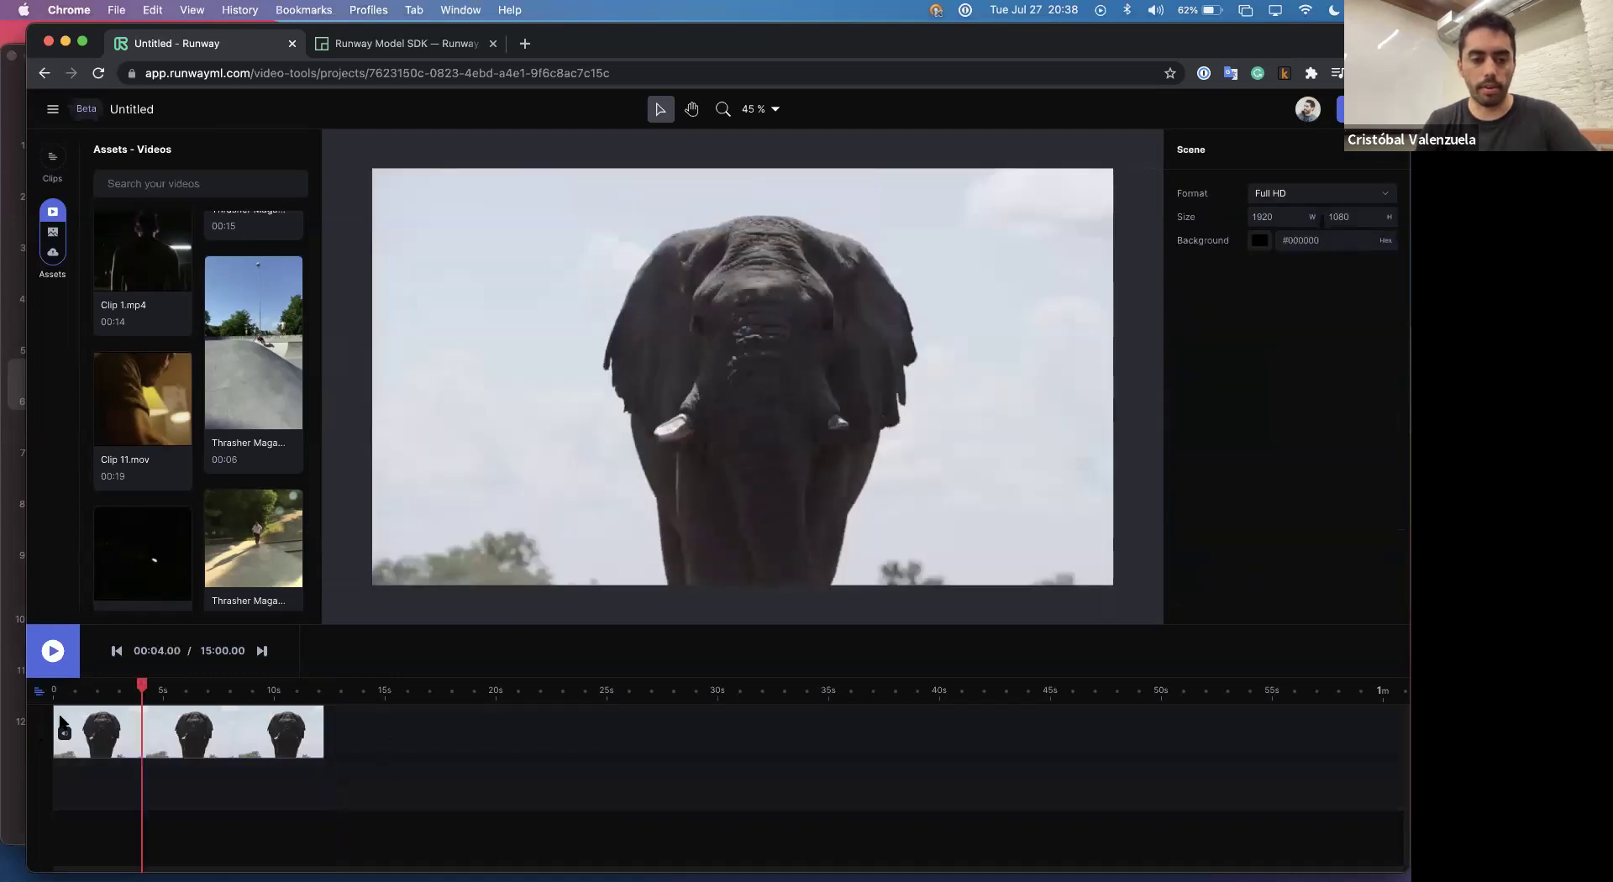
left_click(60, 724)
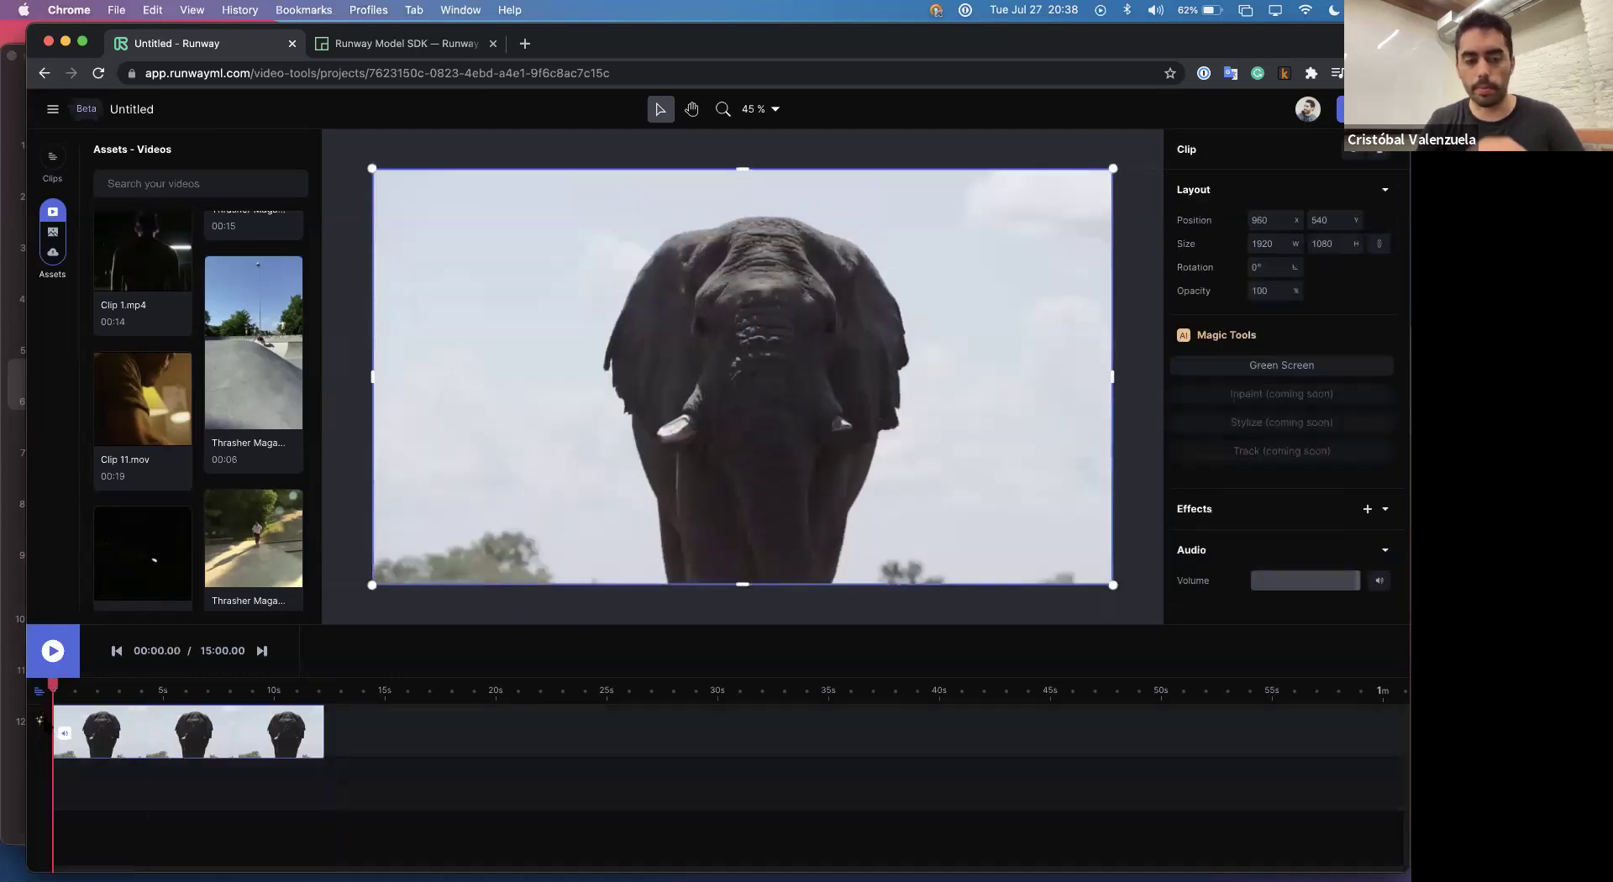
left_click(39, 722)
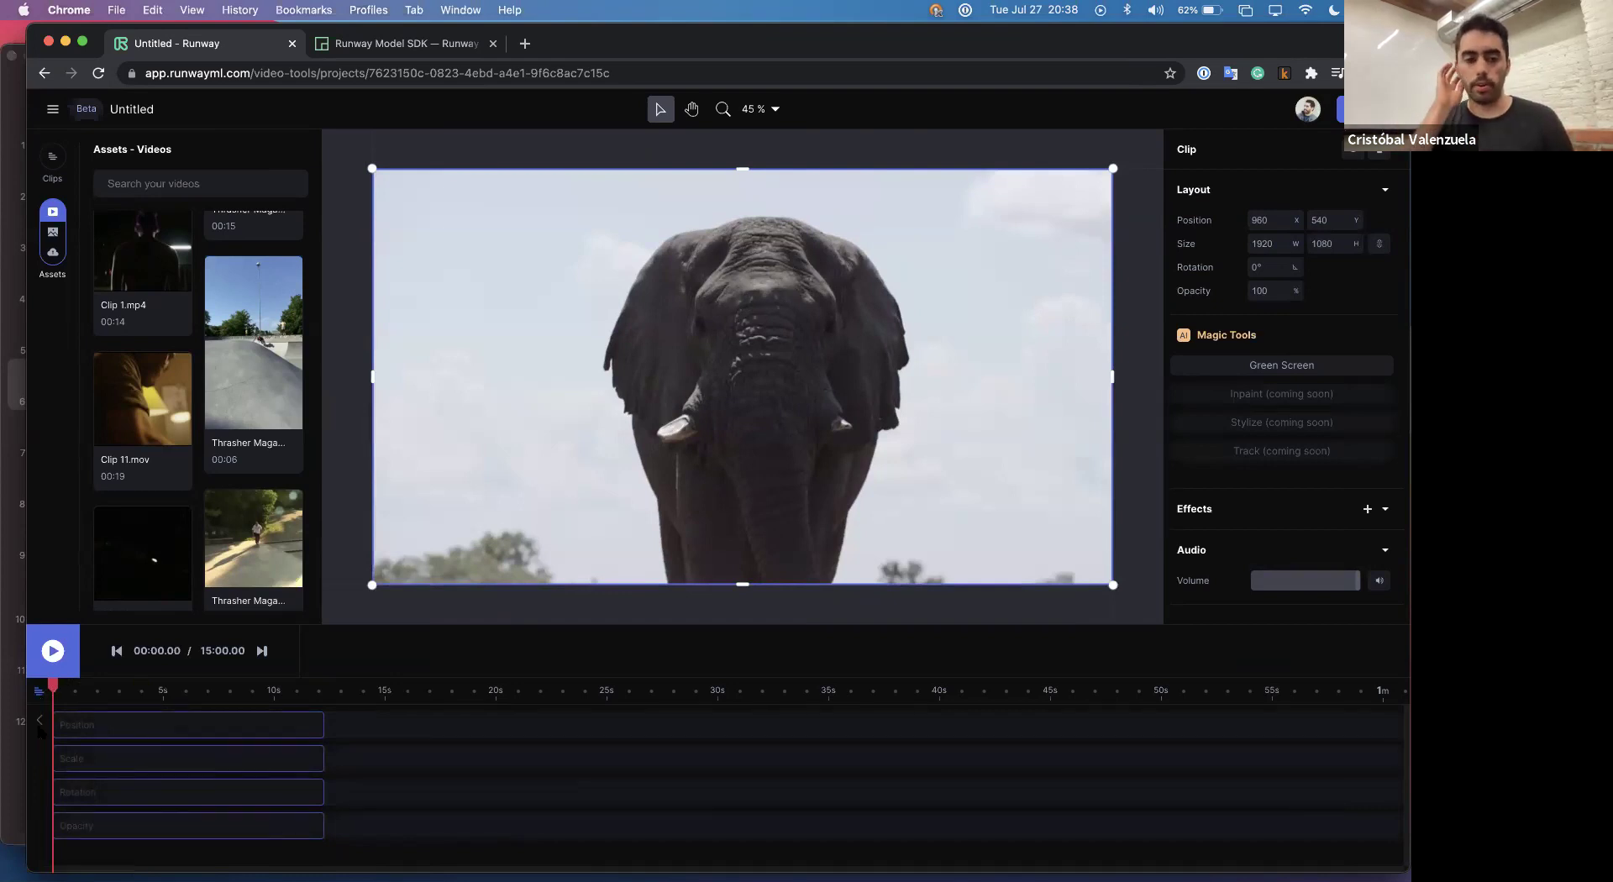
left_click(40, 721)
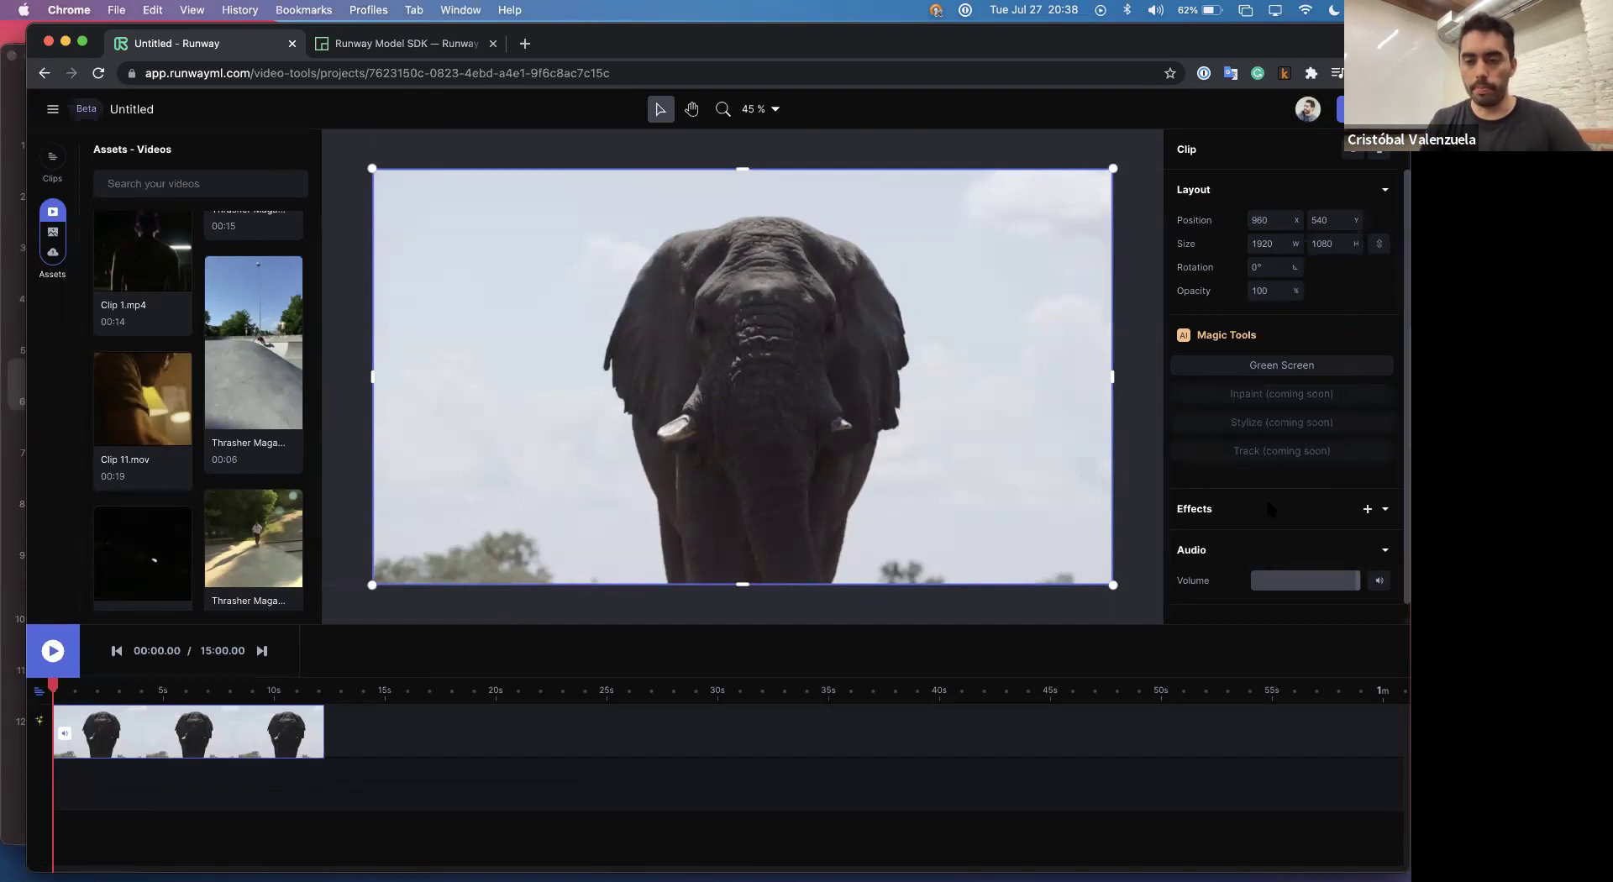
Browse the available effects and preview several on the elephant clip, including Edge Detection and Modern Times, and return to the clip settings.
left_click(1357, 511)
scroll(1283, 353, "down", 3)
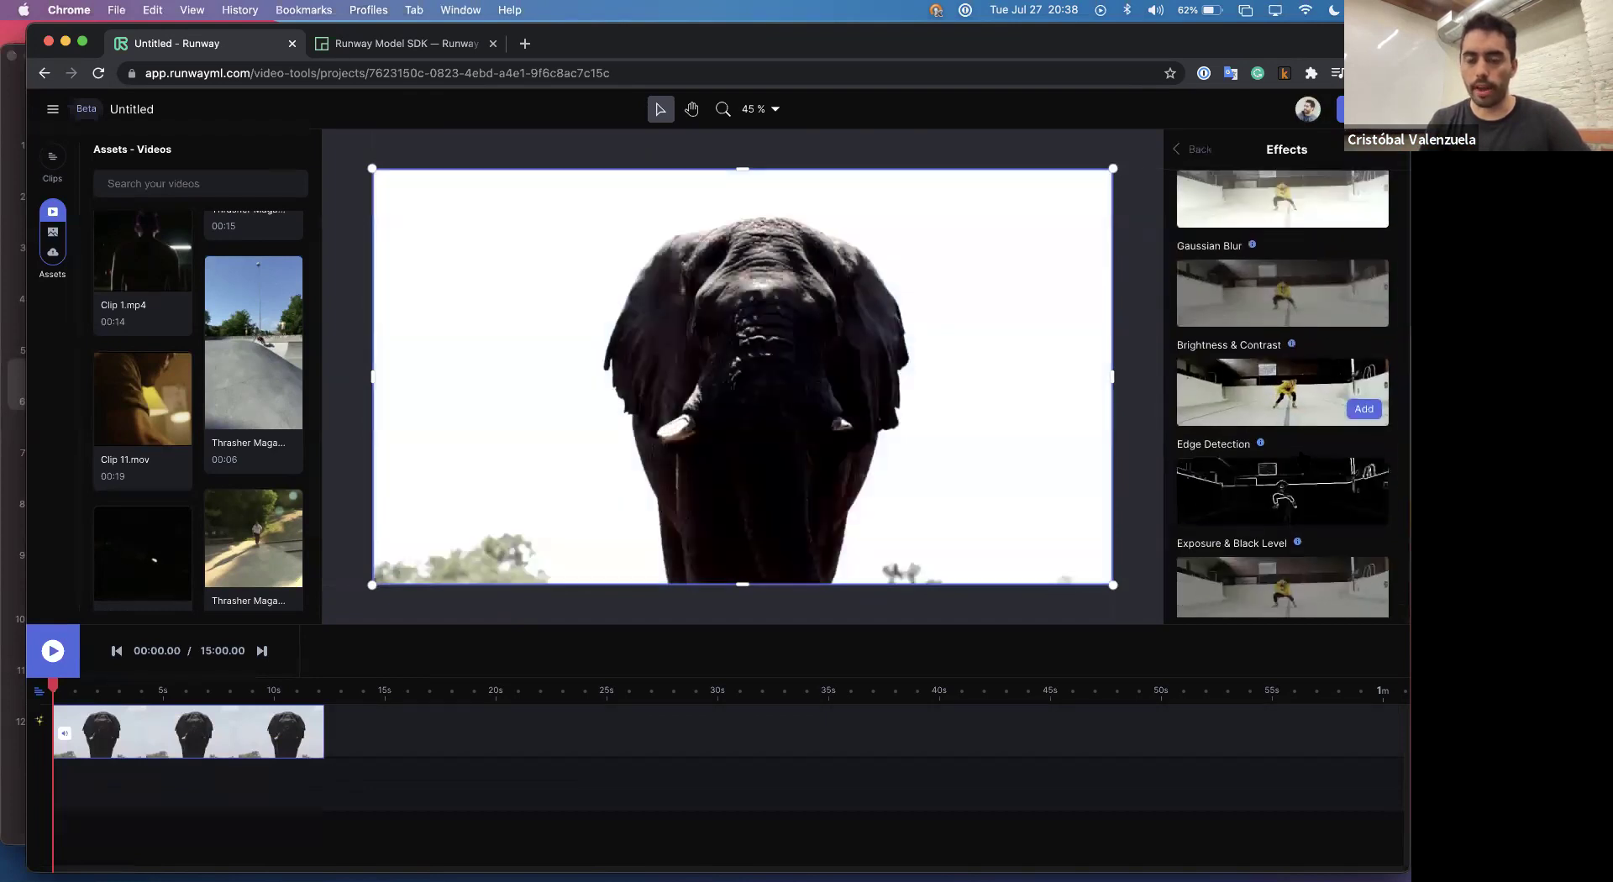
scroll(1283, 319, "up", 2)
scroll(1284, 293, "up", 2)
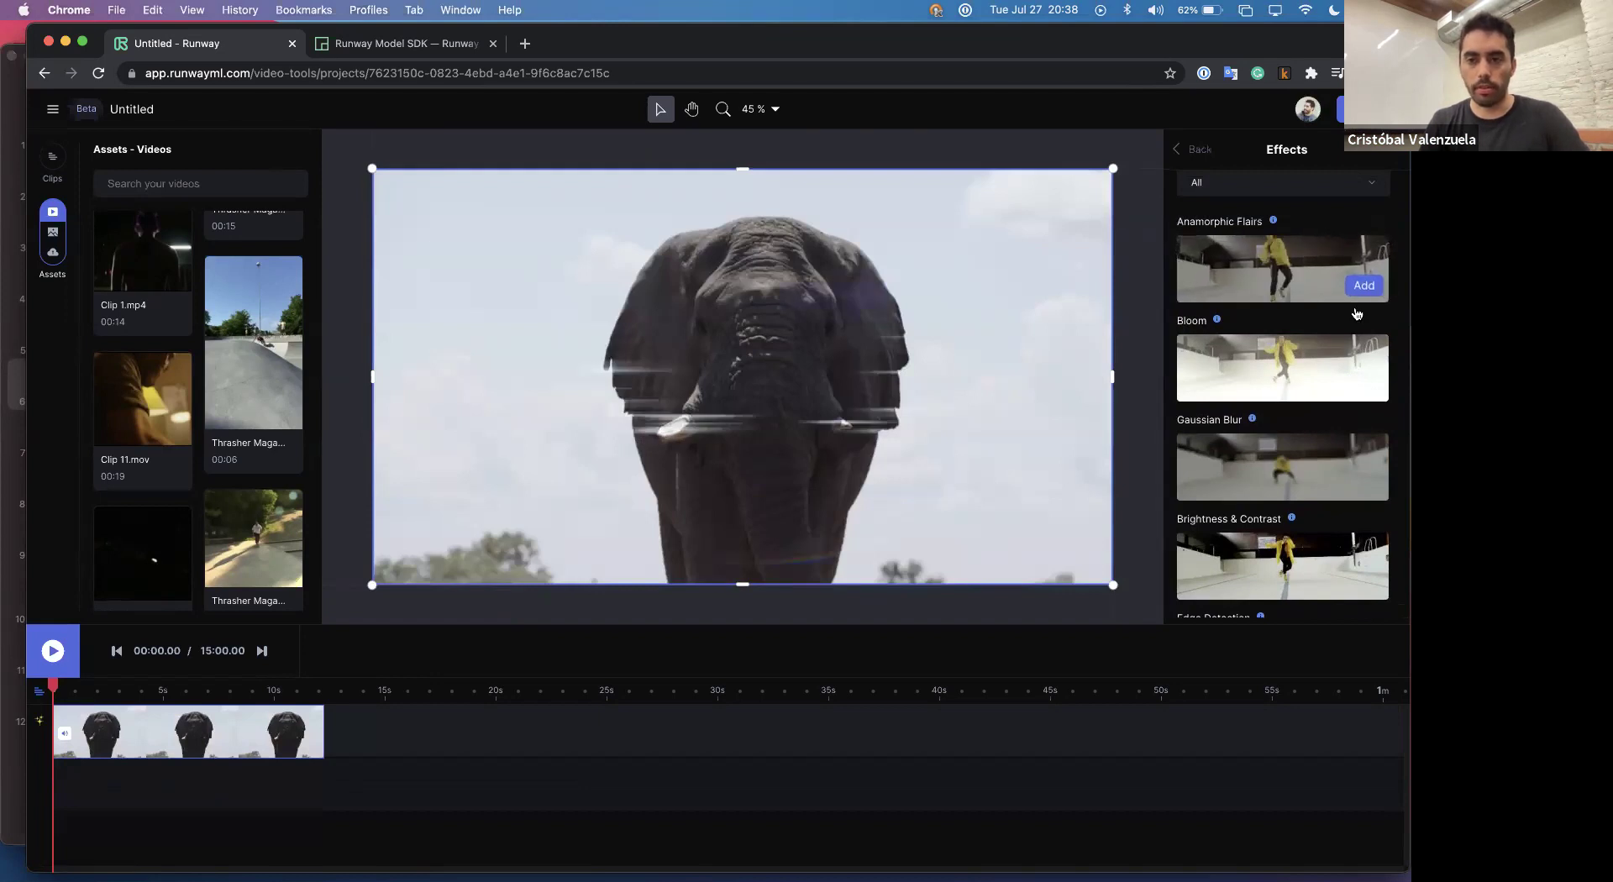
scroll(1311, 435, "down", 2)
scroll(1298, 425, "down", 5)
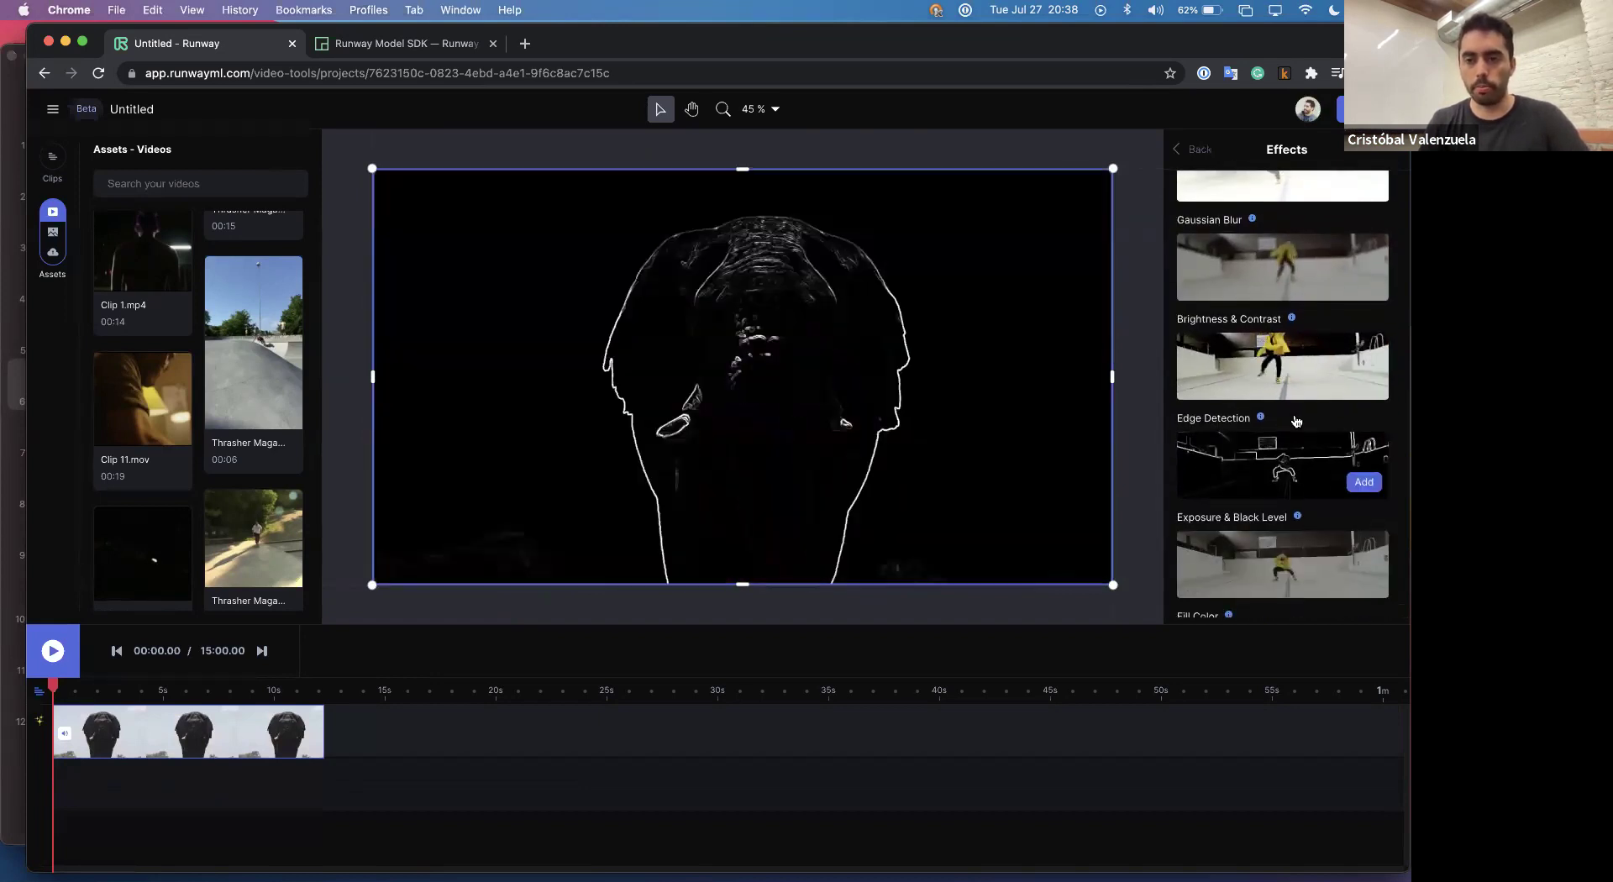
scroll(1260, 428, "down", 5)
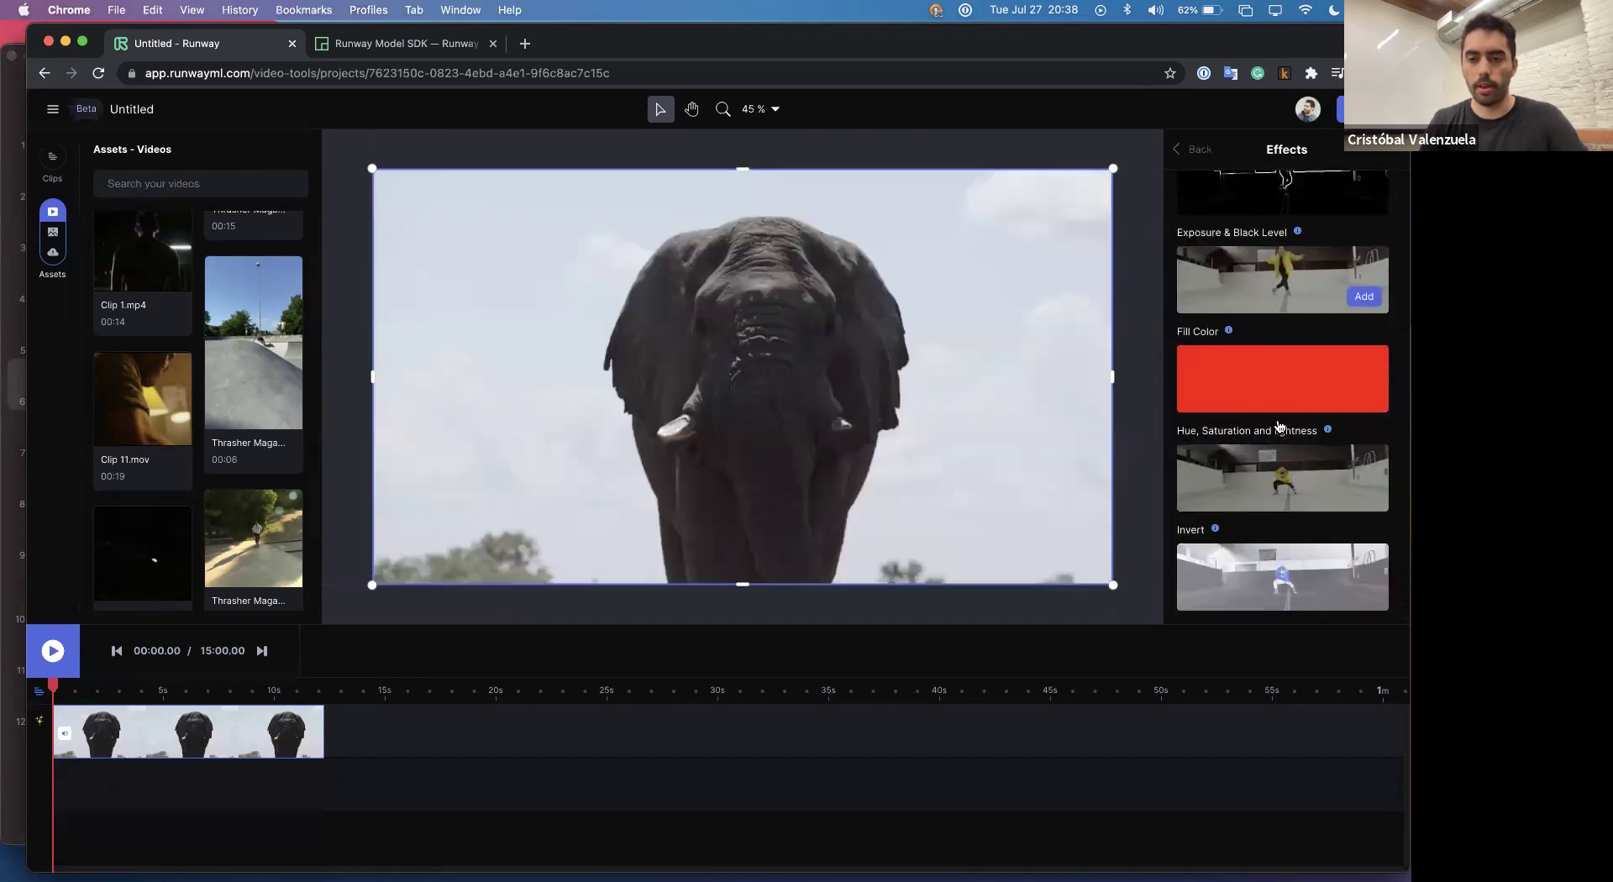
scroll(1231, 480, "down", 3)
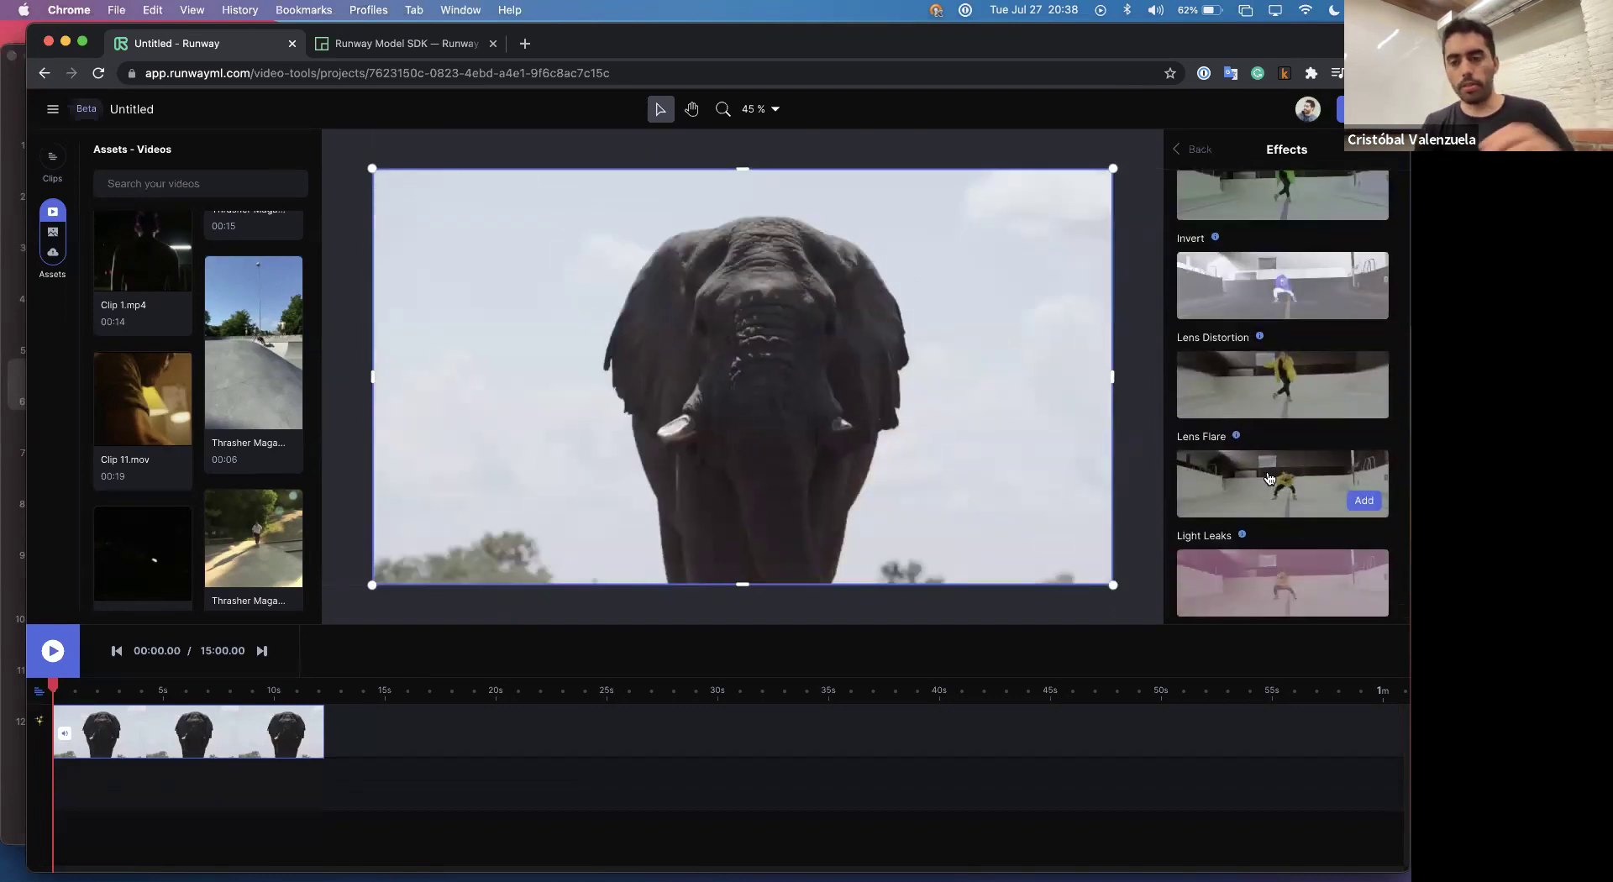
scroll(1323, 559, "down", 2)
scroll(1323, 559, "down", 2)
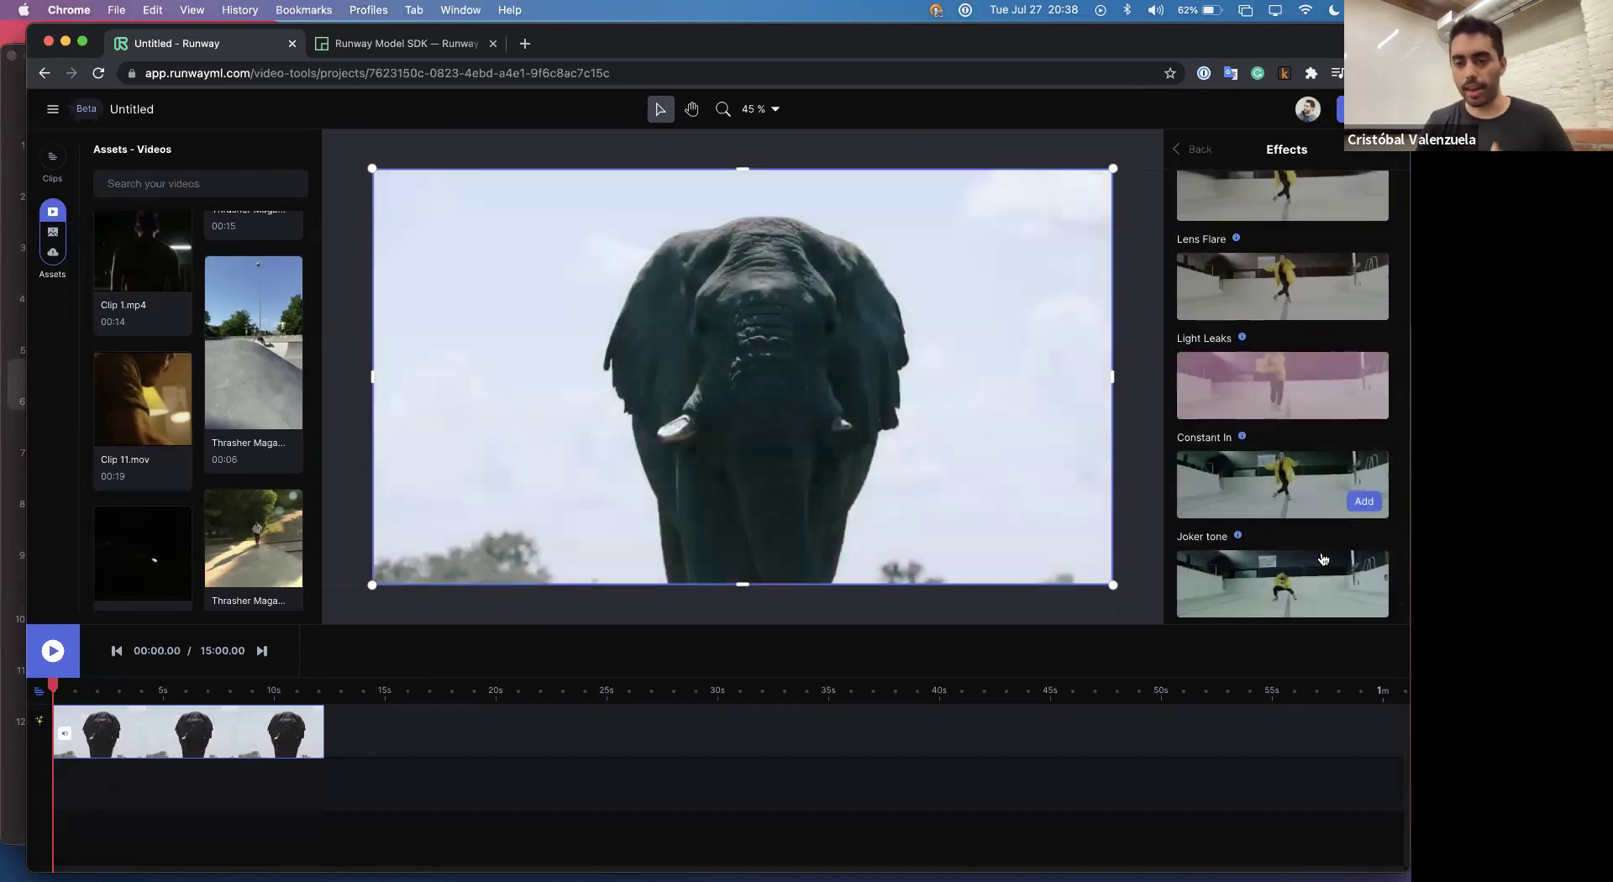
scroll(1324, 559, "down", 6)
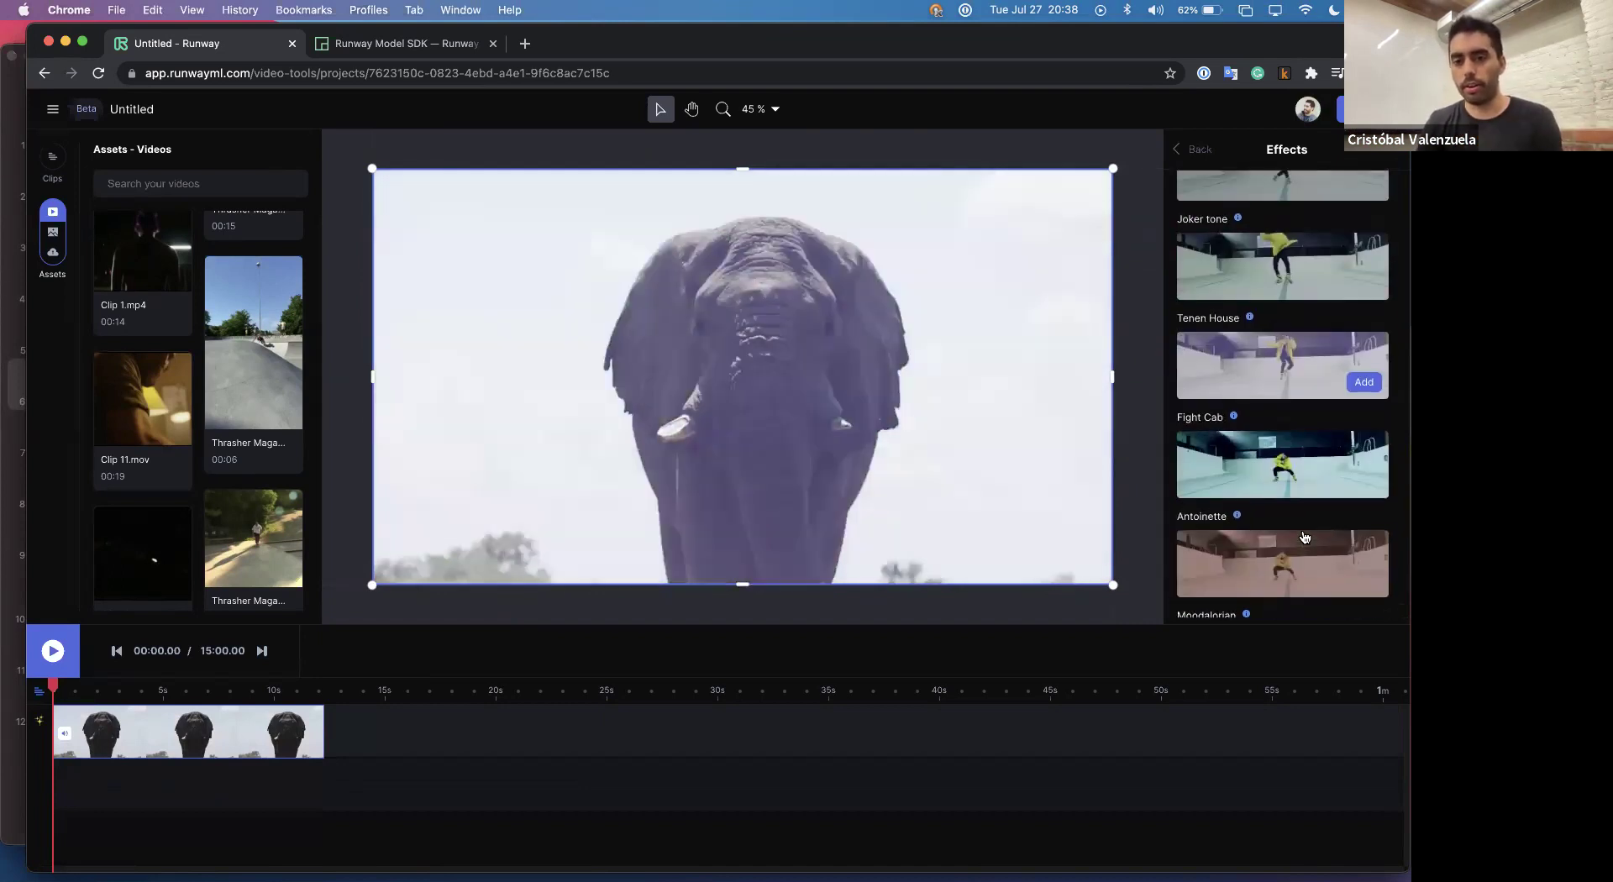
scroll(1304, 538, "down", 10)
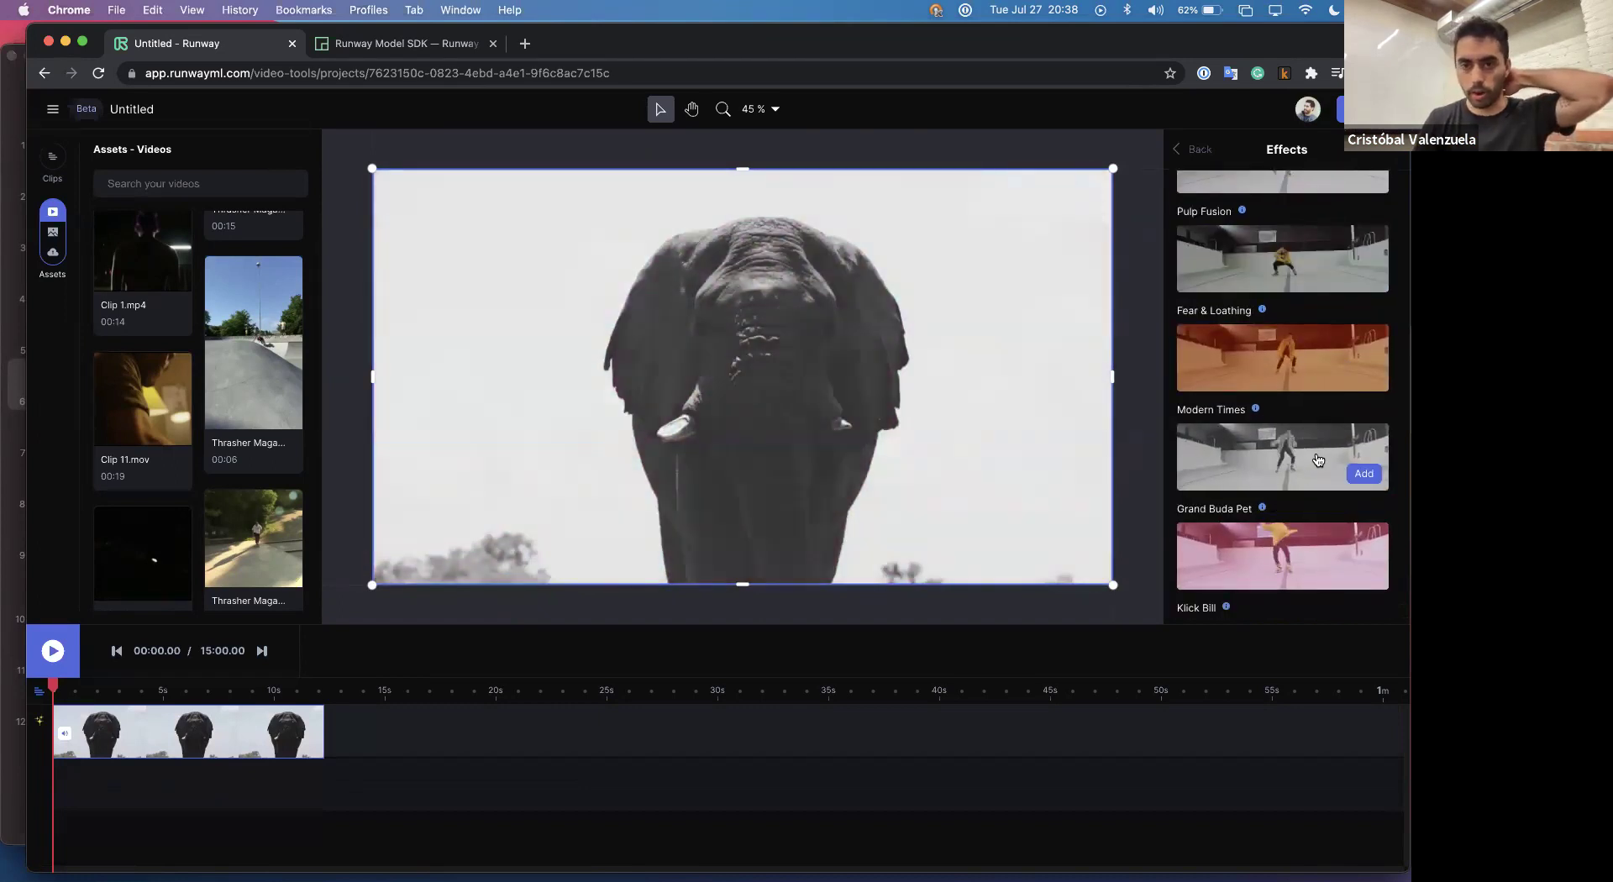
scroll(1318, 460, "up", 3)
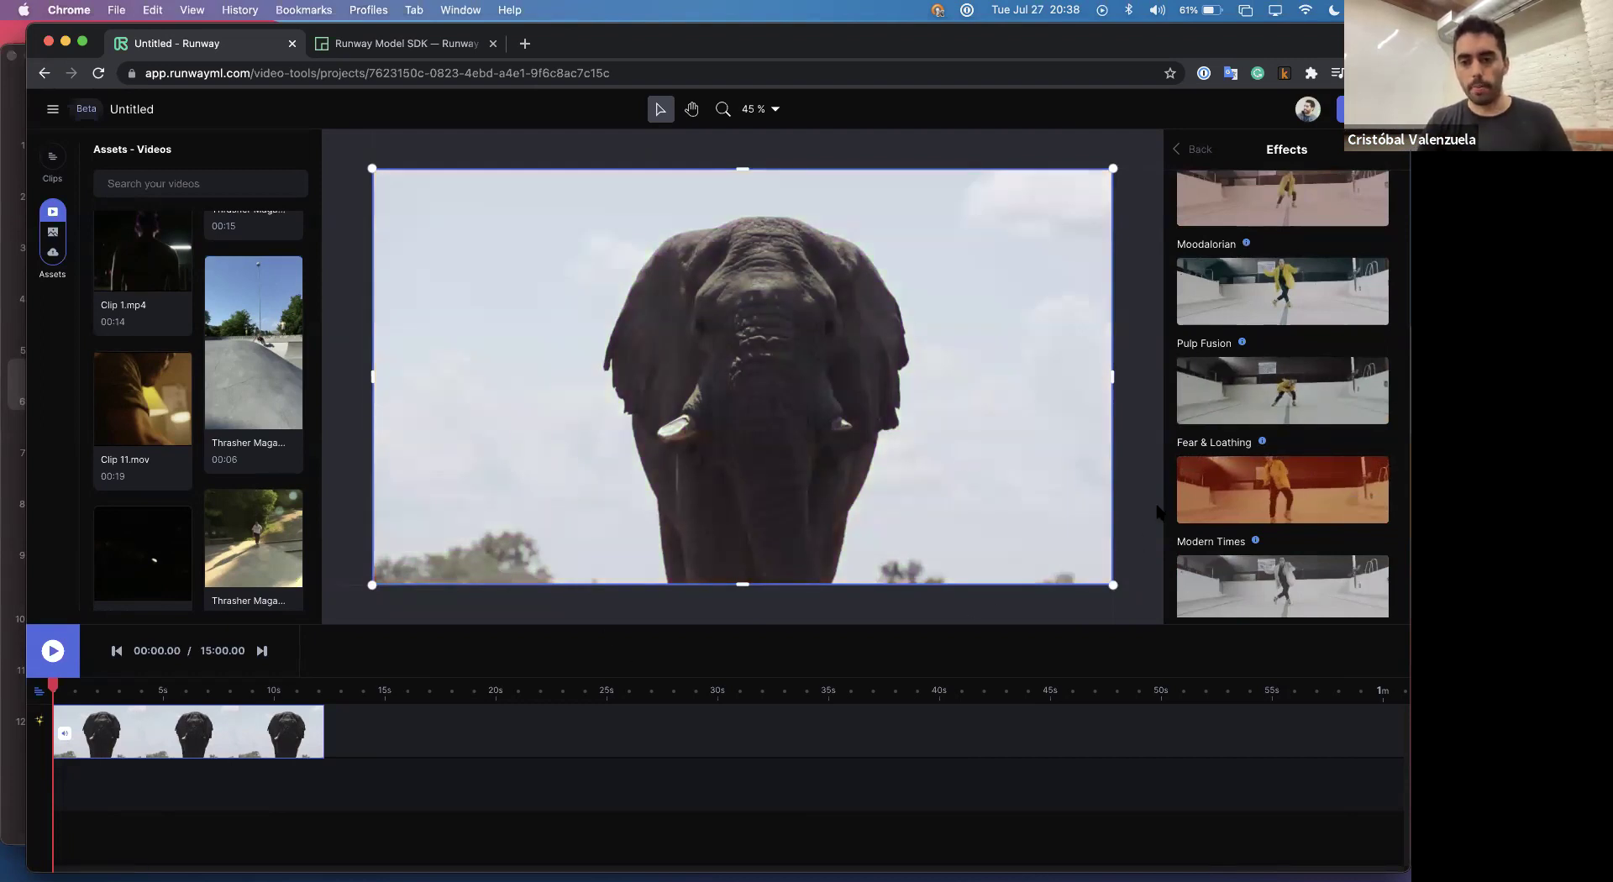
scroll(1326, 370, "up", 10)
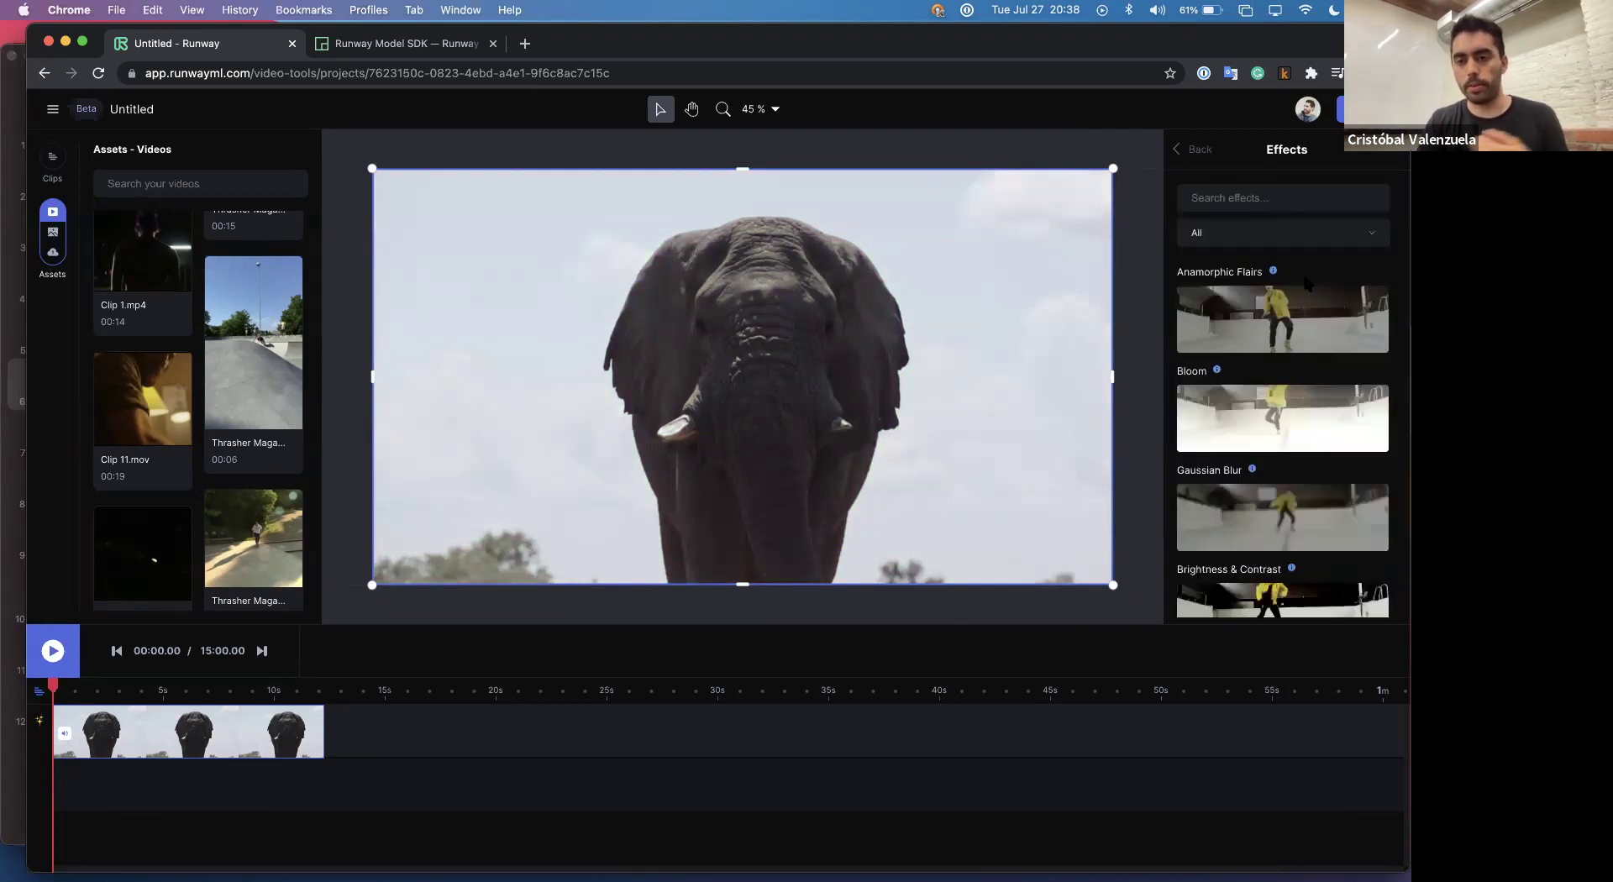
left_click(1192, 151)
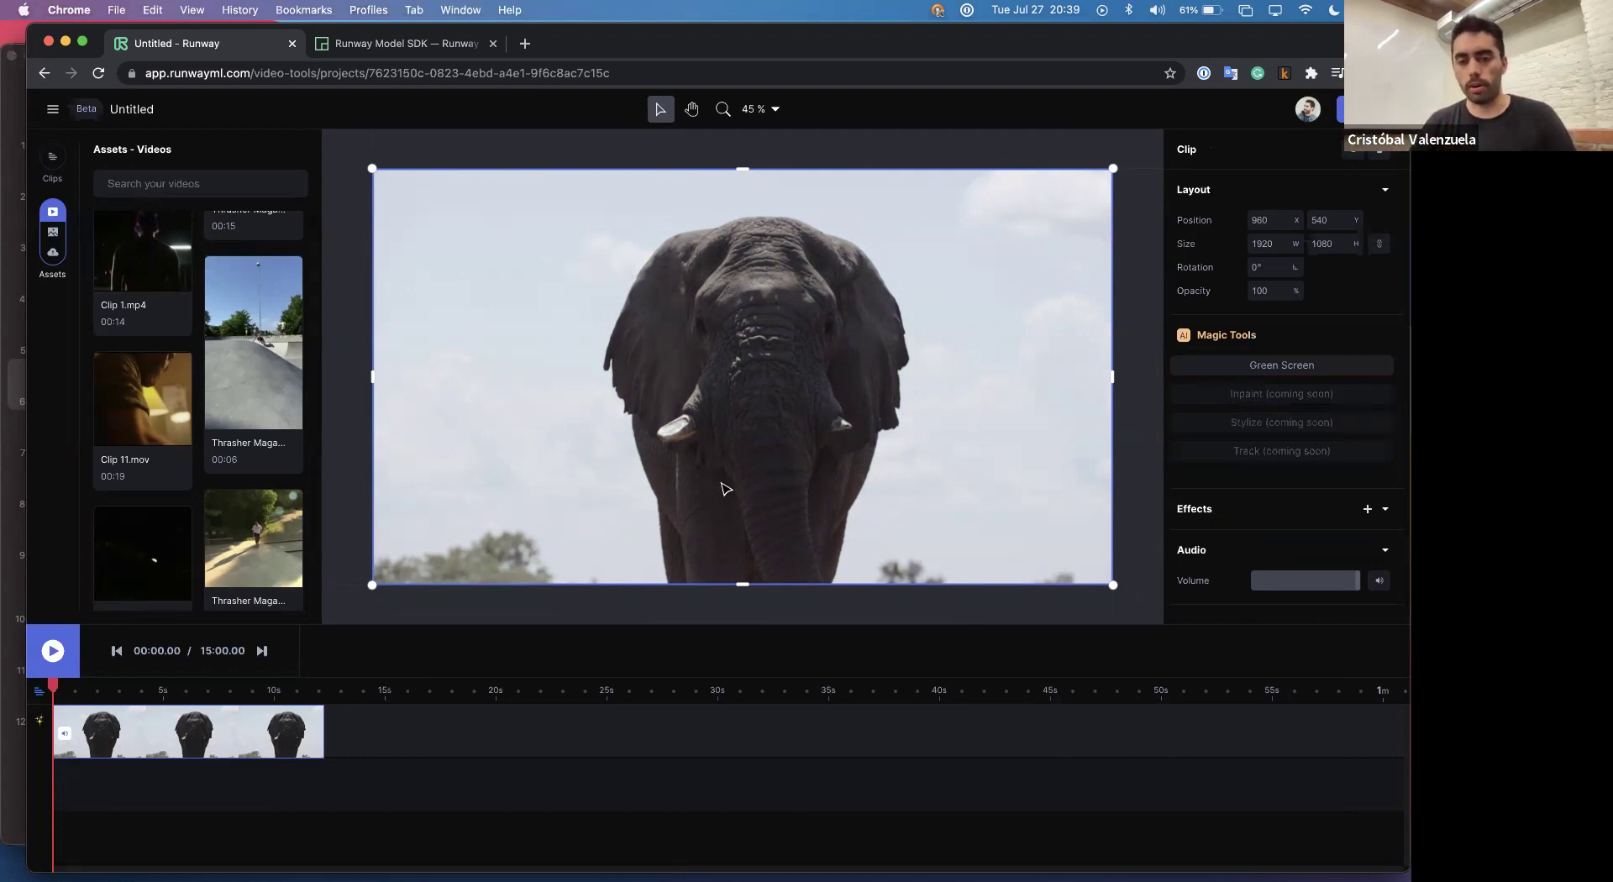
Mask the elephant with Green Screen, including points on its body and forehead as foreground, preview the result and save the mask.
left_click(1281, 364)
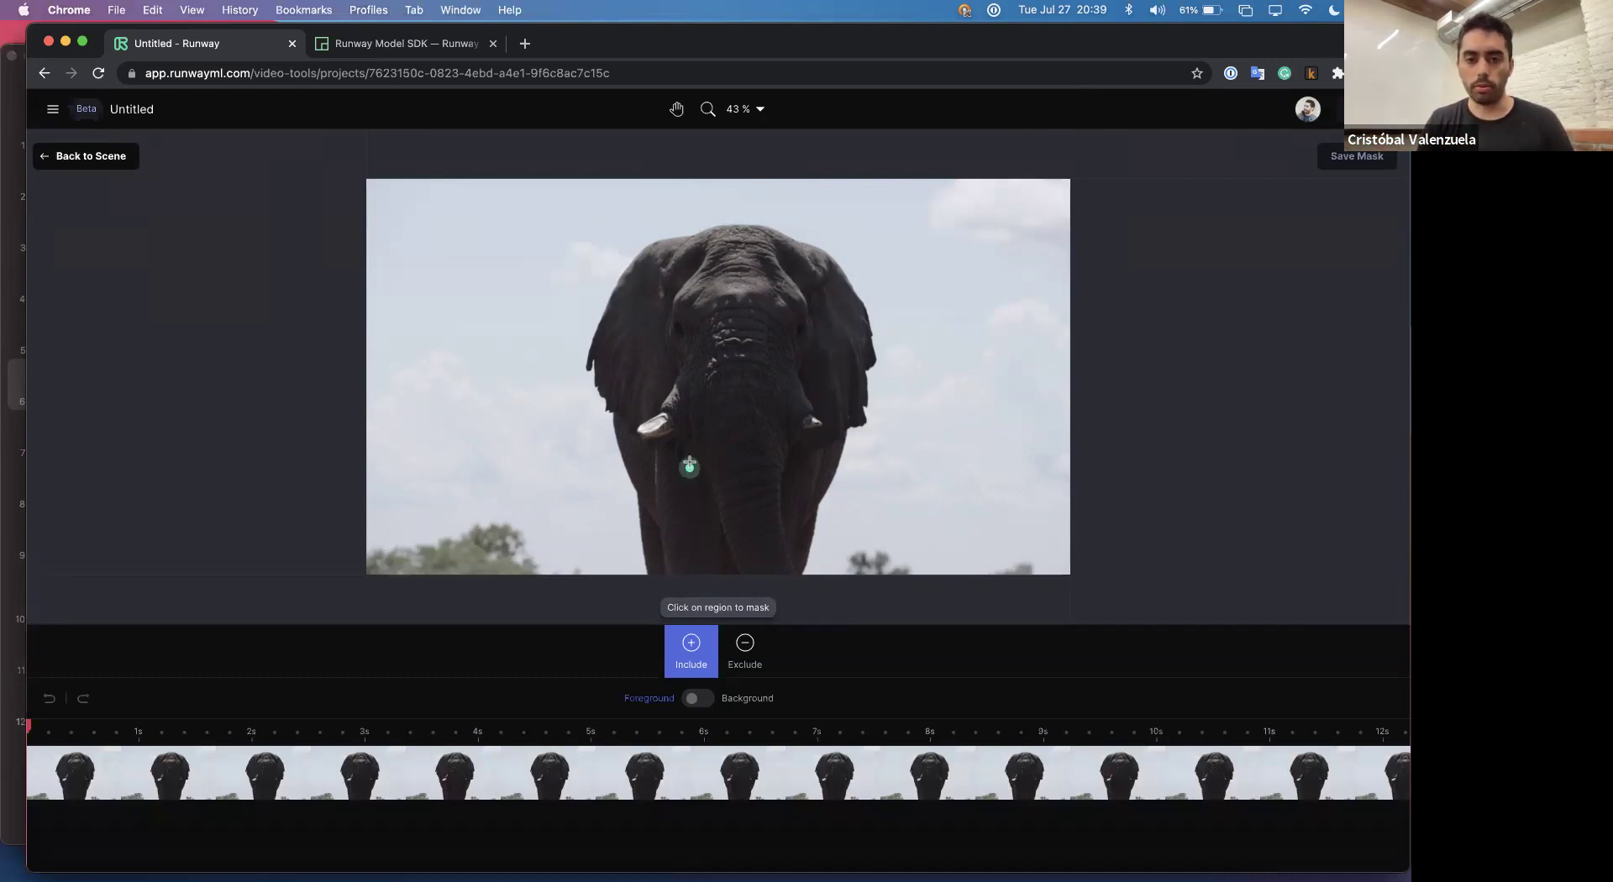
left_click(689, 465)
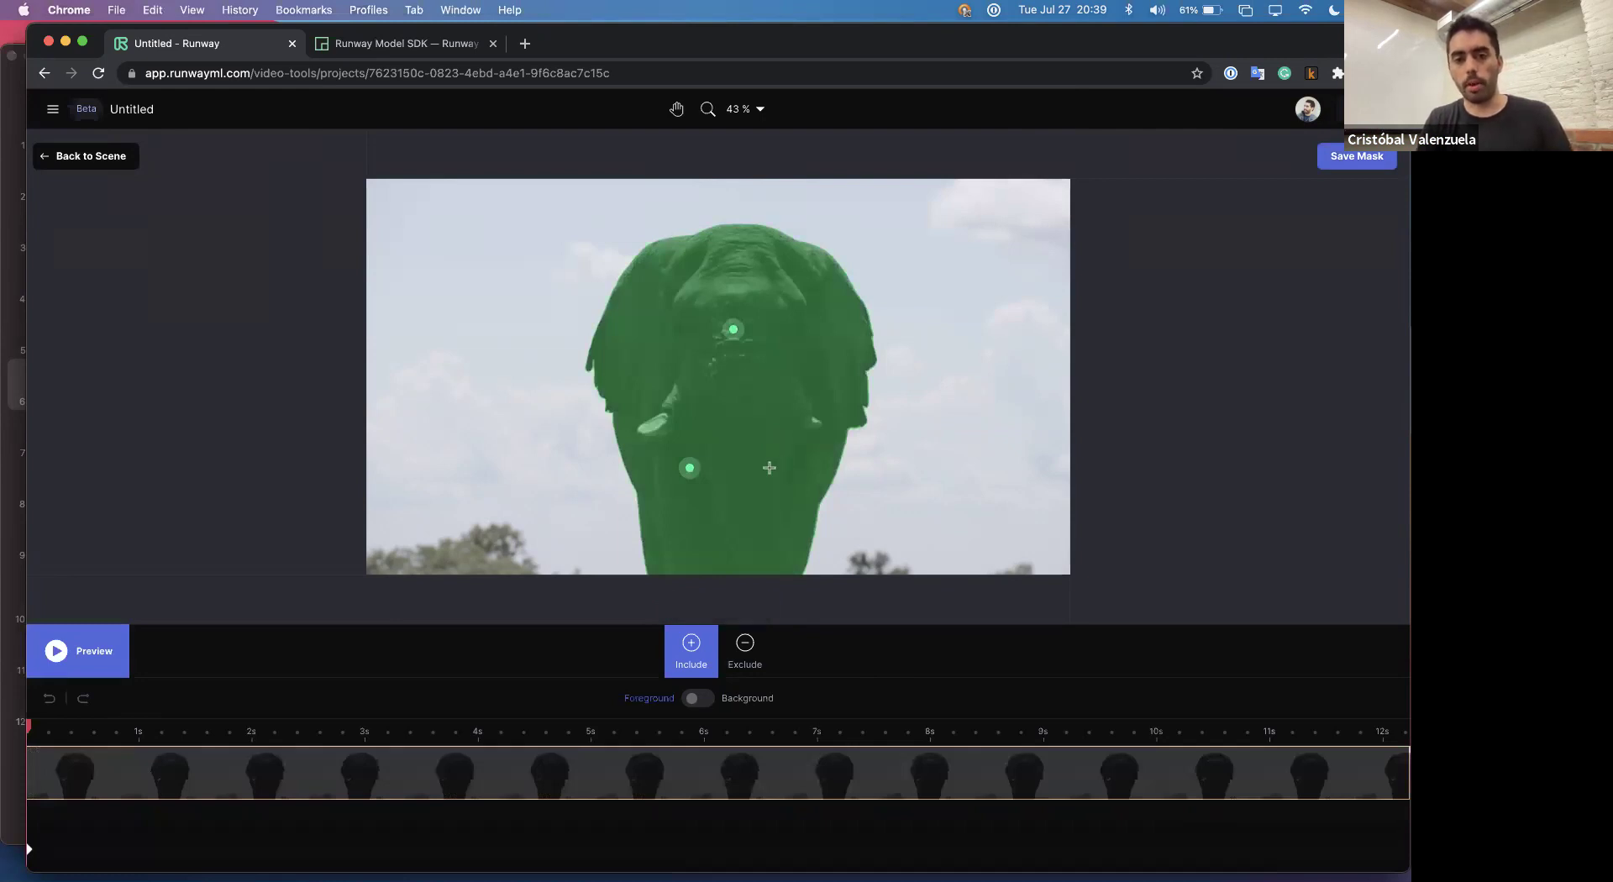
key("space")
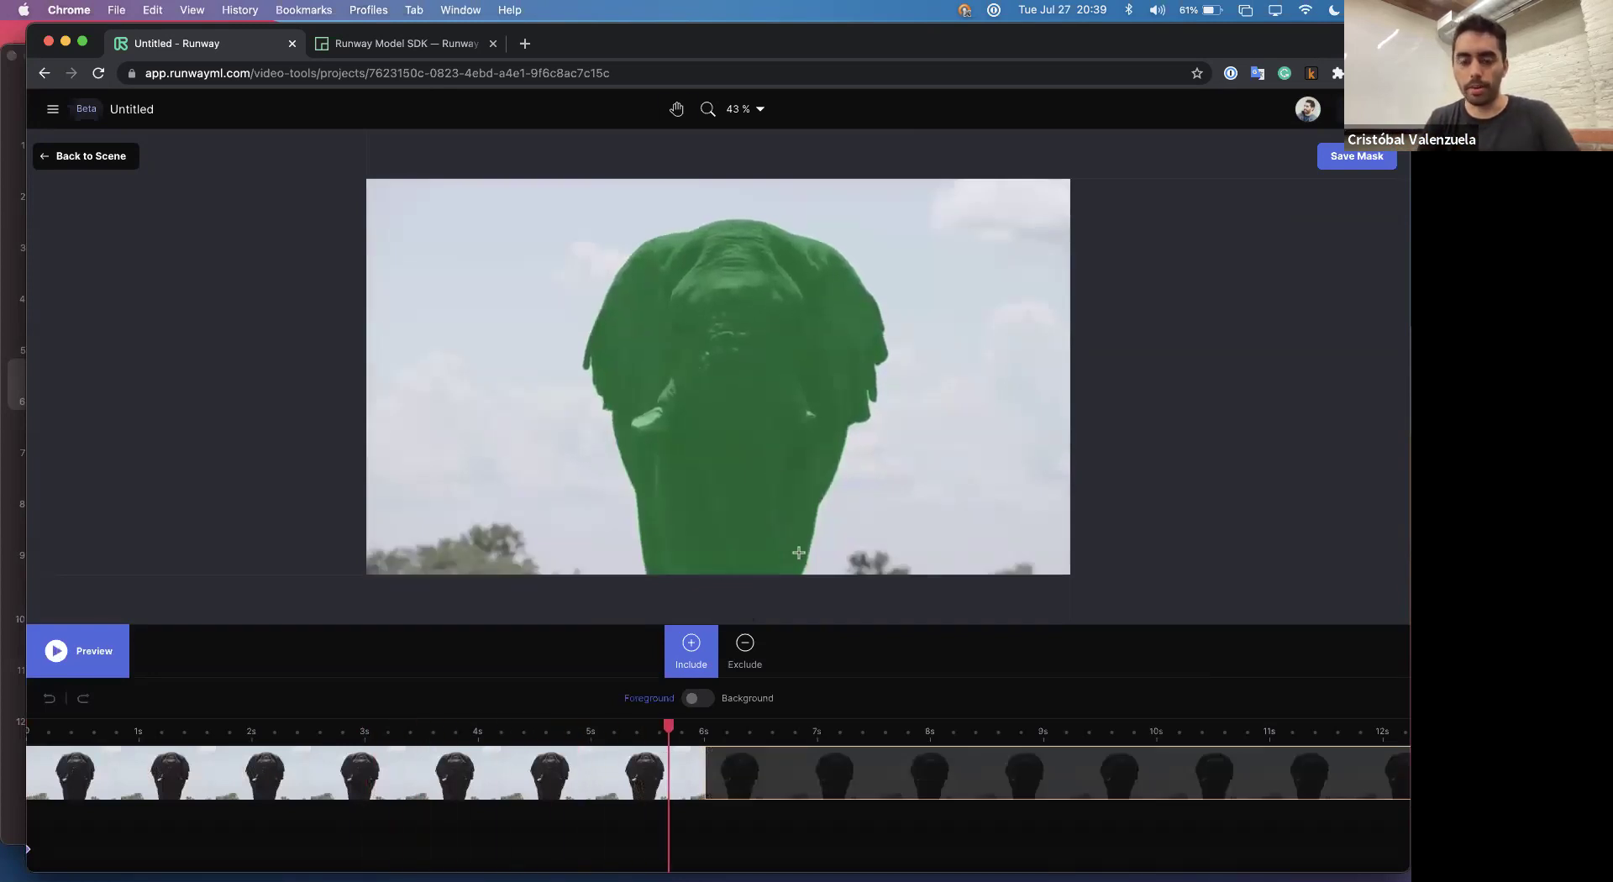
left_click(1363, 162)
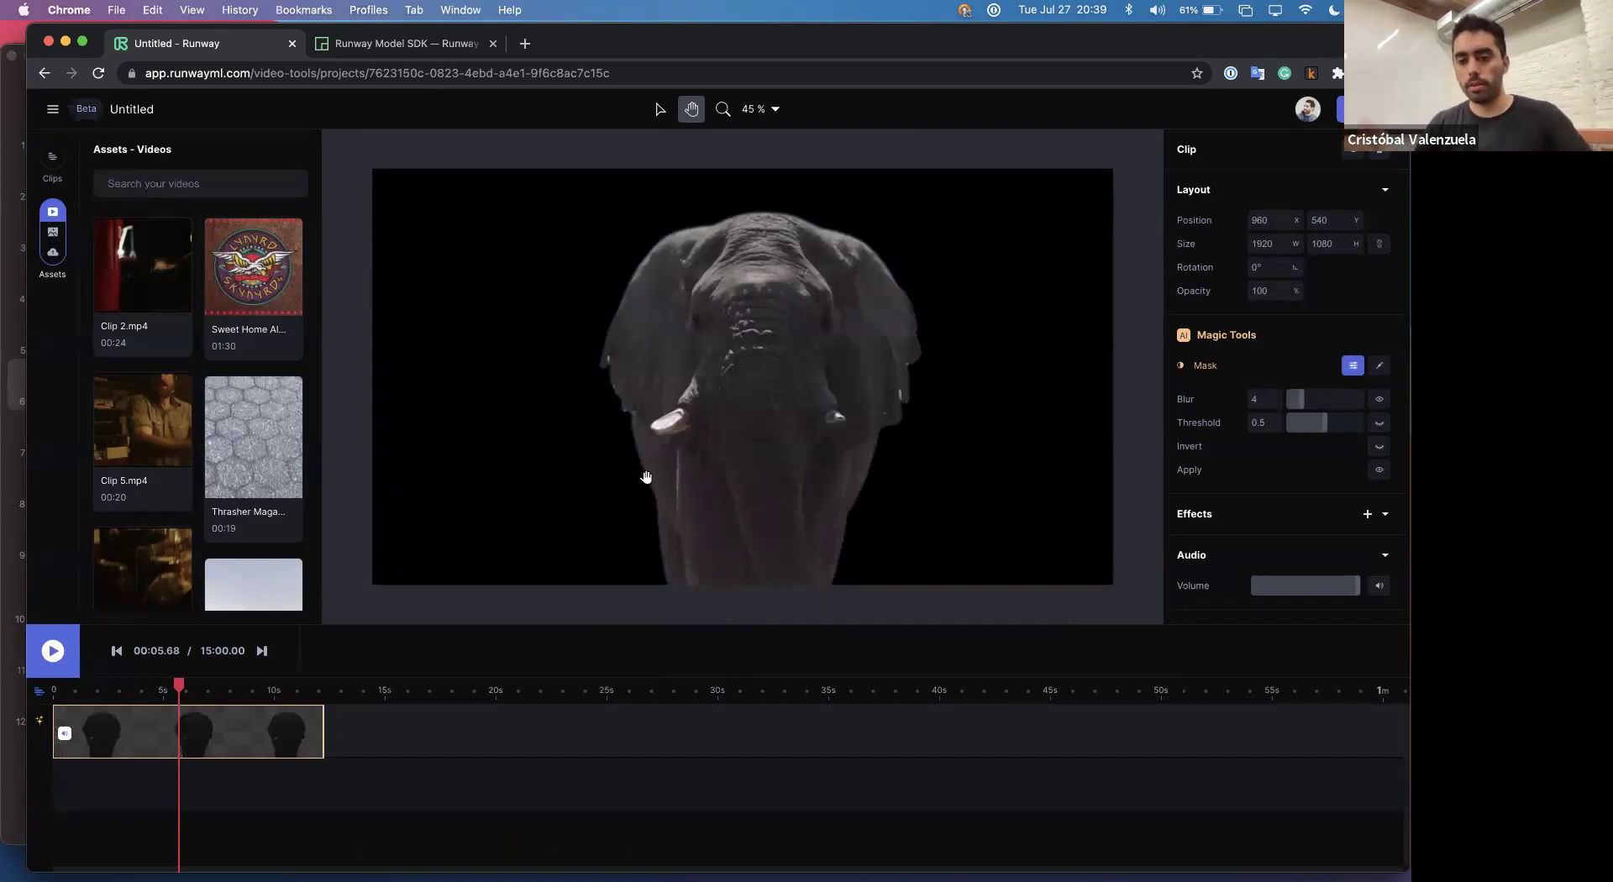
Search the video assets for "city" and place the 11-second city street clip on the track below the masked elephant.
scroll(179, 362, "down", 10)
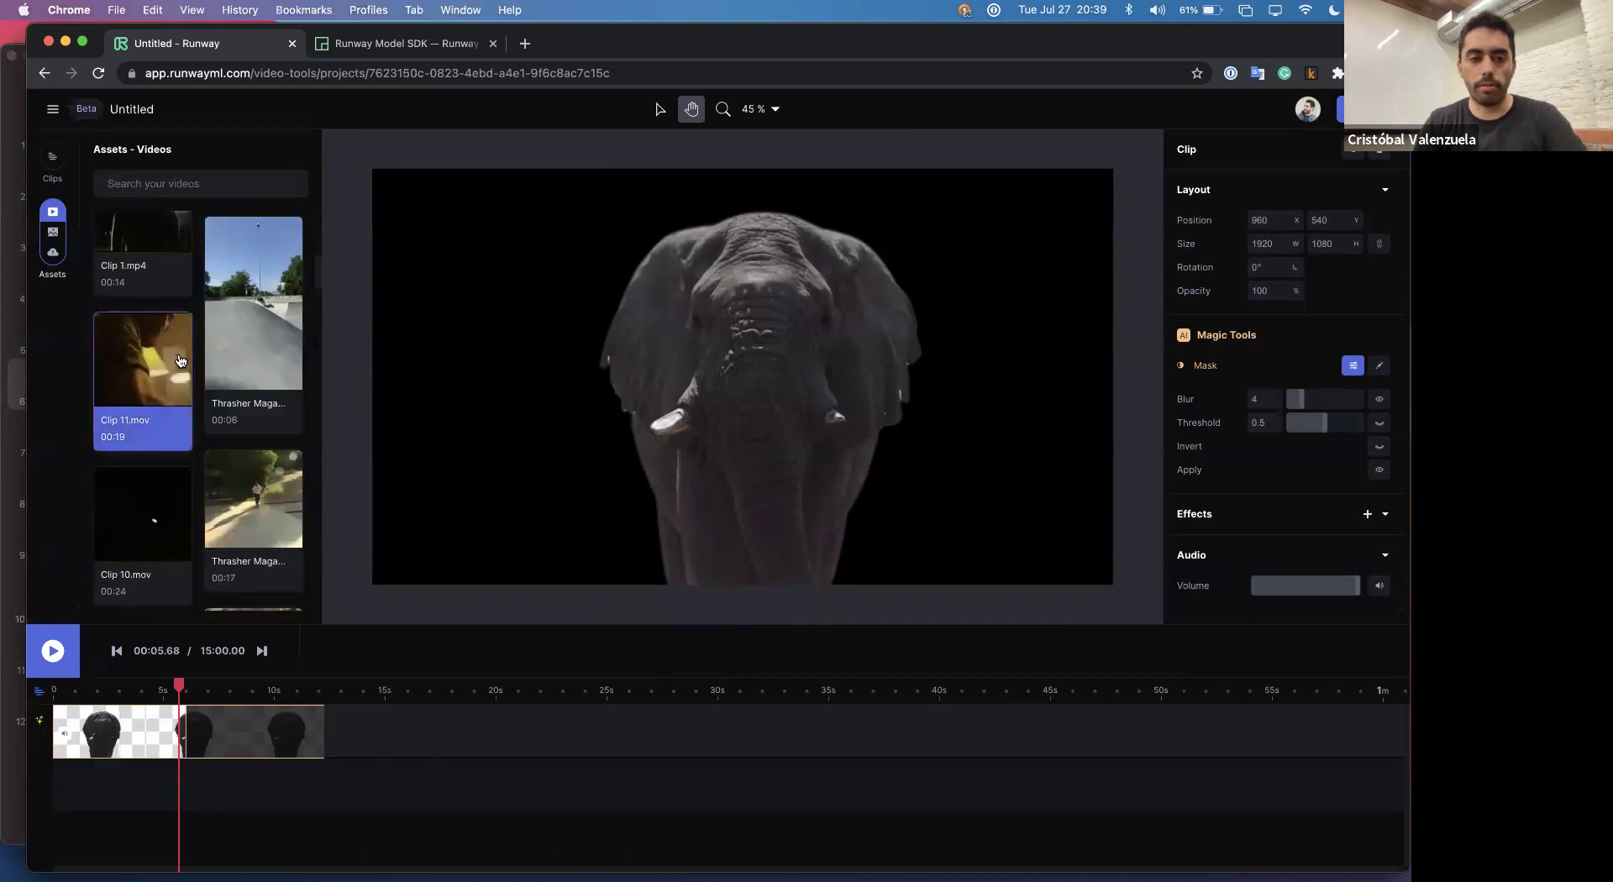
scroll(179, 361, "down", 15)
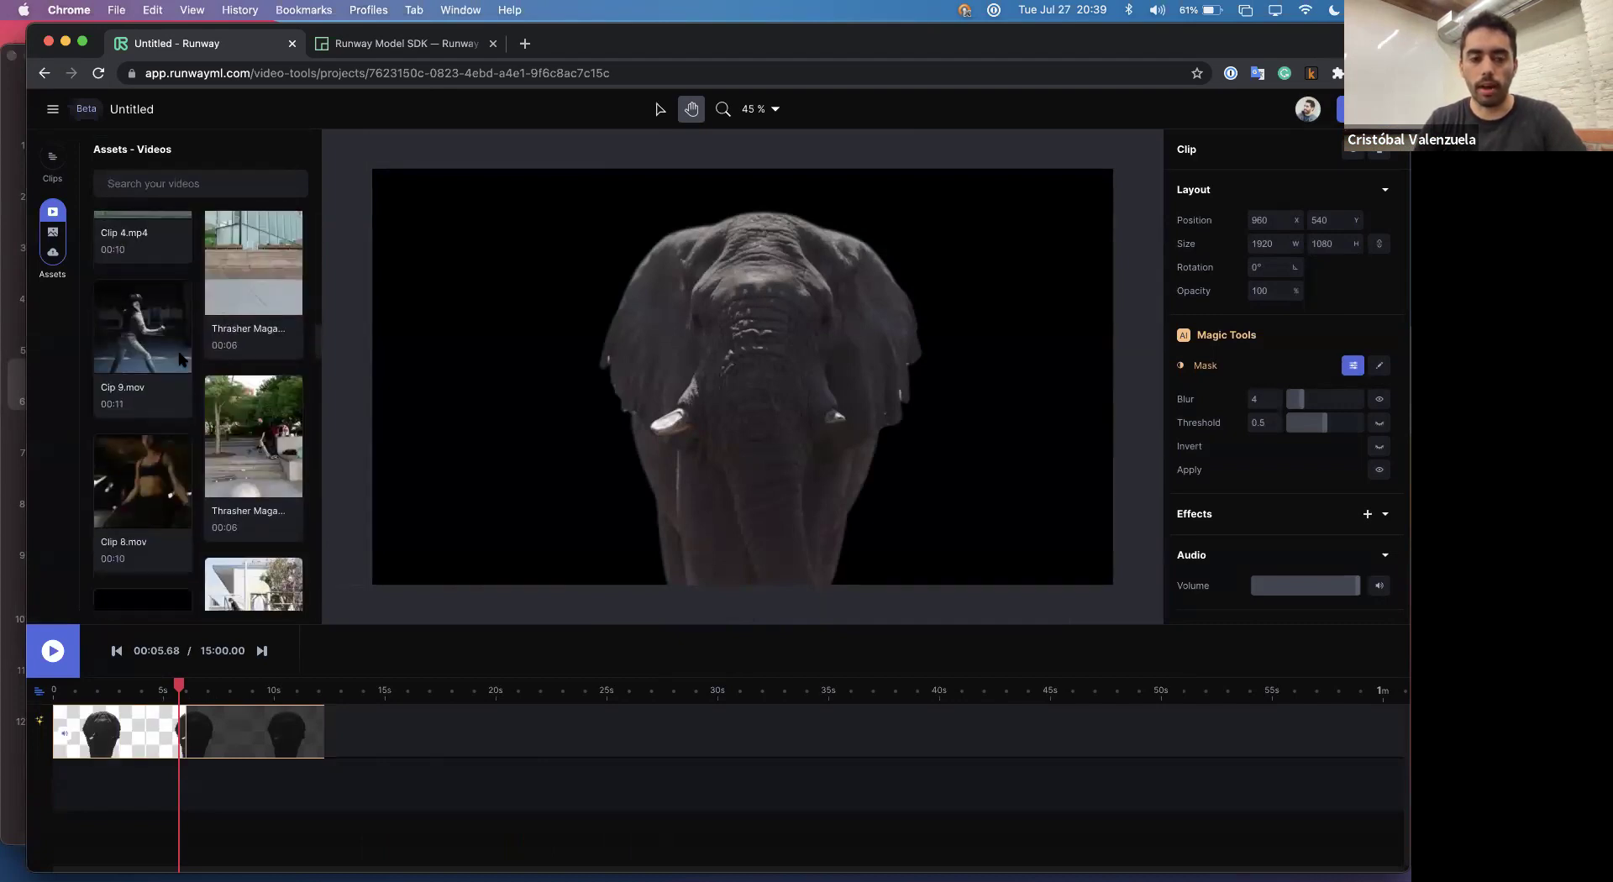
scroll(178, 361, "down", 15)
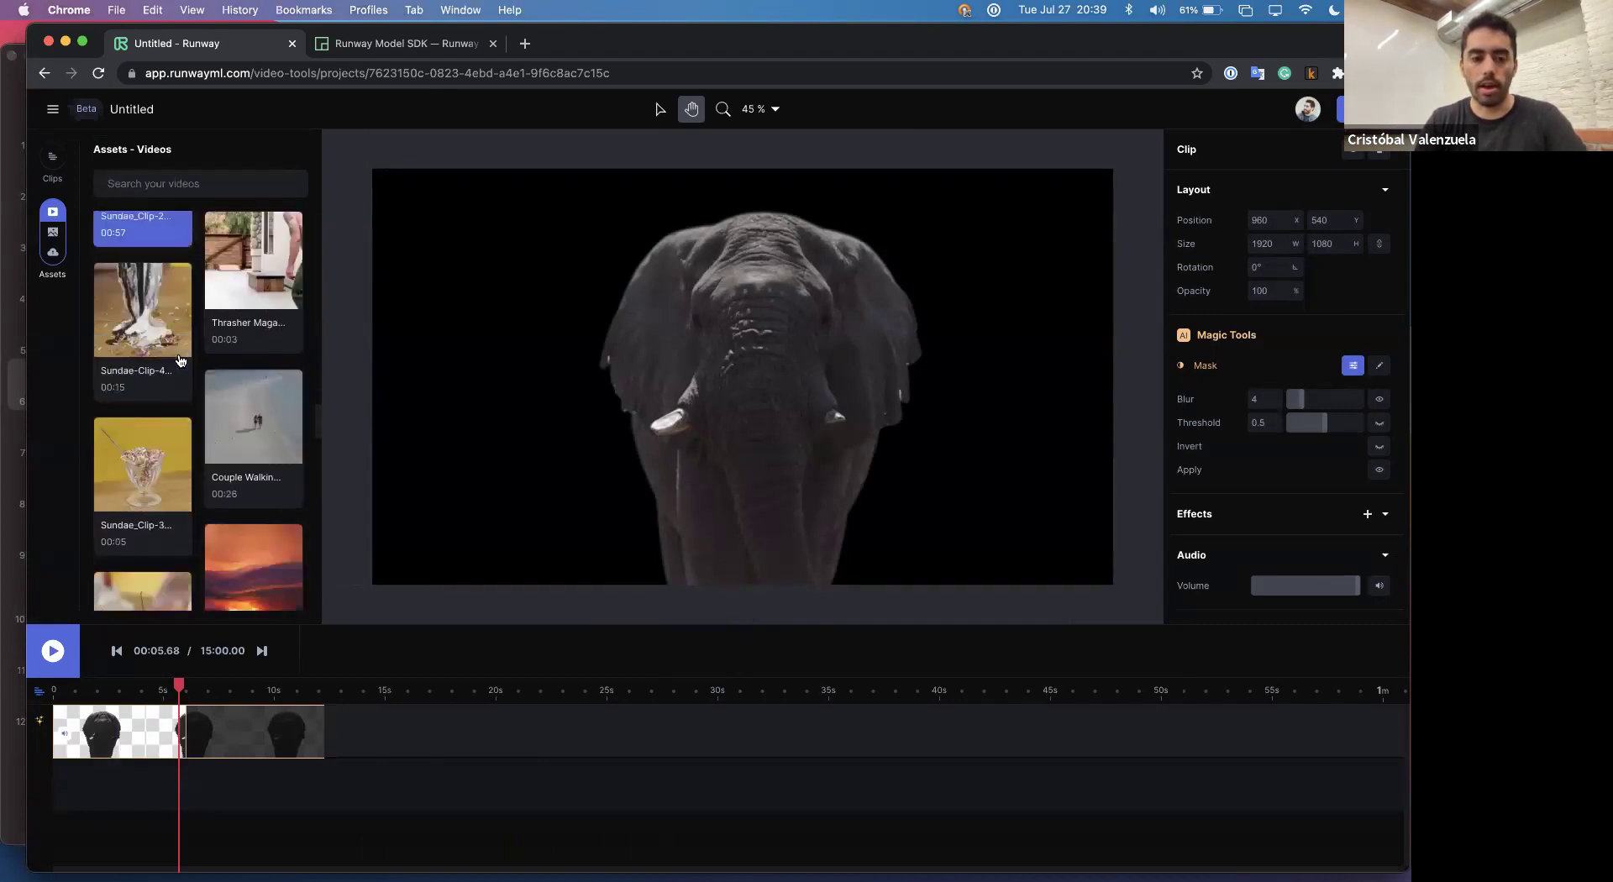
scroll(179, 361, "down", 10)
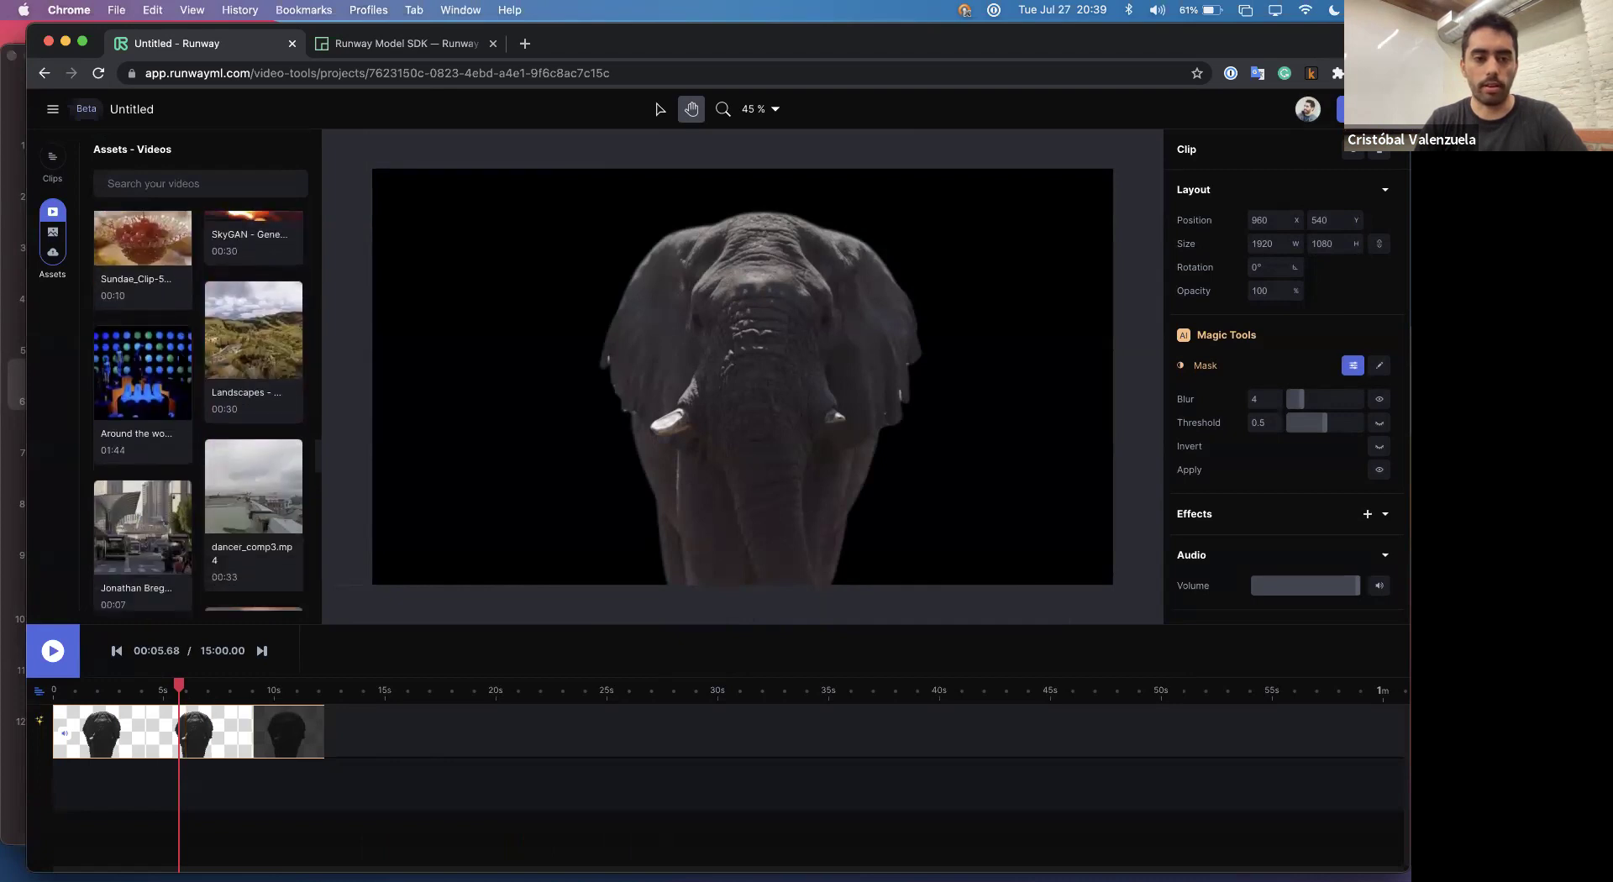
left_click(141, 179)
type("city")
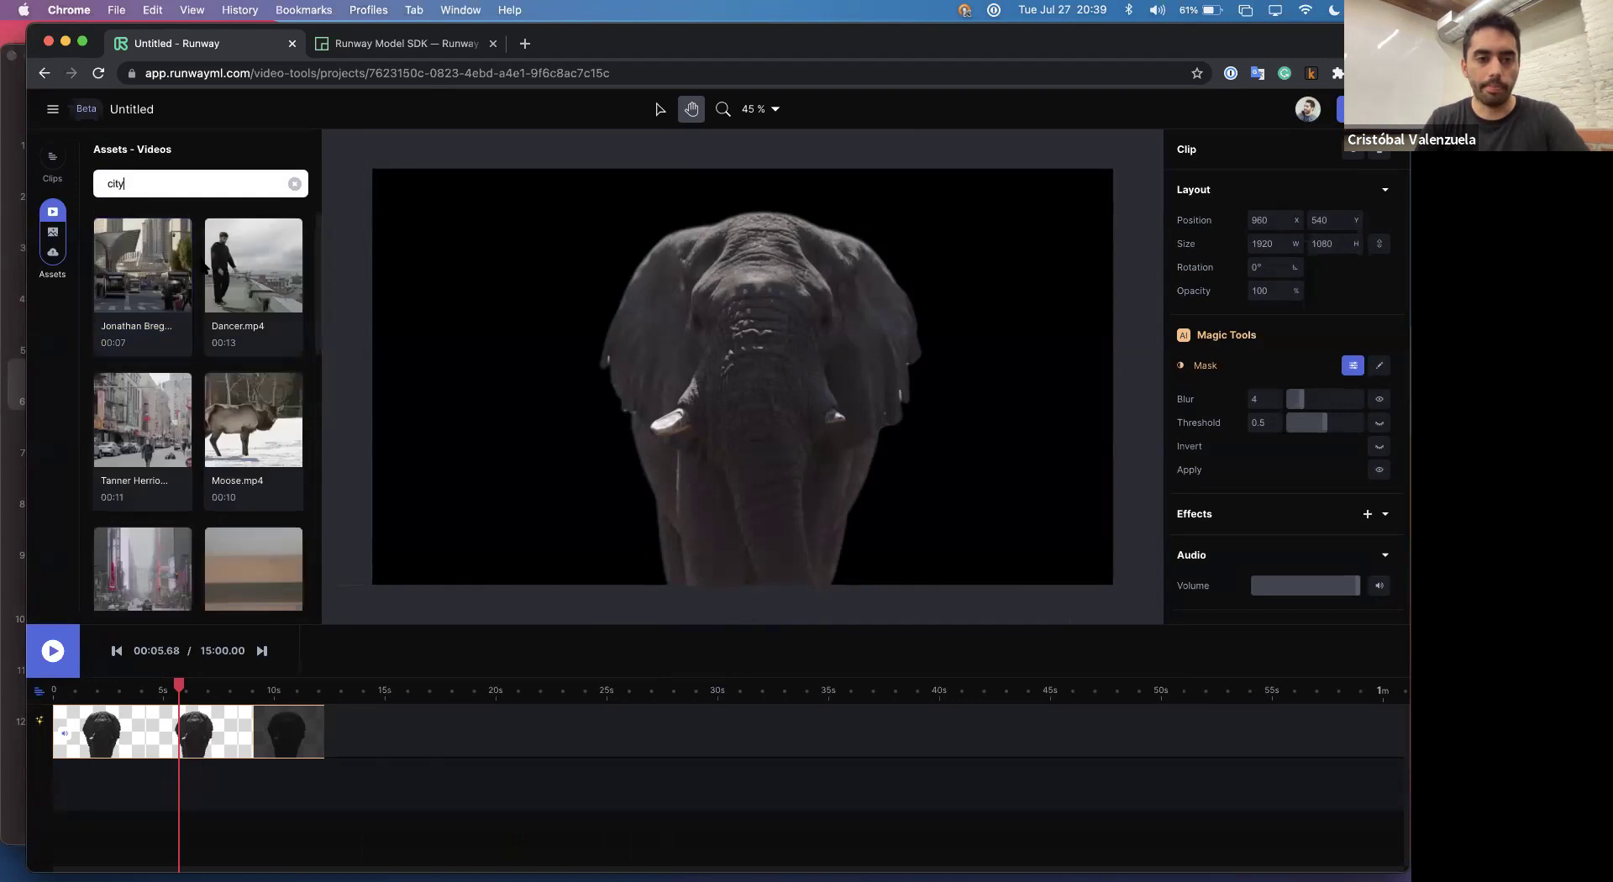
left_click_drag(146, 416, 492, 735)
left_click_drag(153, 758, 156, 784)
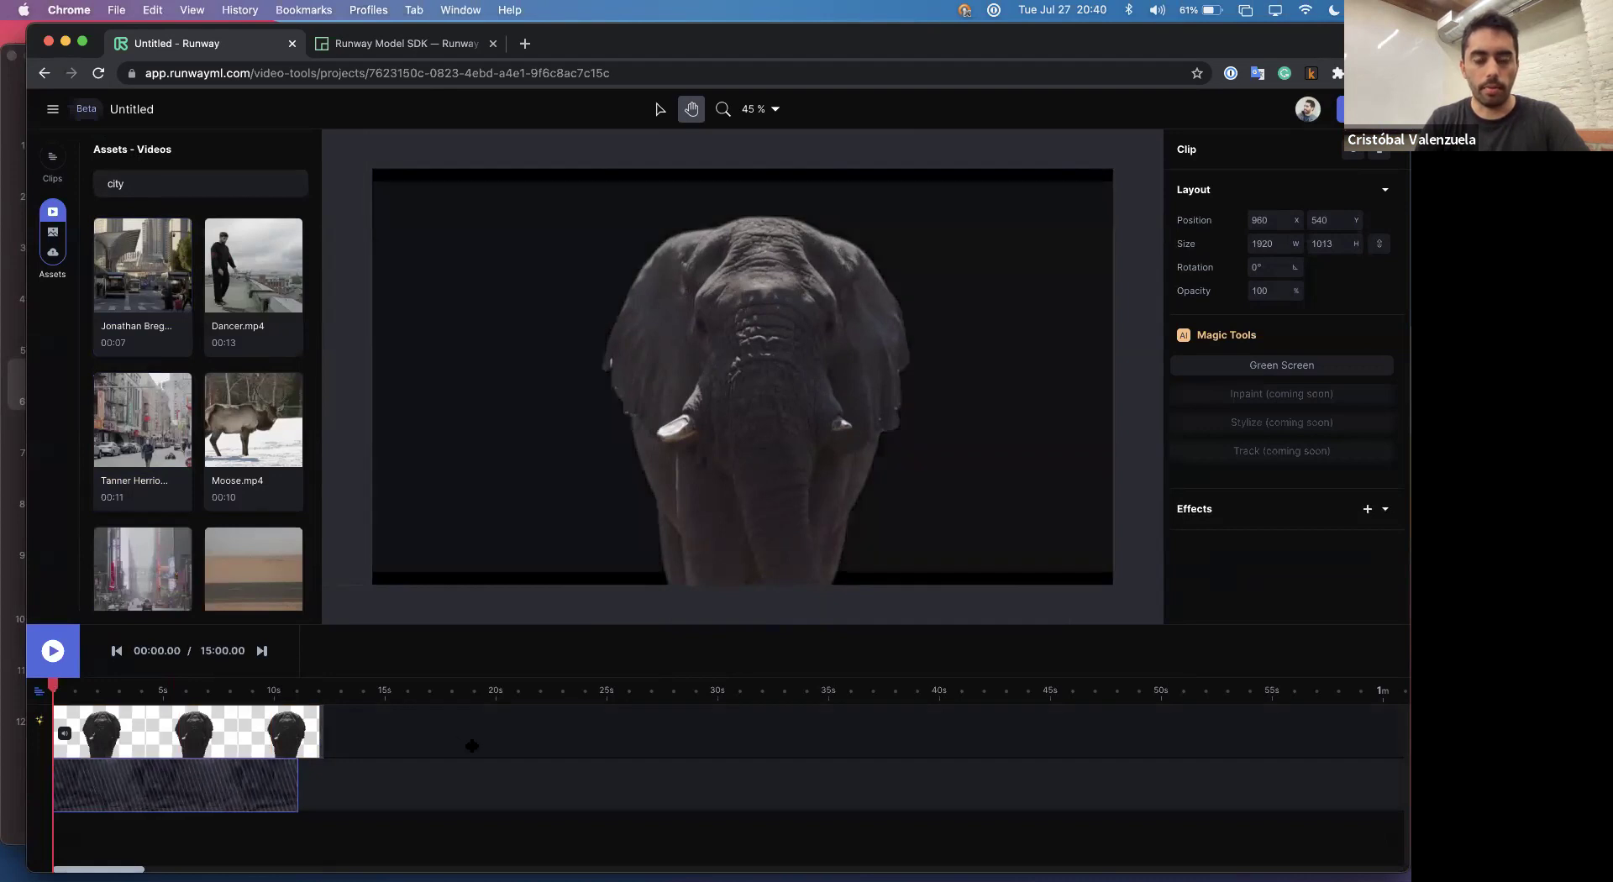
Scale the masked elephant to about 1433 × 806, place it near position 1359, 643 on the street, and briefly play the composite.
left_click(661, 109)
left_click_drag(415, 187, 517, 238)
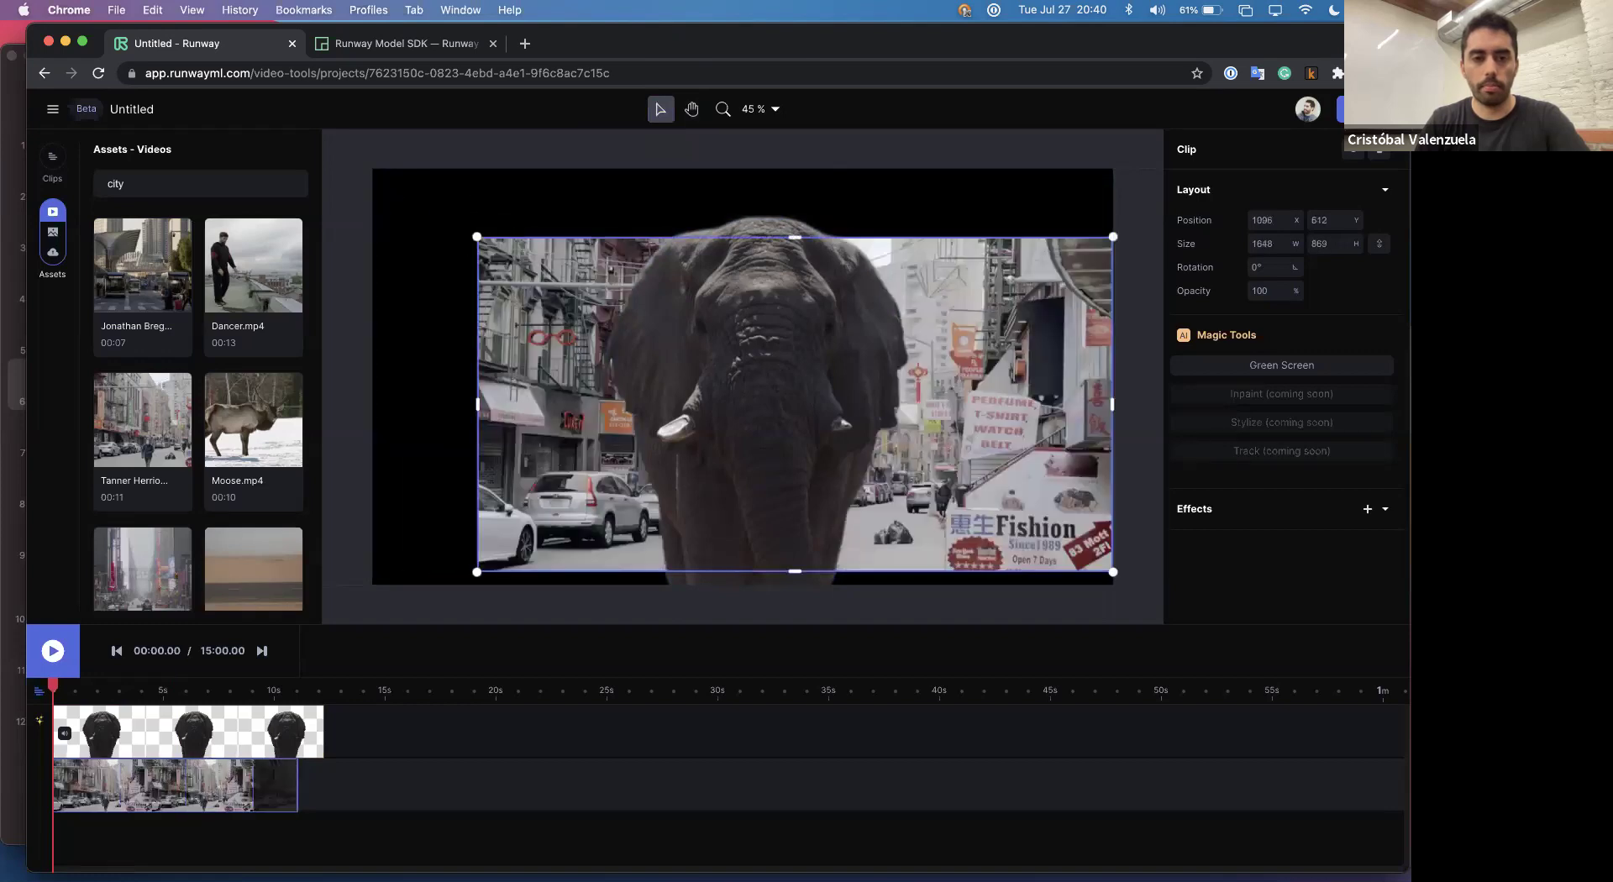
left_click_drag(478, 238, 560, 274)
left_click(805, 360)
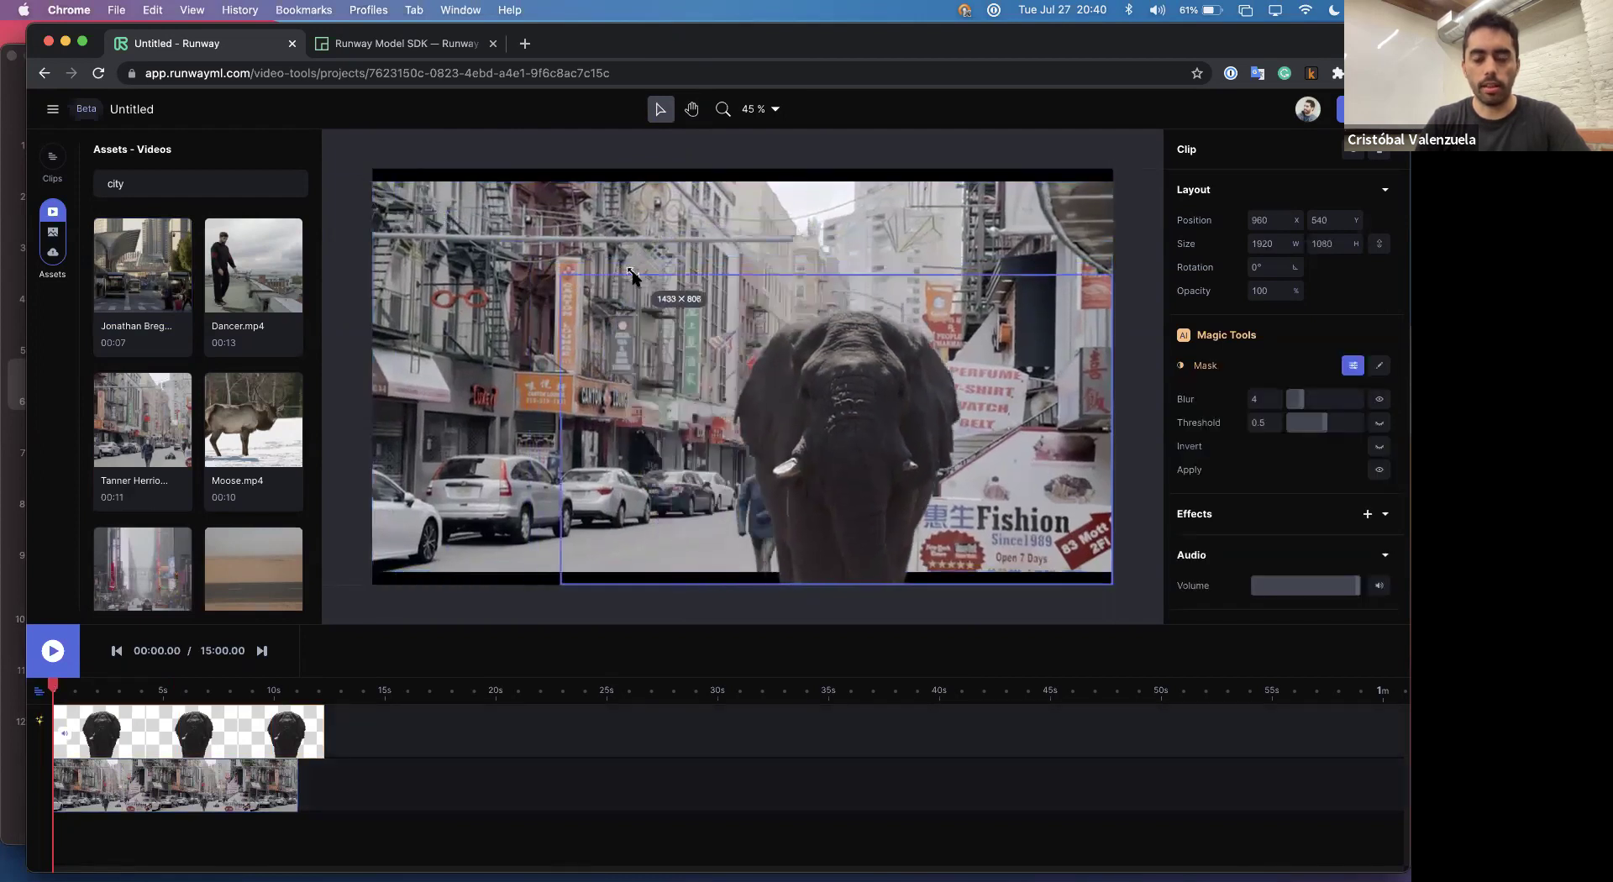
left_click_drag(910, 456, 985, 443)
key("space")
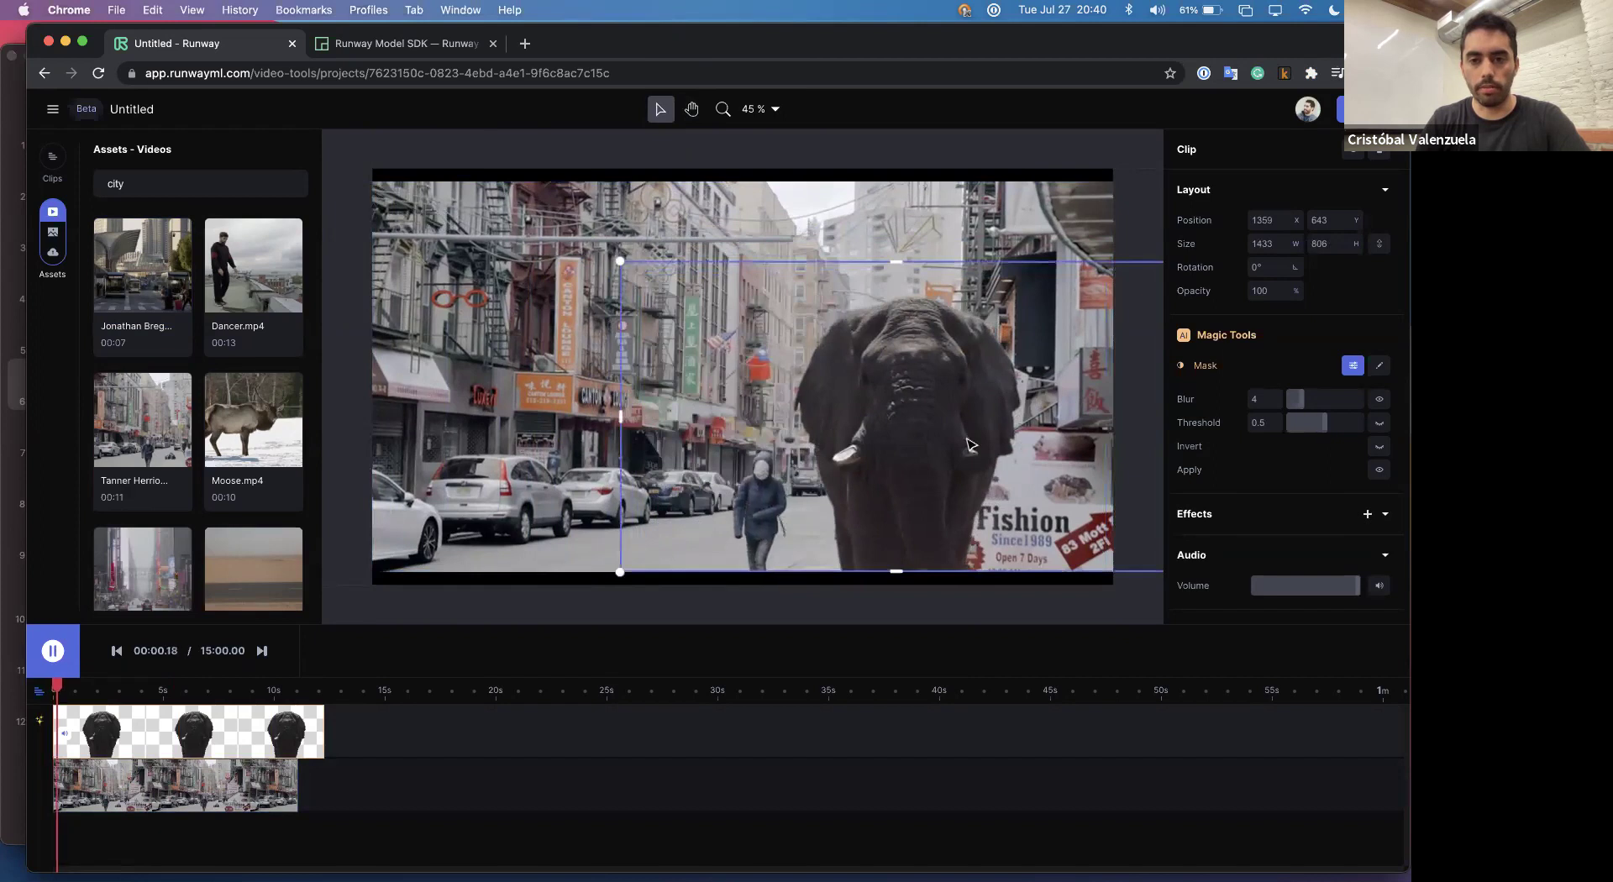
left_click(821, 144)
key("space")
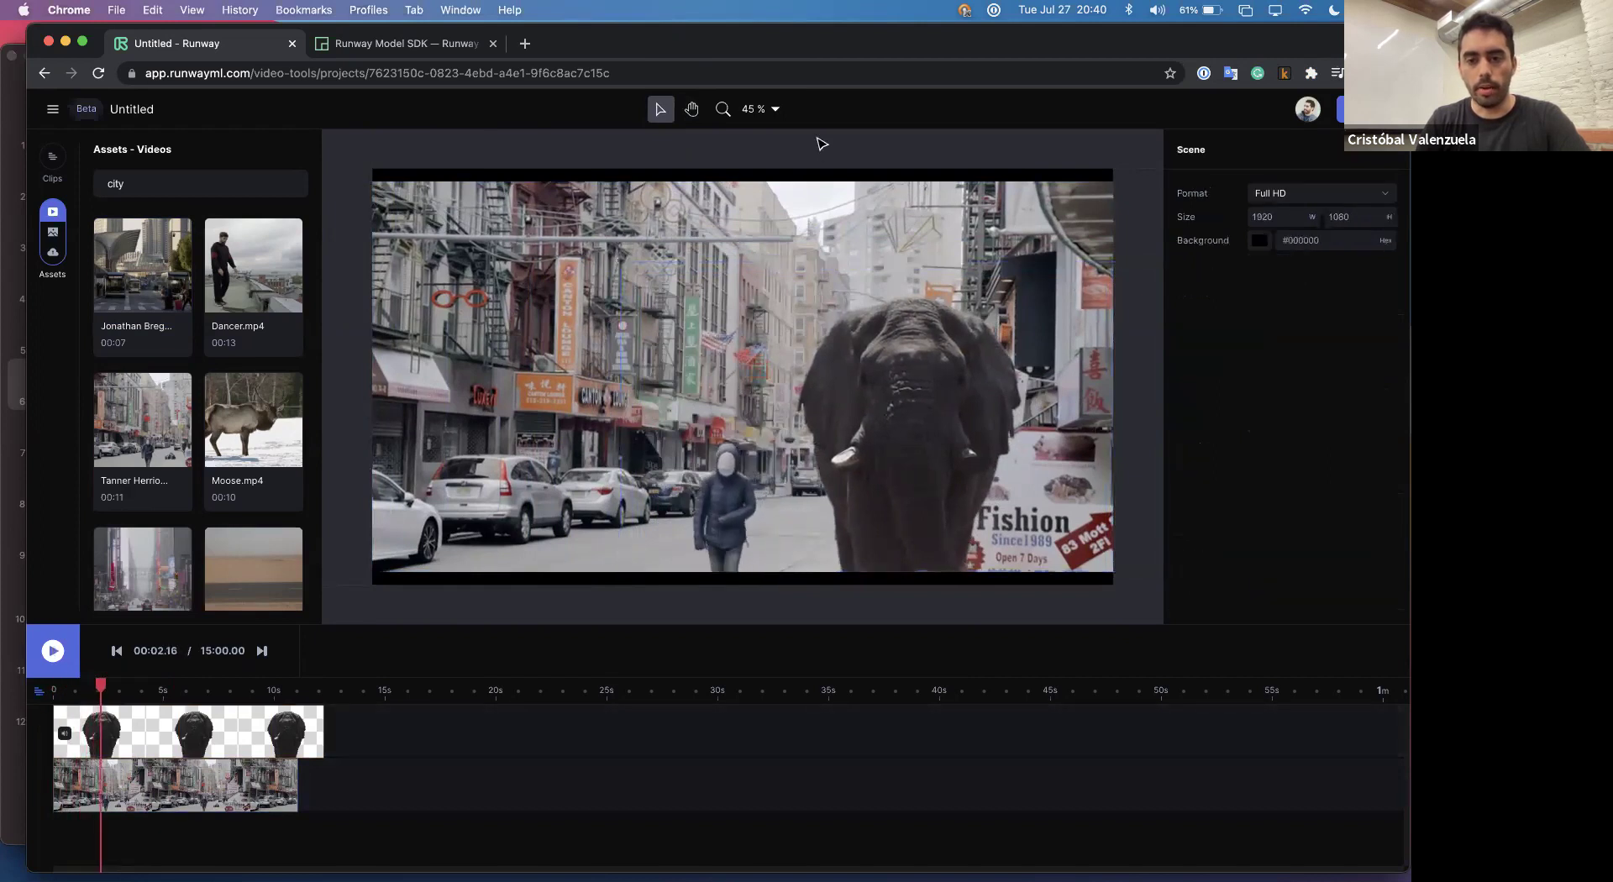
Duplicate the masked elephant clip and align the copy with the start of the timeline.
left_click(971, 413)
key("super+c")
key("super+v")
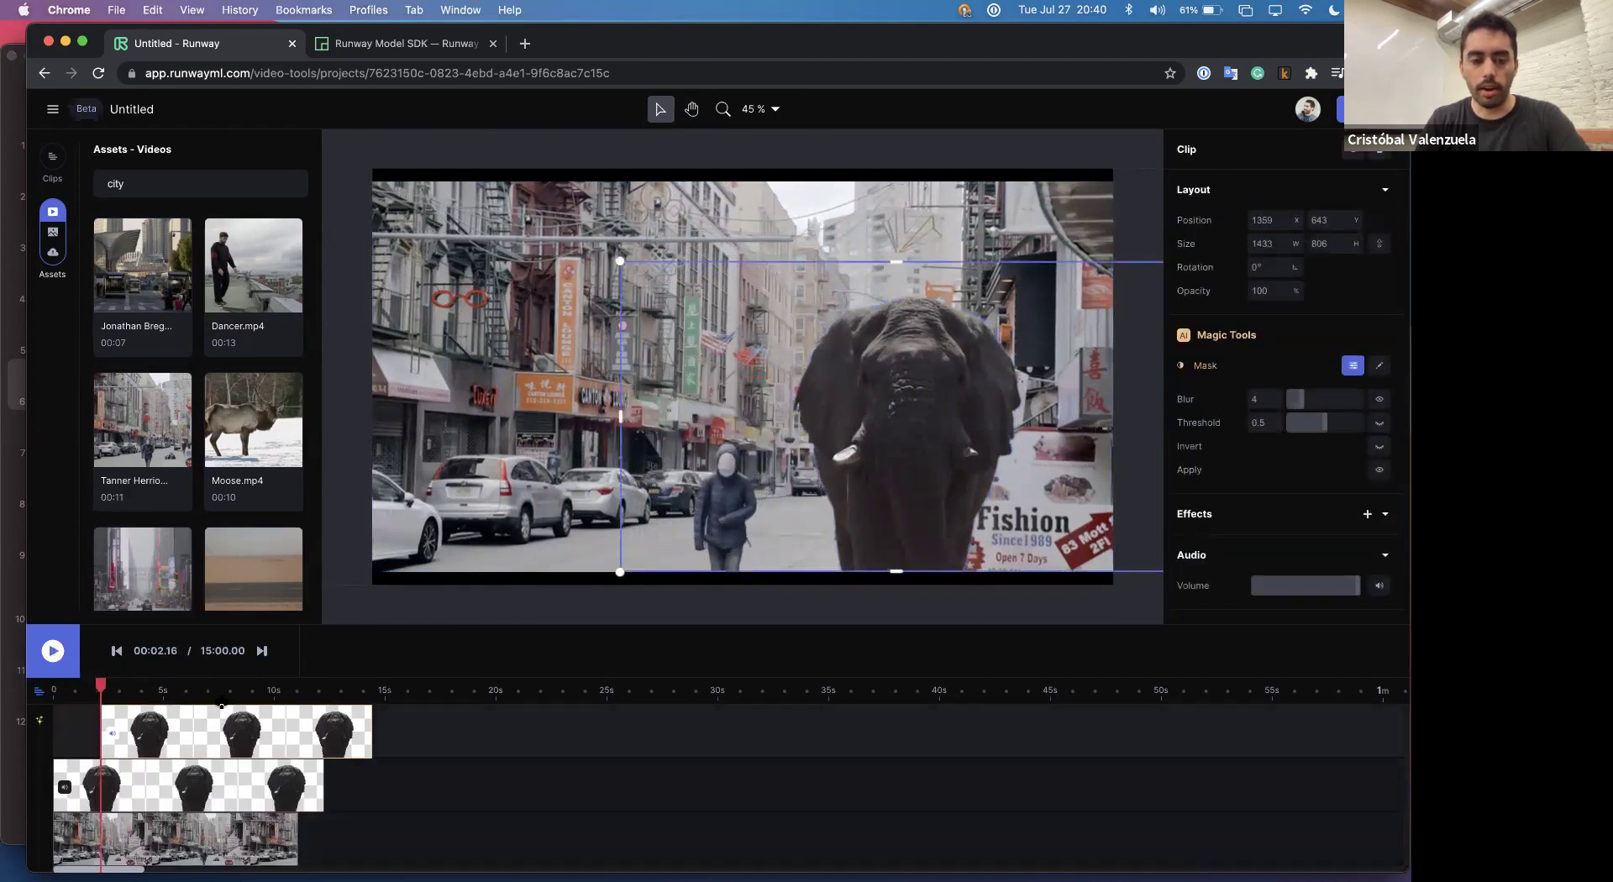
left_click(214, 723)
left_click_drag(215, 723, 166, 722)
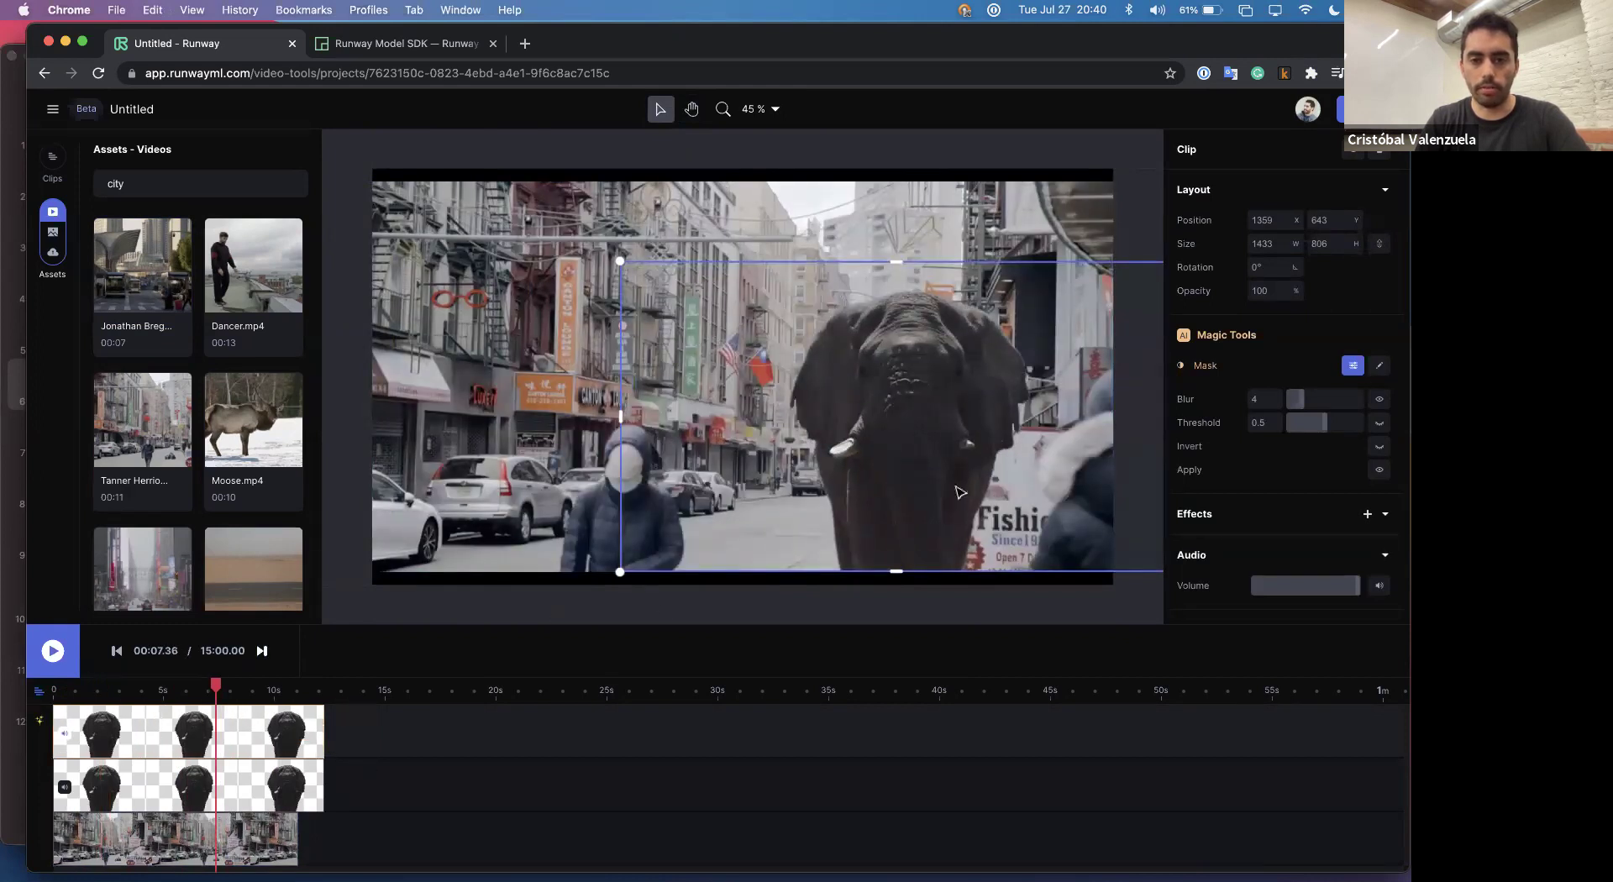
Move one elephant to about position 332, 648, beside the other on the street, and briefly play the scene.
left_click(1001, 164)
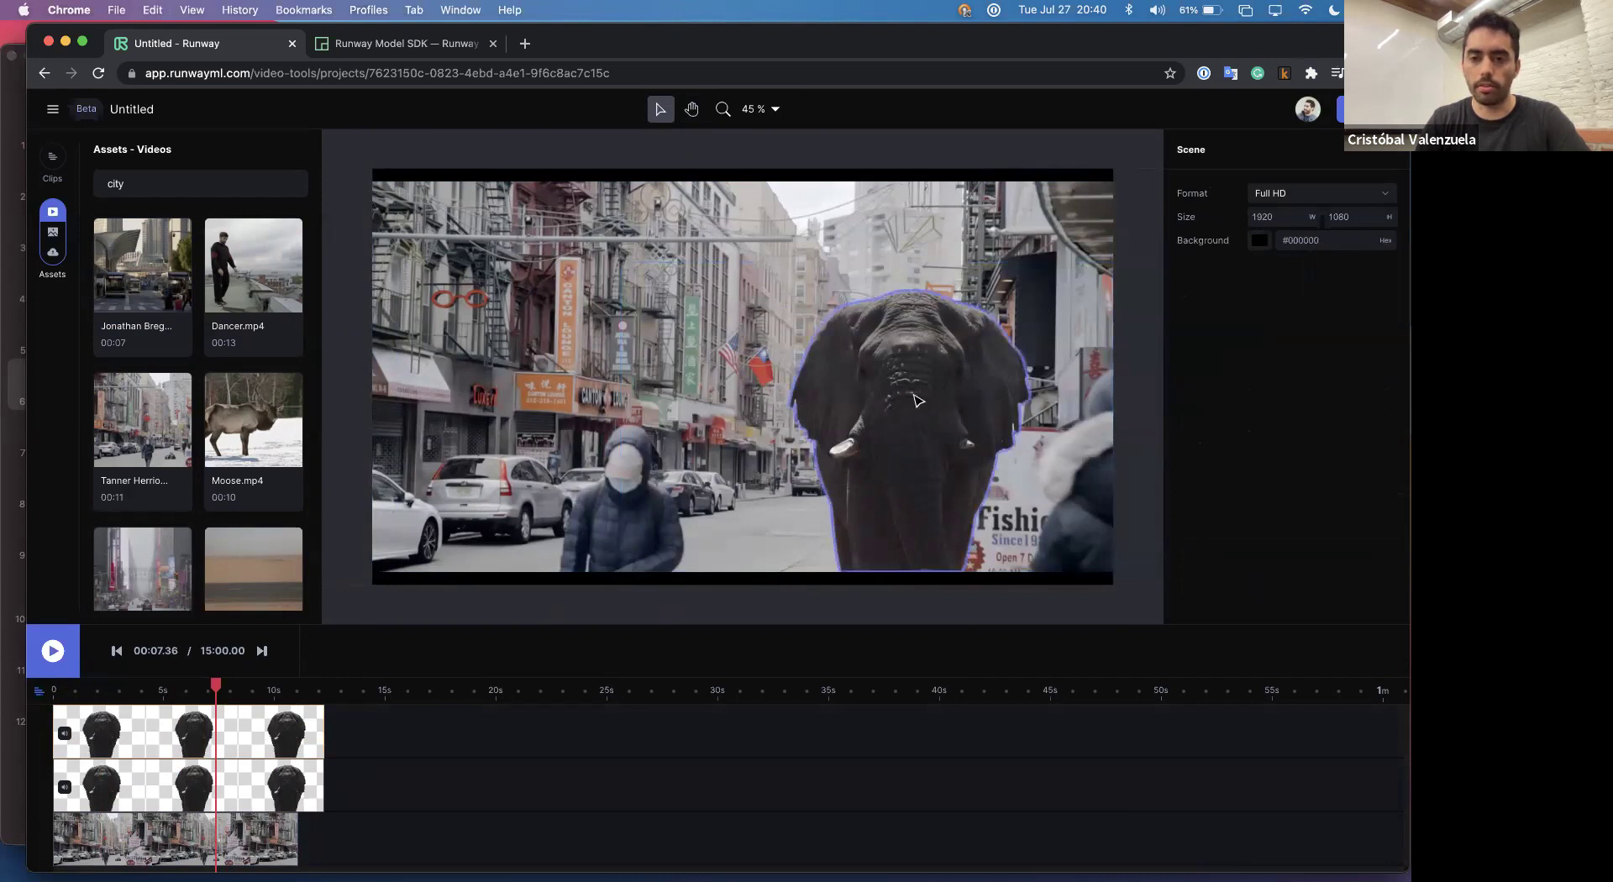
left_click_drag(918, 401, 844, 432)
key("space")
key("space")
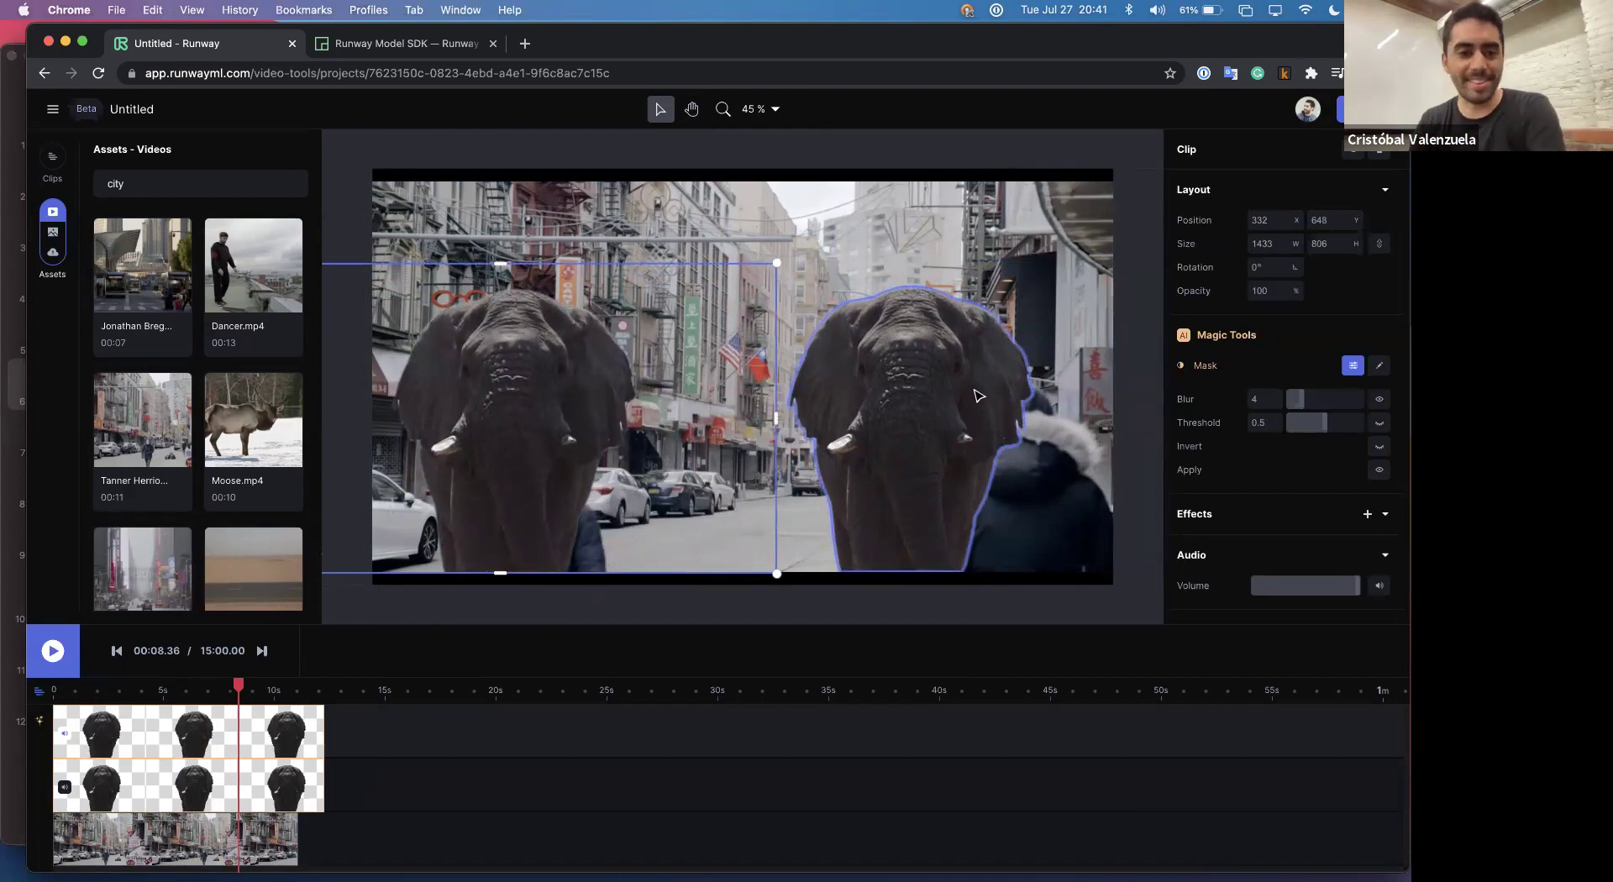
Delete both elephant clips and the city street clip to empty the timeline.
left_click(1080, 271)
key("Delete")
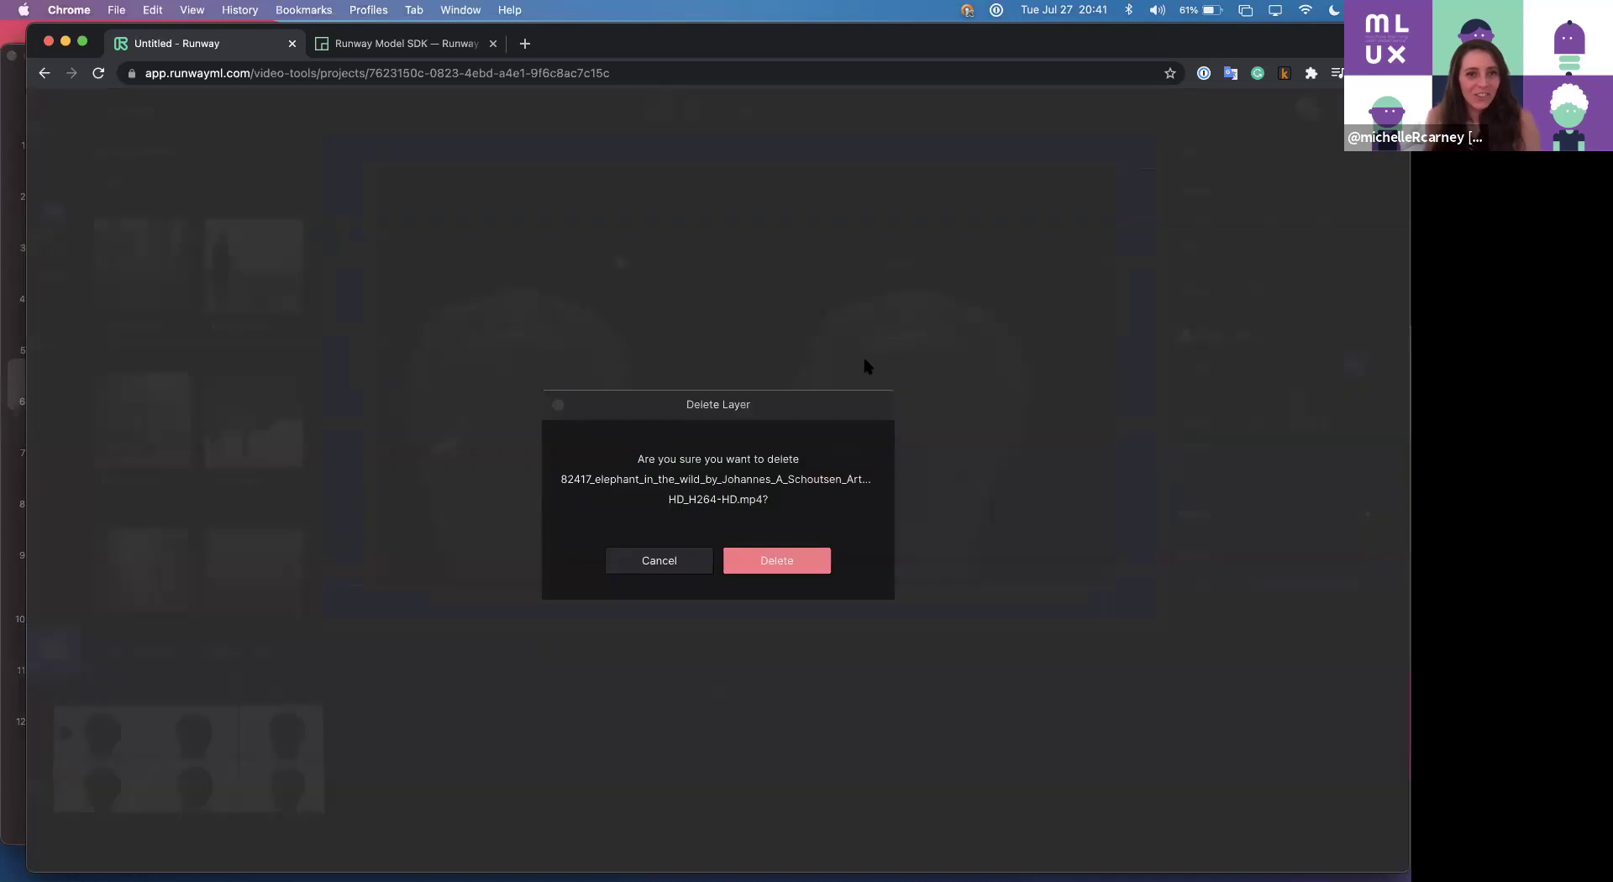
left_click(777, 560)
left_click(513, 454)
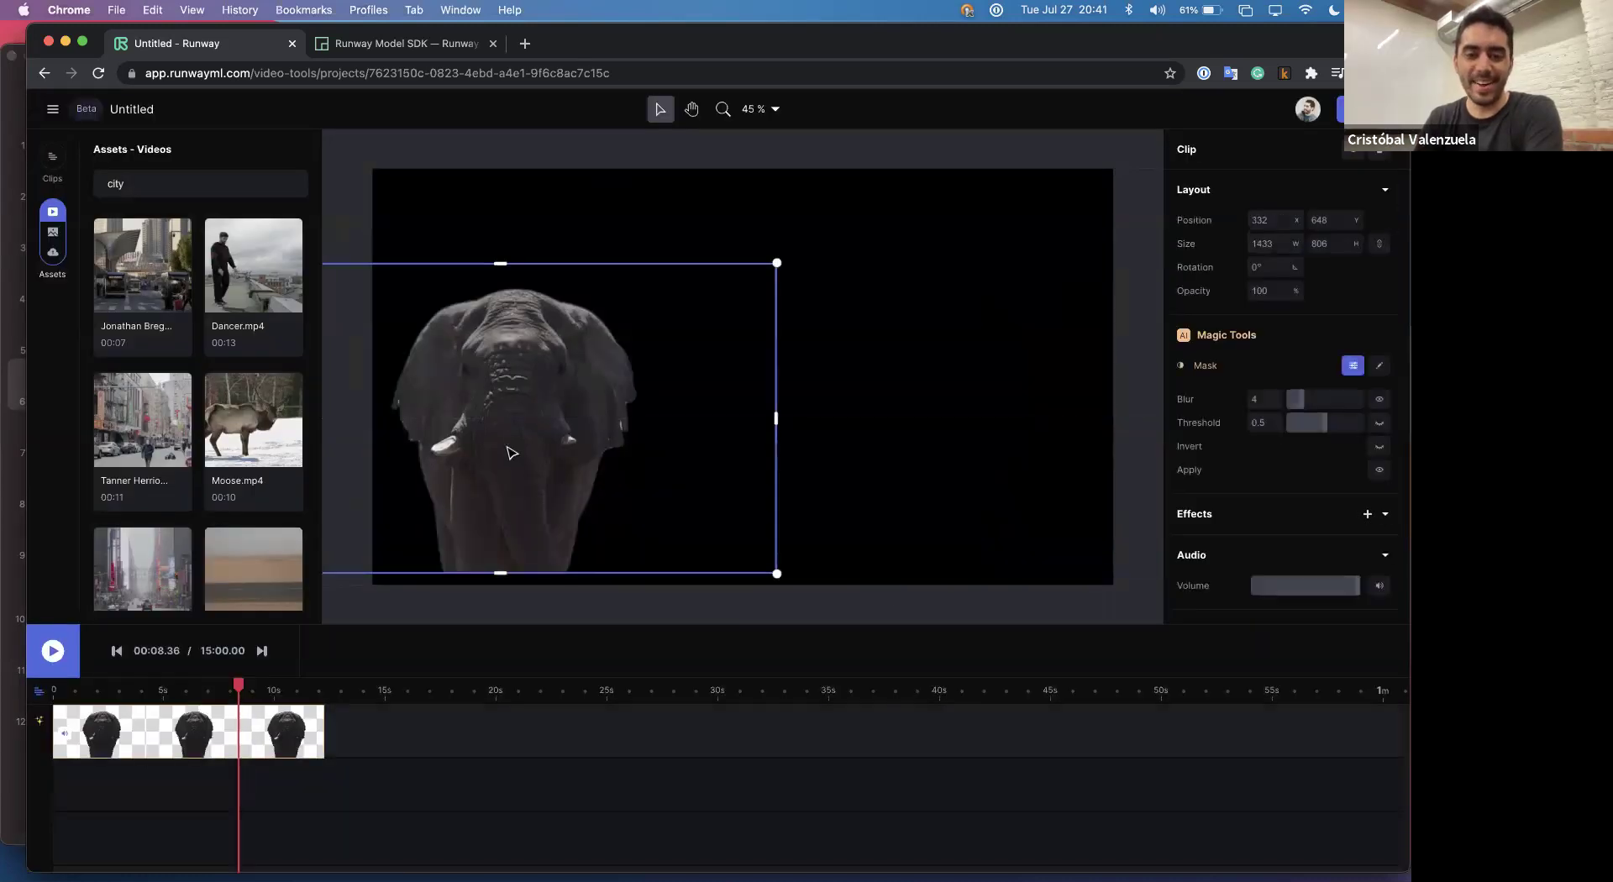
key("Delete")
left_click(738, 556)
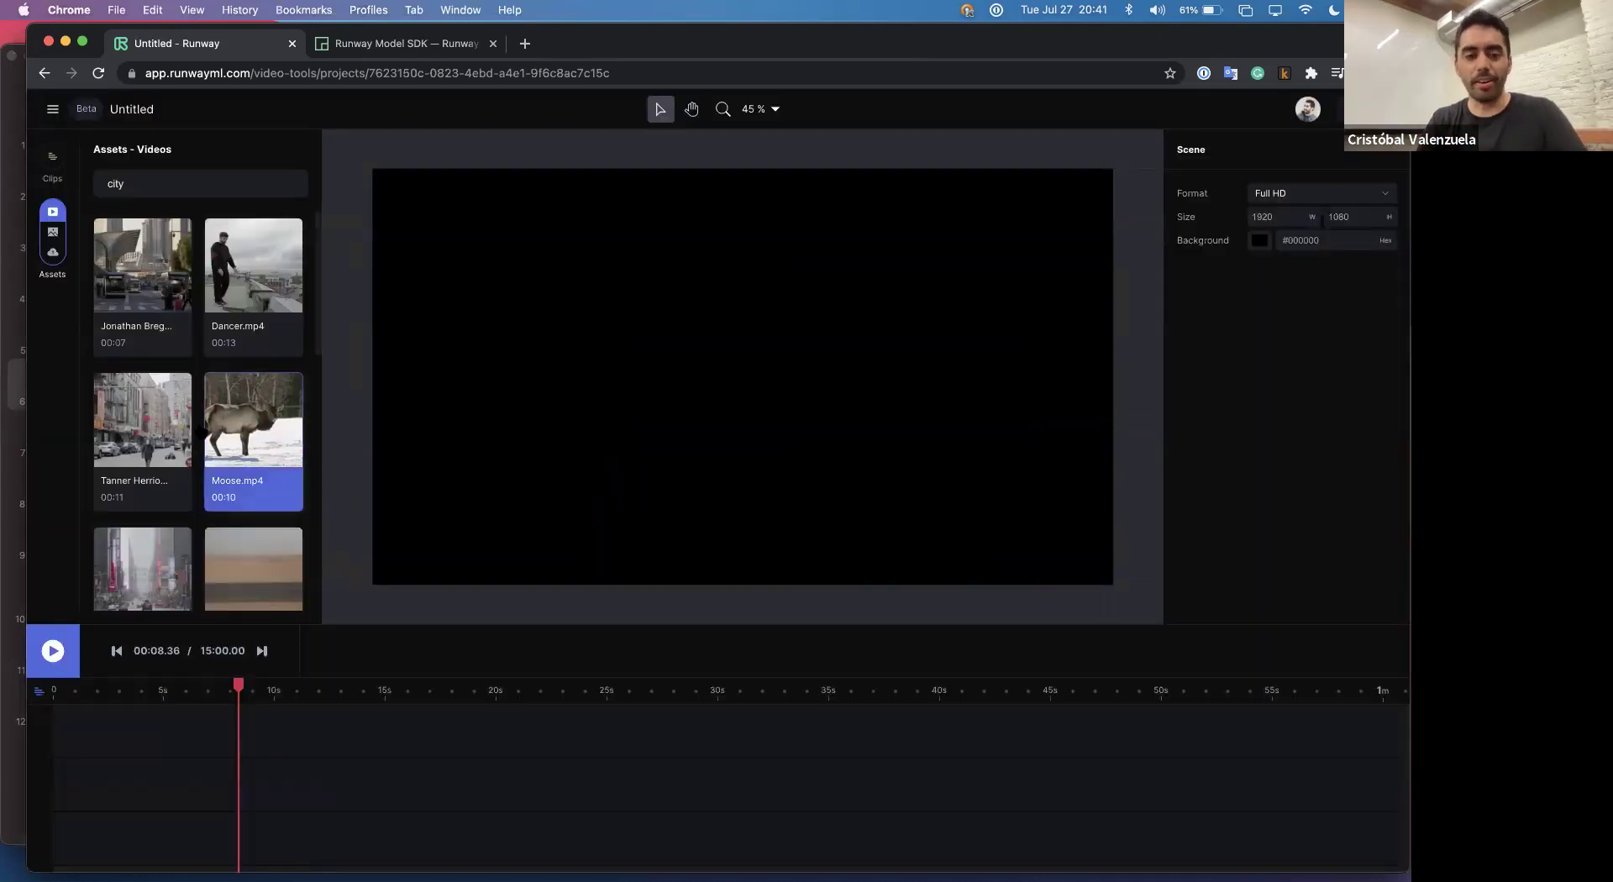
Add the 17-second street dancer clip from the video assets to the scene.
scroll(168, 426, "down", 10)
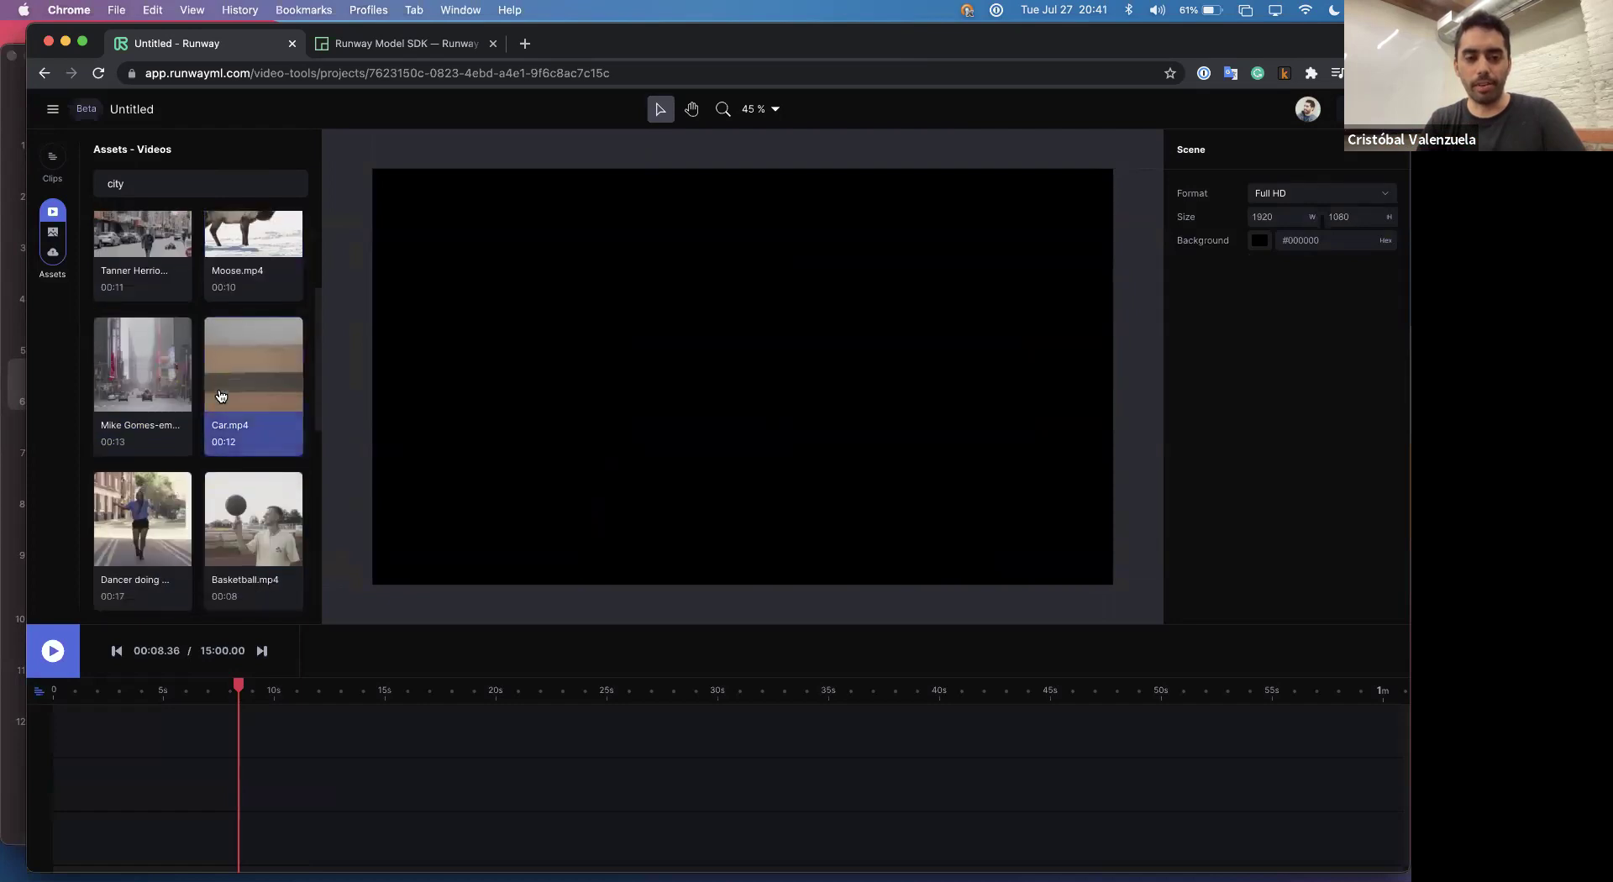
scroll(192, 458, "up", 2)
left_click_drag(168, 353, 633, 410)
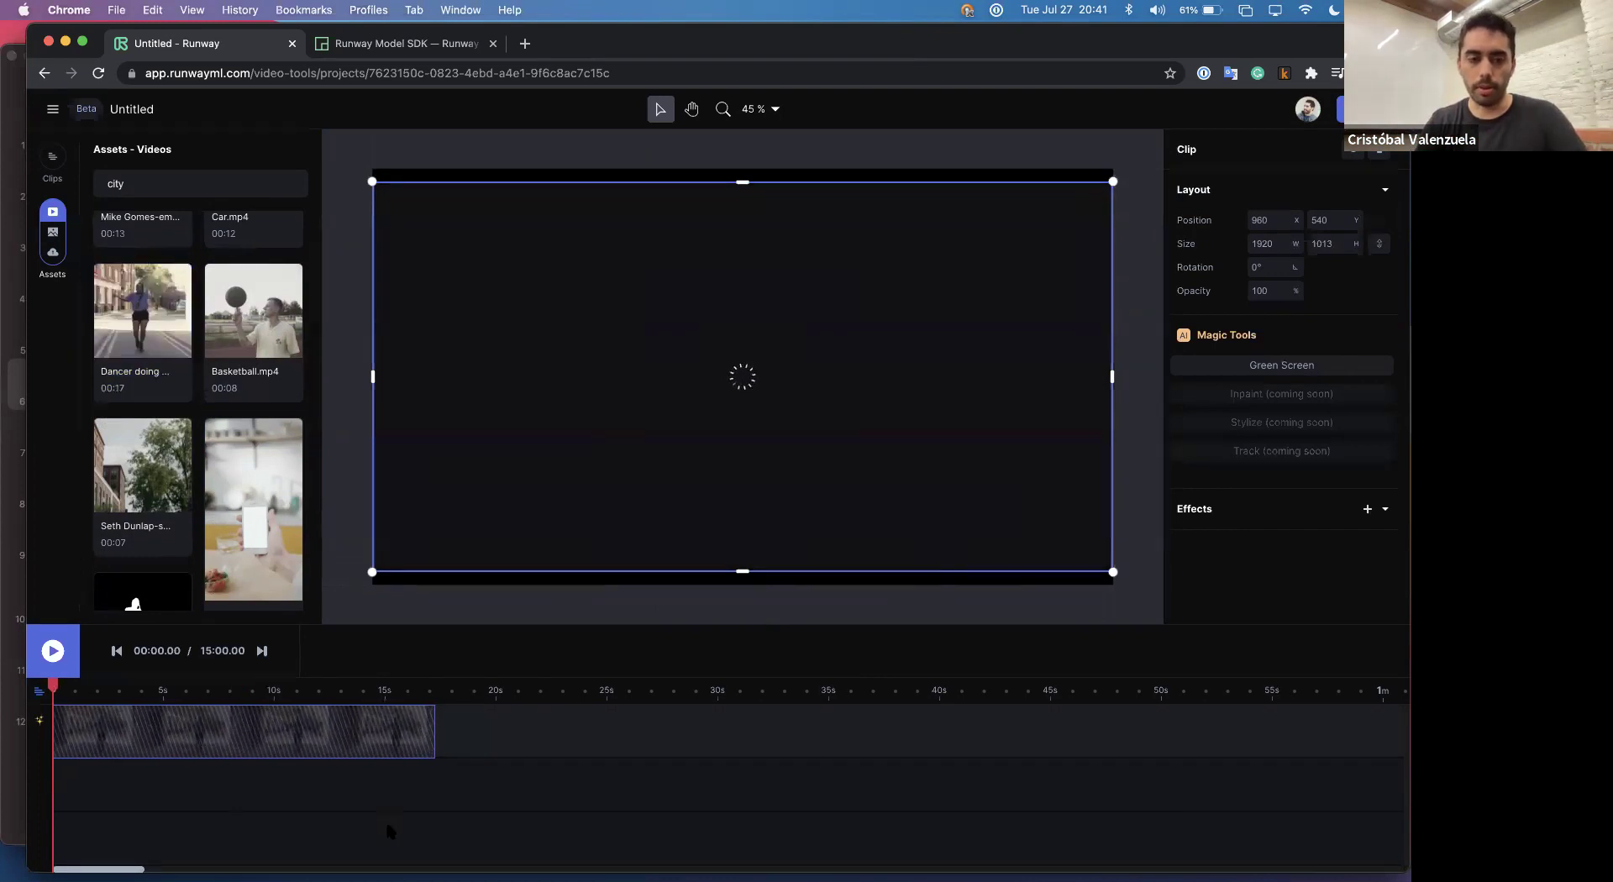
Clear the asset search, add the SkyGAN sunset clip and place it on the track above the dancer clip at 0 s.
scroll(151, 423, "down", 3)
scroll(152, 423, "up", 3)
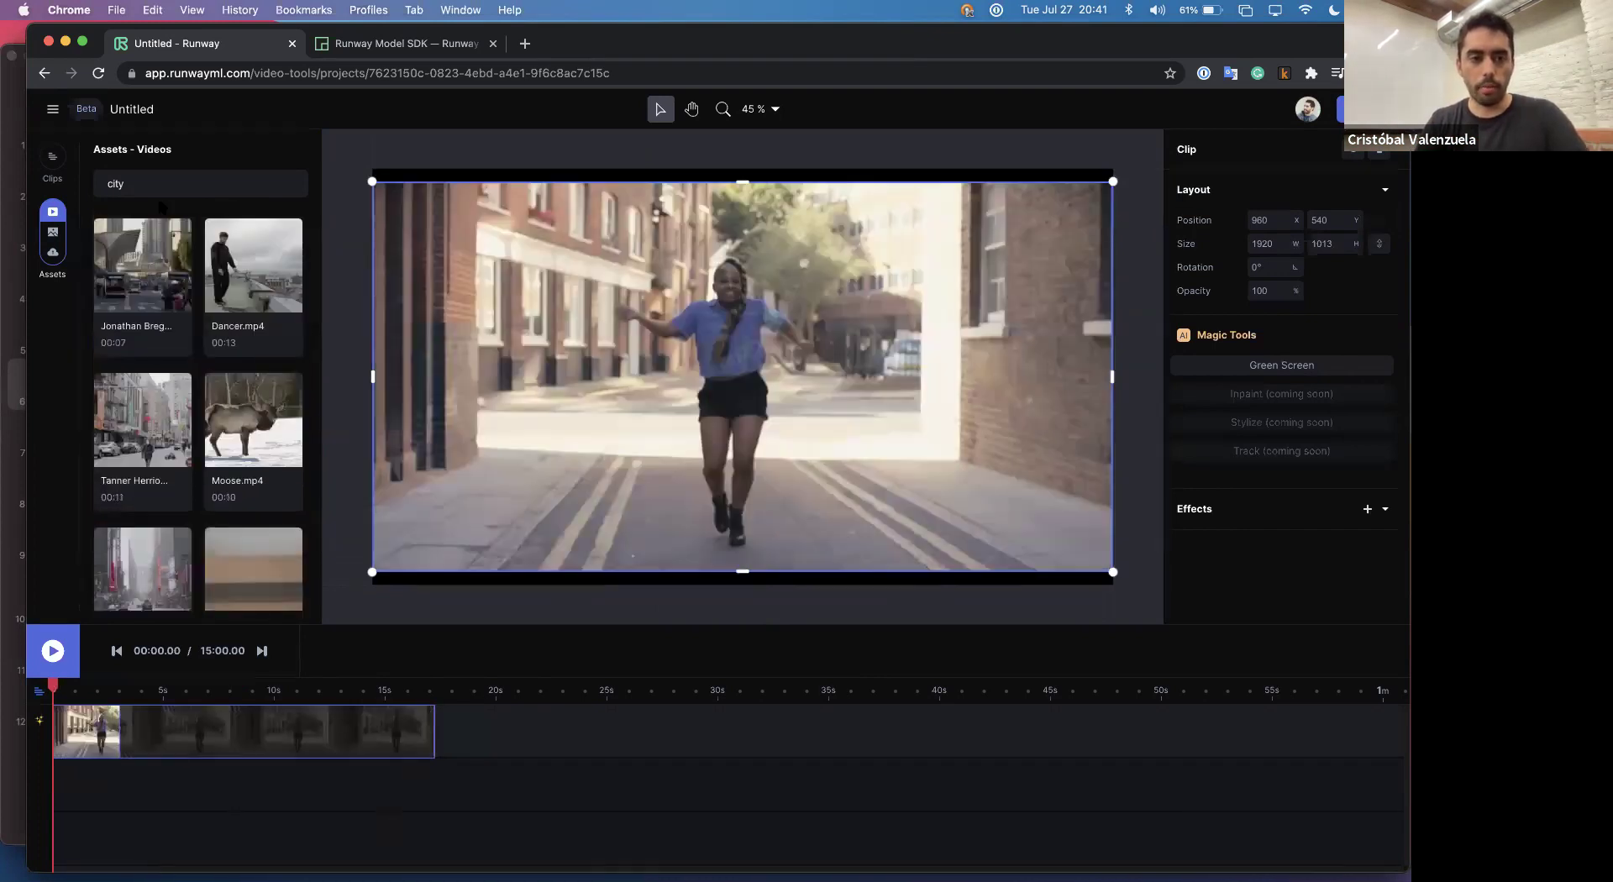
left_click(158, 178)
key("BackSpace")
key("BackSpace")
key("BackSpace")
key("BackSpace")
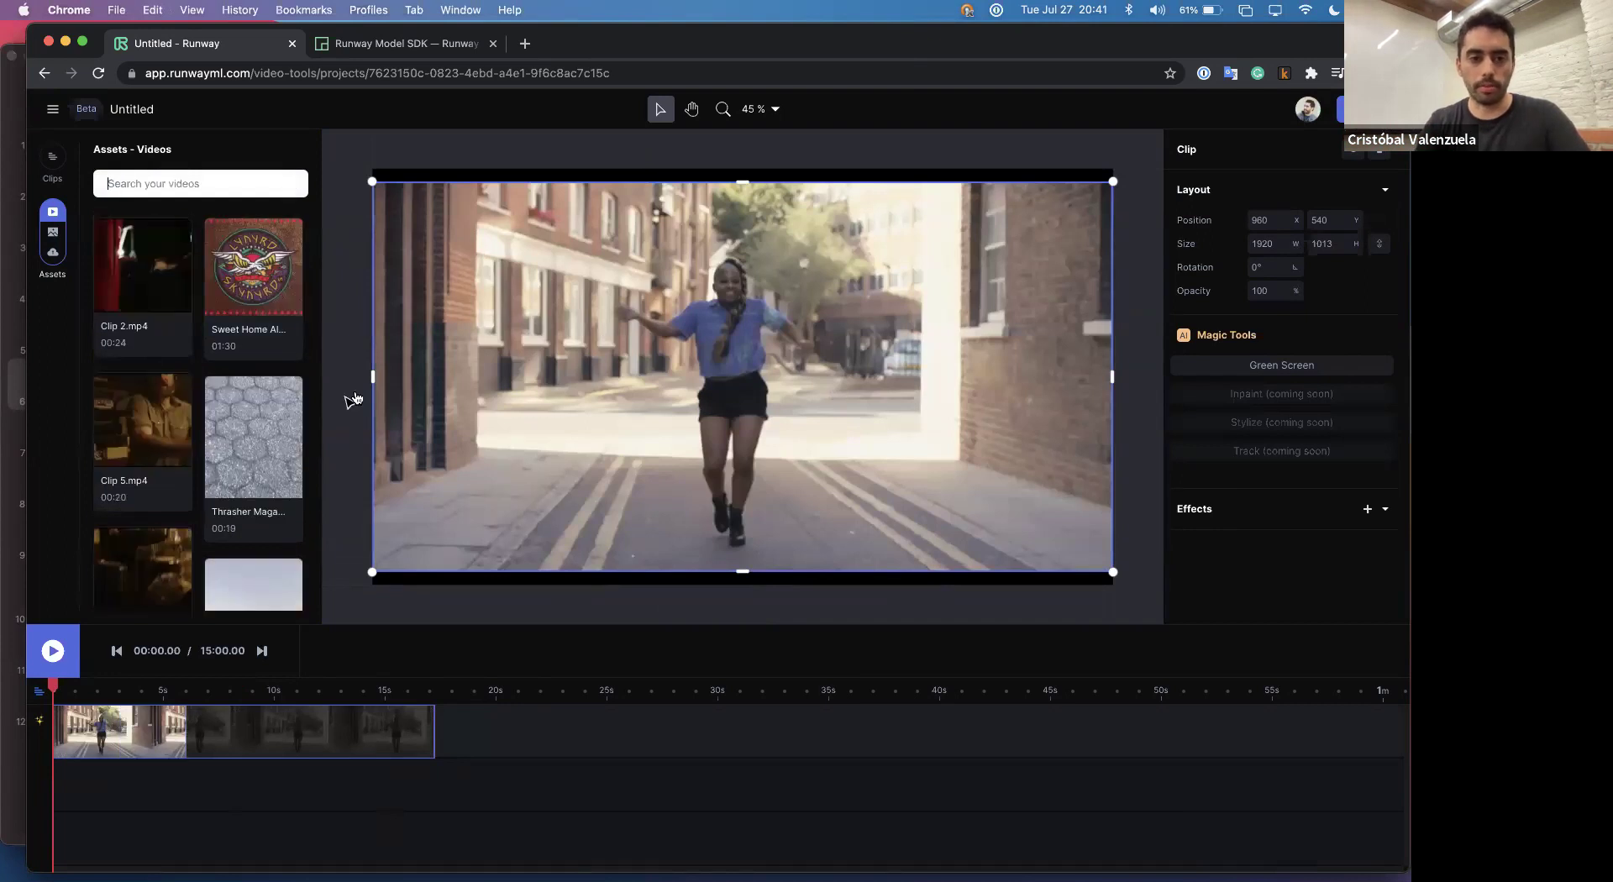
scroll(256, 420, "down", 10)
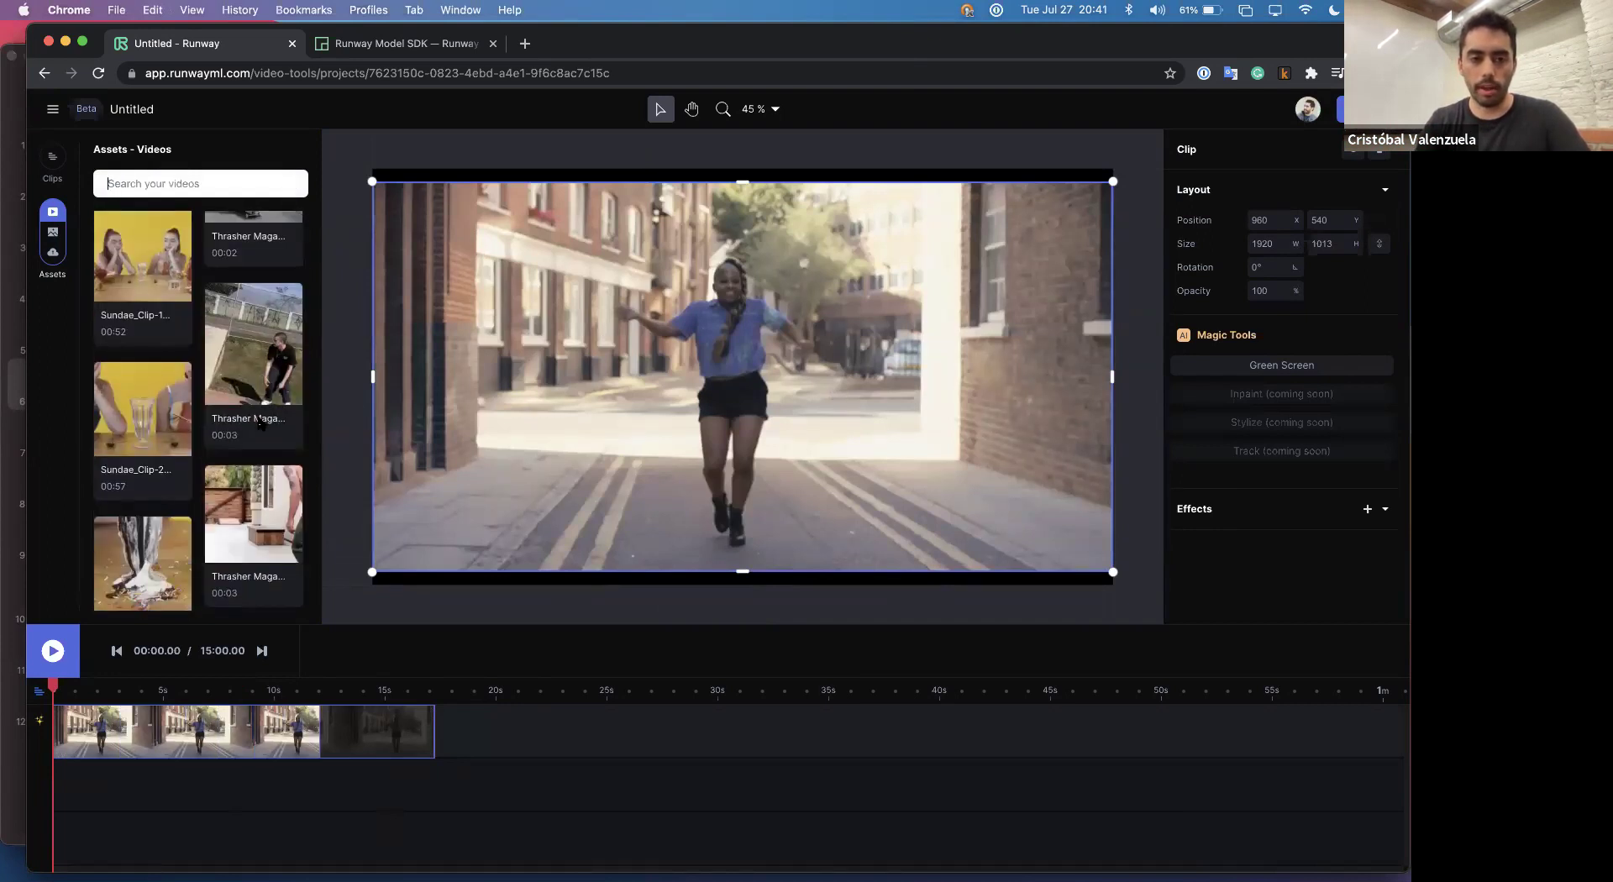
scroll(260, 422, "down", 3)
left_click_drag(260, 424, 504, 465)
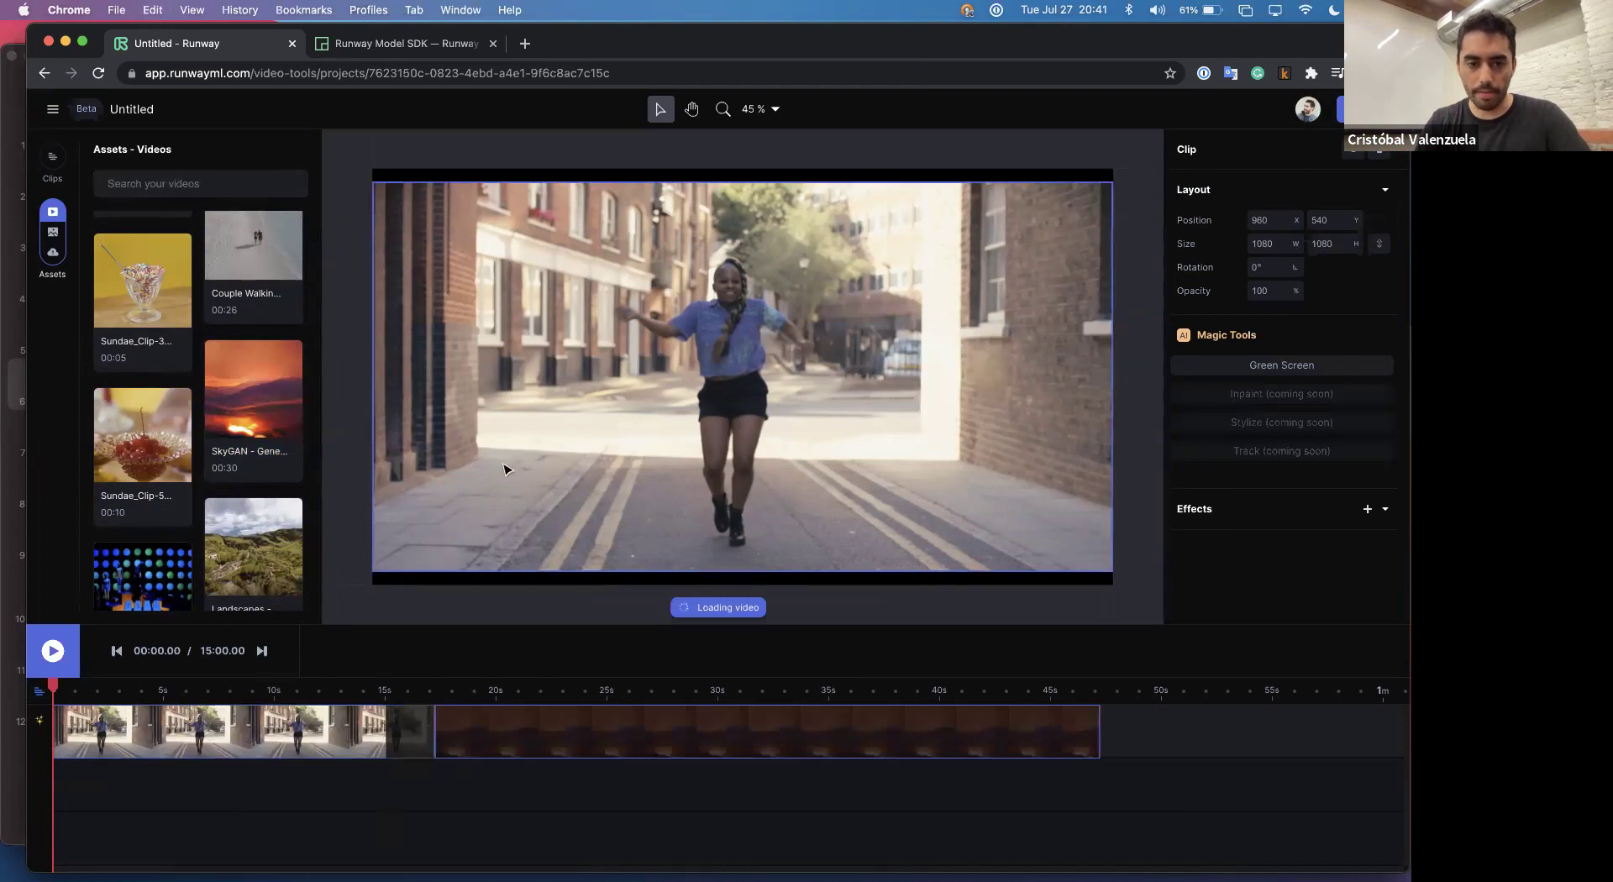
left_click_drag(520, 728, 134, 715)
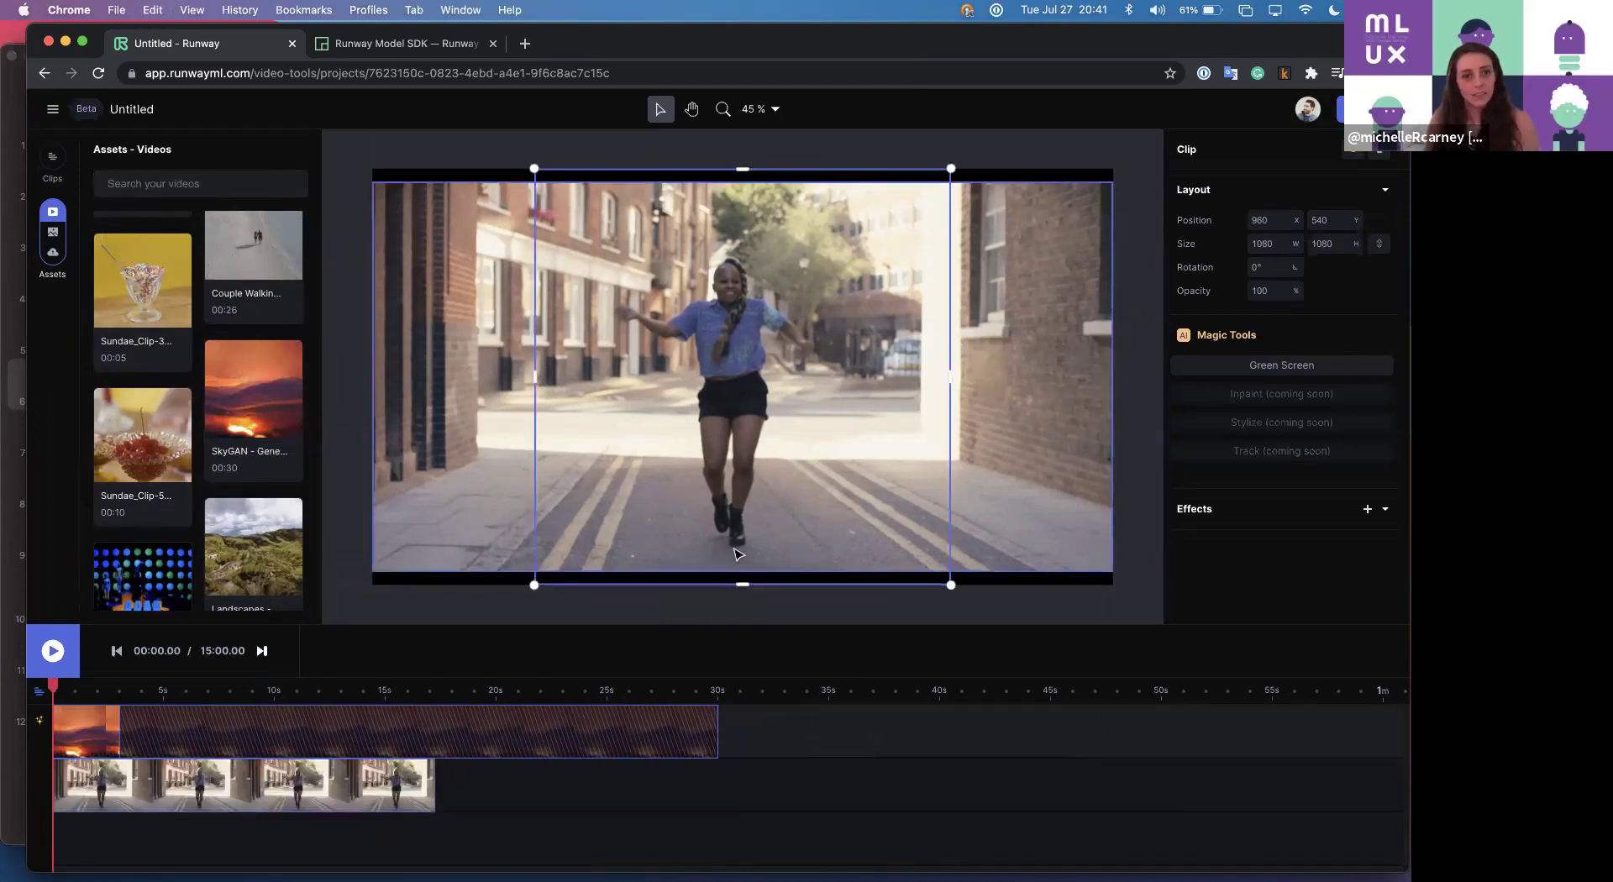
Play the SkyGAN sunset with the dancer clip hidden, show the dancer clip again and delete the SkyGAN clip.
key("h")
key("v")
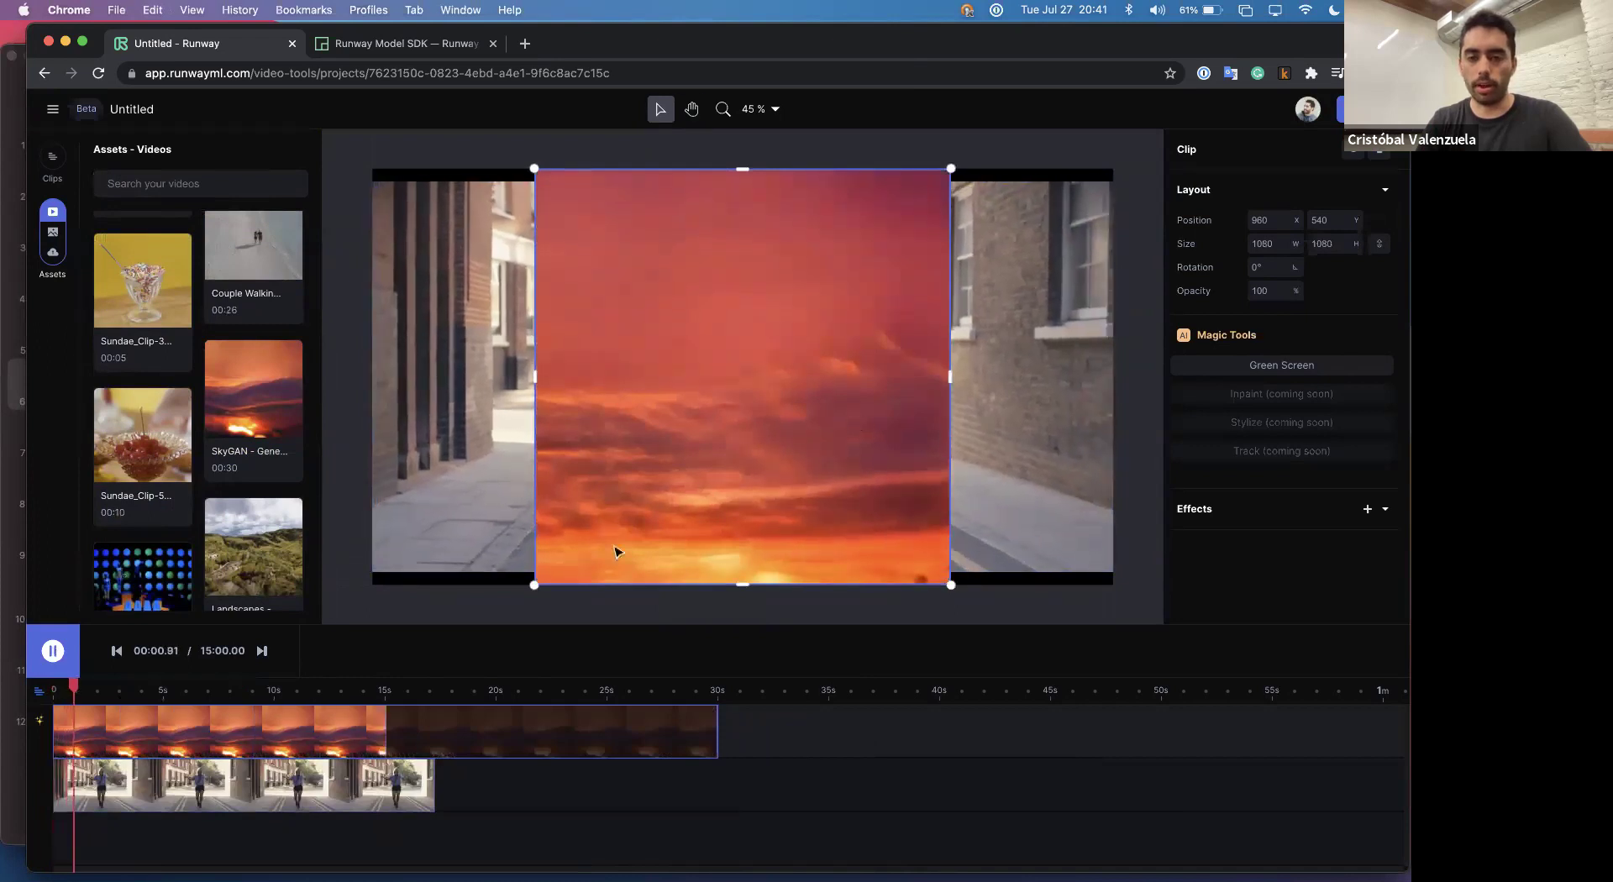
left_click(453, 378)
left_click(52, 156)
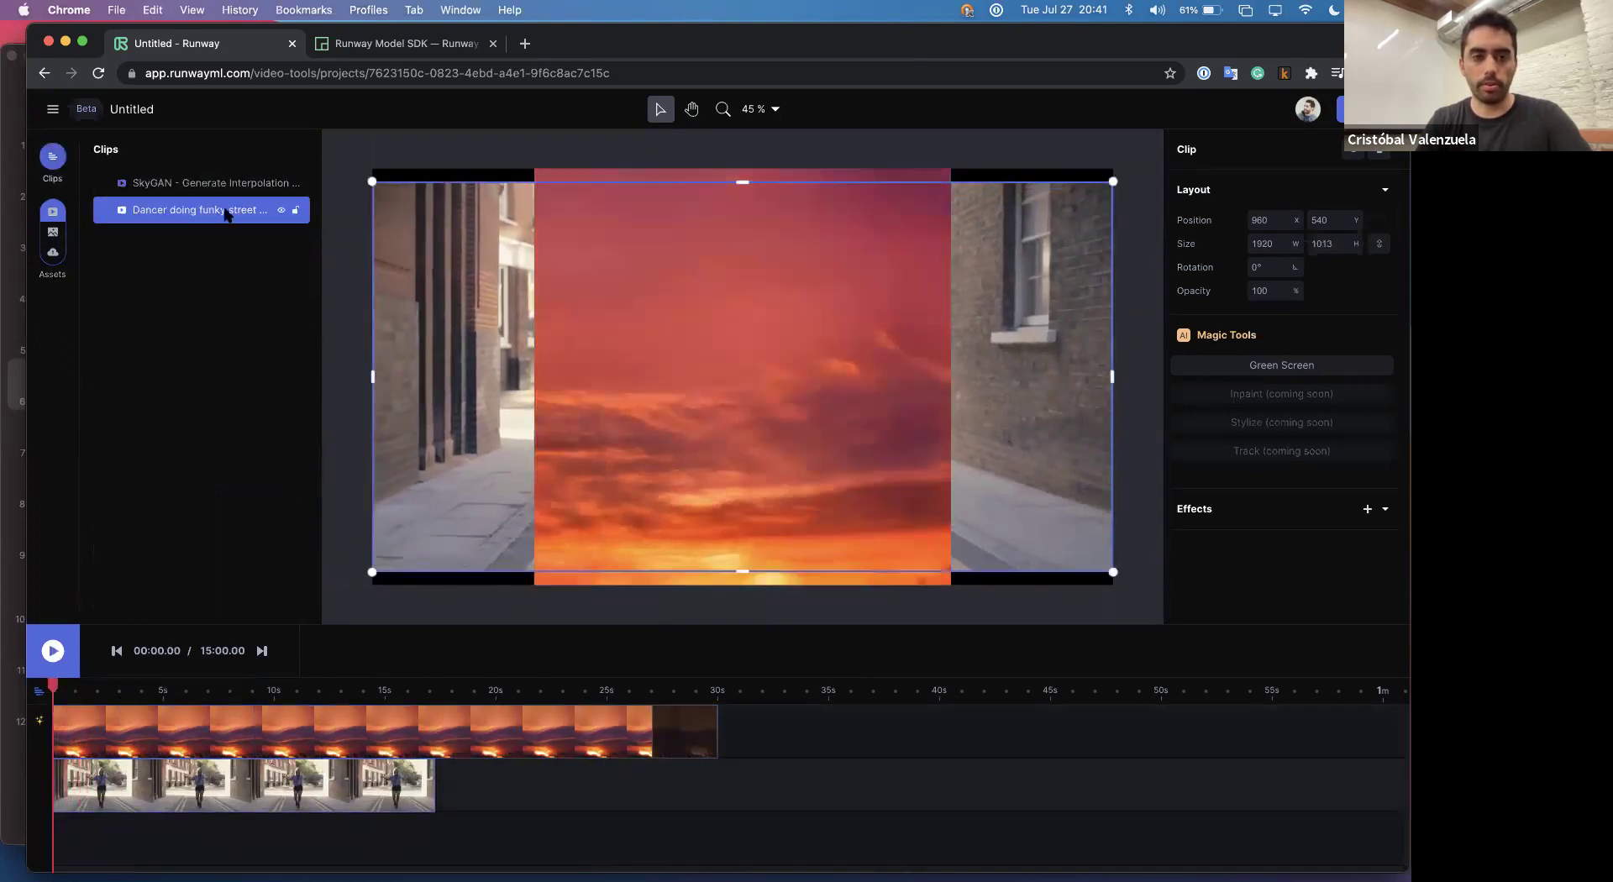
left_click(283, 212)
key("space")
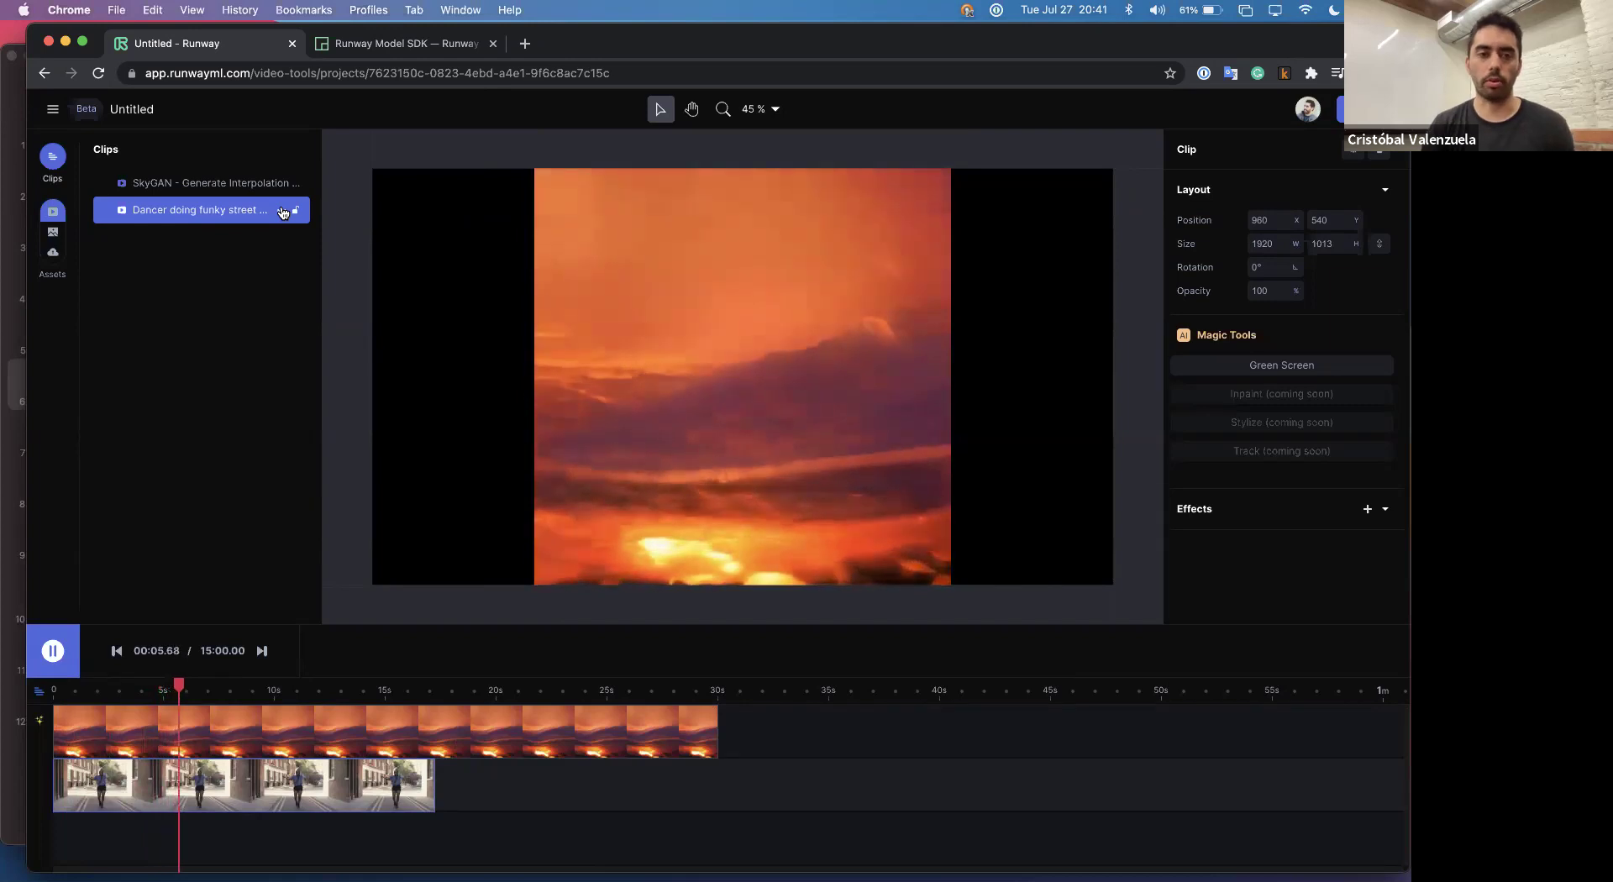
left_click(688, 322)
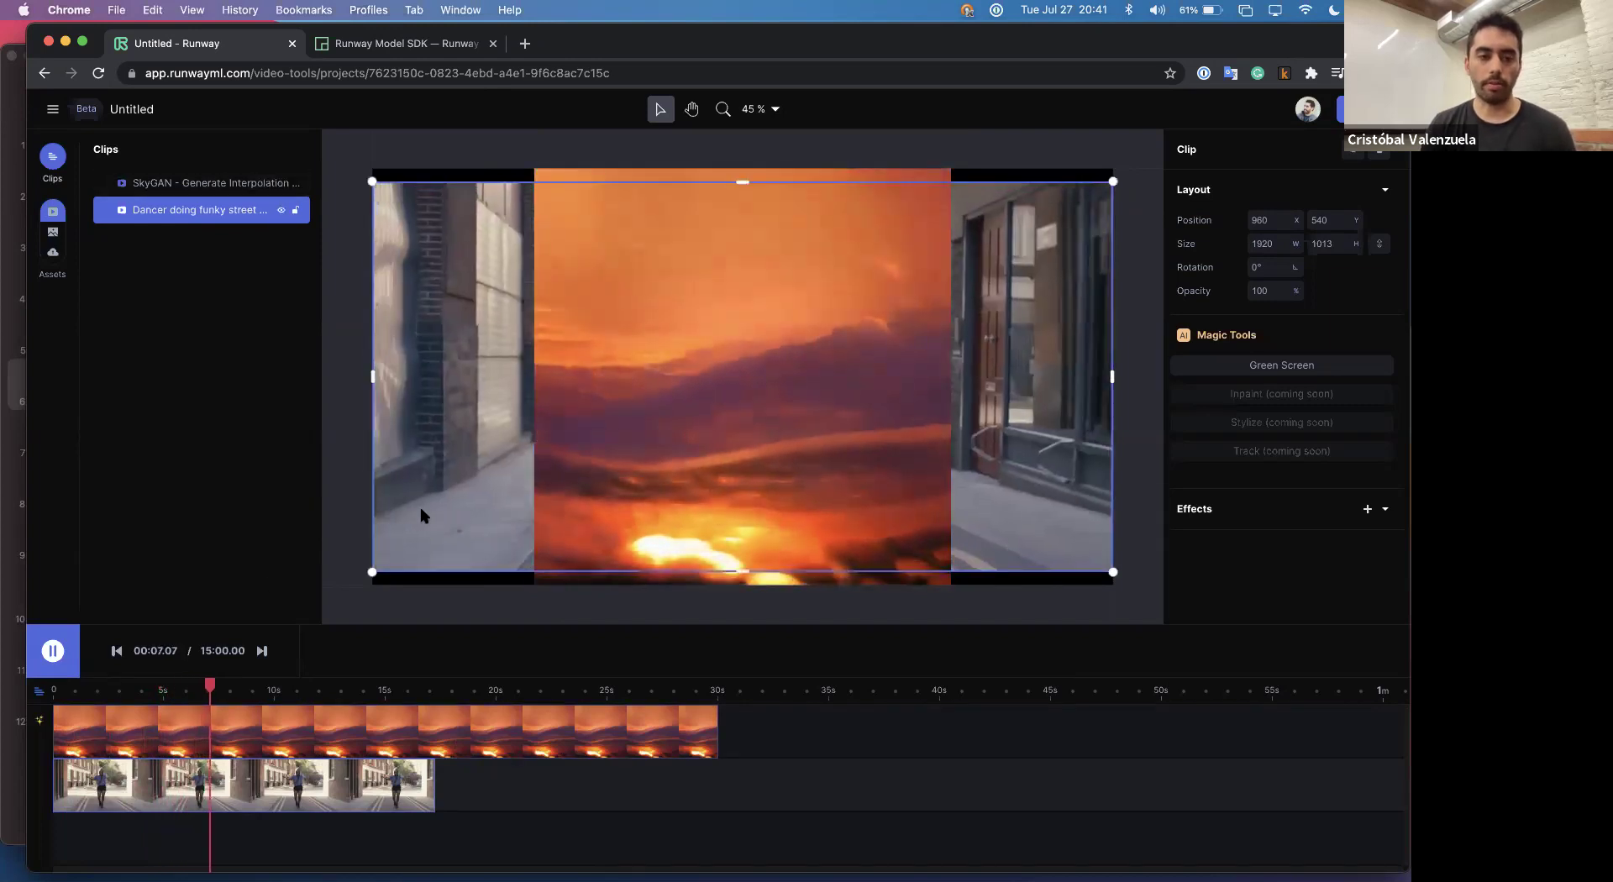
left_click(99, 719)
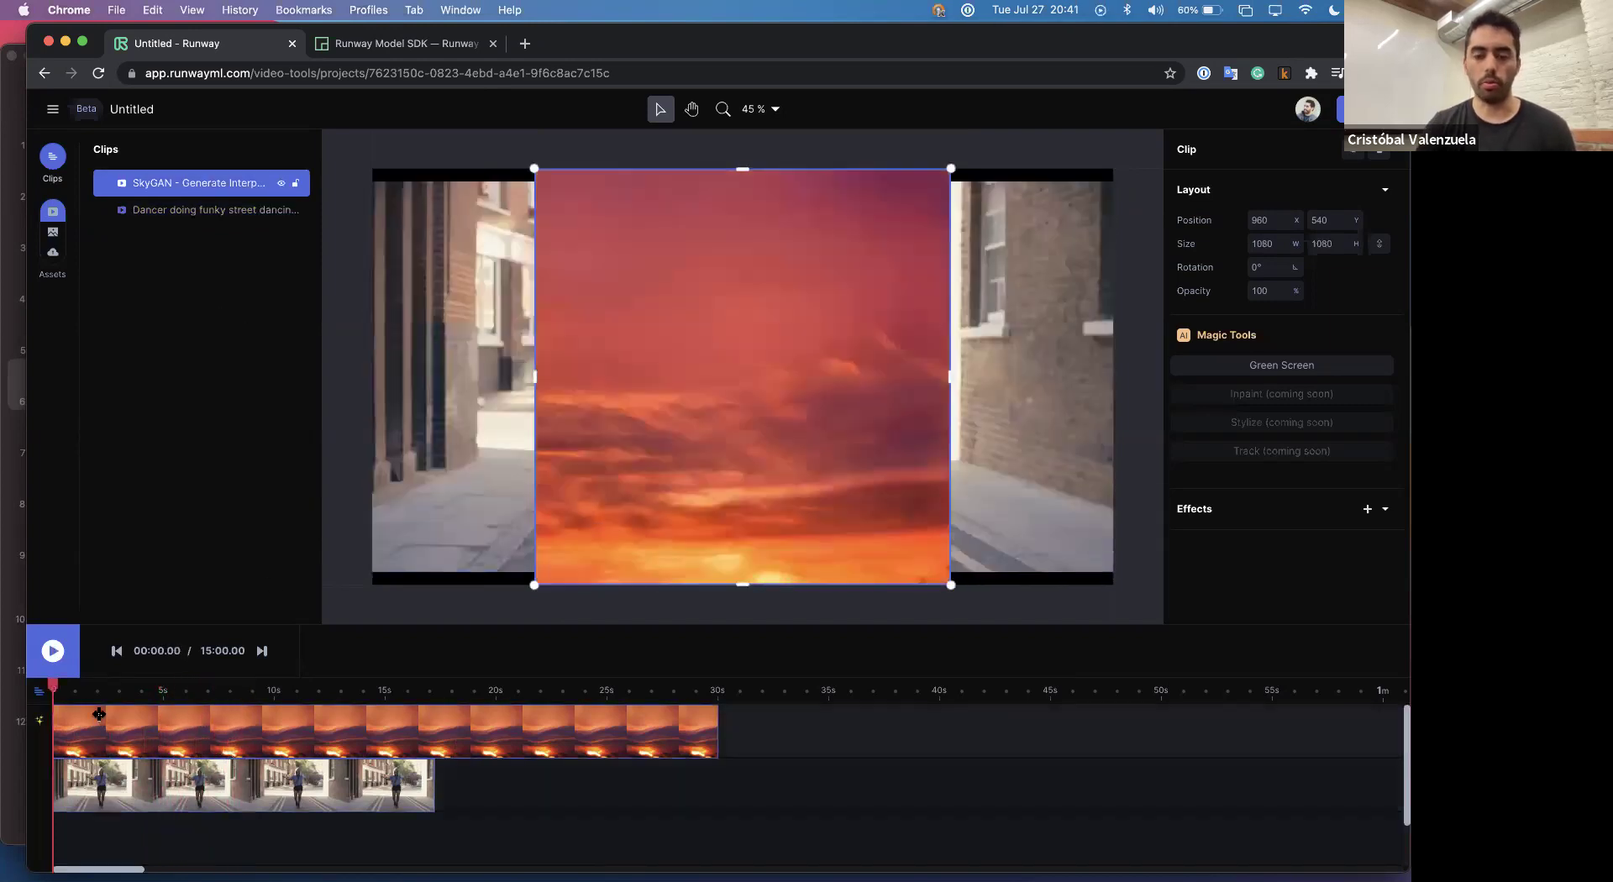
key("Delete")
Mask the dancer with Green Screen, including points on the shirt, shorts and leg, save the mask and play the result.
left_click(262, 757)
left_click_drag(262, 757, 245, 737)
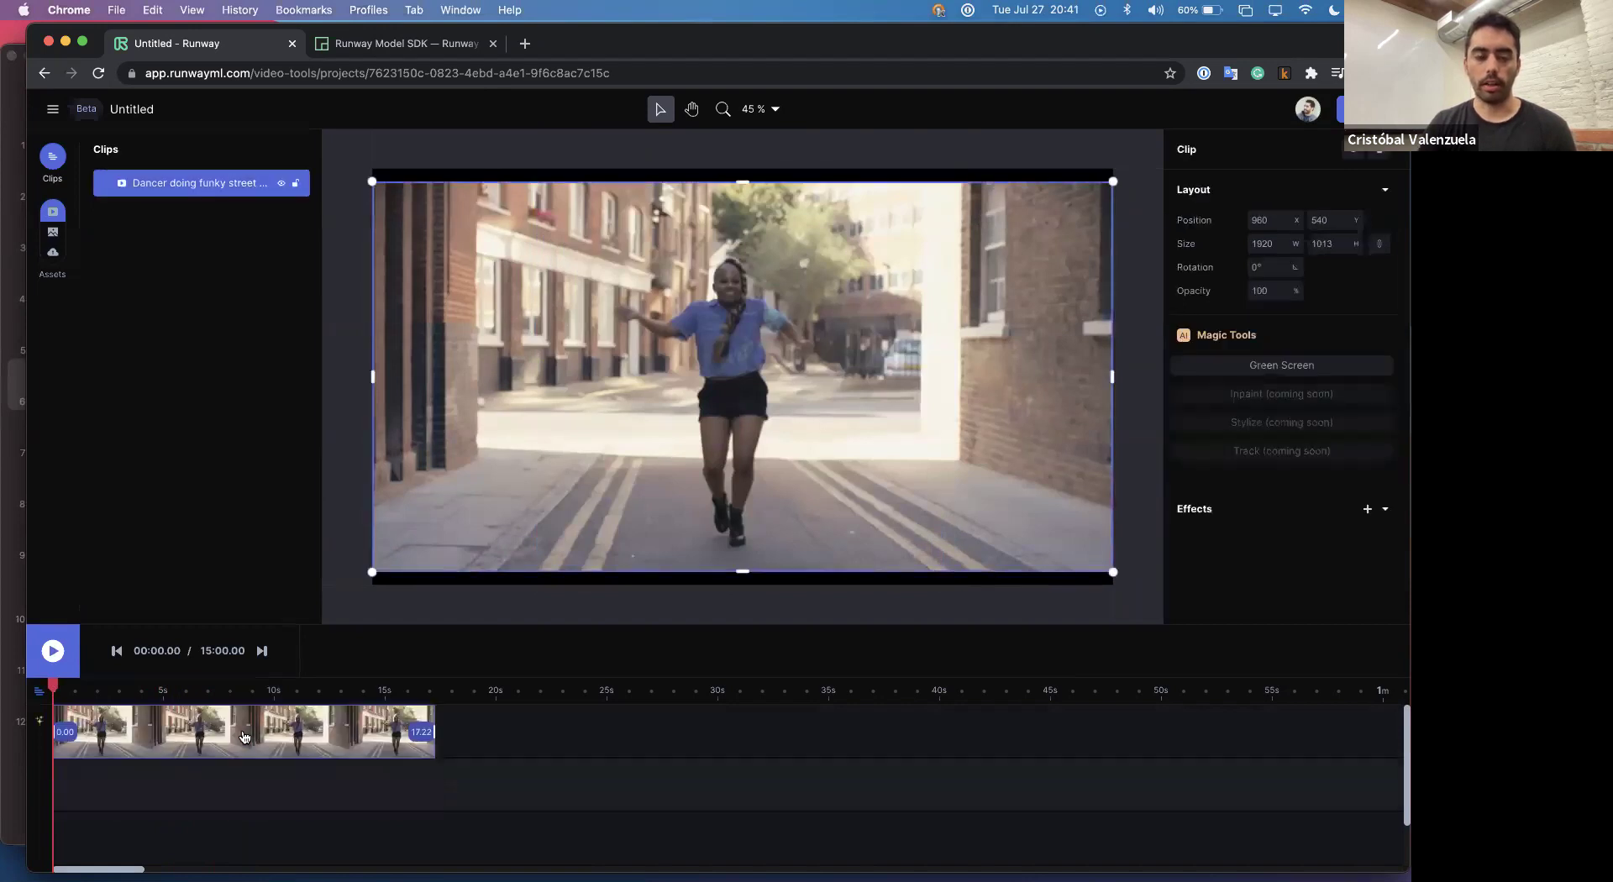
left_click(1236, 361)
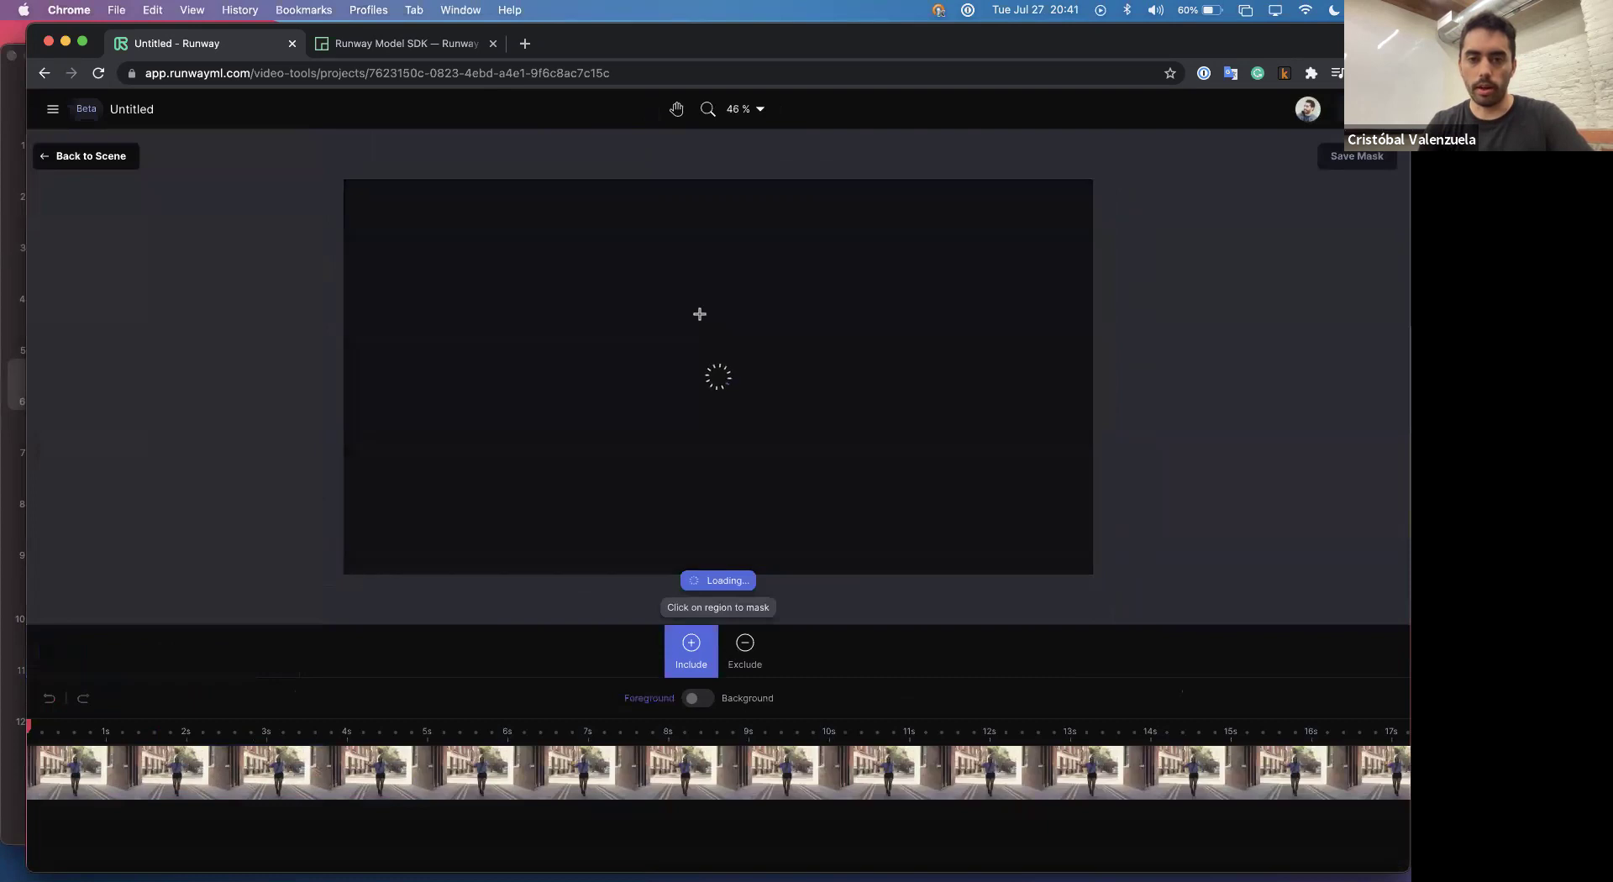
left_click(694, 311)
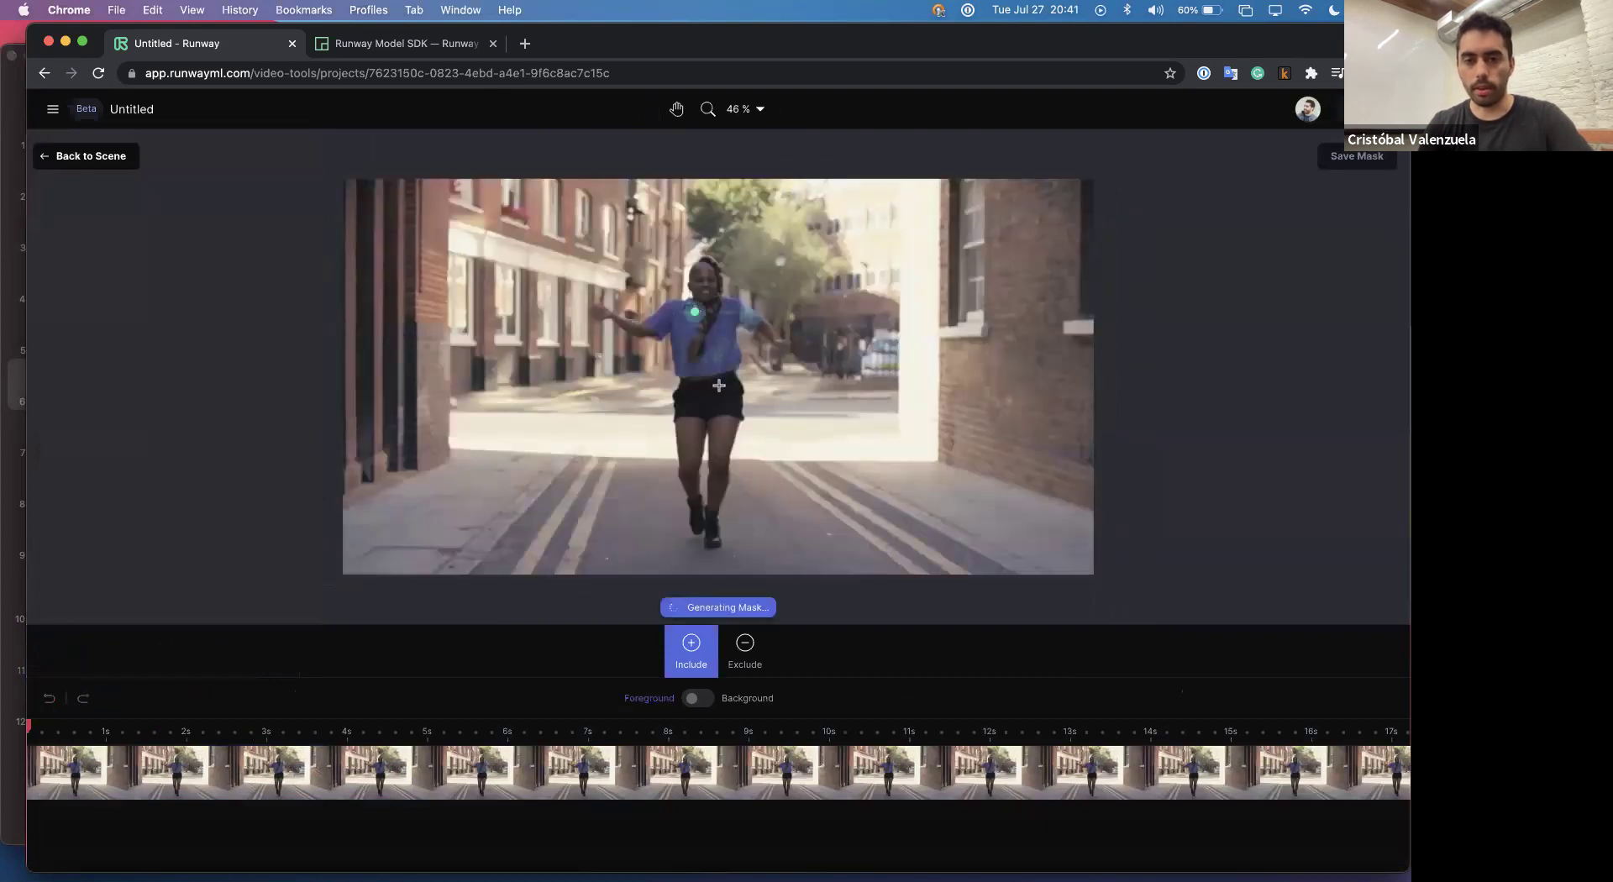
left_click(685, 433)
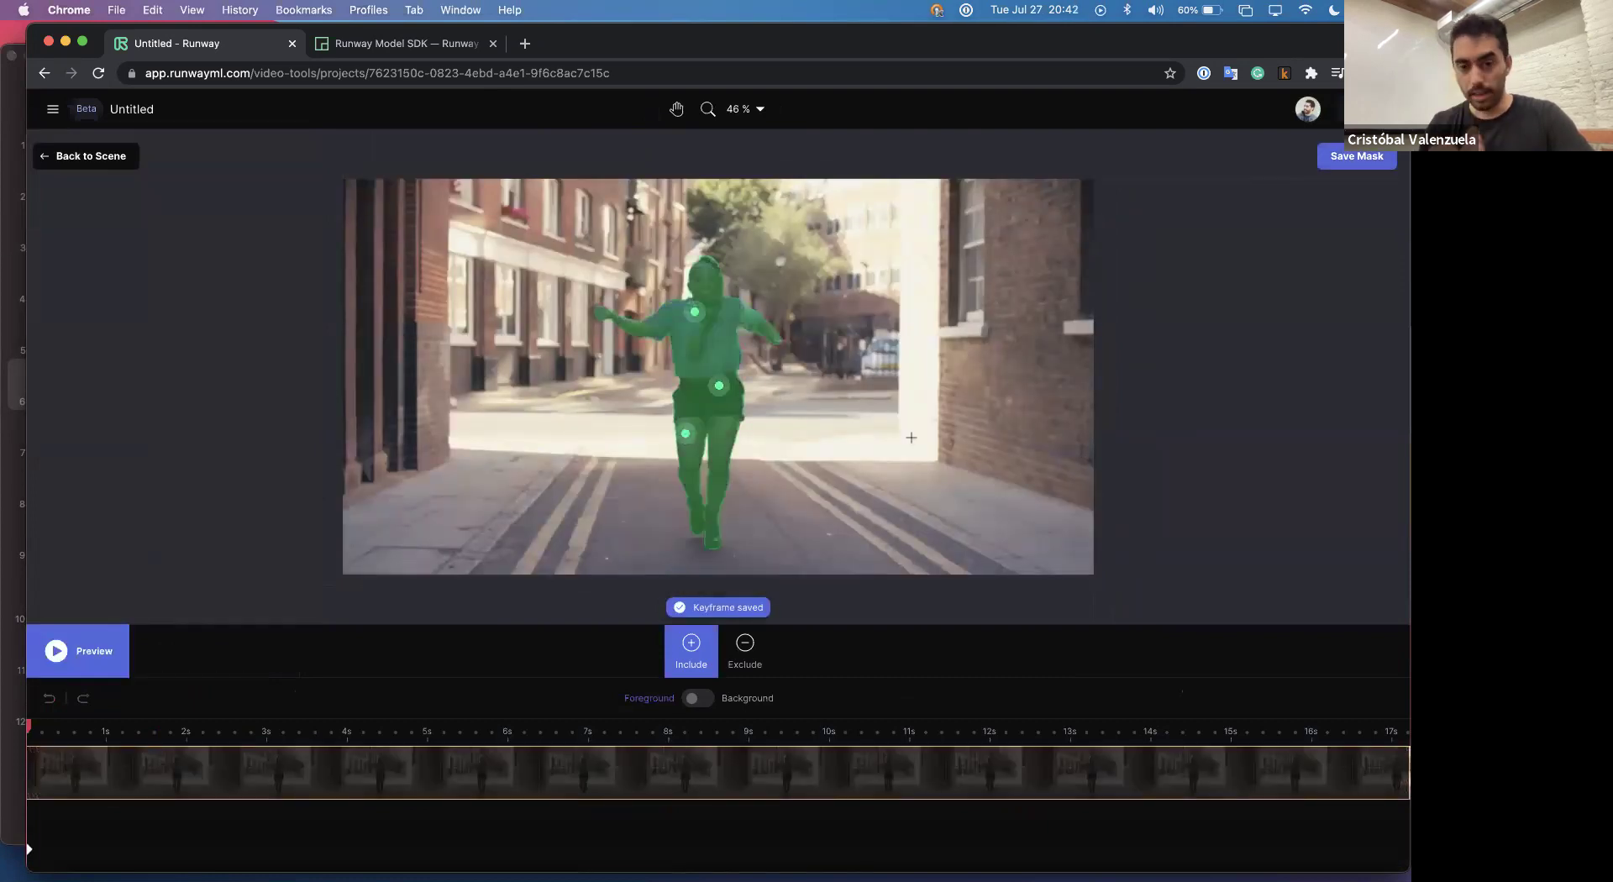
left_click(1367, 160)
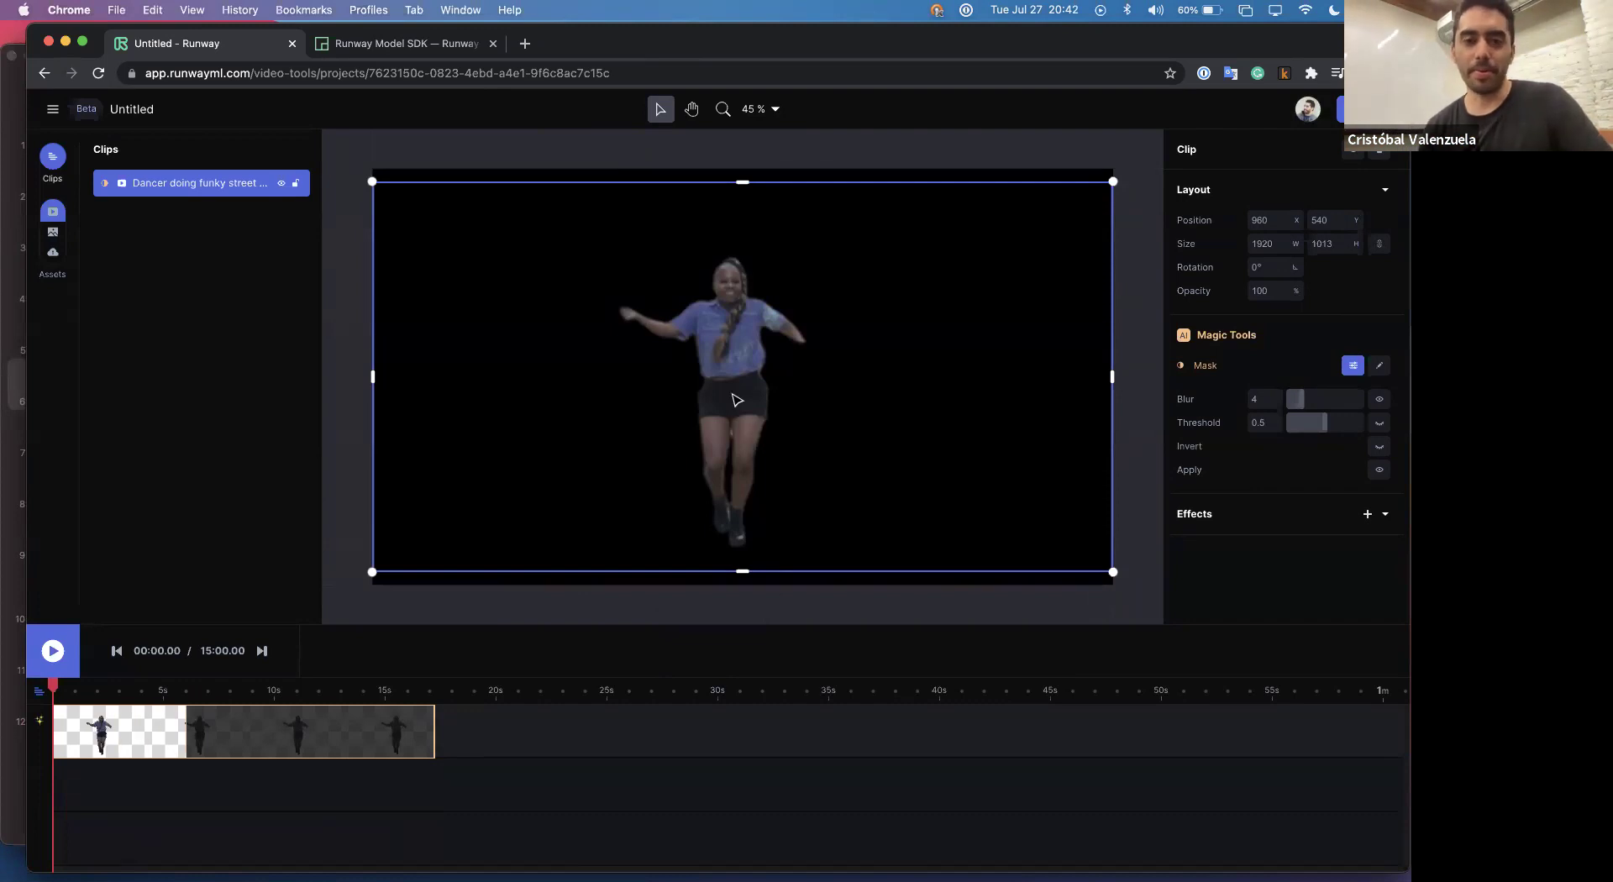
key("space")
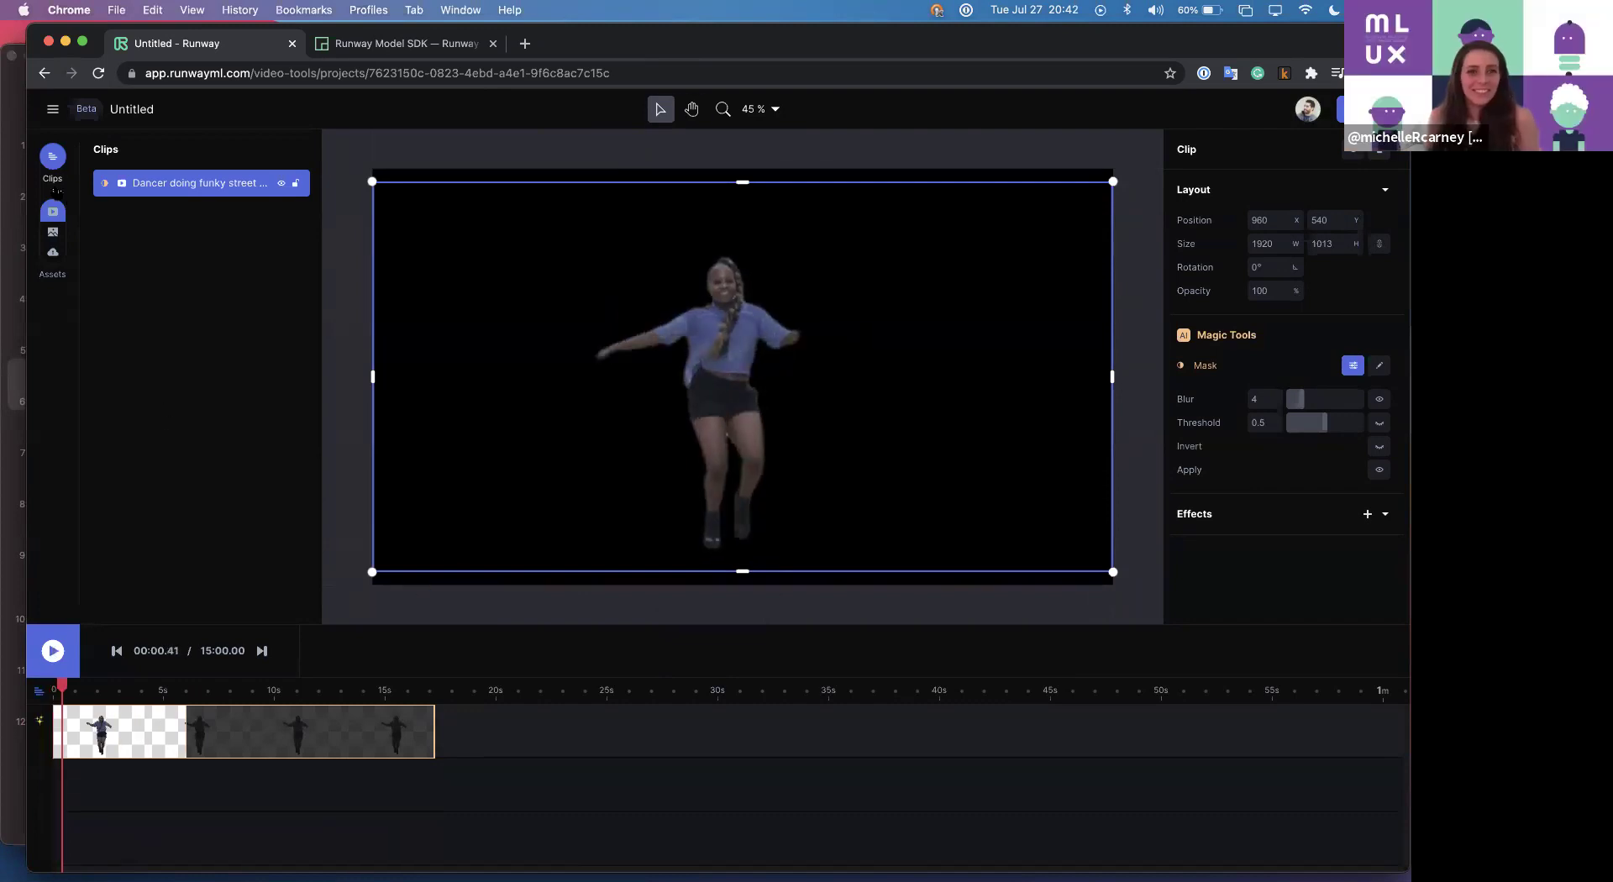
Search the video assets for "dance" and place the 17-second street dancer clip beneath the masked dancer at 0 s.
left_click(52, 211)
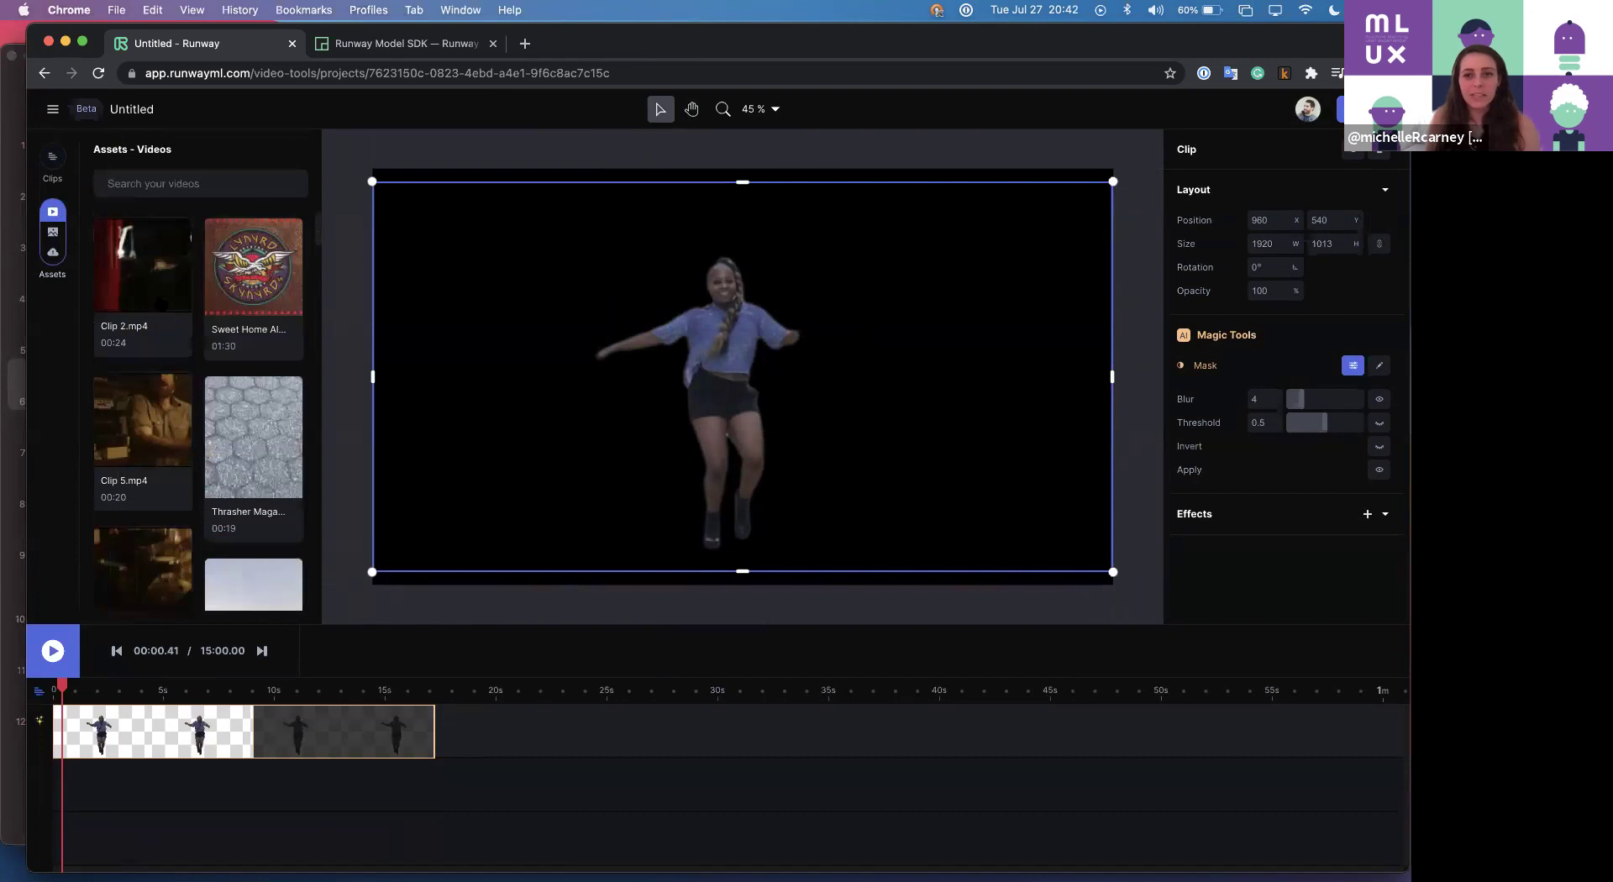
left_click(200, 183)
type("dance")
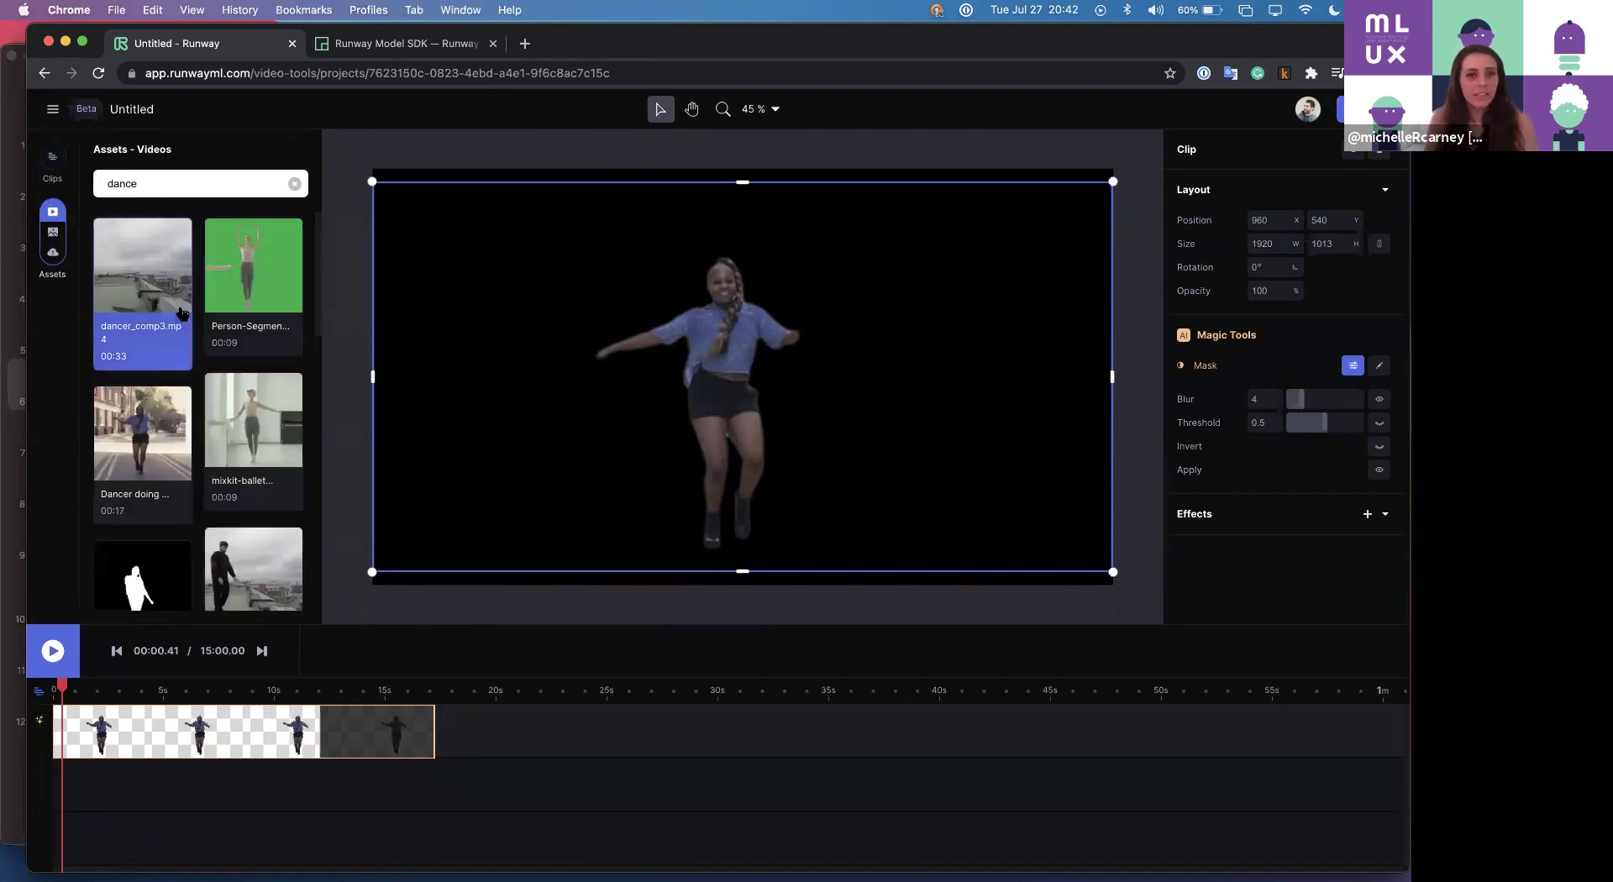
left_click_drag(152, 415, 515, 749)
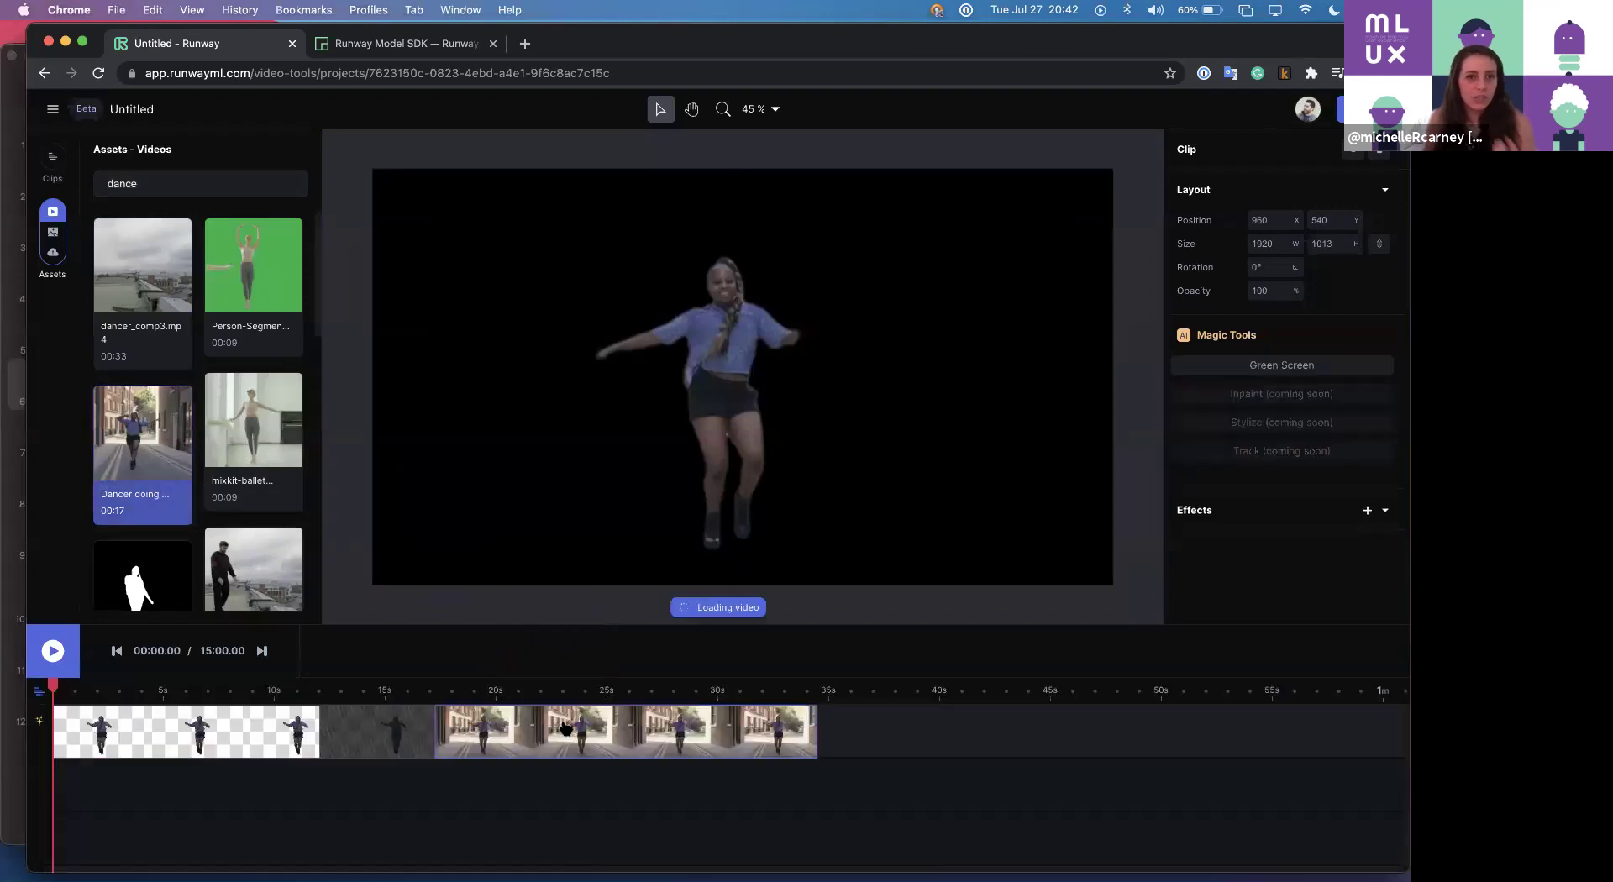
left_click(566, 425)
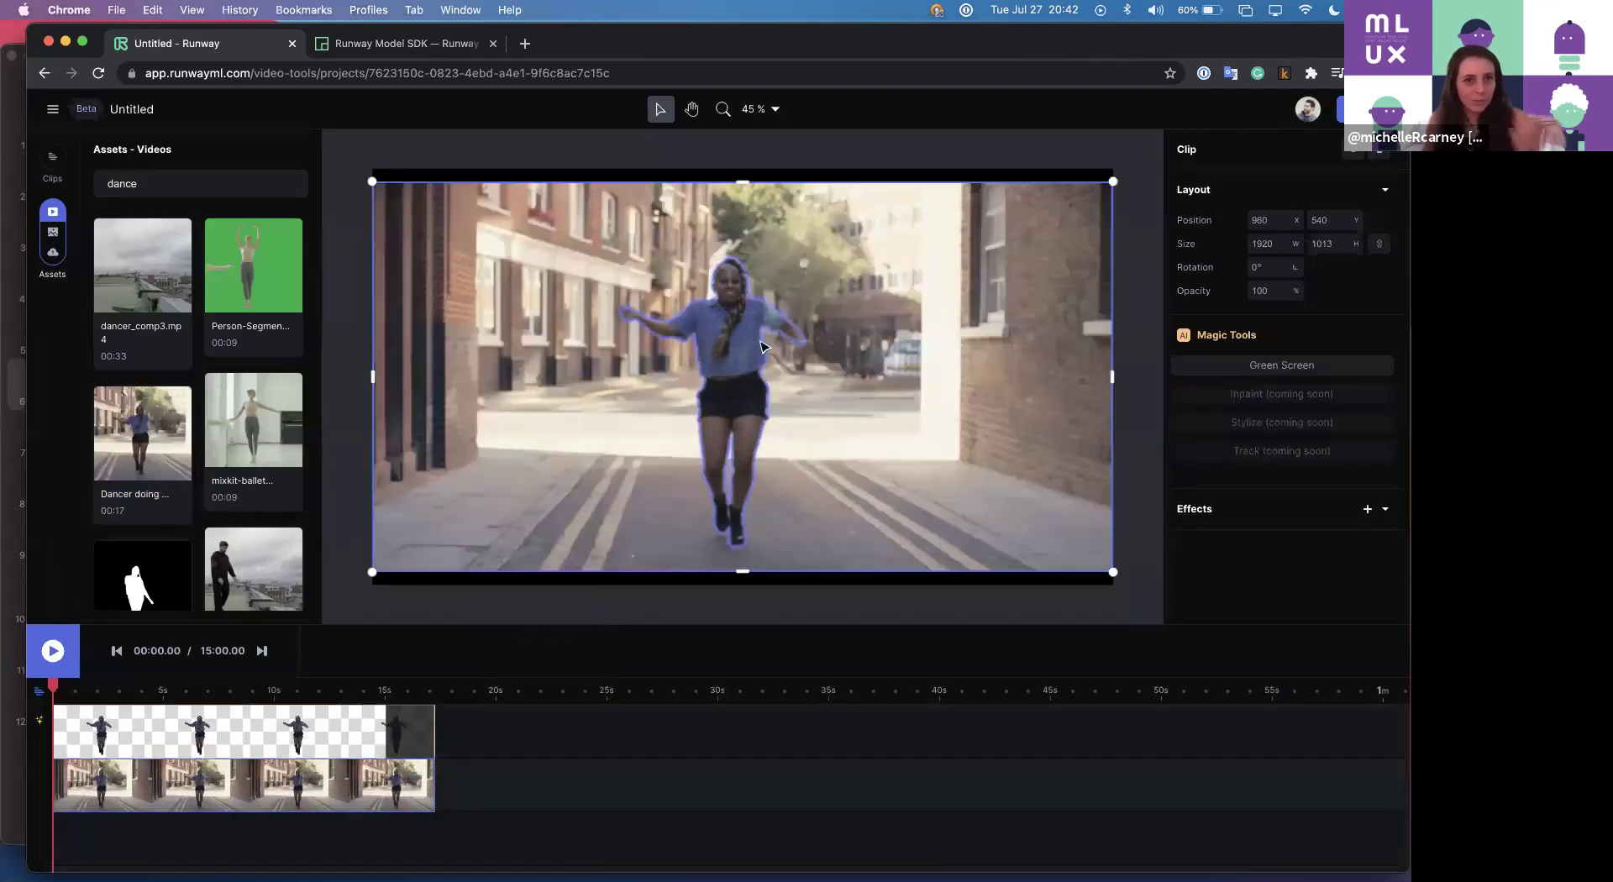
Move the masked dancer to X position 827 and place a duplicate of it at X position 1108.
left_click_drag(753, 346, 672, 351)
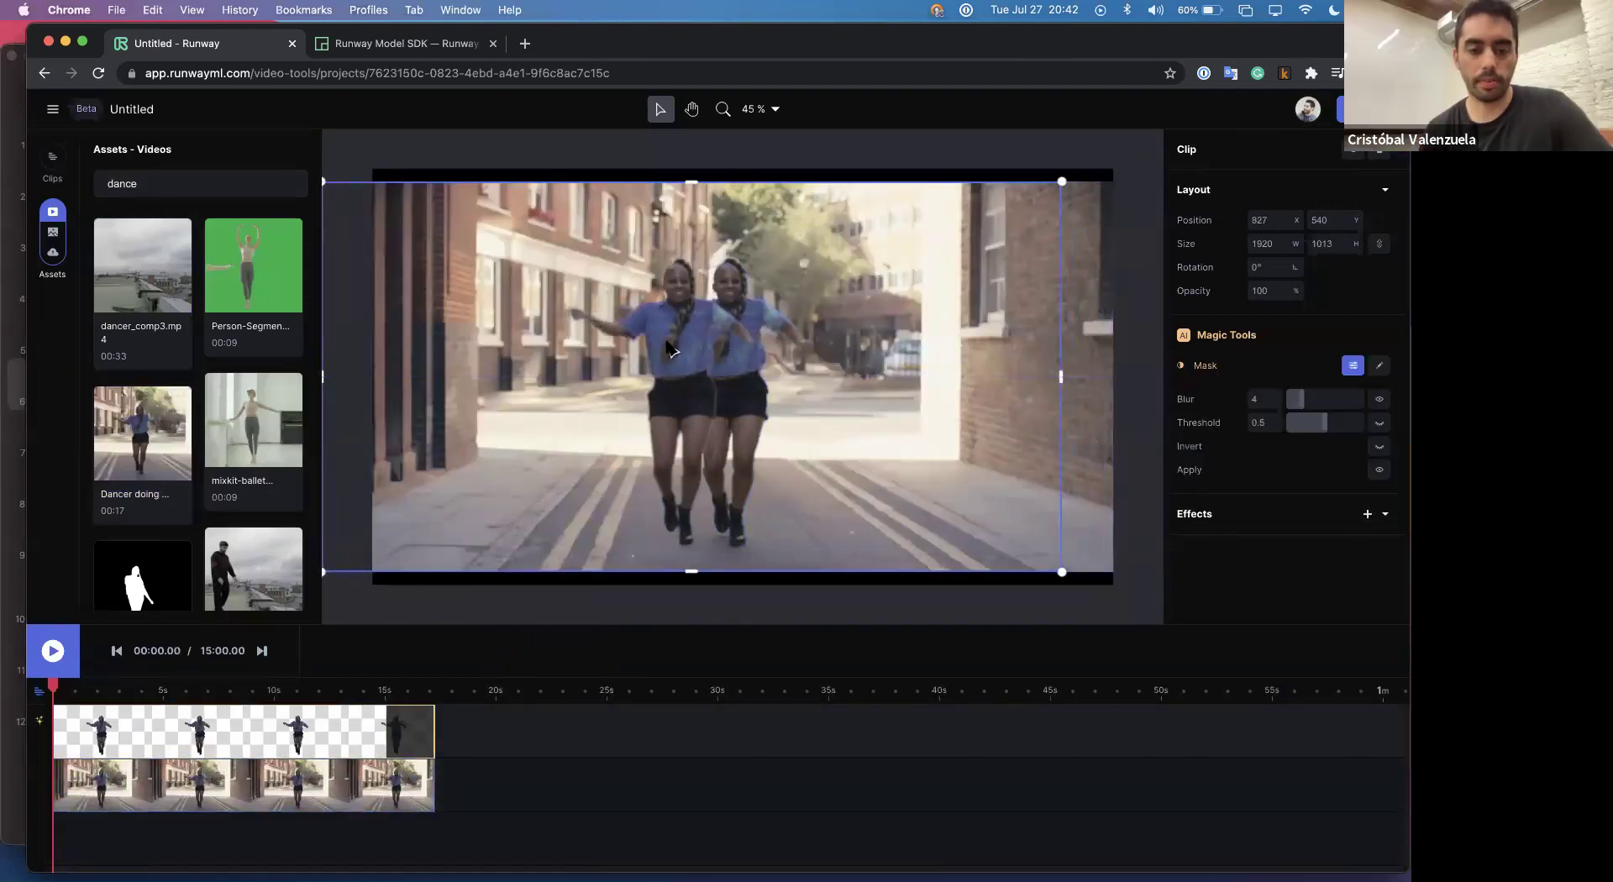
scroll(147, 820, "down", 2)
left_click(145, 724)
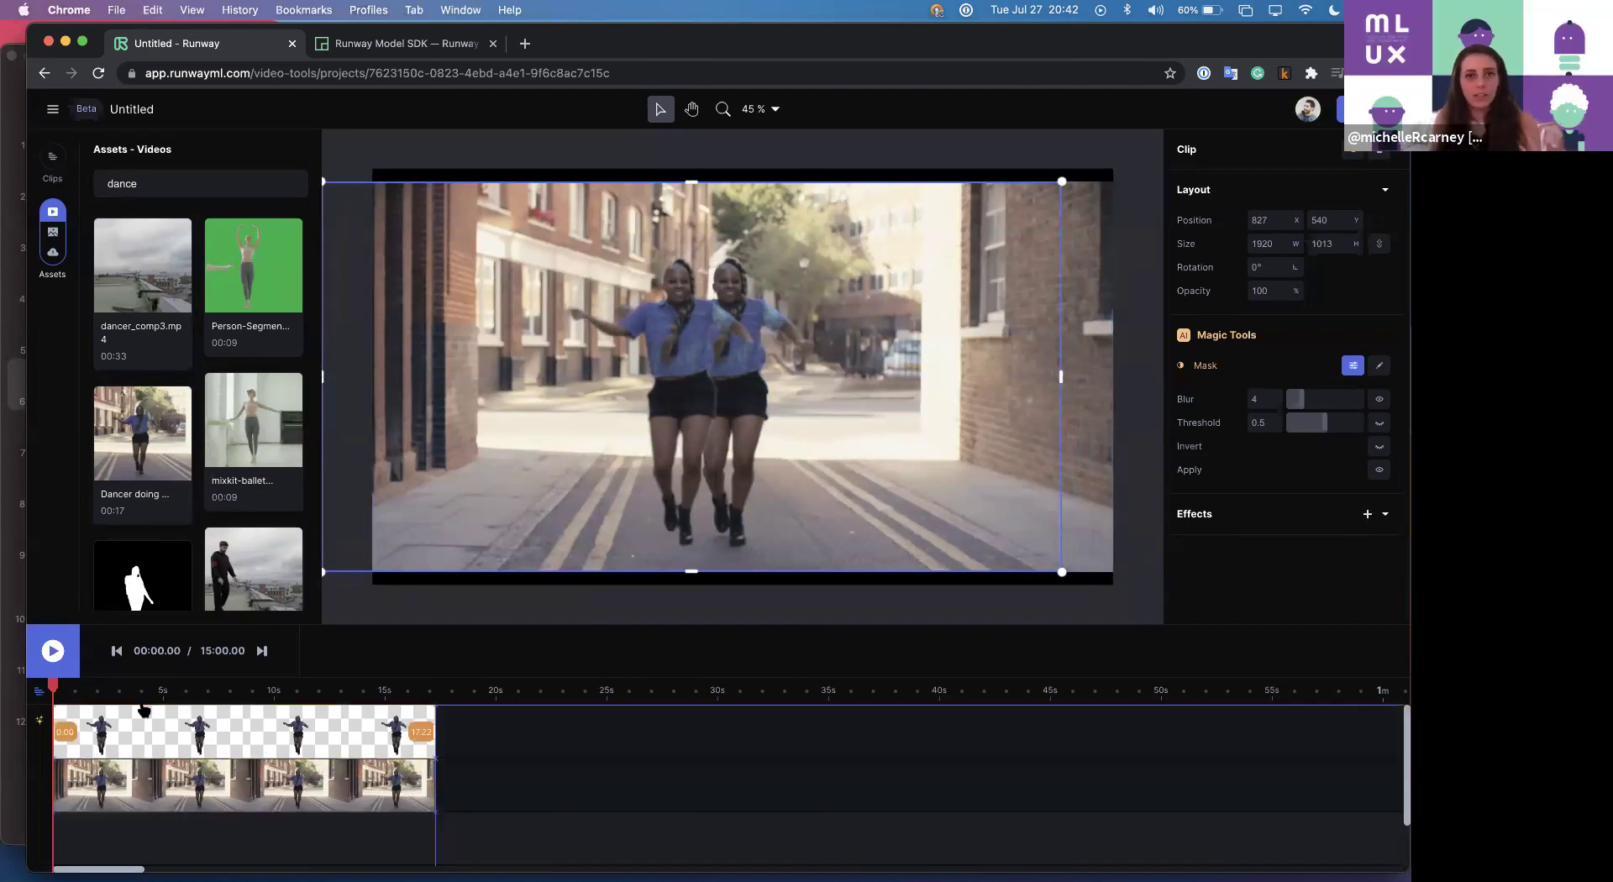
left_click_drag(685, 366, 790, 366)
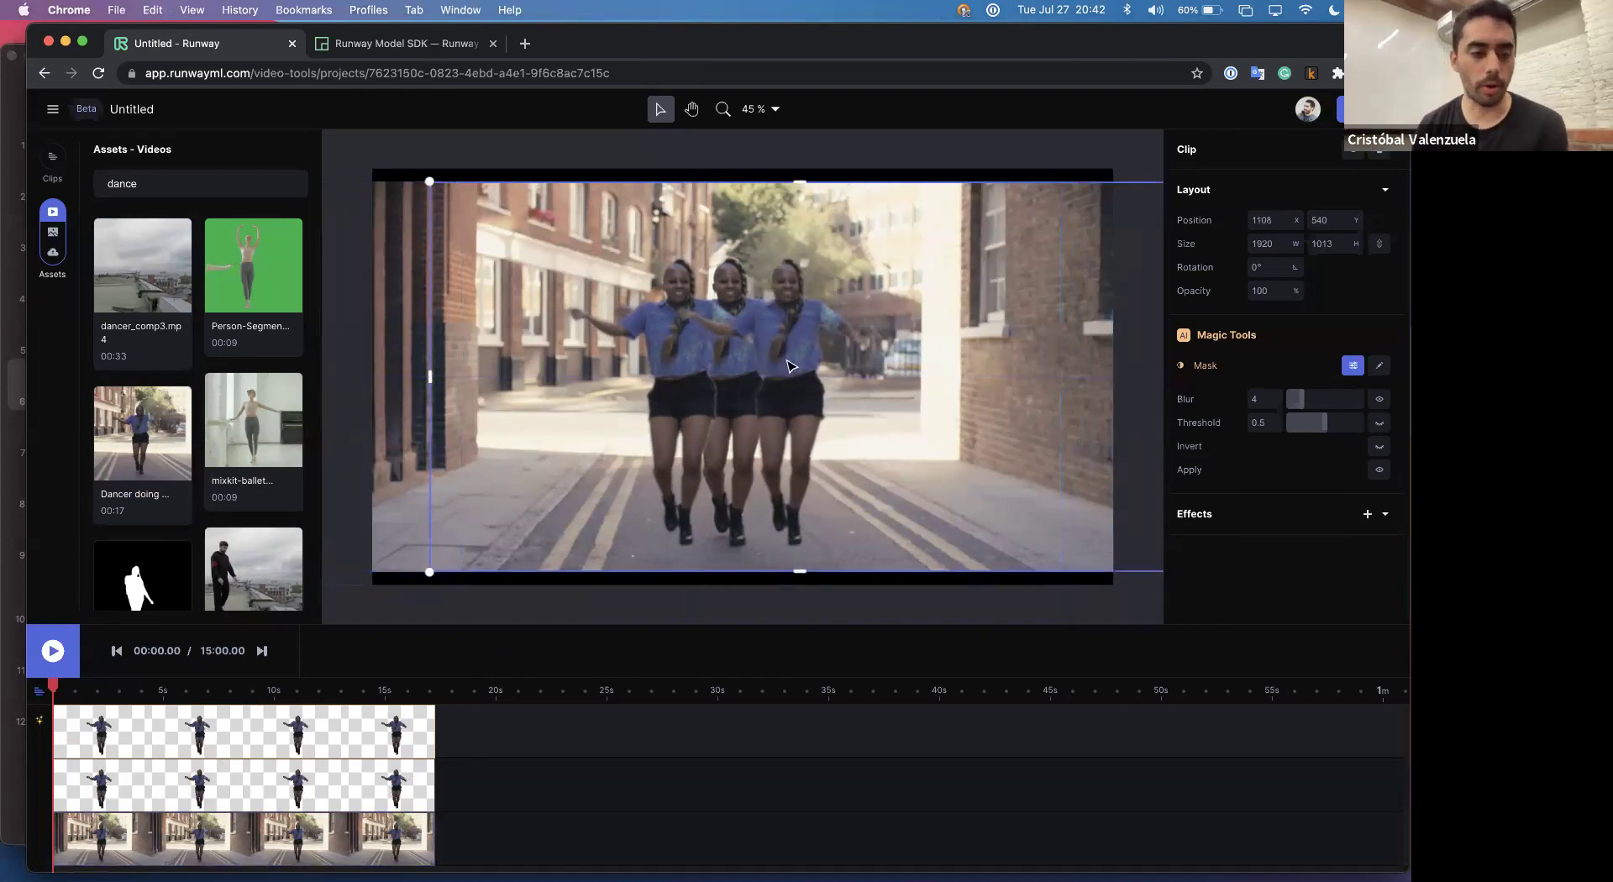
Look through the dance clips in the video assets and return the playhead to the start.
scroll(162, 371, "down", 2)
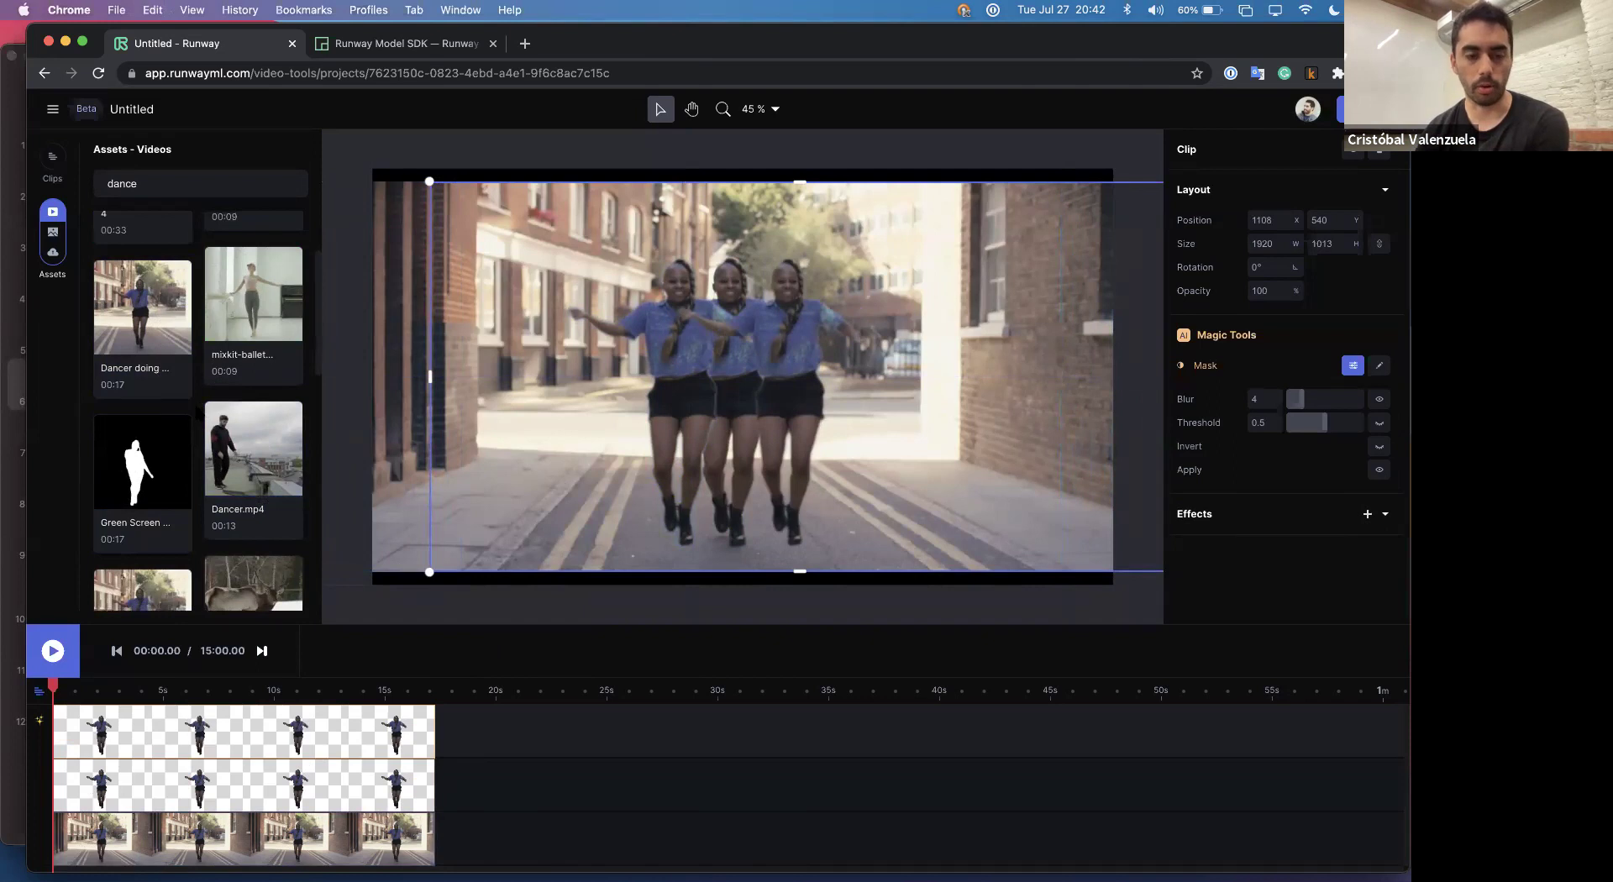
scroll(199, 412, "down", 2)
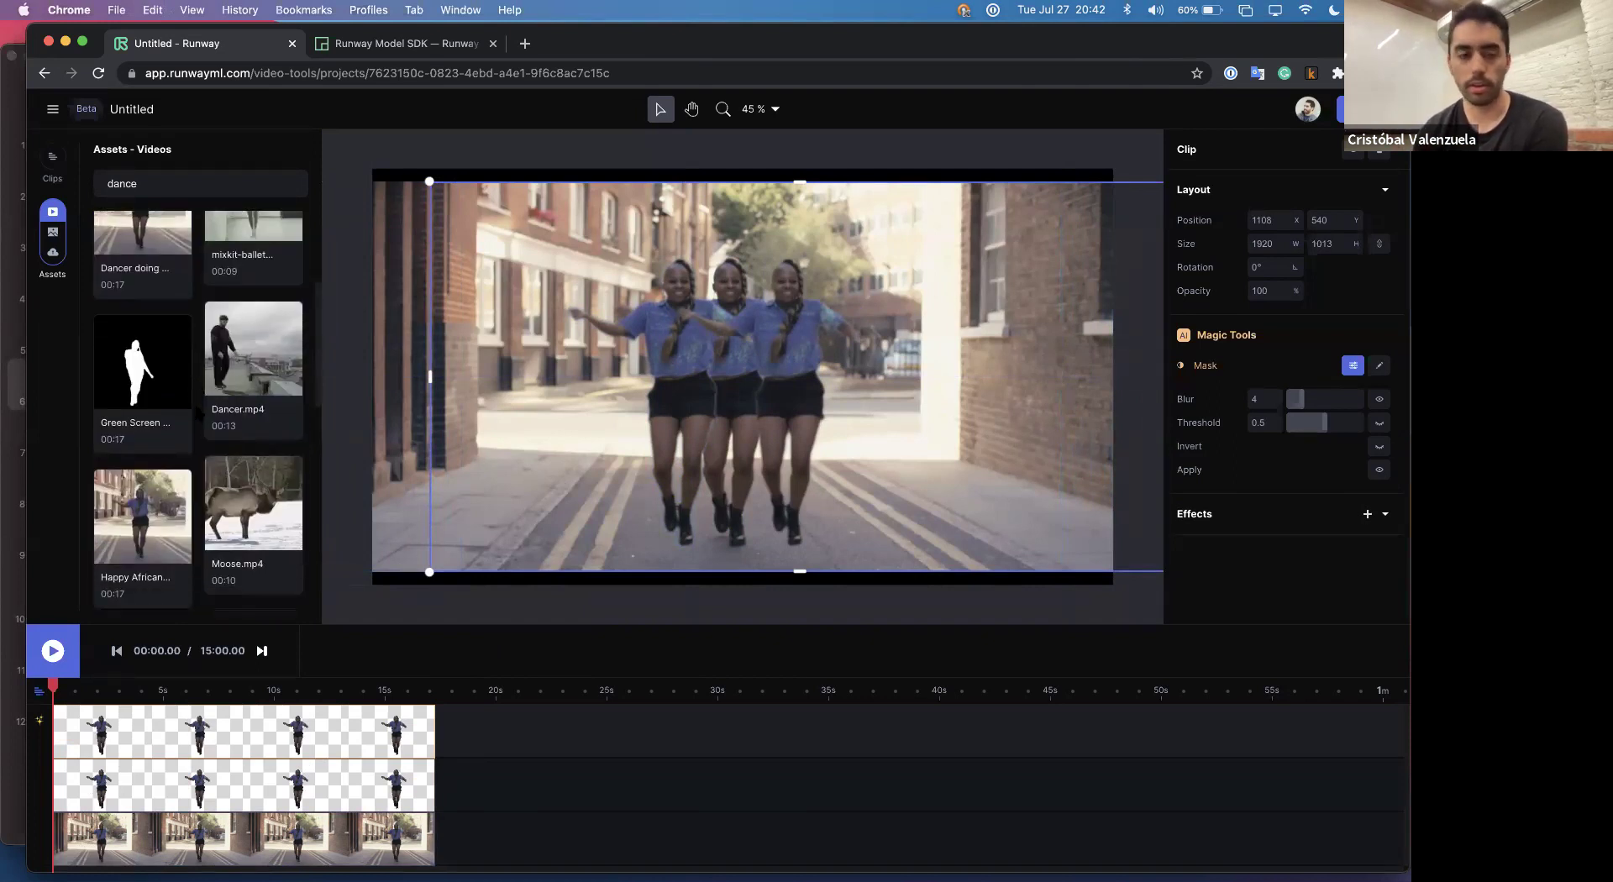
scroll(198, 412, "down", 1)
scroll(198, 413, "down", 3)
scroll(198, 413, "up", 4)
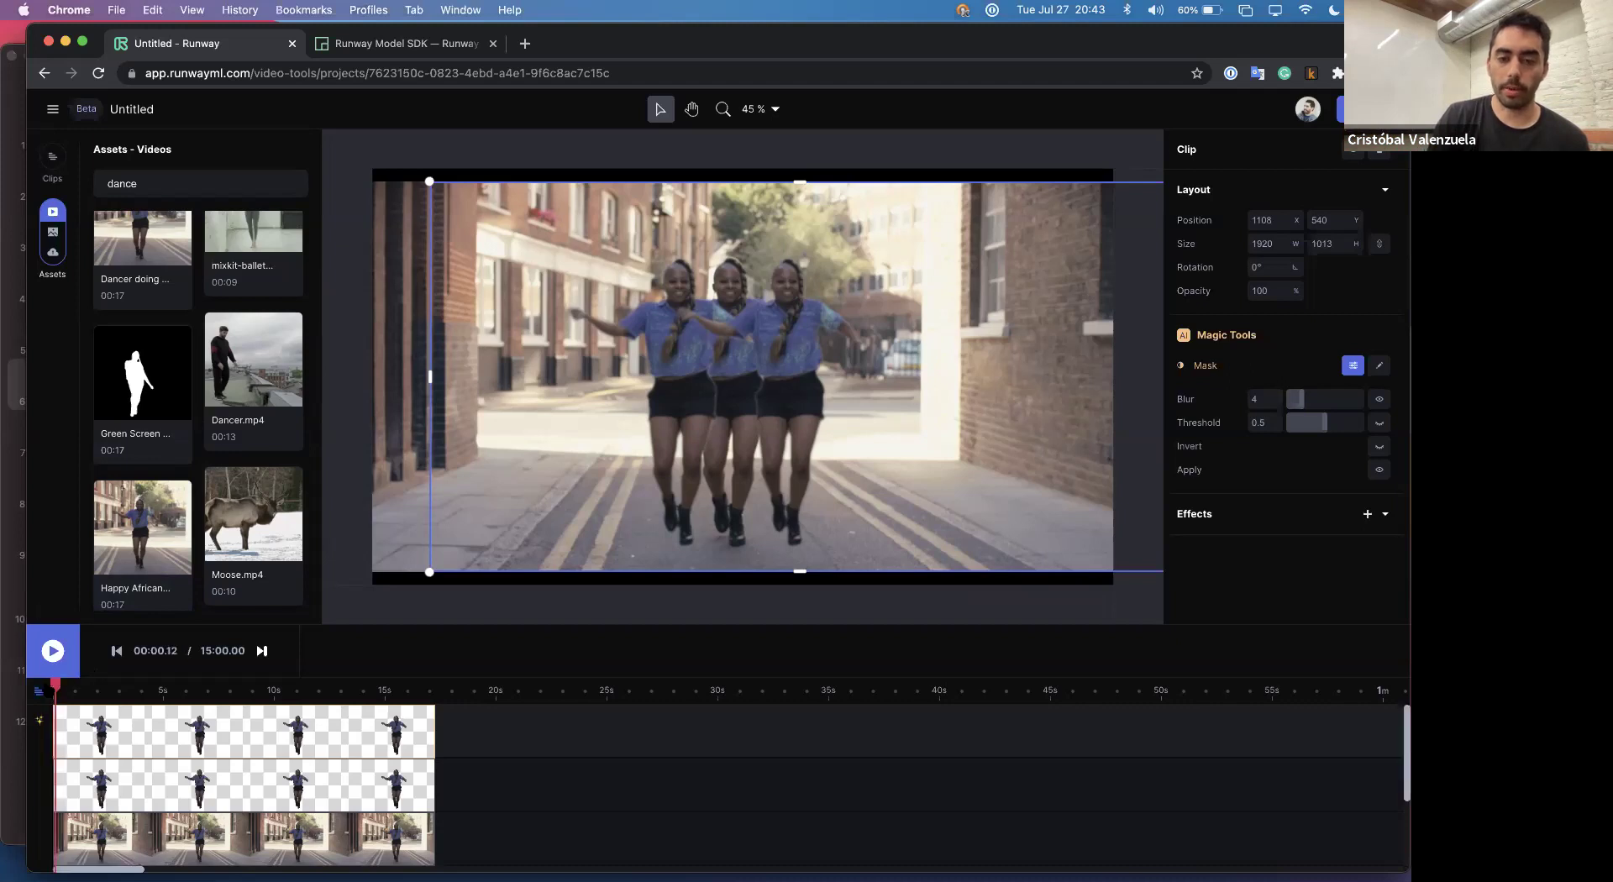
key("Home")
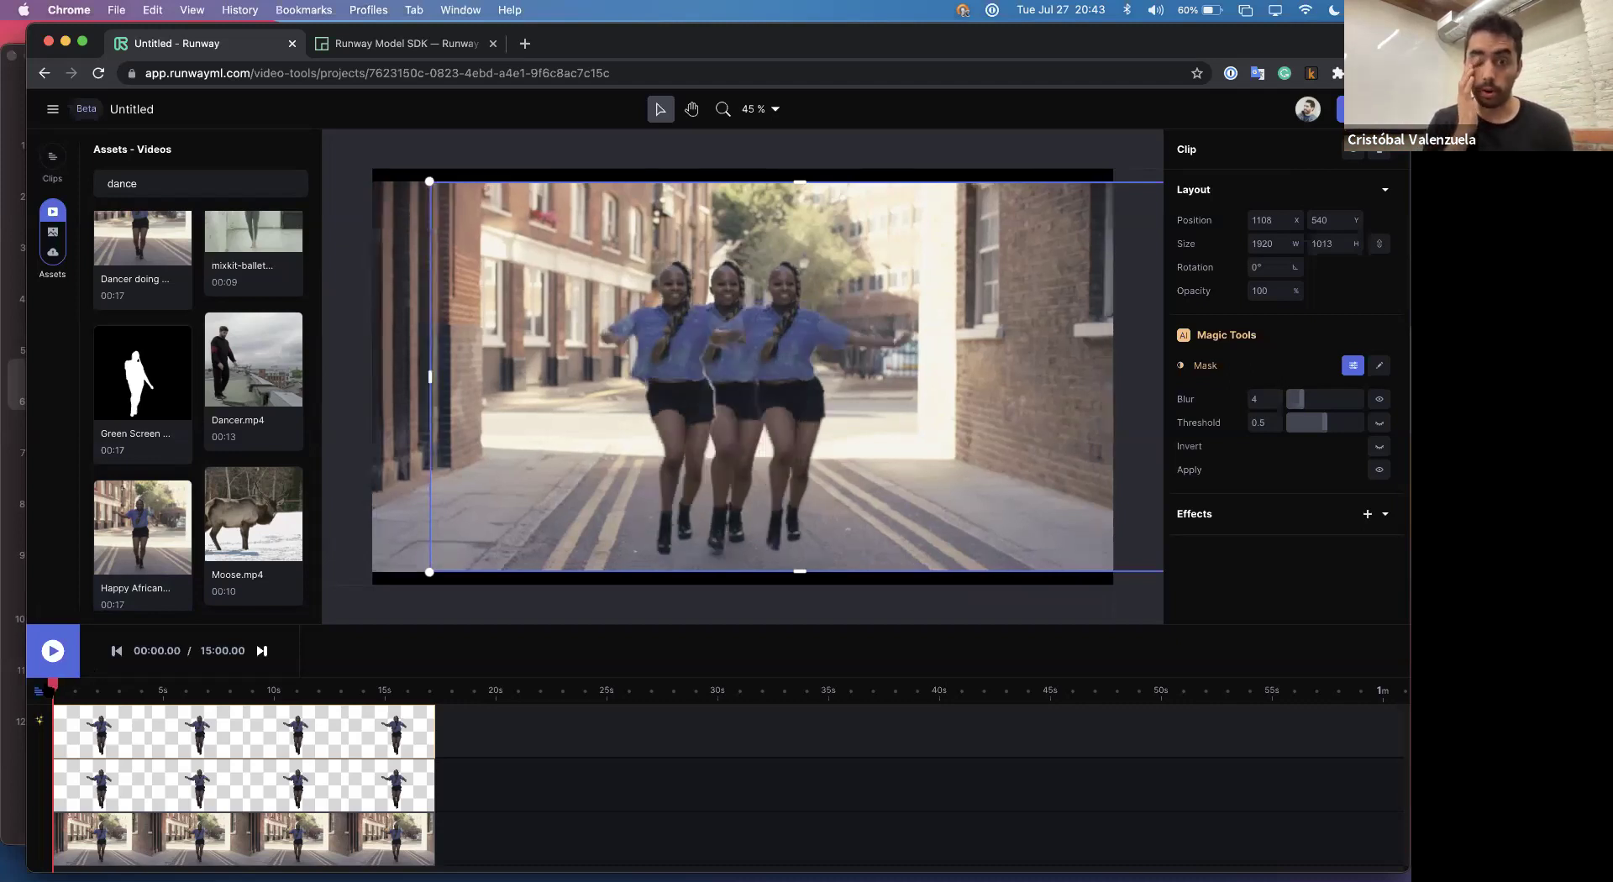
Open the presenter's Twitter profile in a new browser tab and browse its posts about Runway Sequel.
left_click(525, 43)
type("twitter.com/c_valenzuelab")
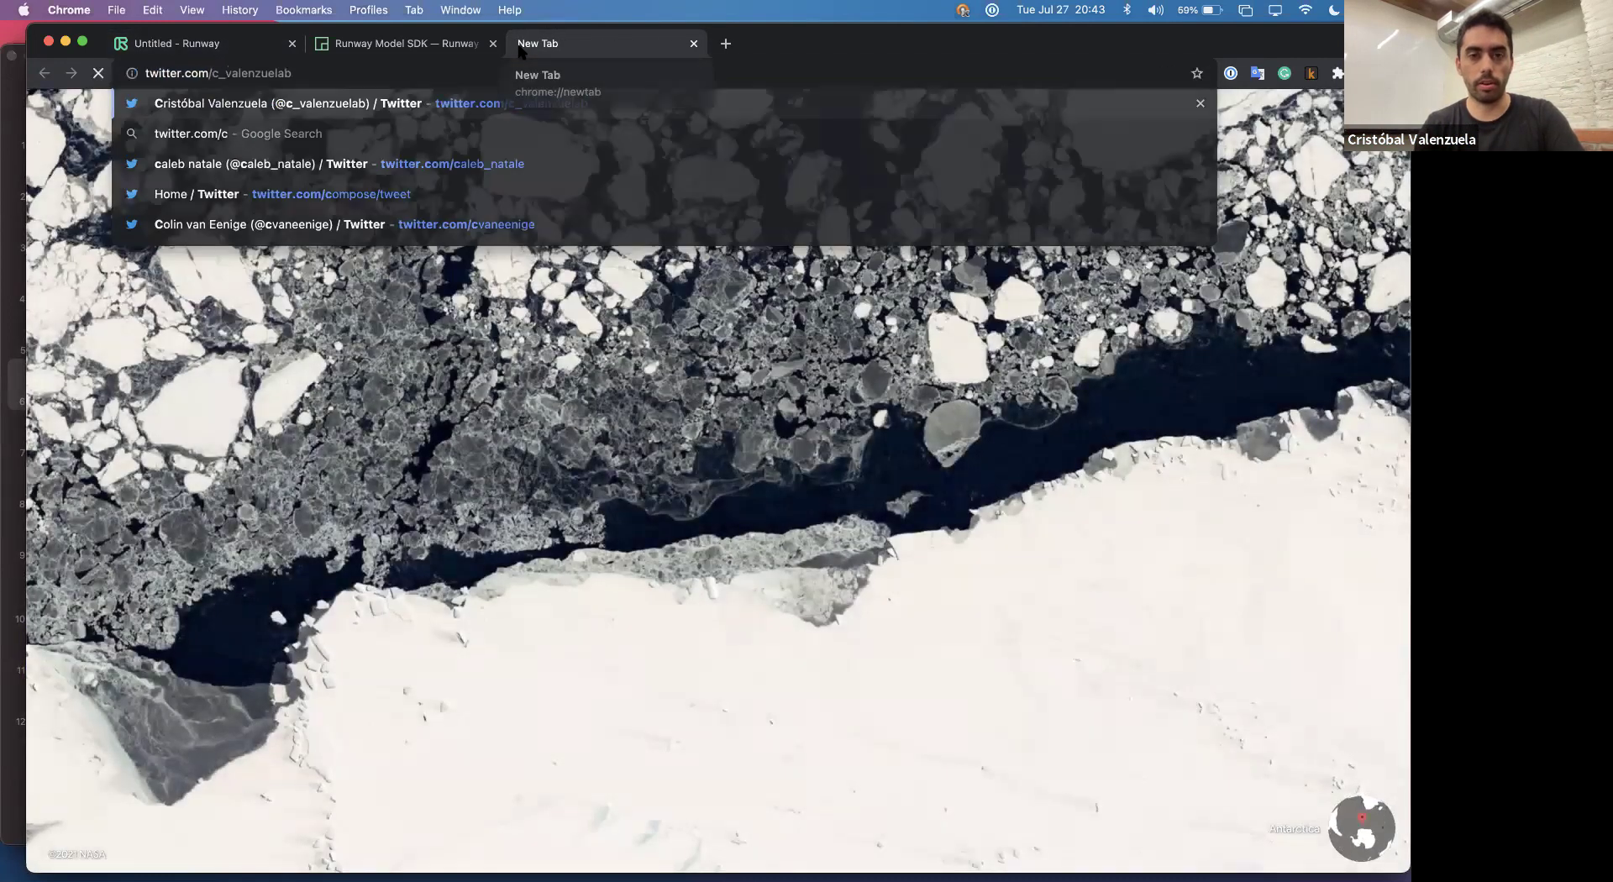
key("Return")
scroll(591, 406, "down", 20)
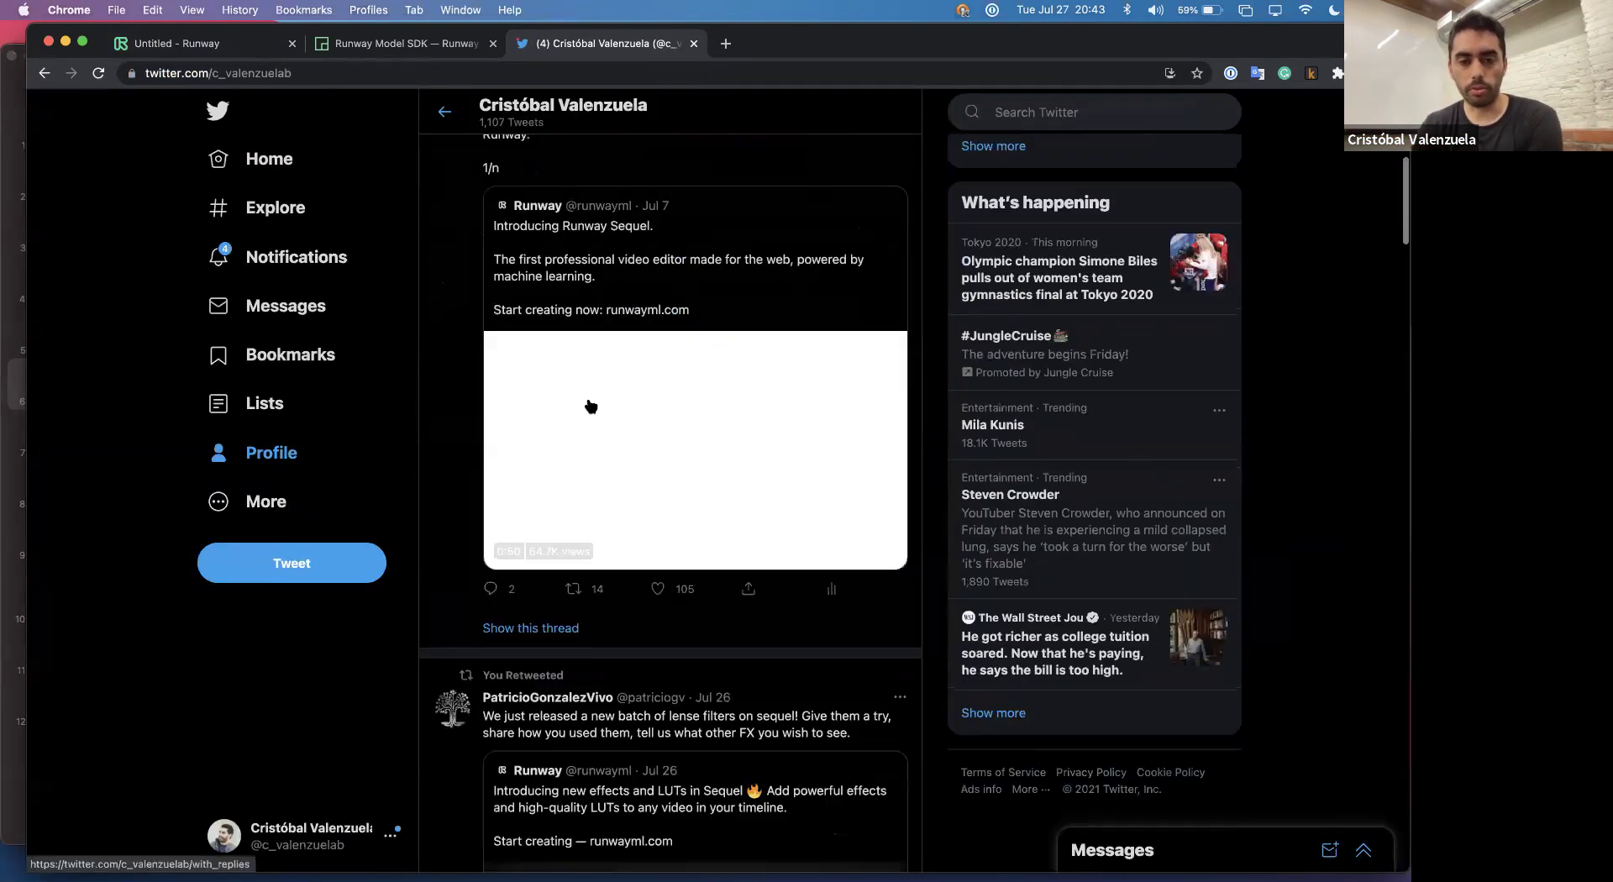
scroll(591, 405, "down", 15)
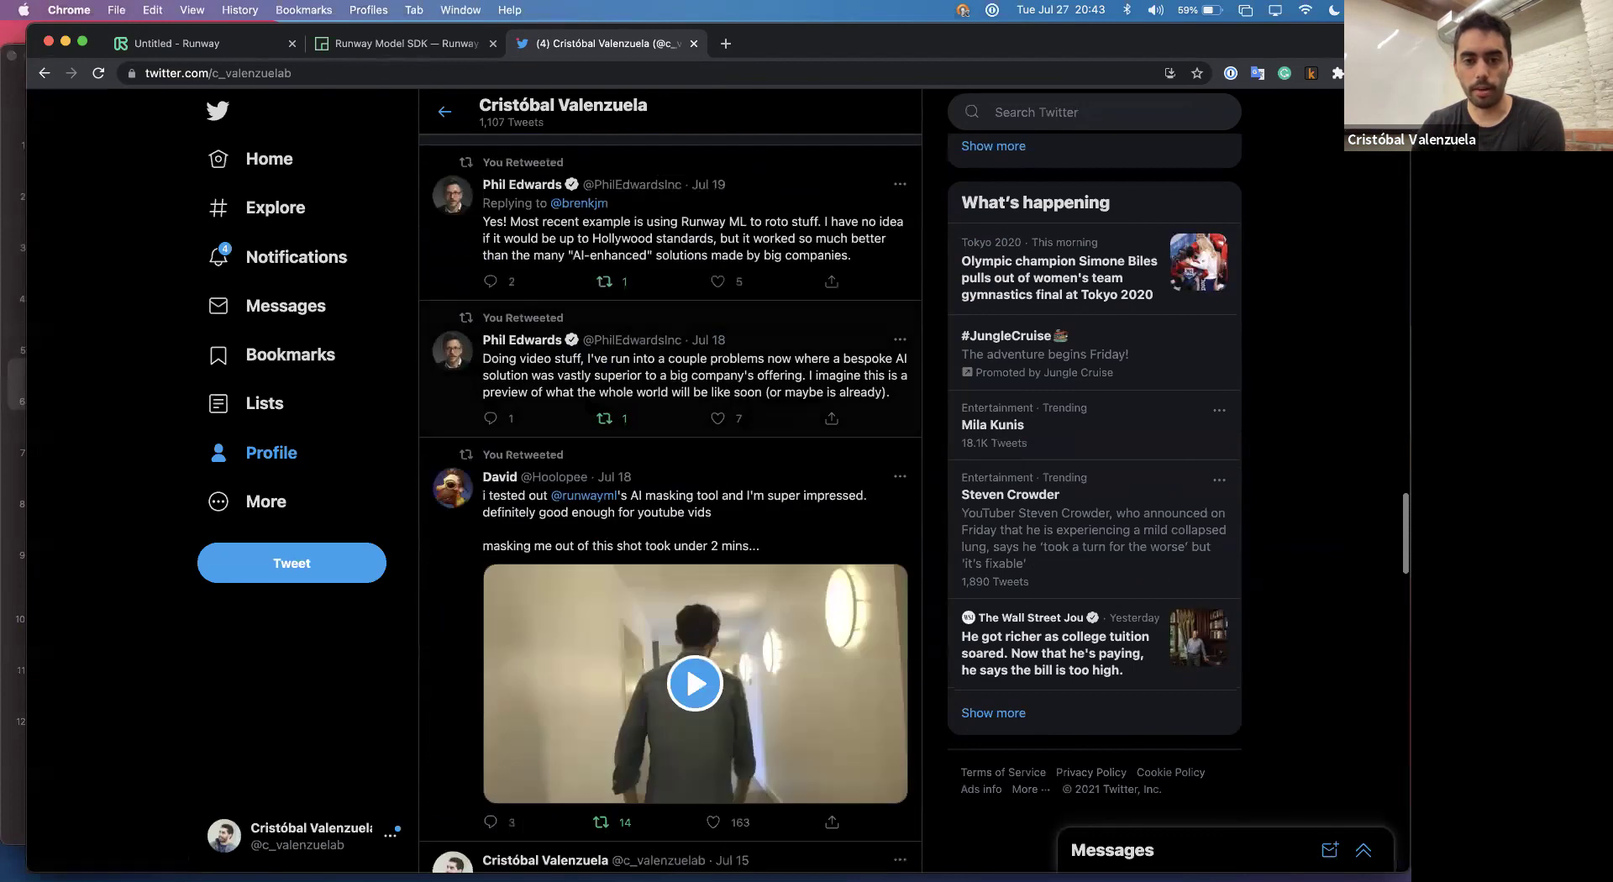
scroll(590, 405, "up", 10)
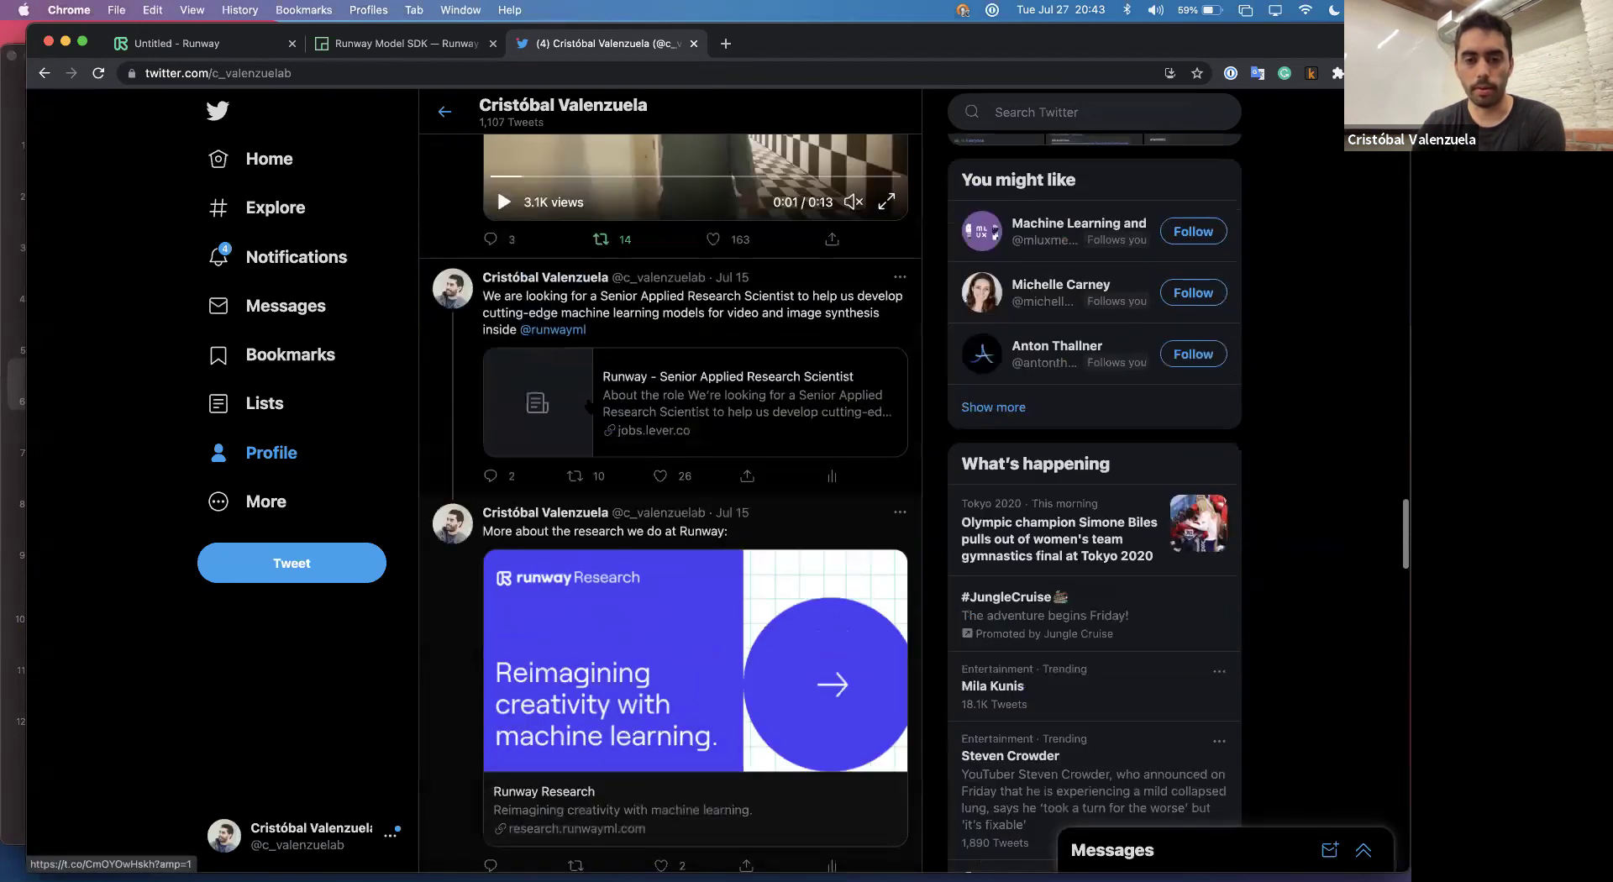
scroll(590, 406, "up", 9)
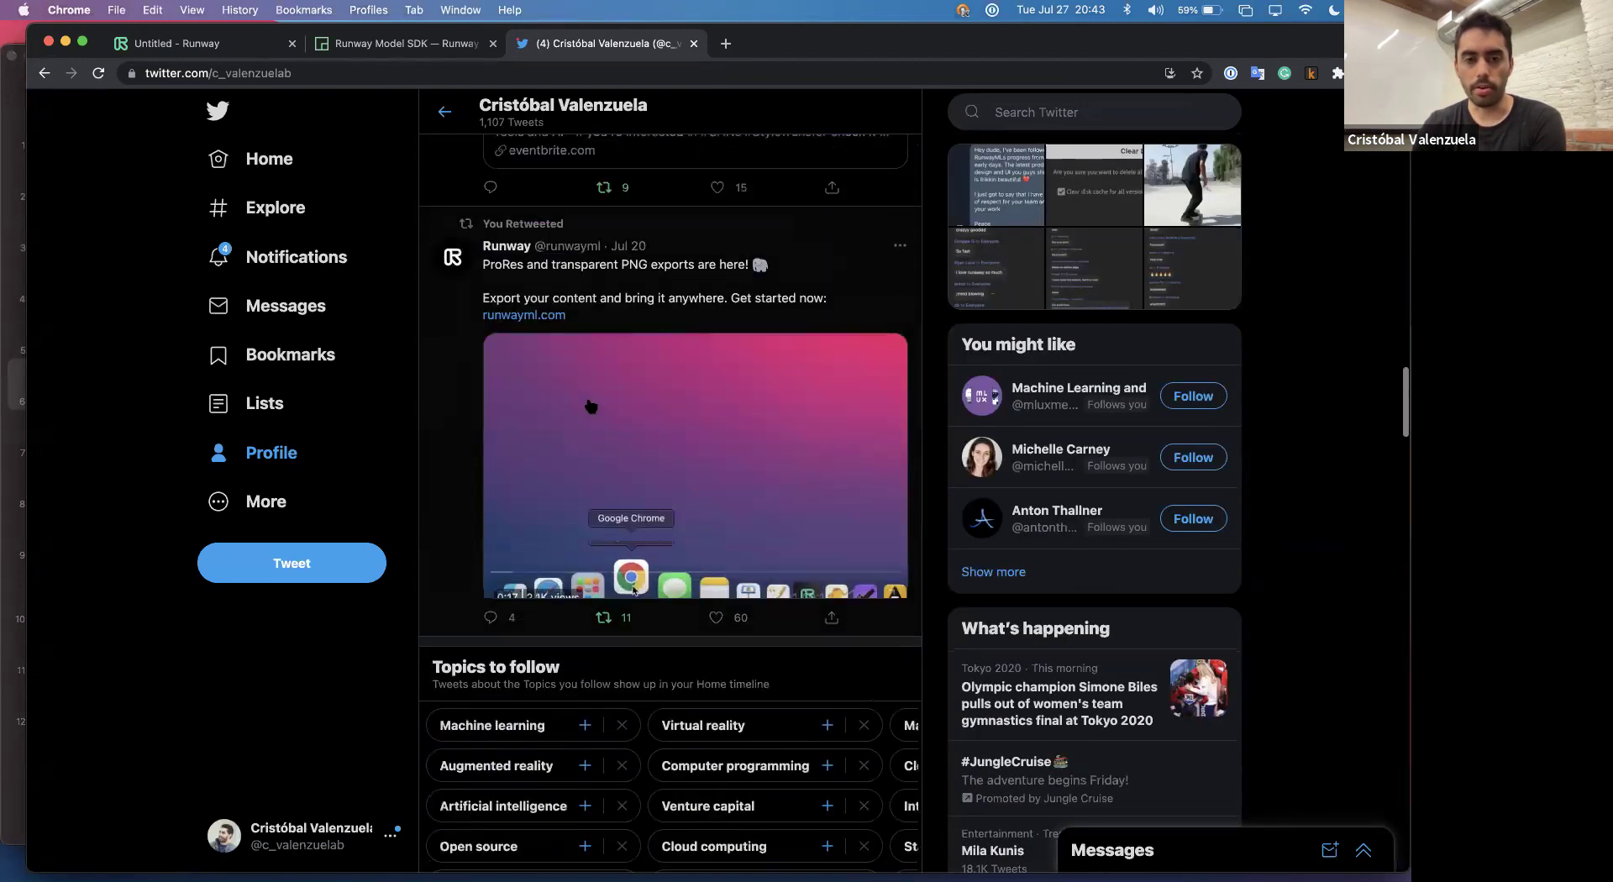
scroll(591, 406, "down", 14)
scroll(591, 406, "down", 15)
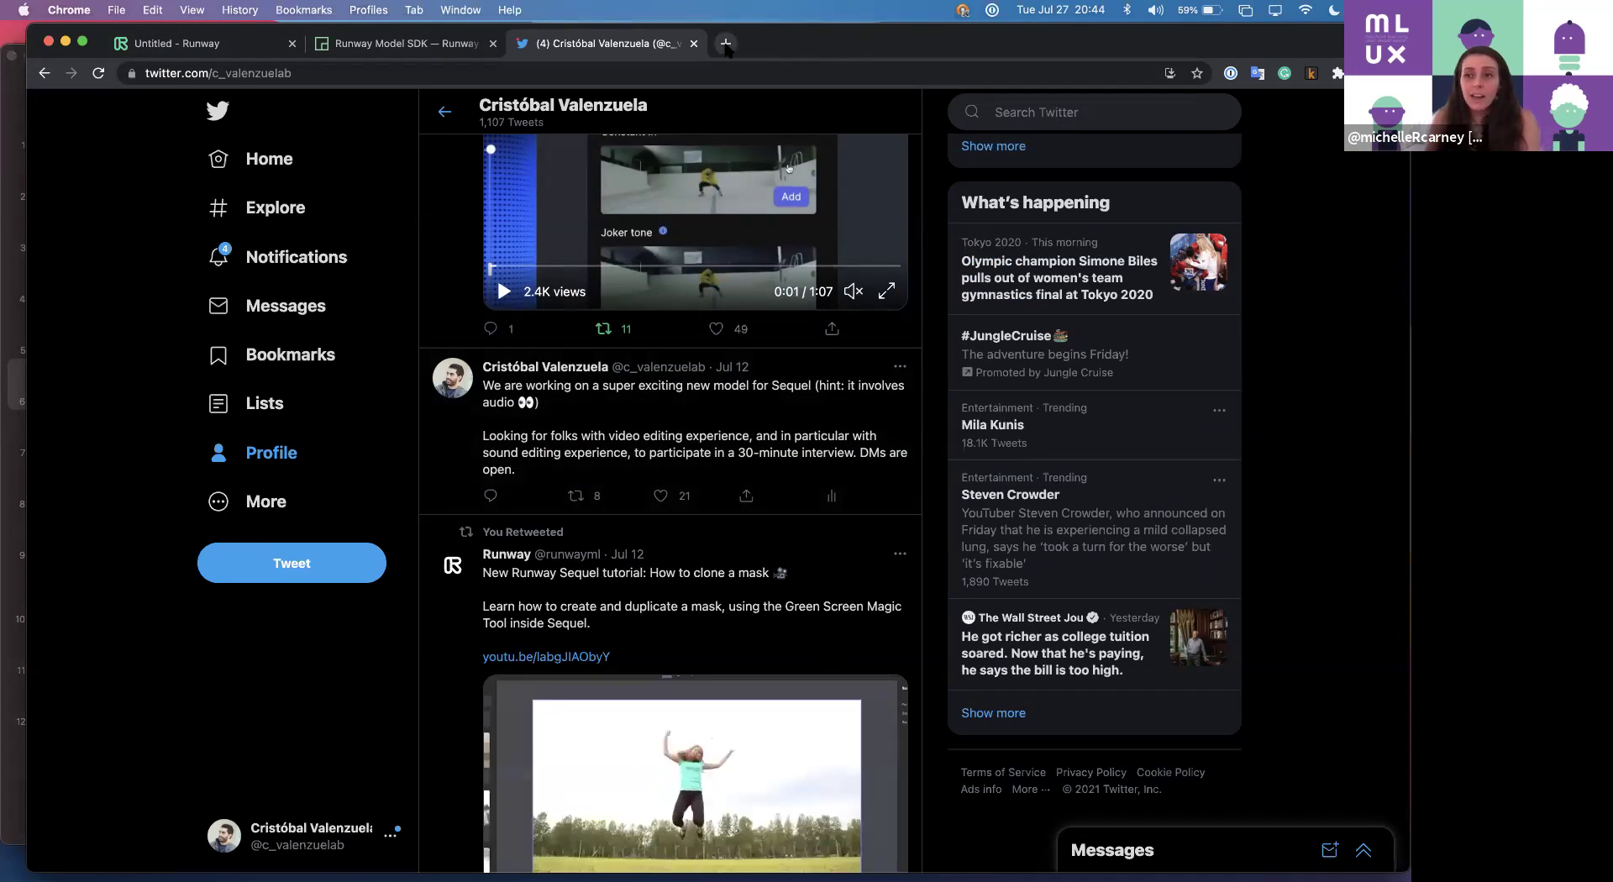
Return to the Runway project, pause the composite's playback and preview effects such as Light Leaks on the background street clip.
left_click(210, 44)
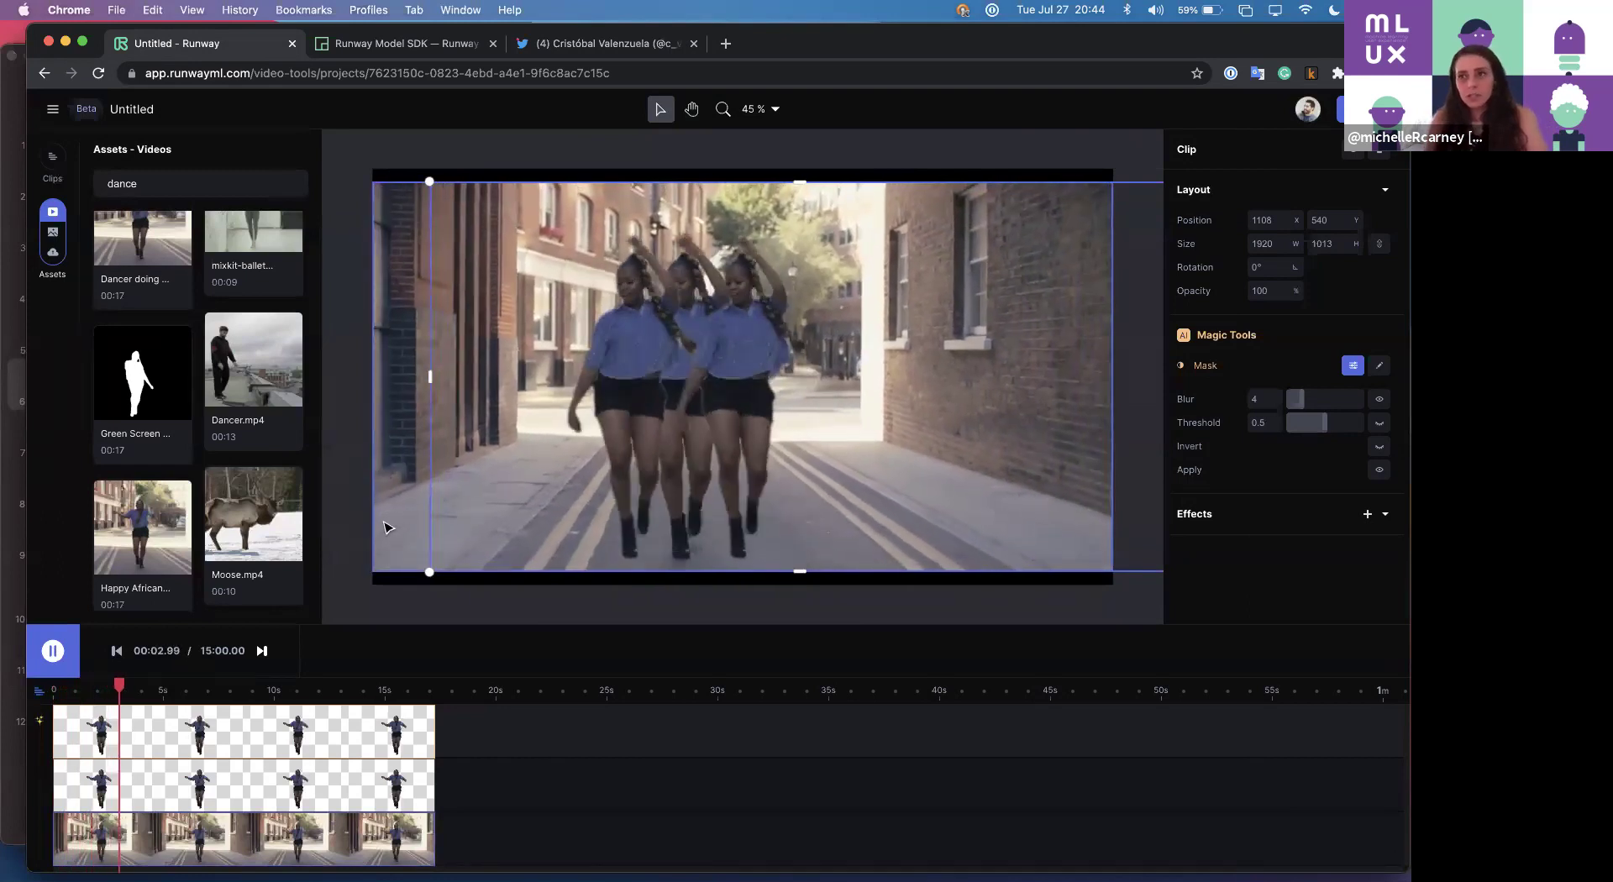
key("space")
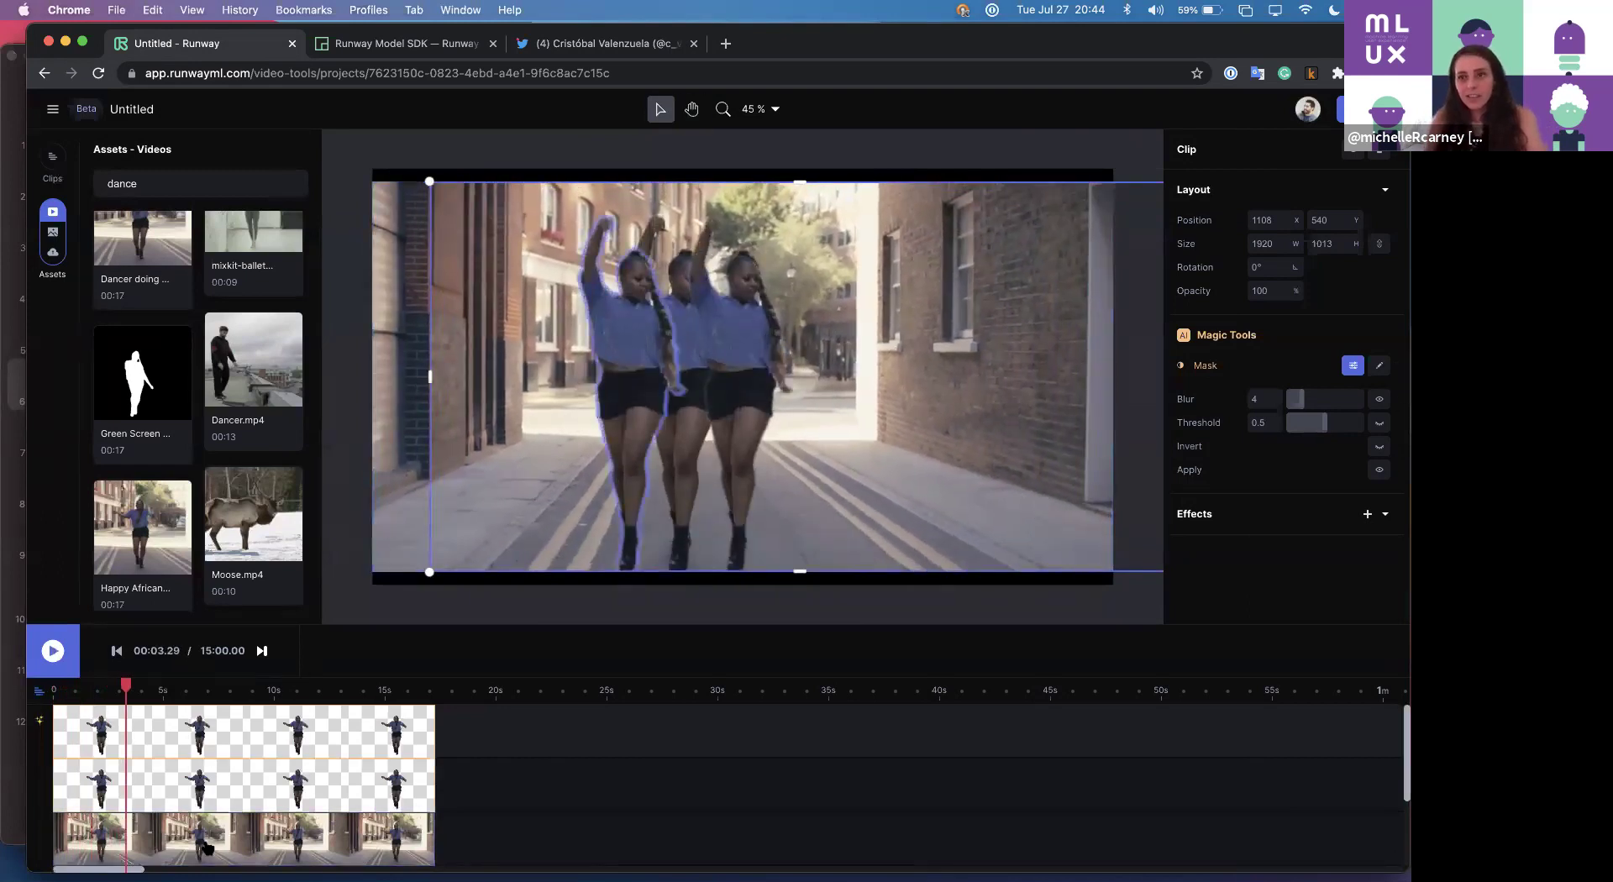
left_click(198, 835)
left_click(1209, 519)
scroll(1294, 420, "down", 6)
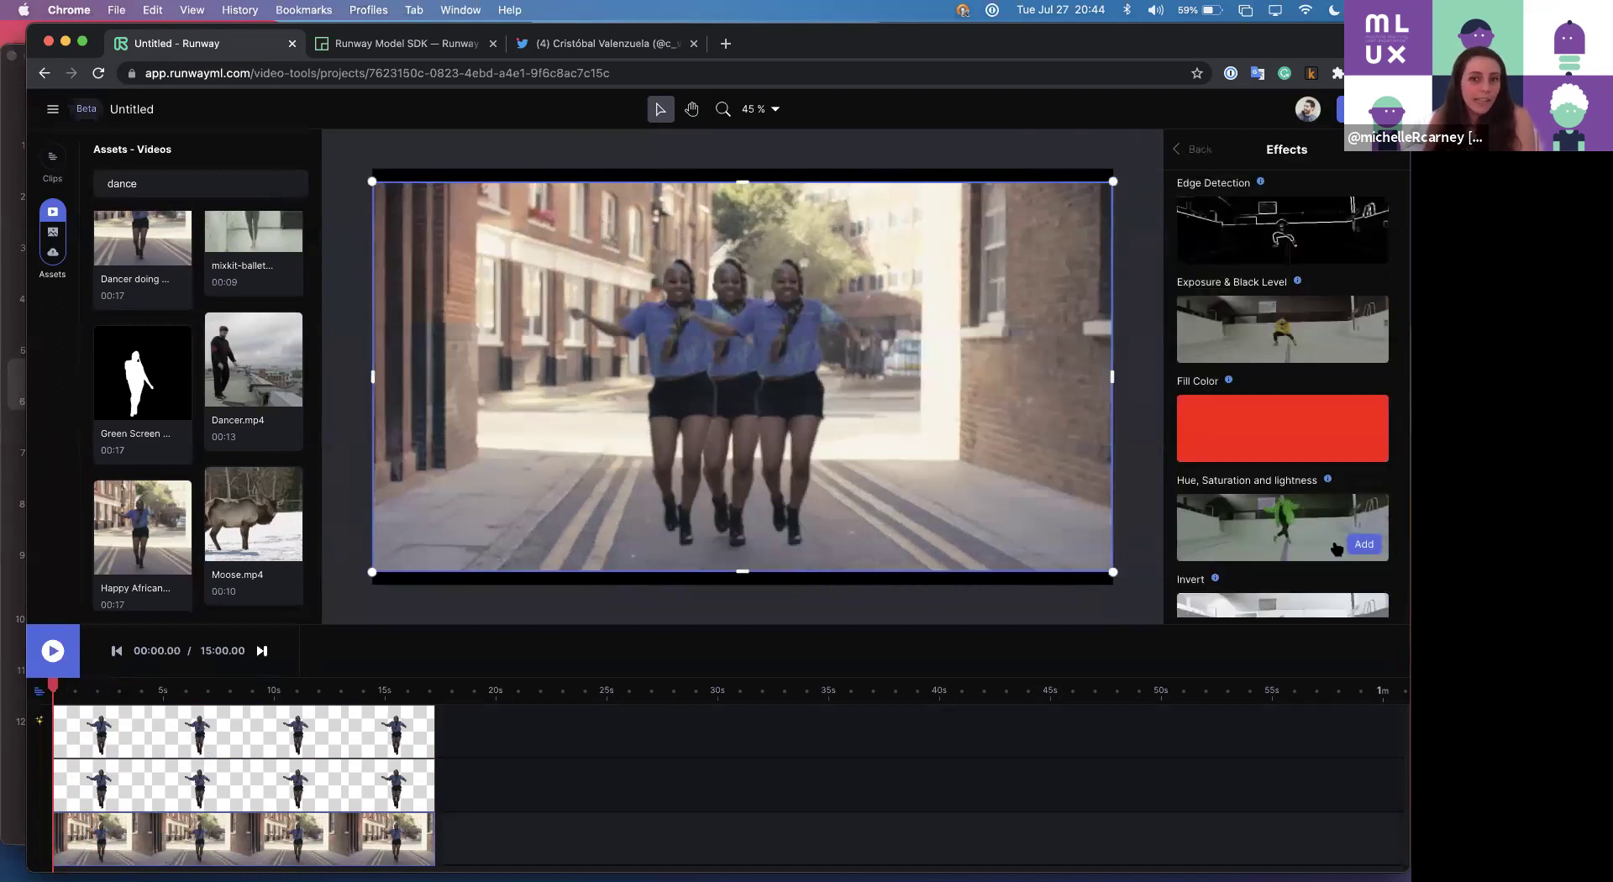
scroll(1327, 529, "down", 5)
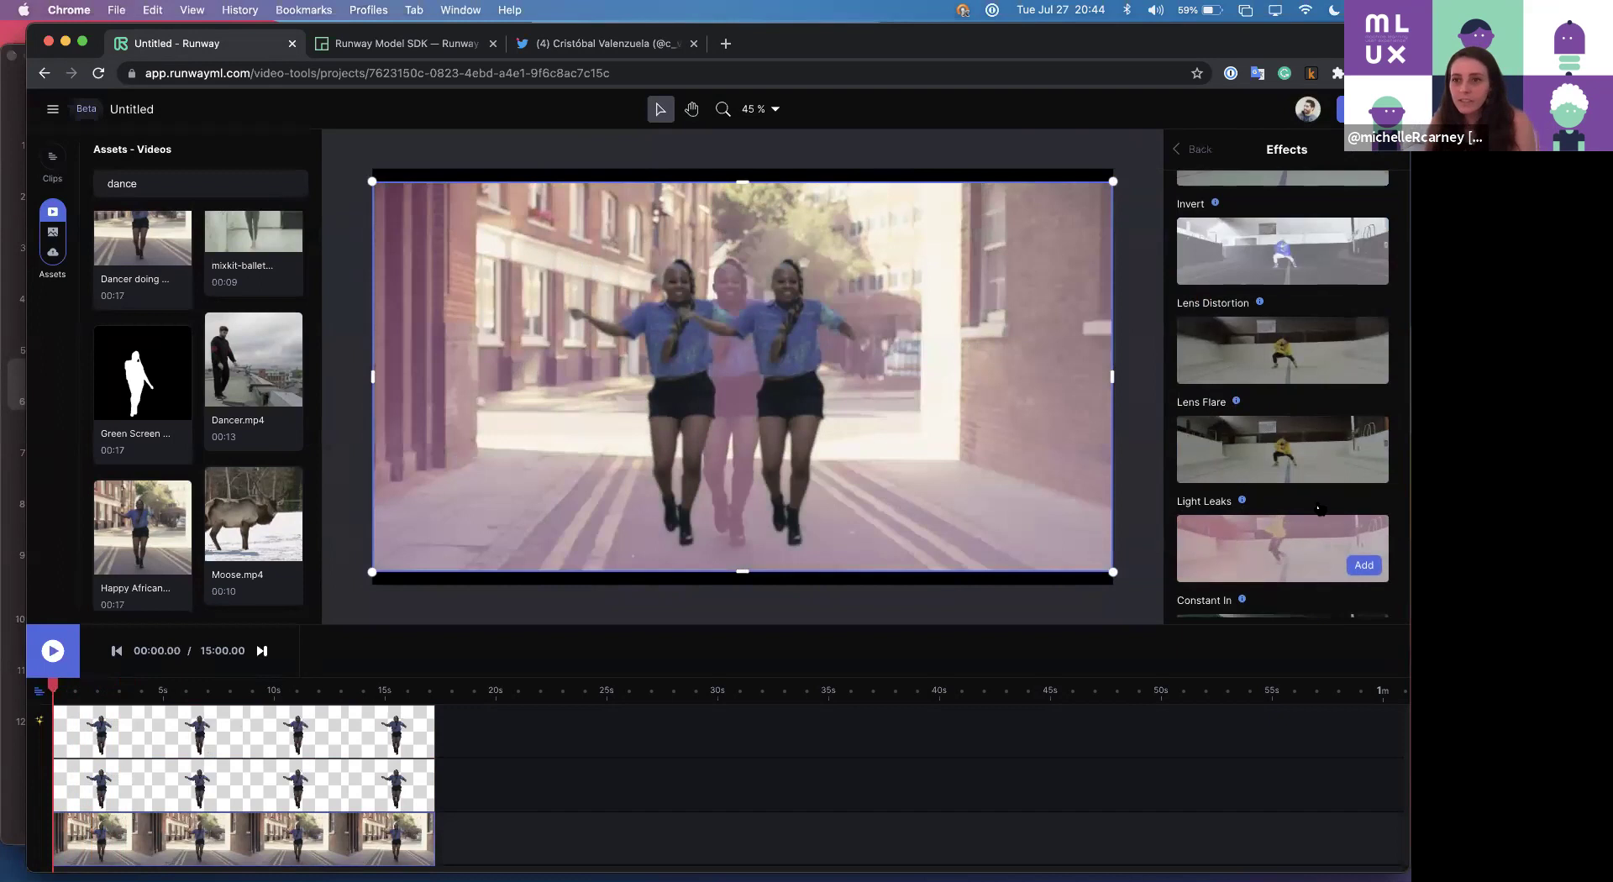
Duplicate the masked dancer once more and center the new copy horizontally between the other two.
left_click(247, 746)
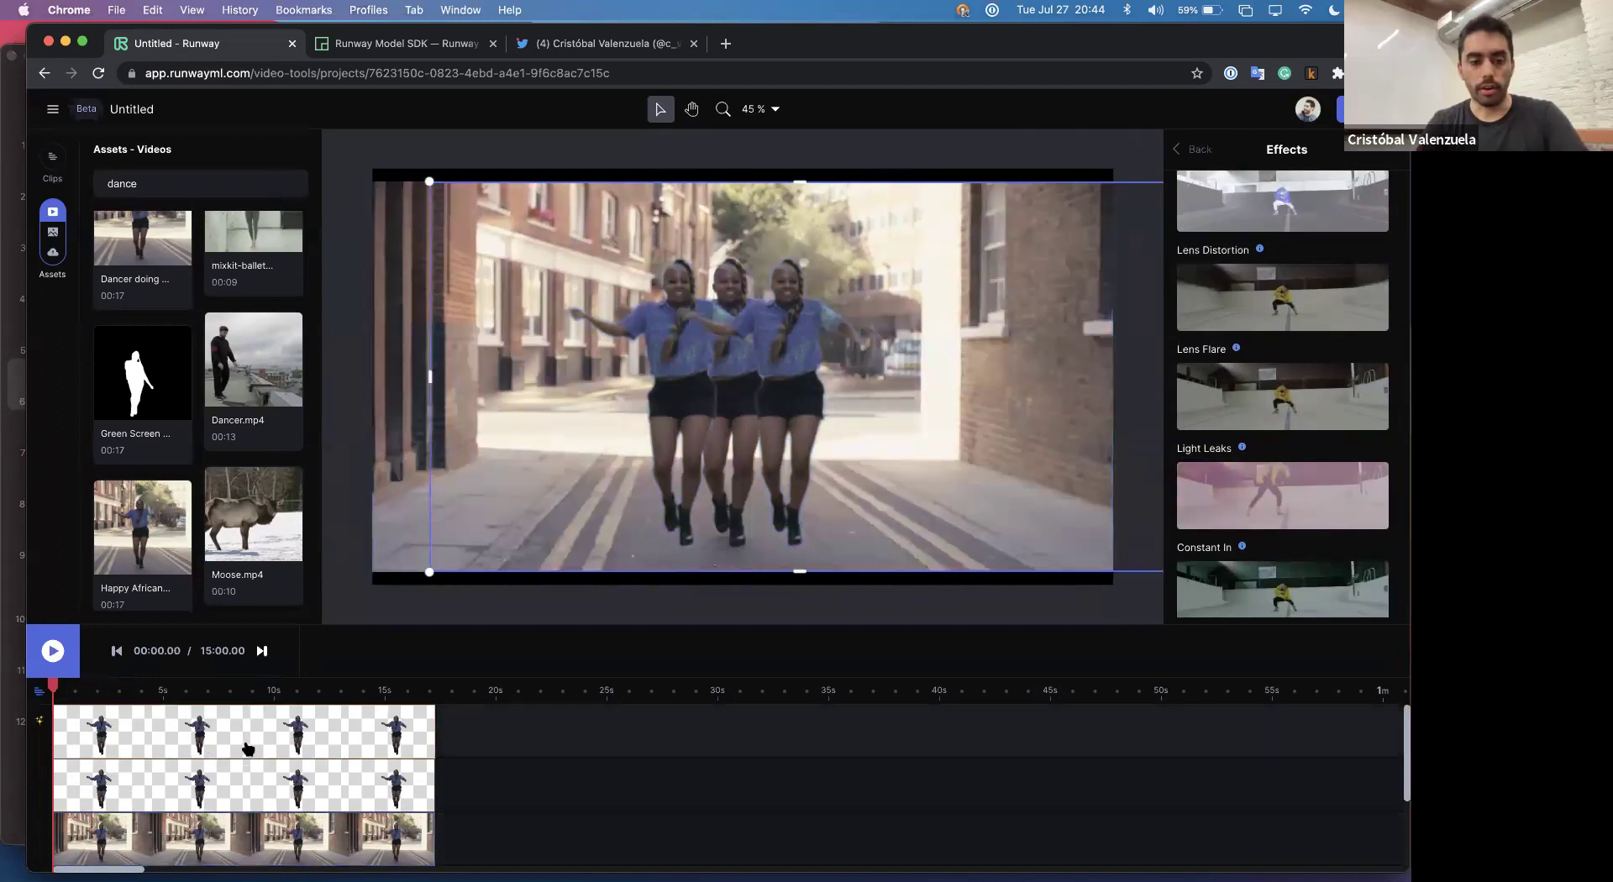
scroll(336, 783, "down", 3)
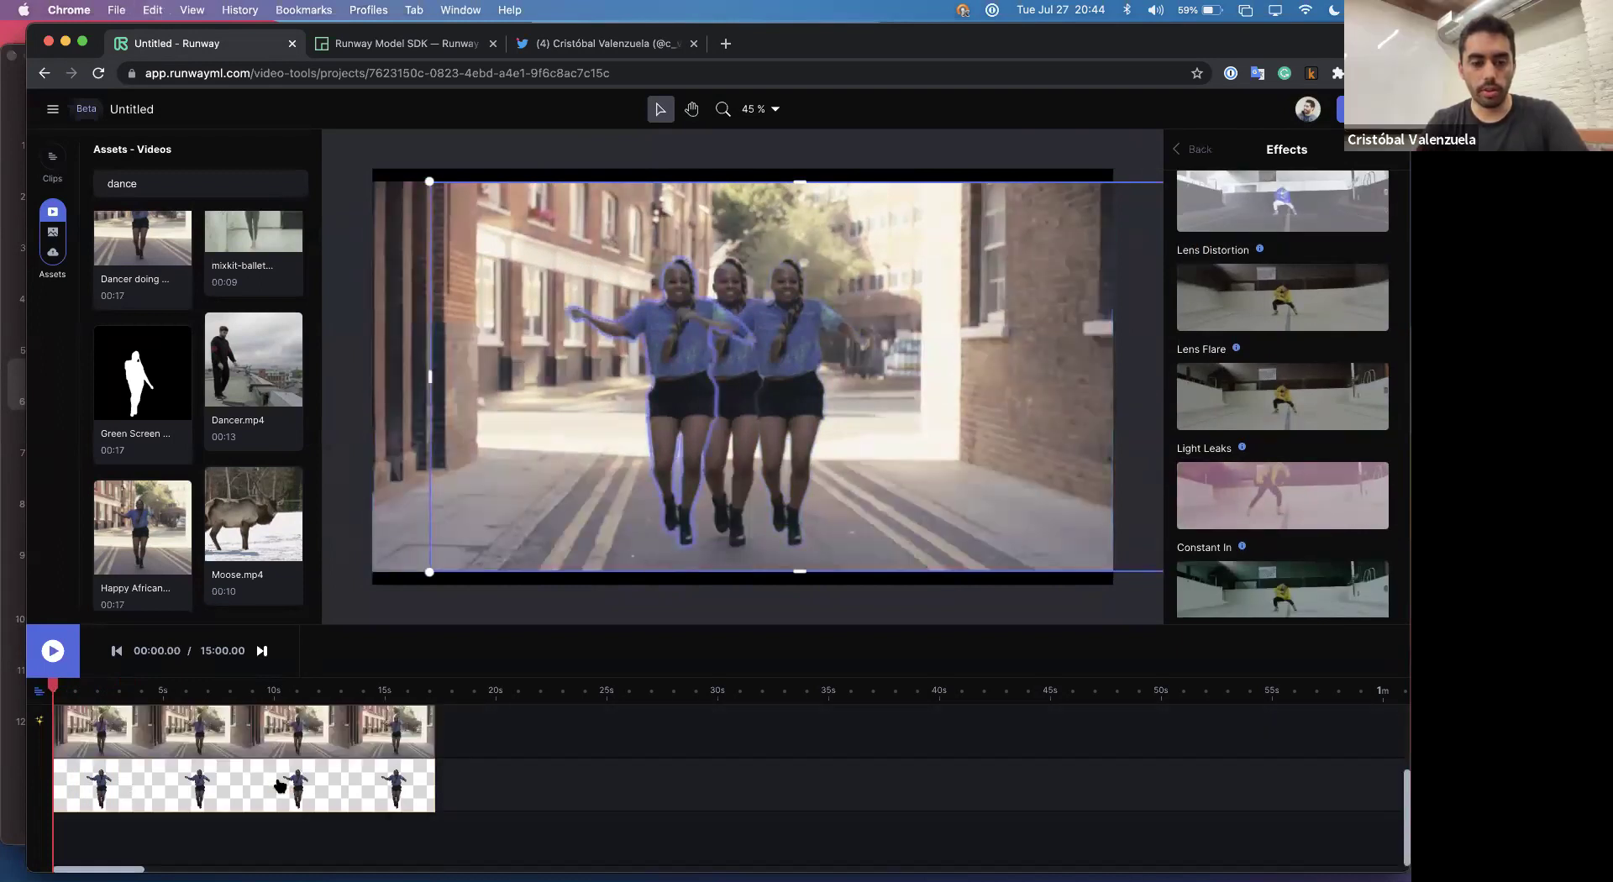
scroll(256, 729, "down", 1)
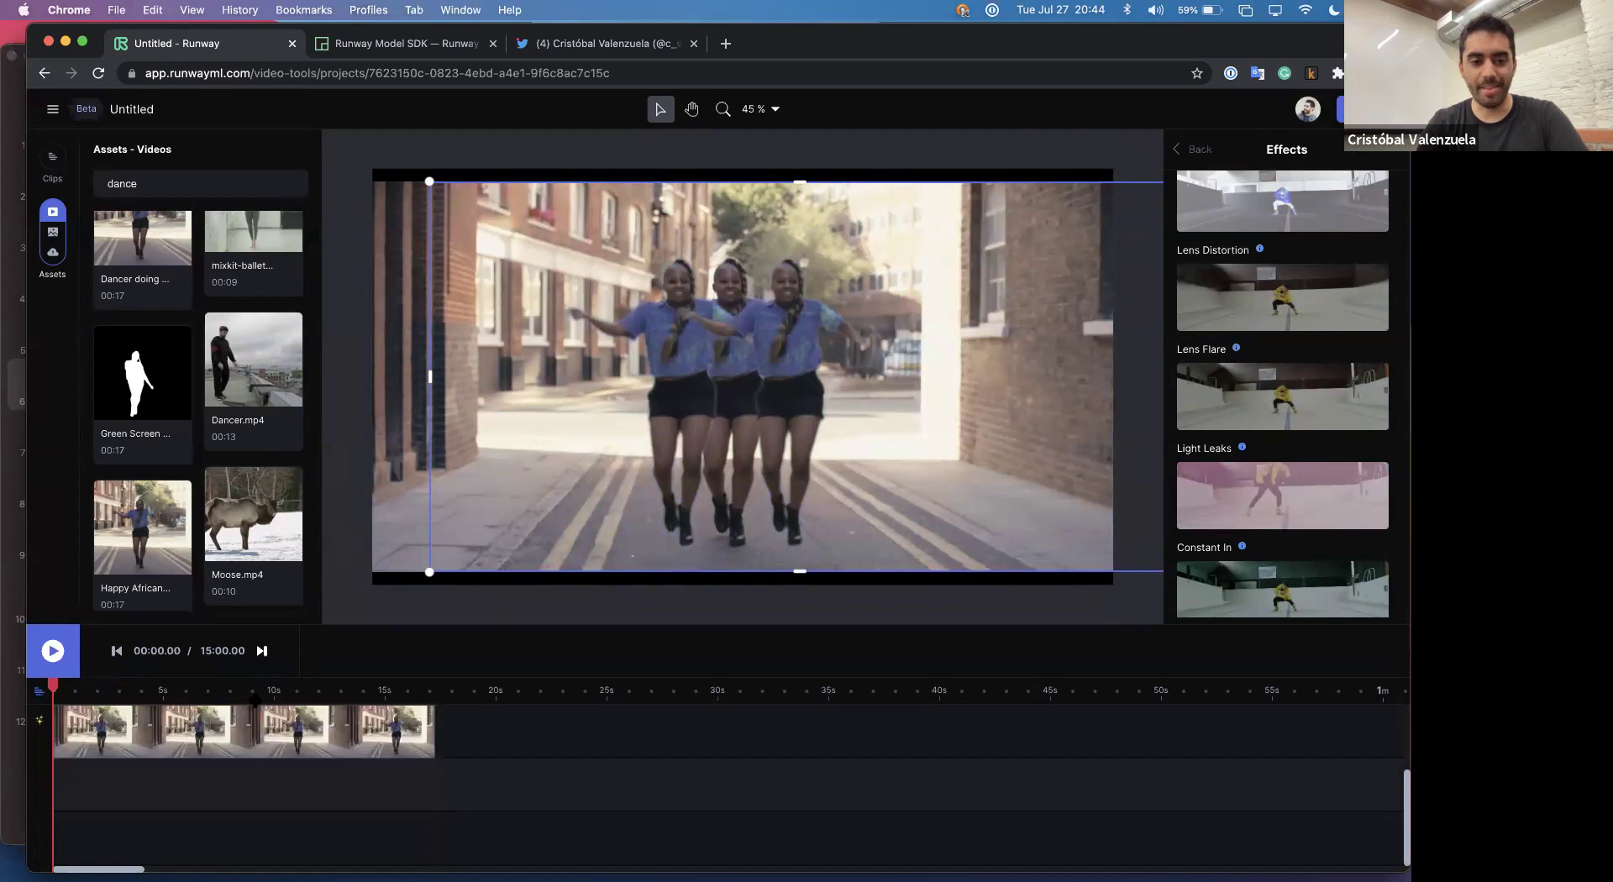
scroll(252, 706, "up", 3)
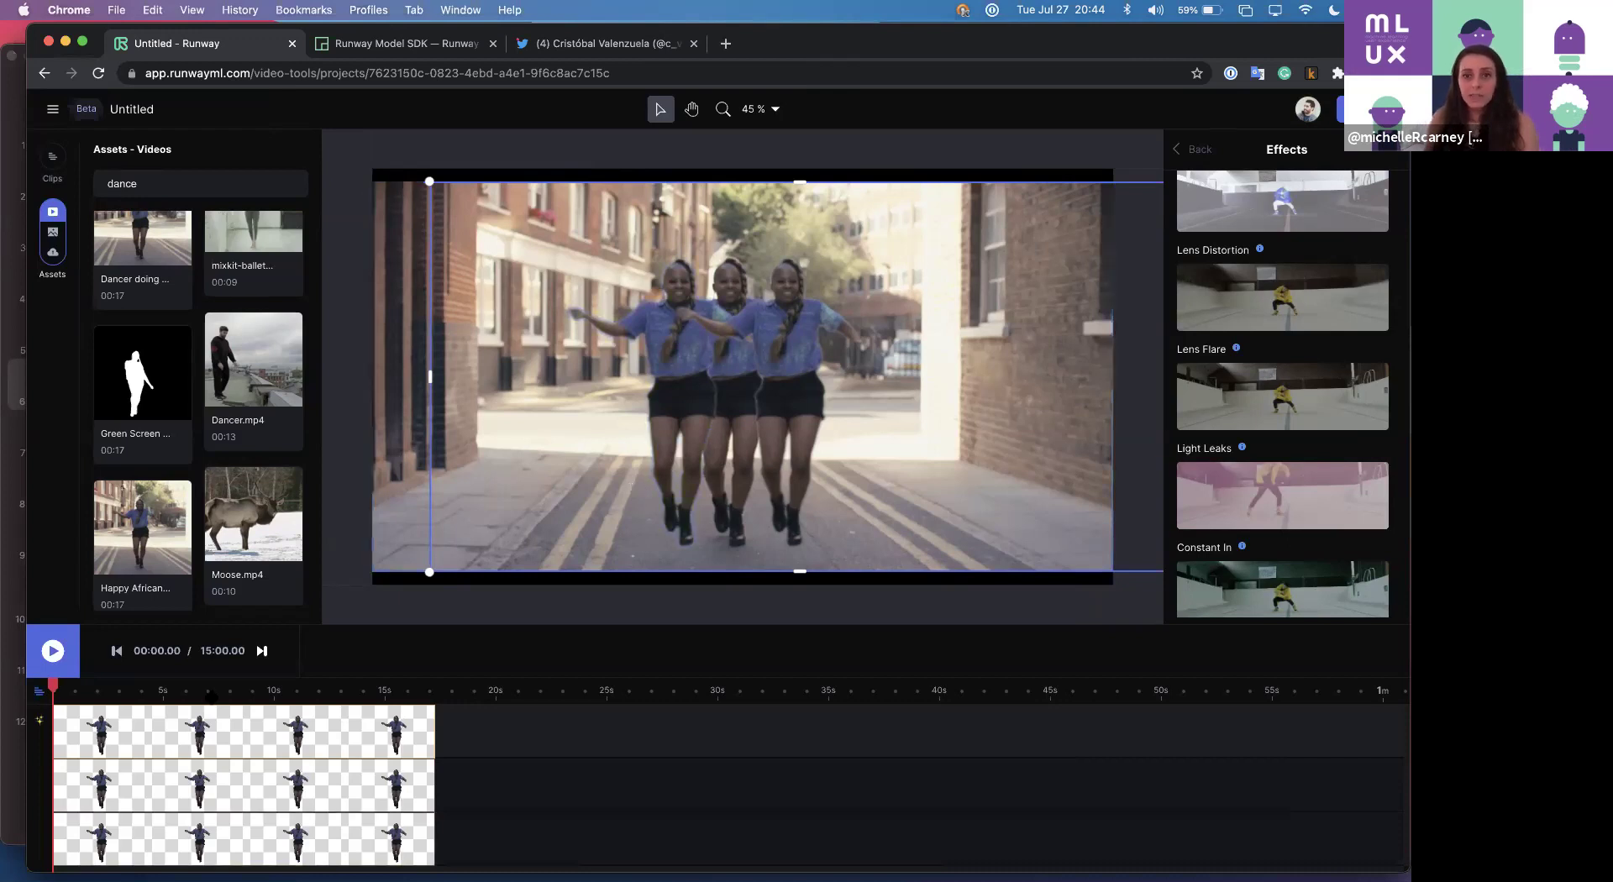
left_click_drag(818, 342, 761, 342)
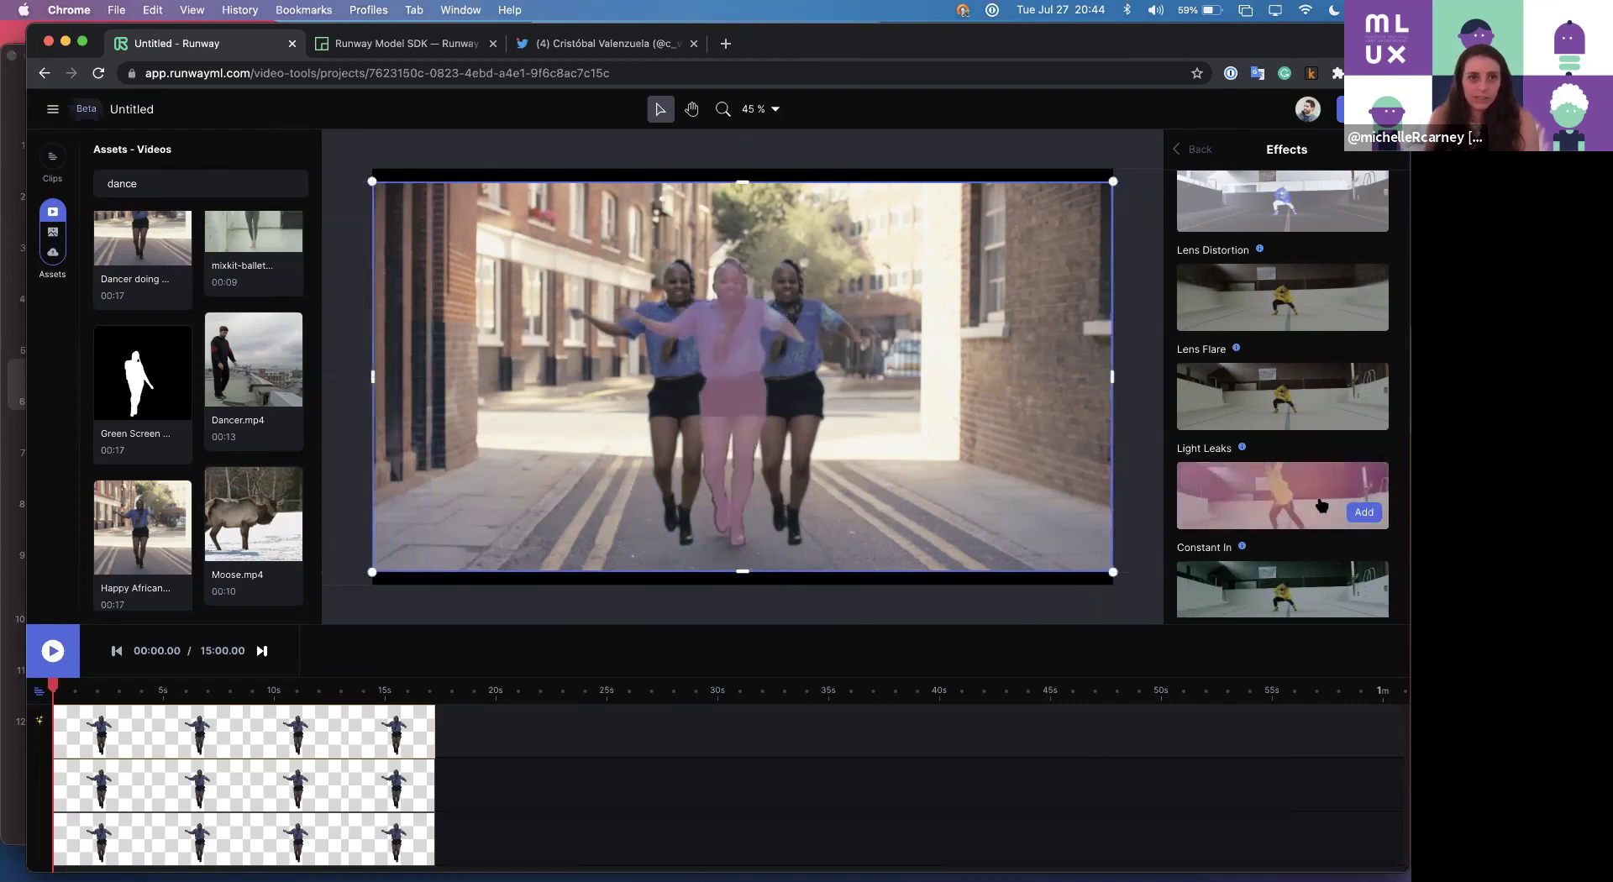
Try the Light Leaks effect on the background street clip and remove it.
scroll(309, 758, "down", 3)
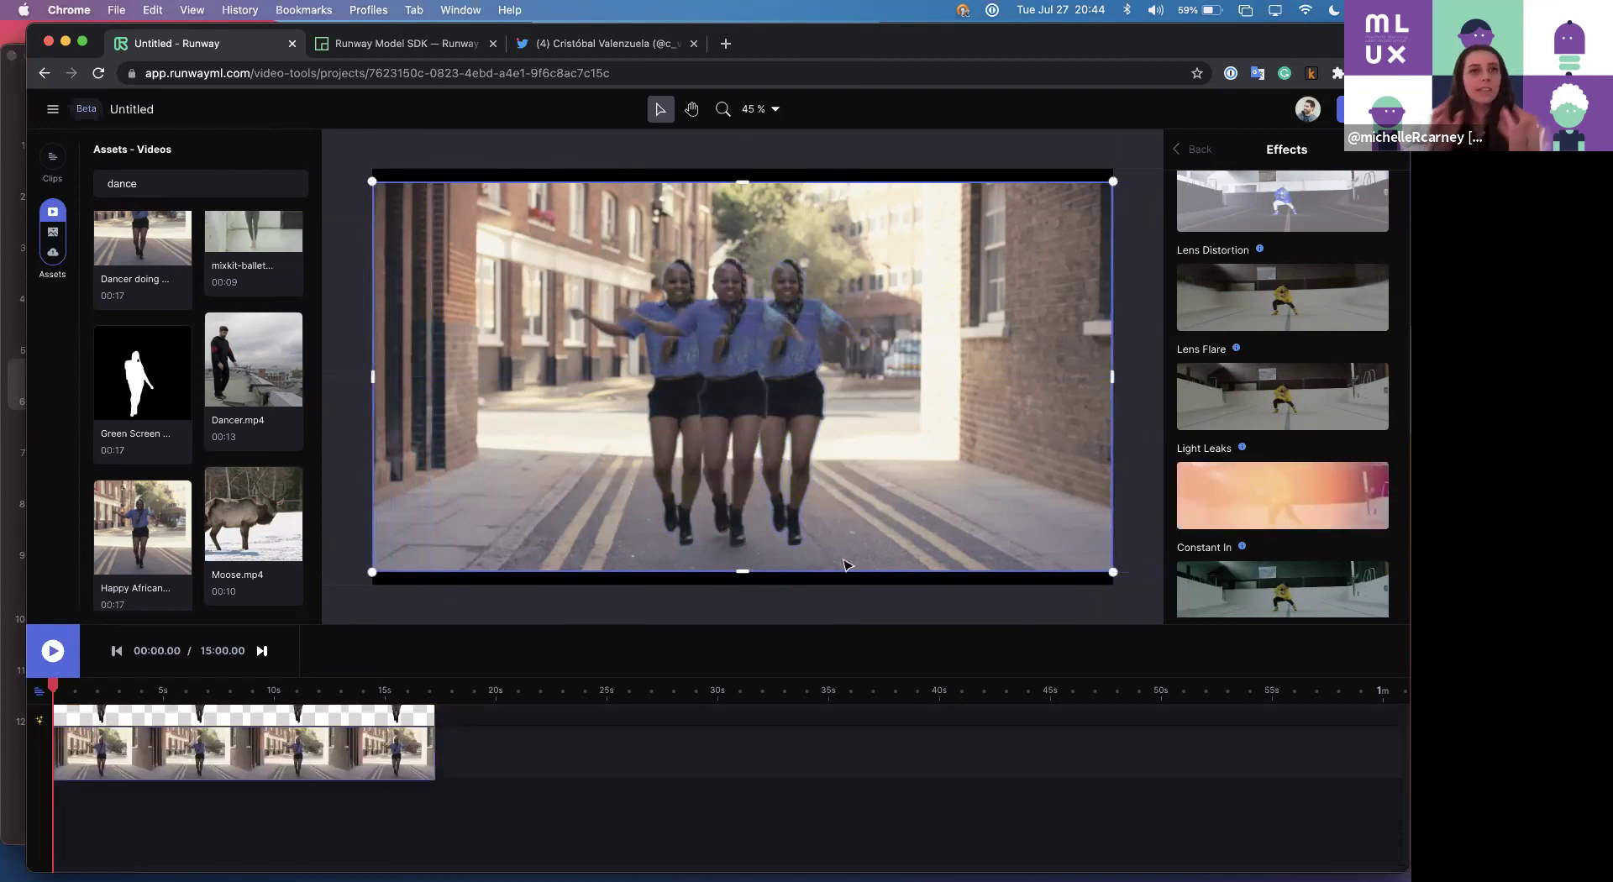
left_click(1361, 513)
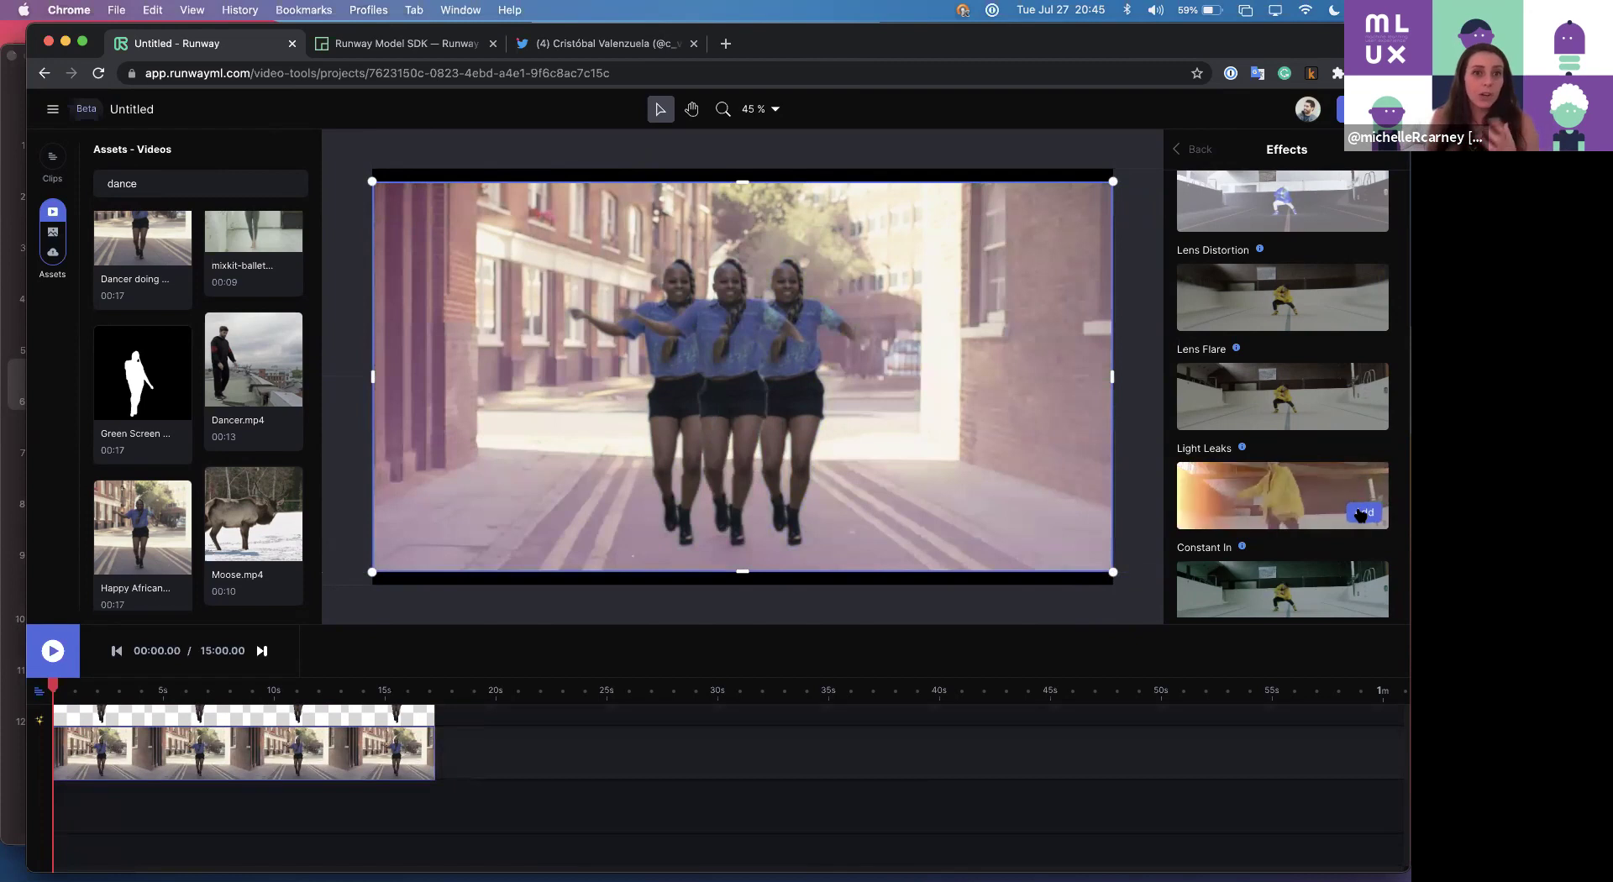
left_click(1353, 540)
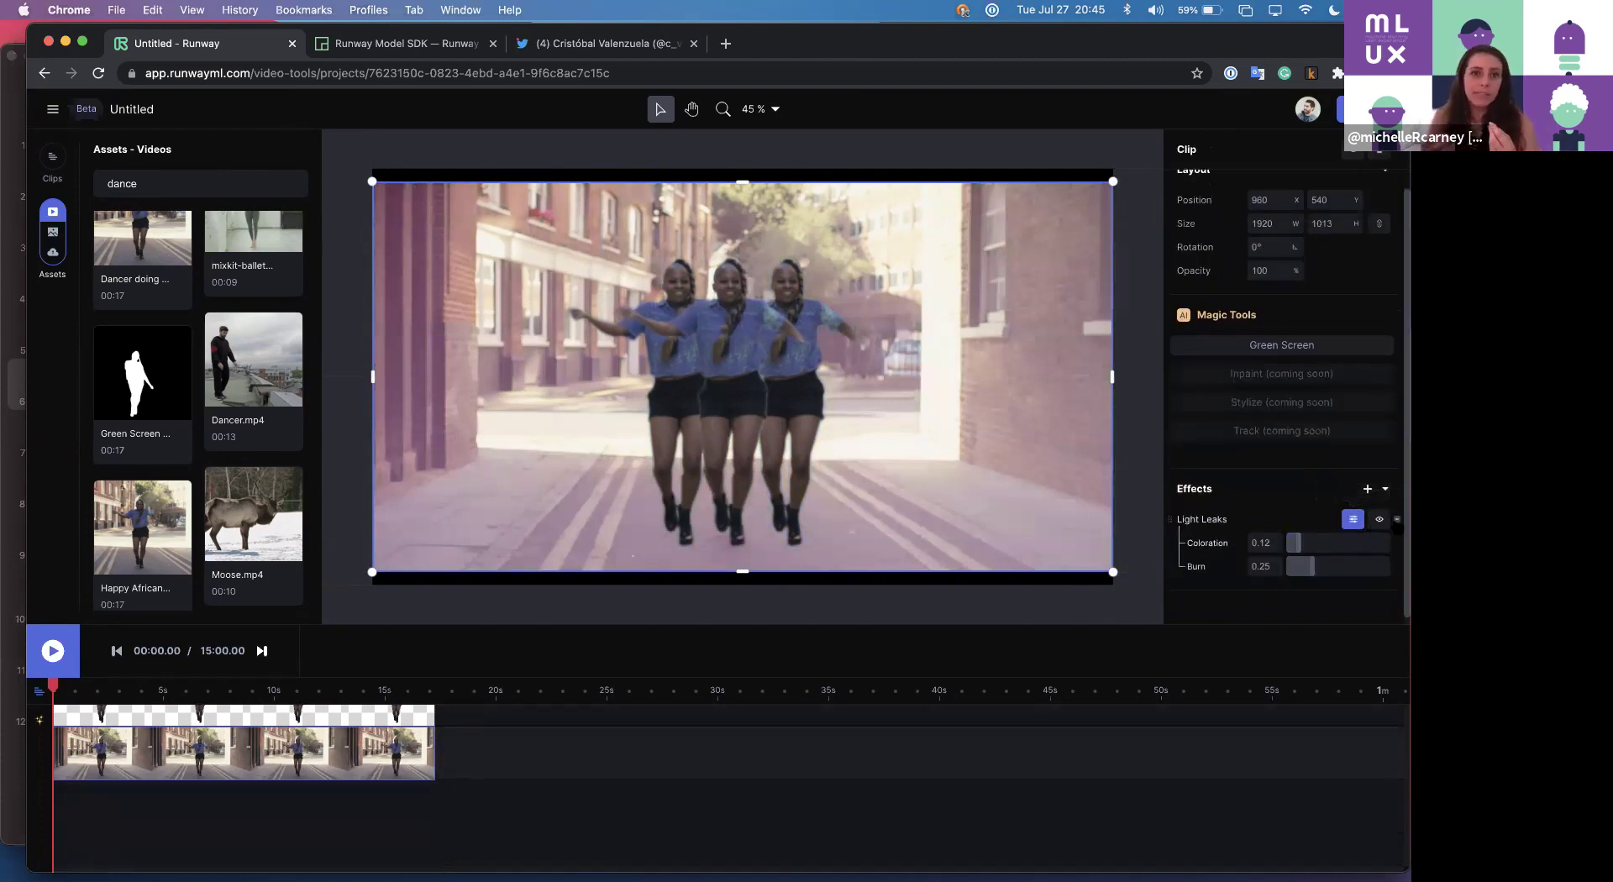
left_click(1396, 519)
Preview Bloom on the background street clip, try the Anamorphic Flairs effect and remove it.
left_click(1367, 509)
mouse_move(1362, 343)
mouse_move(1298, 424)
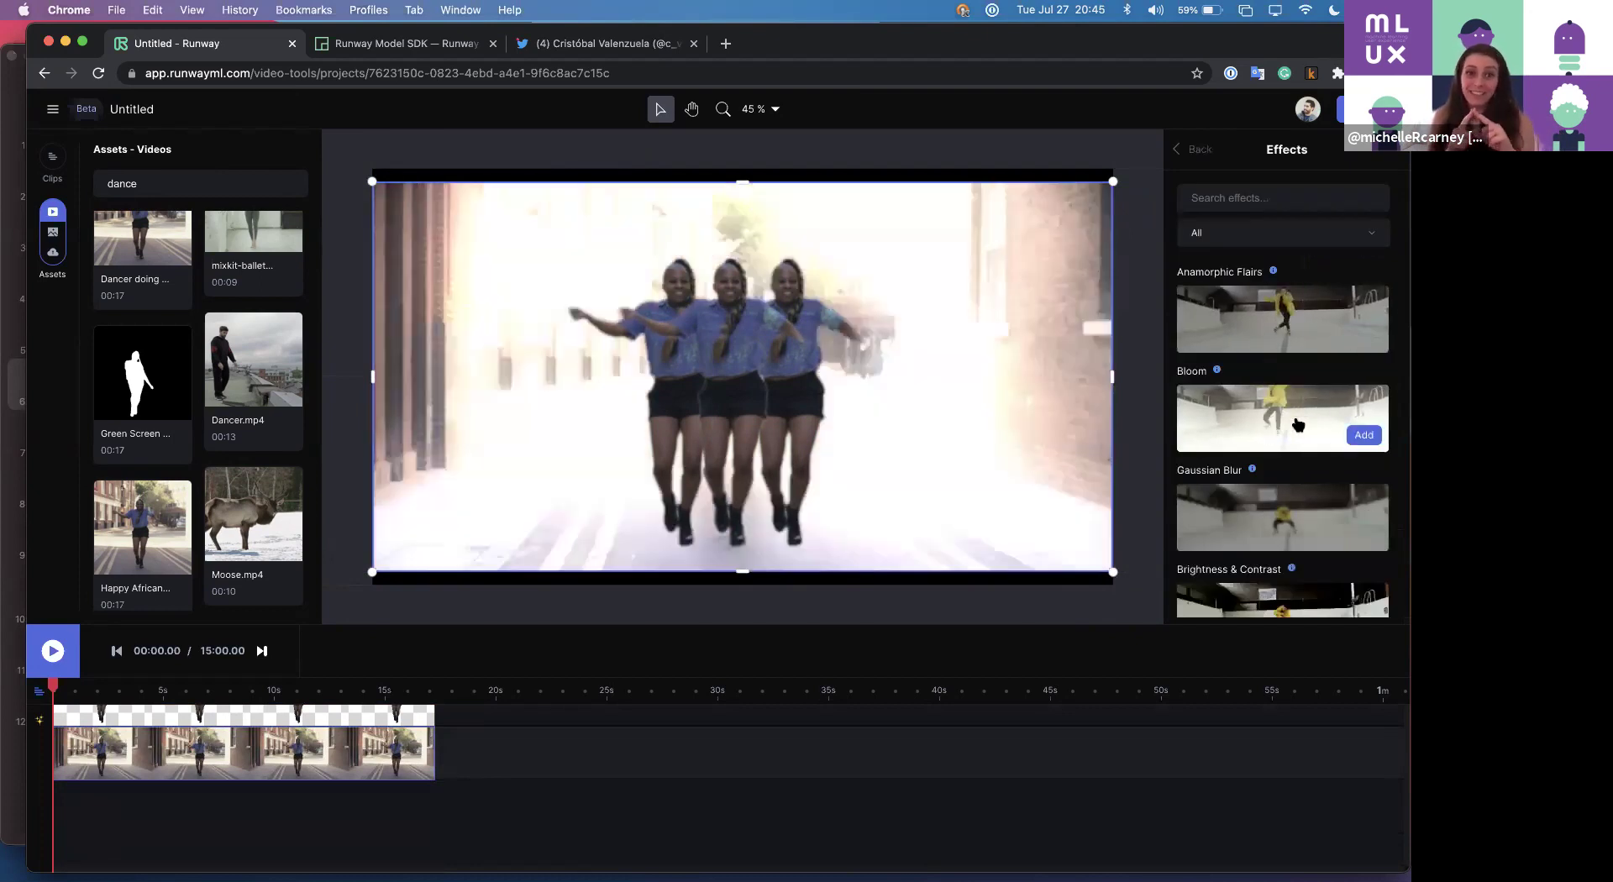
left_click(1362, 335)
left_click(1353, 539)
scroll(1361, 504, "down", 2)
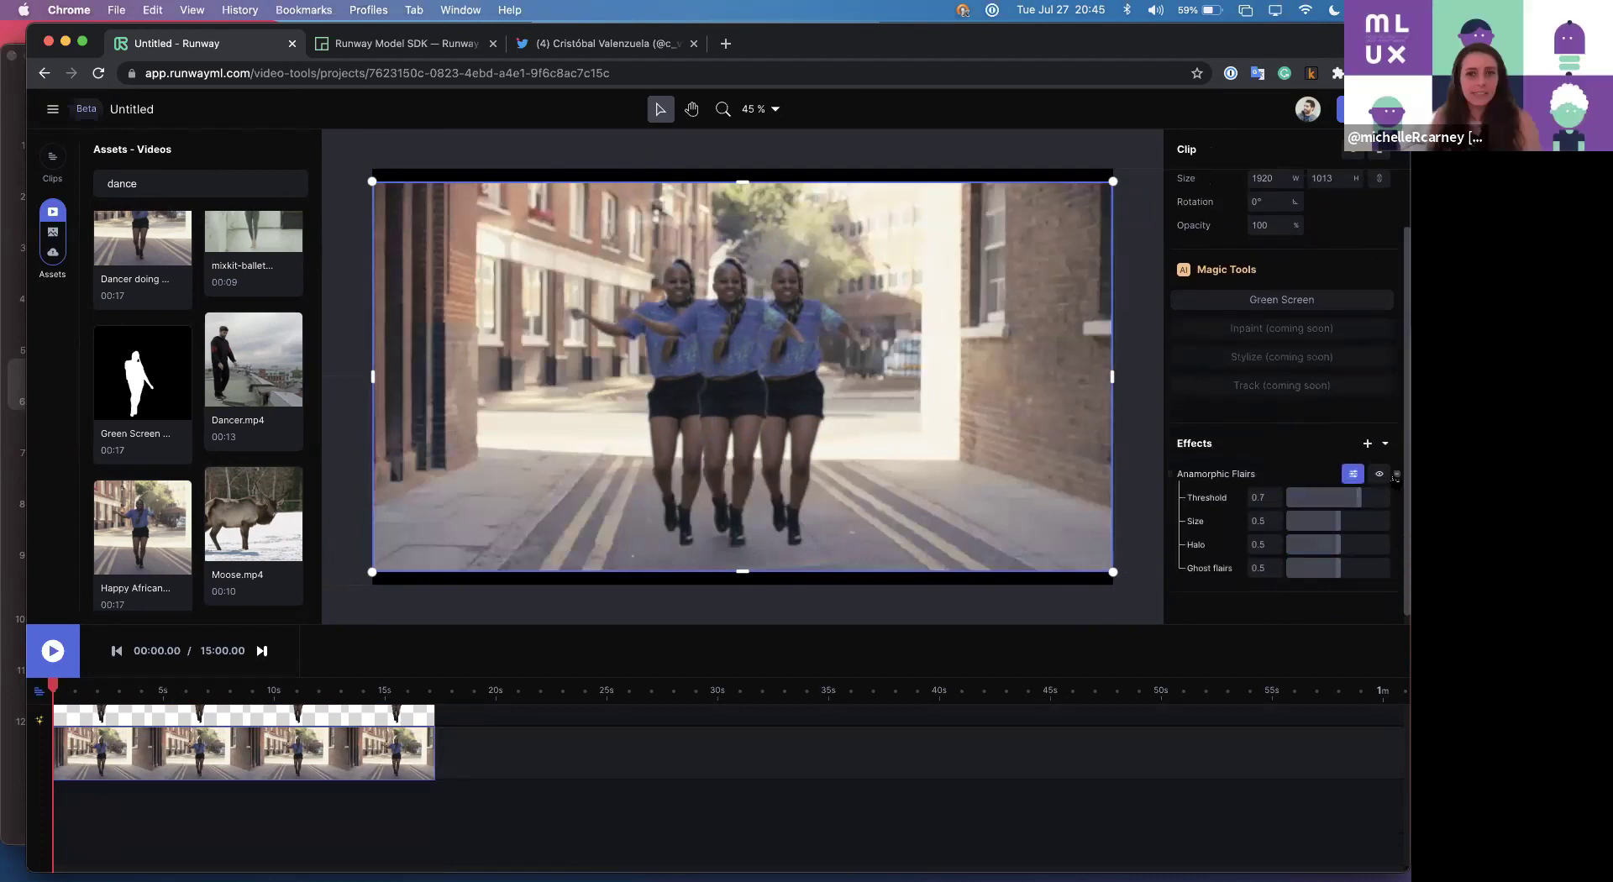
left_click(1396, 474)
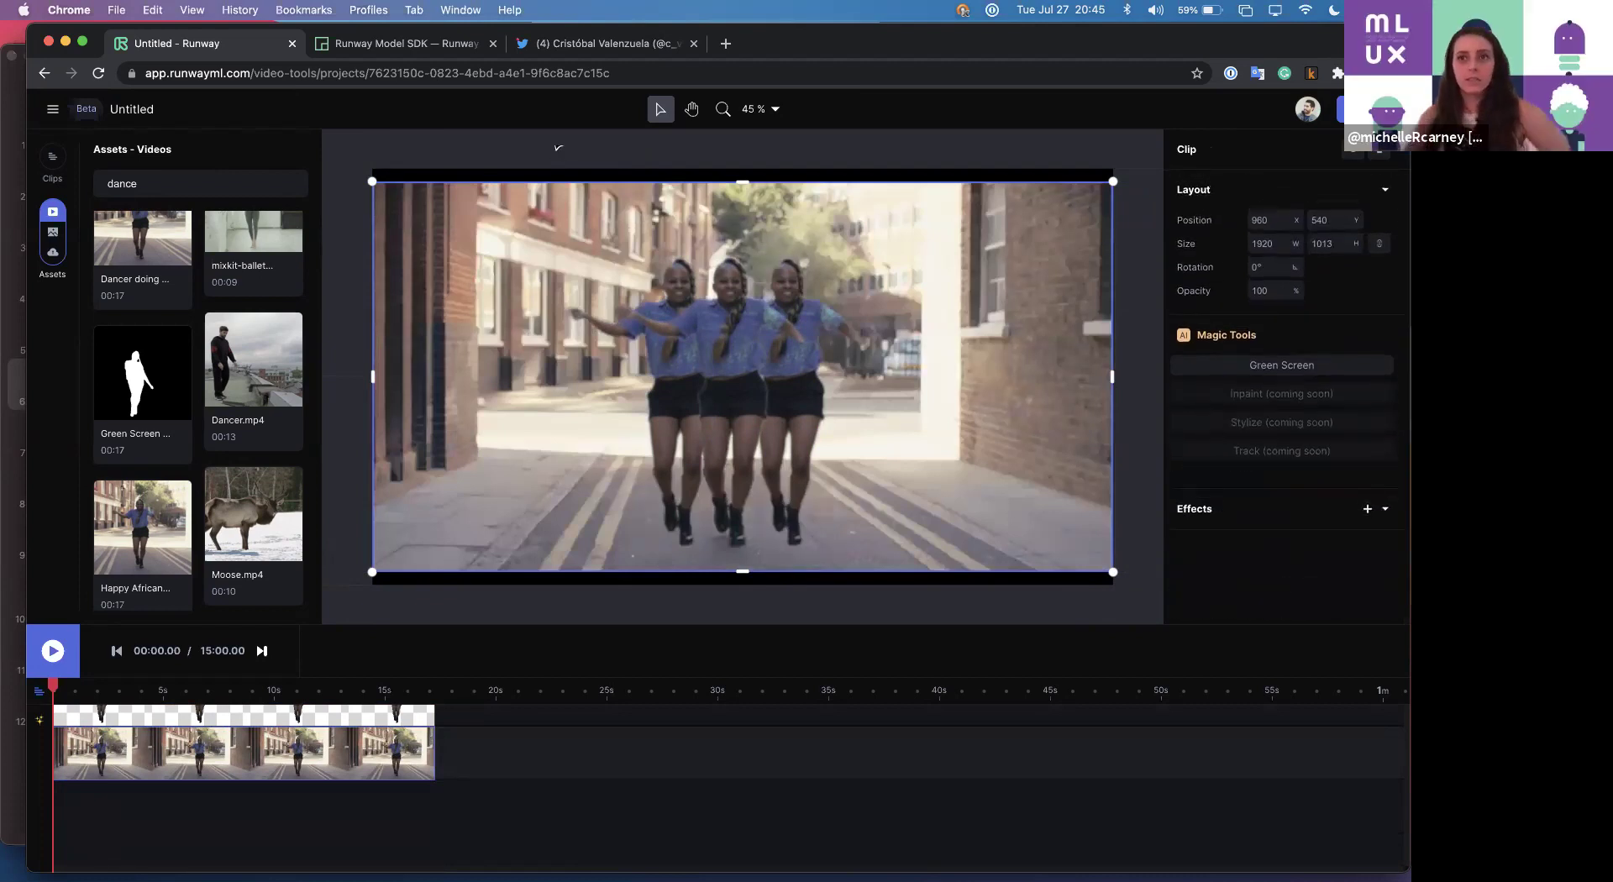
Switch back to the presenter's Twitter profile, select its page address and show the profile header.
left_click(554, 43)
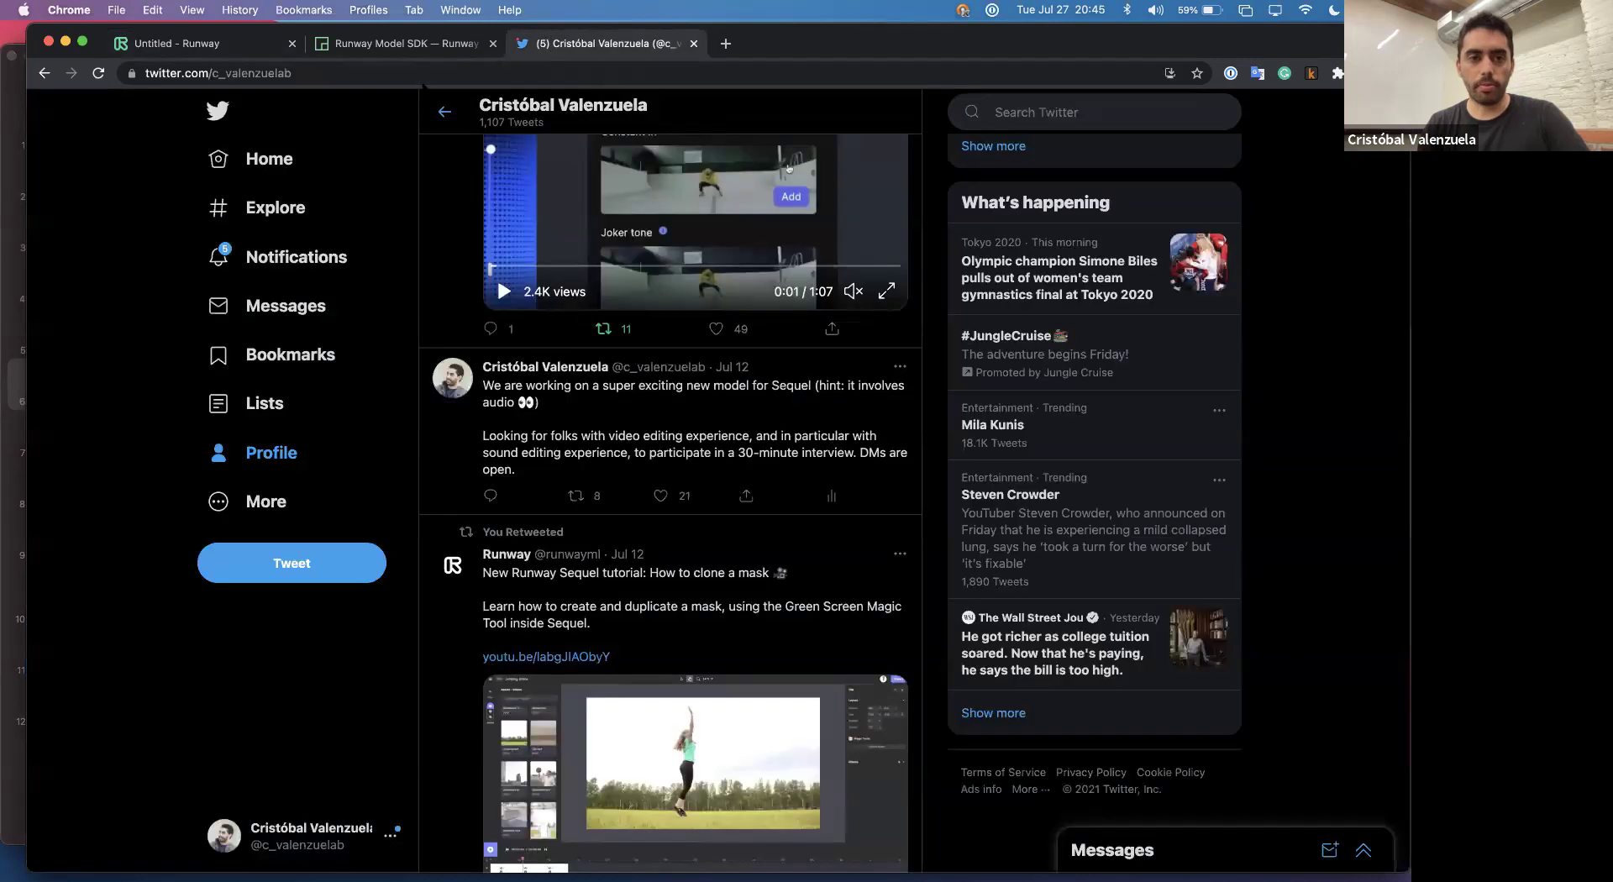
key("super+l")
scroll(689, 508, "up", 15)
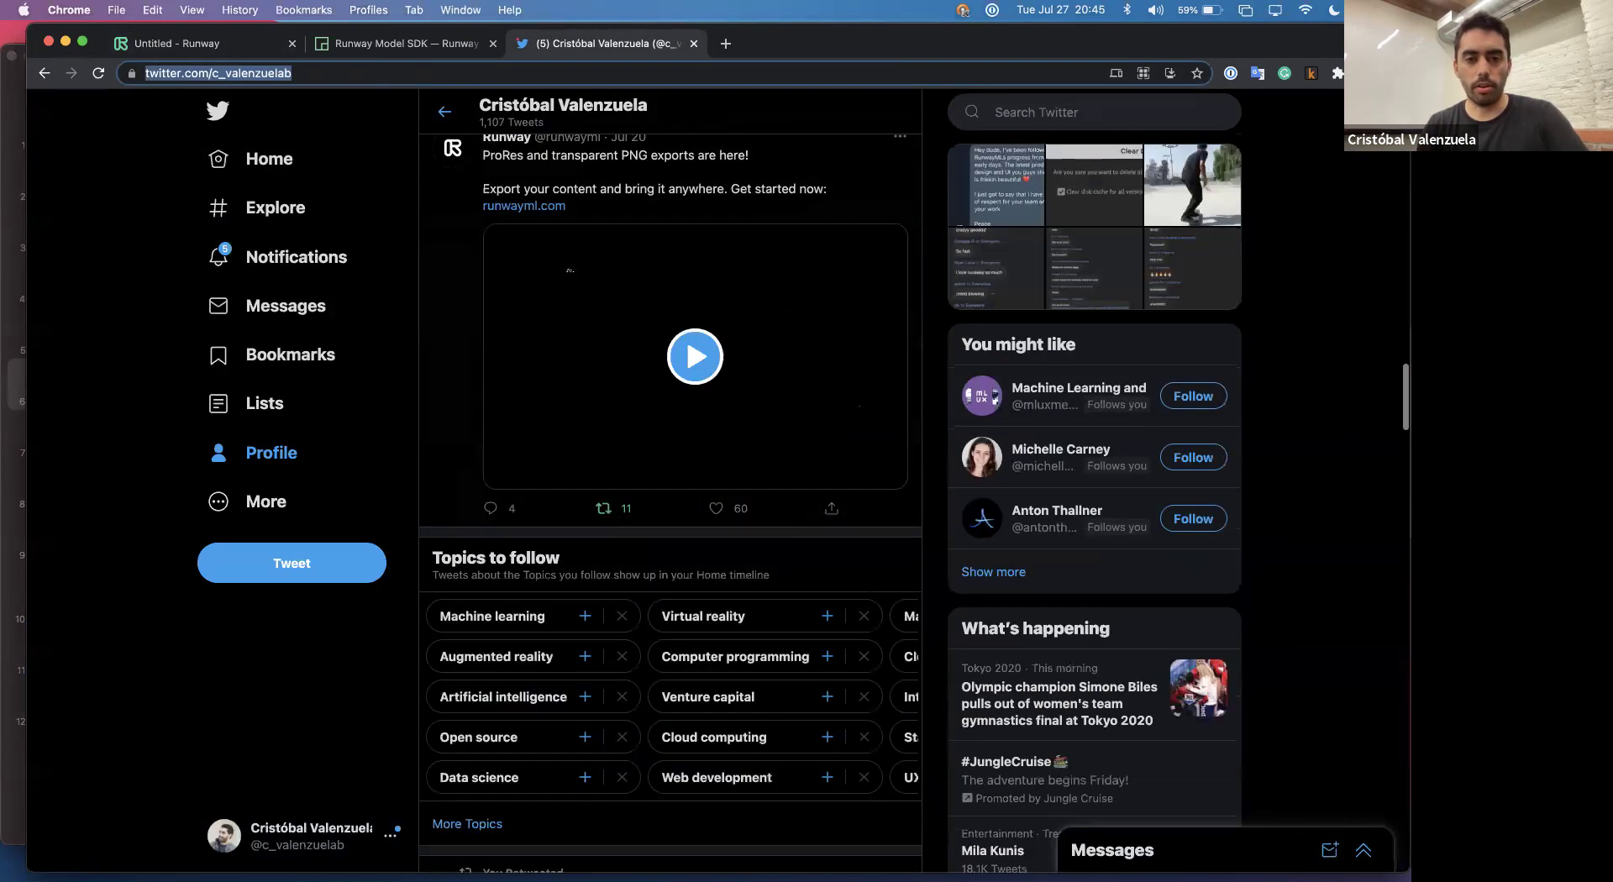
scroll(689, 509, "up", 10)
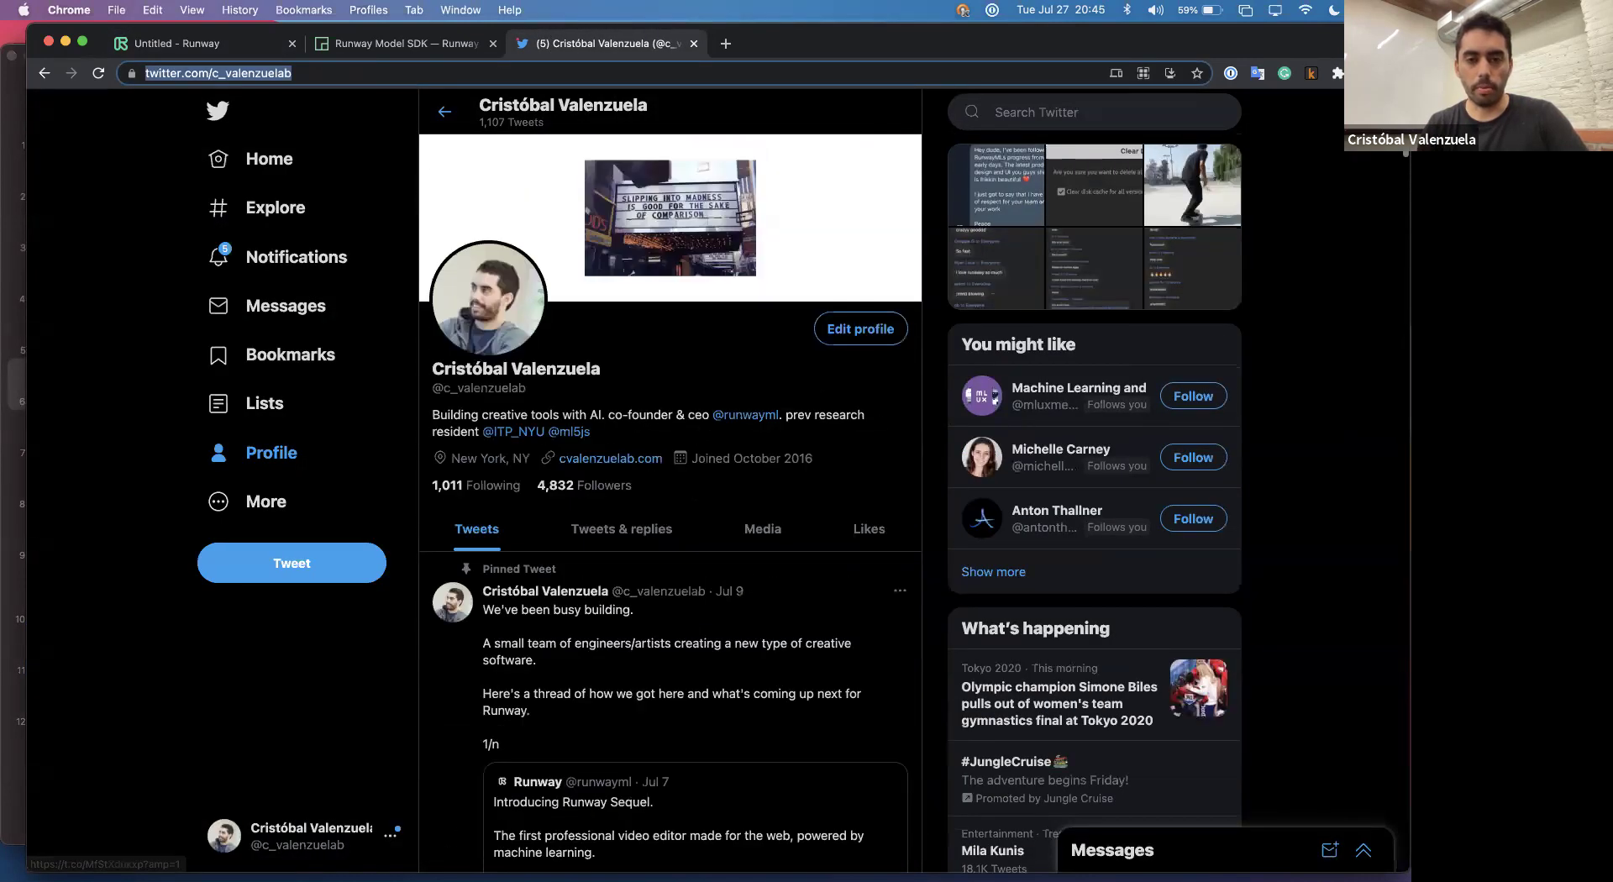
Open Runway's Twitter profile and browse its tweets to the retweeted skateboarding video, letting the clip play.
left_click(728, 405)
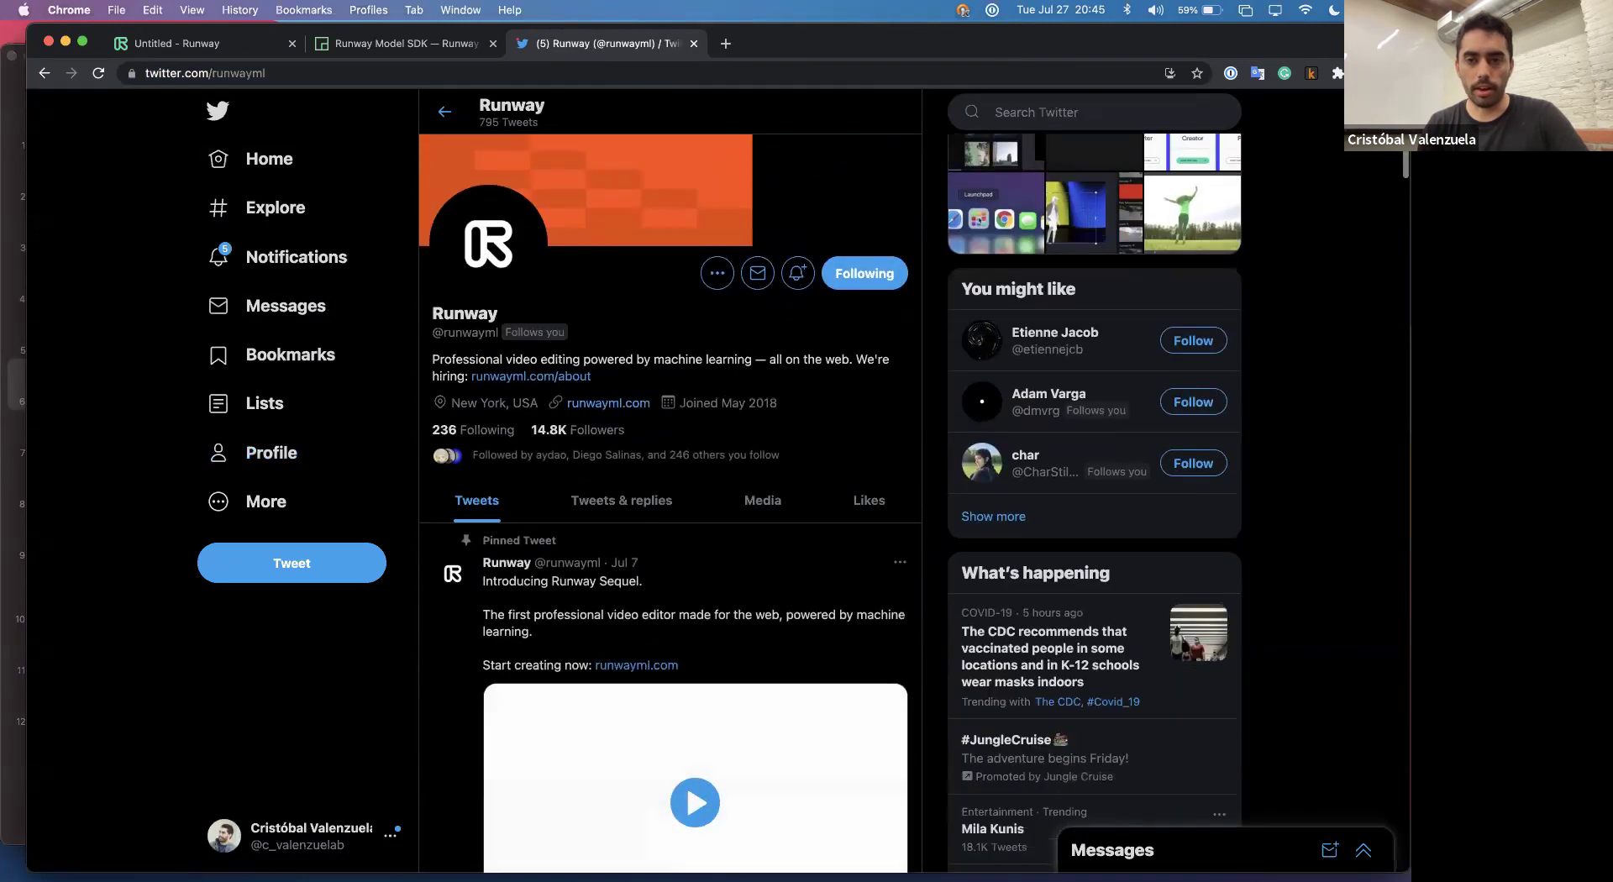
scroll(730, 414, "down", 10)
scroll(730, 418, "down", 15)
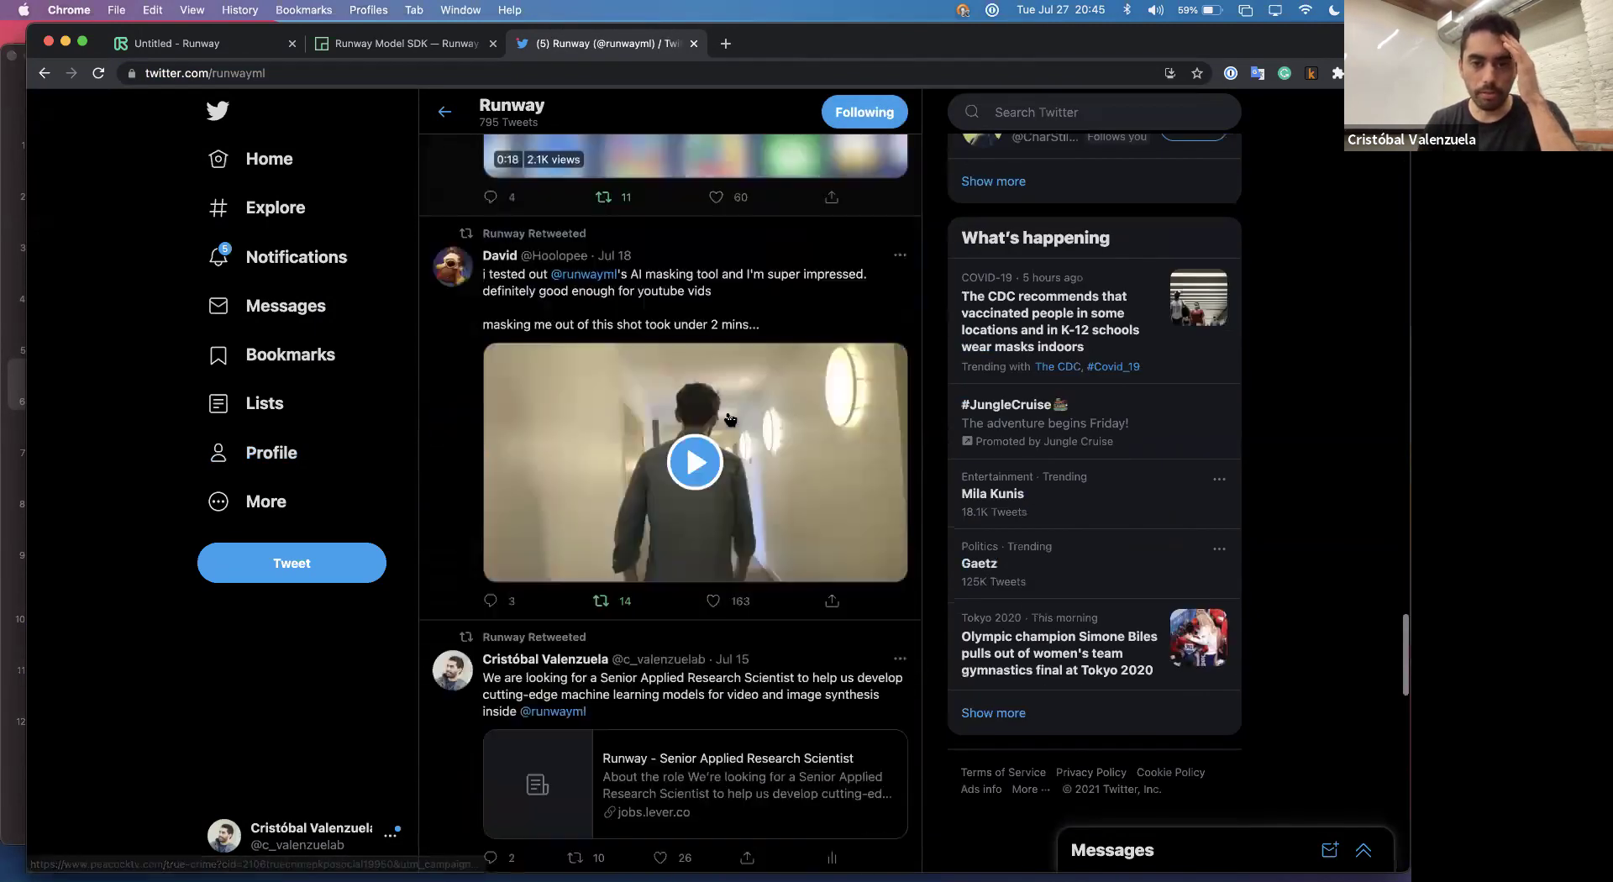
scroll(730, 418, "up", 2)
scroll(730, 418, "down", 15)
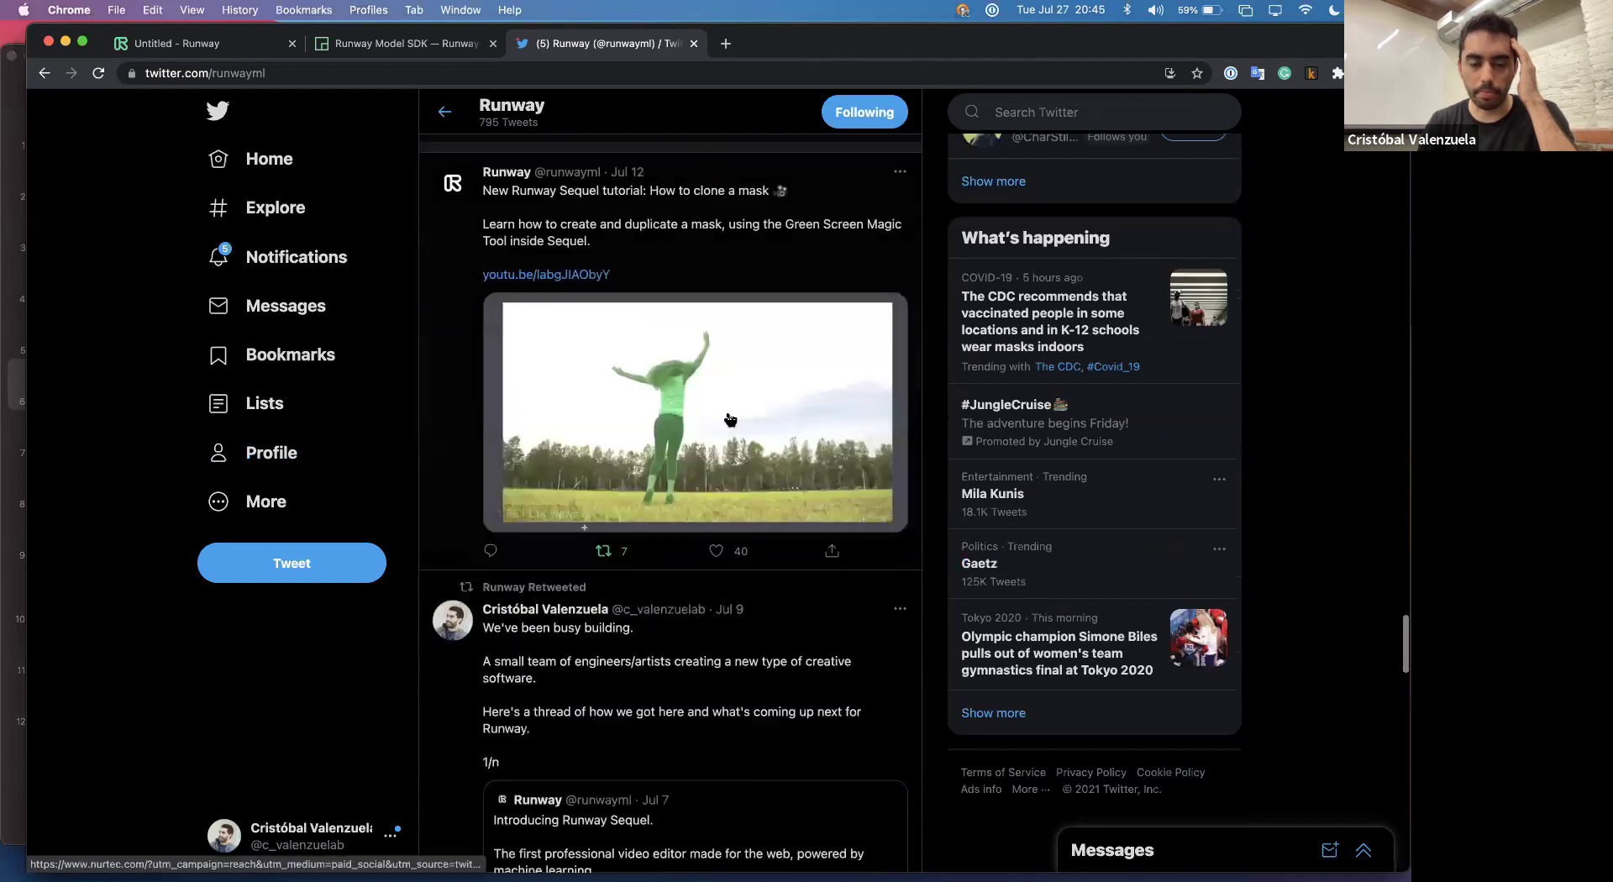
scroll(730, 415, "down", 15)
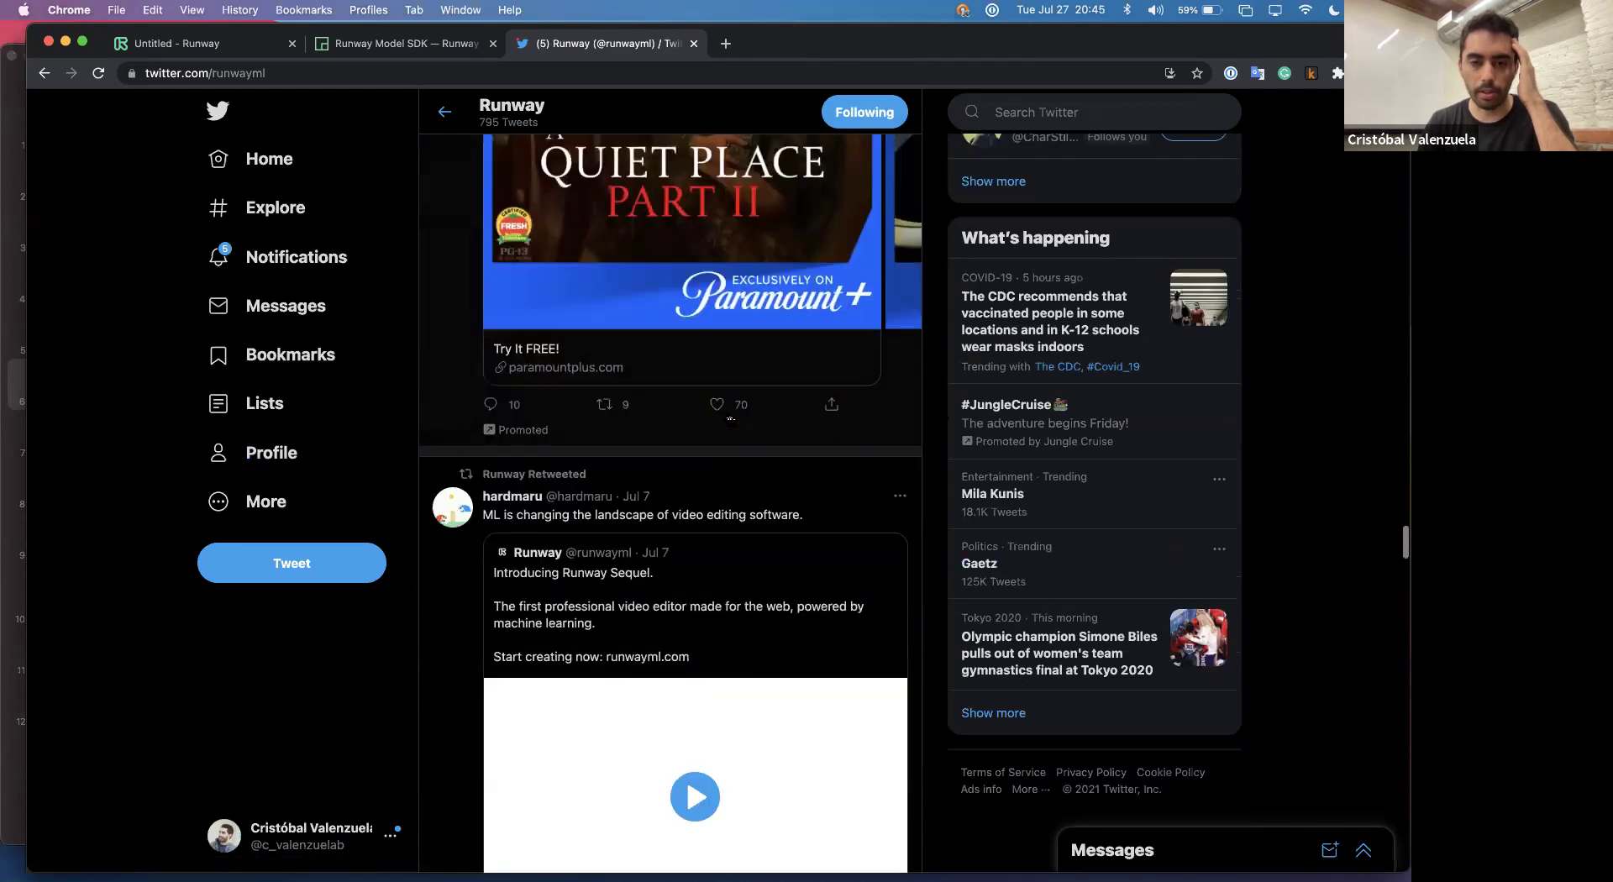
scroll(730, 418, "up", 10)
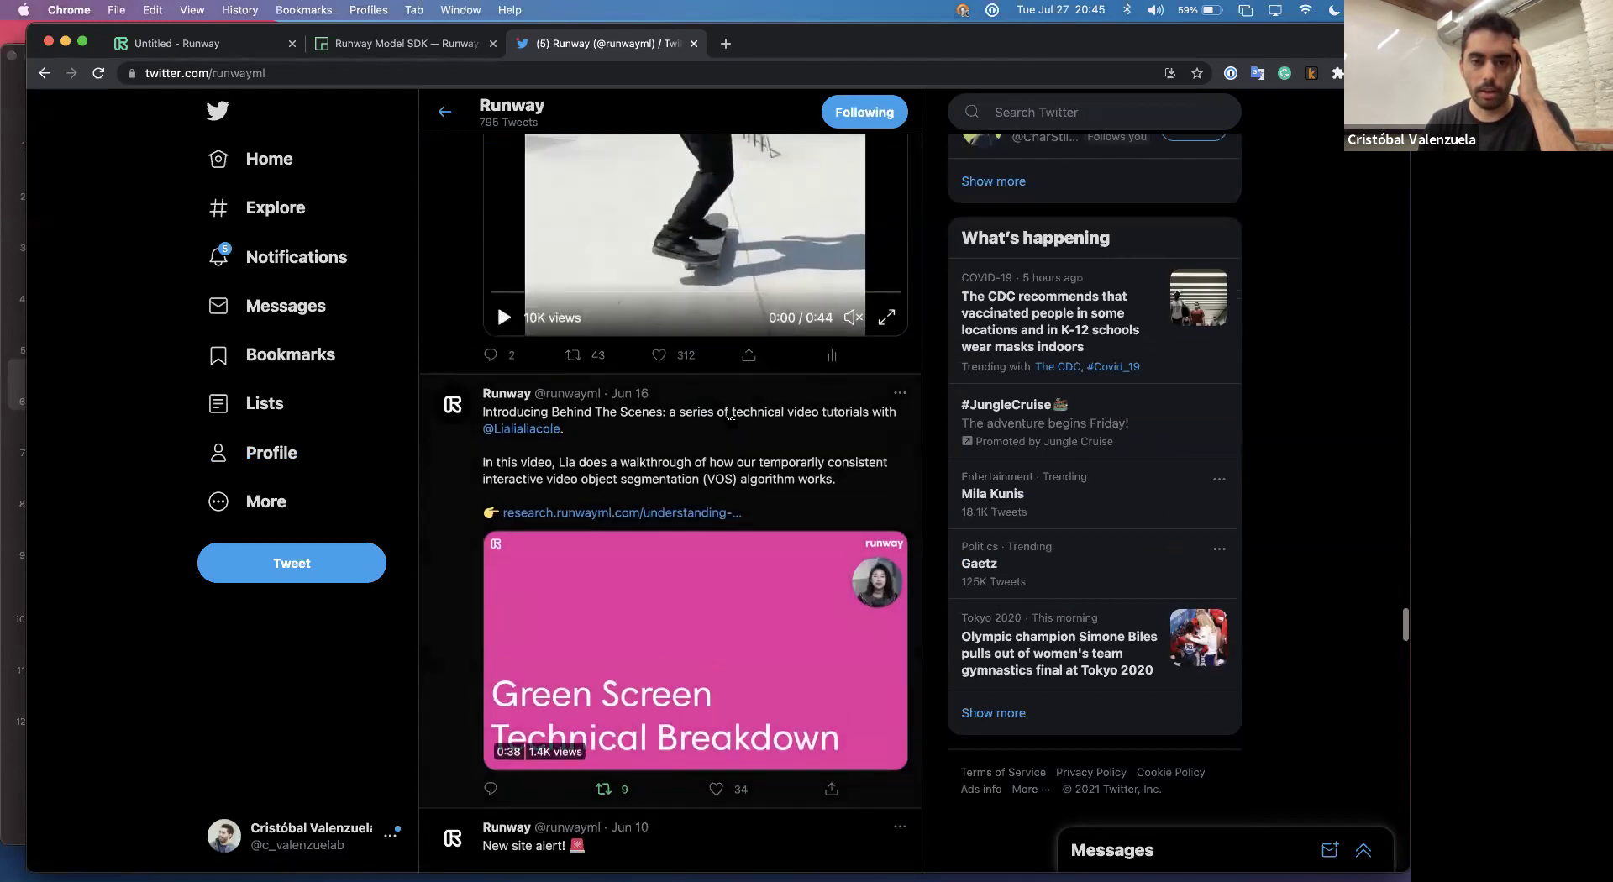
scroll(730, 419, "up", 1)
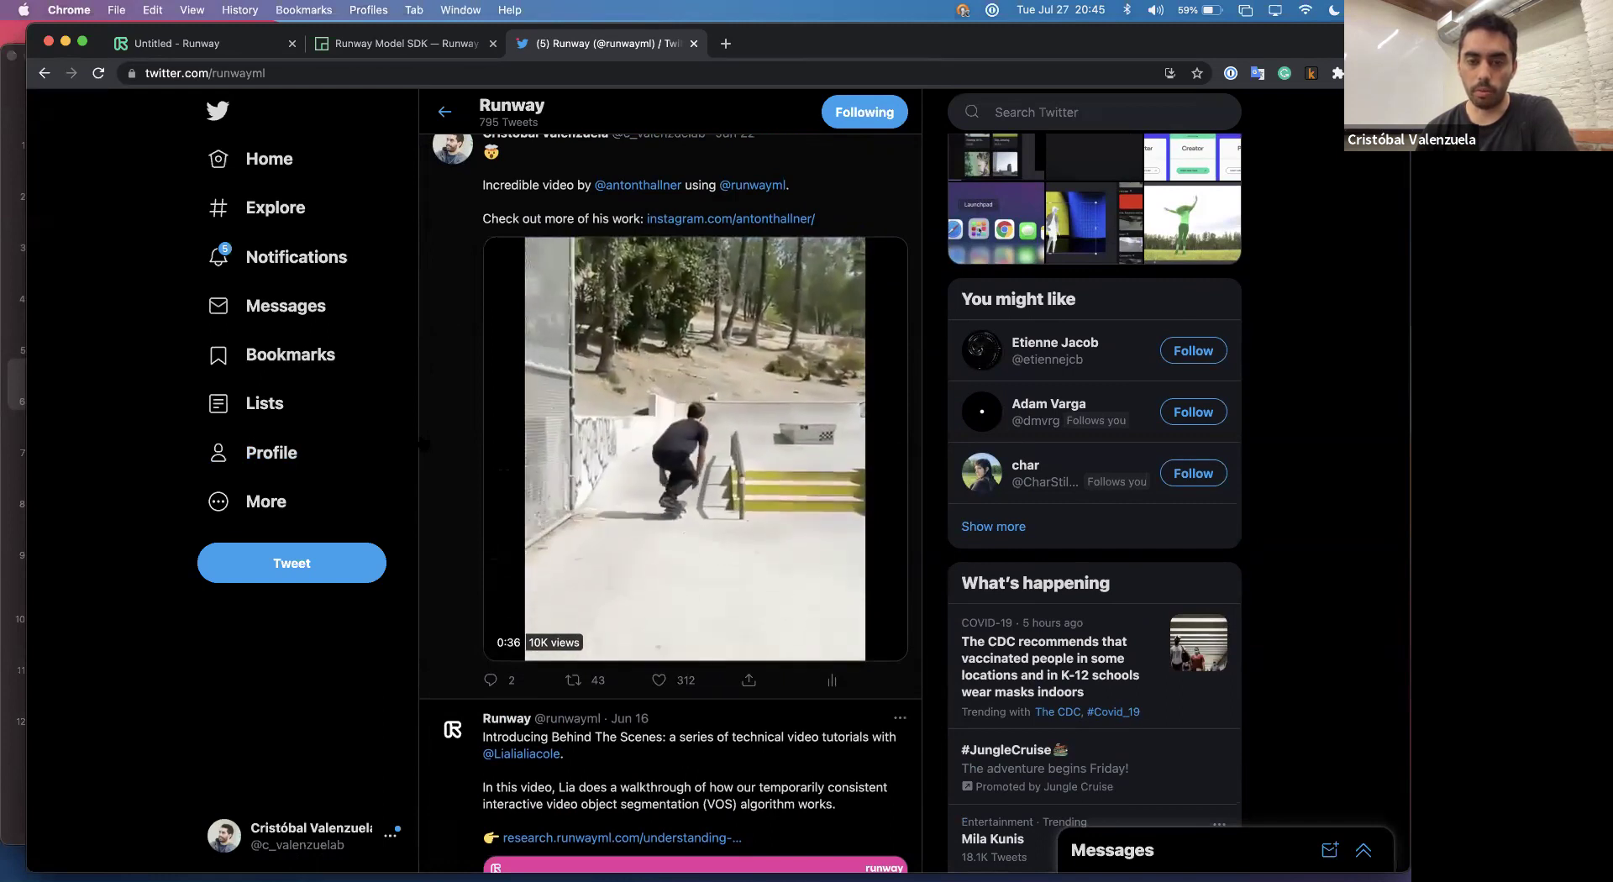
mouse_move(724, 345)
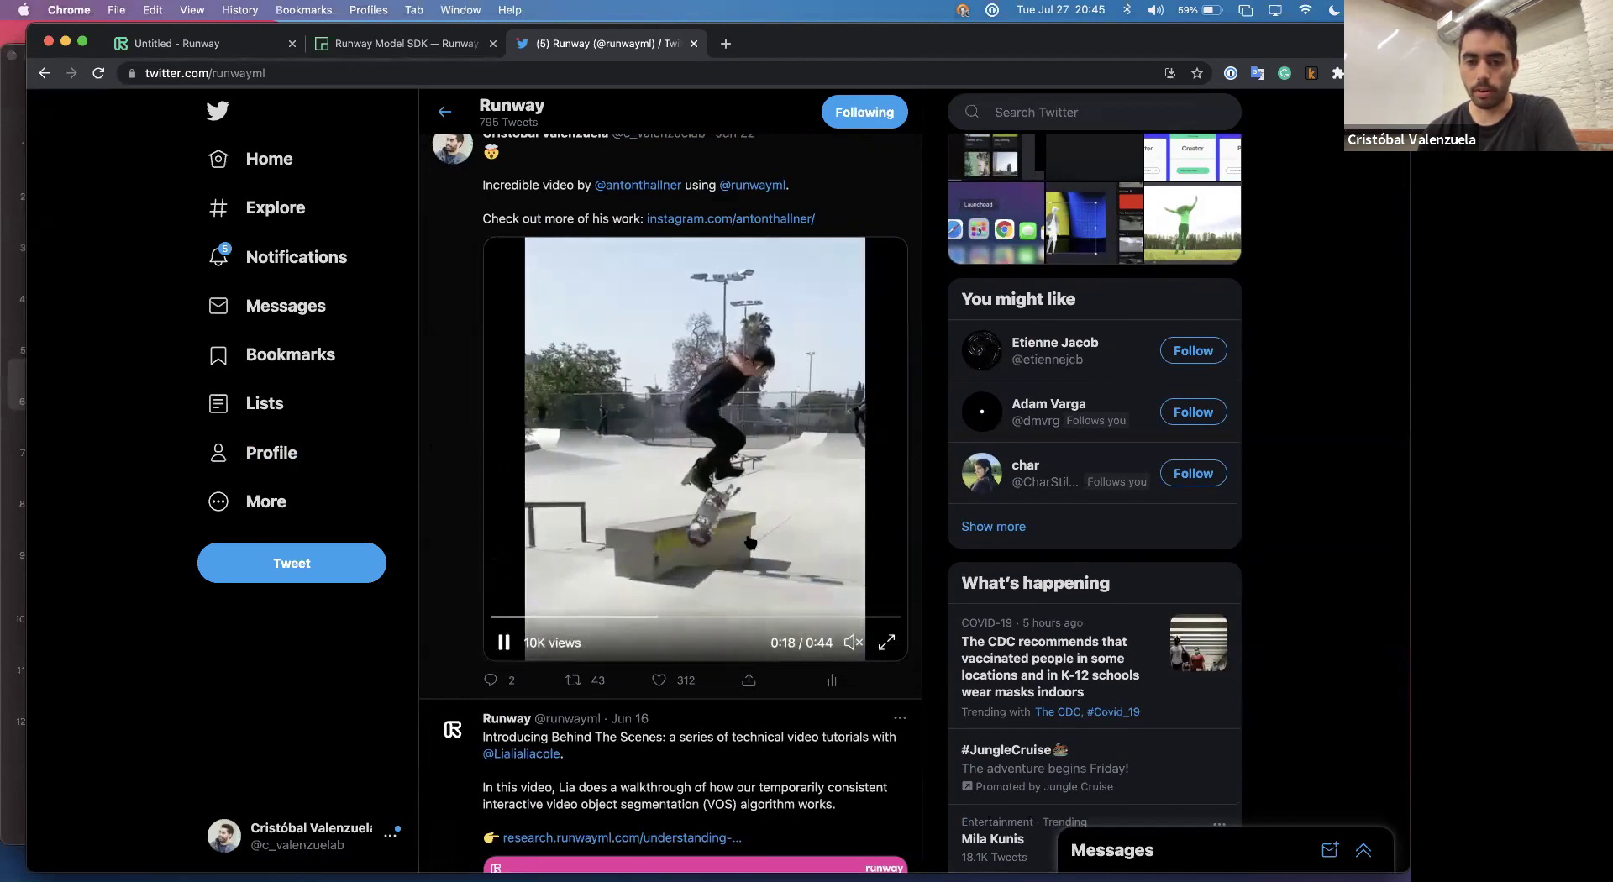
Browse Runway's older tweets and return to the May 11 post about selecting video parts with text in Green Screen.
scroll(750, 542, "down", 1)
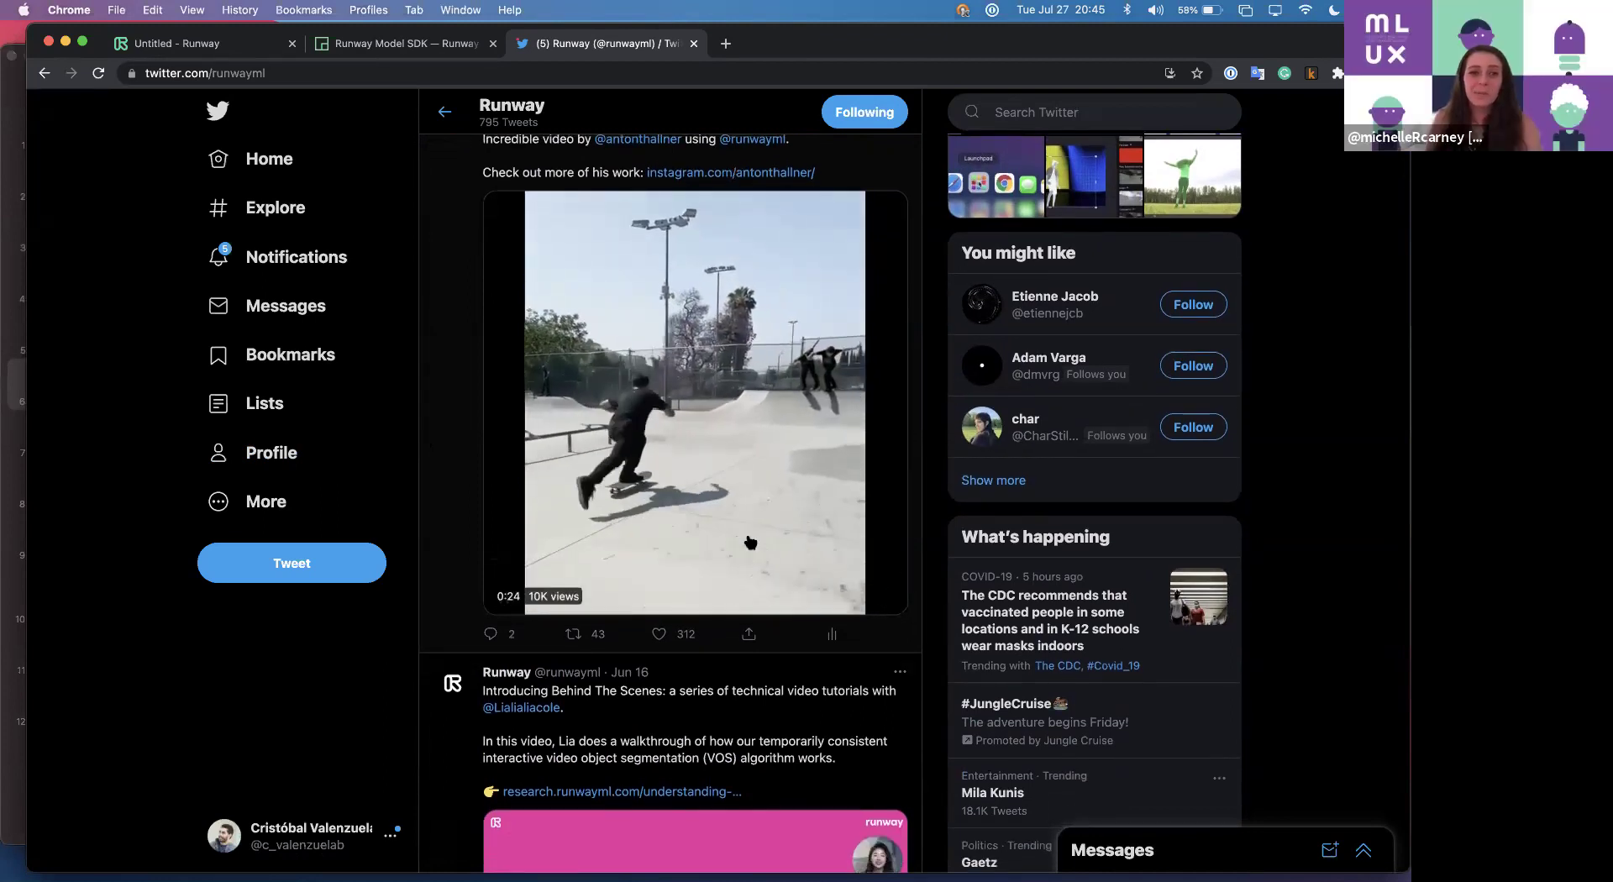
scroll(750, 542, "down", 15)
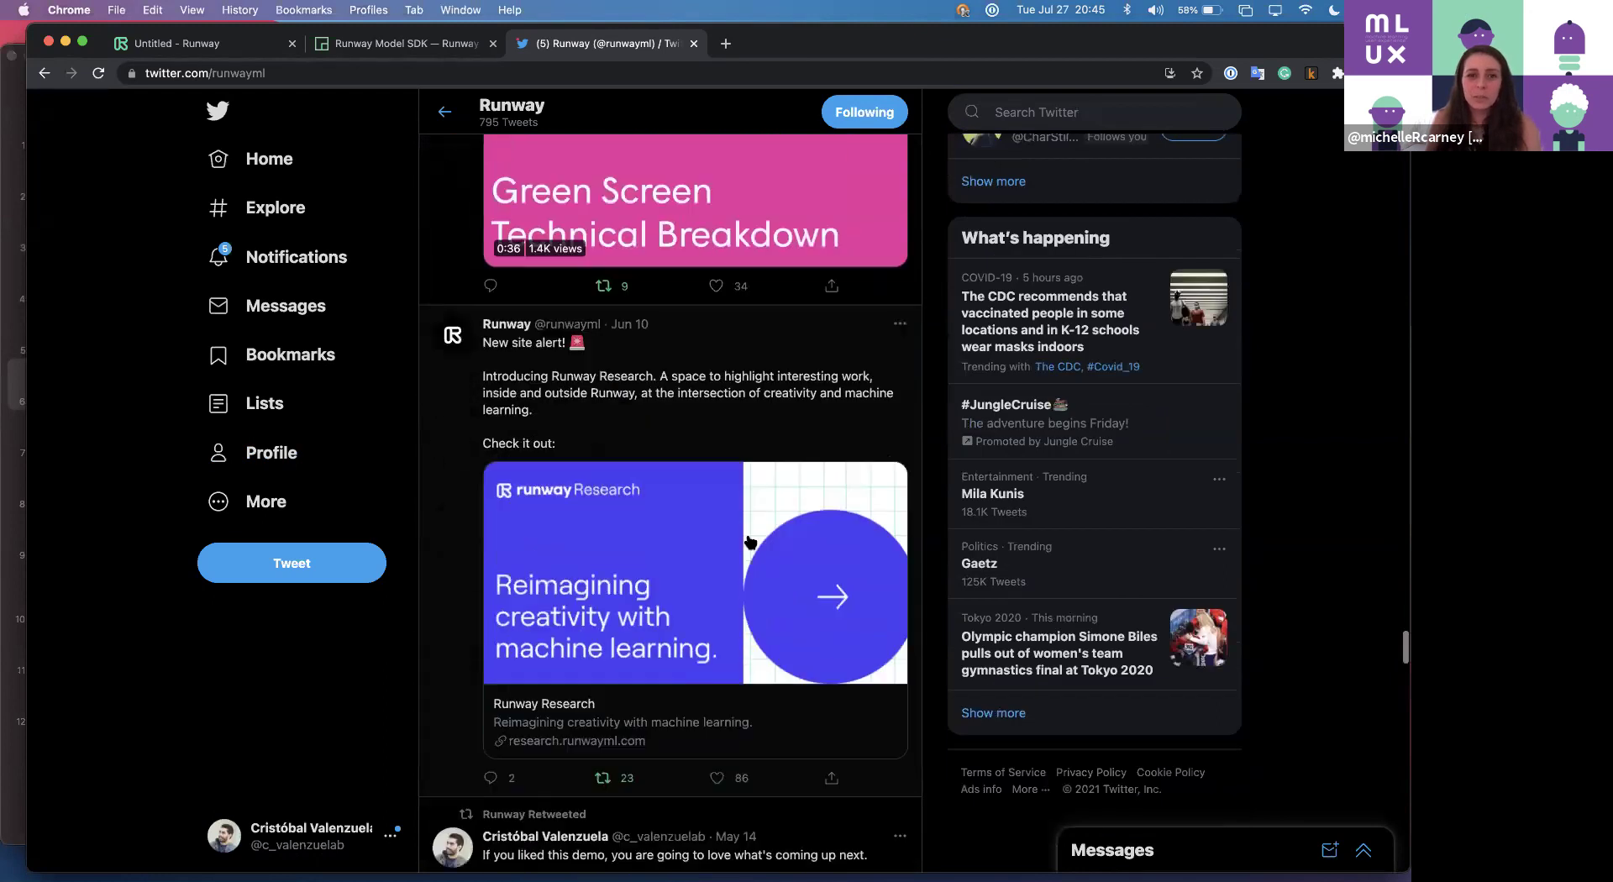
scroll(750, 541, "down", 15)
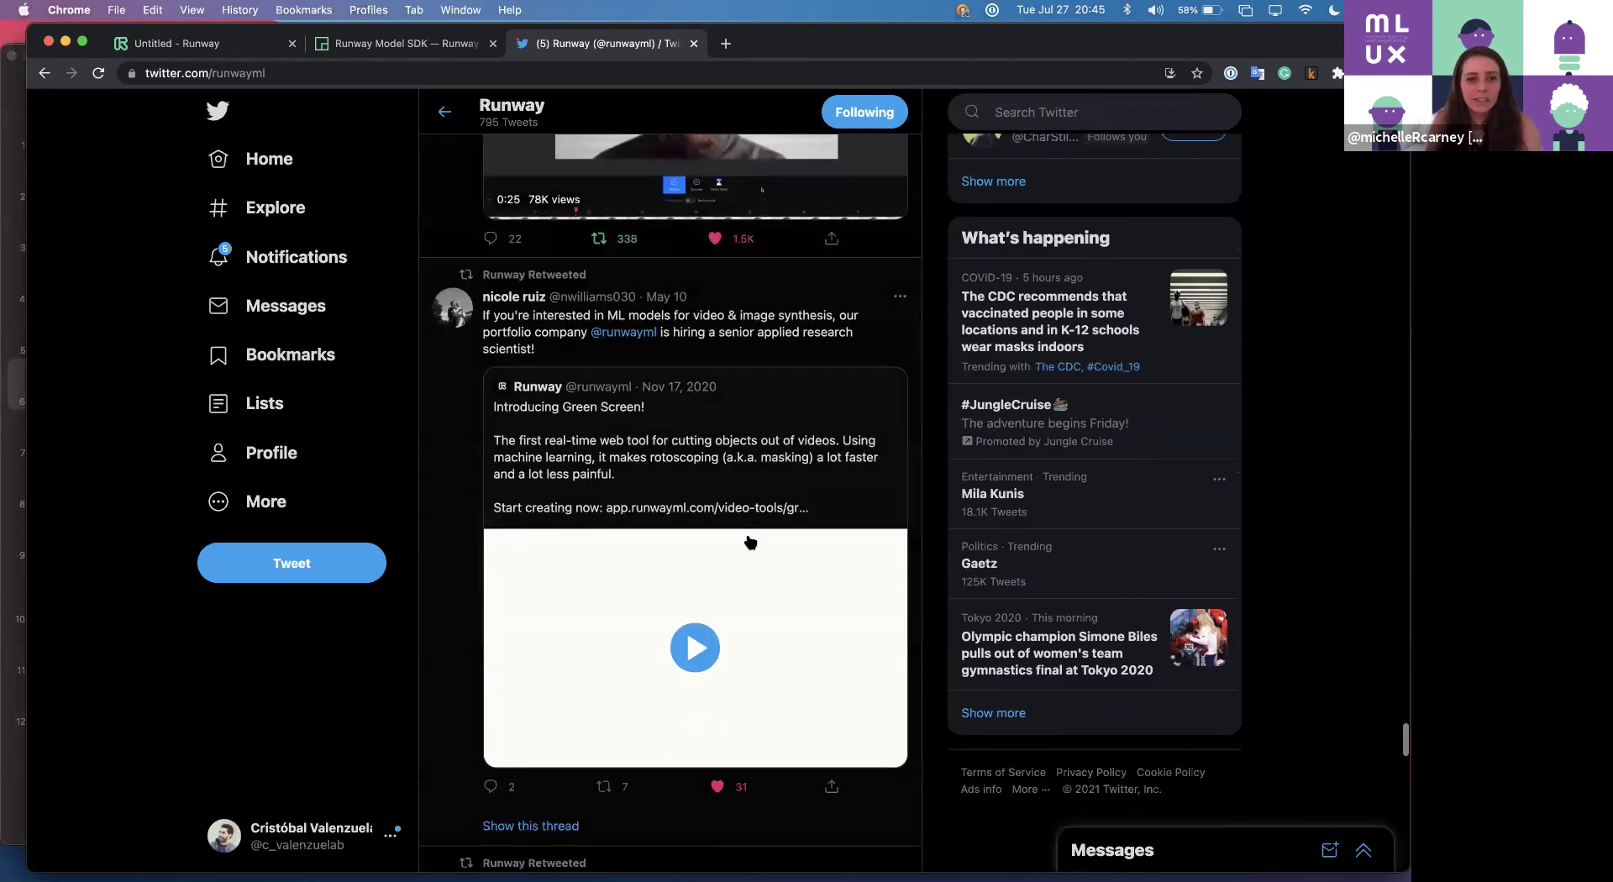
scroll(750, 542, "up", 8)
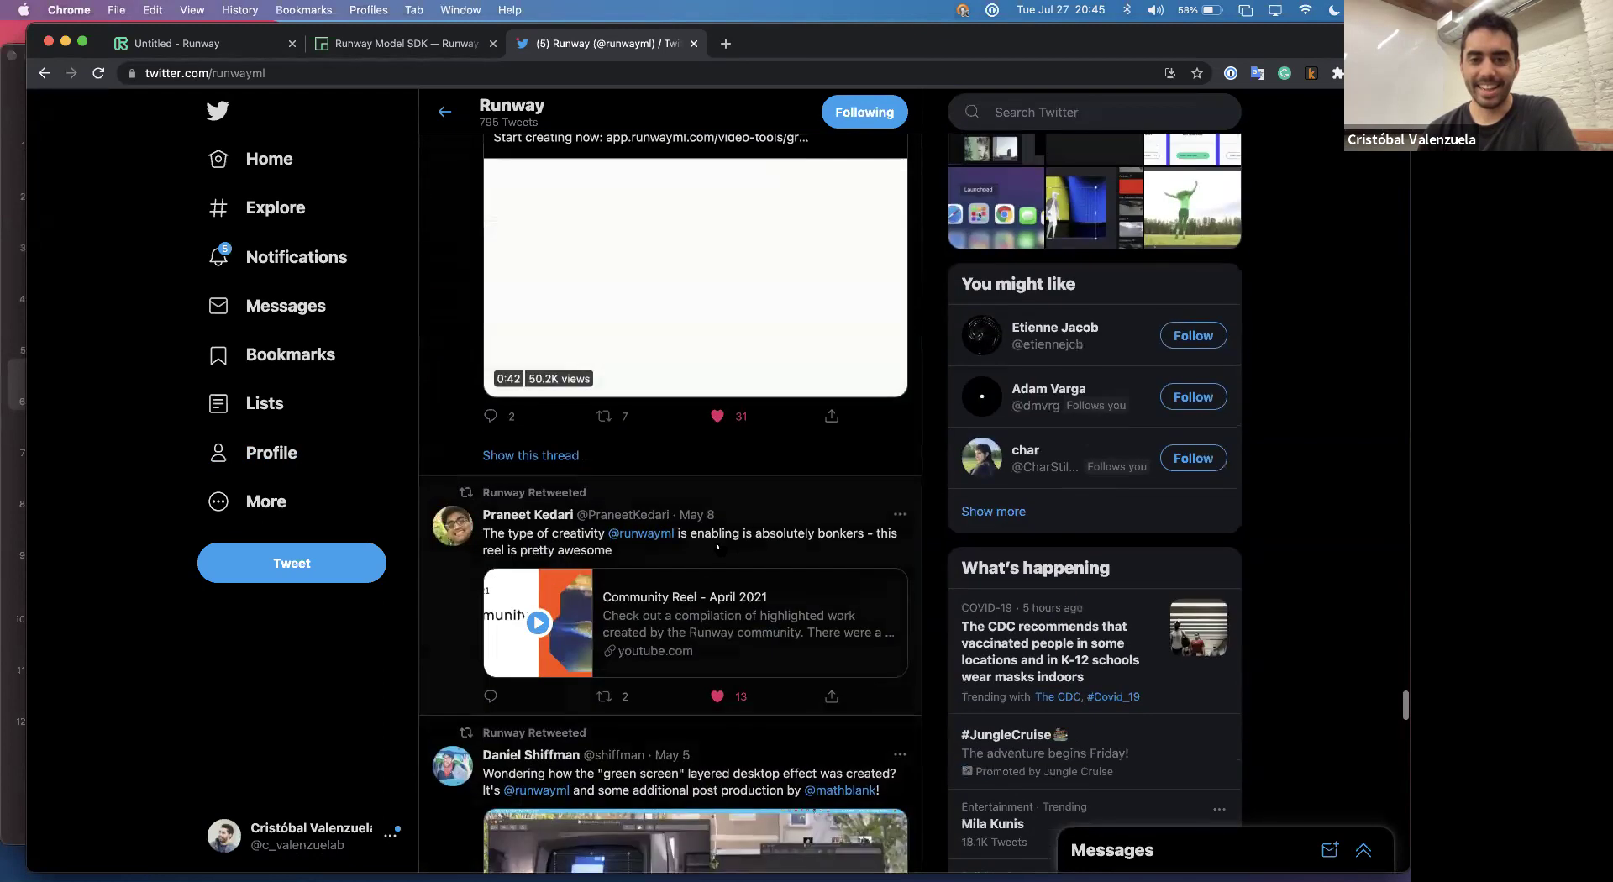
scroll(720, 548, "down", 15)
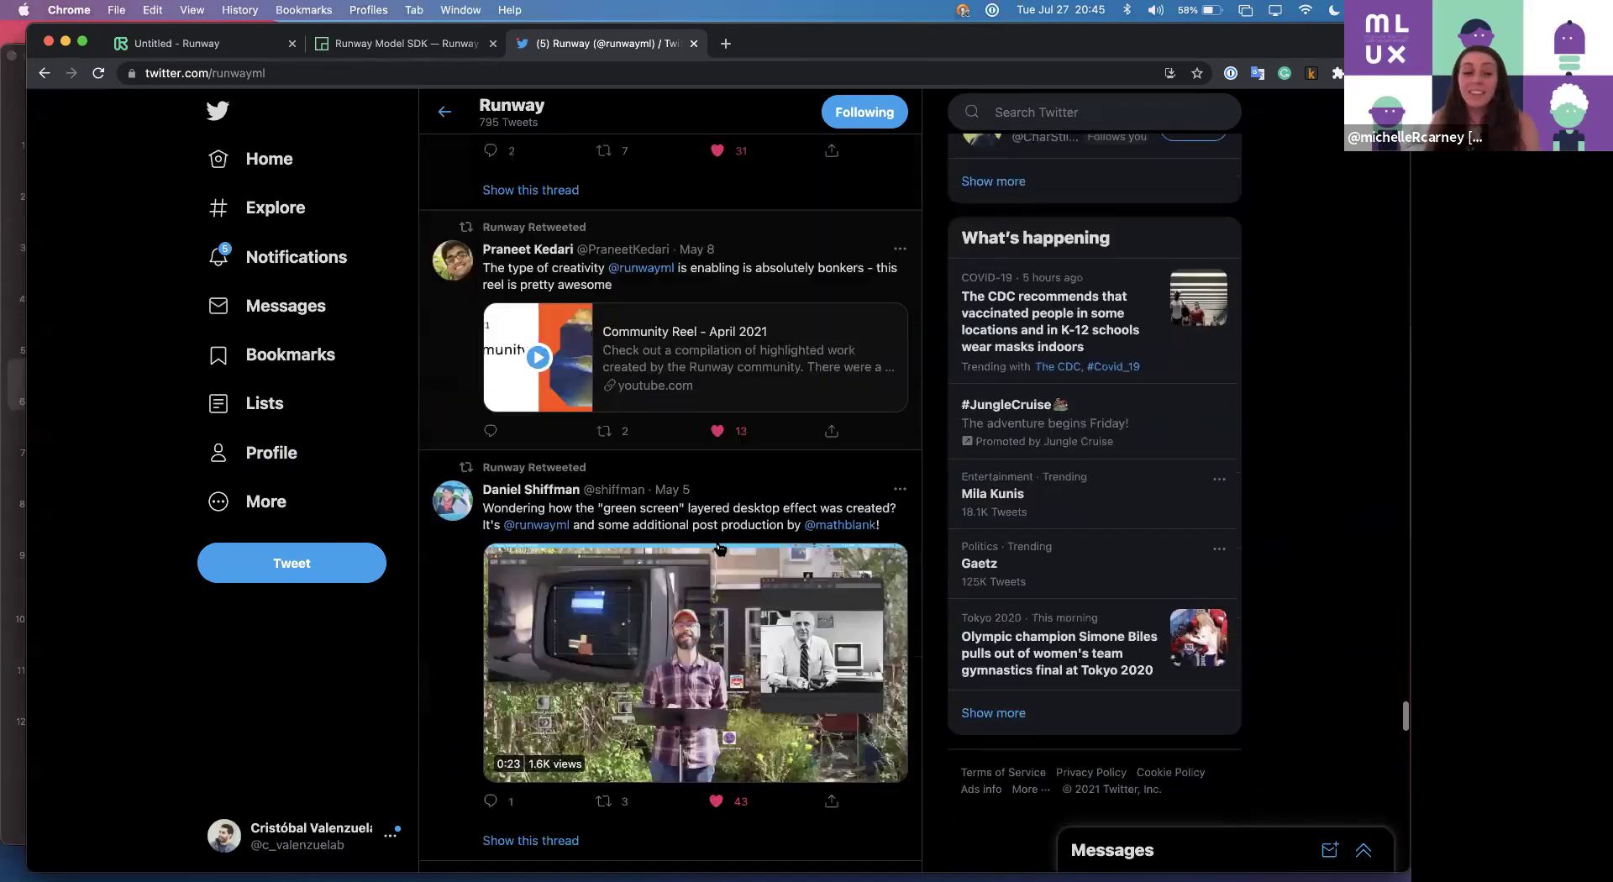
scroll(720, 549, "down", 2)
scroll(720, 549, "up", 12)
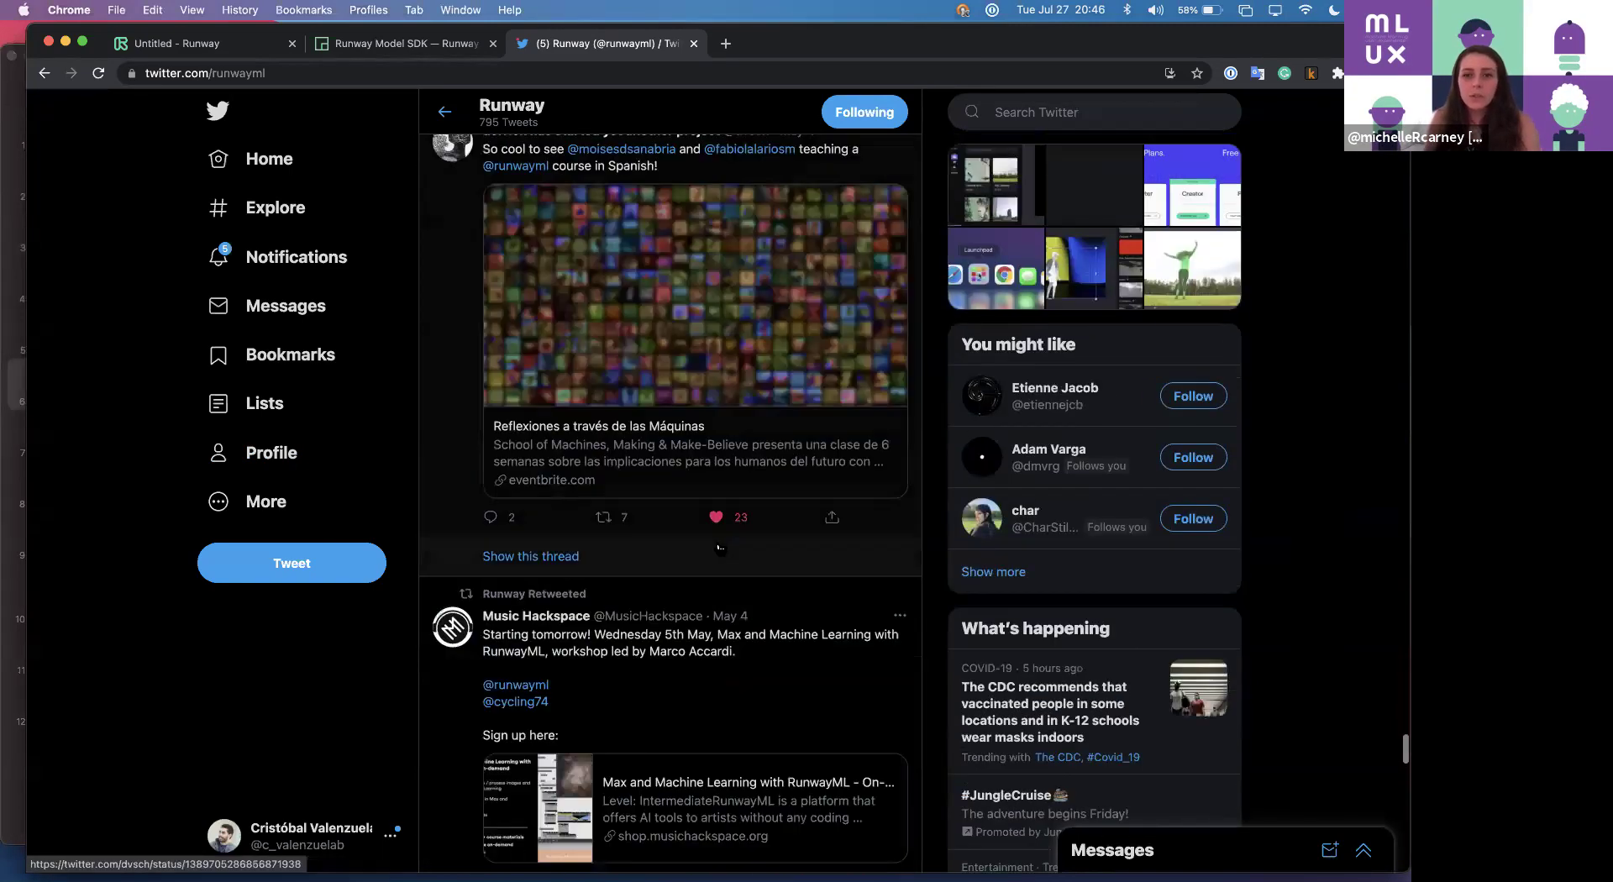
scroll(720, 548, "up", 15)
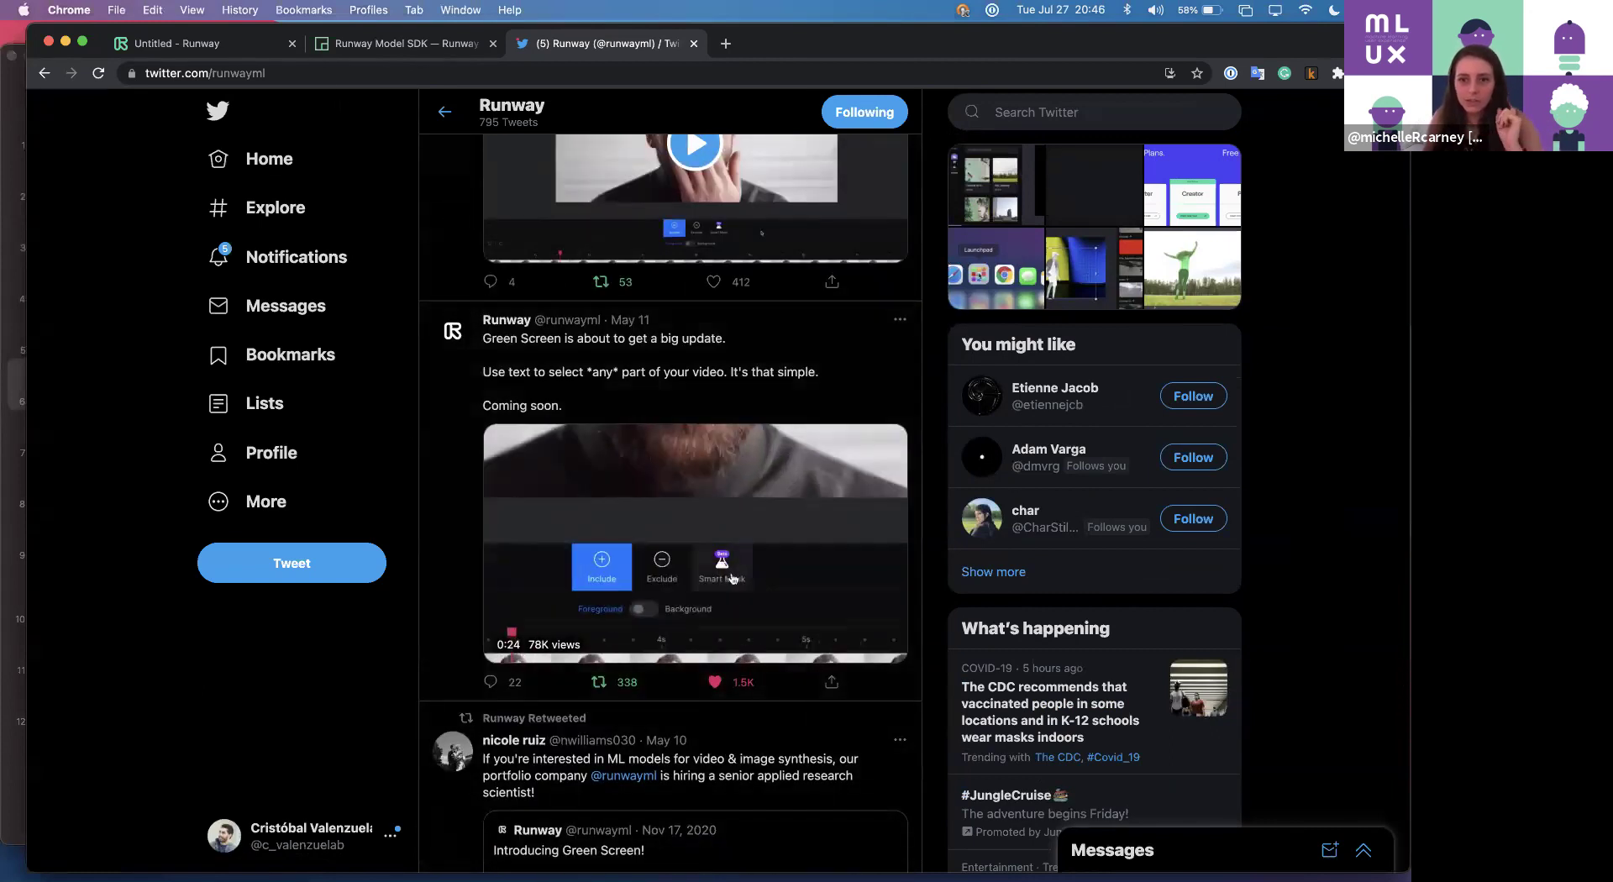
Switch back to the Runway video project and add the Lens Flare effect to the background street clip.
left_click(258, 49)
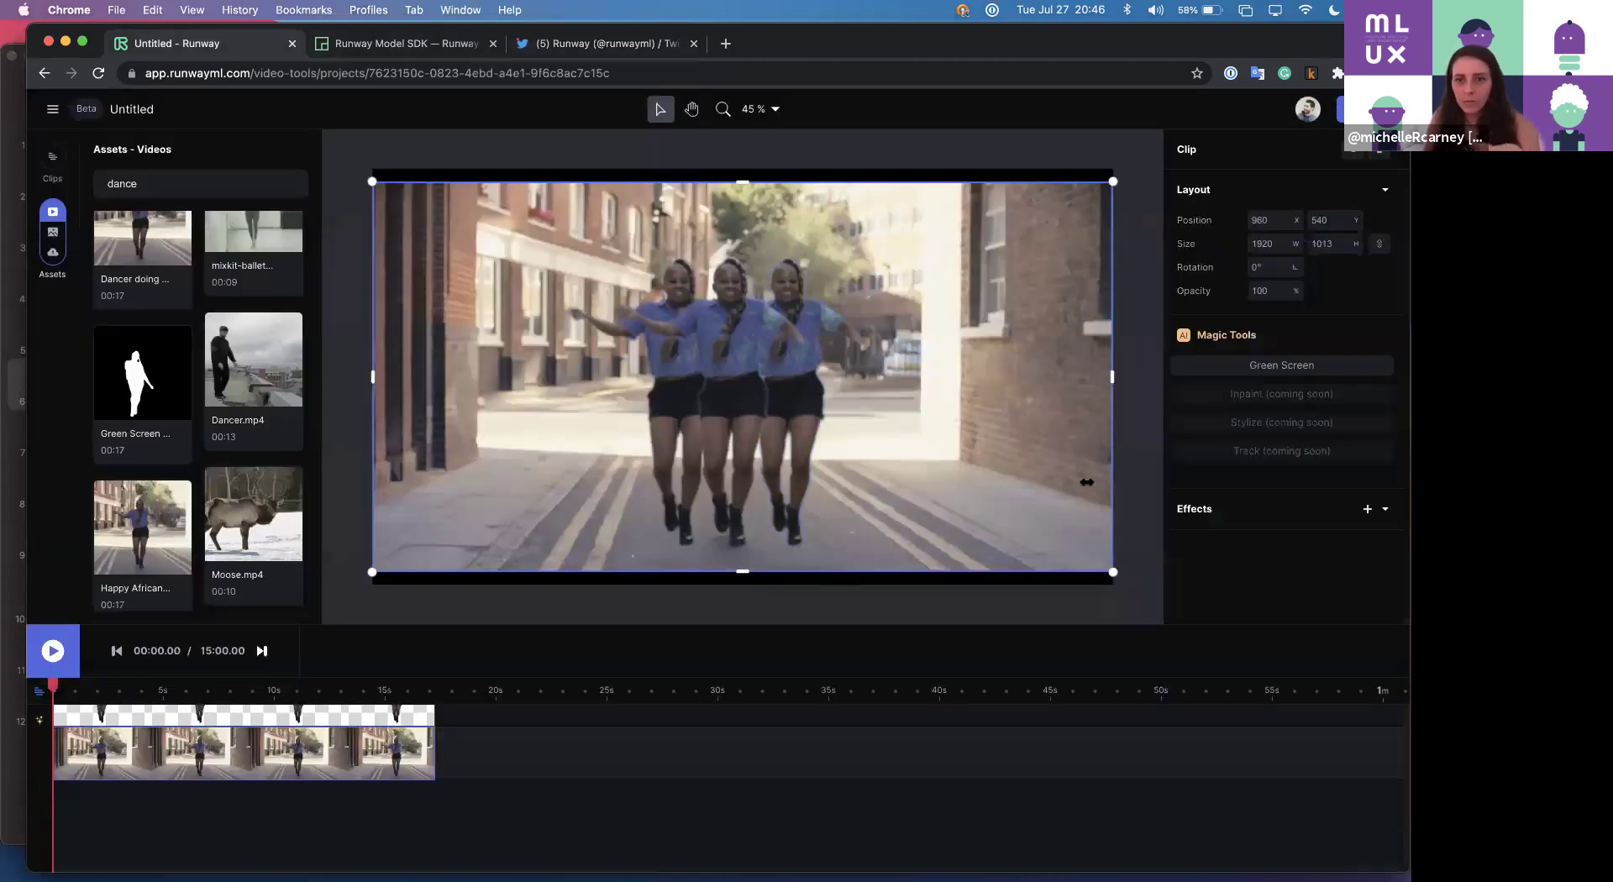
left_click(1367, 509)
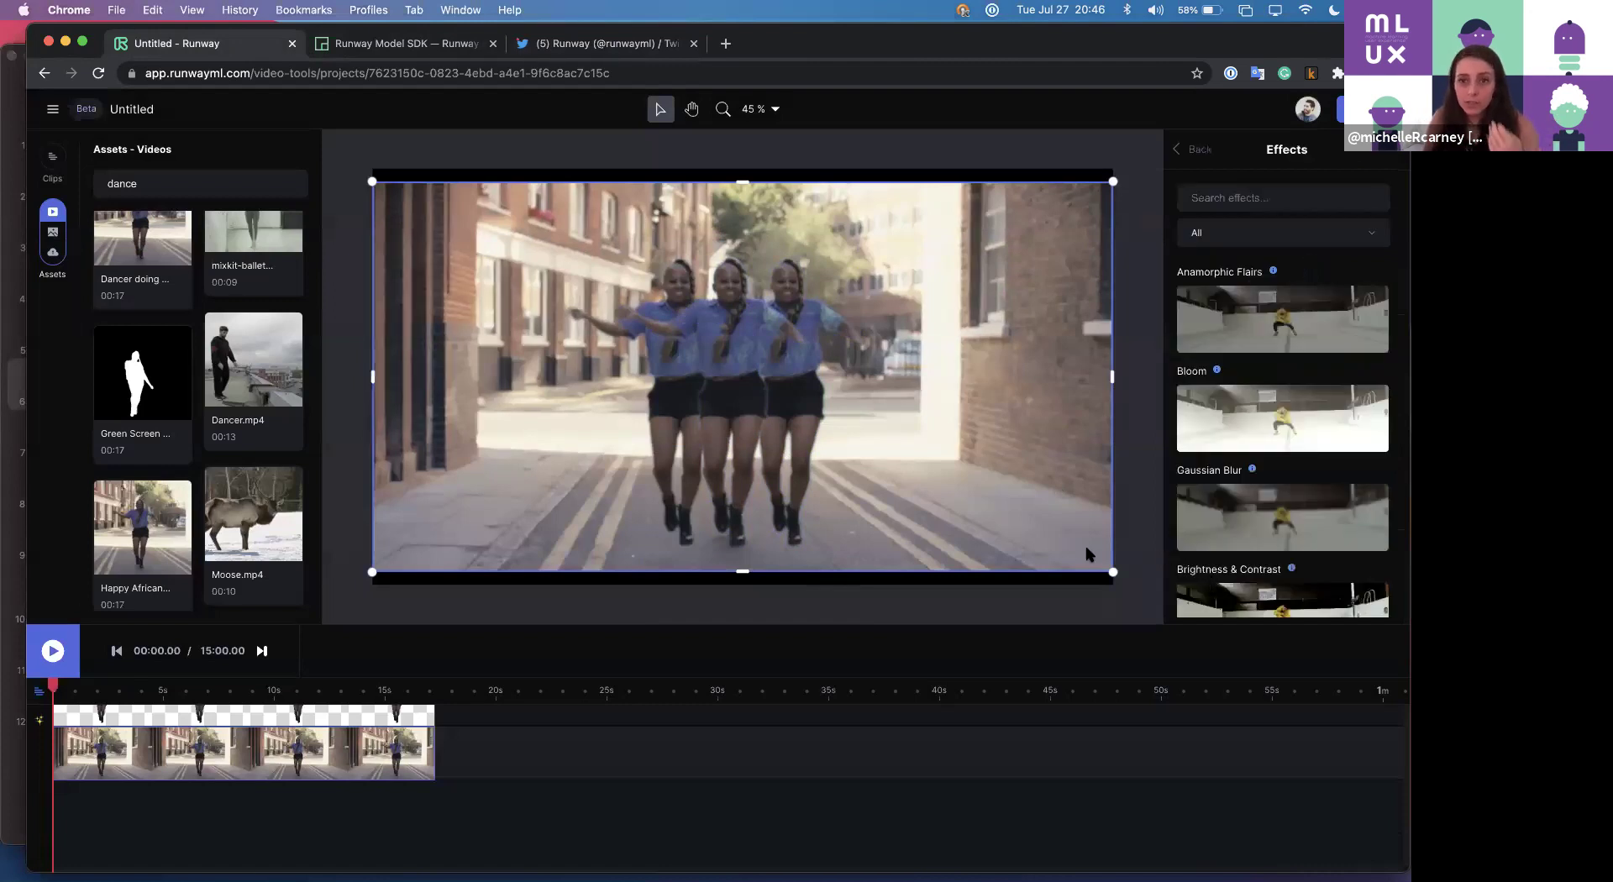
scroll(1305, 496, "down", 5)
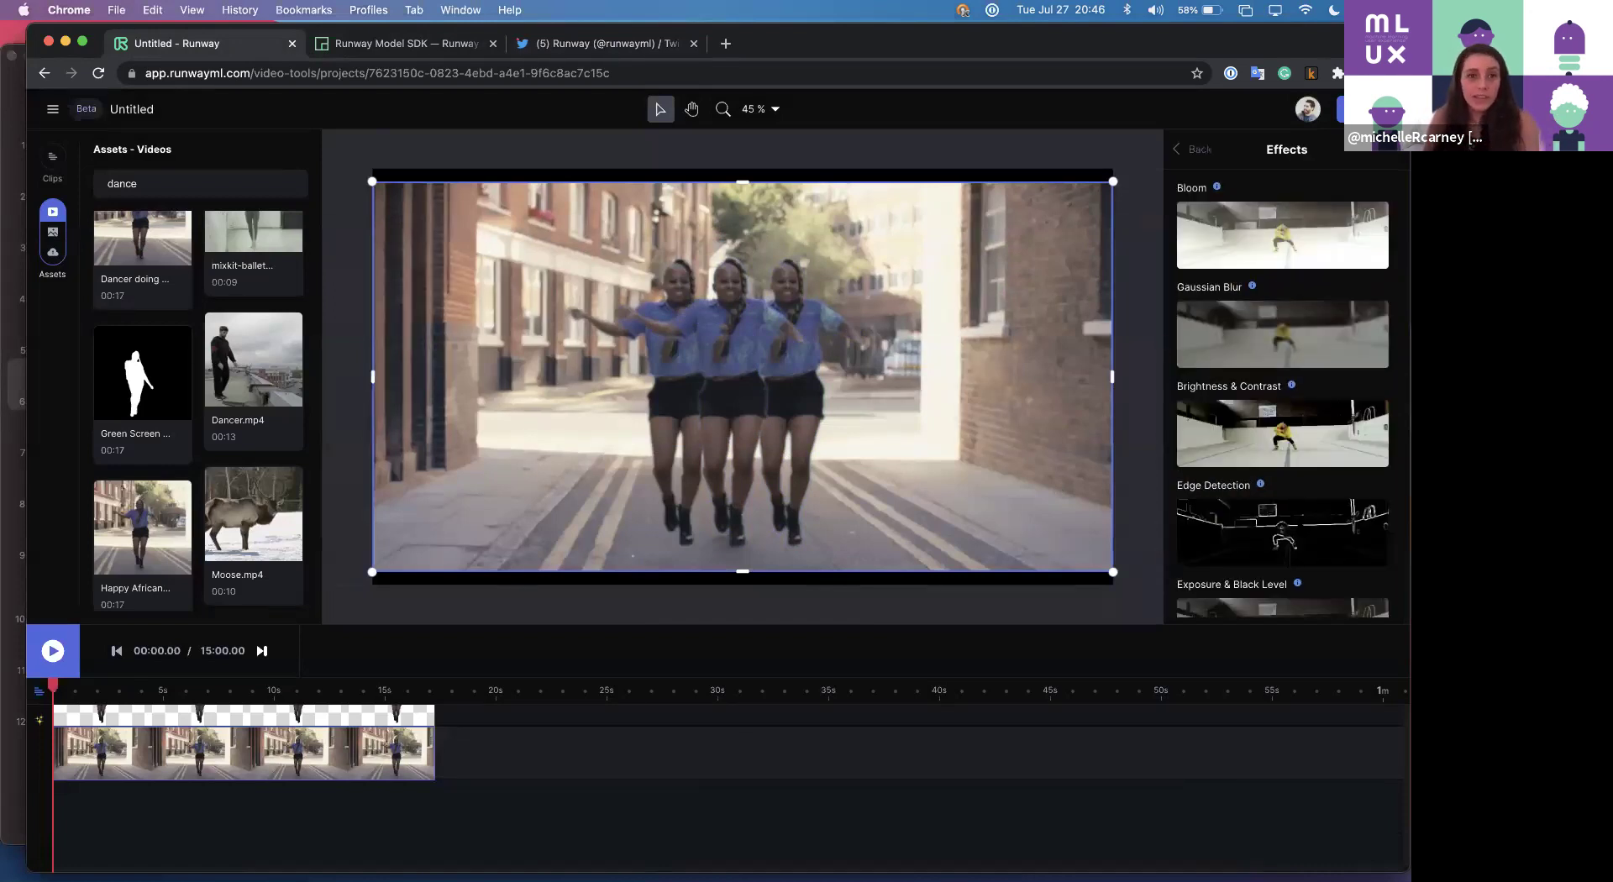
scroll(1301, 528, "down", 6)
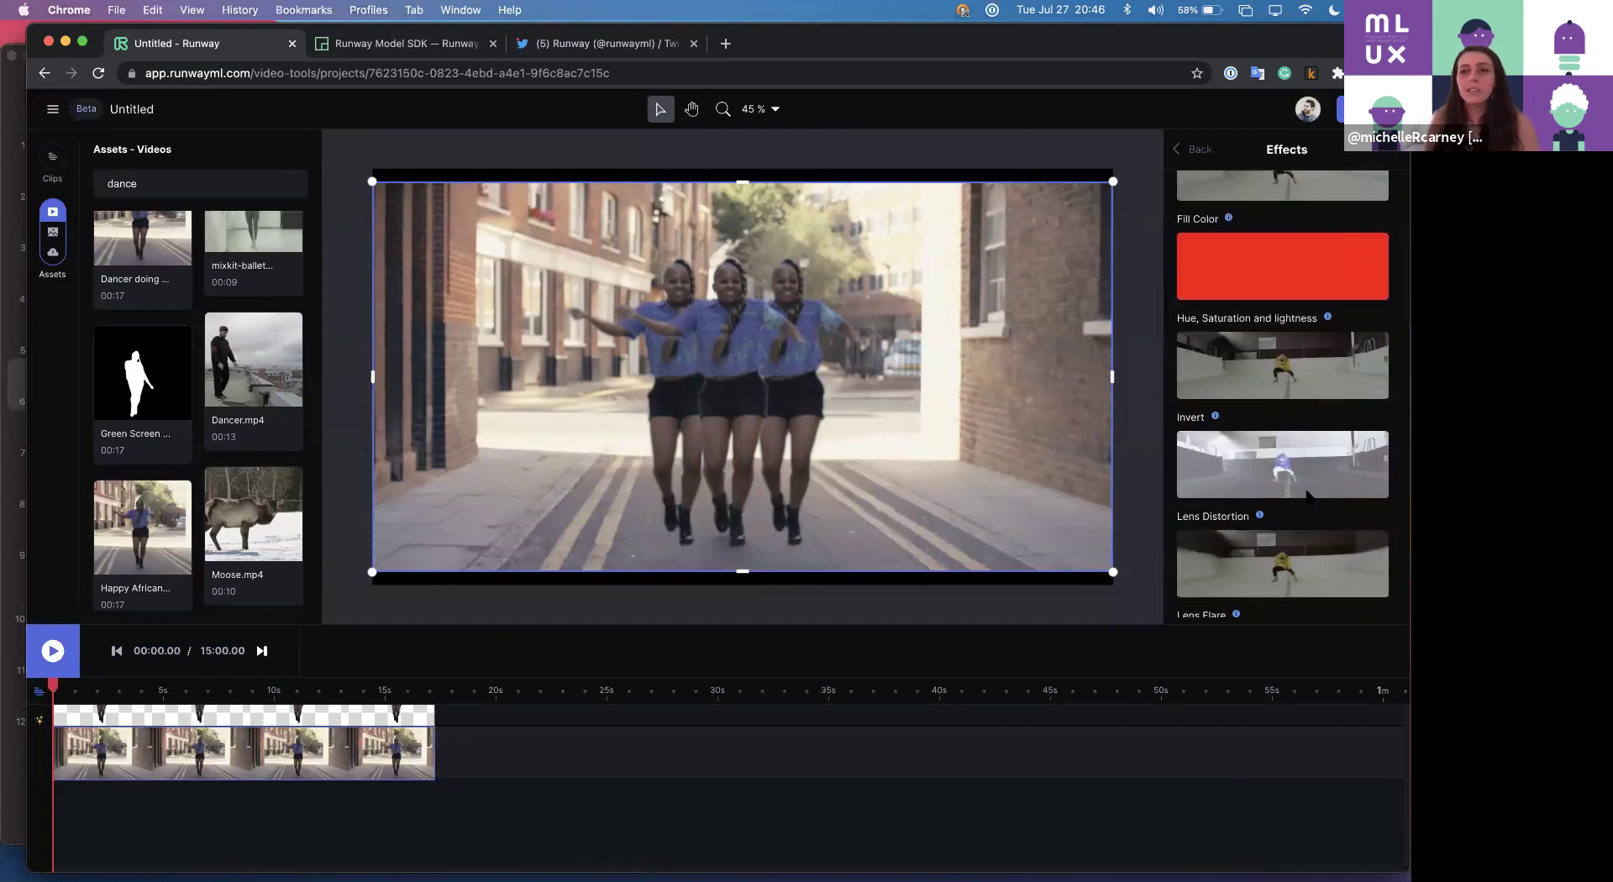
scroll(1264, 538, "down", 2)
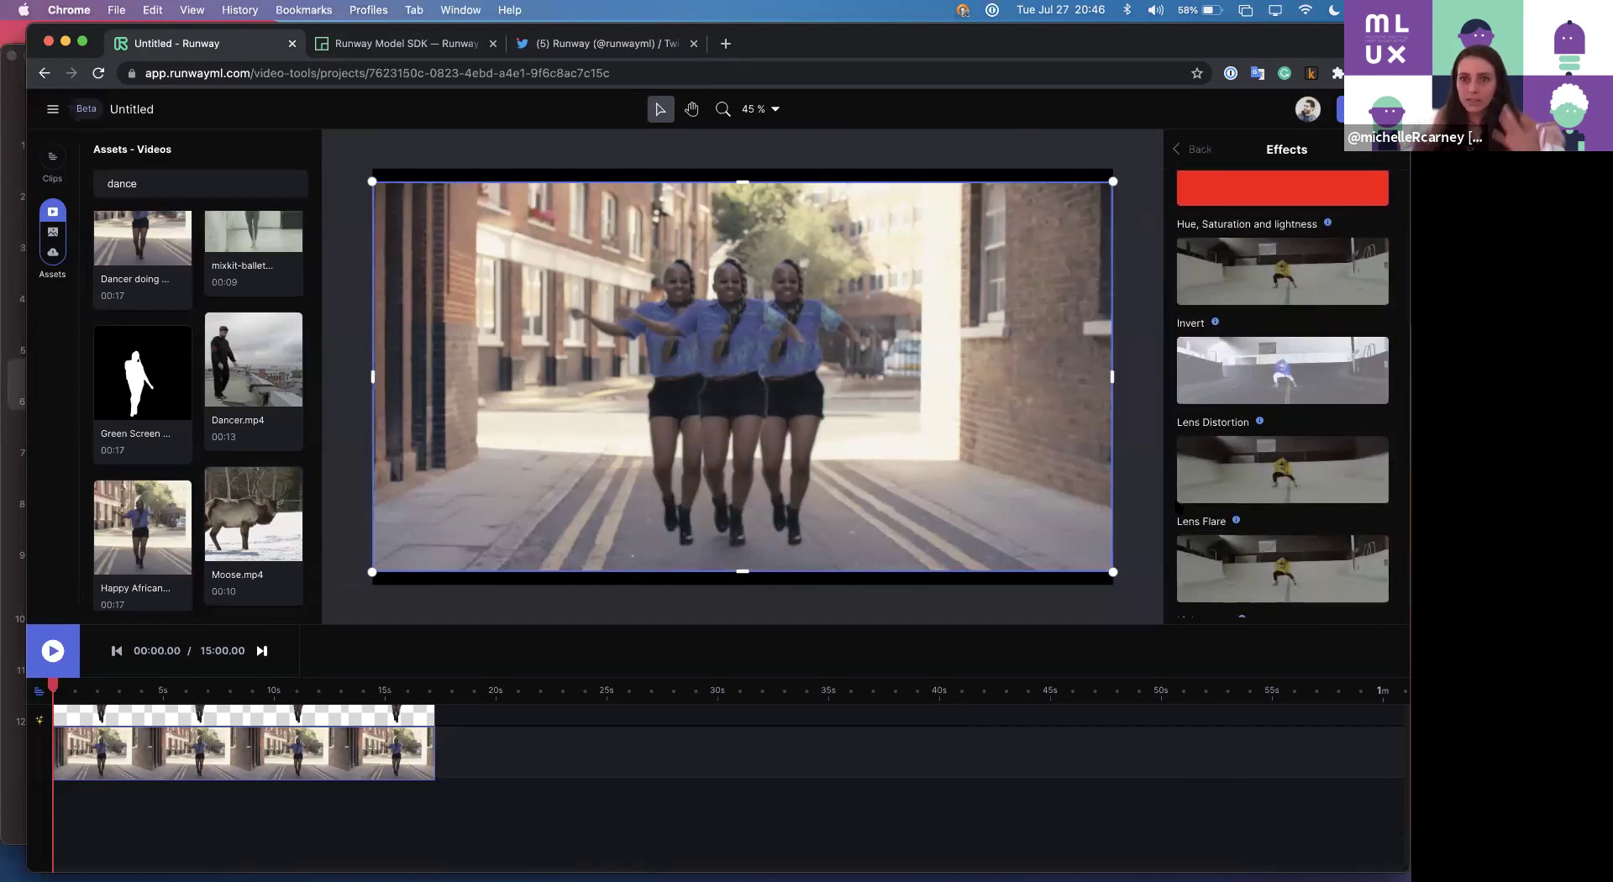
left_click(1360, 578)
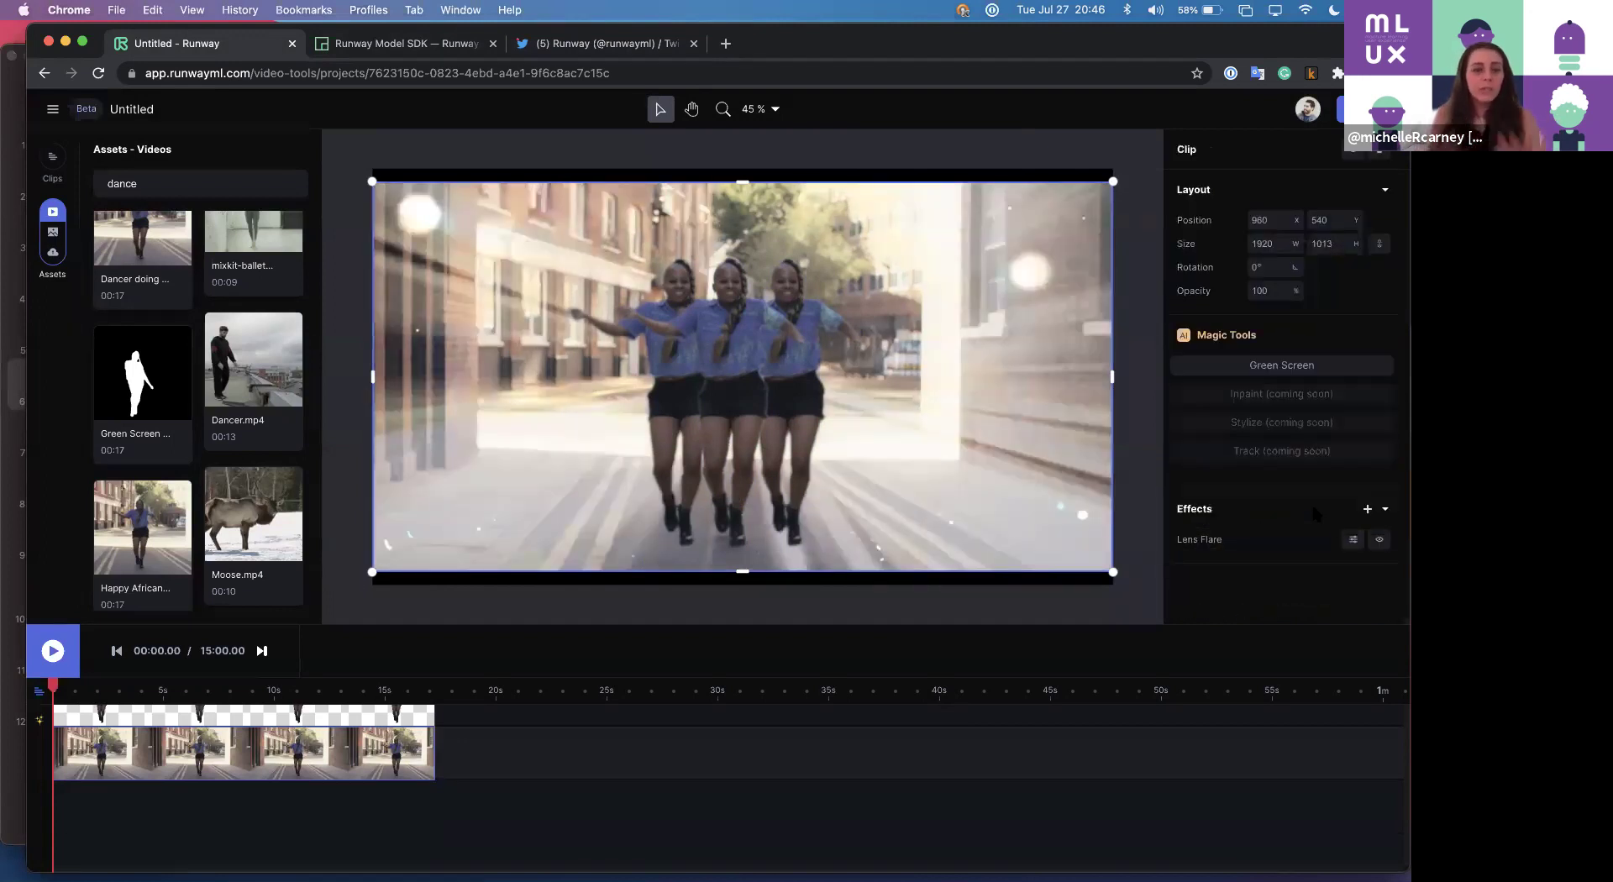
Set the Lens Flare effect's Rays to 0.44 and play part of the scene to preview it.
left_click(1352, 539)
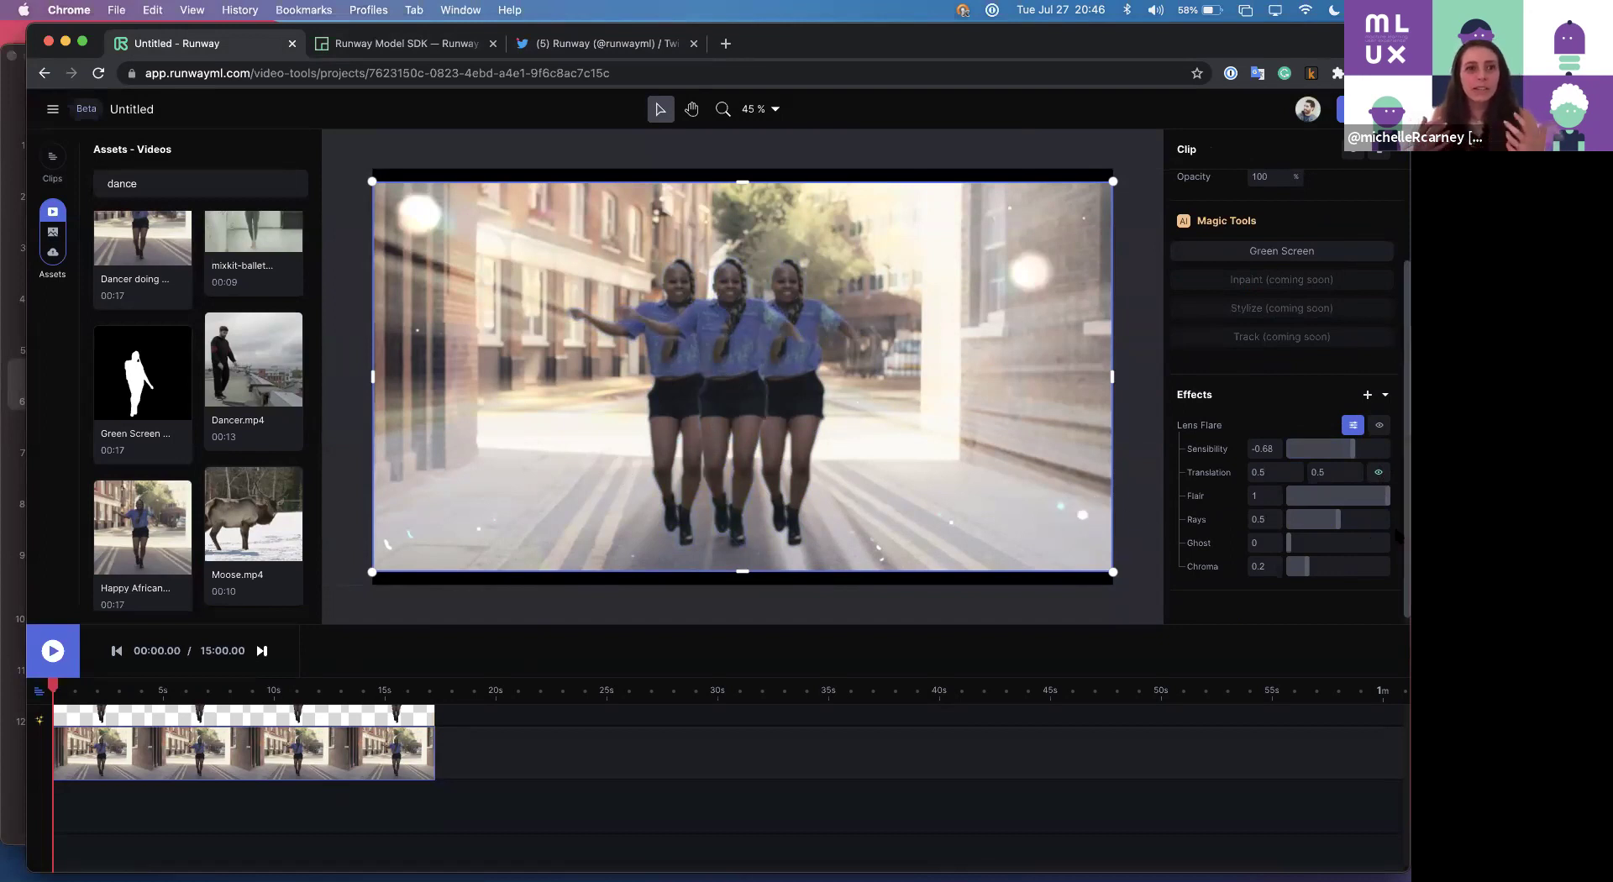
left_click_drag(1338, 519, 1332, 519)
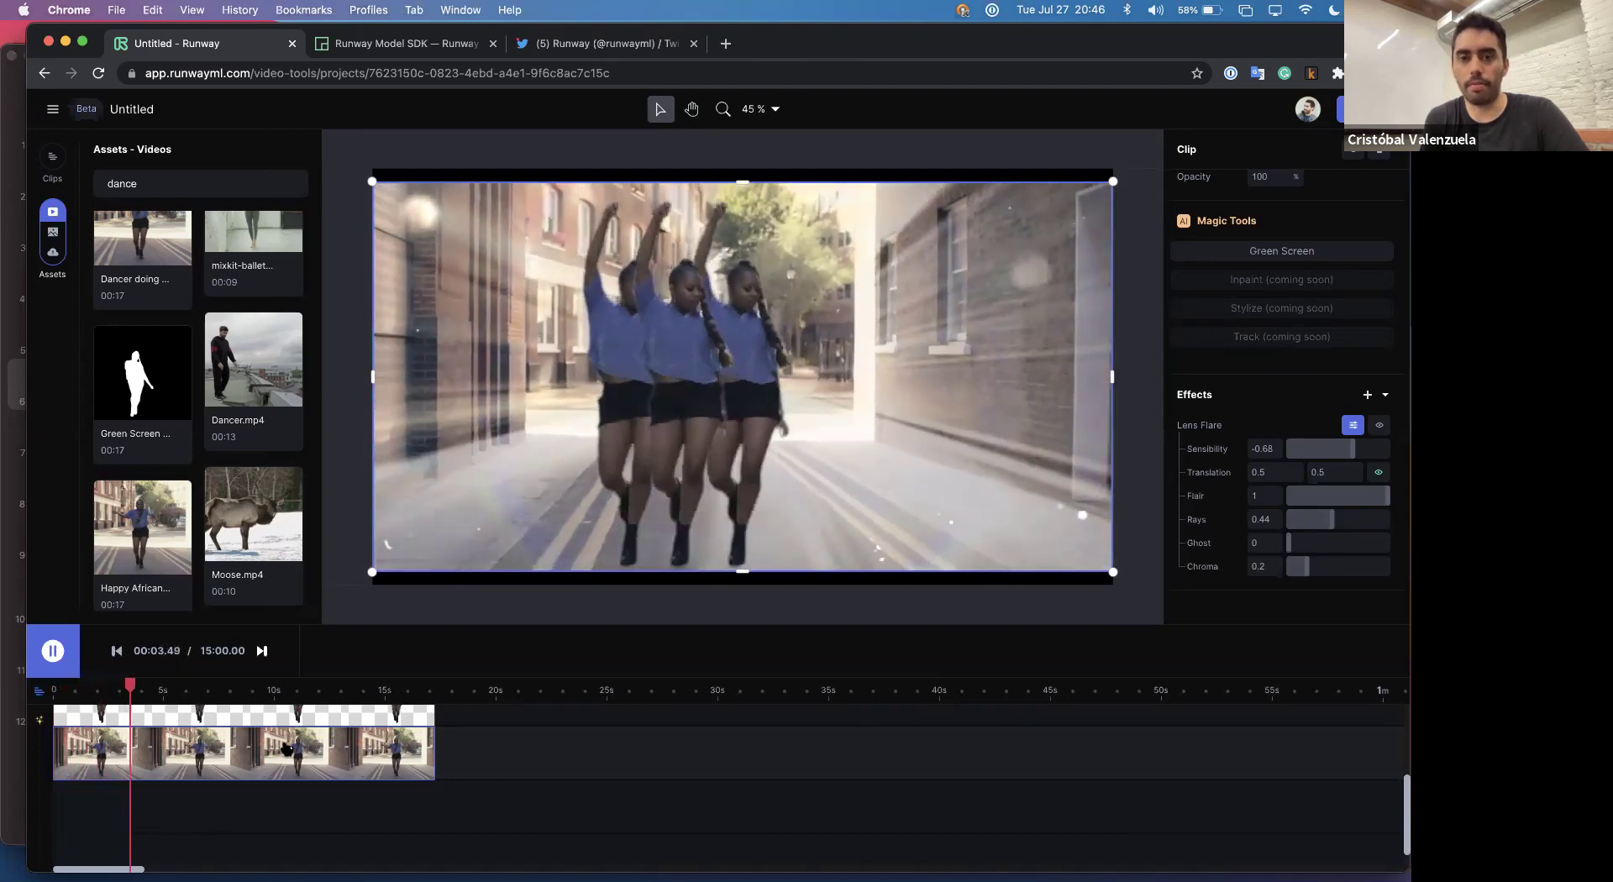
key("space")
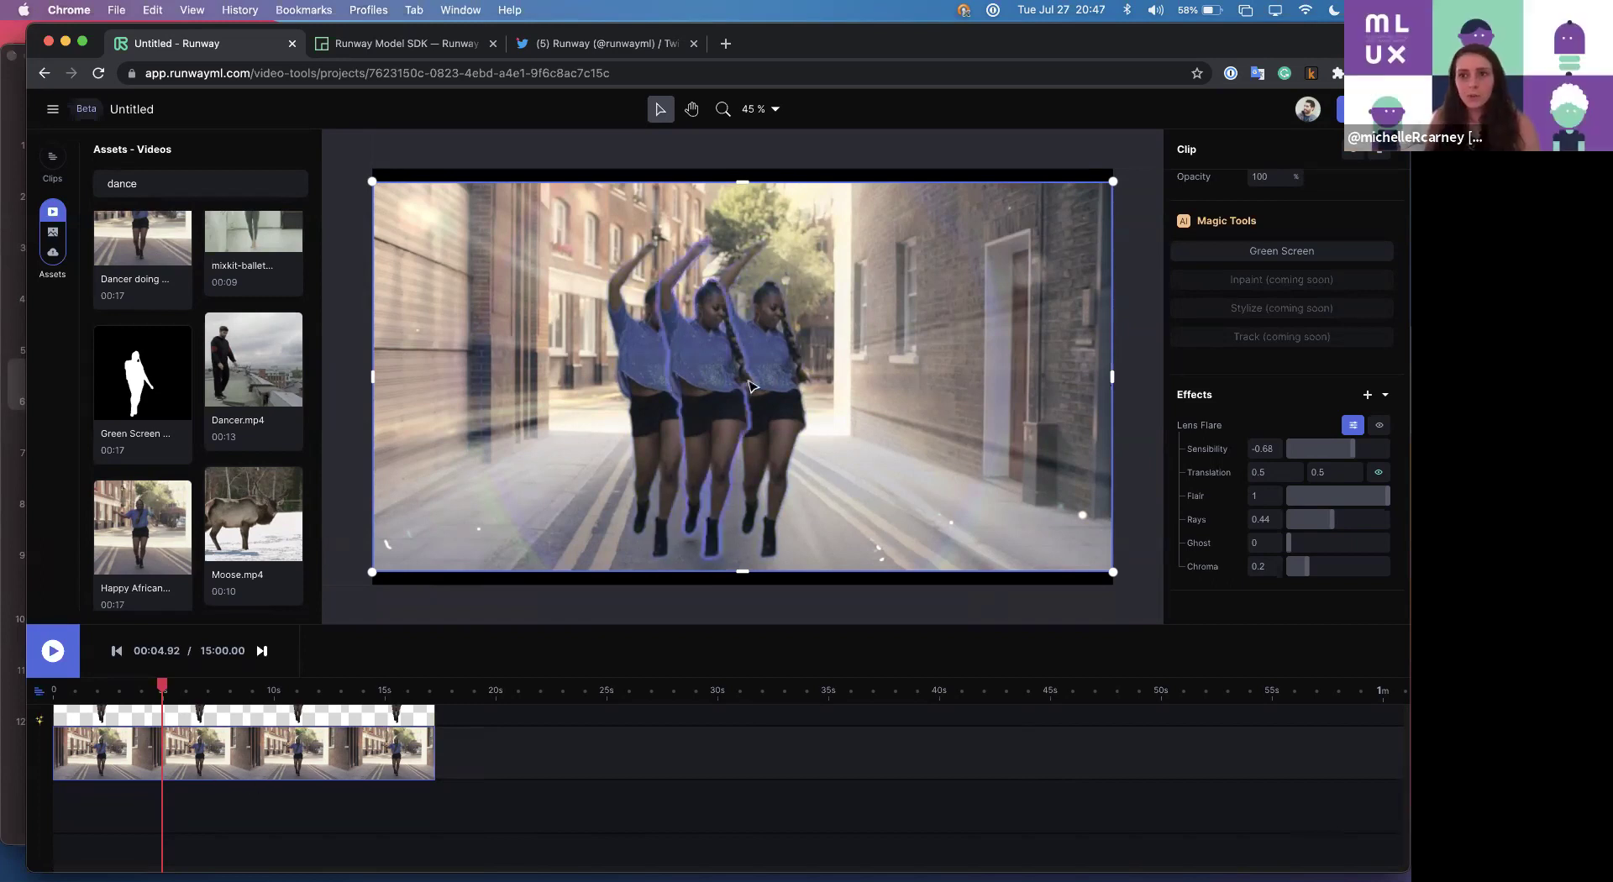
Rearrange the masked dancers into an evenly spaced trio, placing the rightmost copy at X position 1140, and expand its animation tracks.
mouse_move(518, 384)
left_mouse_down()
mouse_move(702, 384)
mouse_move(540, 384)
left_mouse_up()
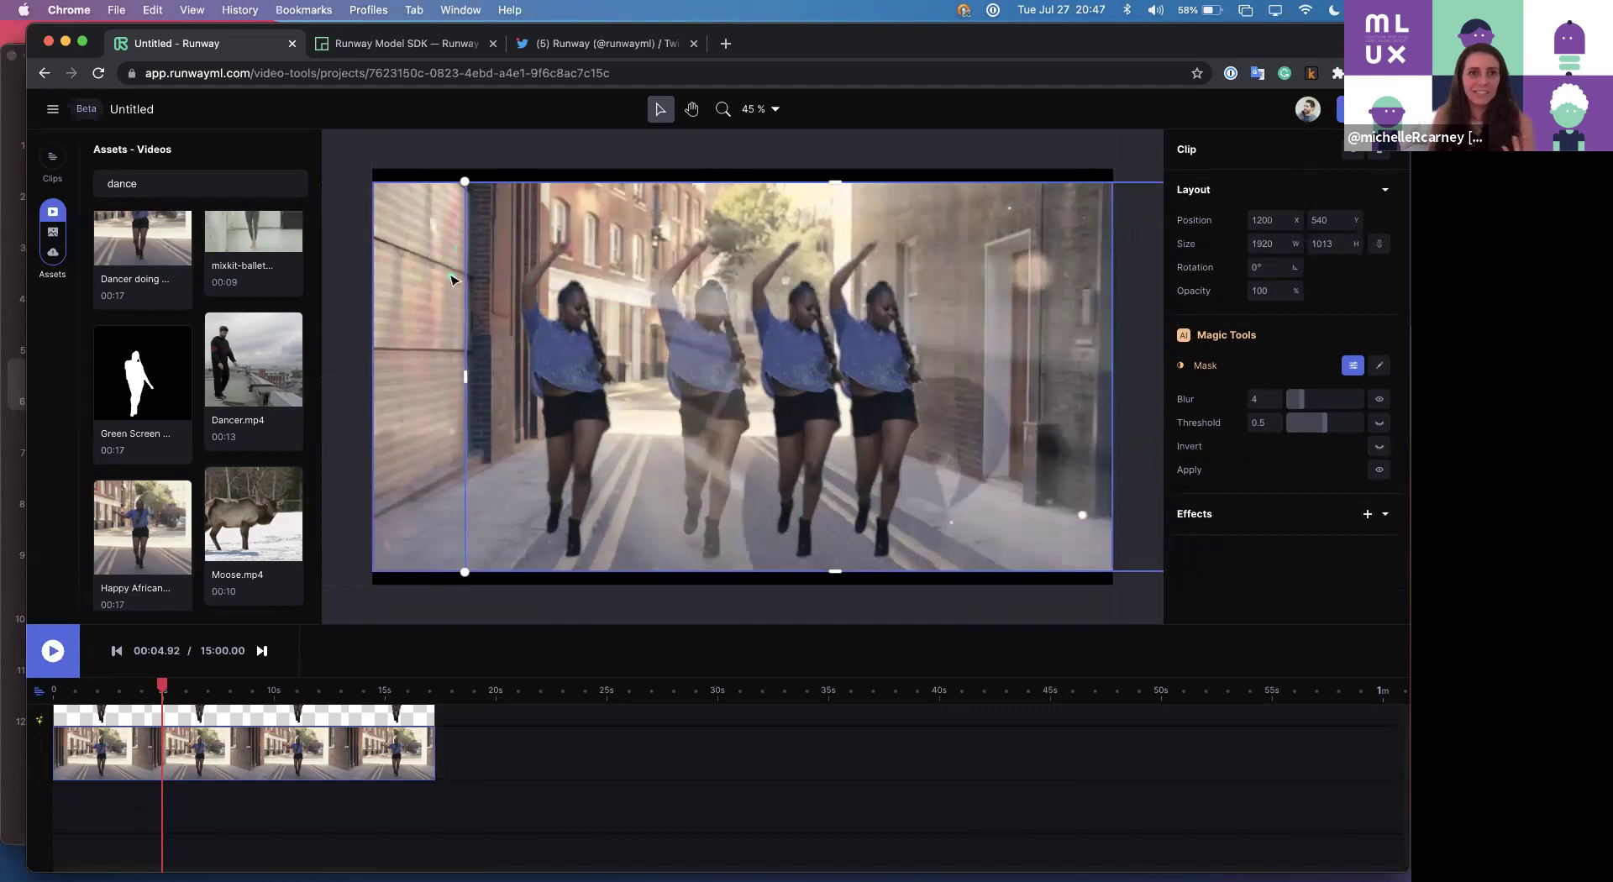
left_click_drag(813, 372, 684, 375)
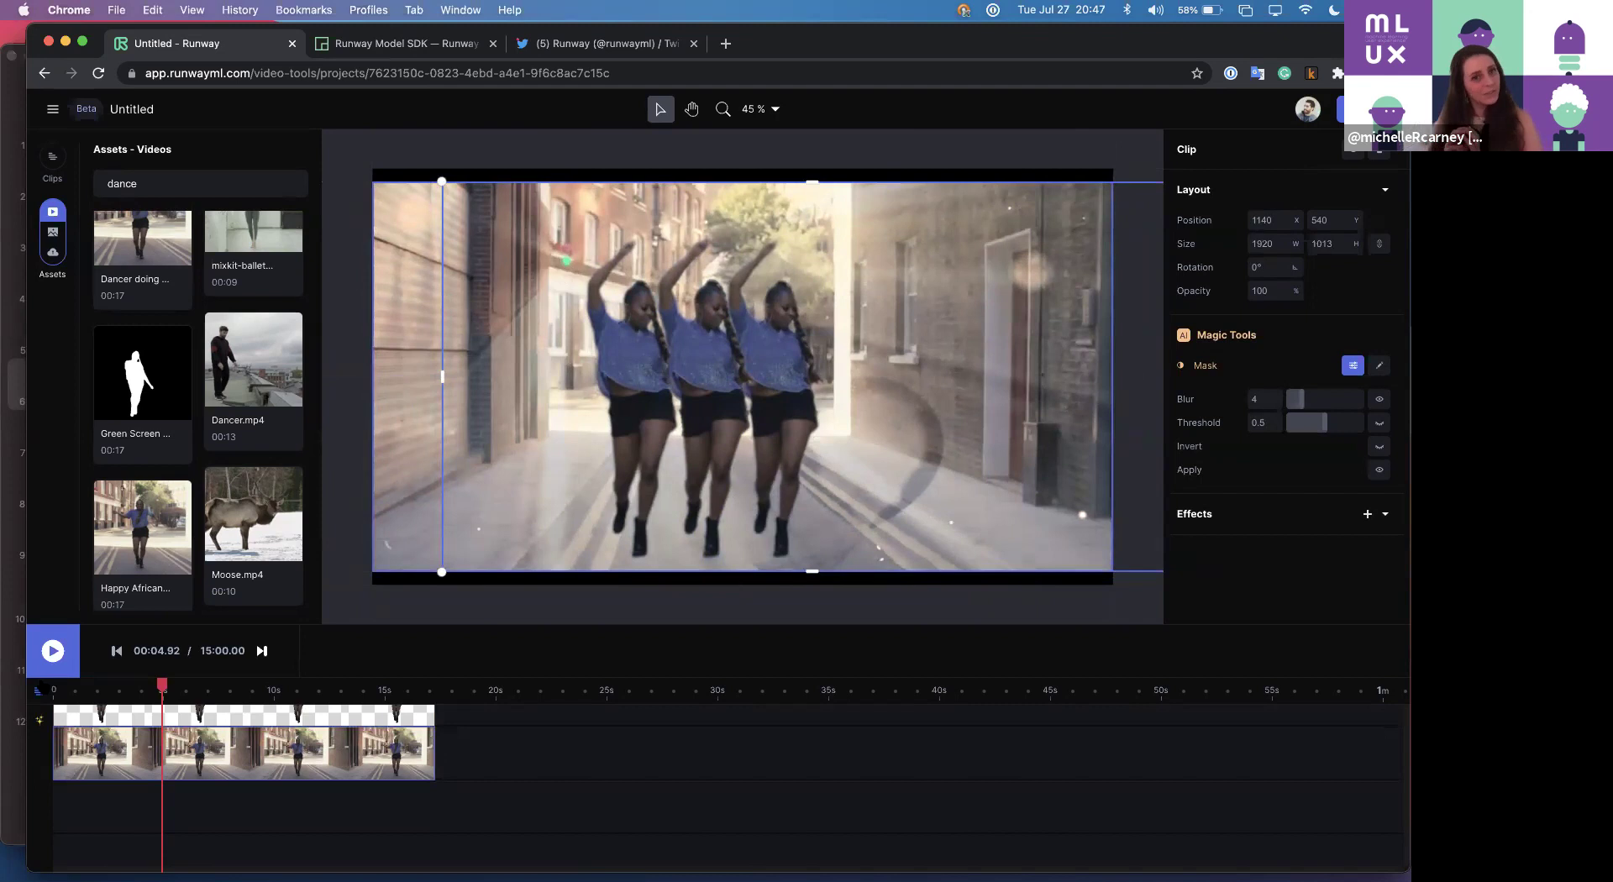
left_click(39, 691)
left_click(38, 719)
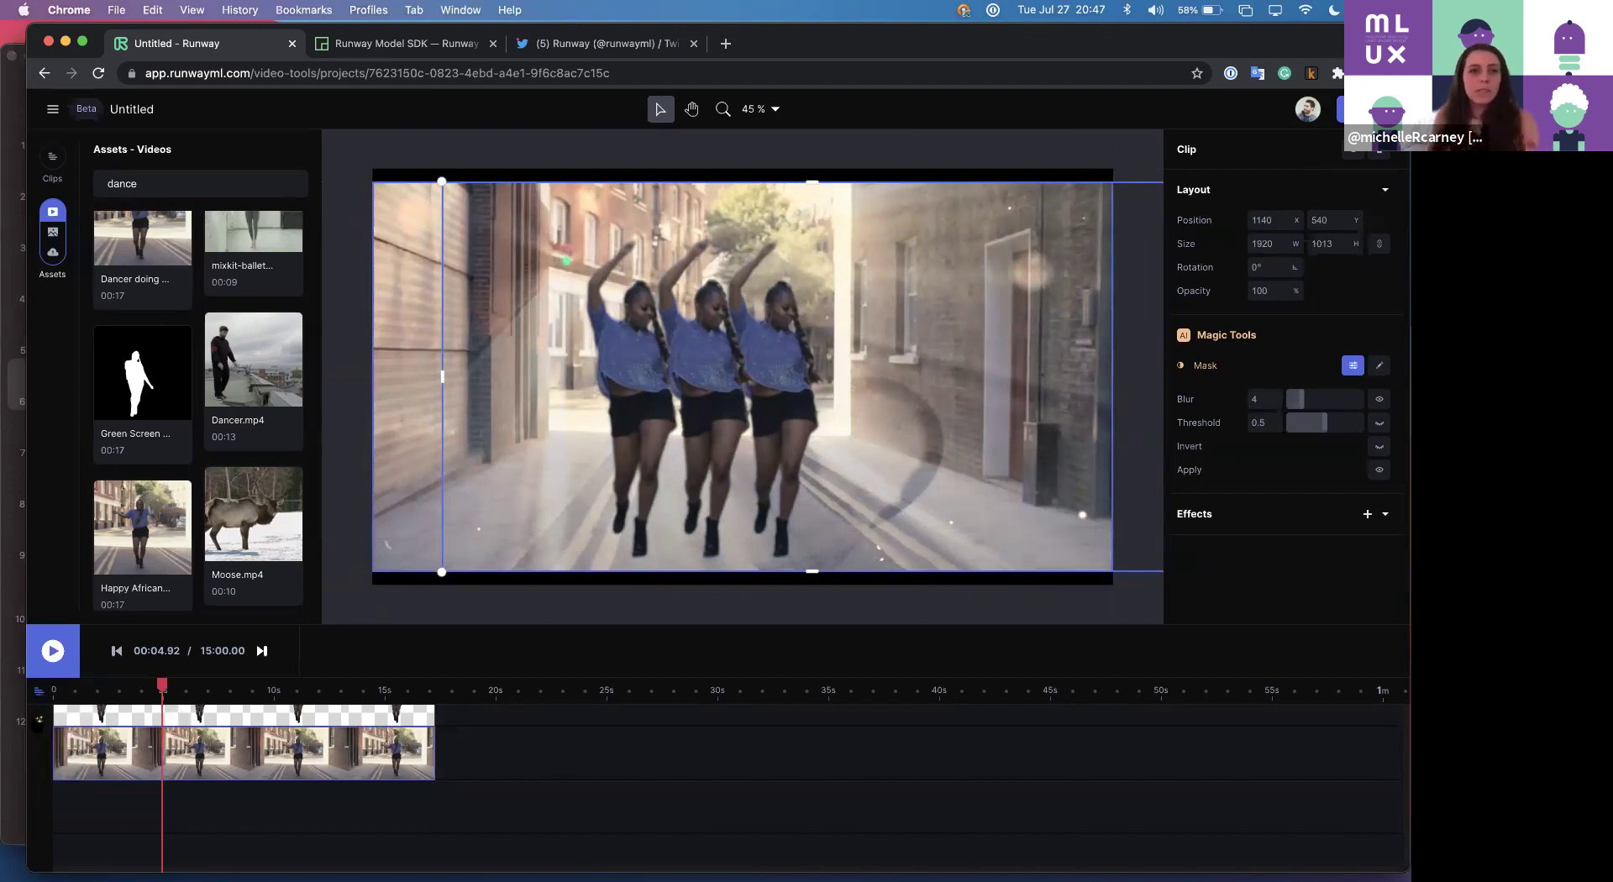
left_click(39, 720)
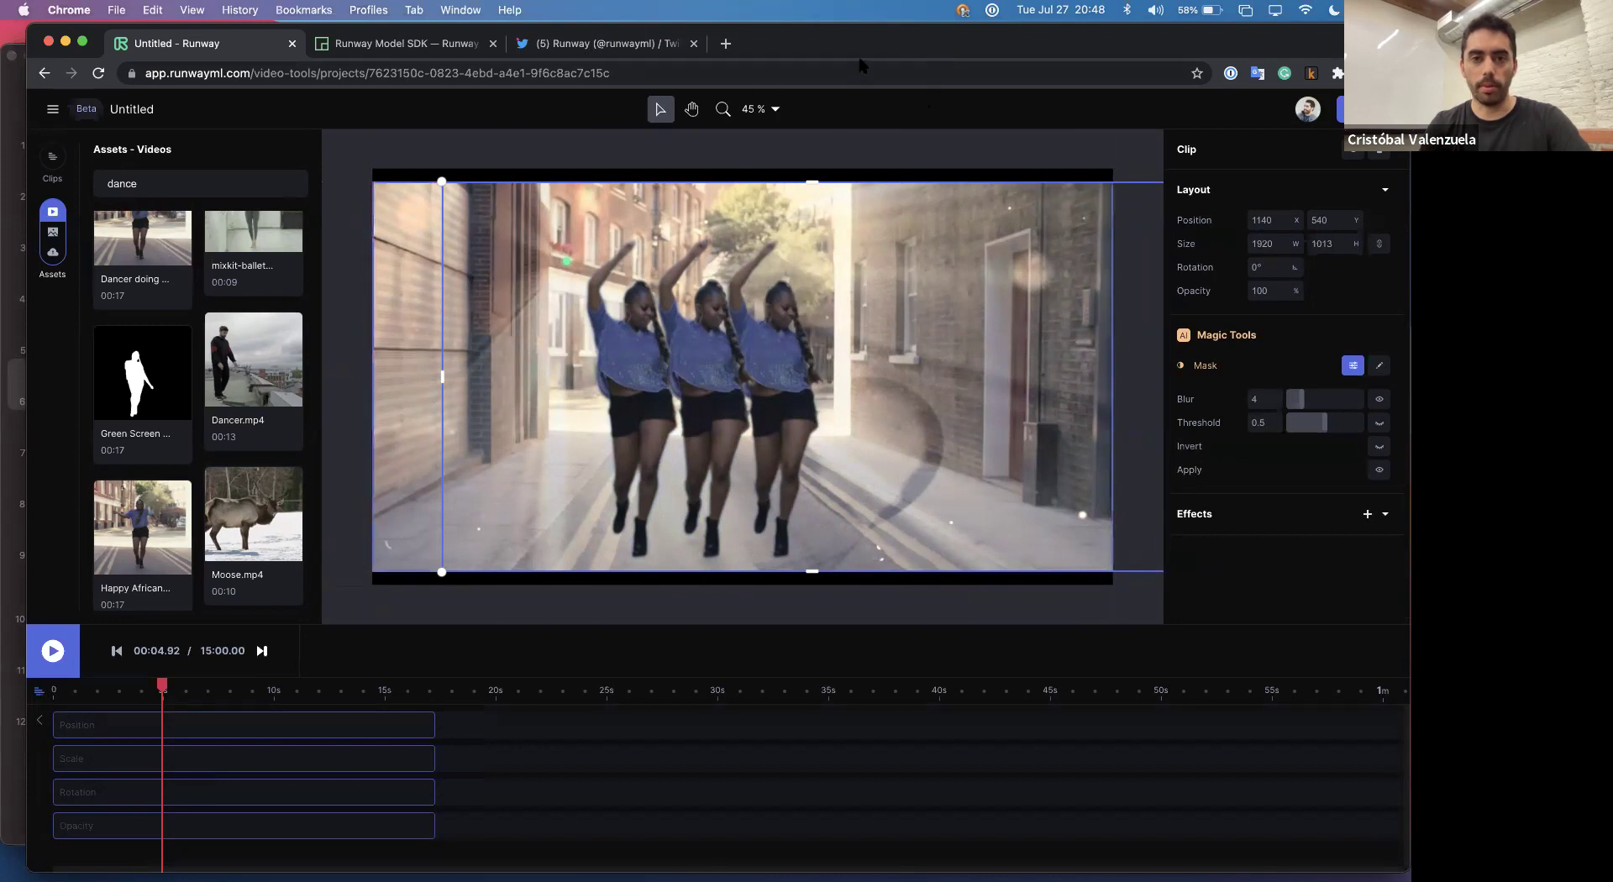
Open runwayml.com in a new browser tab, show its Pricing page and point out the Starter plan.
left_click(725, 44)
type("runwayml.com")
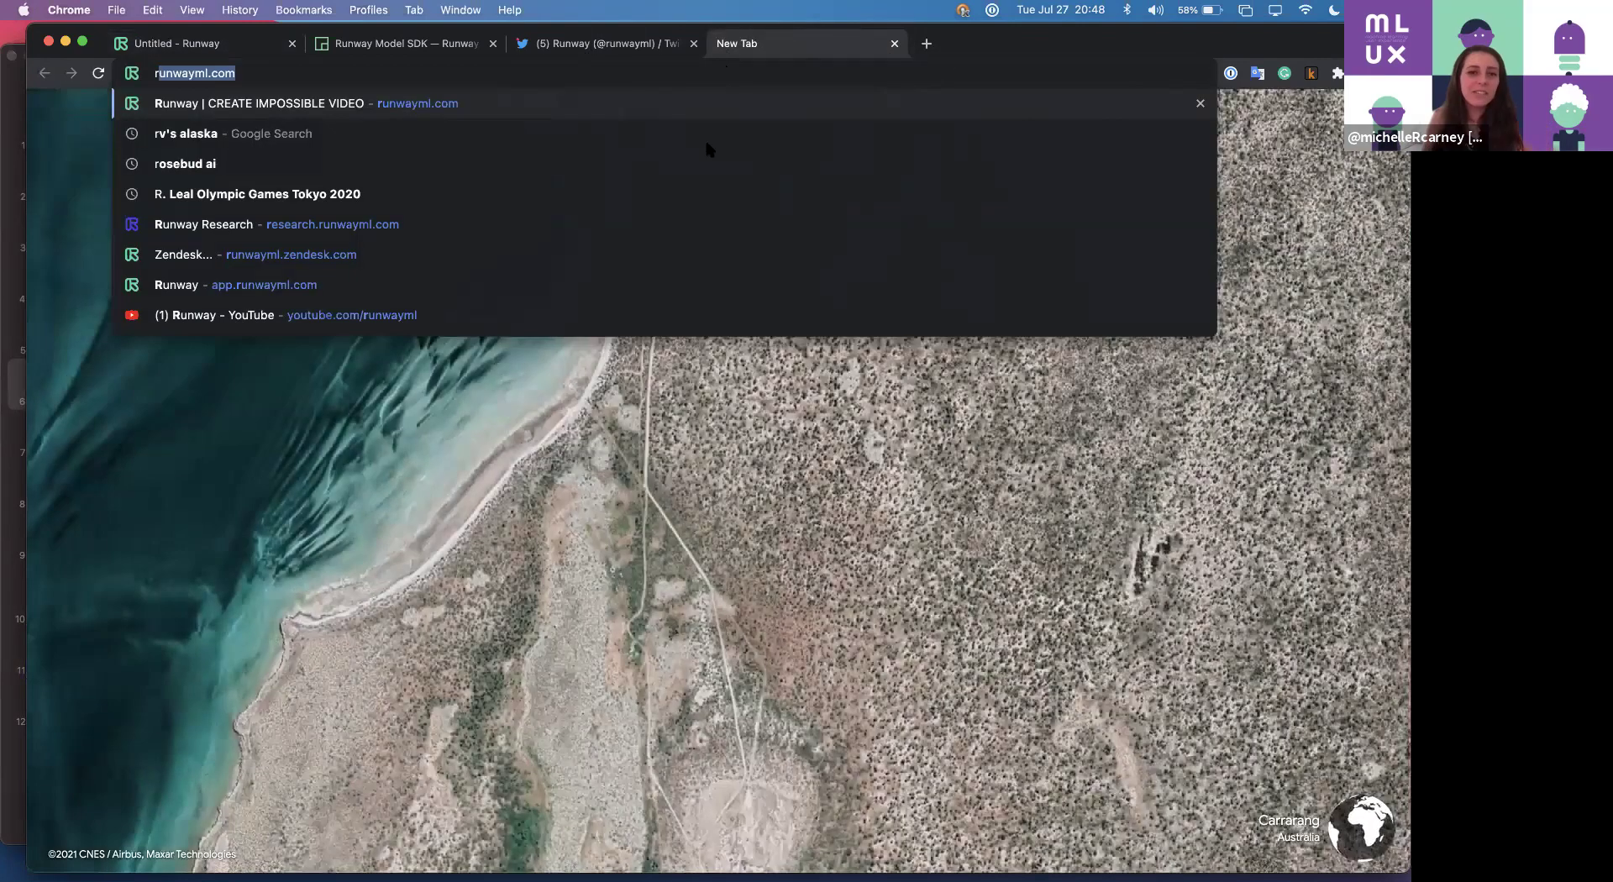
key("Return")
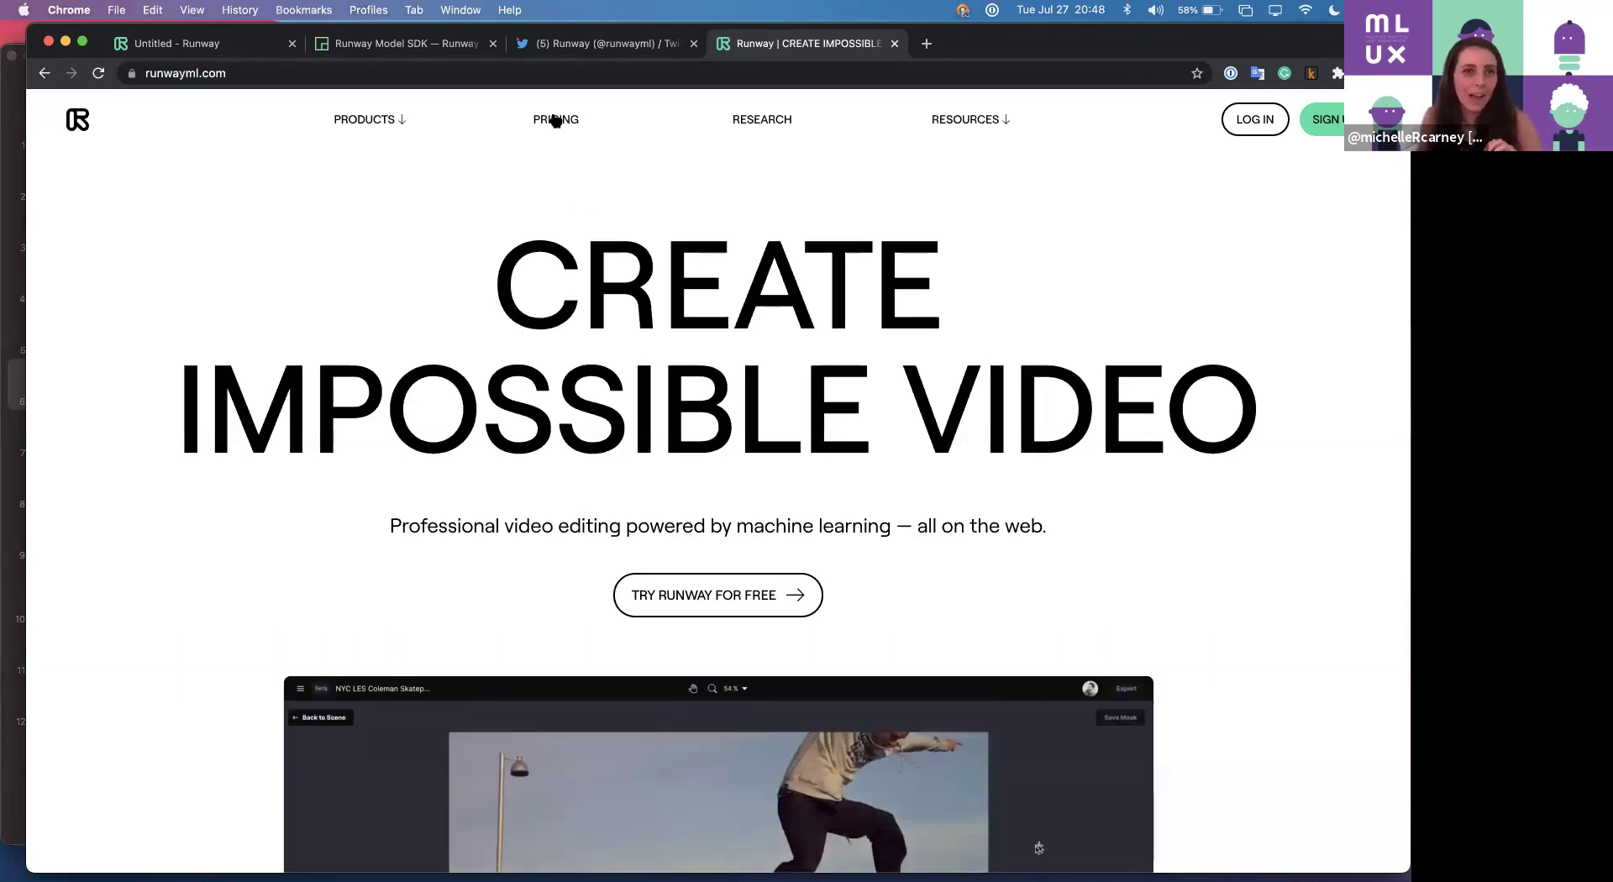
left_click(556, 120)
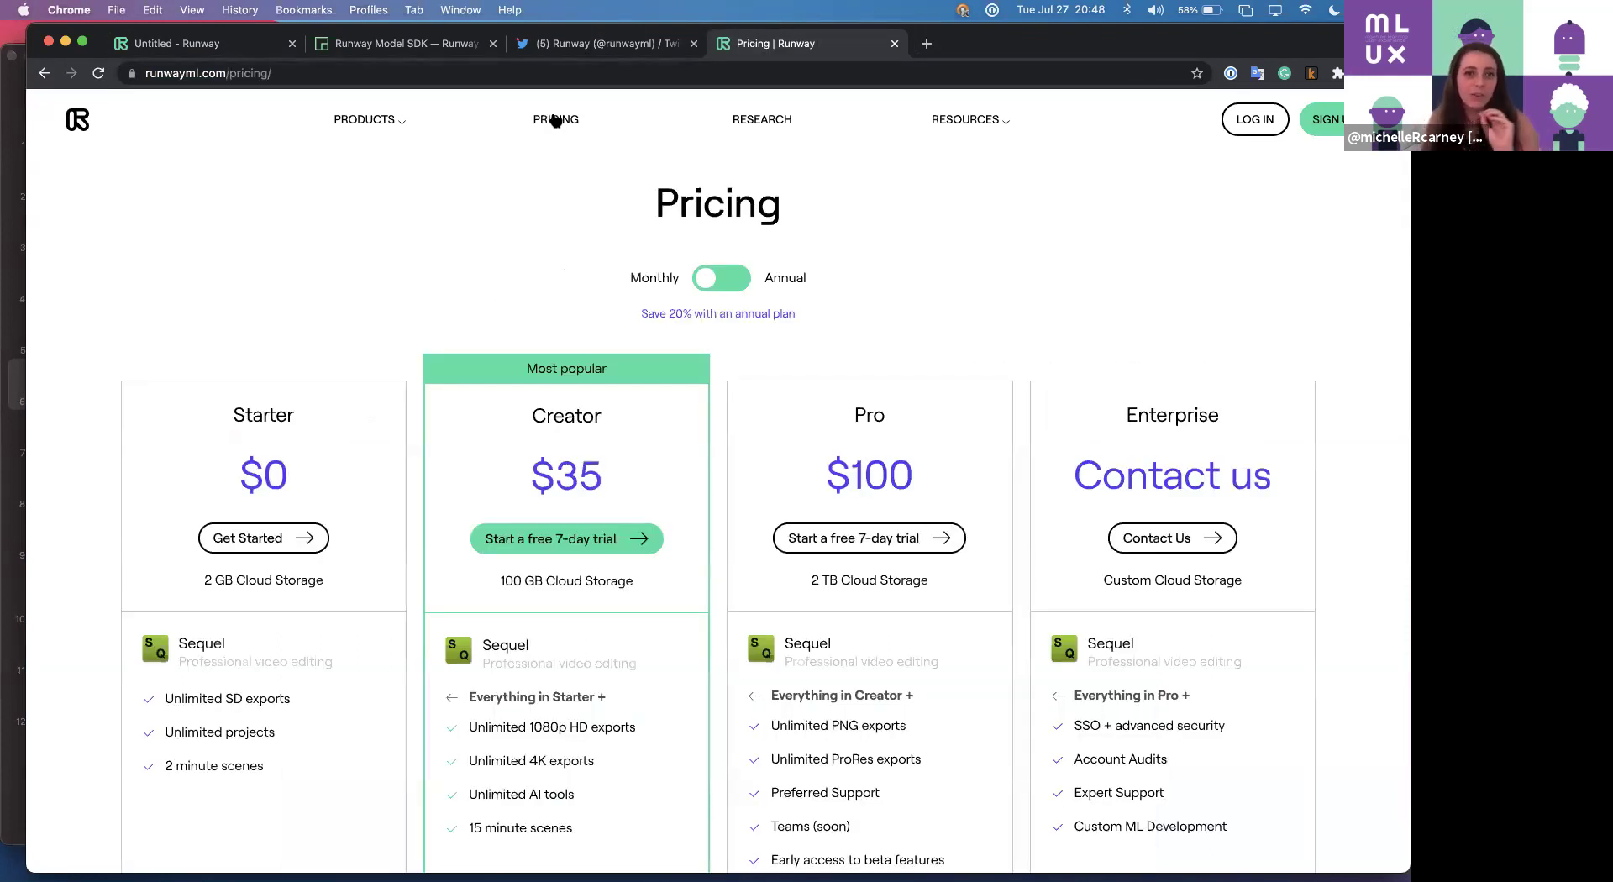
left_click_drag(235, 412, 269, 446)
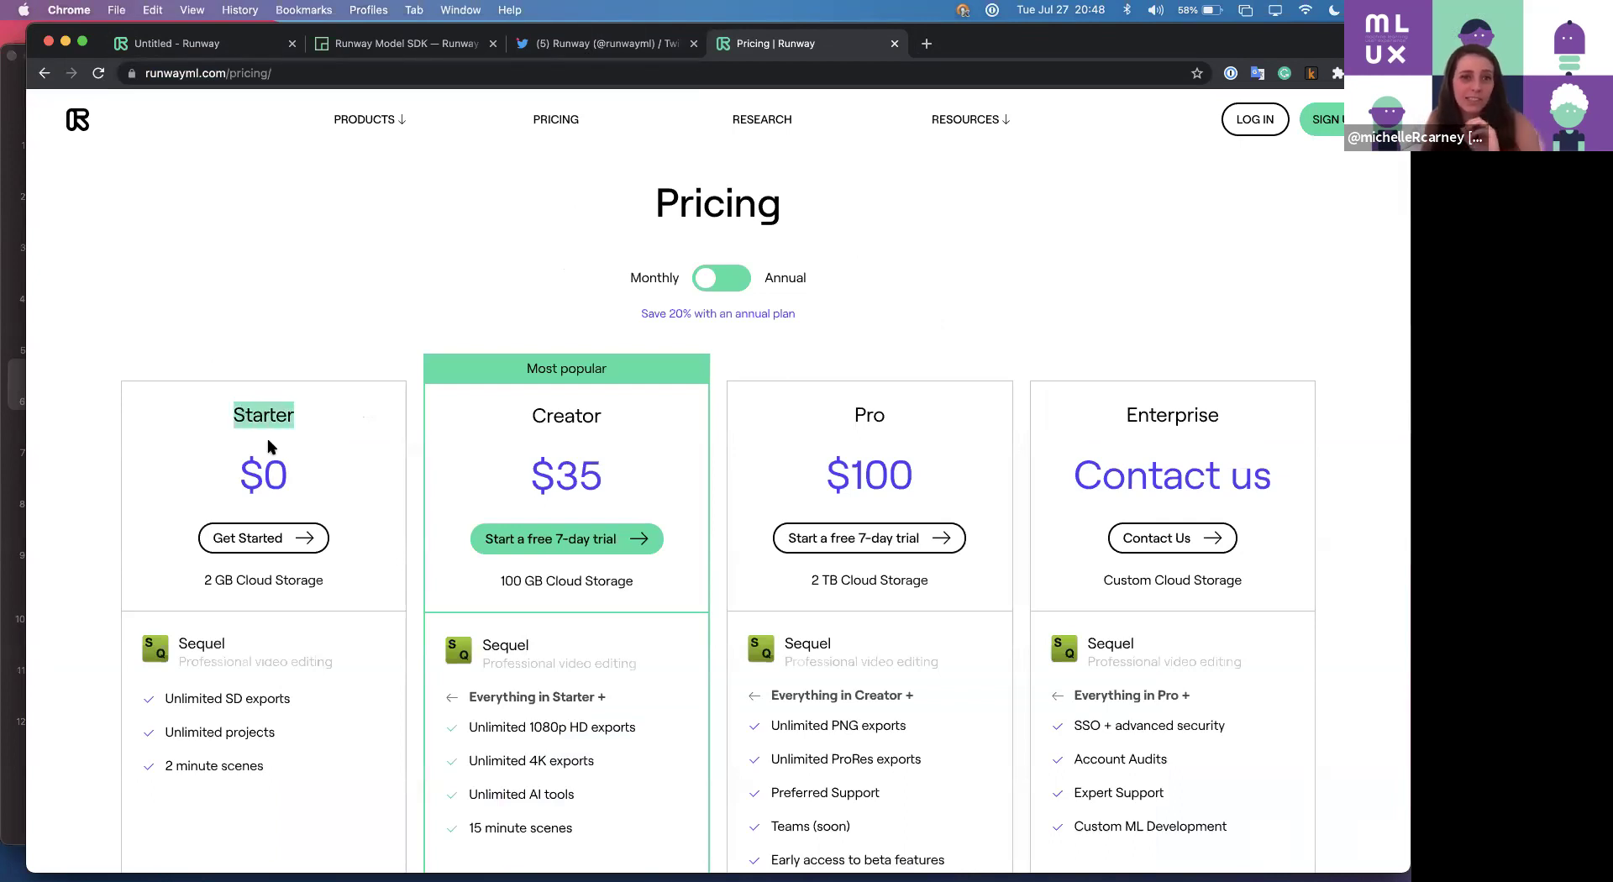
left_click(383, 344)
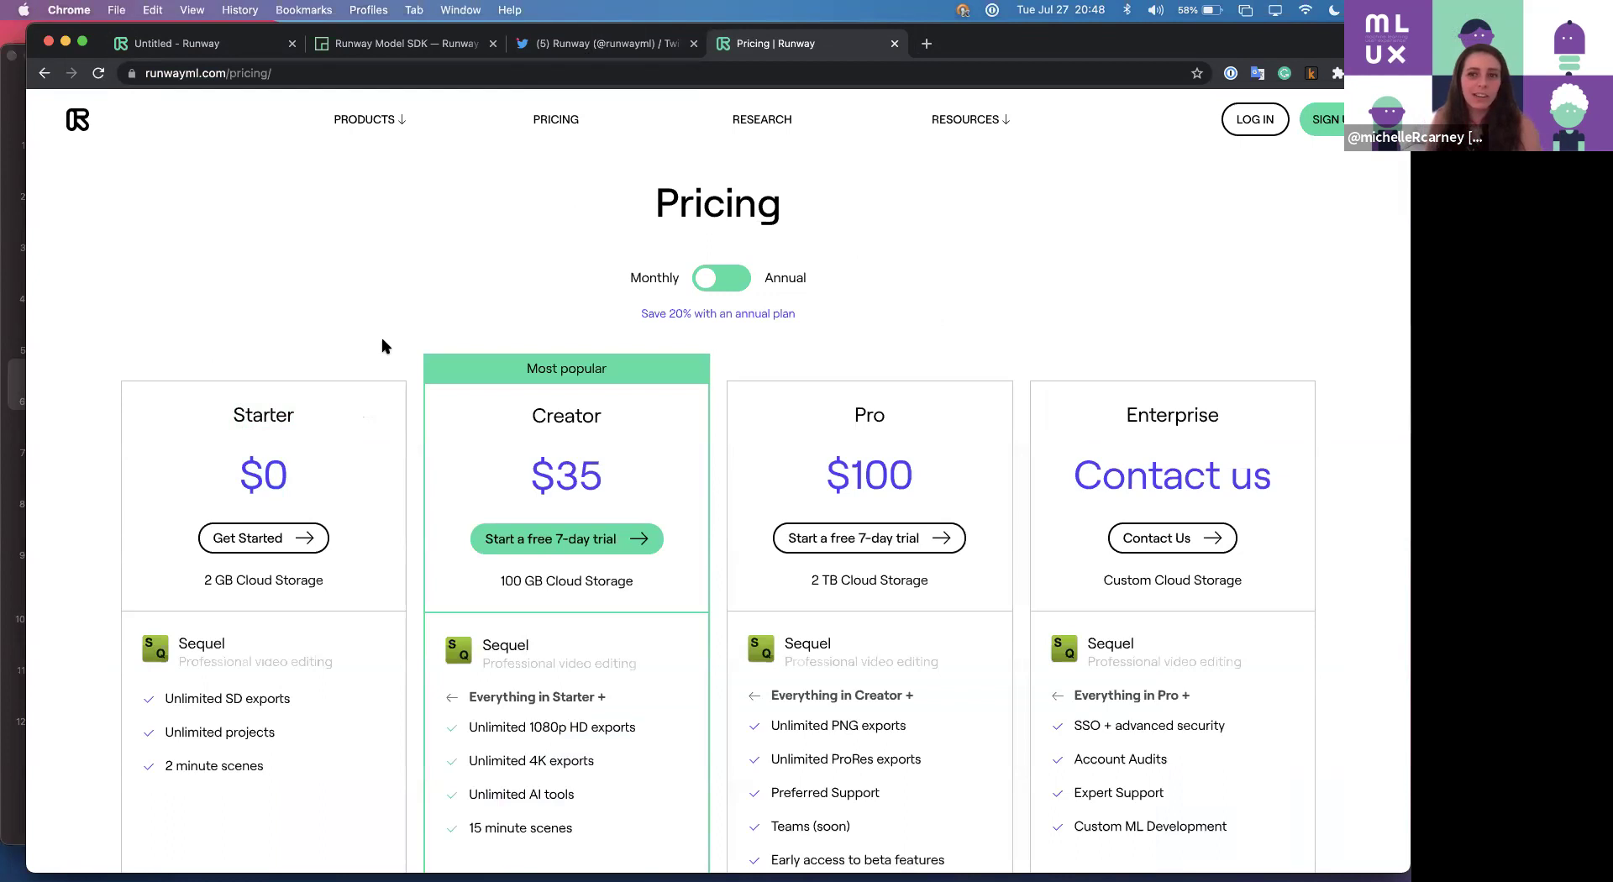
Open youtube.com/runwayml in a new browser tab and show the channel's Community videos and Runway Sequel Tutorials.
left_click(931, 45)
type("youtube.com/runwayml")
key("Return")
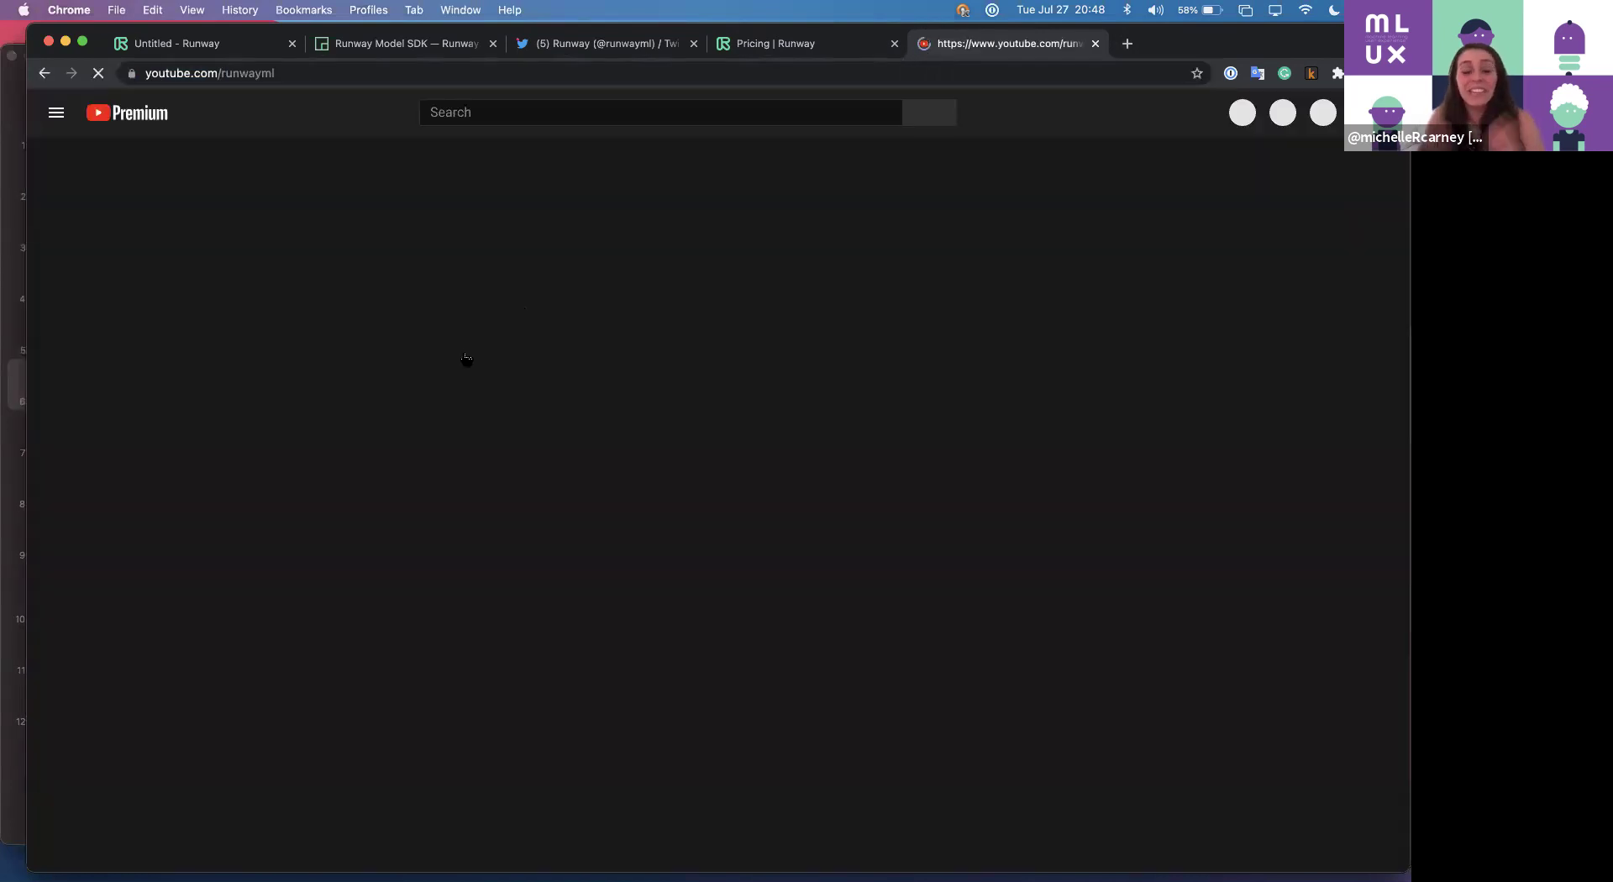
scroll(424, 534, "down", 5)
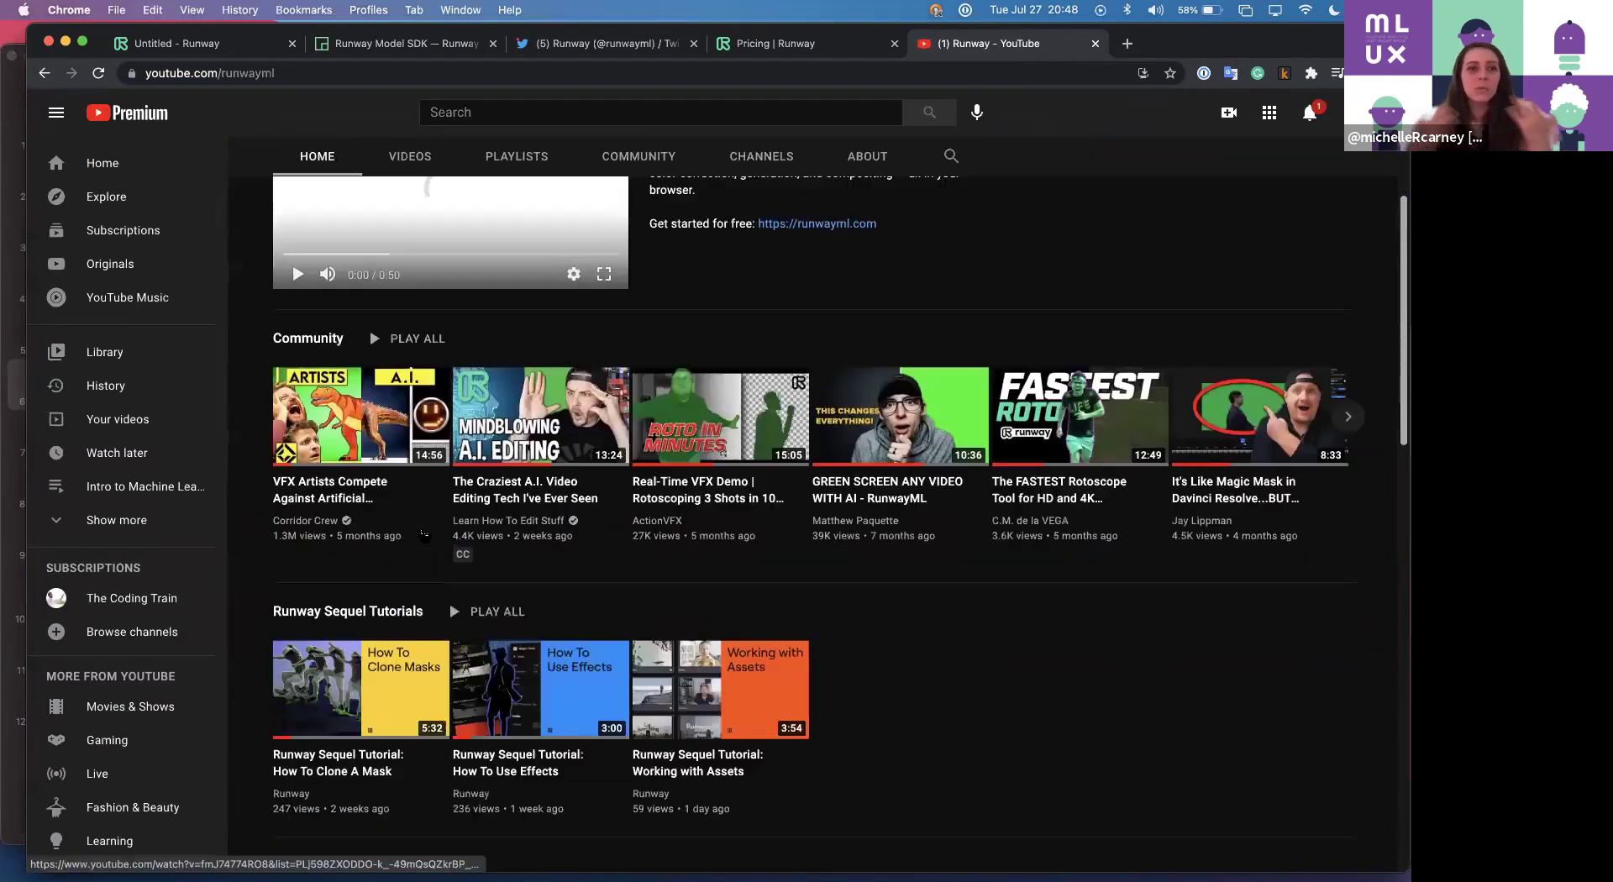
scroll(425, 534, "down", 3)
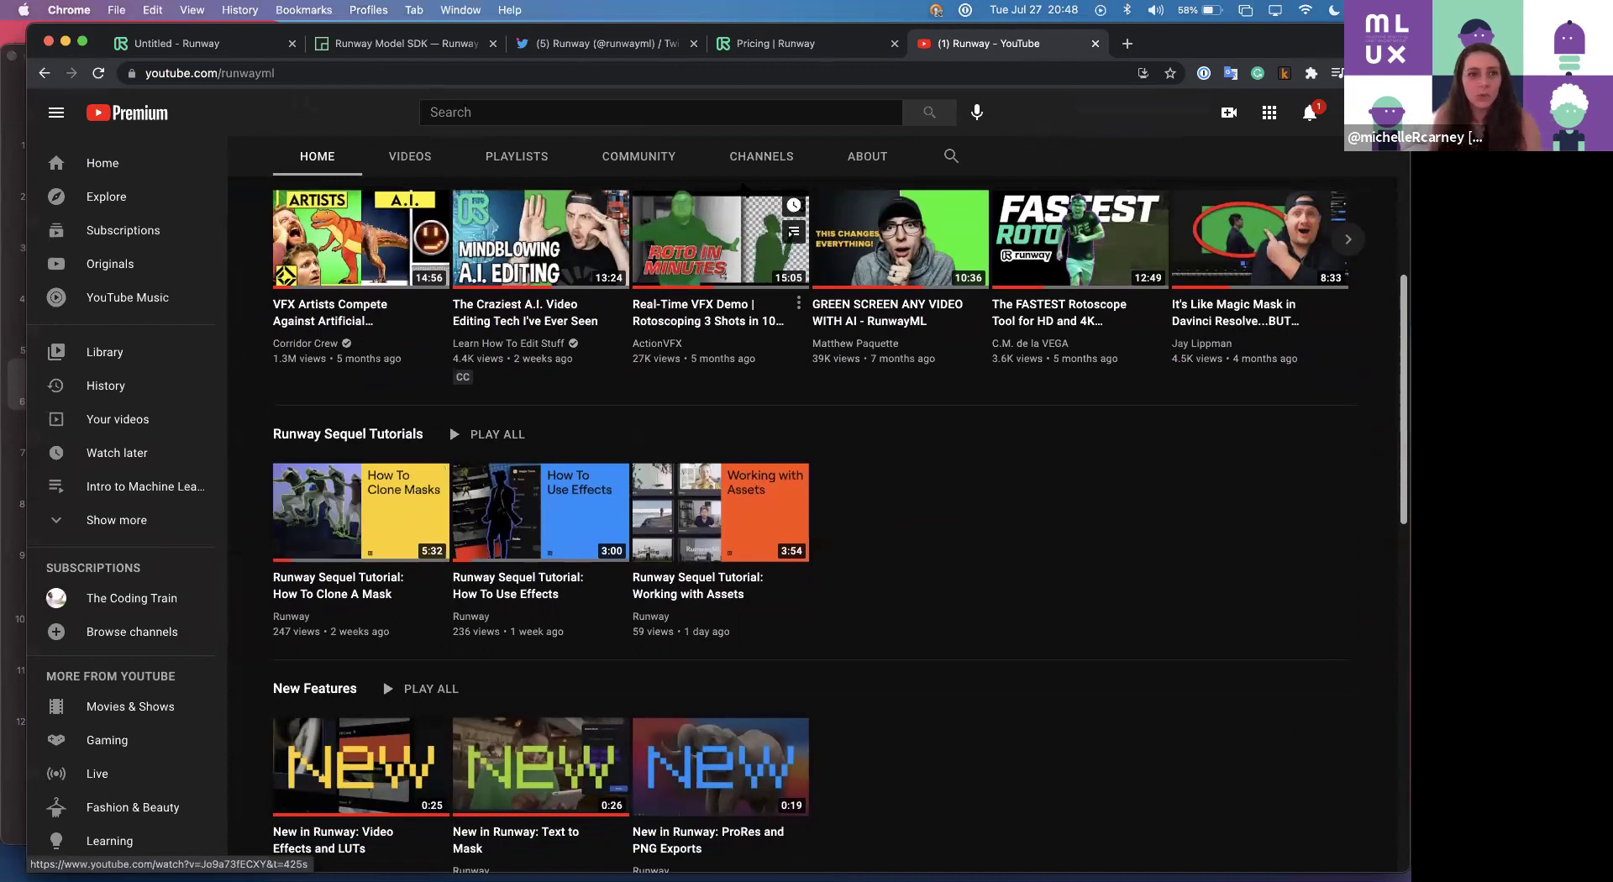
Return to the Untitled Runway project and play part of the dancing trio scene to preview it.
left_click(389, 46)
left_click(202, 46)
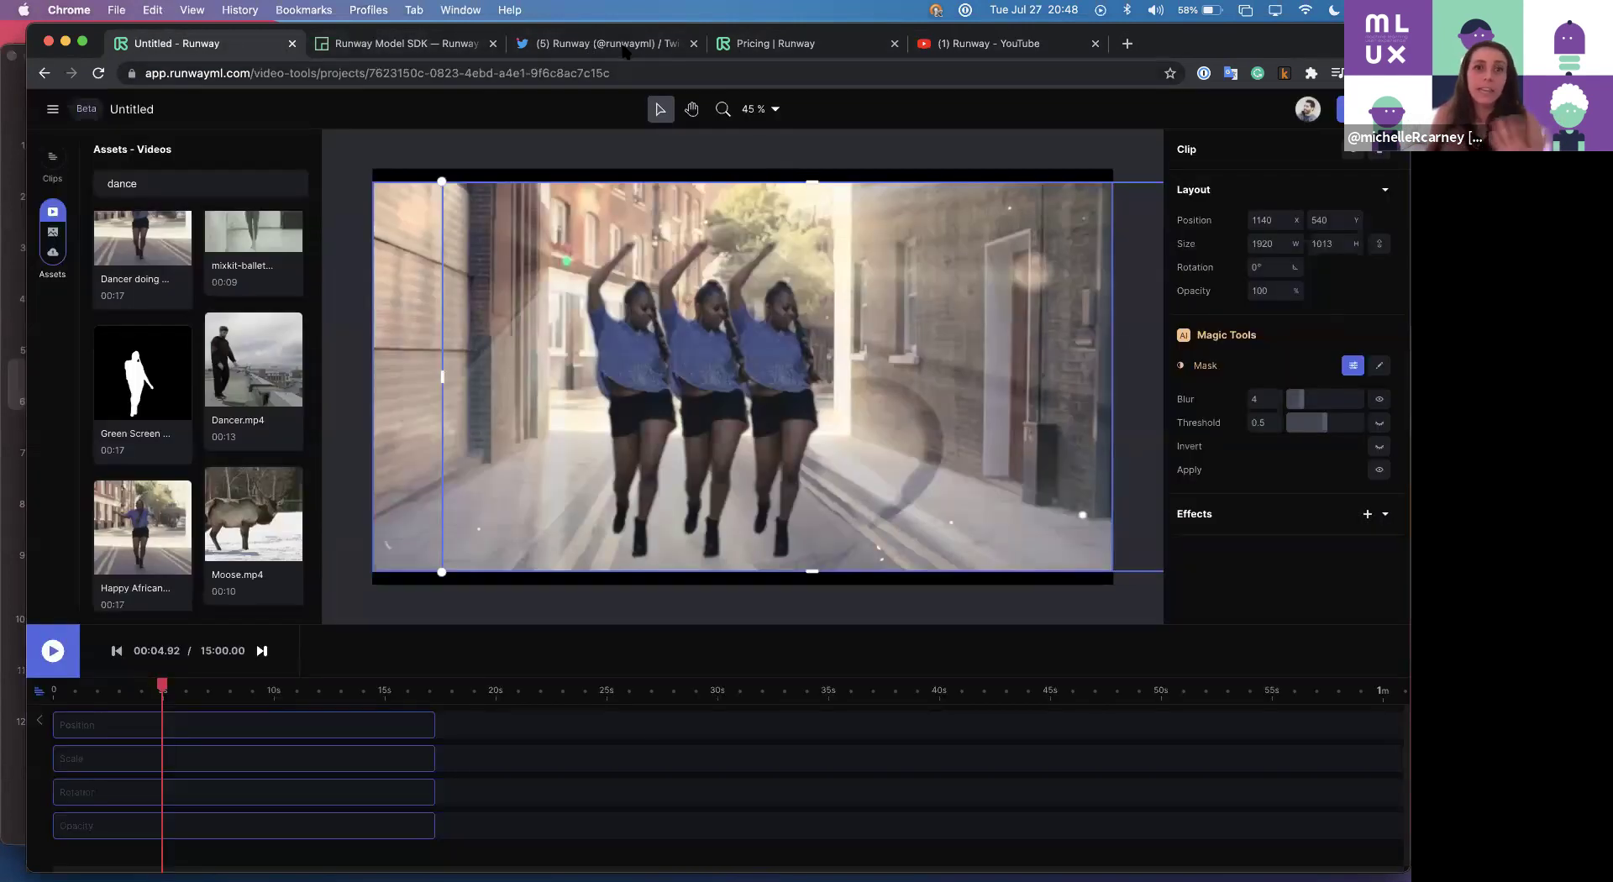
key("space")
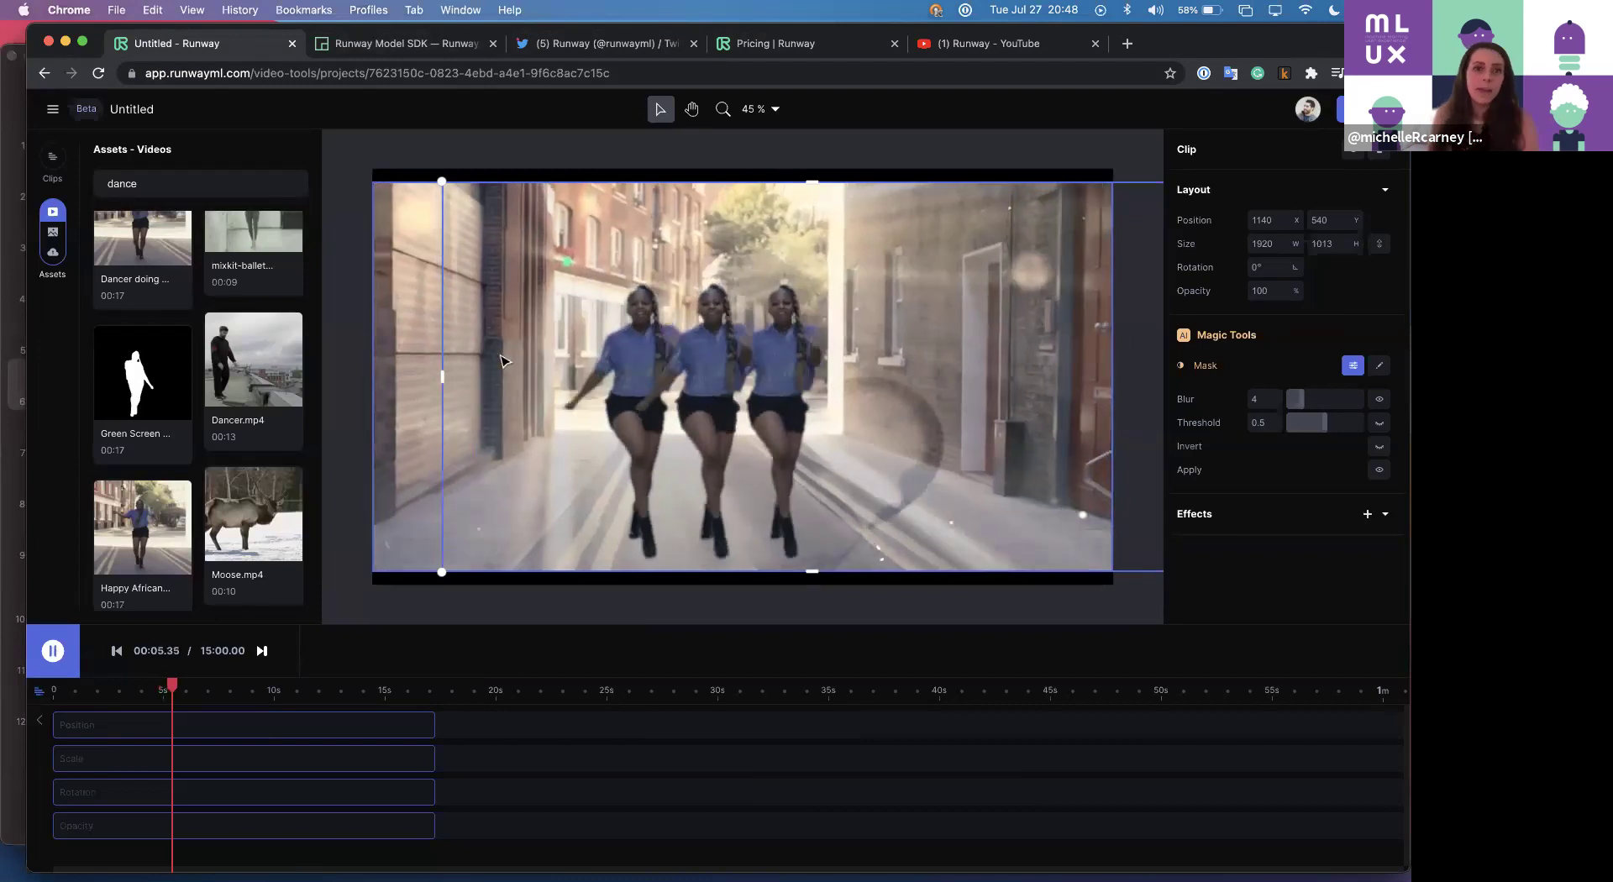
key("space")
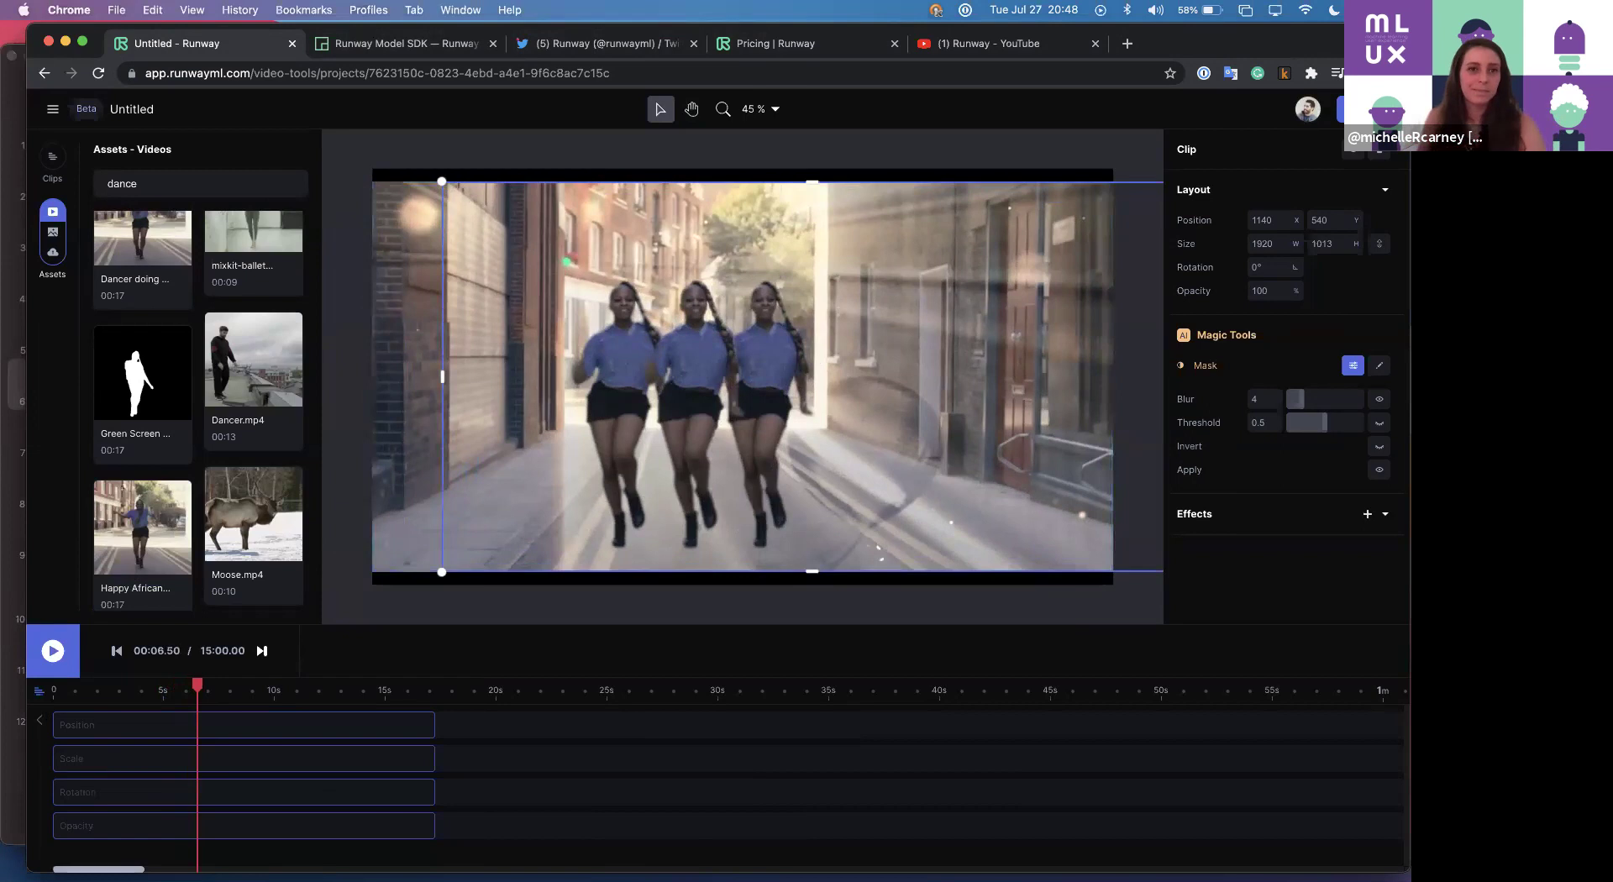
Point out the Starter plan's price on the Pricing page and look through Runway's Educators page.
left_click(770, 43)
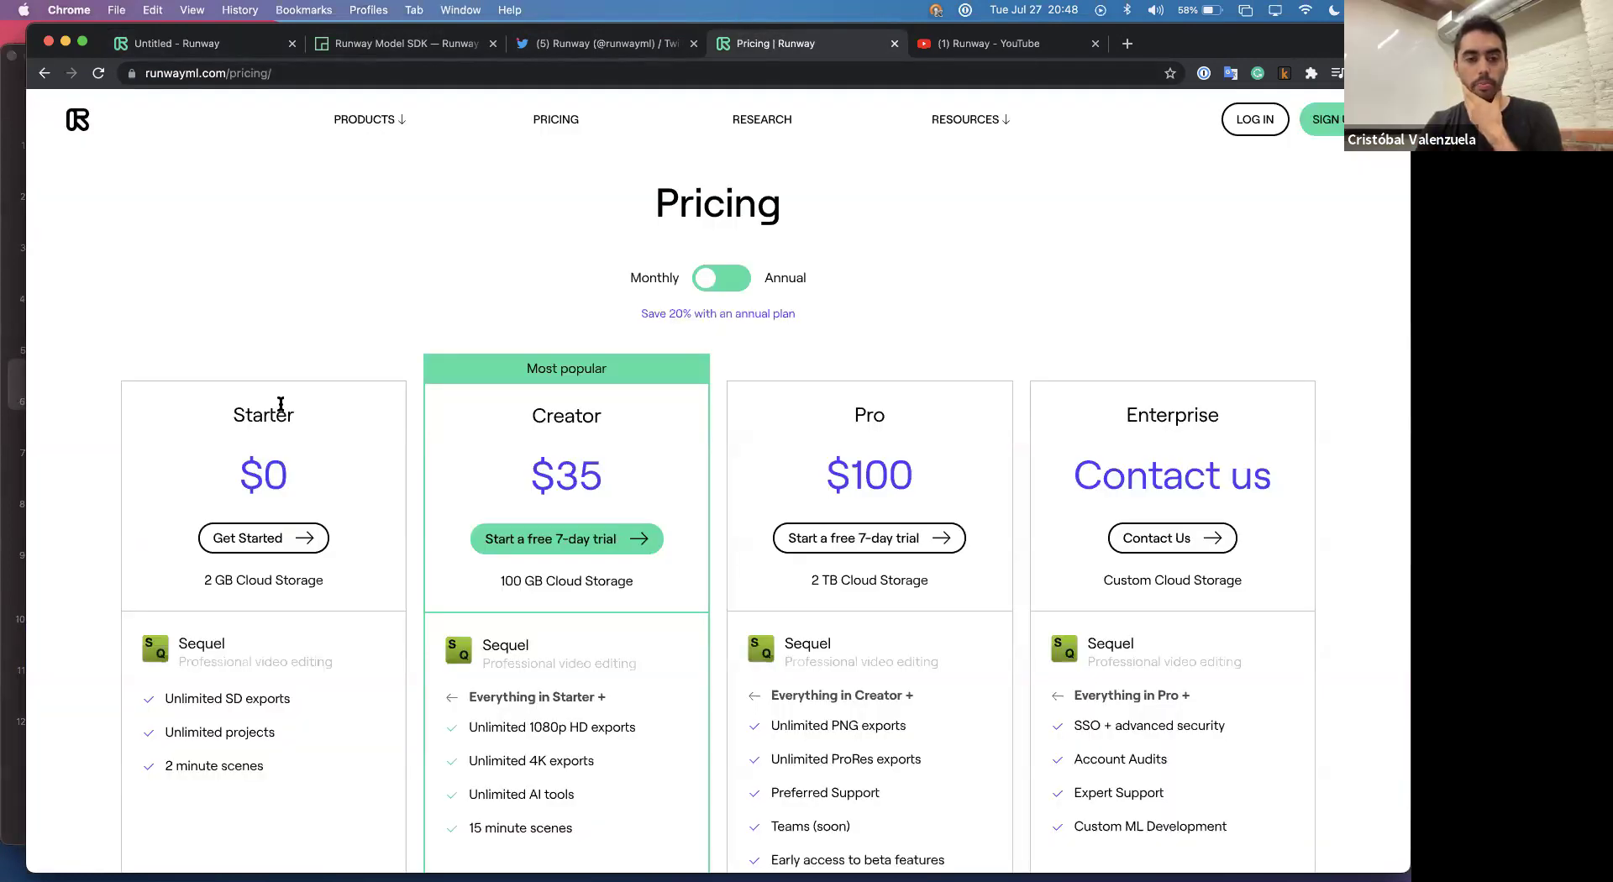
left_click_drag(231, 413, 306, 514)
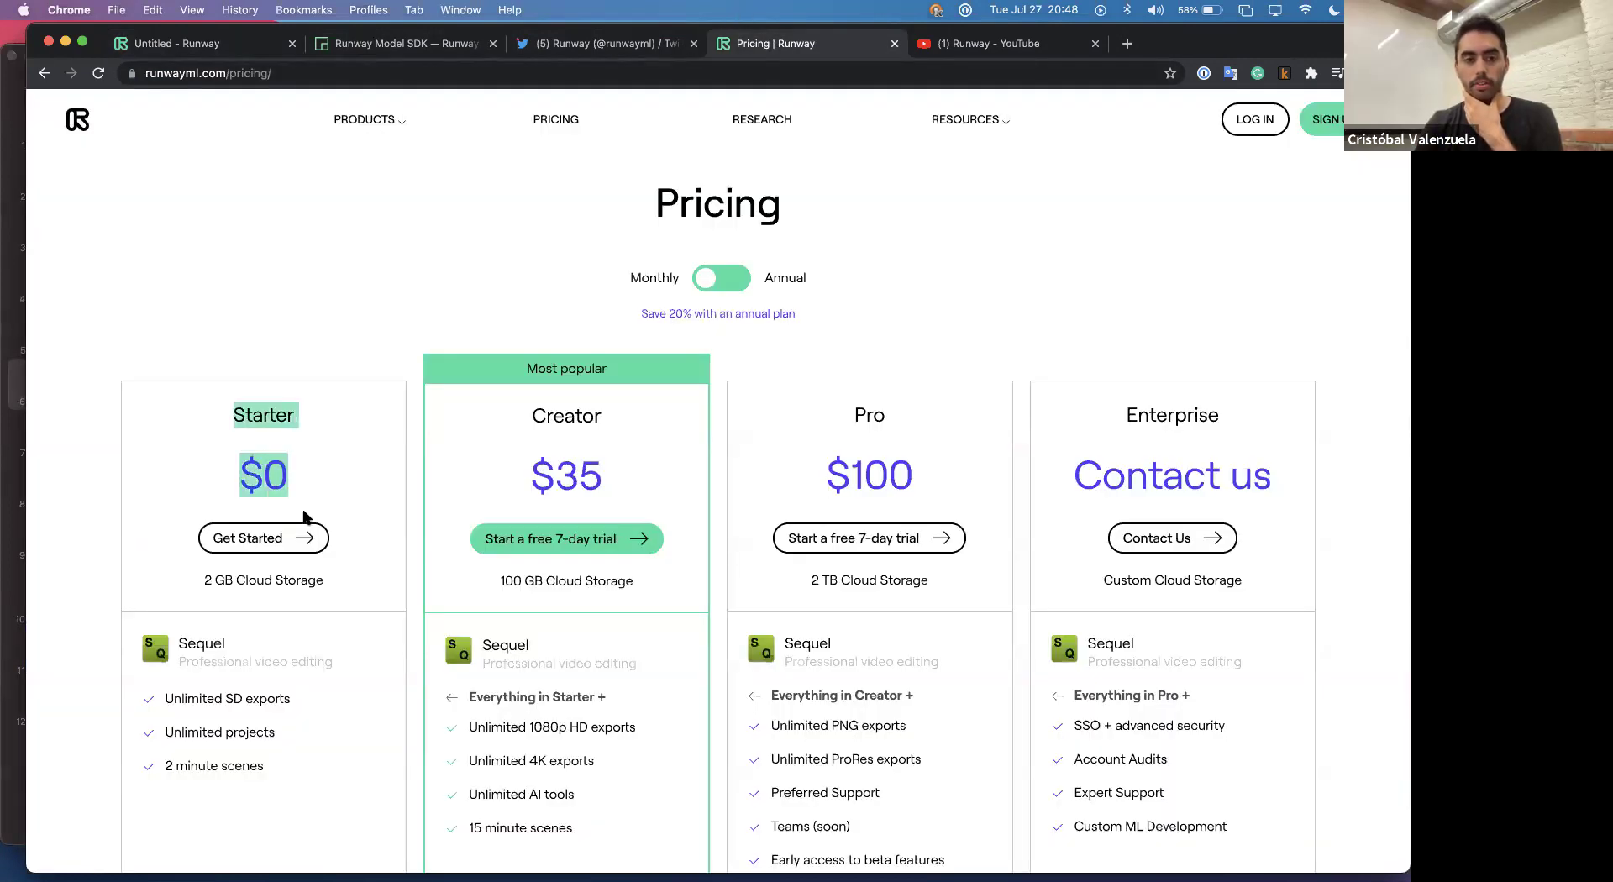
mouse_move(971, 119)
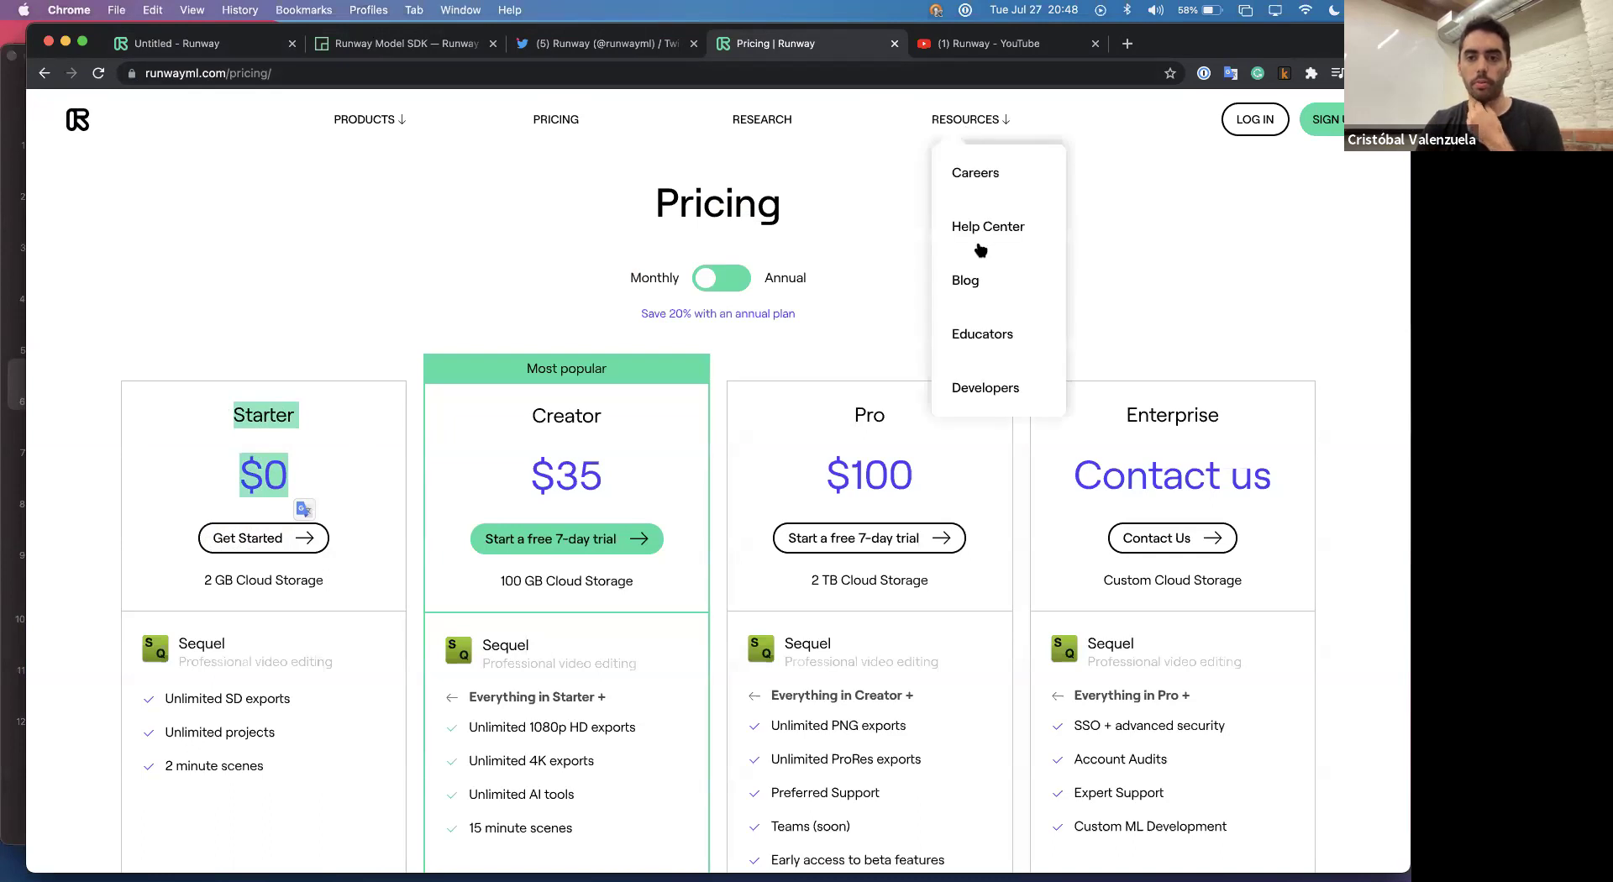
left_click(980, 336)
scroll(654, 370, "down", 8)
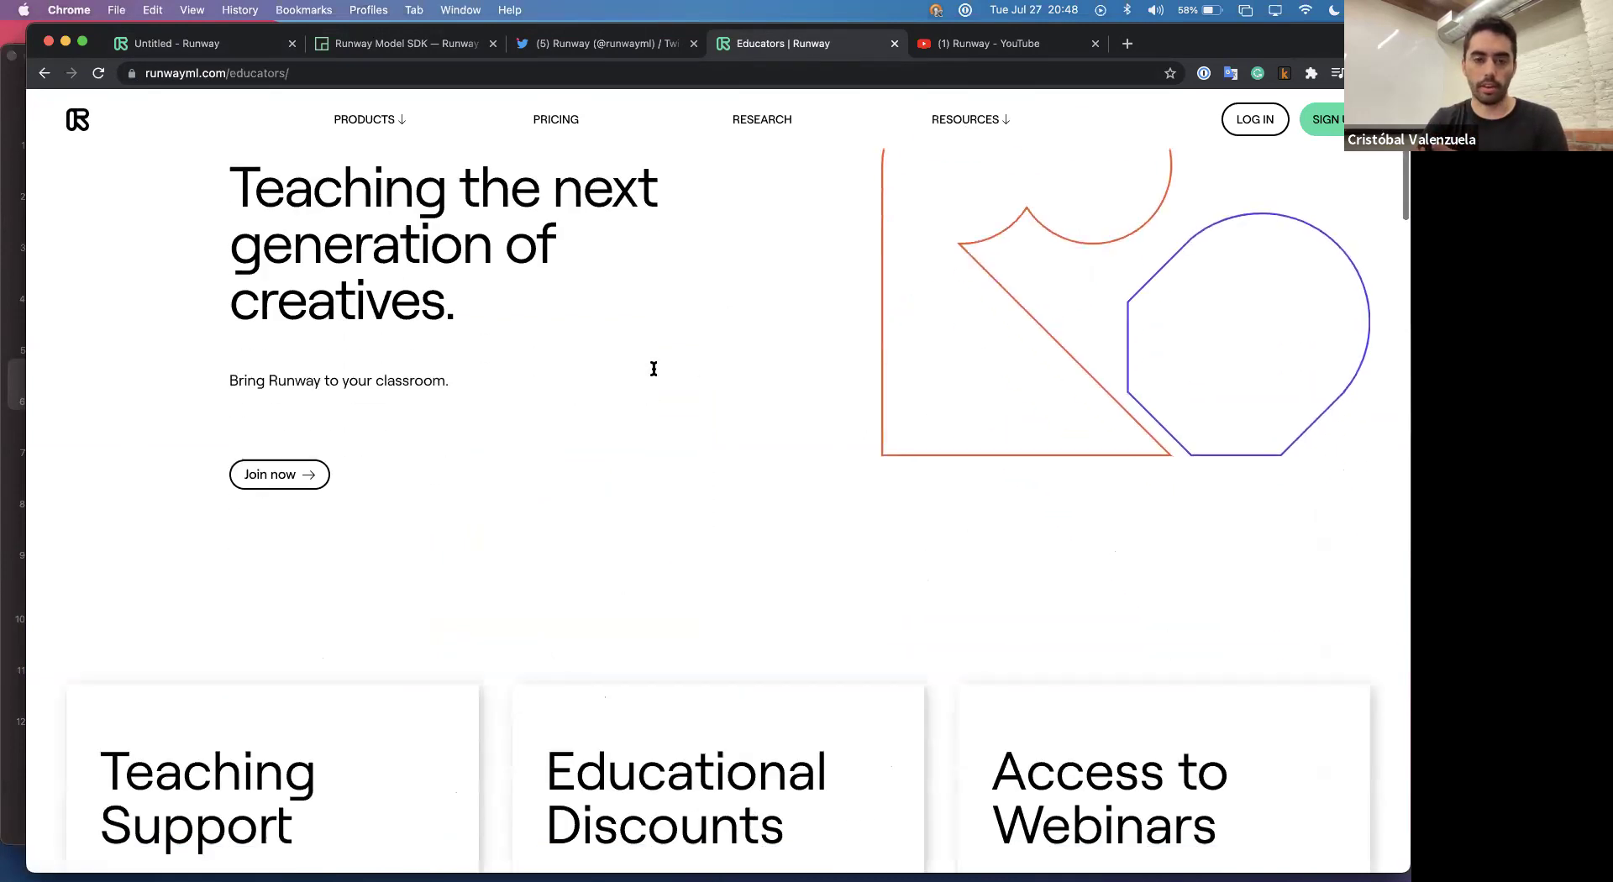
scroll(655, 374, "down", 7)
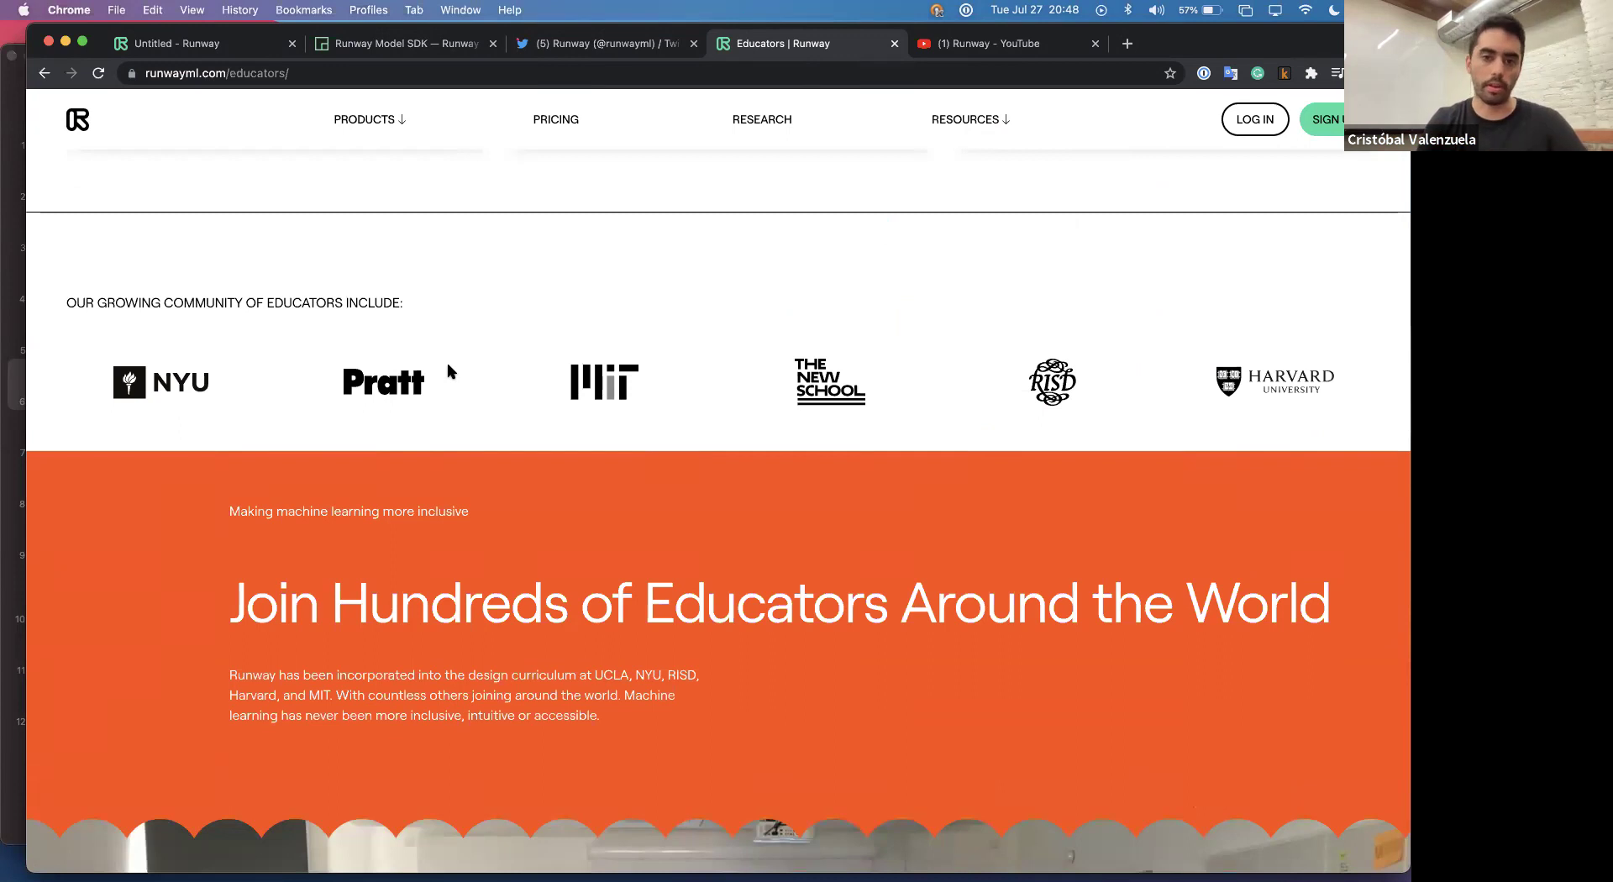
scroll(448, 372, "up", 10)
Go back to the Pricing page and point out the Creator plan's unlimited 4K exports.
key("super+bracketleft")
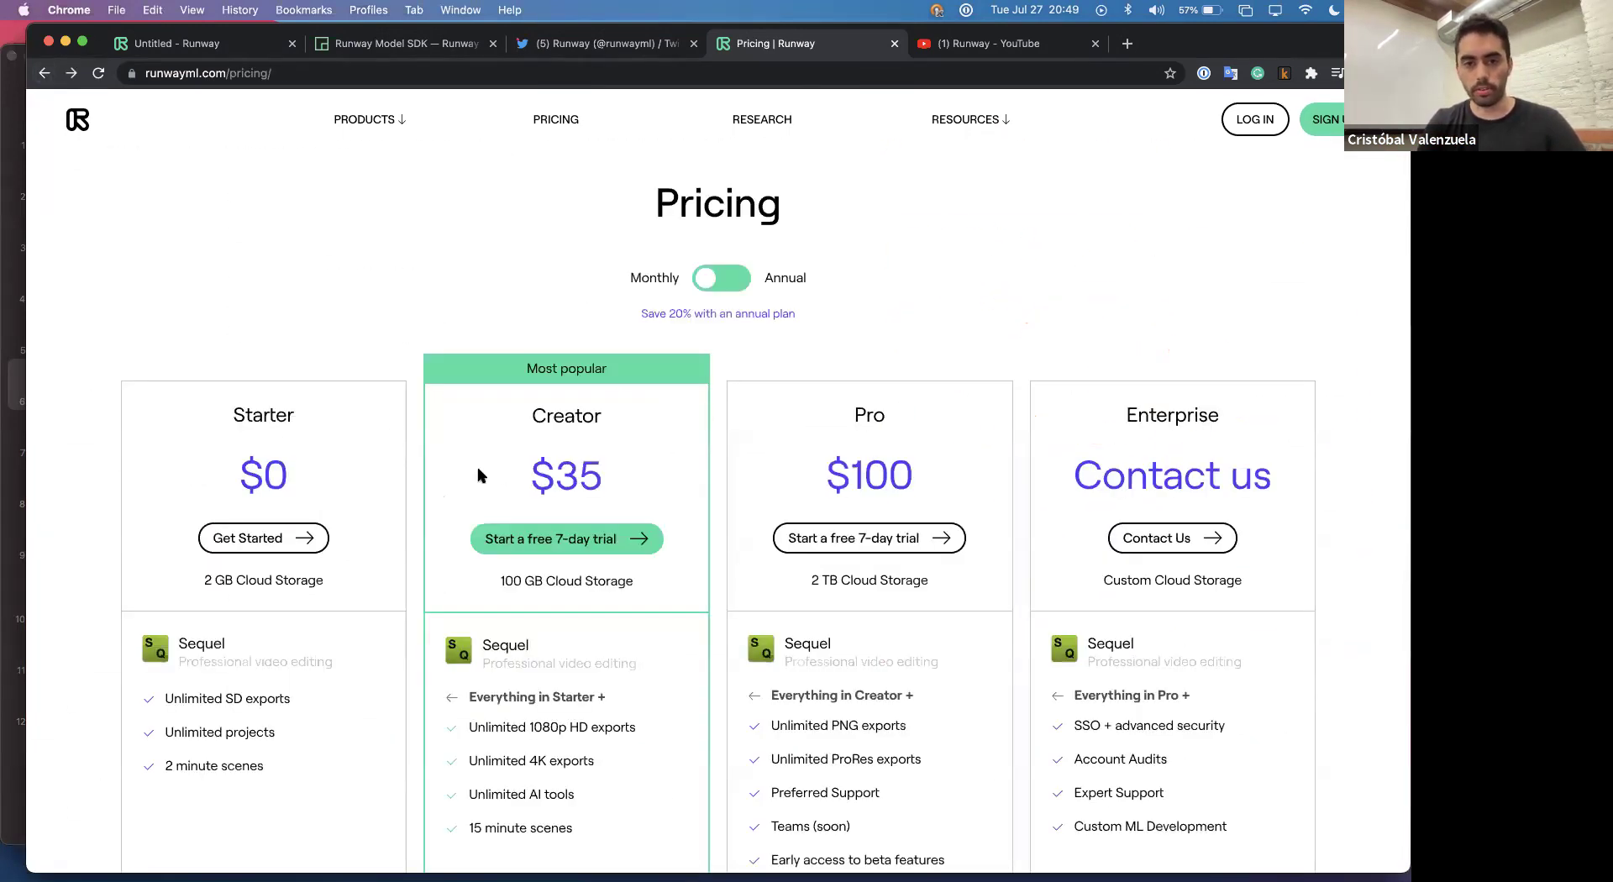
scroll(807, 571, "down", 2)
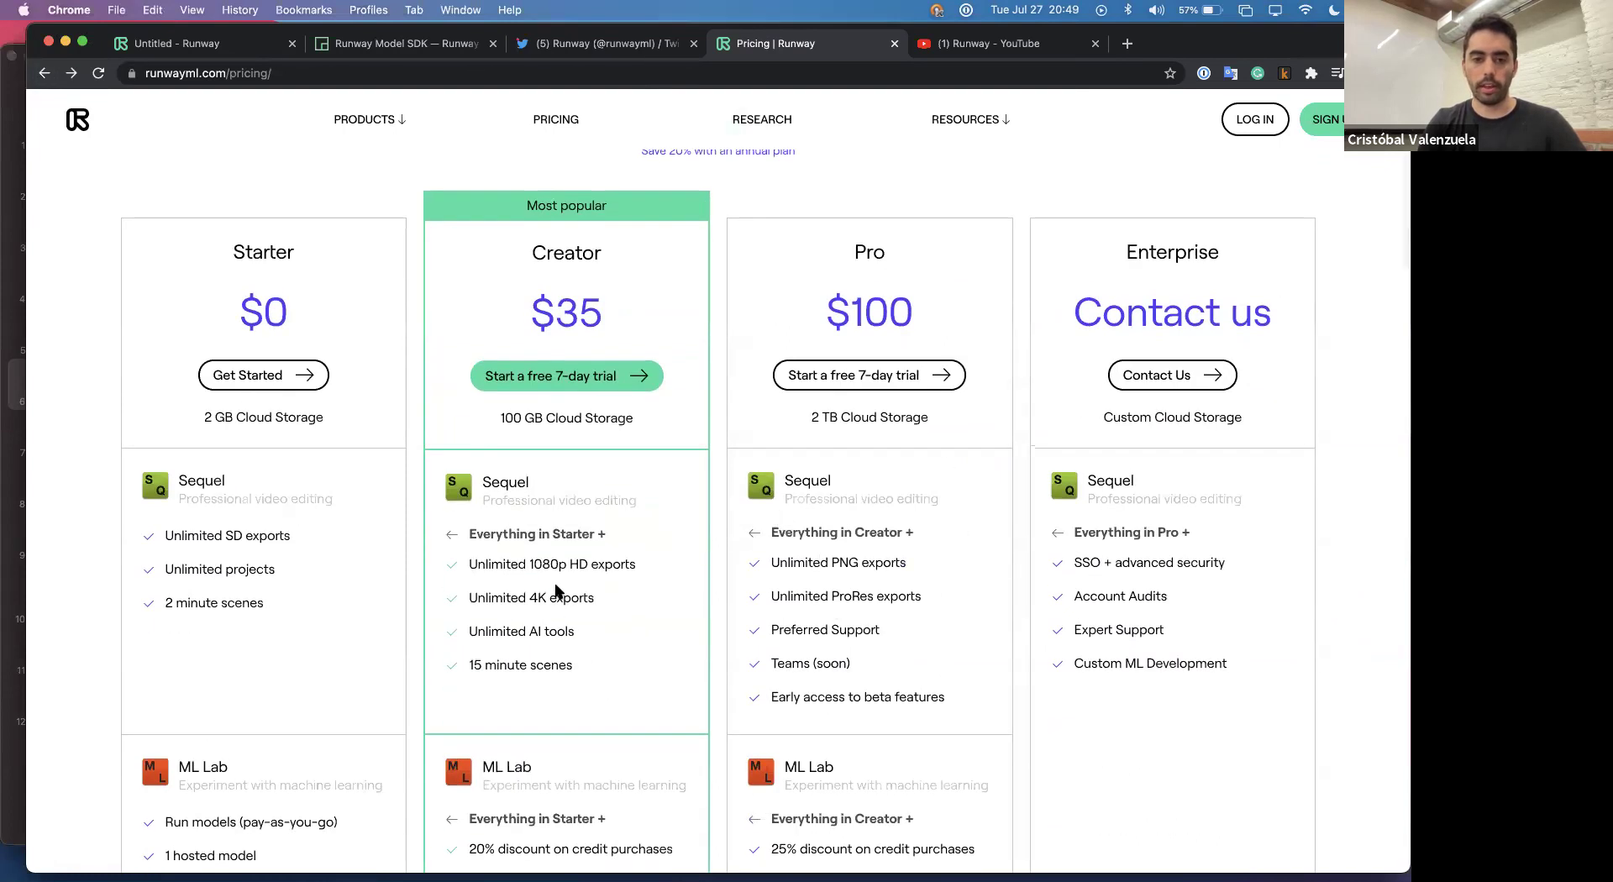
left_click_drag(529, 597, 538, 597)
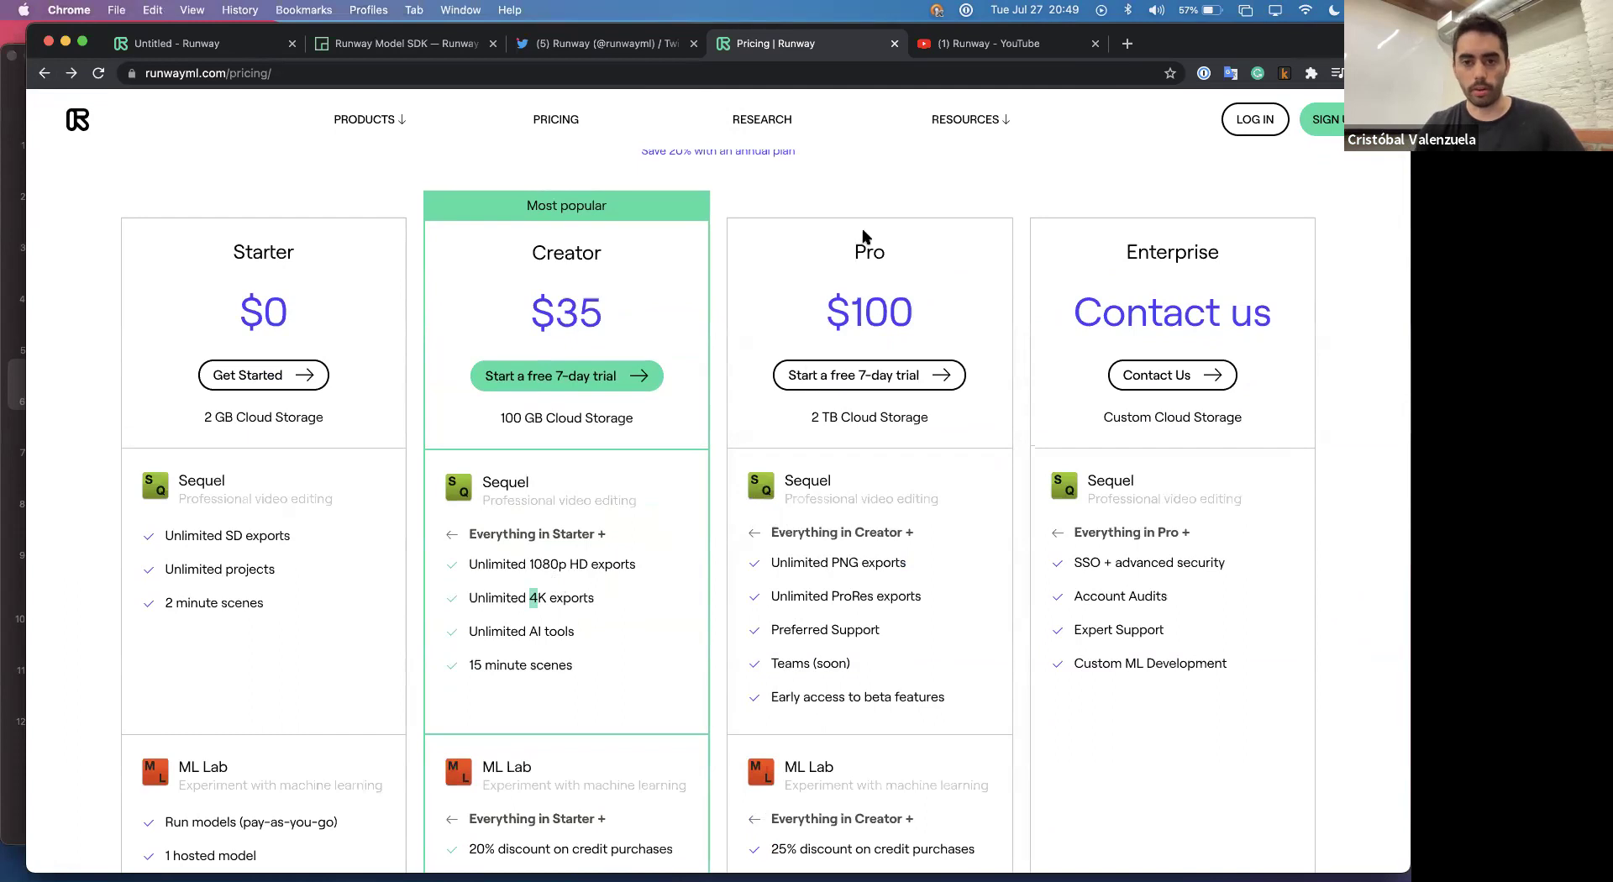
Open the Runway Research site and look over its landing page and Explore section.
left_click(741, 120)
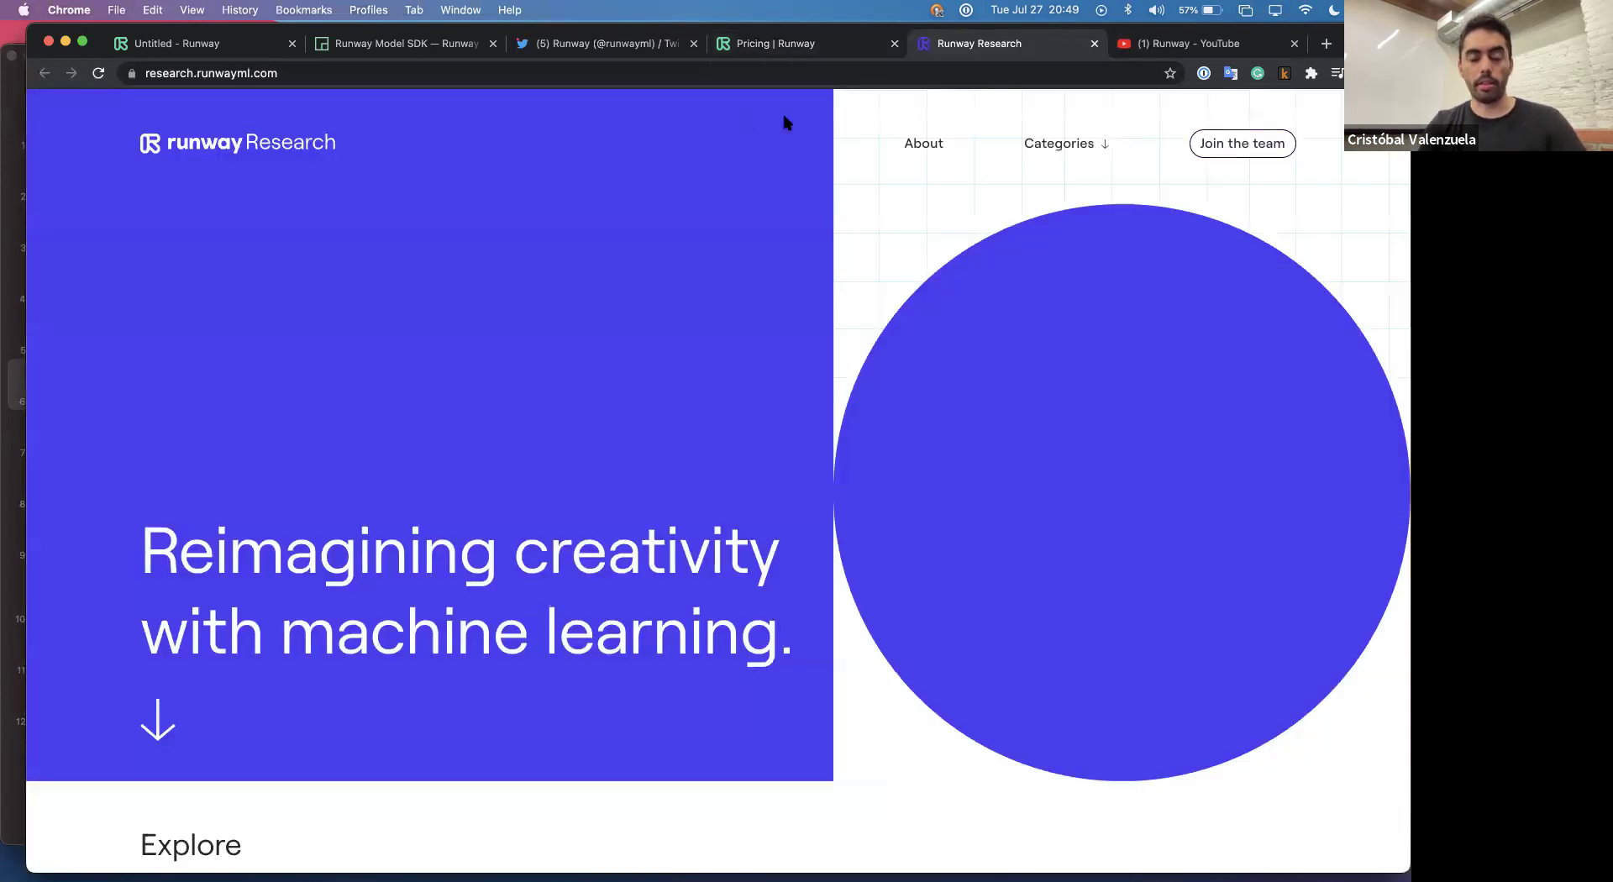
scroll(655, 320, "down", 1)
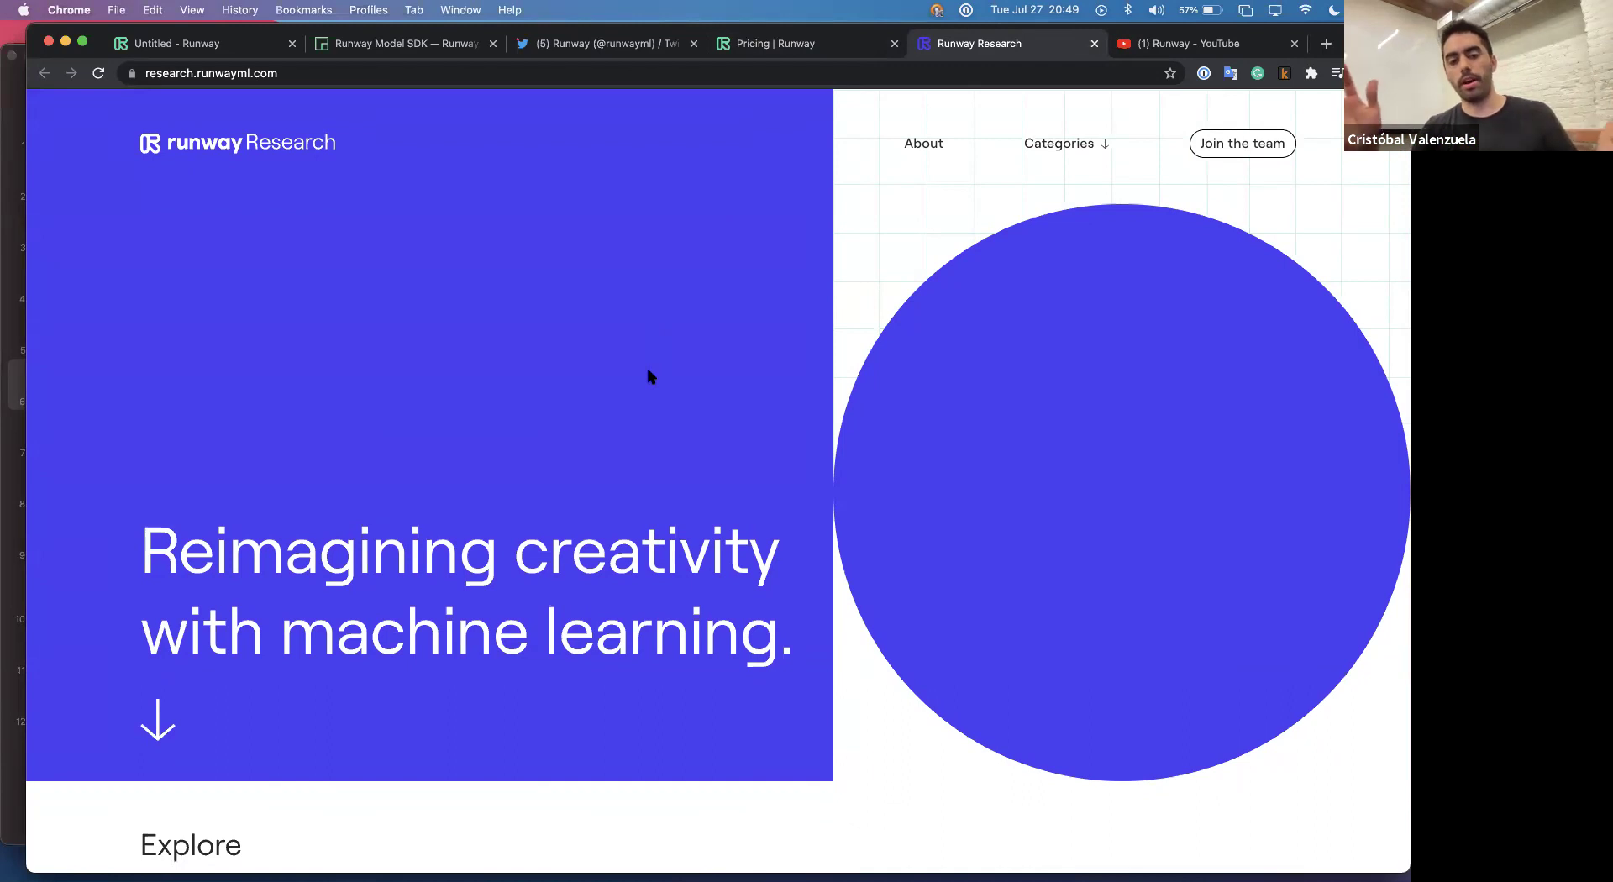
scroll(648, 370, "down", 5)
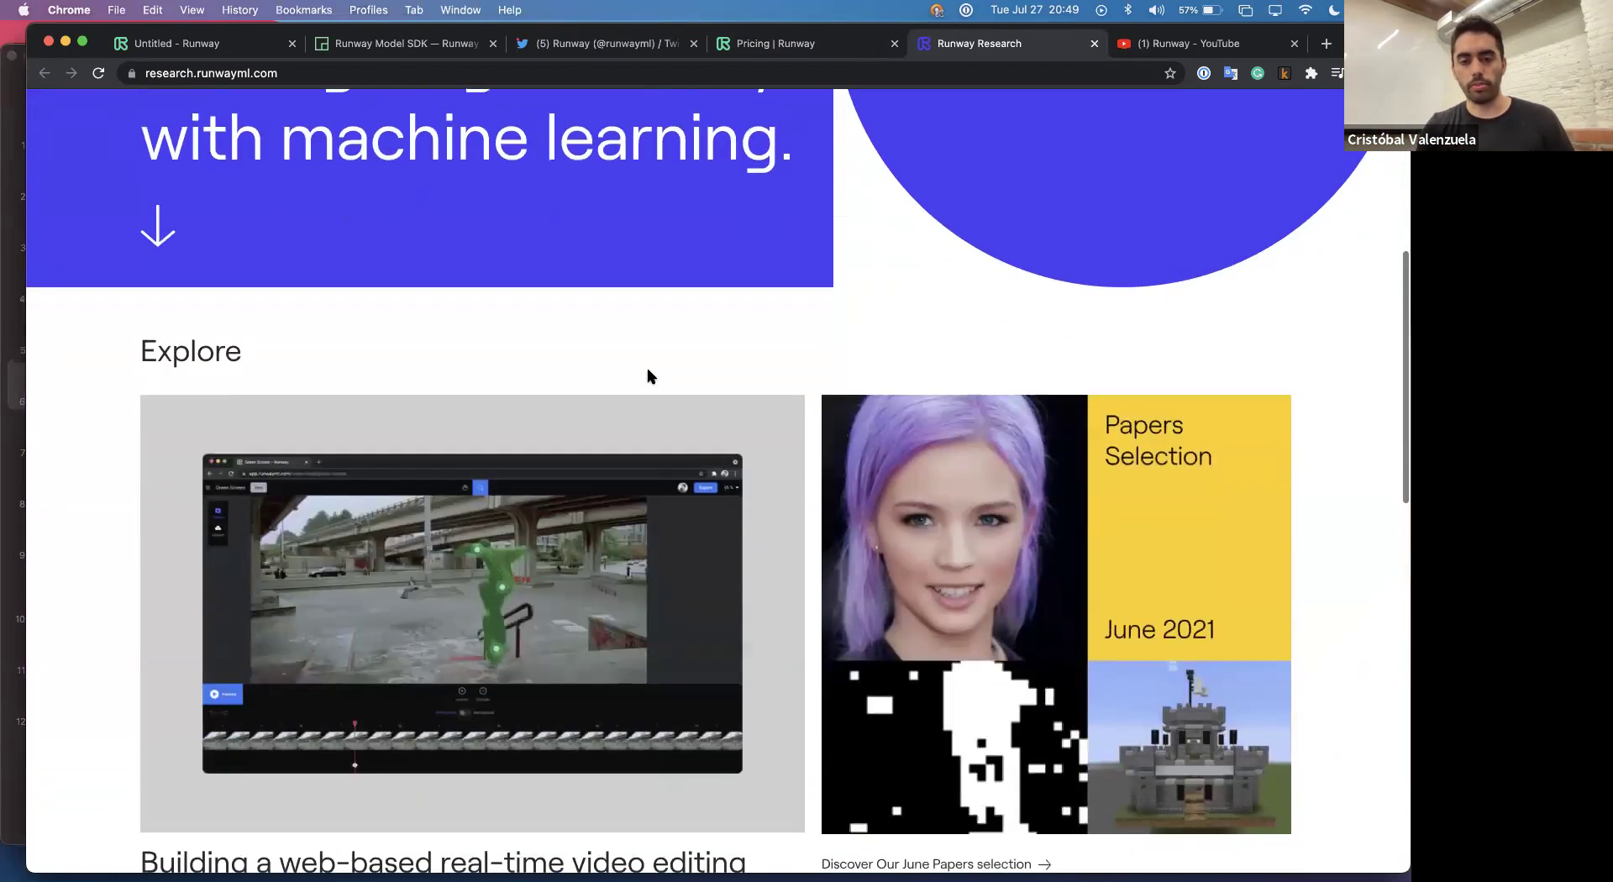
scroll(648, 369, "up", 5)
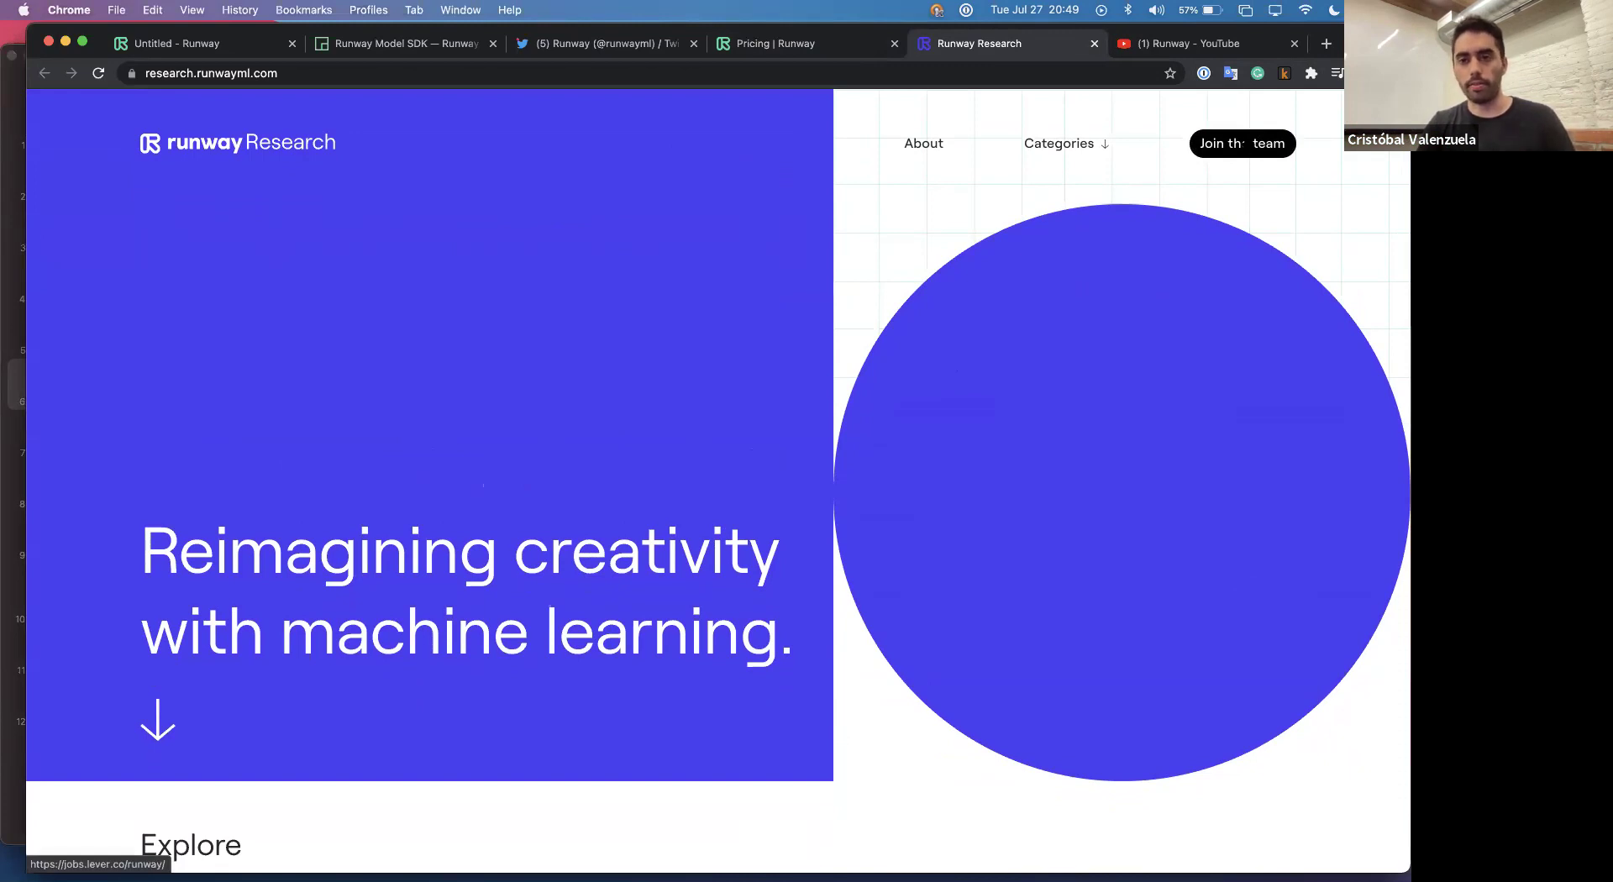
Open Runway's job listings from the Research site and review the Design, Engineering and Marketing openings.
left_click(1247, 144)
scroll(854, 281, "down", 3)
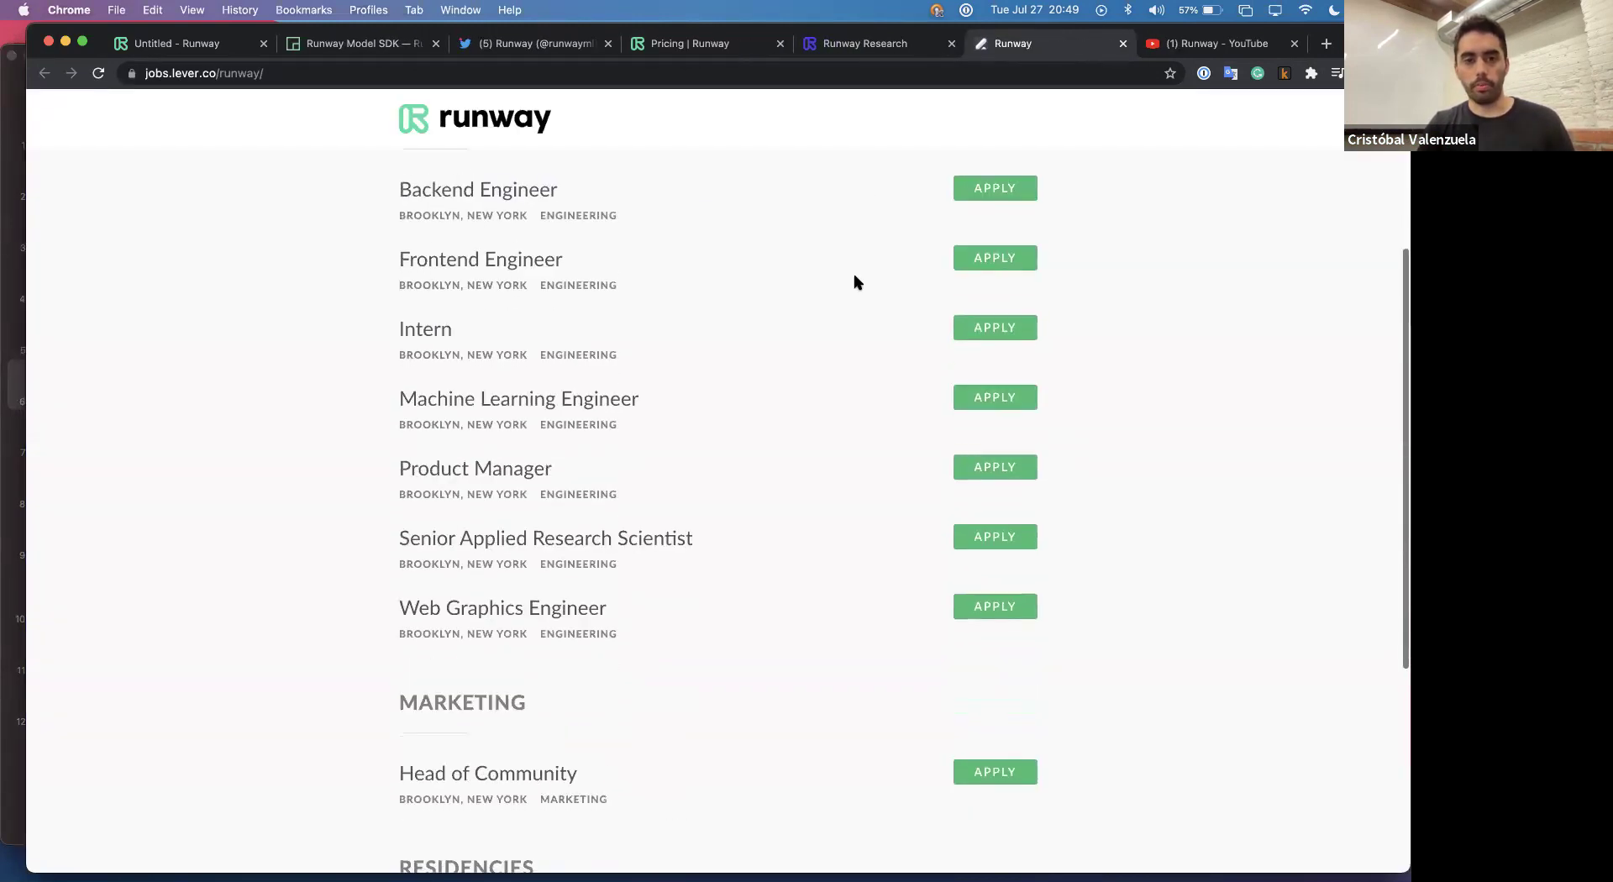
scroll(856, 281, "up", 3)
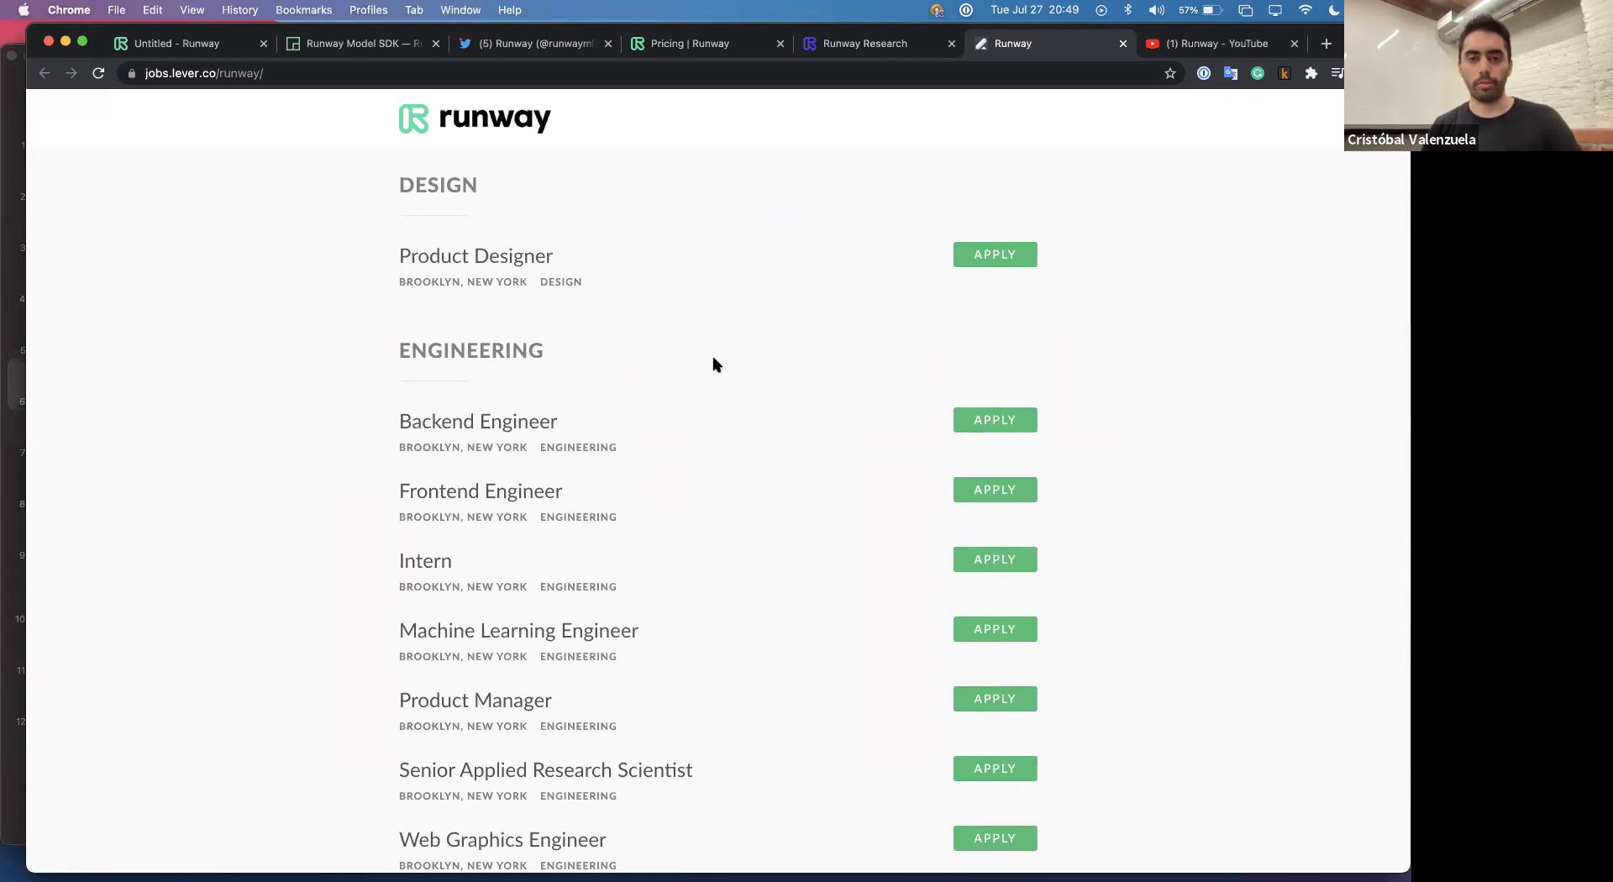
scroll(713, 364, "down", 3)
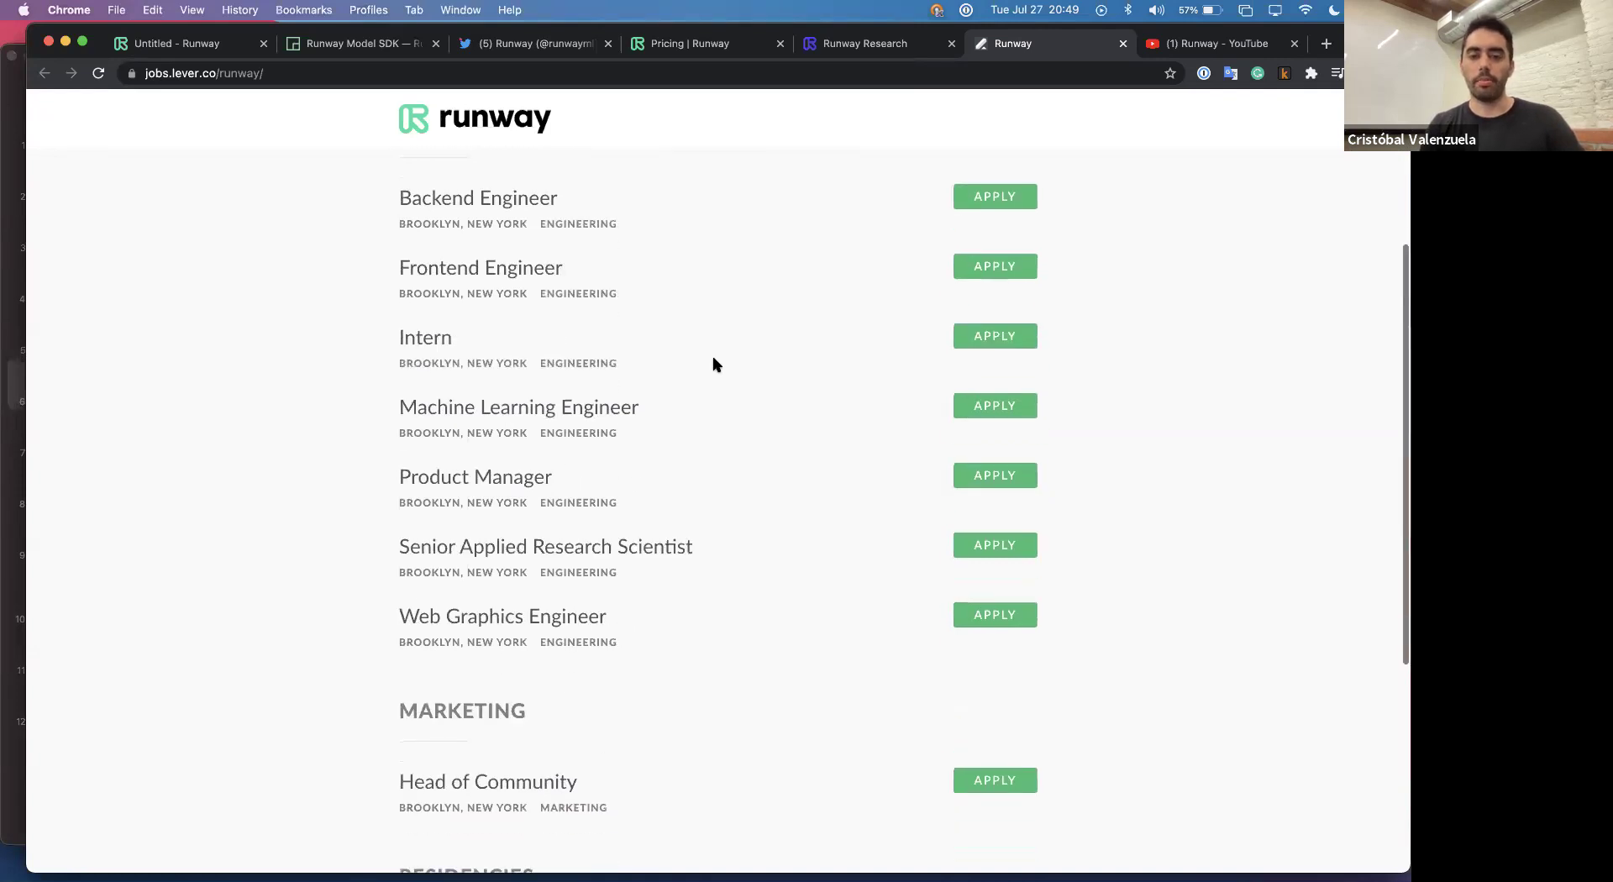
scroll(828, 247, "up", 1)
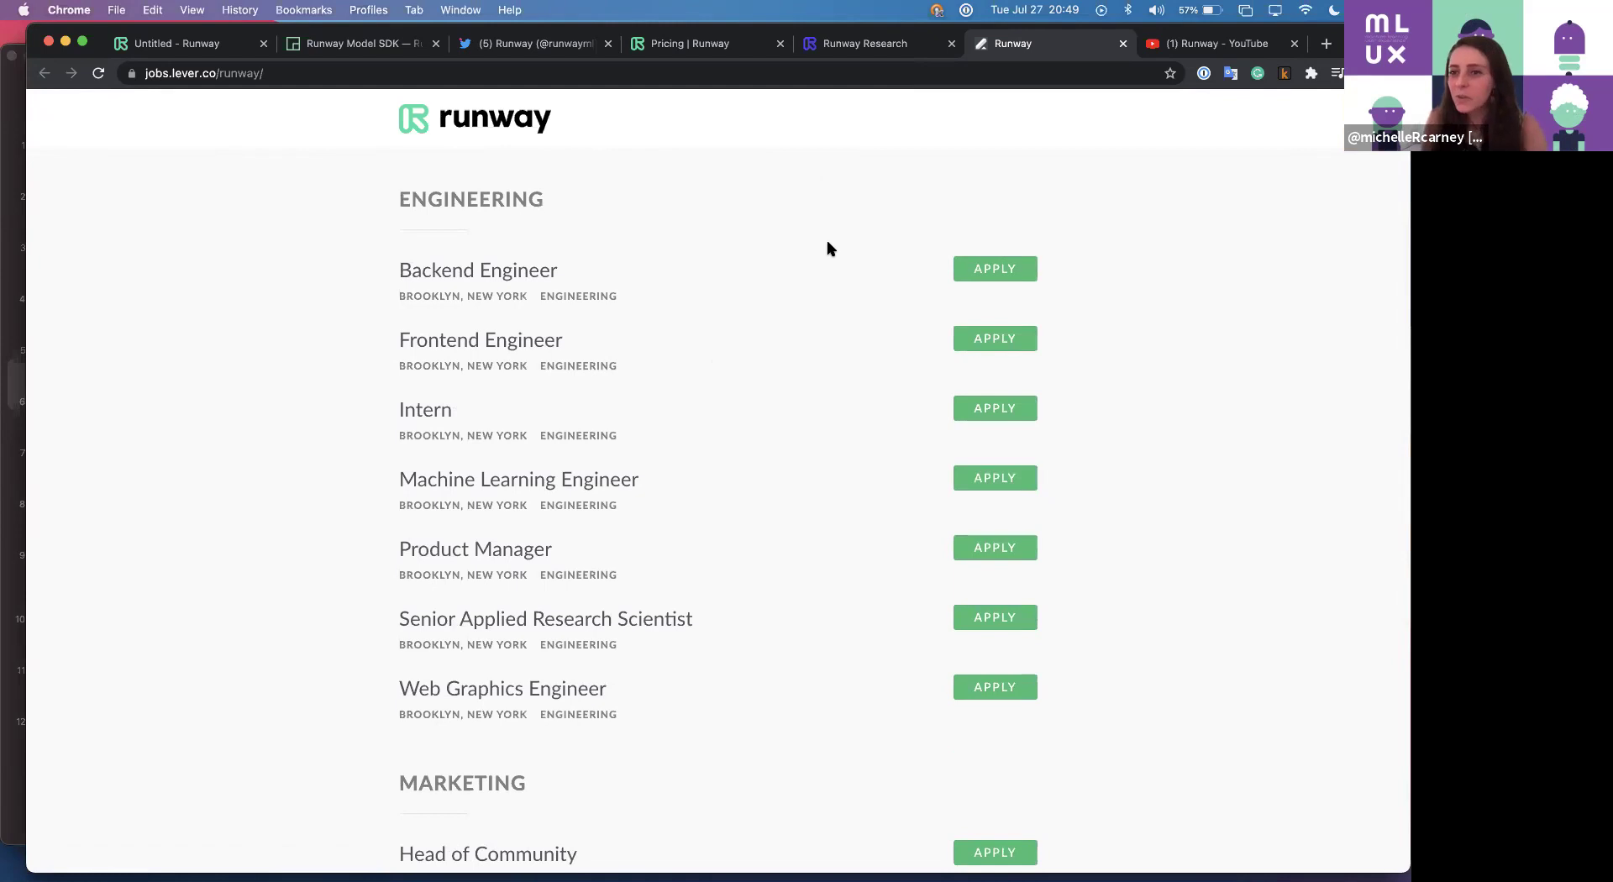
scroll(827, 248, "up", 2)
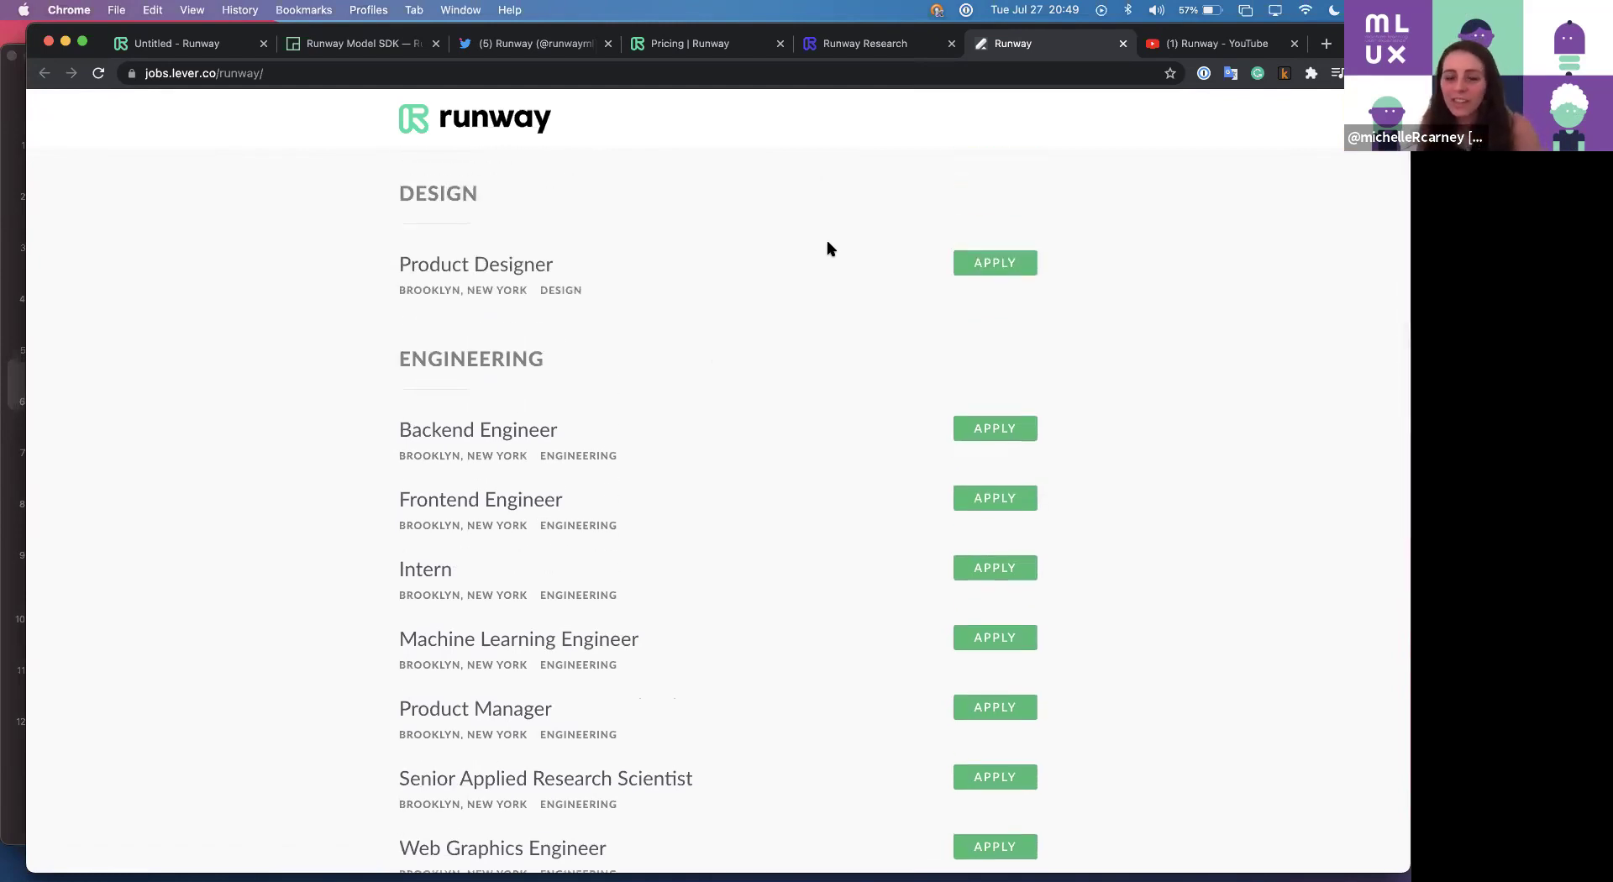
scroll(828, 247, "down", 2)
scroll(832, 243, "down", 2)
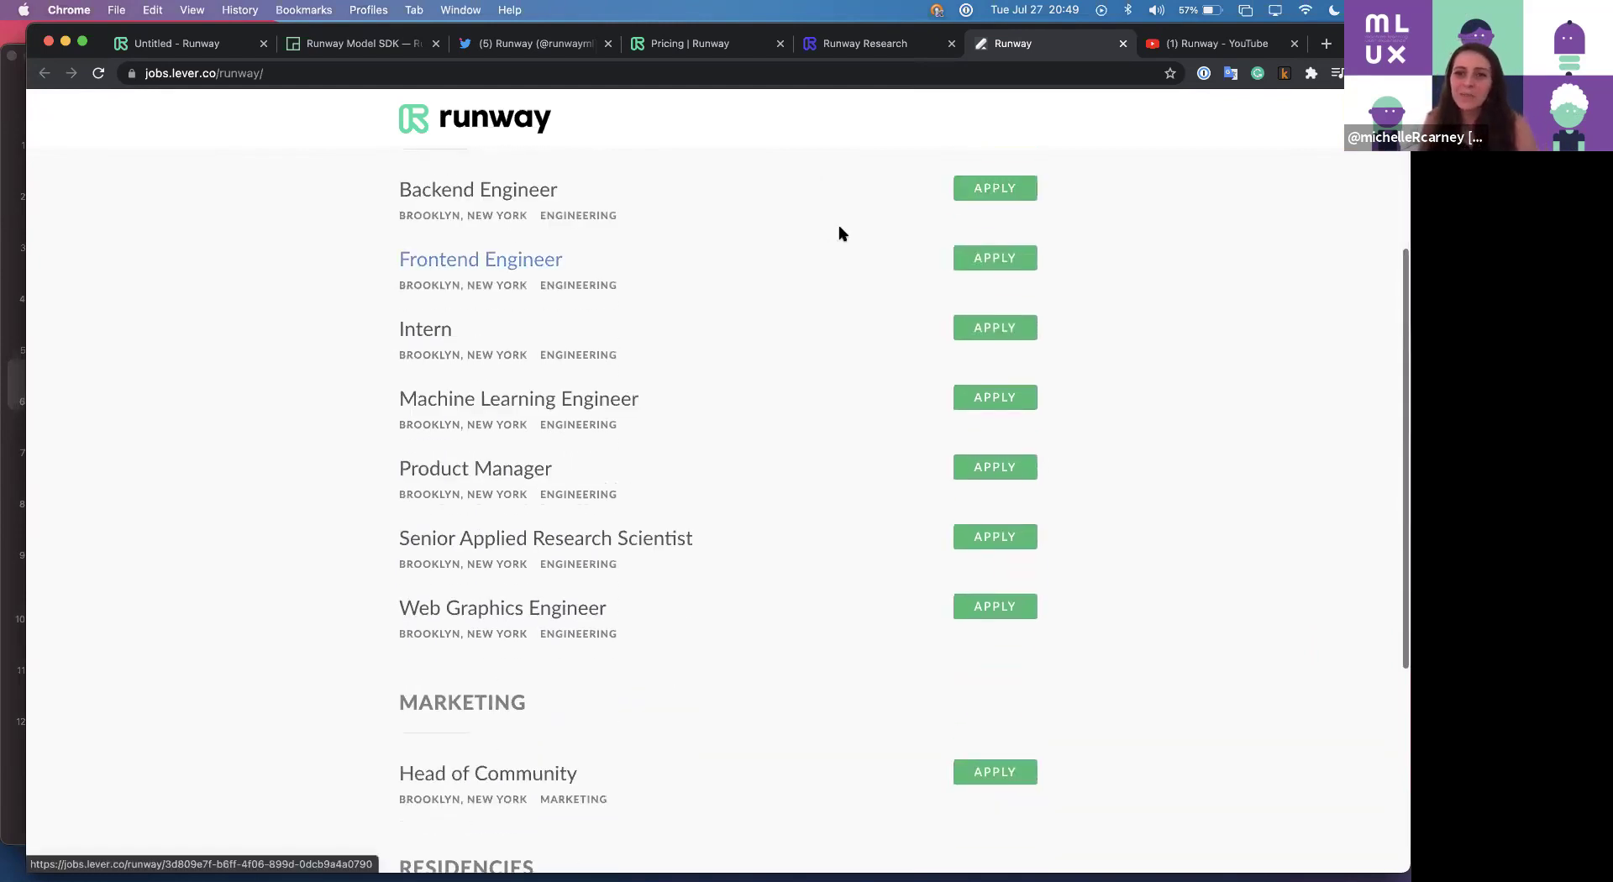
Return to the Untitled project, clear the clip selection, play the scene and move the playhead back to the start.
left_click(863, 52)
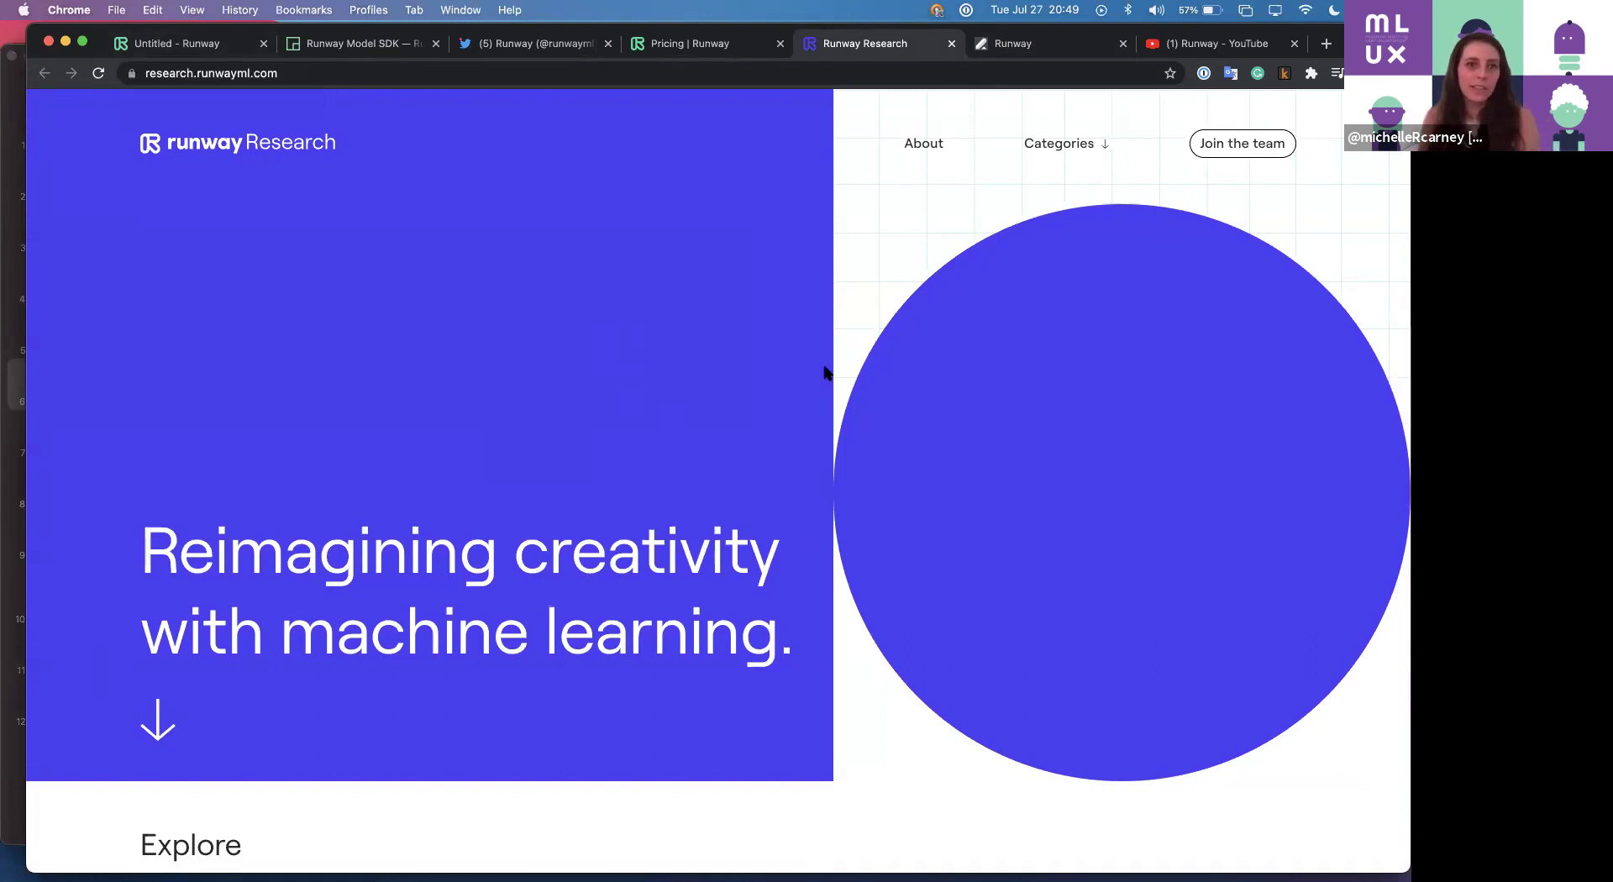
left_click(173, 47)
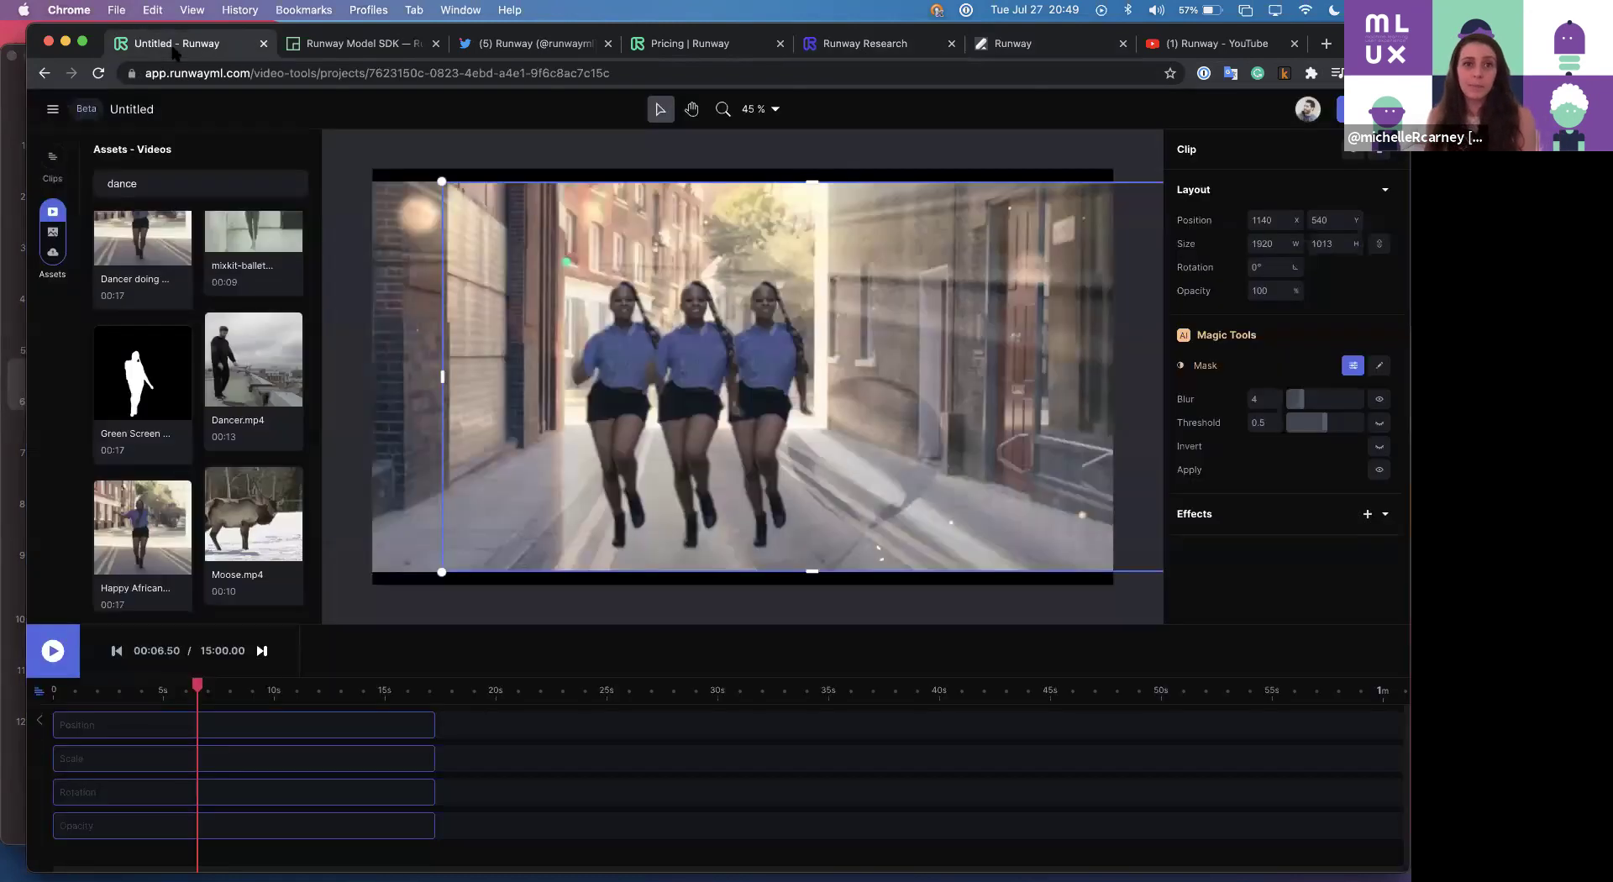
left_click(541, 151)
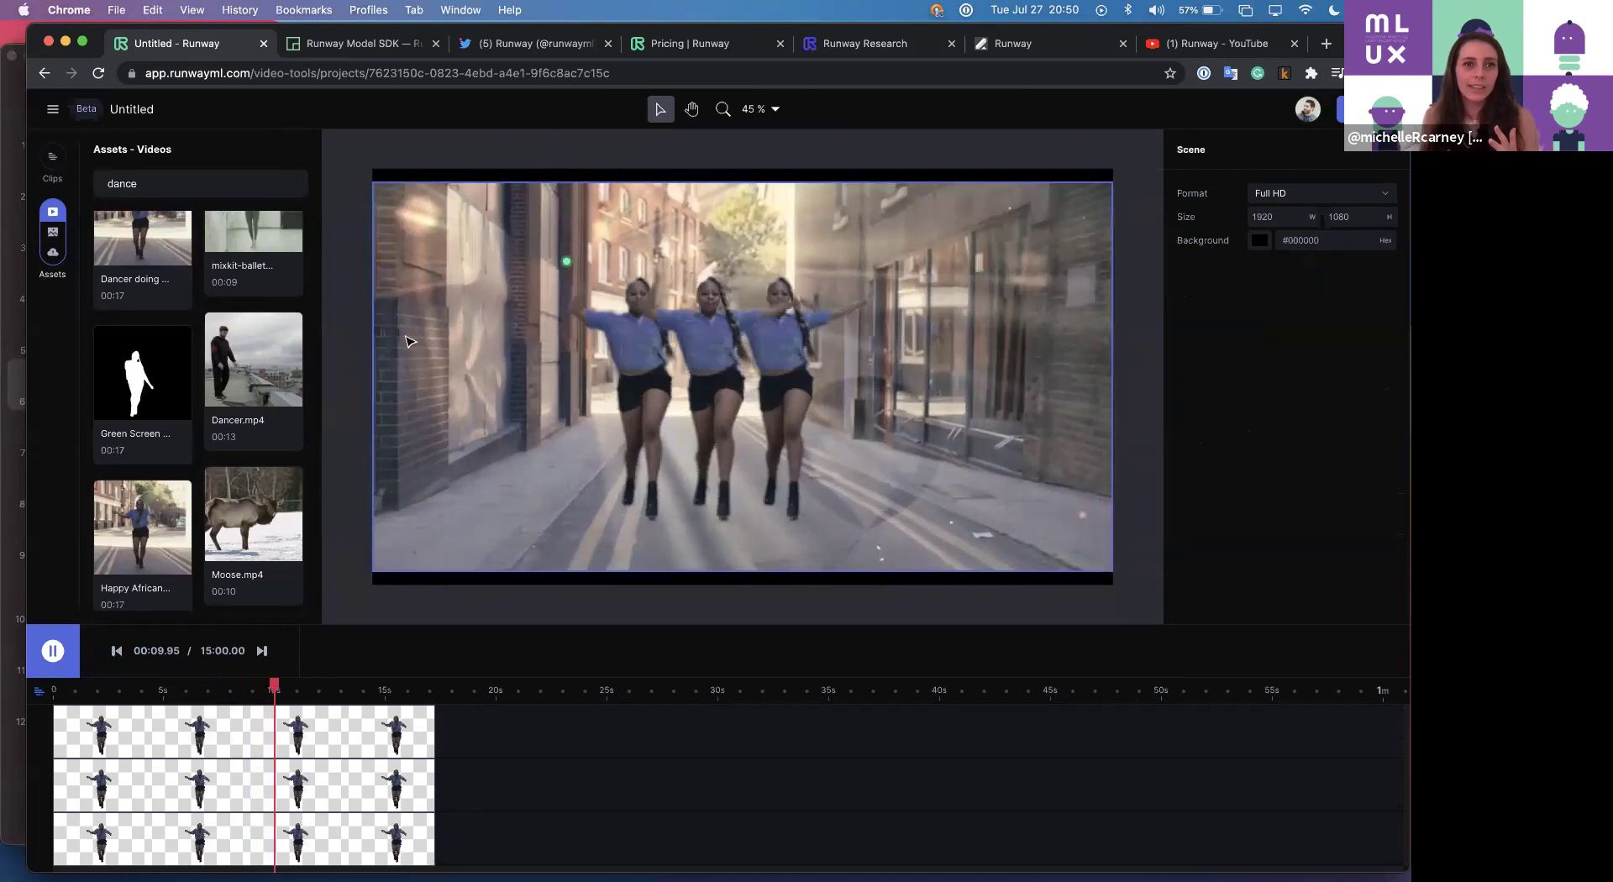
key("space")
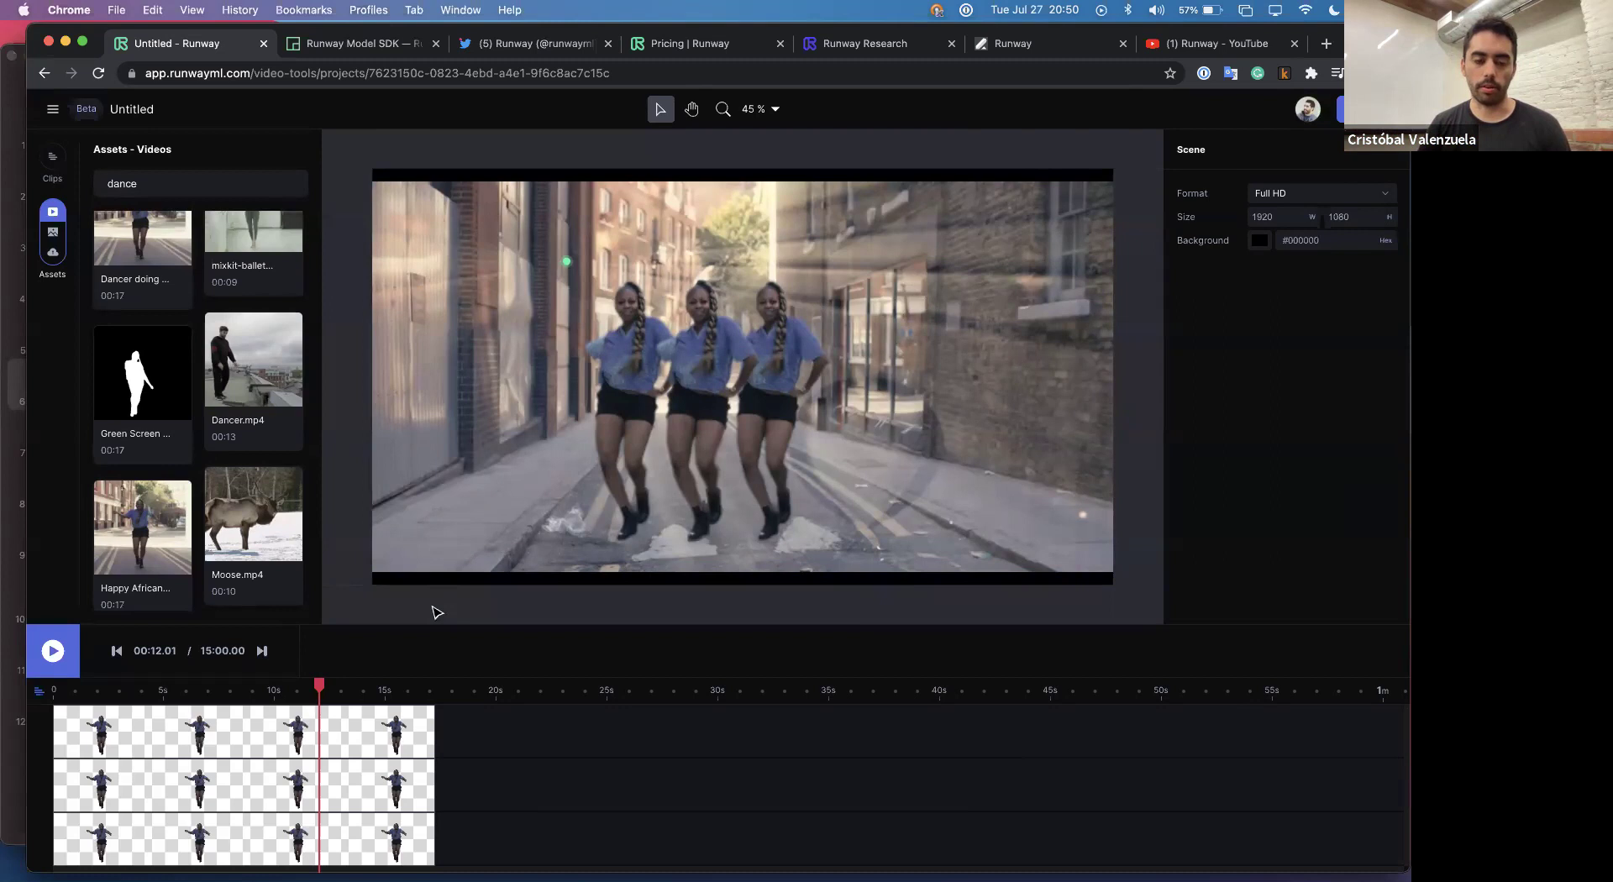
left_click_drag(97, 690, 17, 691)
key("space")
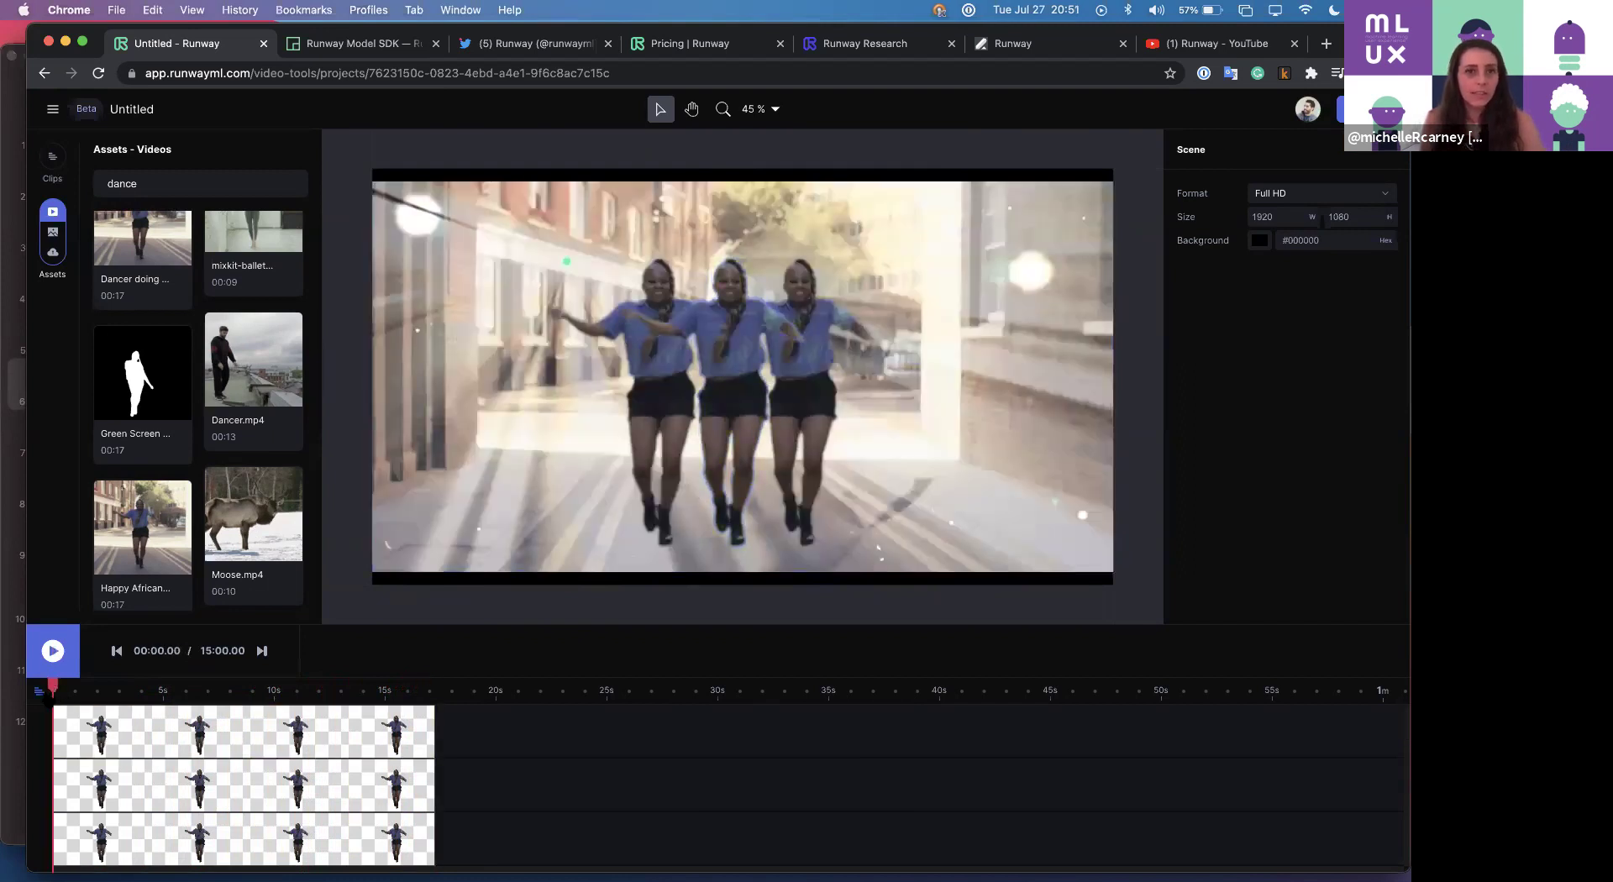
Expand the background street clip's animation tracks and add a Lens Flare – Translation keyframe near the start.
left_click(214, 787)
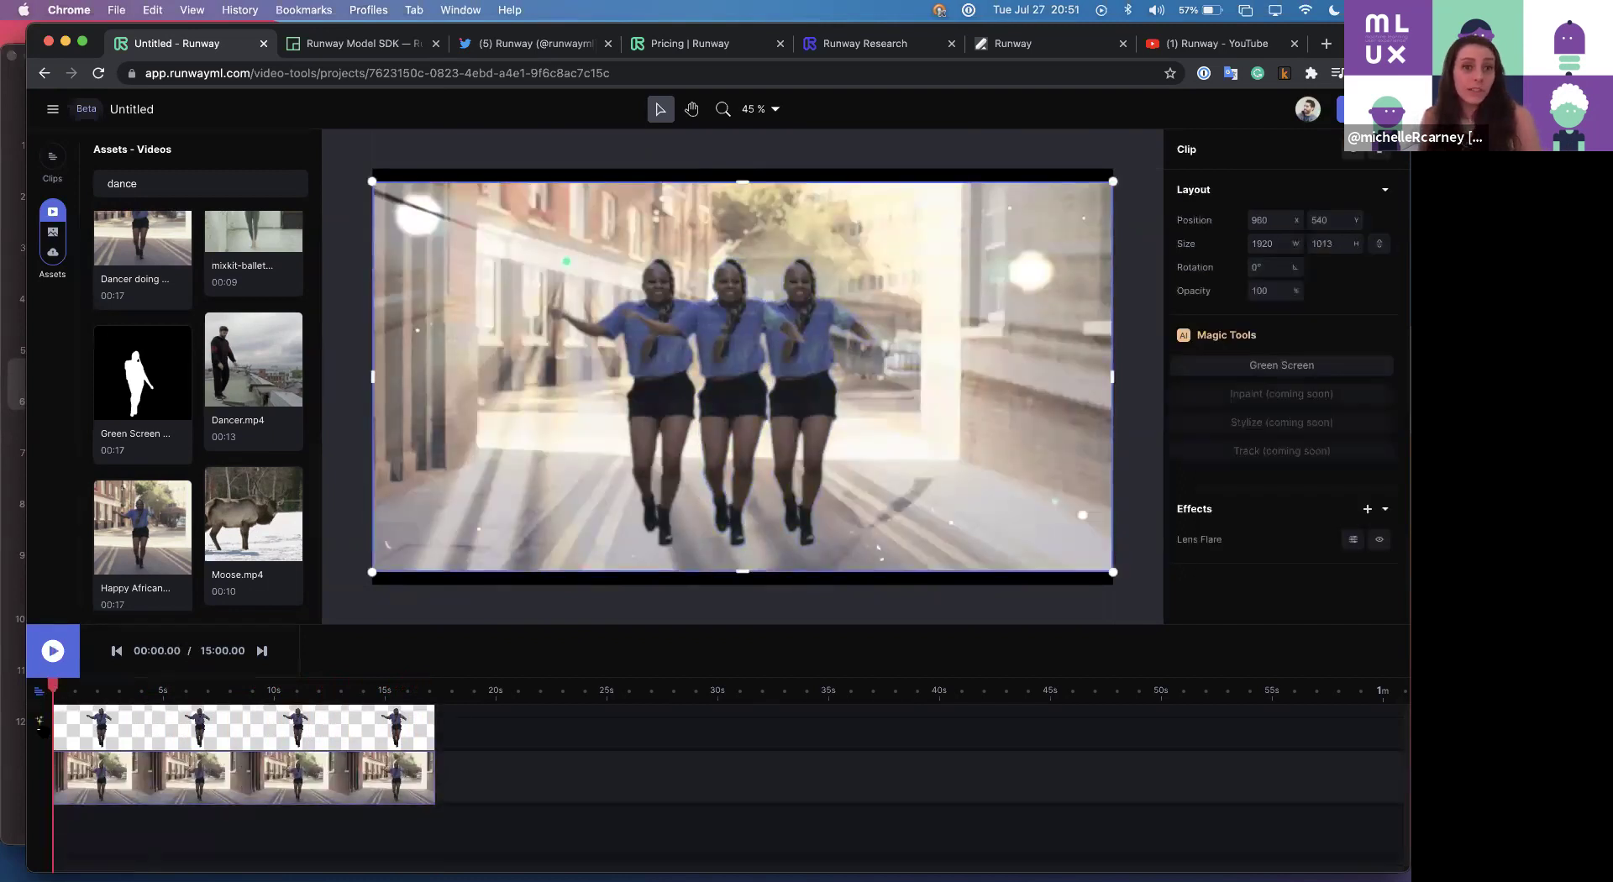
left_click(214, 788)
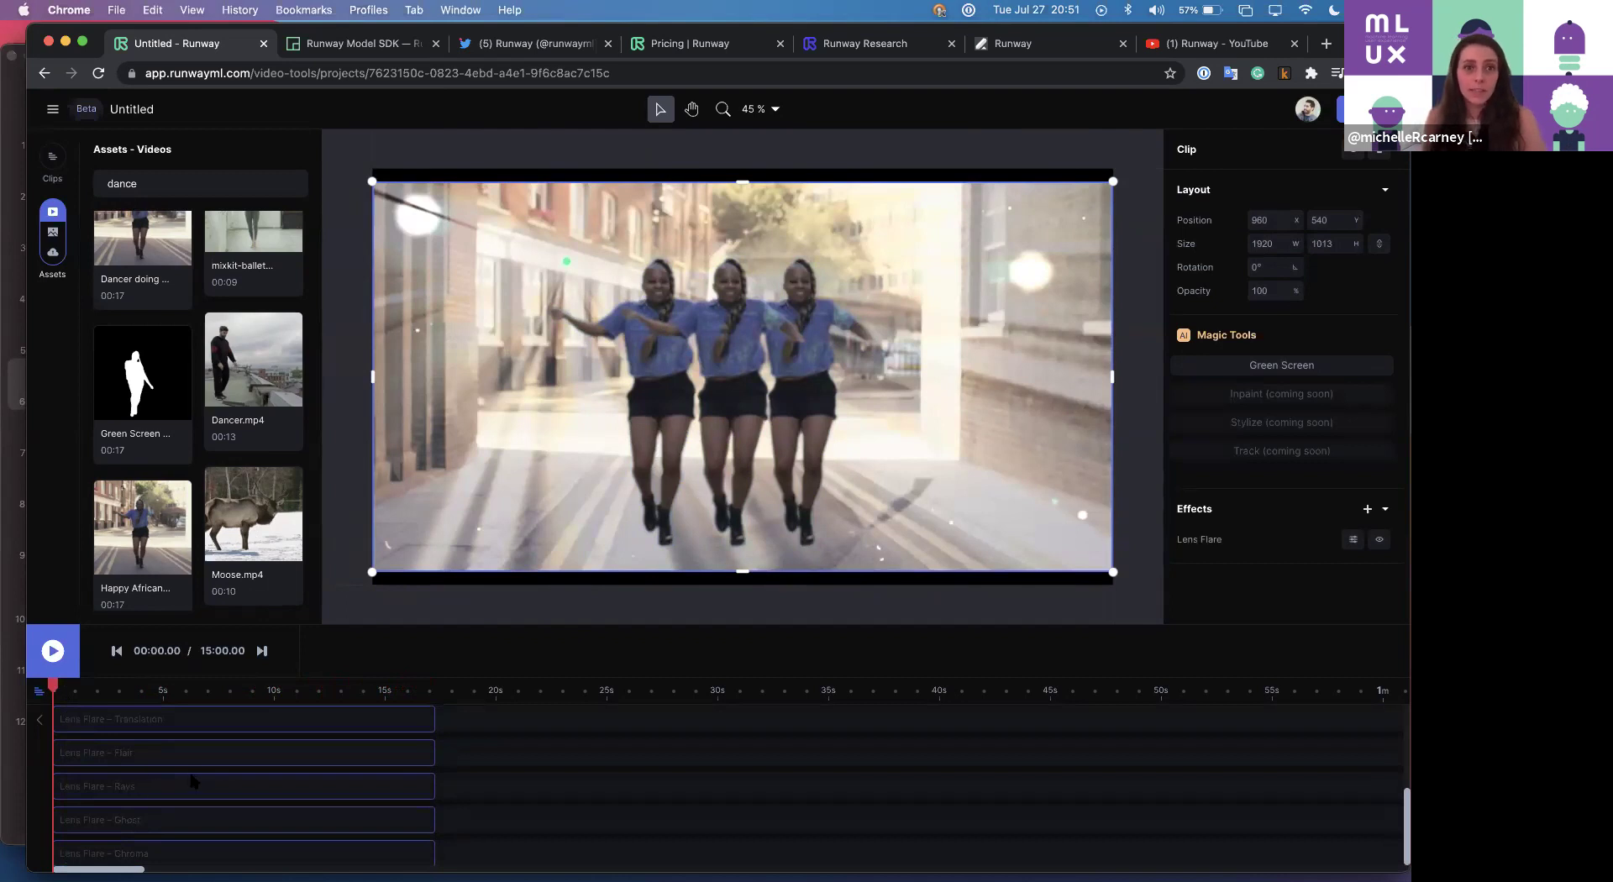
scroll(160, 811, "up", 1)
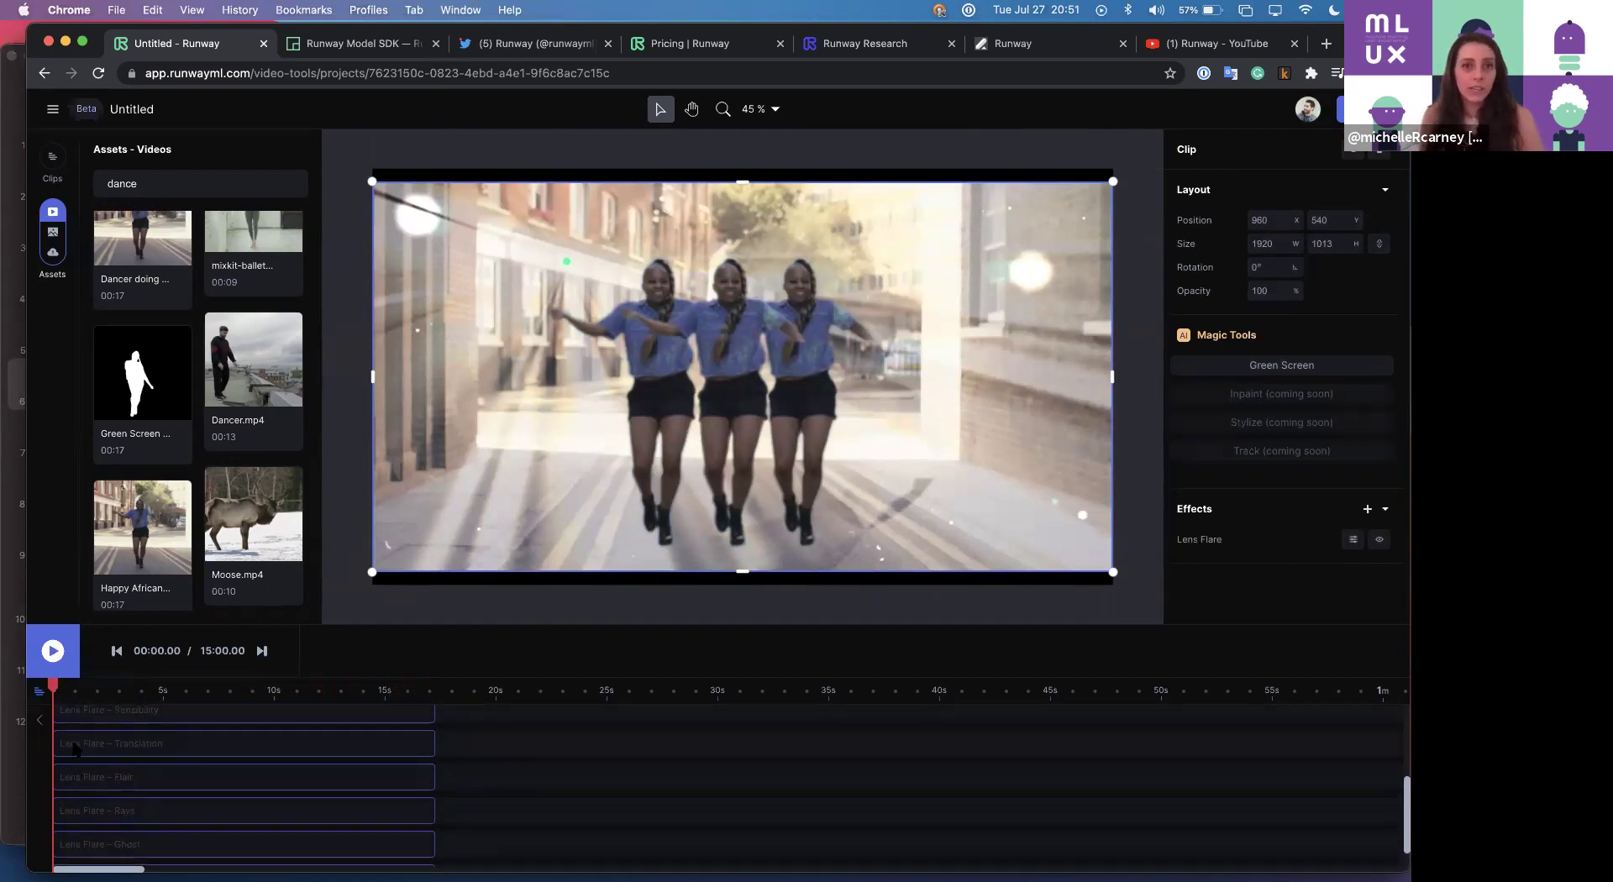
scroll(95, 744, "up", 2)
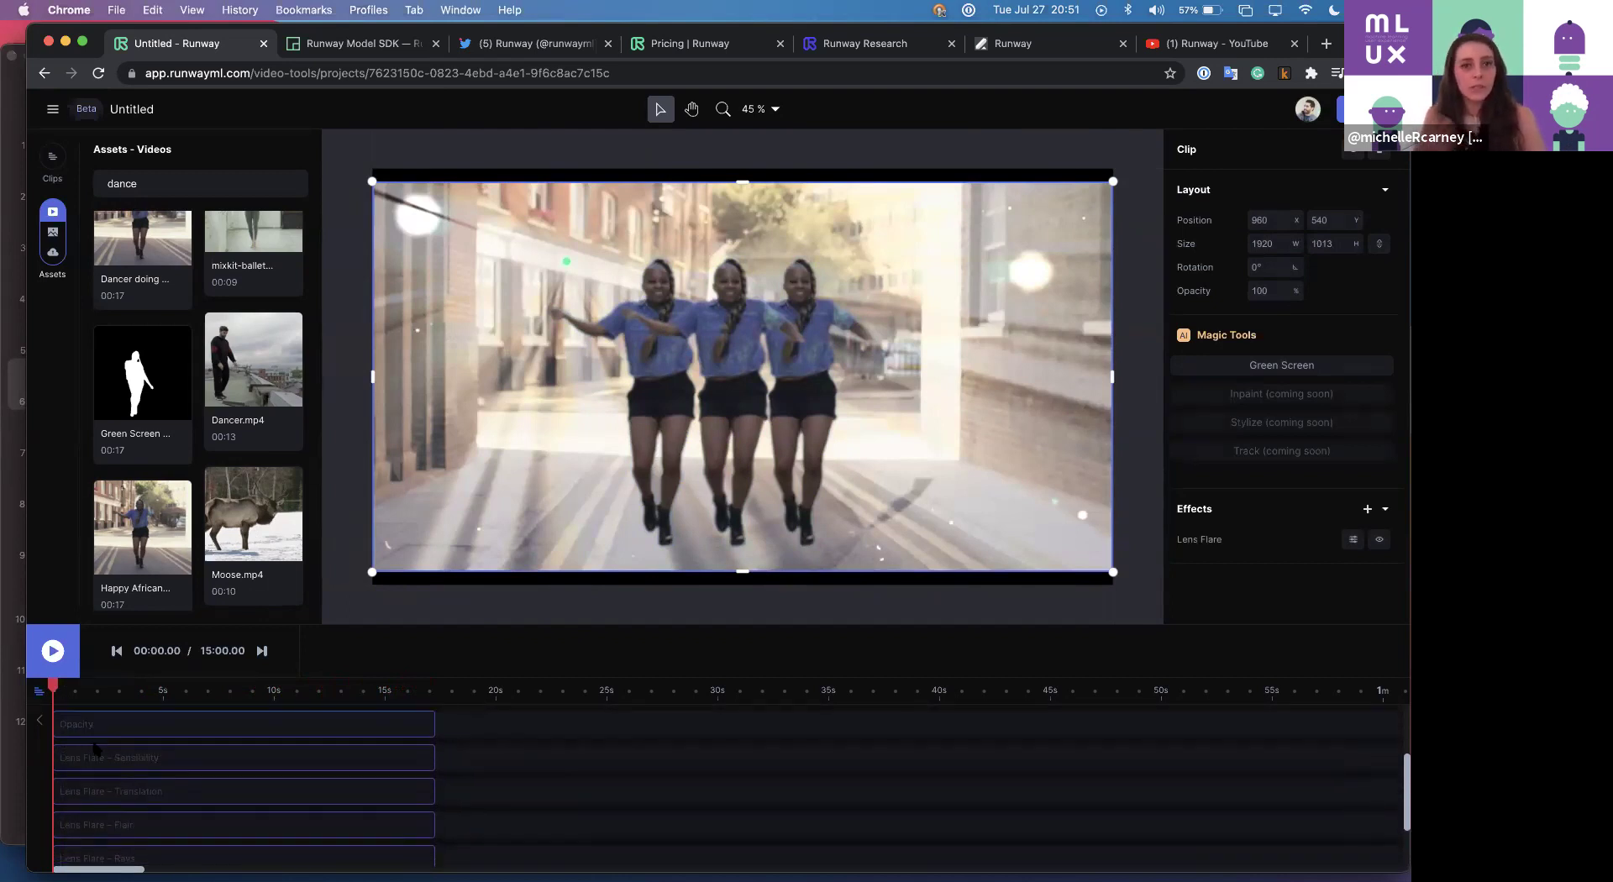
left_click(74, 796)
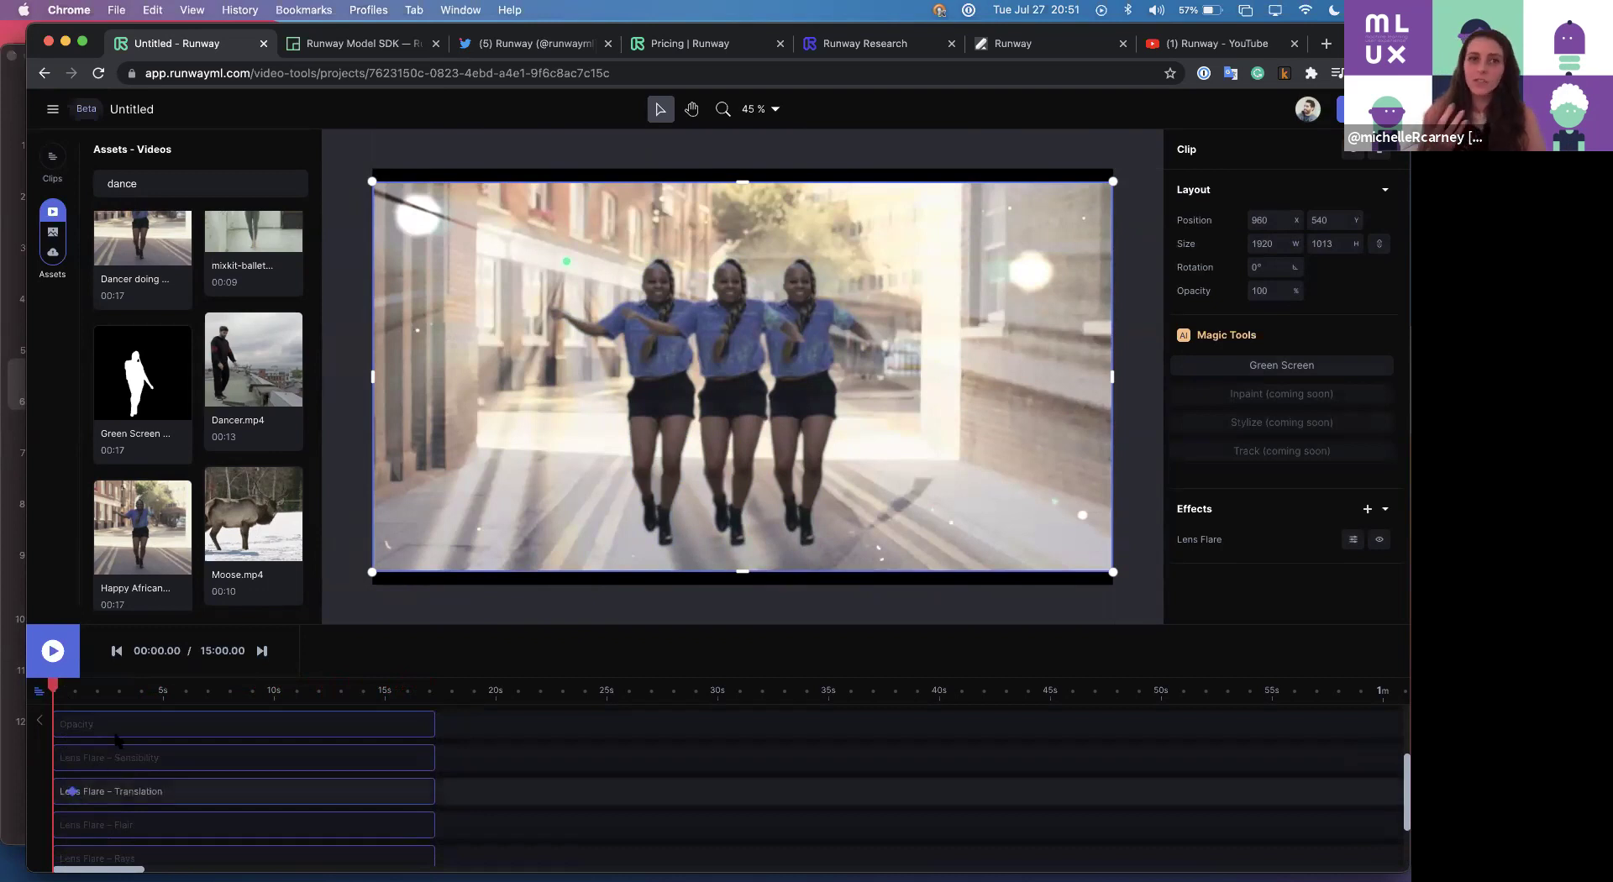
At 00:12.34, move the lens flare point to the lower right of the frame, and play the scene to preview the animation.
left_click_drag(141, 687, 328, 687)
left_click_drag(567, 264, 916, 481)
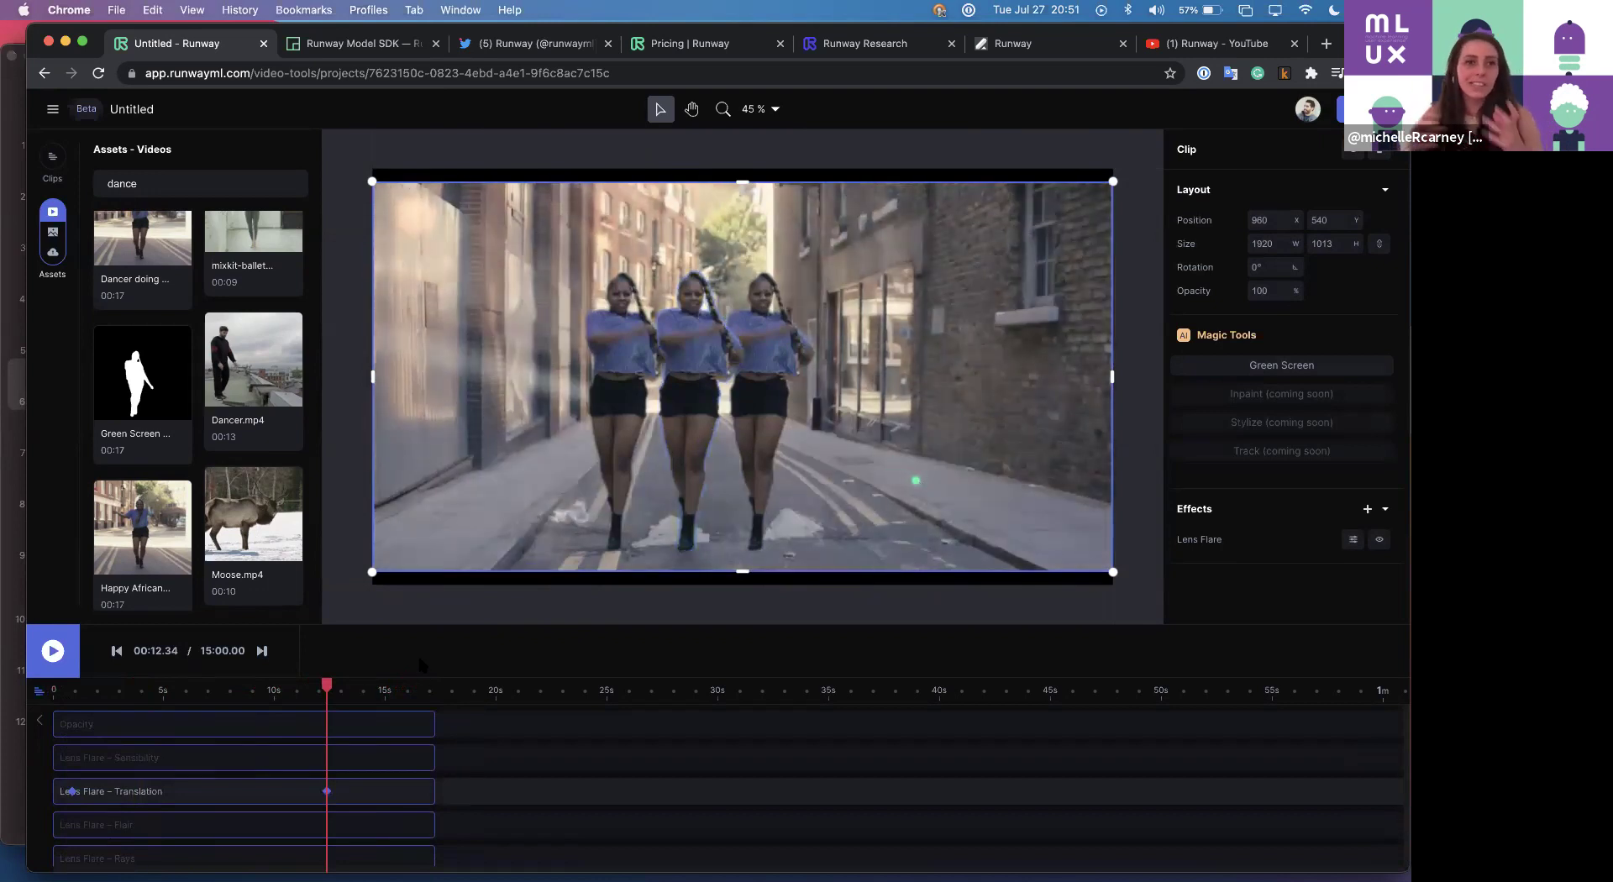
left_click(67, 694)
key("space")
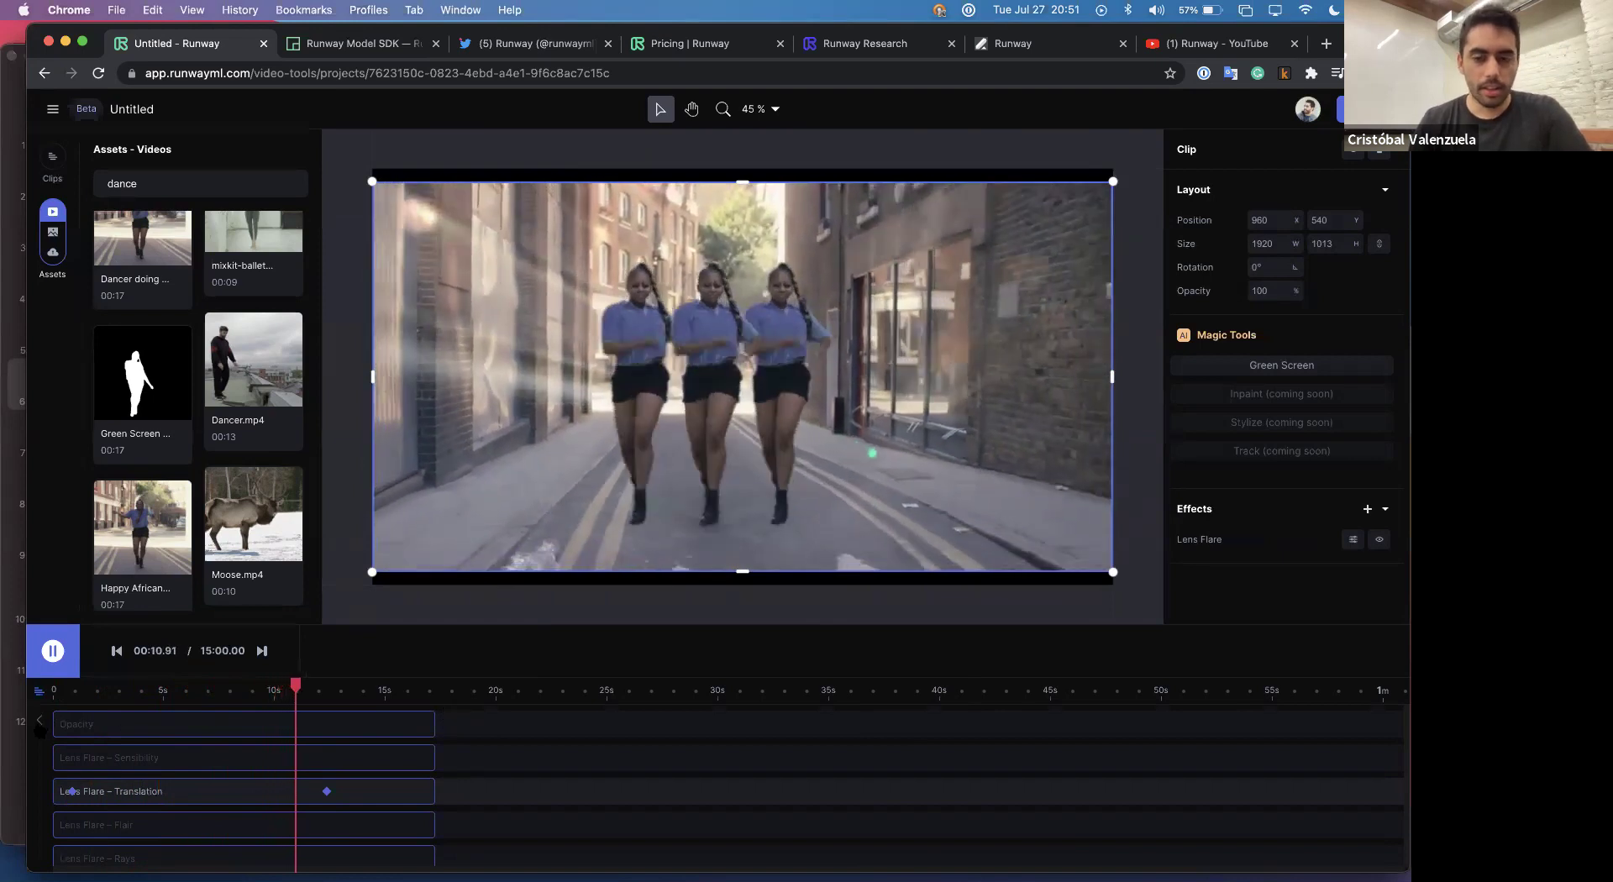
scroll(294, 722, "up", 3)
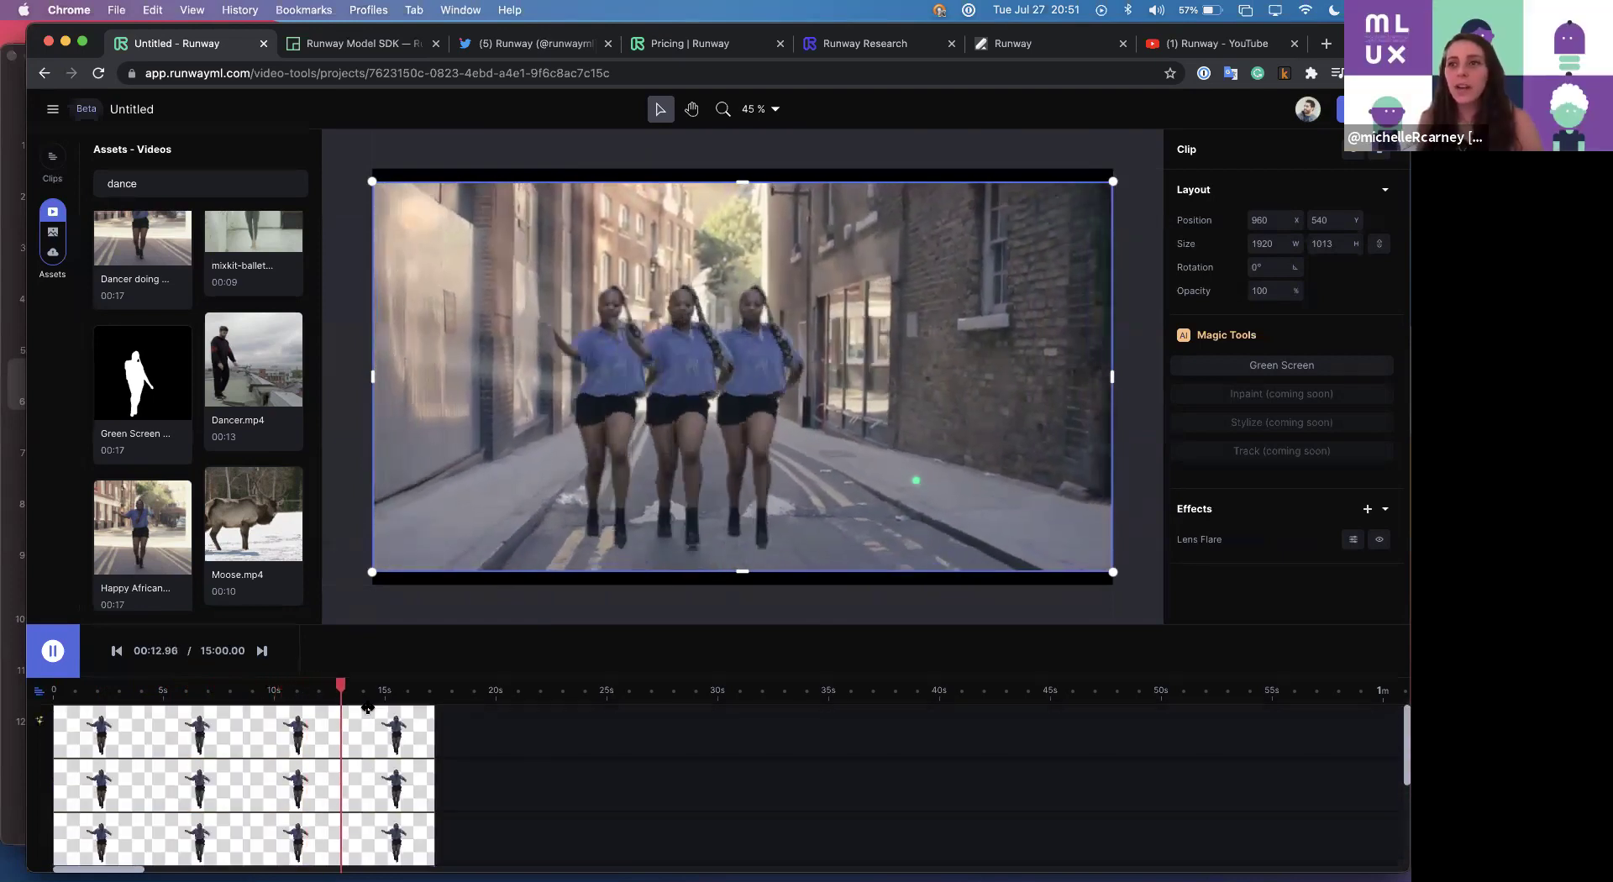
Delete the three masked dancer layers from the timeline.
key("BackSpace")
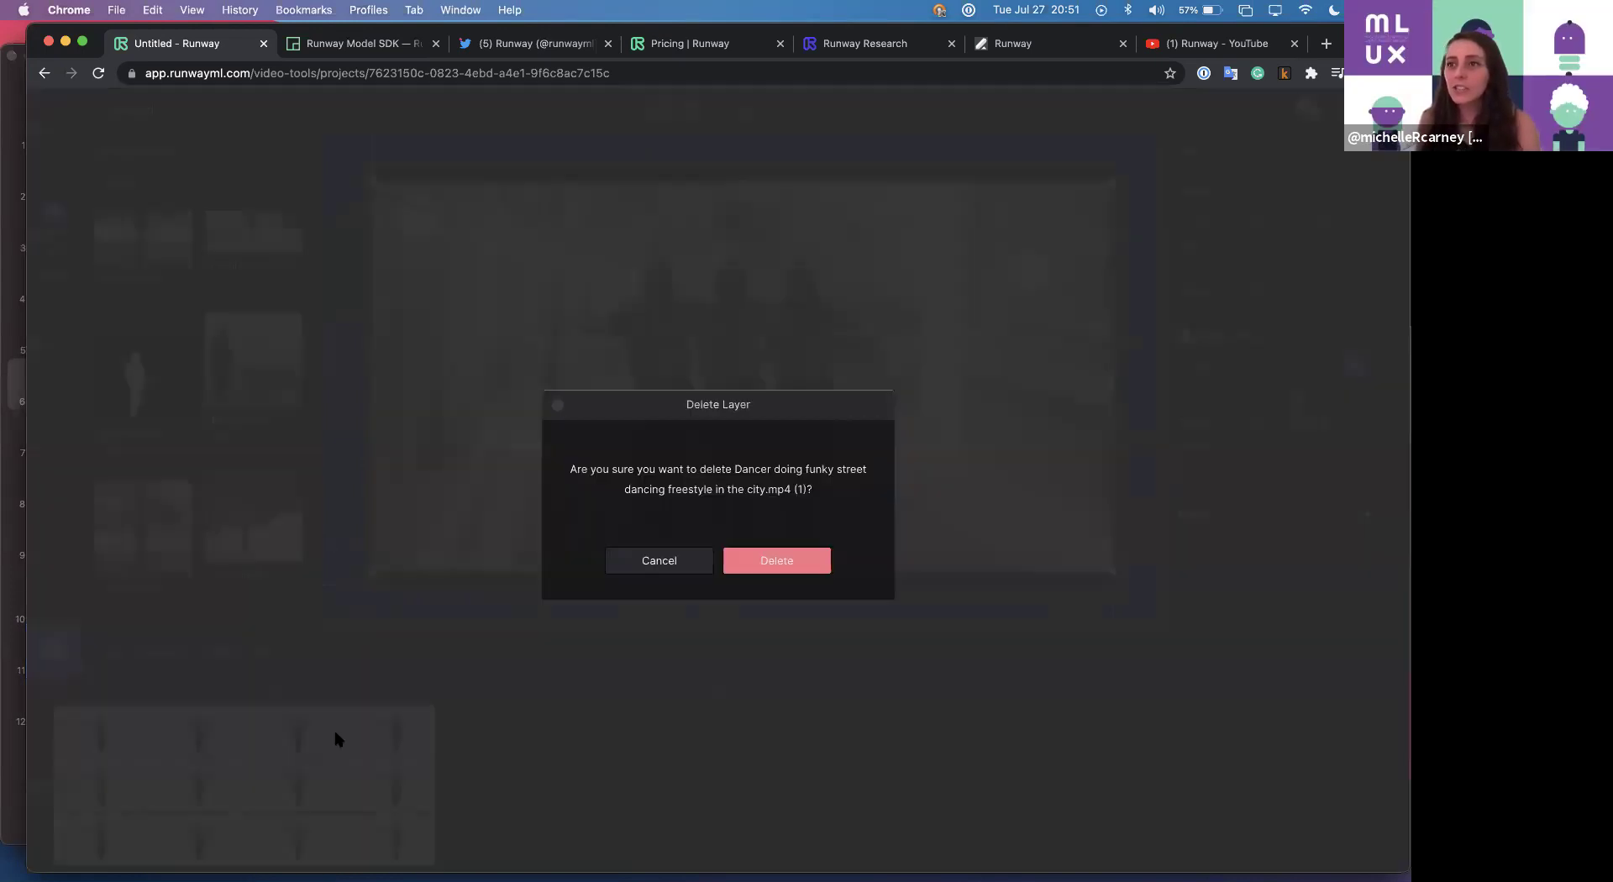
left_click(746, 556)
key("BackSpace")
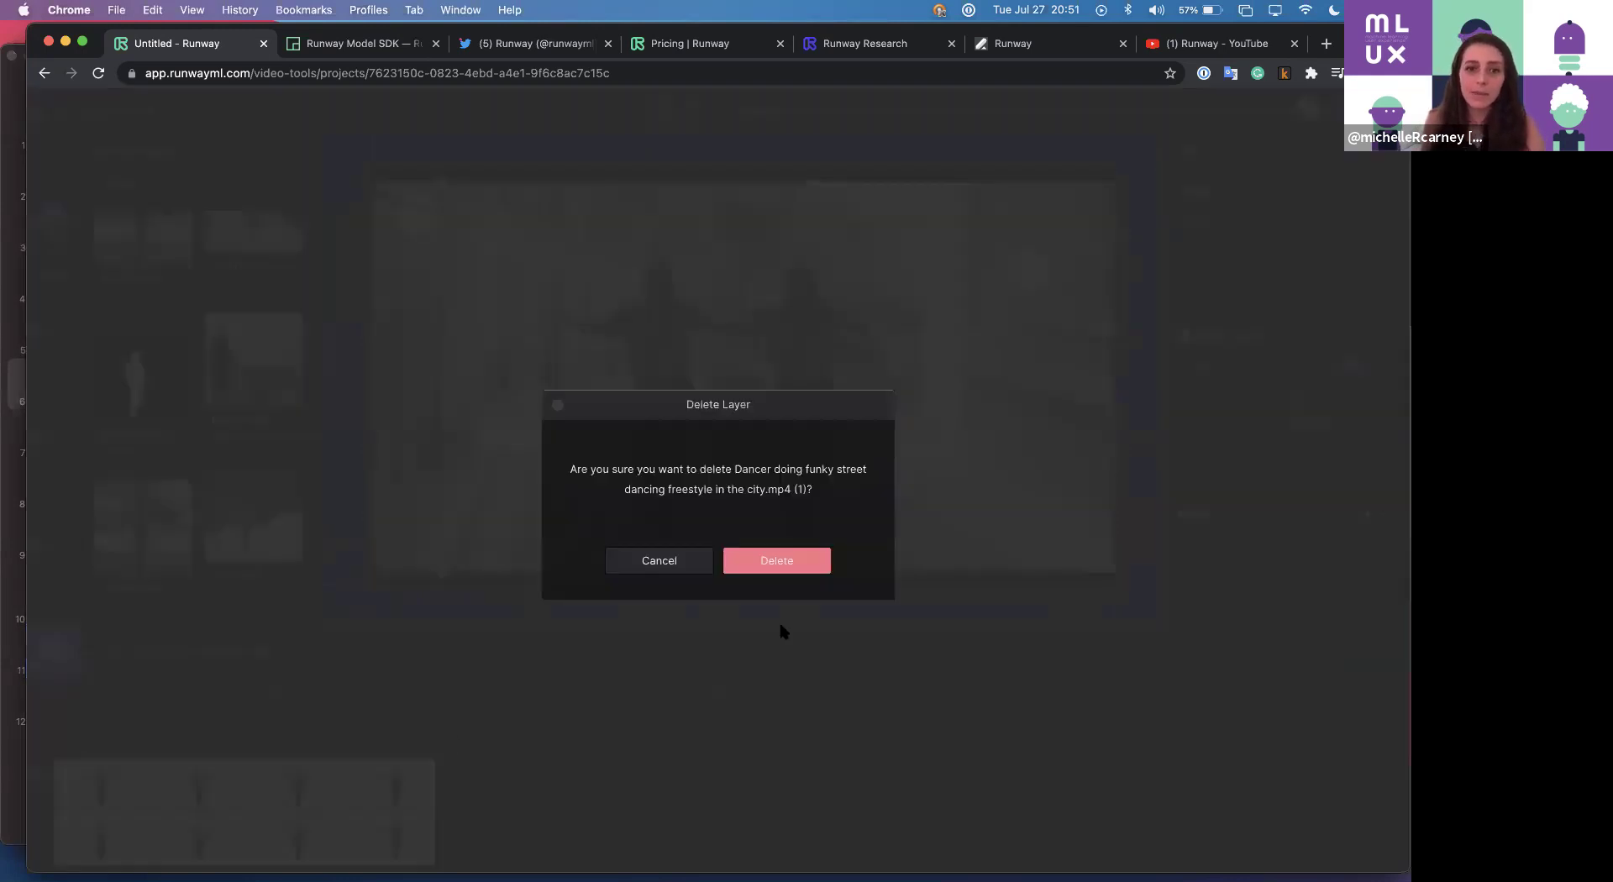
key("Return")
key("BackSpace")
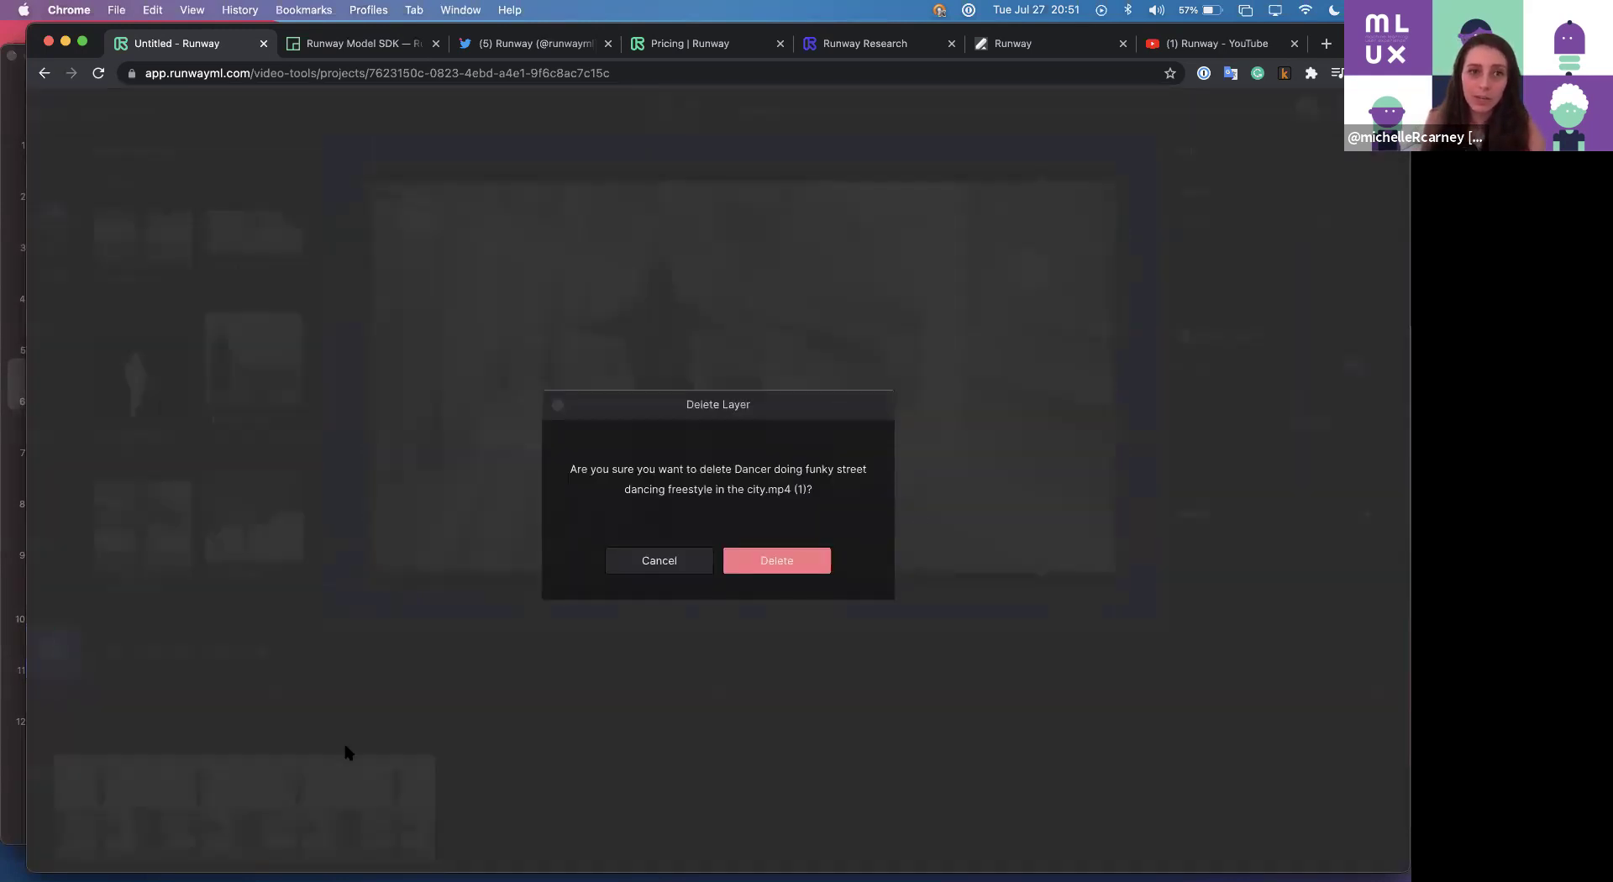
left_click(805, 560)
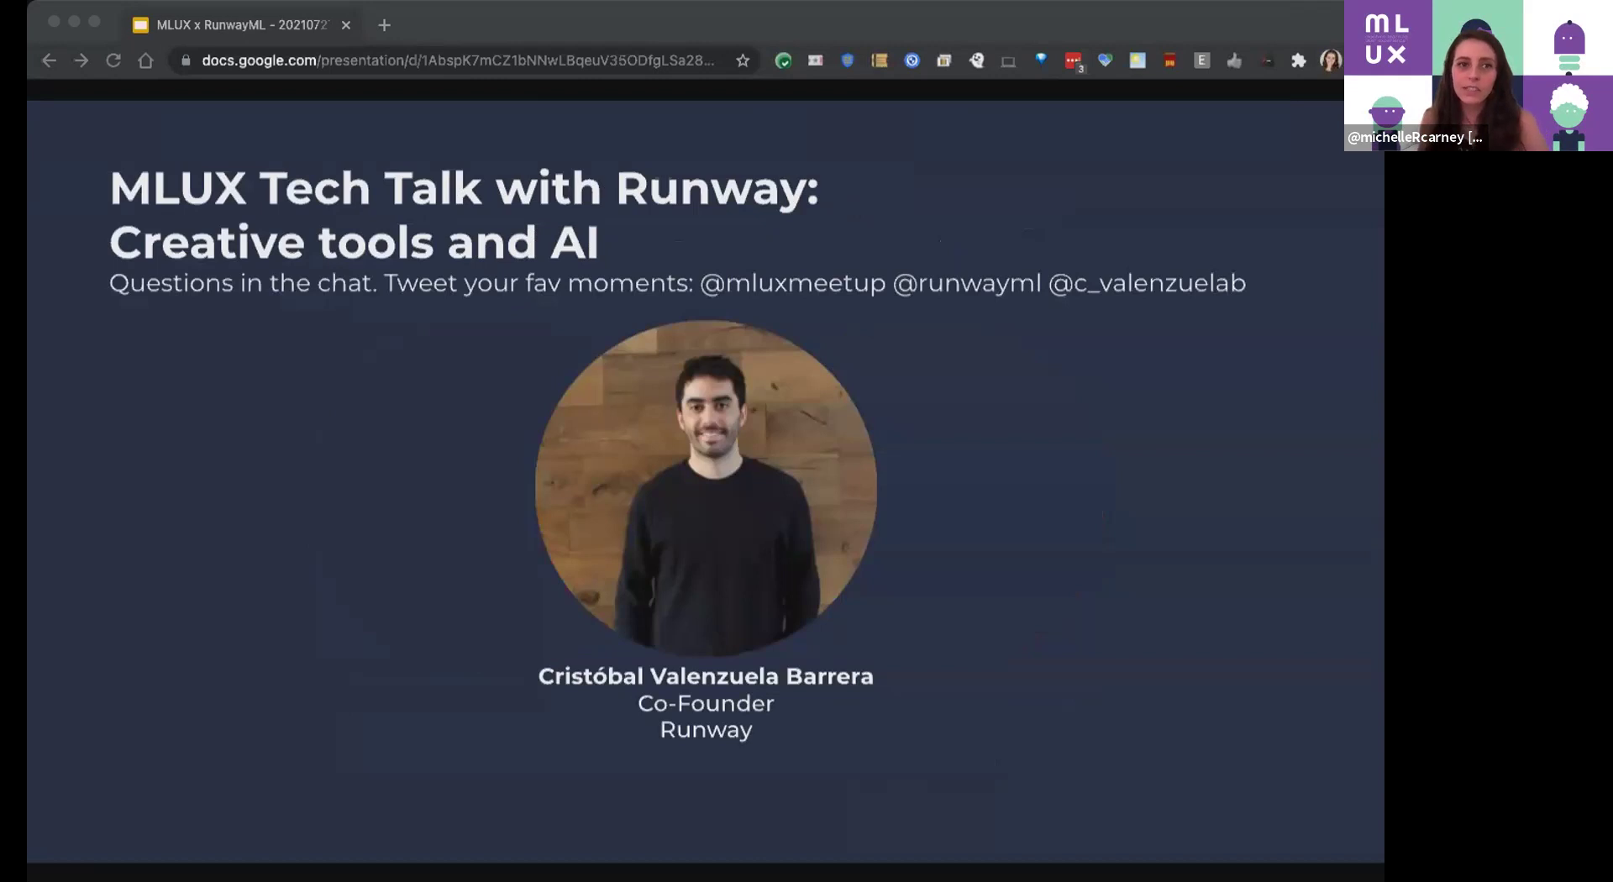
left_click(591, 41)
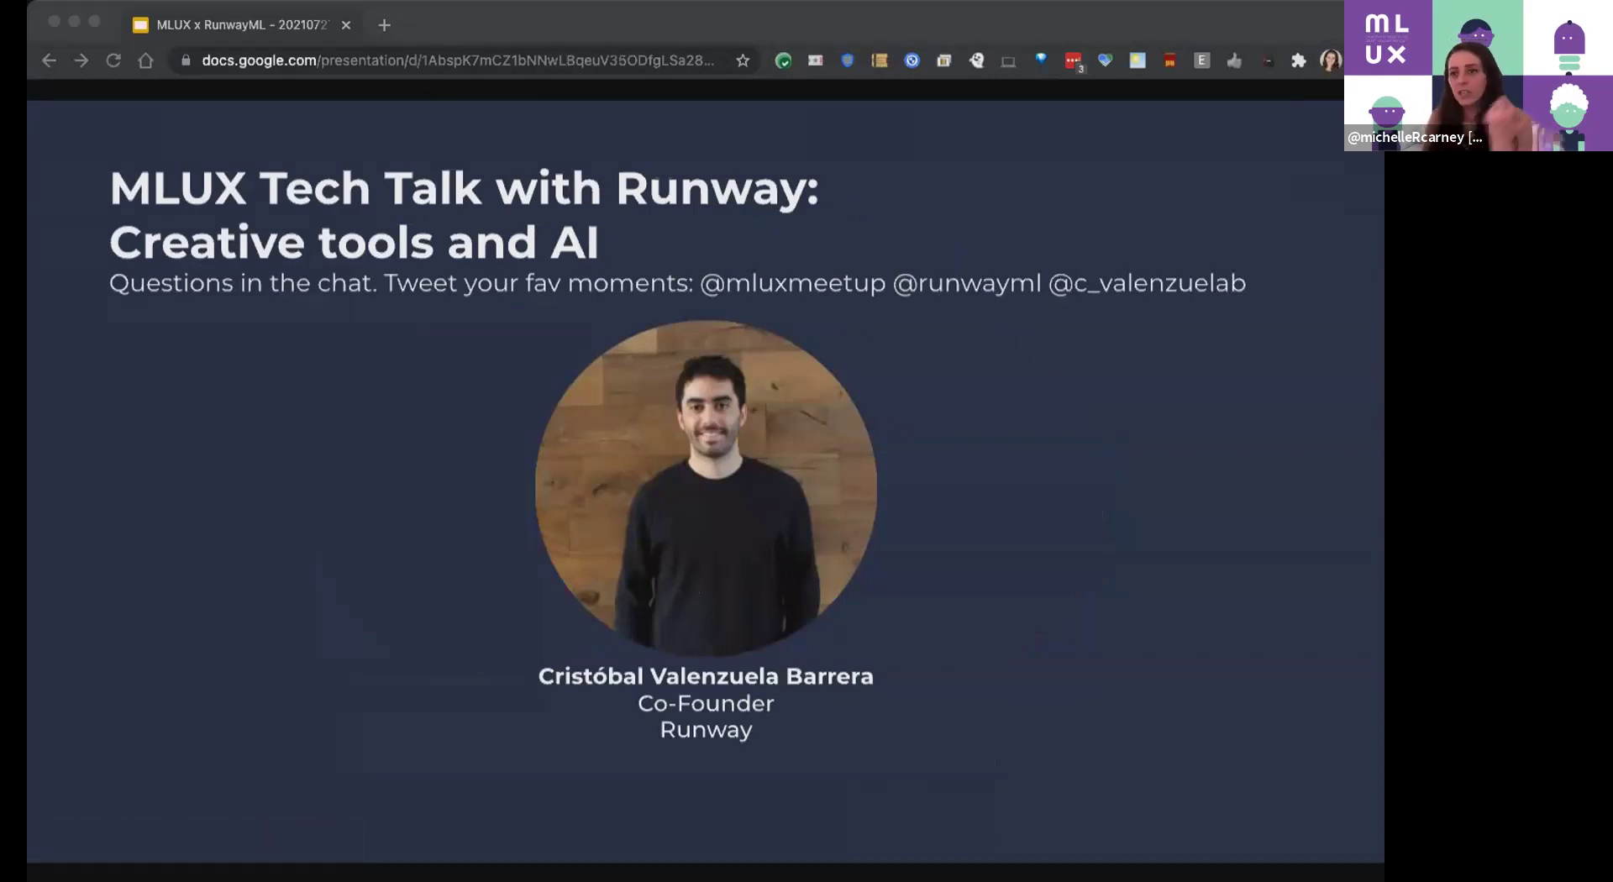